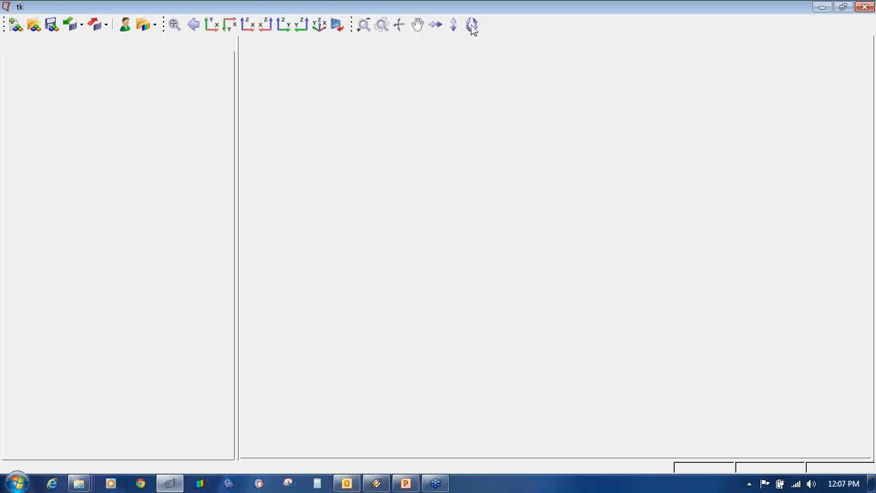
- Launch HyperMesh and accept the RADIOSS user profile with BulkData format
click(471, 25)
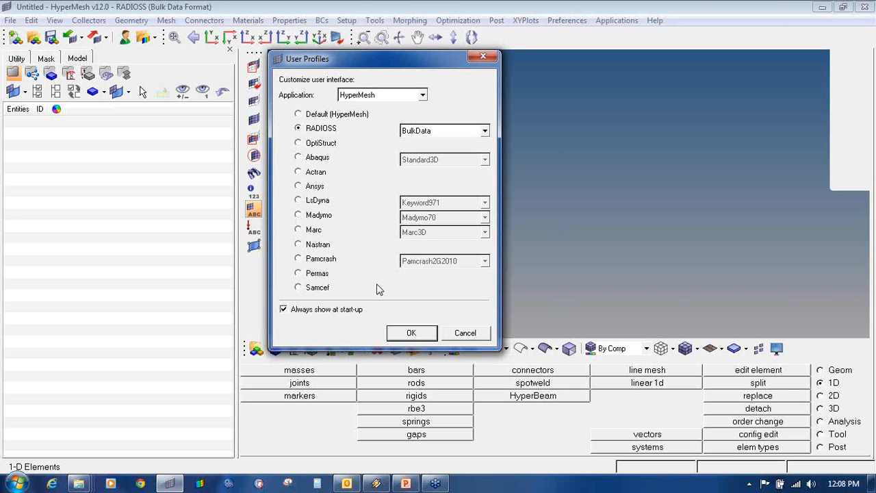
click(436, 131)
click(314, 129)
click(420, 136)
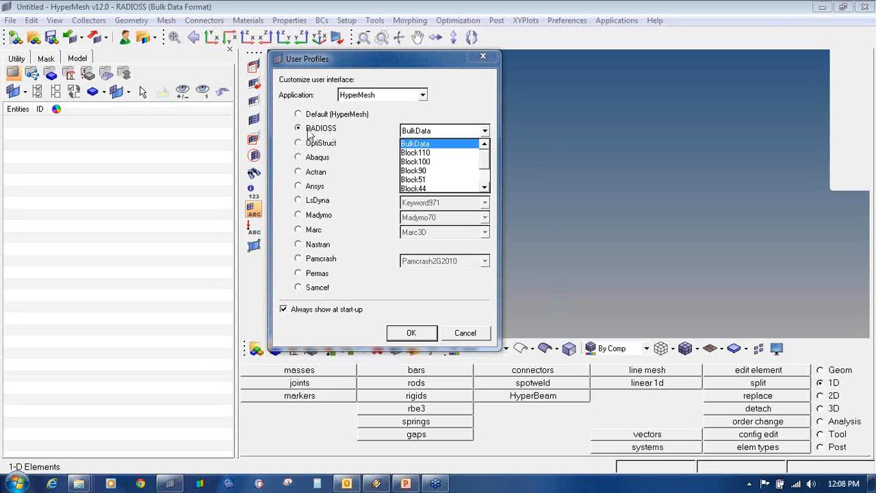
click(431, 145)
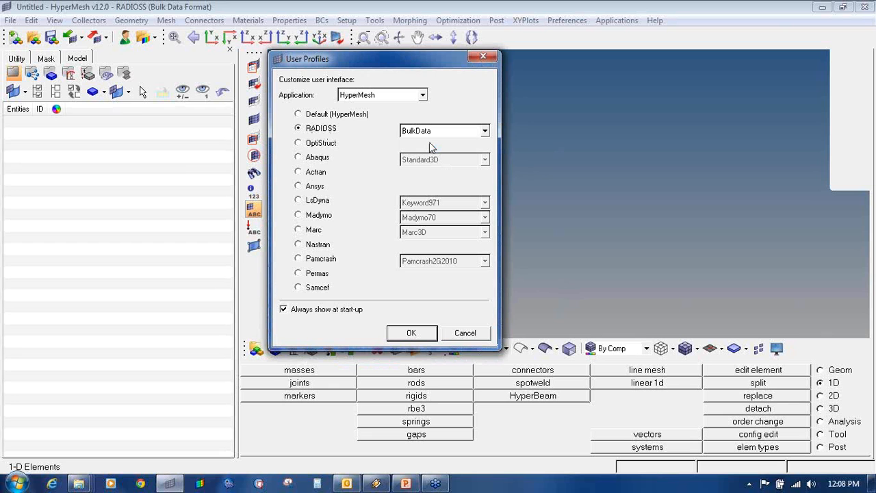
click(433, 135)
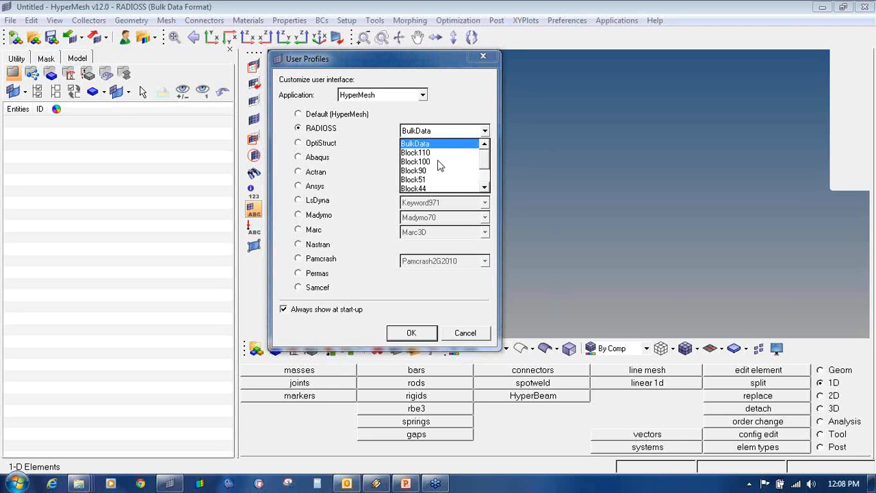
click(365, 152)
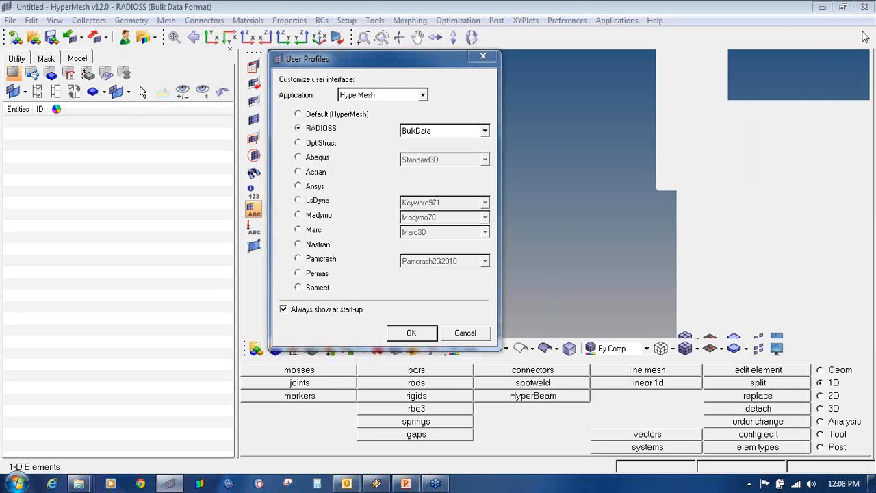
click(411, 333)
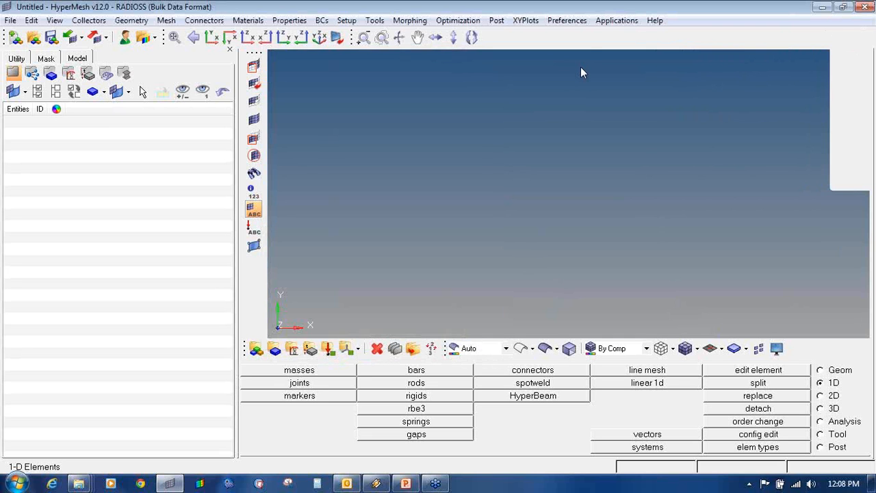
- Reconfirm the RADIOSS BulkData user profile in Preferences > User Profiles
click(559, 21)
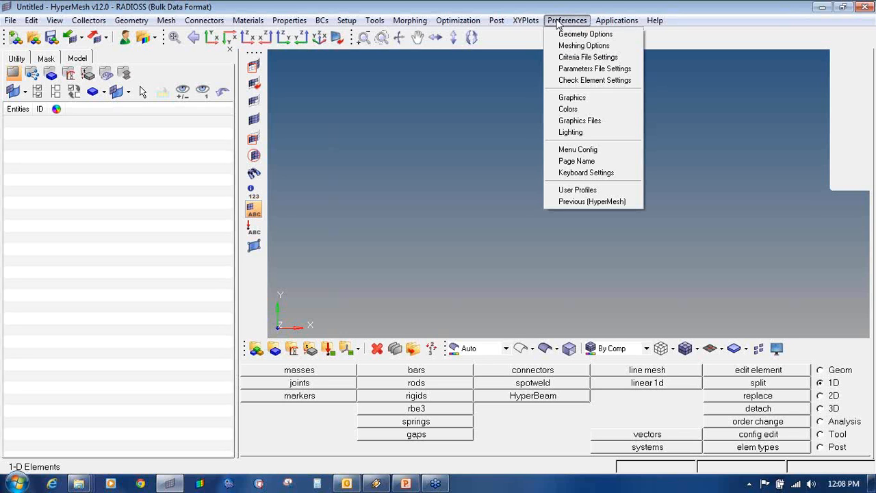
click(574, 191)
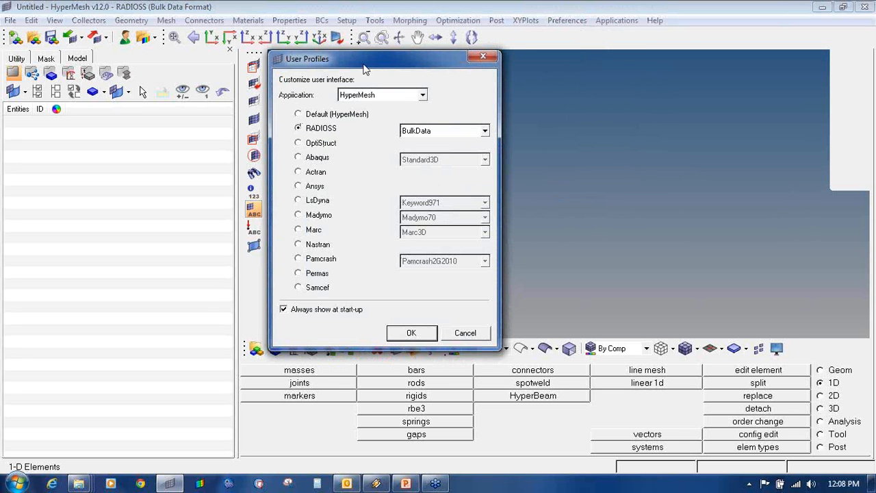
click(336, 130)
click(410, 133)
click(421, 146)
click(412, 333)
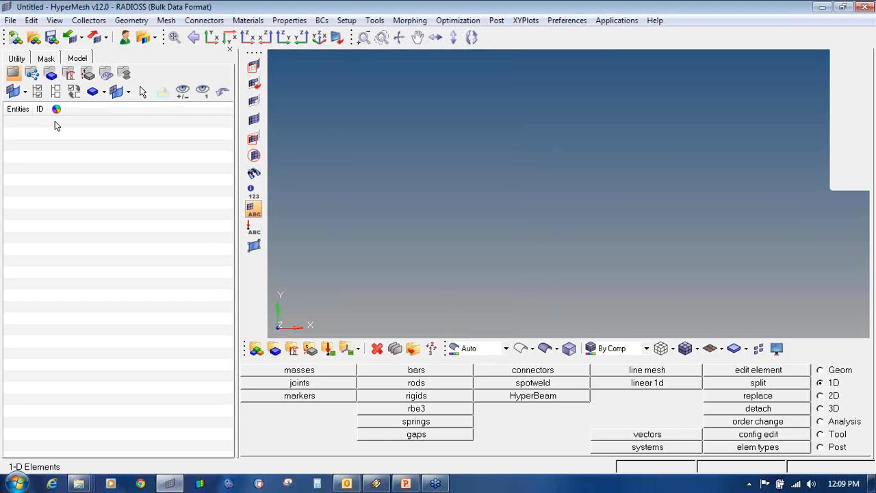
- Delete all entities to clear the model and switch to the Geom page
click(871, 147)
click(819, 176)
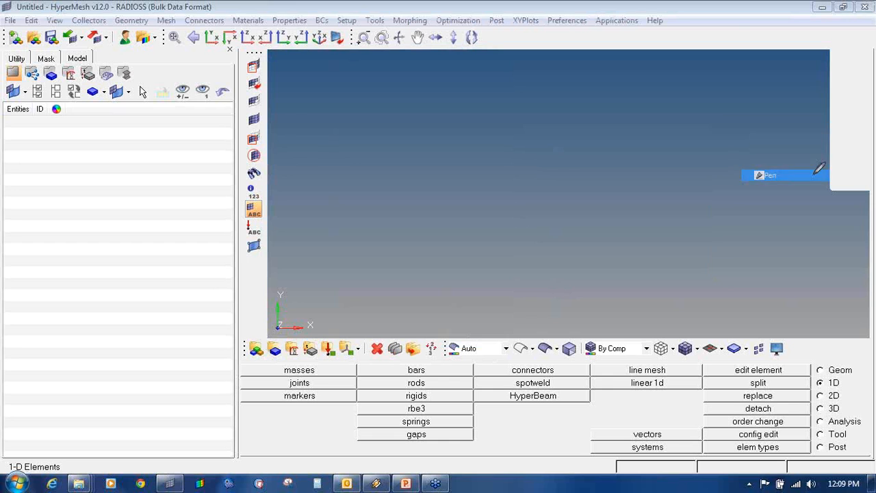
mouse_move(222, 16)
mouse_down()
mouse_move(13, 11)
mouse_move(207, 4)
mouse_move(215, 19)
mouse_up()
click(870, 146)
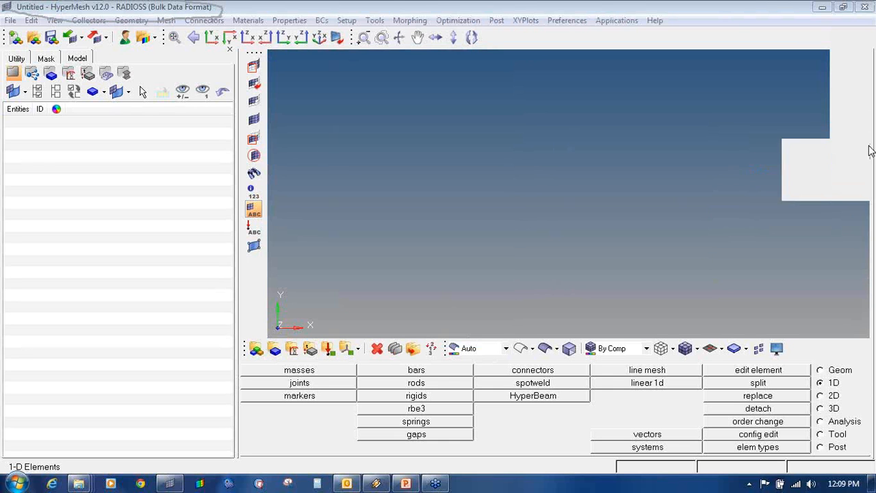
click(870, 147)
click(848, 161)
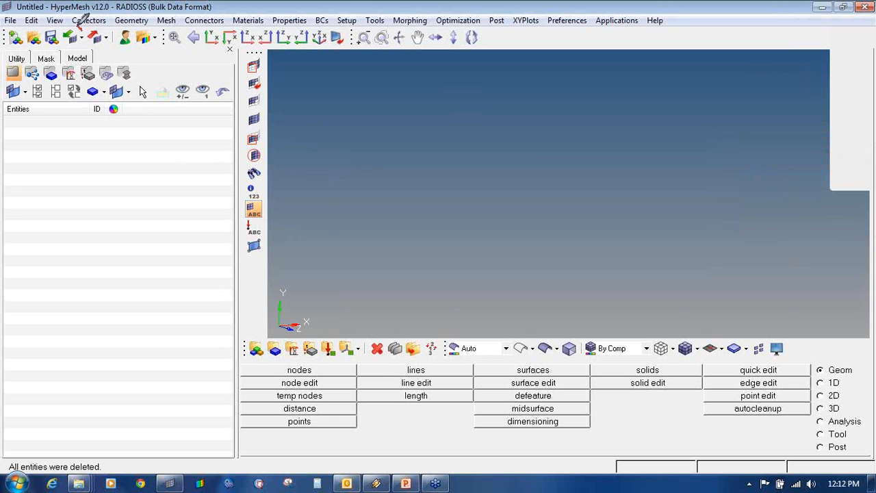
- Clear the previously chosen file from the geometry import panel
mouse_move(67, 24)
mouse_down()
mouse_move(59, 45)
mouse_move(88, 48)
mouse_move(91, 25)
mouse_move(81, 27)
mouse_up()
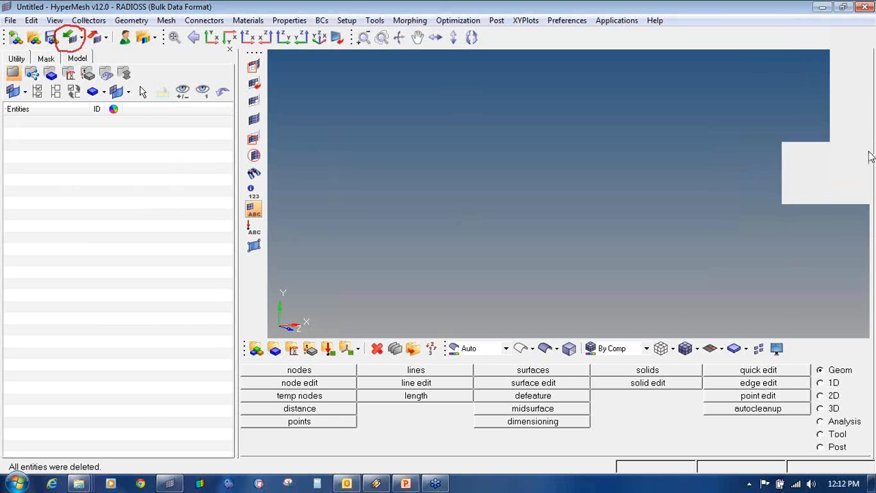
click(80, 38)
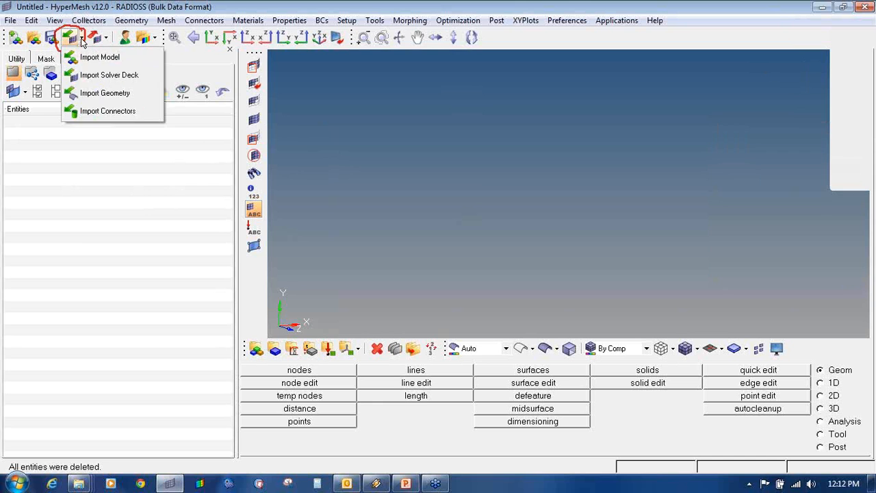
click(87, 90)
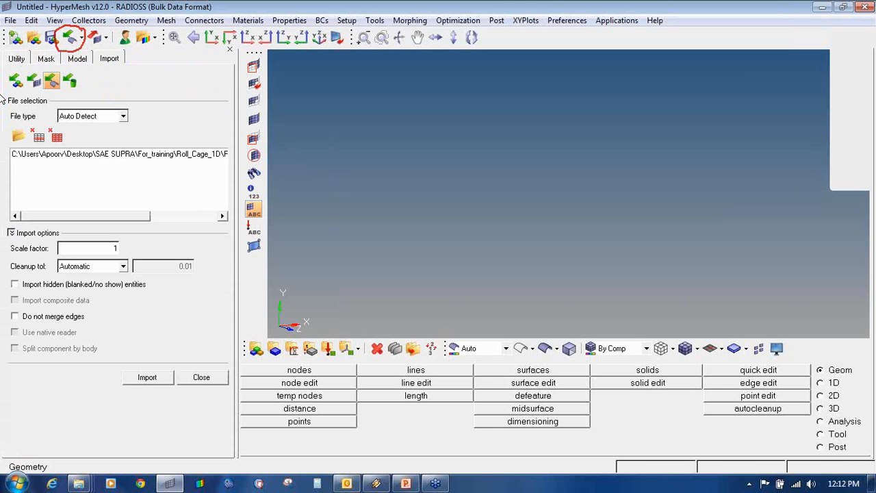
click(56, 136)
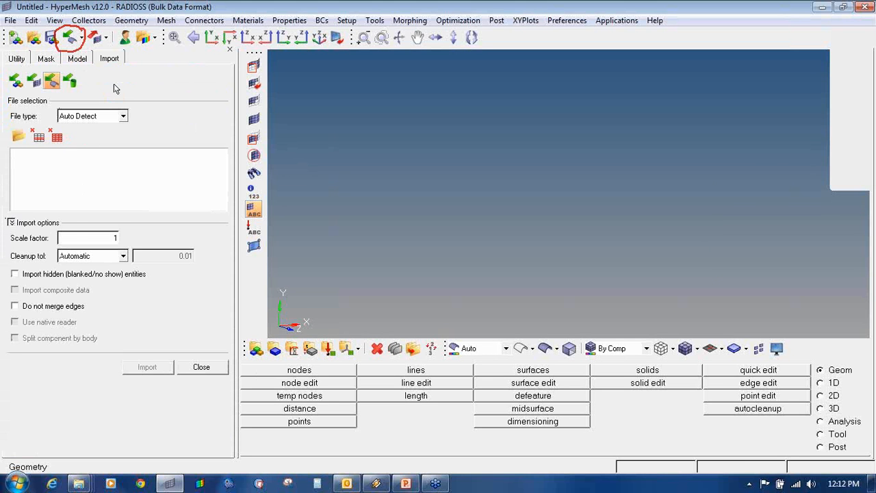
click(201, 367)
- Start a File > Import > Geometry import with File type left on Auto Detect
click(9, 21)
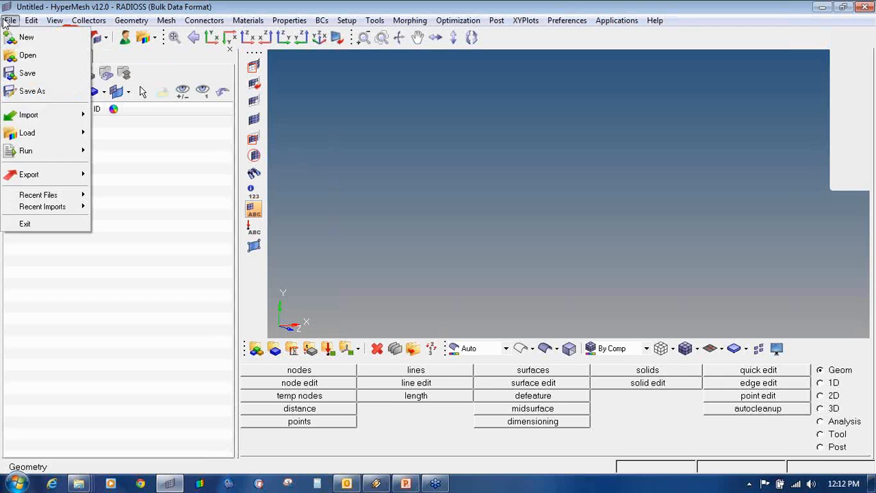
mouse_move(48, 113)
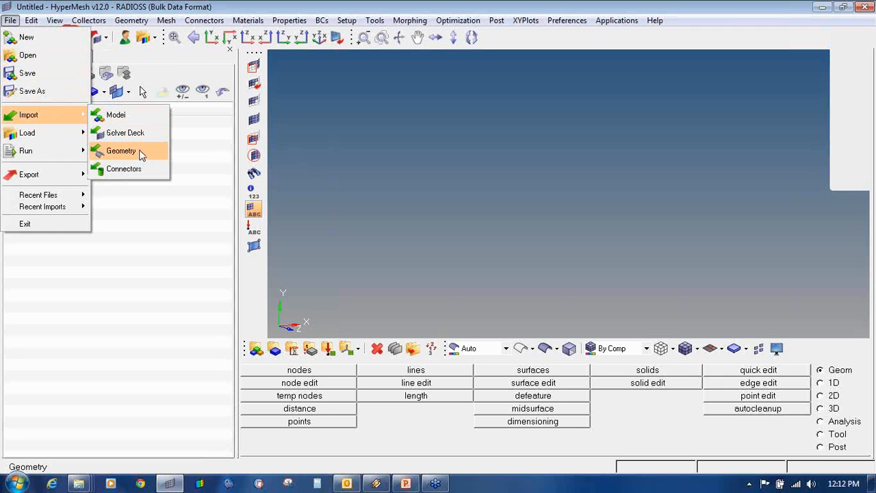
click(142, 154)
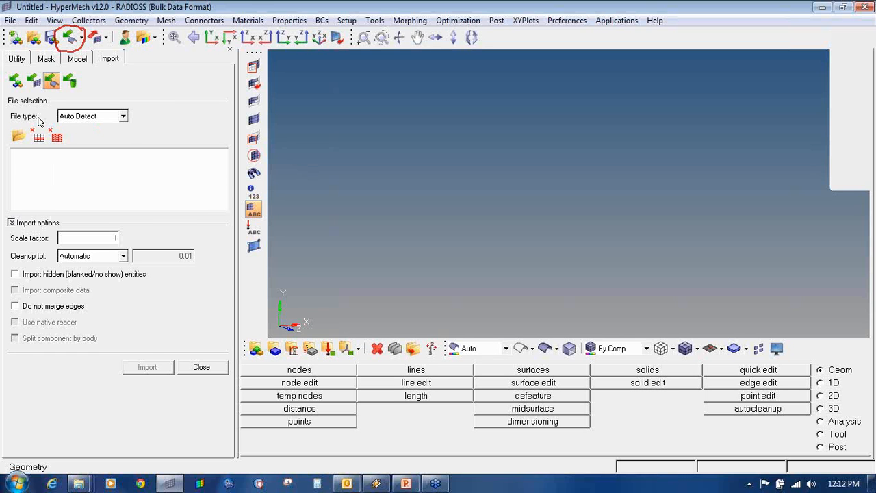
click(101, 116)
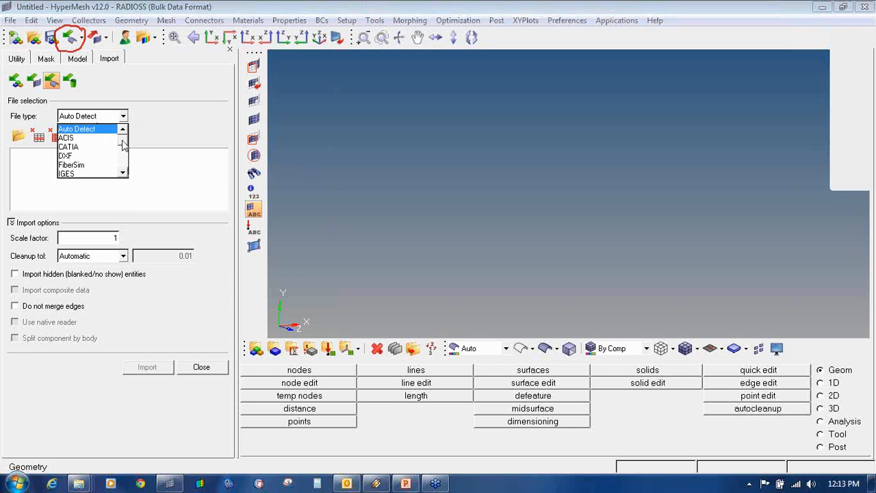
click(124, 174)
click(124, 174)
click(124, 175)
click(124, 175)
click(124, 174)
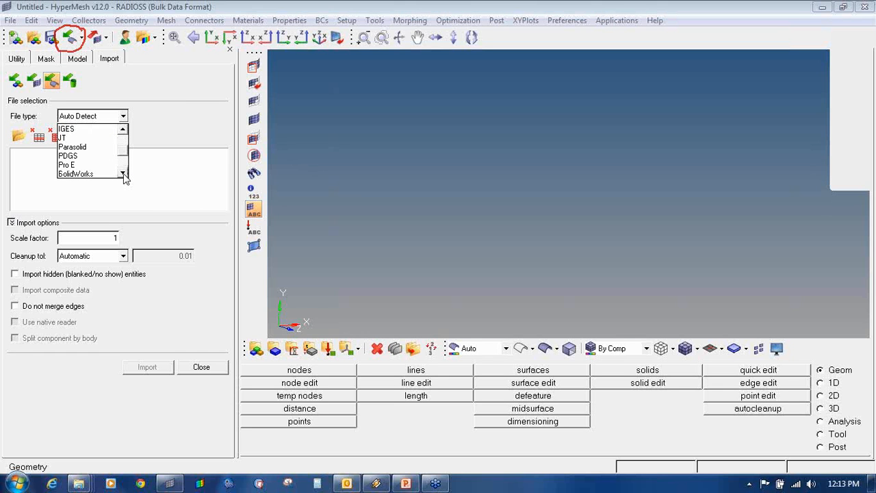
click(123, 175)
click(124, 175)
click(124, 175)
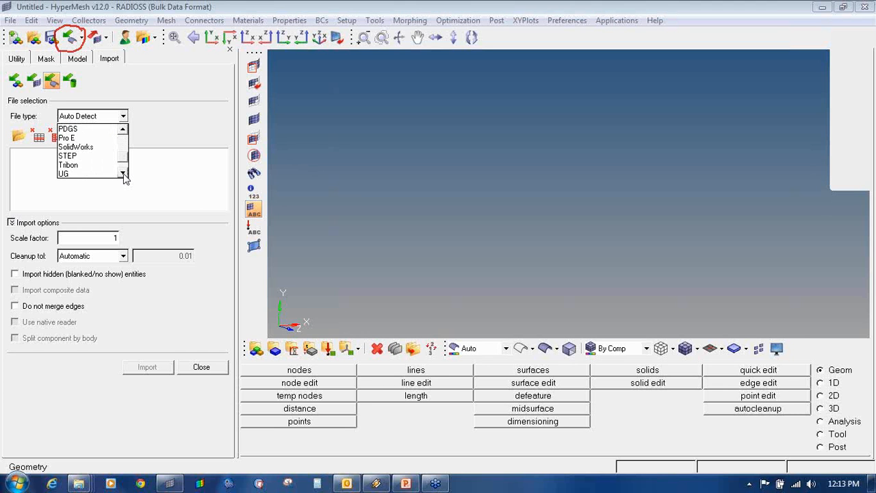
click(124, 175)
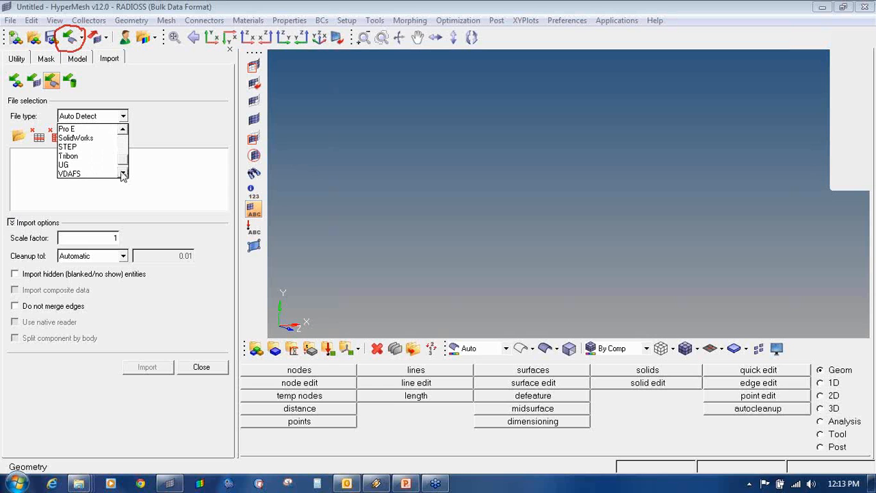
click(124, 130)
click(124, 130)
click(124, 130)
click(124, 130)
click(124, 130)
click(124, 130)
click(172, 183)
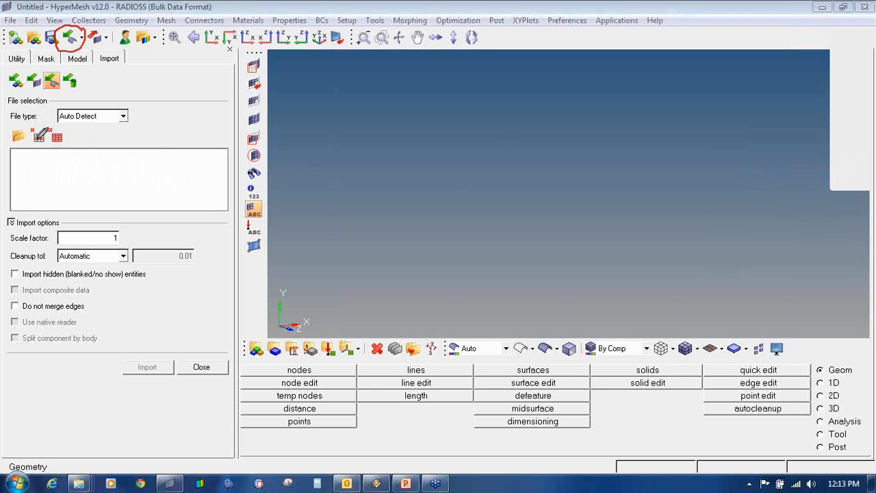
- Browse to the Roll_Cage_1D folder containing the two IGES files
mouse_move(27, 127)
mouse_down()
mouse_move(12, 143)
mouse_move(29, 125)
mouse_move(21, 126)
mouse_up()
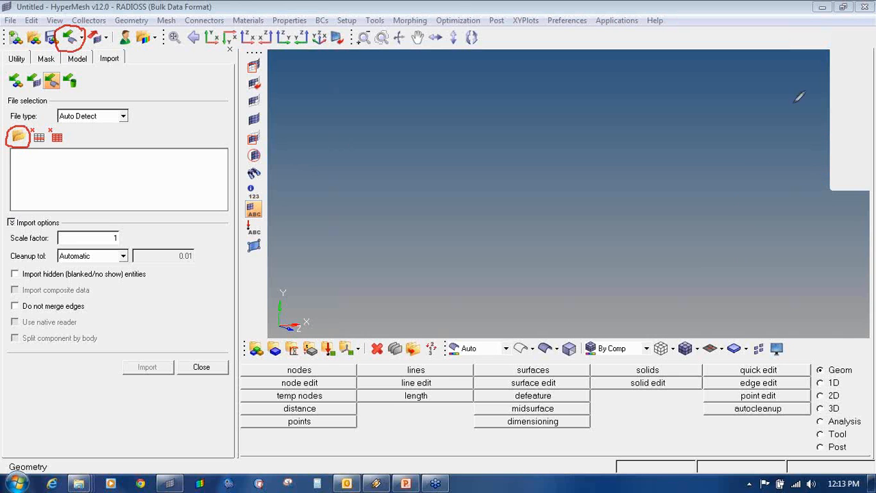
click(787, 163)
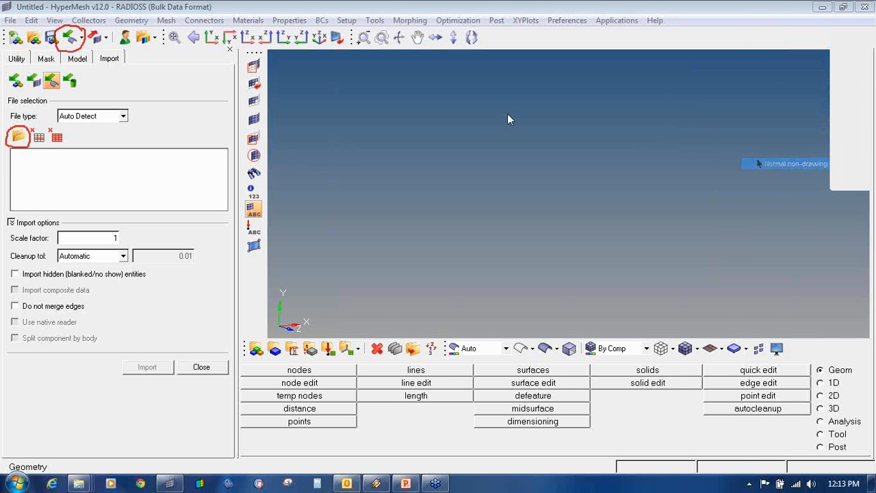
click(18, 136)
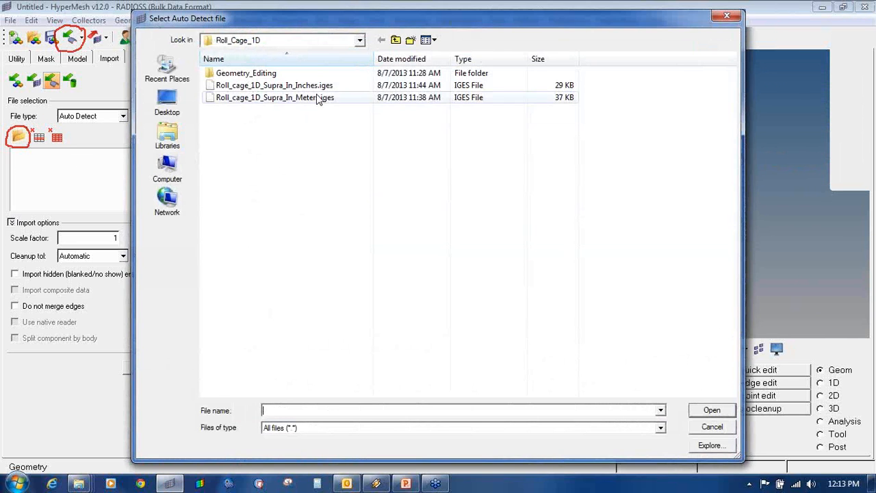
- Import Roll_cage_1D_Supra_In_Meters.iges, orbit to a 3-D view, and list its 11 components
double_click(318, 99)
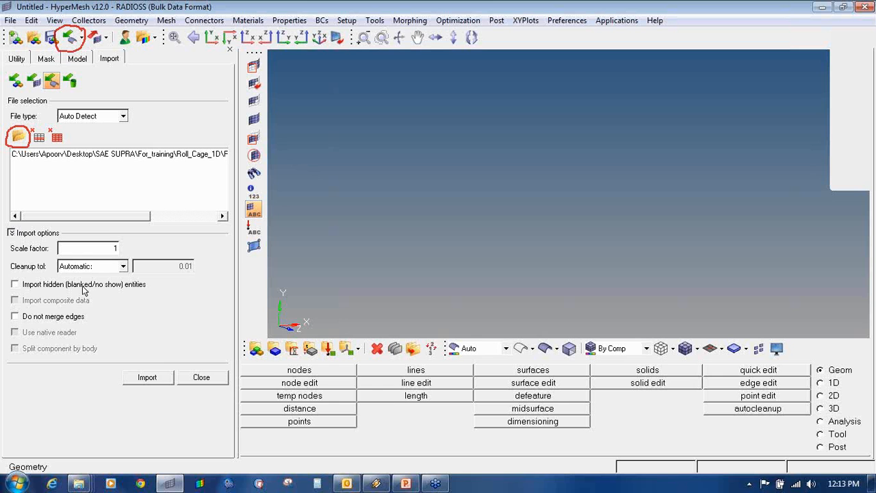
click(145, 381)
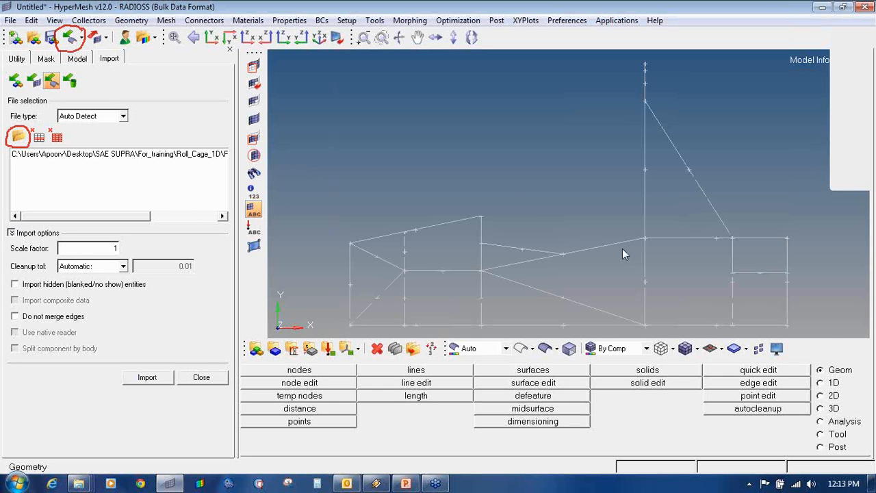
ctrl+drag(716, 169, 356, 292)
click(201, 378)
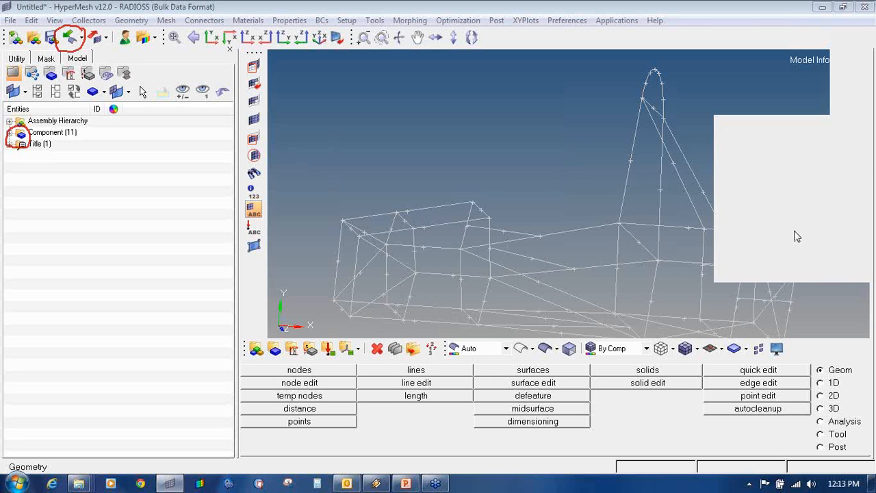
click(800, 227)
scroll(637, 178, down, 5)
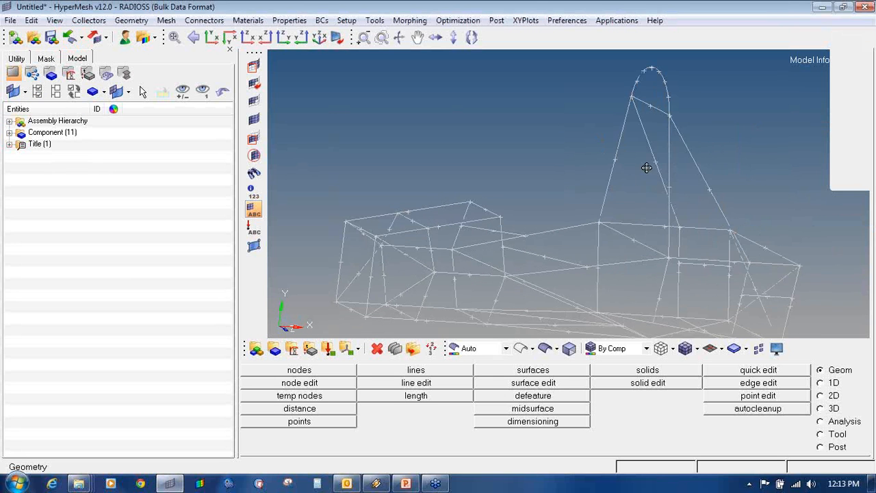
ctrl+drag(644, 167, 443, 175)
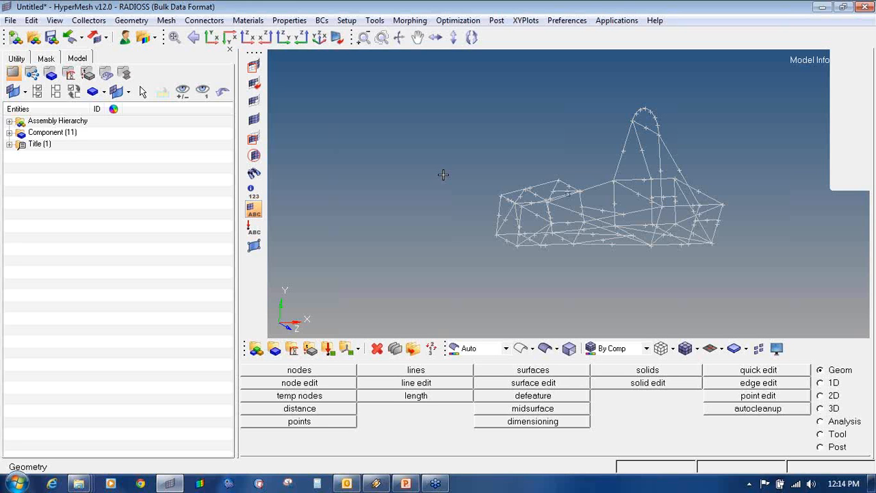
ctrl+drag(501, 204, 487, 207)
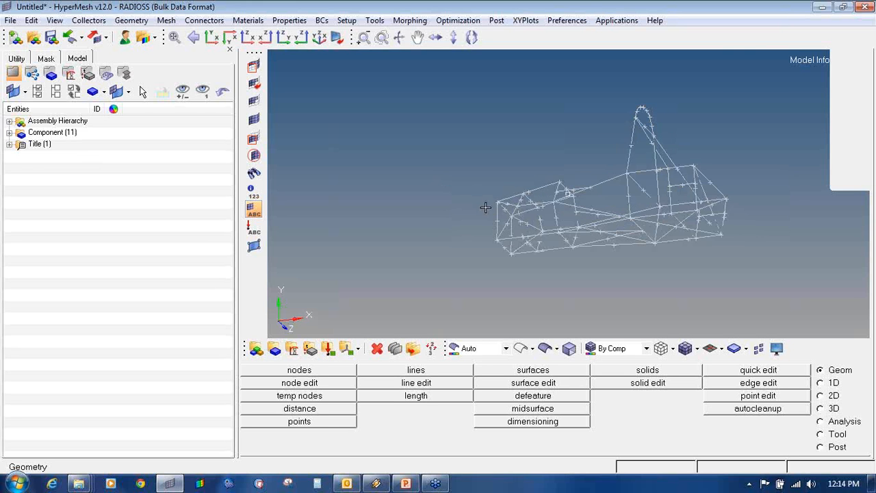
ctrl+scroll(494, 210, up, 4)
ctrl+scroll(530, 198, up, 3)
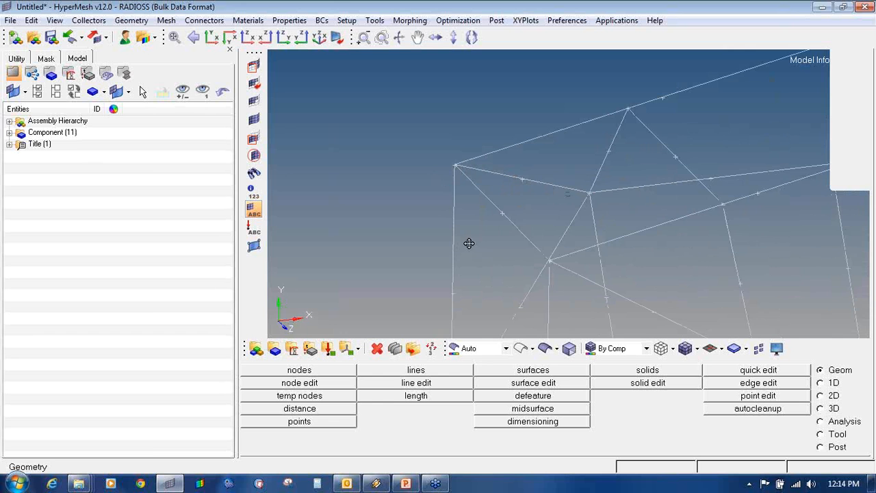
scroll(548, 225, down, 5)
ctrl+right_drag(684, 187, 568, 173)
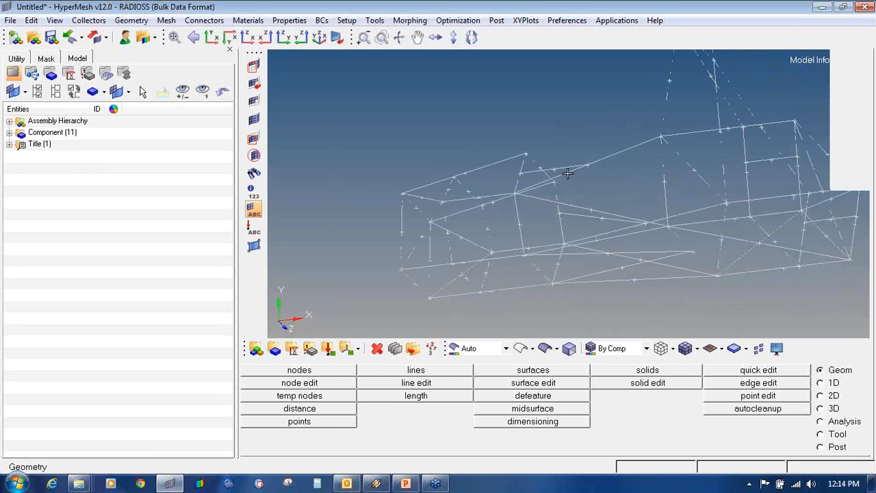
ctrl+scroll(568, 173, down, 3)
ctrl+drag(474, 221, 485, 204)
ctrl+scroll(484, 204, up, 4)
ctrl+scroll(484, 204, up, 2)
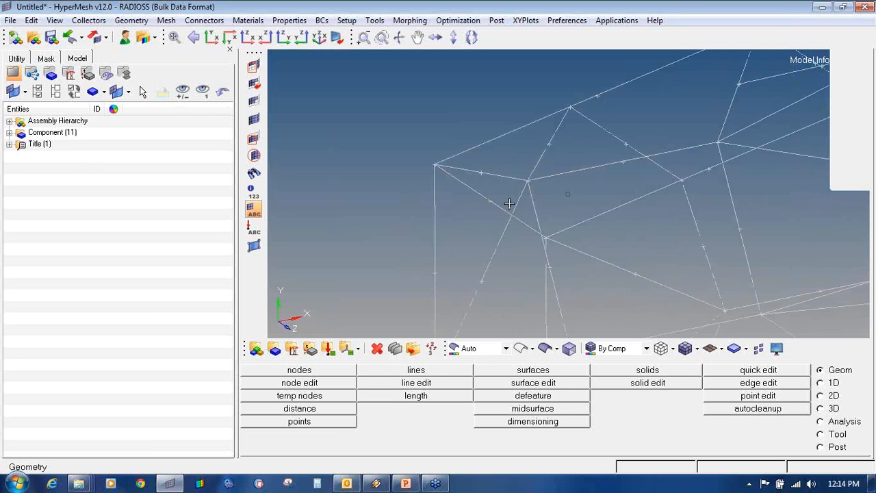
ctrl+scroll(446, 177, down, 2)
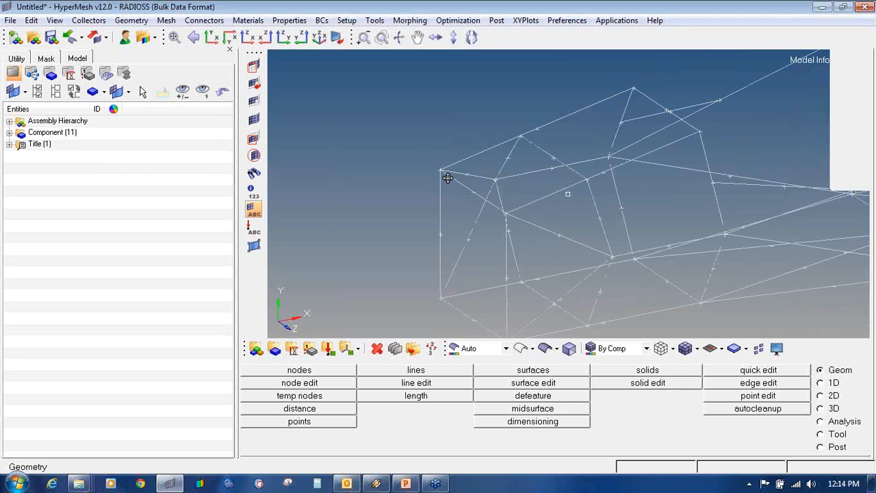
ctrl+drag(524, 199, 440, 258)
ctrl+scroll(429, 269, up, 5)
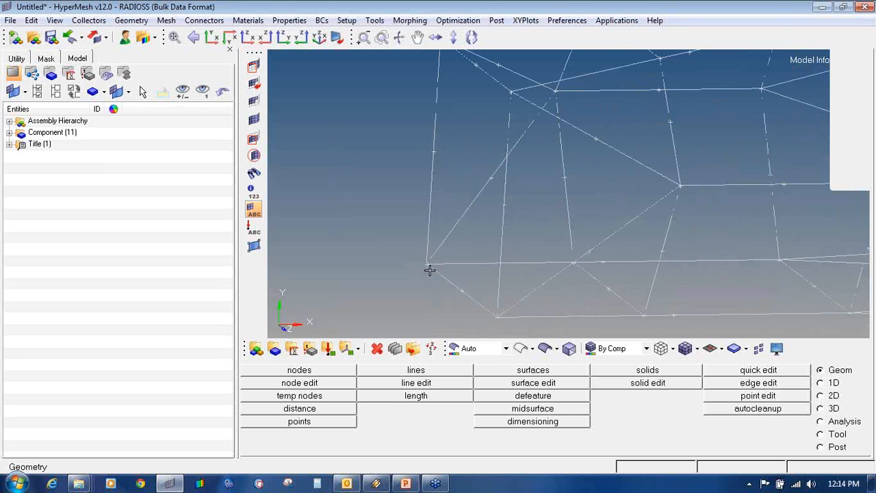
ctrl+right_drag(479, 289, 446, 238)
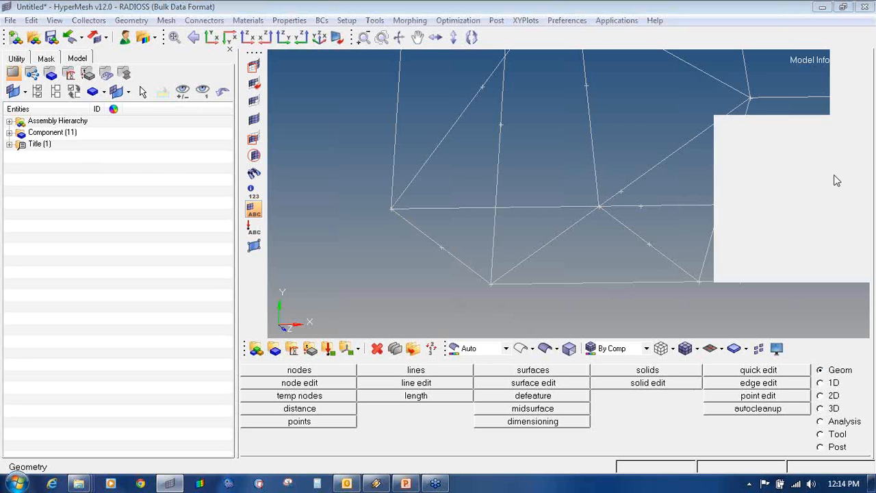
mouse_move(848, 359)
mouse_down()
mouse_move(821, 357)
mouse_move(817, 375)
mouse_move(858, 376)
mouse_move(847, 360)
mouse_up()
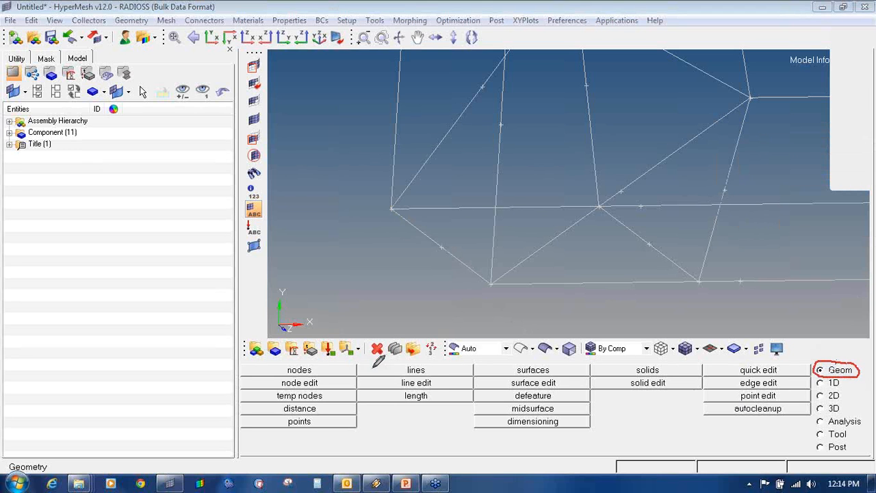
- Measure a roll-cage line's length, which reads 8.810e-01
mouse_move(424, 388)
mouse_down()
mouse_move(402, 387)
mouse_move(419, 404)
mouse_move(438, 391)
mouse_move(414, 390)
mouse_up()
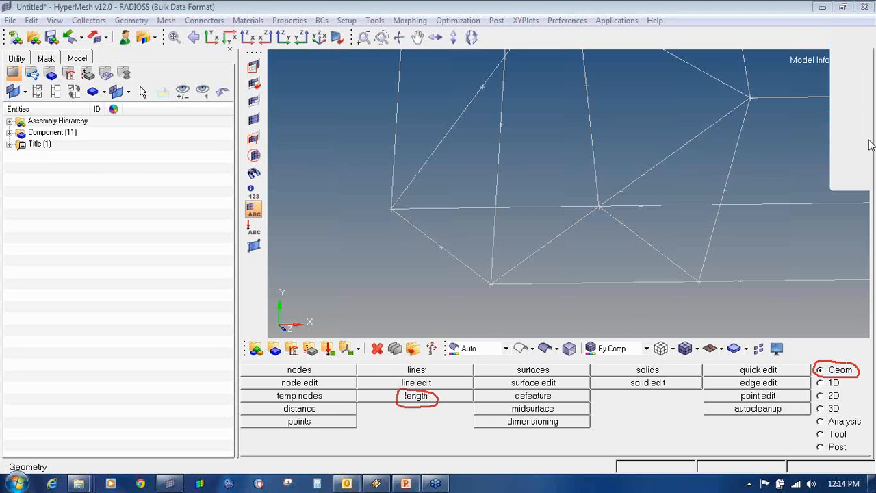
click(408, 402)
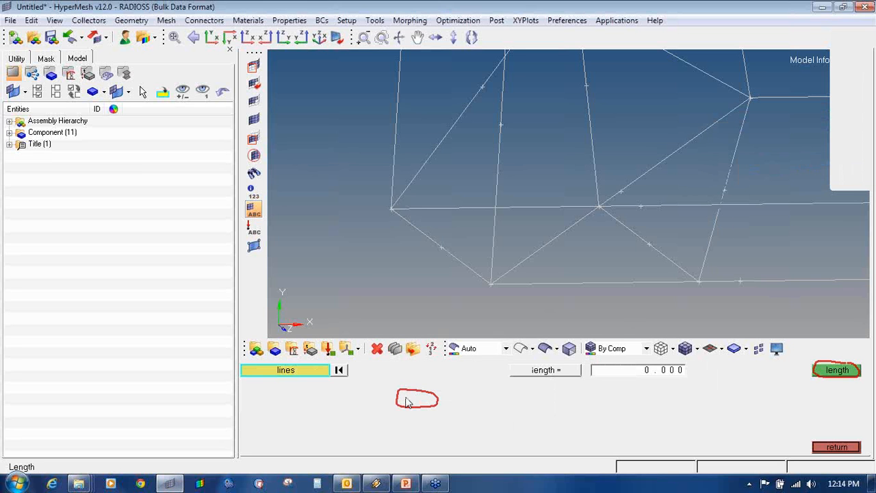
click(835, 371)
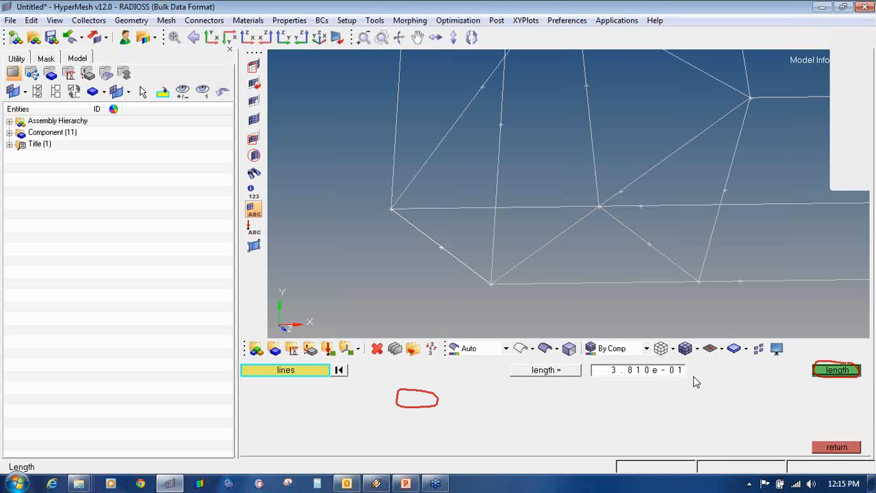
click(837, 447)
- Reopen the geometry import panel with Auto Detect type and scale factor 1
scroll(504, 219, down, 5)
scroll(504, 221, down, 3)
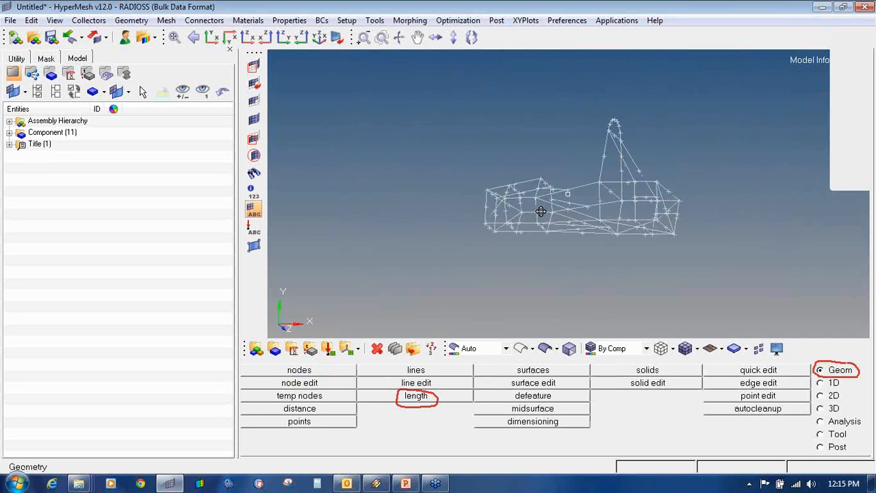
scroll(540, 215, up, 4)
ctrl+drag(540, 210, 569, 227)
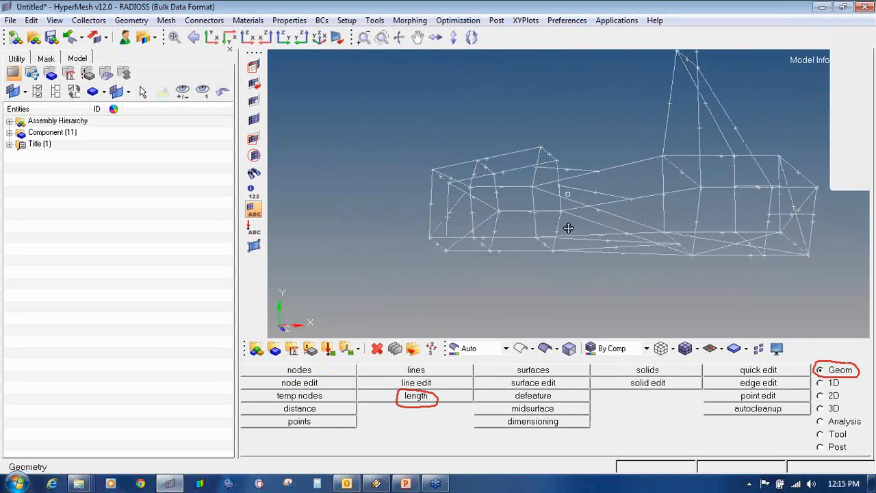
click(851, 142)
click(815, 228)
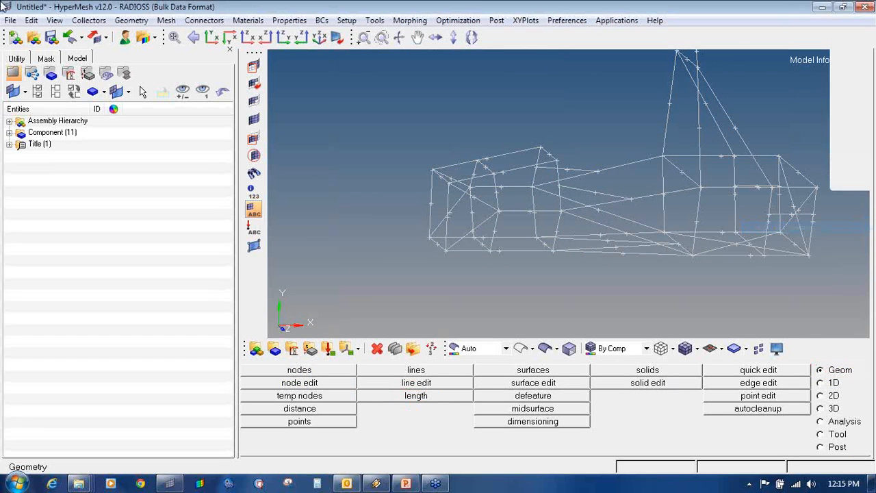
click(69, 39)
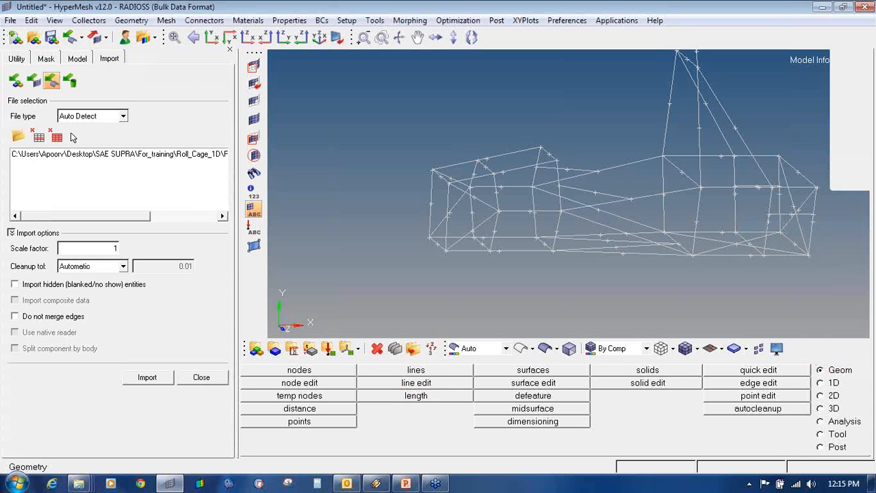
- Re-import the roll-cage geometry with scale factor 1000
drag(90, 251, 140, 253)
text(1000)
click(158, 382)
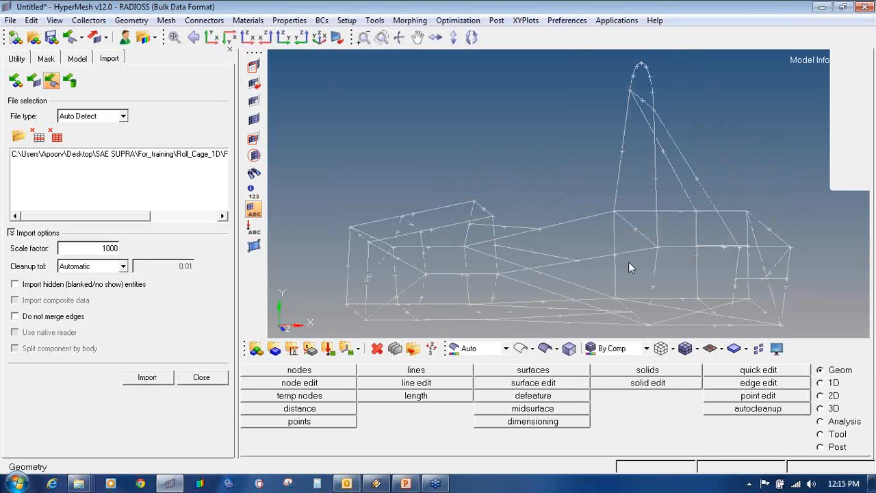
- Inspect the scaled wireframe and open the Delete panel for lines (F2)
ctrl+drag(630, 237, 623, 214)
ctrl+scroll(623, 213, down, 5)
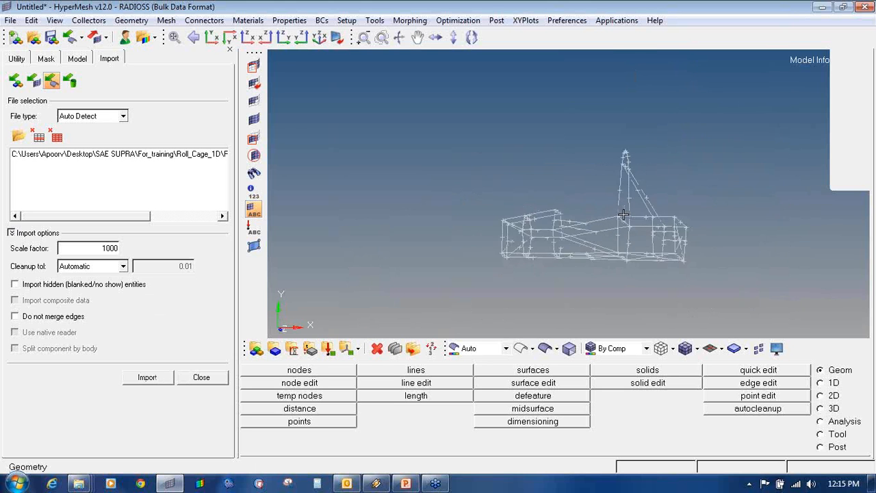
scroll(566, 251, up, 10)
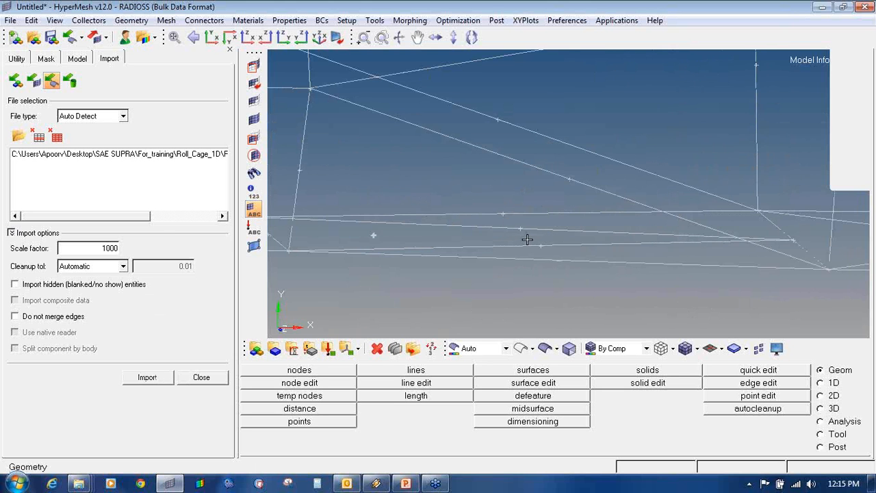
ctrl+scroll(561, 245, up, 6)
ctrl+scroll(561, 244, down, 6)
ctrl+right_drag(369, 241, 509, 239)
ctrl+scroll(508, 238, up, 5)
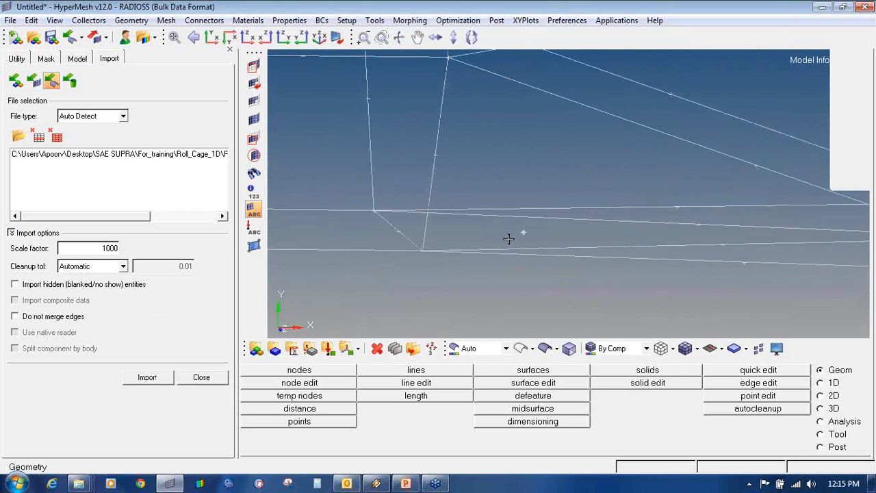
ctrl+scroll(520, 227, down, 6)
ctrl+scroll(459, 229, up, 4)
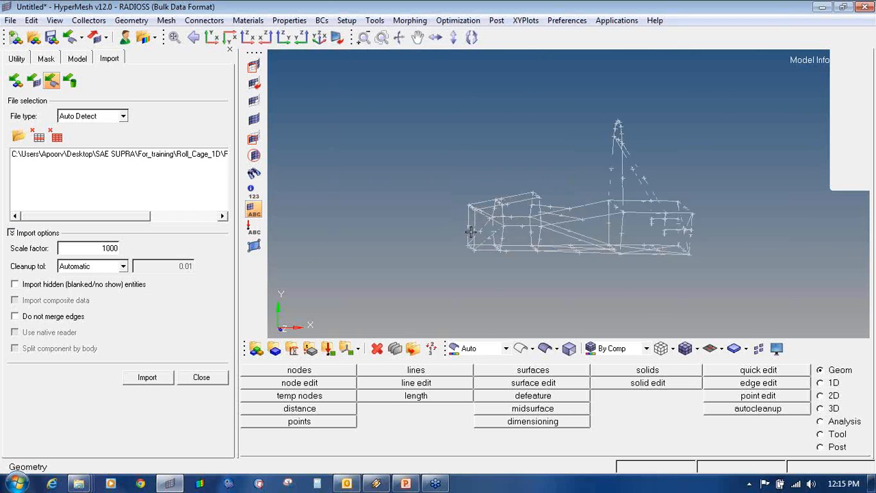
ctrl+scroll(471, 232, down, 4)
ctrl+scroll(473, 236, down, 3)
ctrl+scroll(460, 224, up, 6)
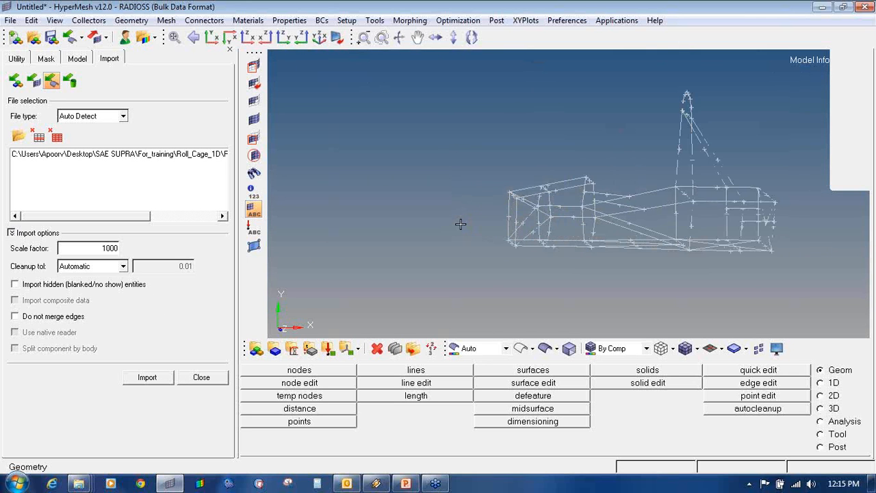
key(F2)
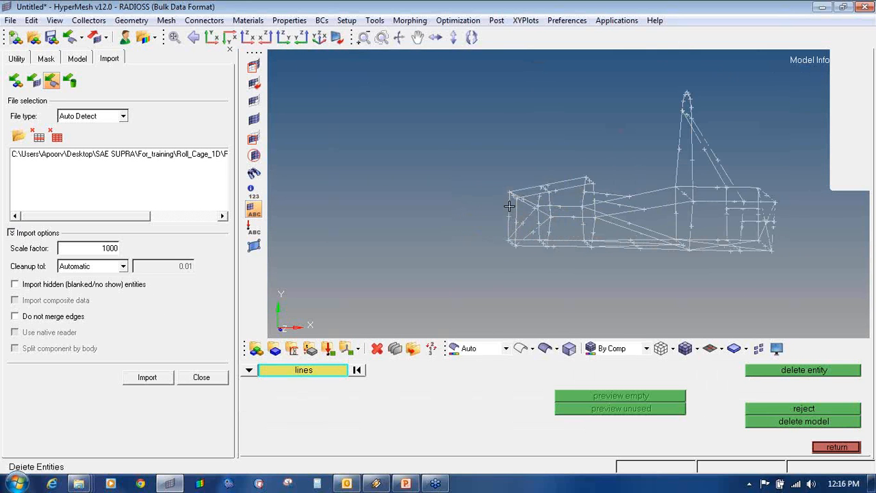
- Switch to the Temp Nodes panel and inspect the wireframe close up
ctrl+scroll(510, 205, up, 4)
key(shift+F2)
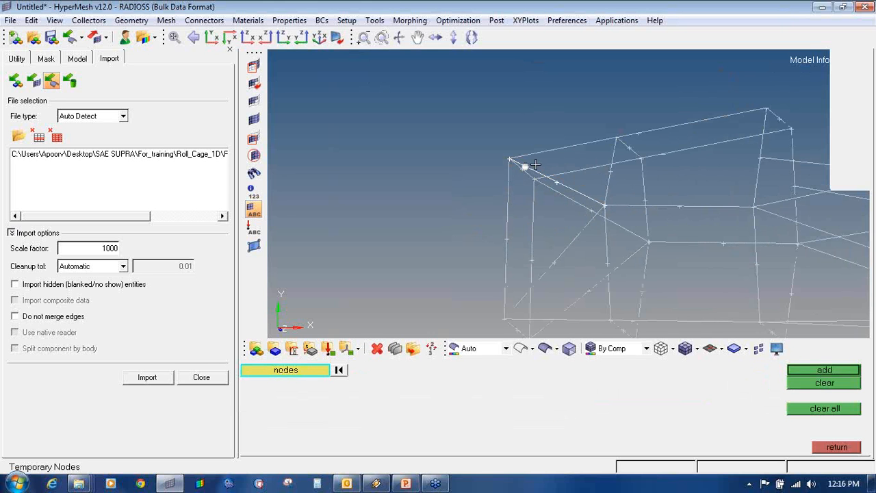
ctrl+scroll(538, 184, down, 5)
ctrl+scroll(540, 201, down, 4)
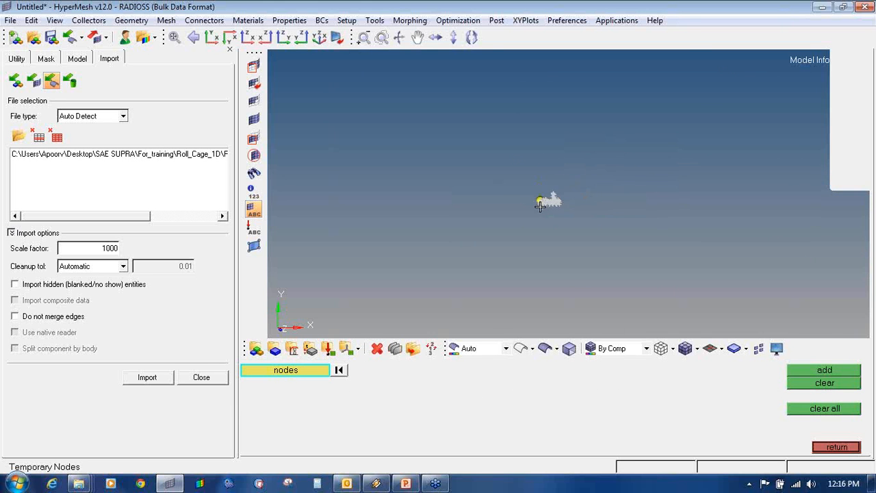
ctrl+scroll(540, 206, up, 8)
ctrl+scroll(538, 214, down, 5)
ctrl+drag(538, 214, 531, 226)
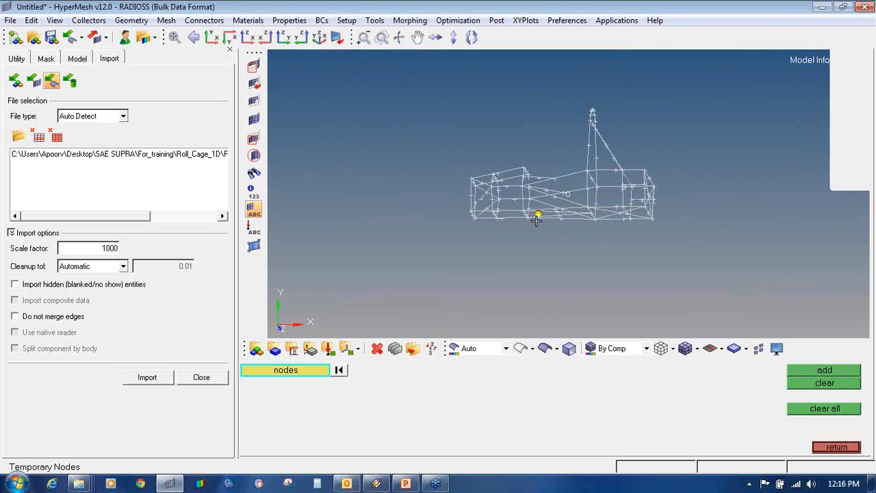
ctrl+scroll(536, 209, up, 3)
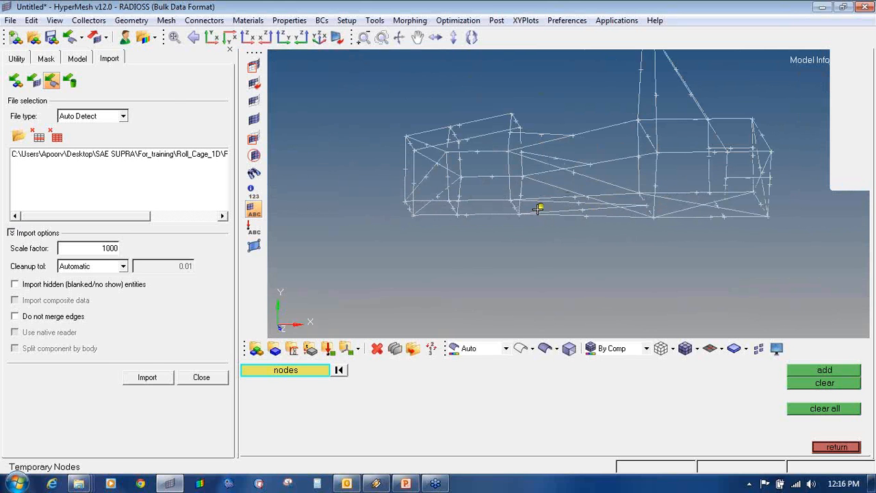
ctrl+scroll(532, 211, up, 2)
ctrl+scroll(539, 213, down, 3)
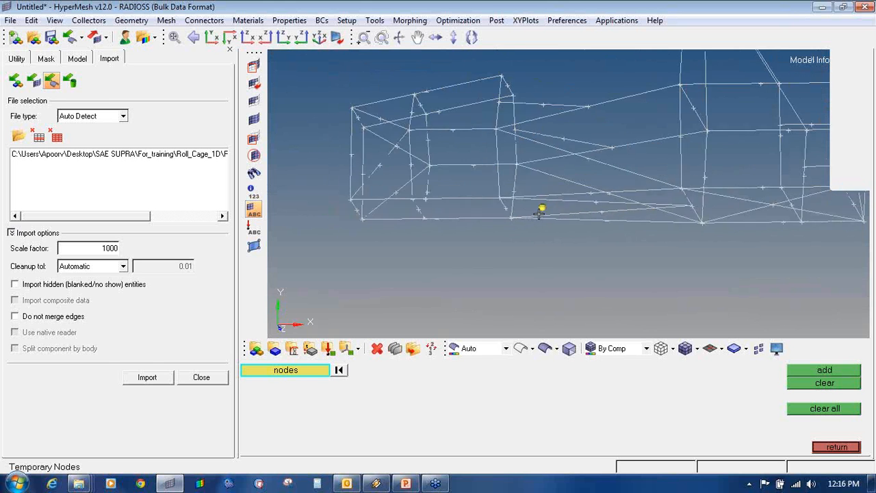
ctrl+scroll(528, 254, down, 2)
ctrl+right_drag(528, 254, 528, 306)
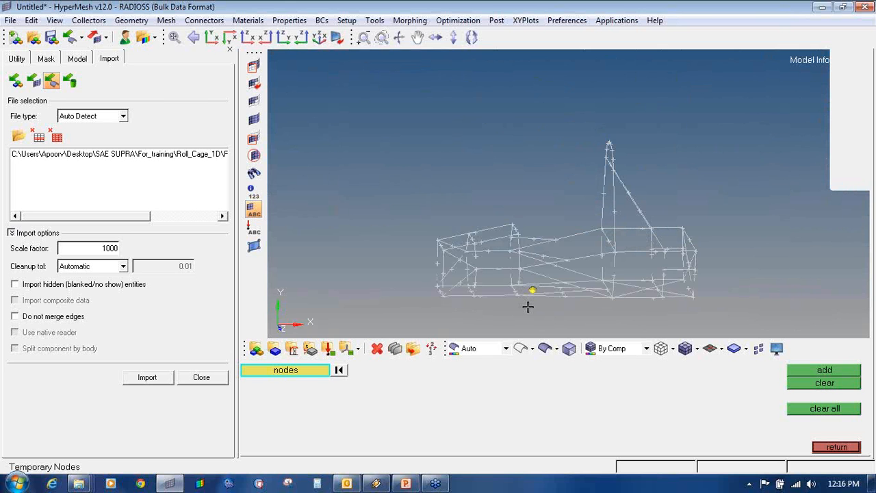
ctrl+scroll(571, 272, up, 3)
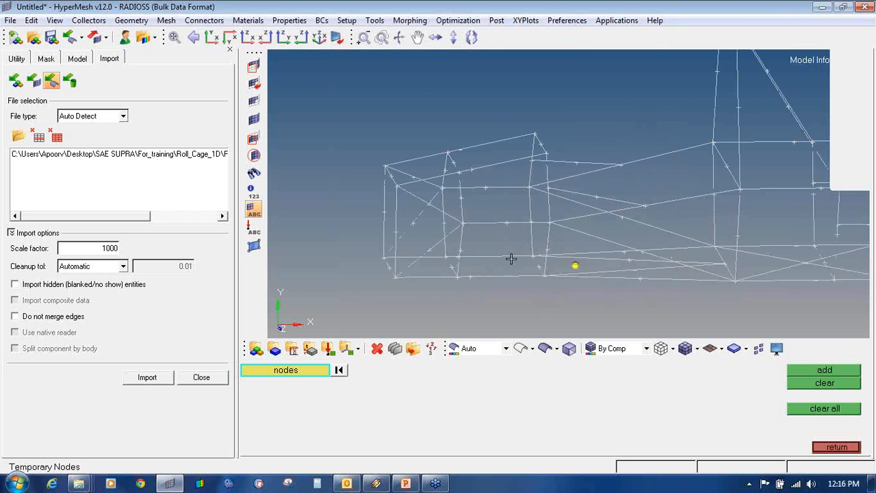
- Return to the Geom page and measure a roll-cage line's length (3.810e-01)
click(837, 447)
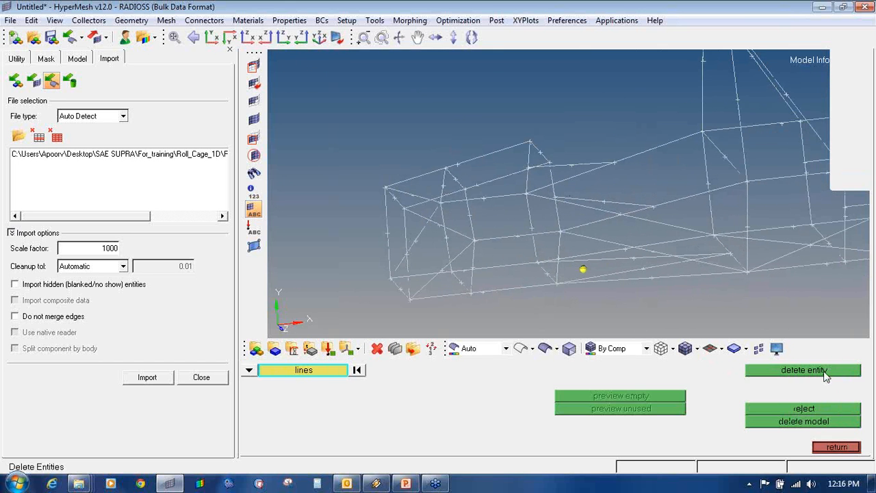
click(837, 447)
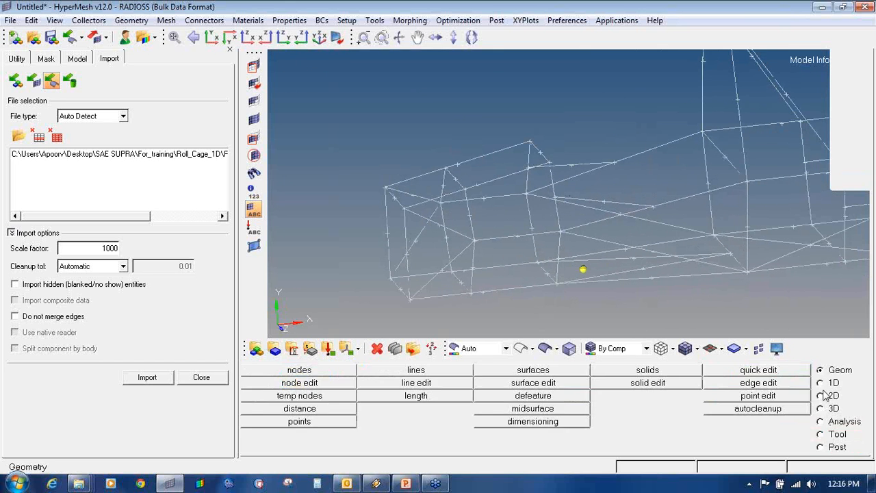
click(414, 396)
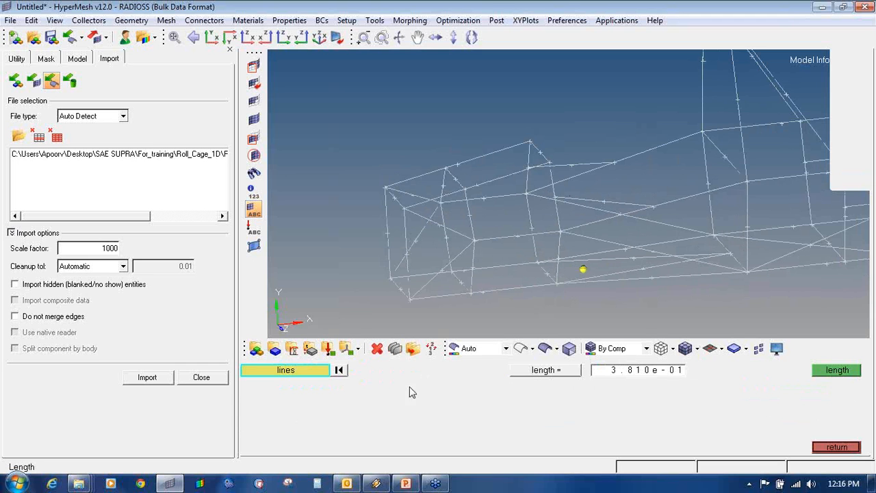
- Compute the line length as 381.000 and show the 22-component model tree
click(826, 372)
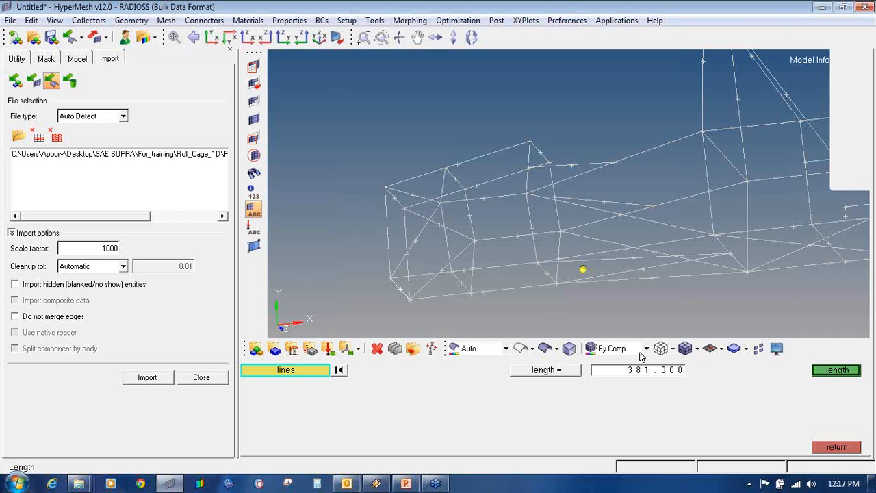
click(186, 379)
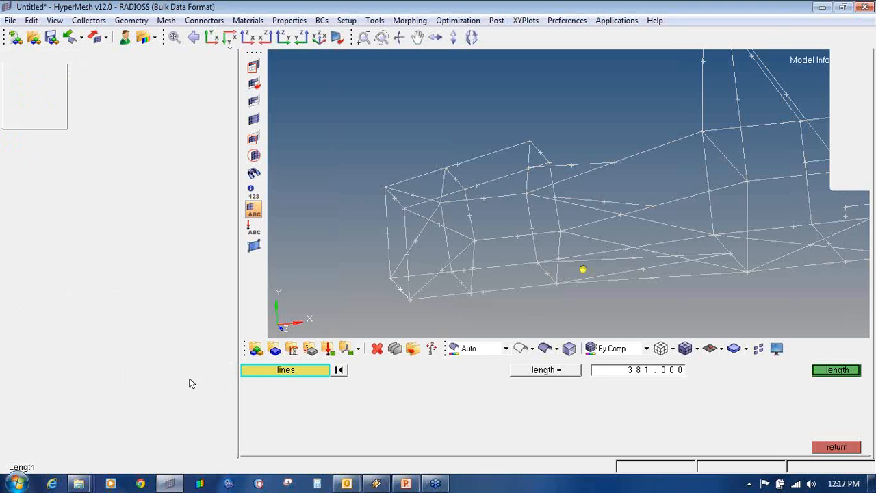
click(837, 447)
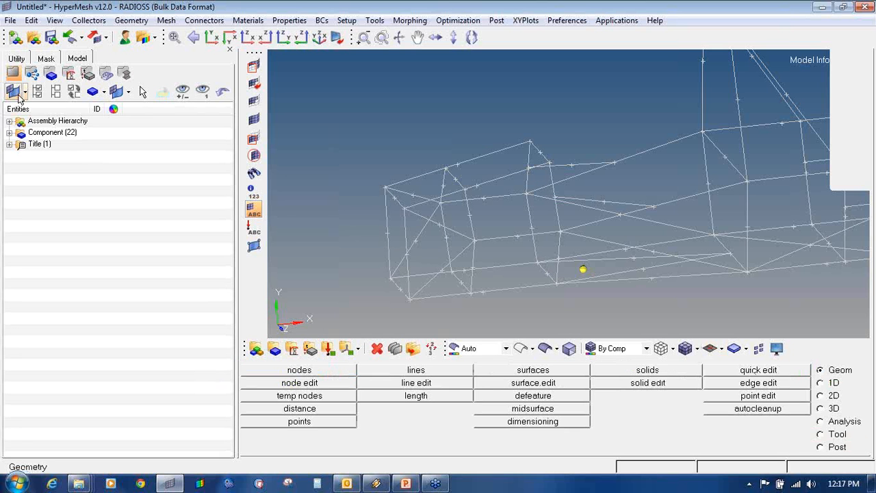
- Start a new model, discarding the current one, and browse for a geometry file
click(17, 39)
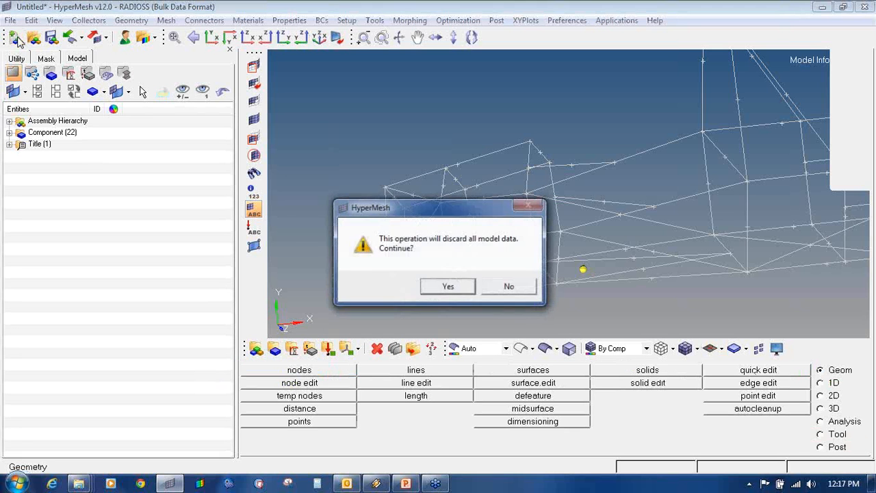
click(445, 287)
click(69, 37)
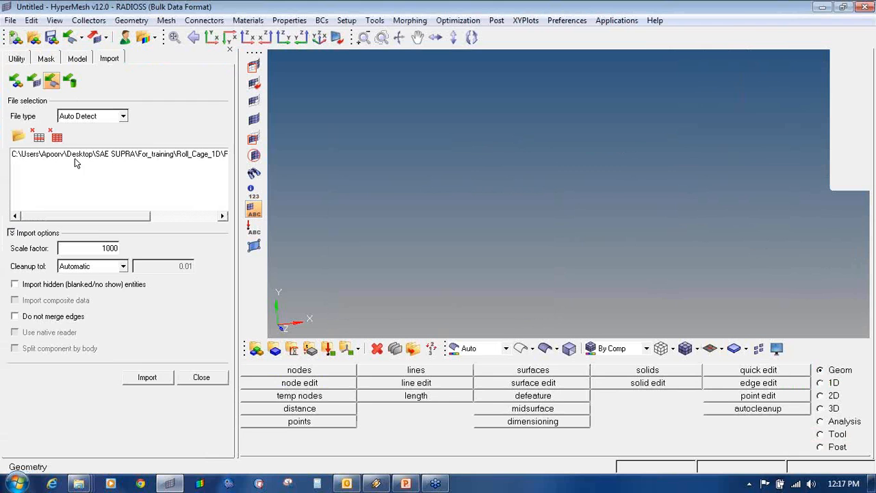
click(57, 137)
click(19, 136)
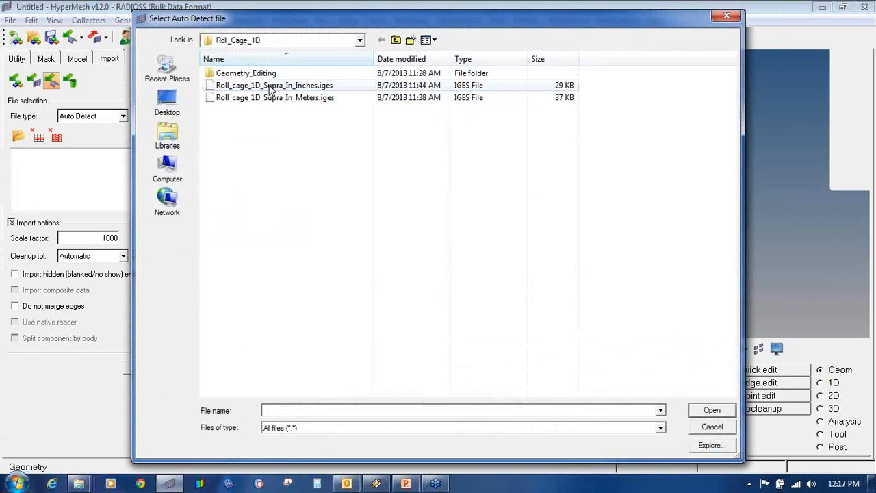
- Import Roll_cage_1D_Supra_In_Inches.iges at scale factor 1 and view it obliquely
double_click(271, 86)
drag(101, 248, 133, 252)
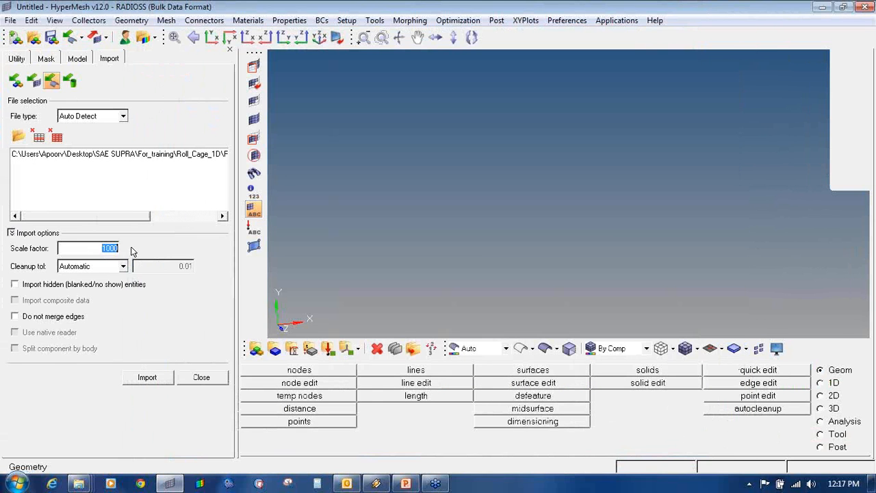
text(1)
click(161, 378)
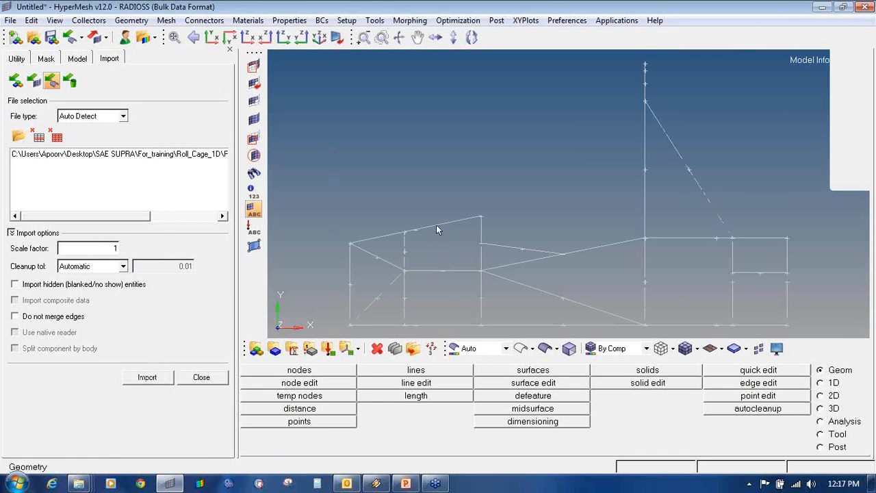
ctrl+drag(575, 216, 454, 300)
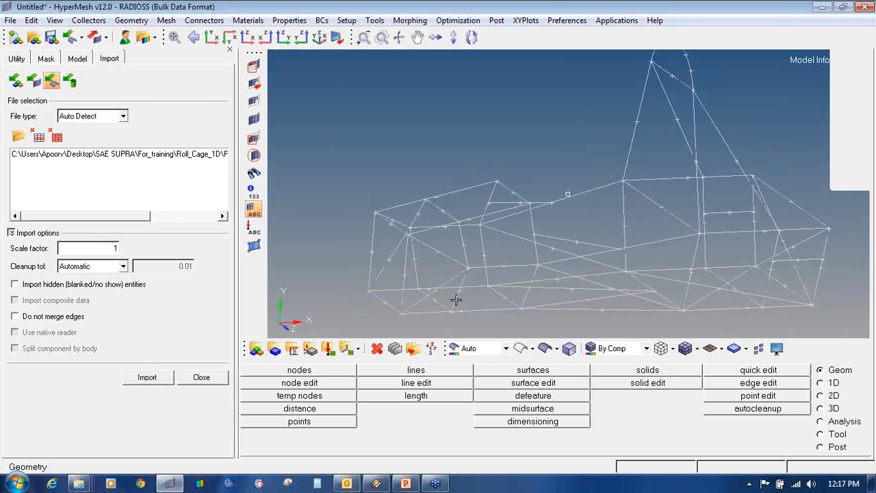
- Measure a line in the inches model (15.000) and select the scale factor to change it to 25.4
click(416, 396)
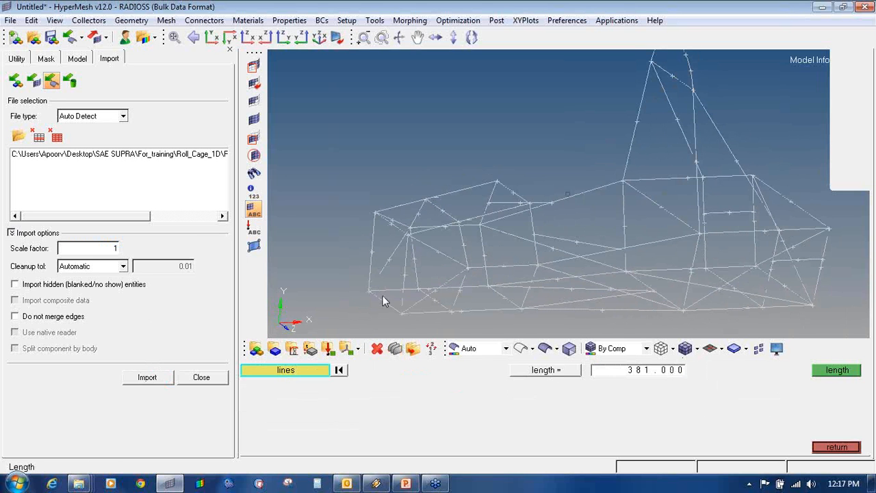
click(381, 299)
click(836, 372)
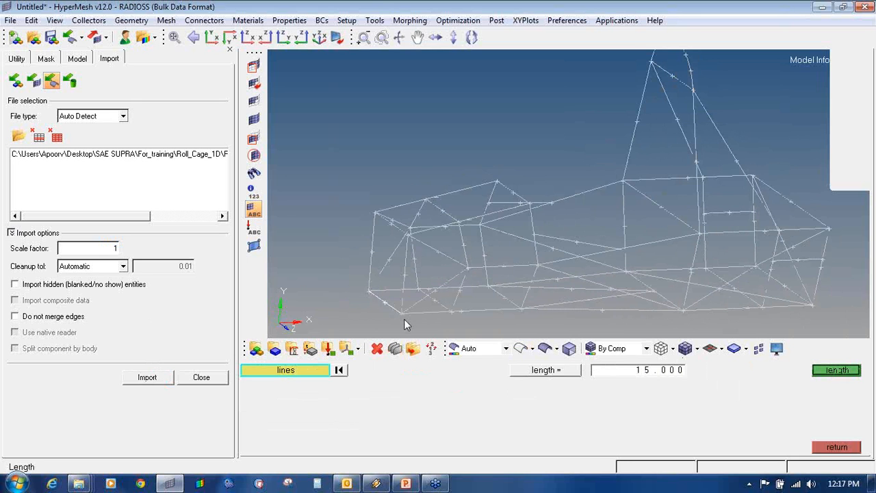
scroll(368, 297, up, 4)
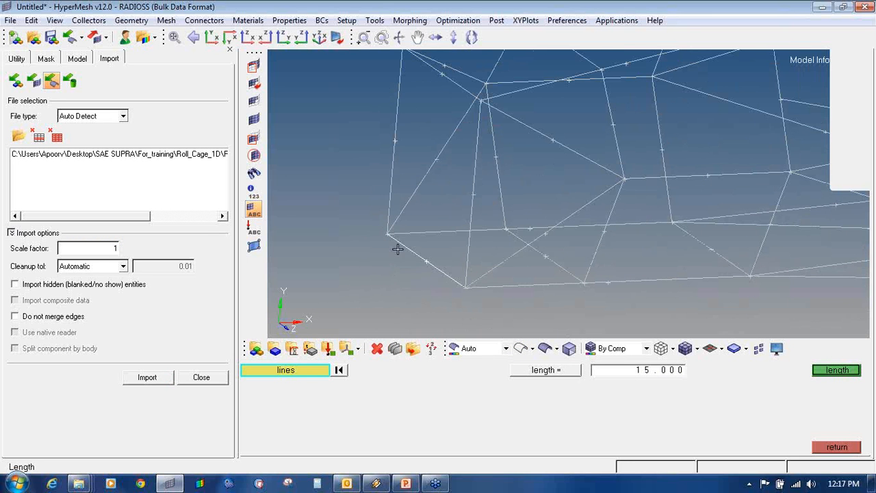
click(837, 447)
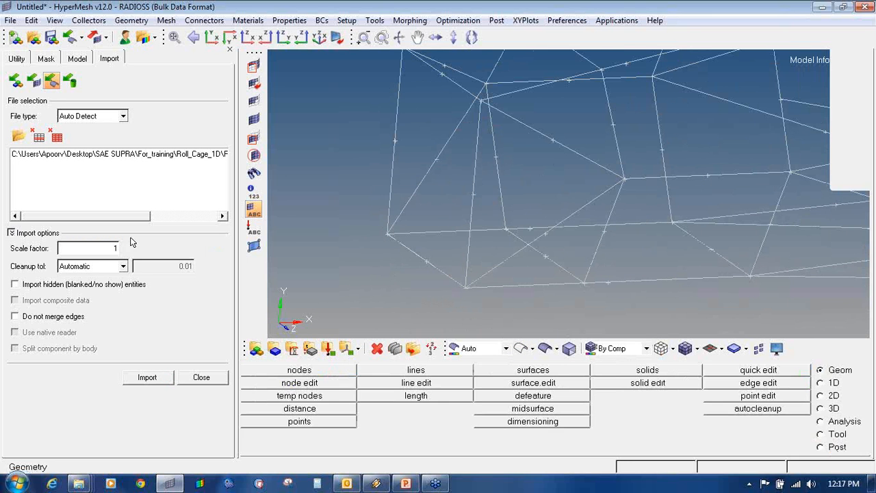
drag(110, 251, 126, 253)
- Re-import the roll cage at scale 25.4 and zoom out to see the whole frame
click(148, 377)
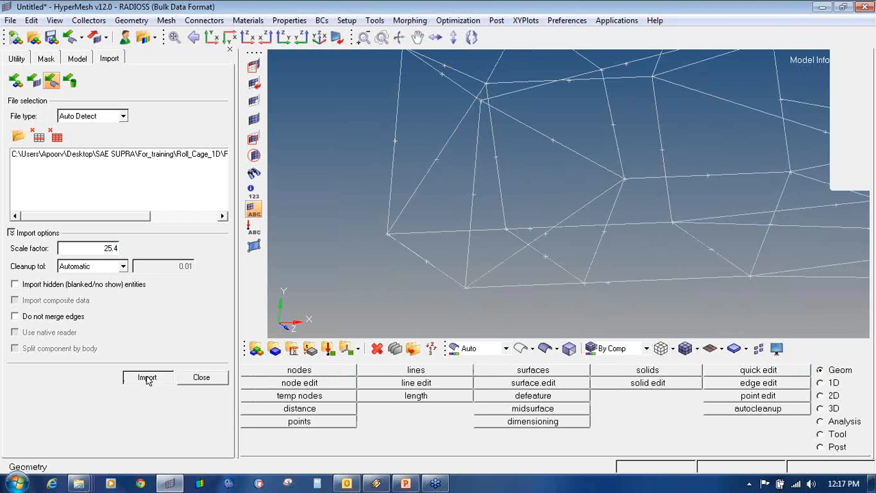
scroll(495, 262, down, 3)
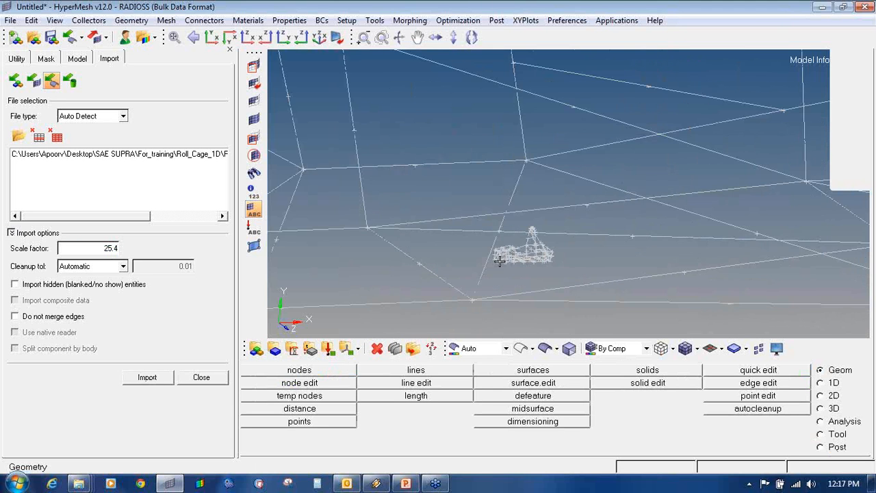
scroll(530, 222, down, 4)
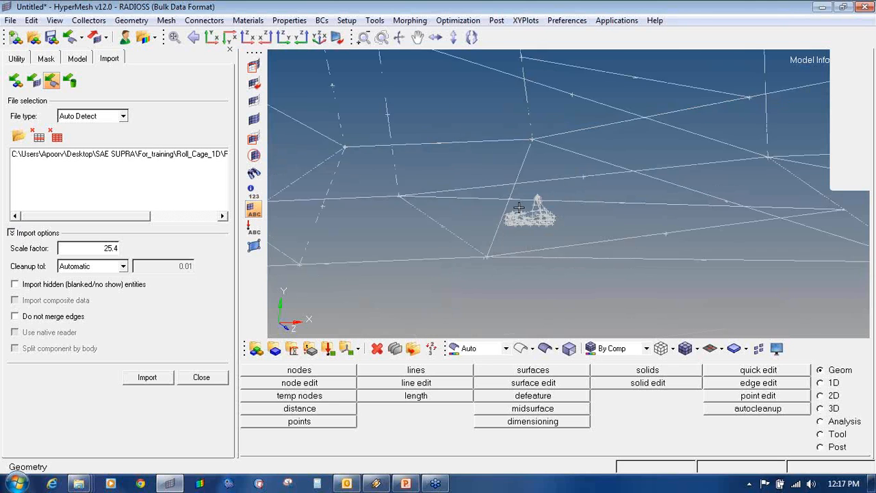
- Measure a roll-cage line at 380.999, then start a new empty model
click(438, 399)
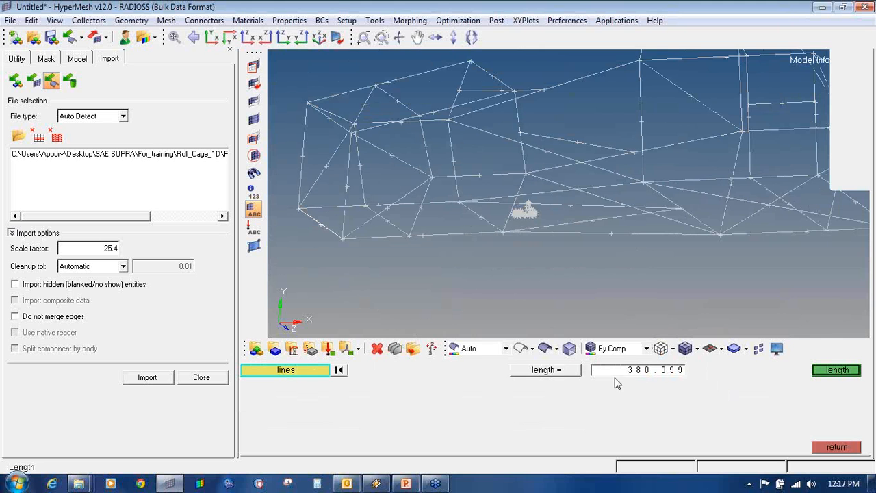
click(861, 35)
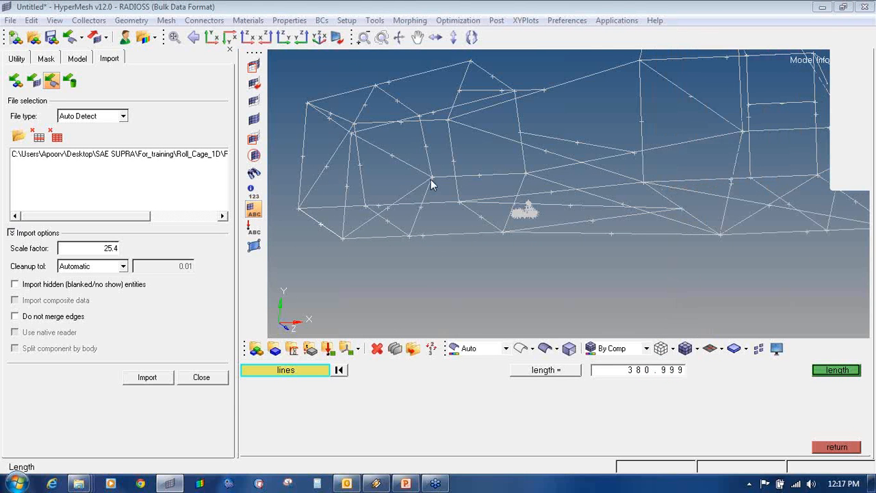
ctrl+drag(581, 190, 610, 215)
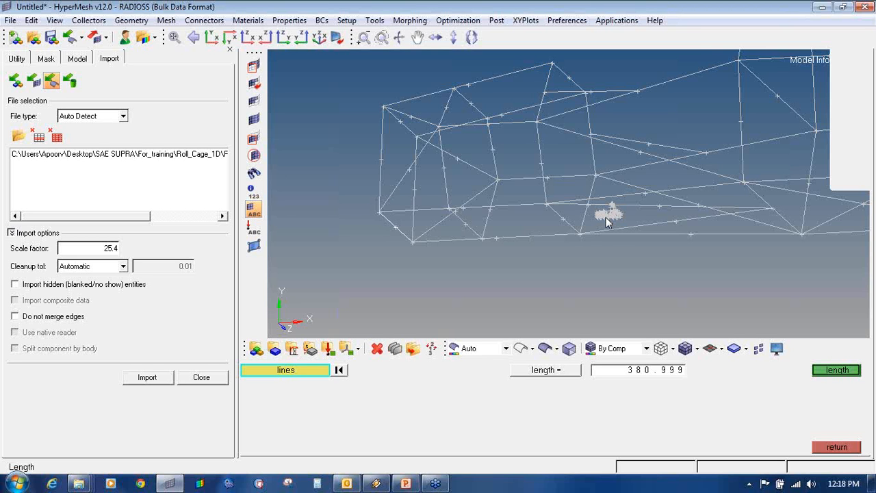
click(222, 378)
click(15, 37)
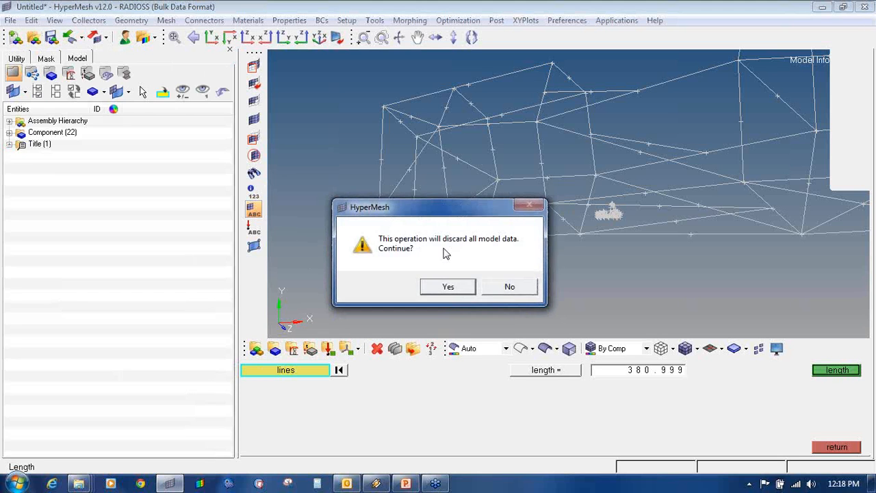
- Discard the old model and import the roll cage again at scale 25.4
click(451, 286)
click(69, 37)
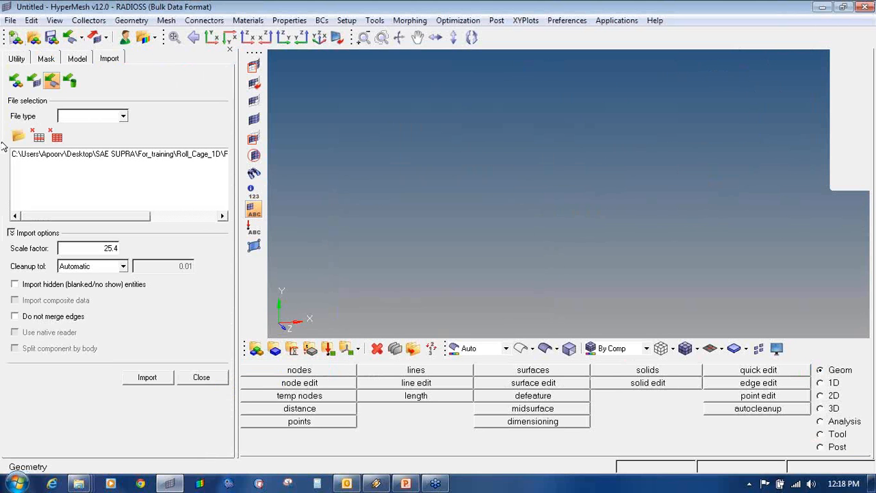
click(146, 377)
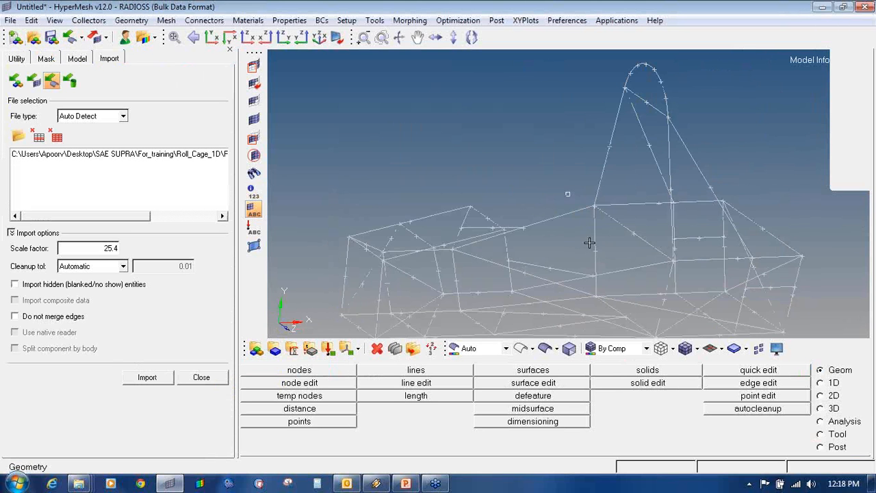
ctrl+drag(589, 242, 593, 219)
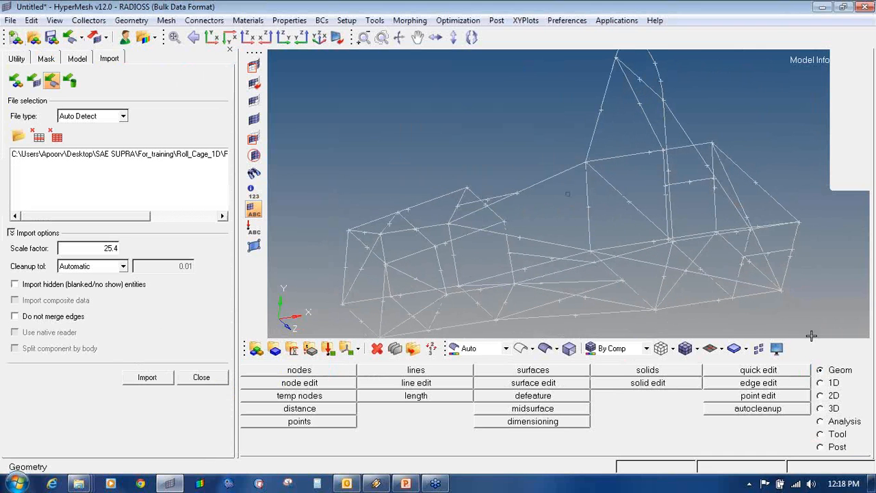
- Measure a roll-cage line length again, then close the import settings
click(413, 385)
click(820, 449)
click(411, 397)
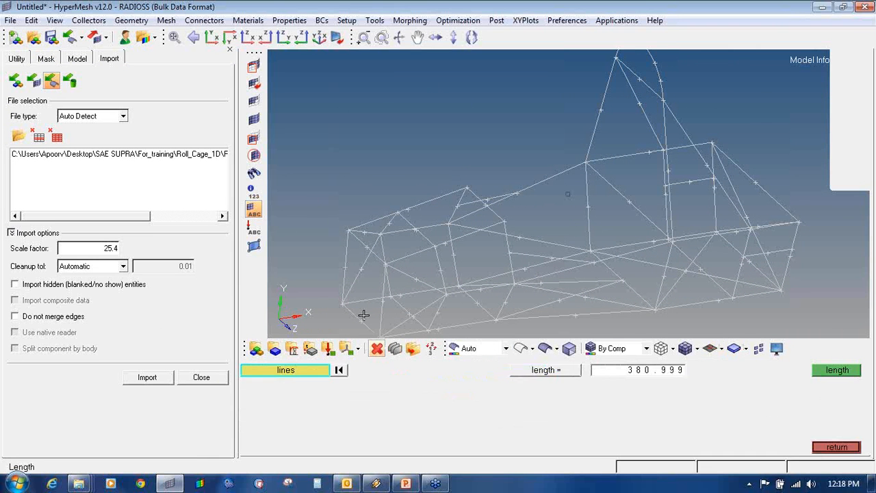
ctrl+right_drag(598, 235, 595, 136)
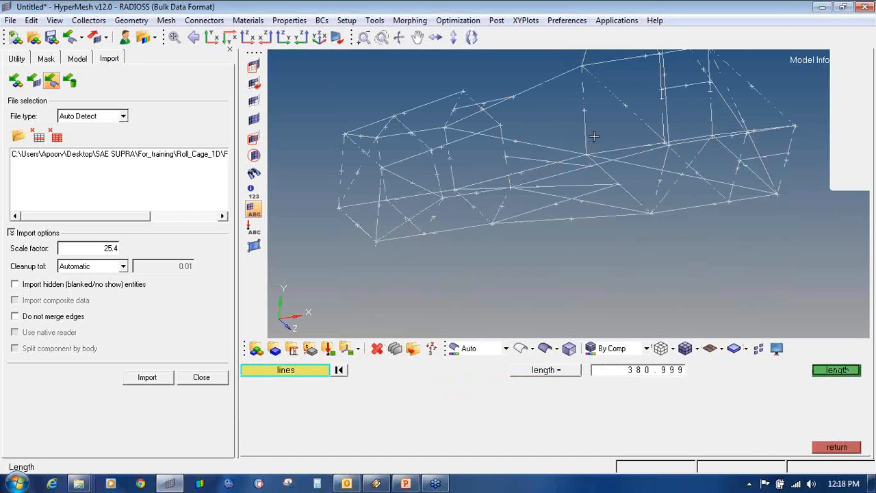
click(849, 448)
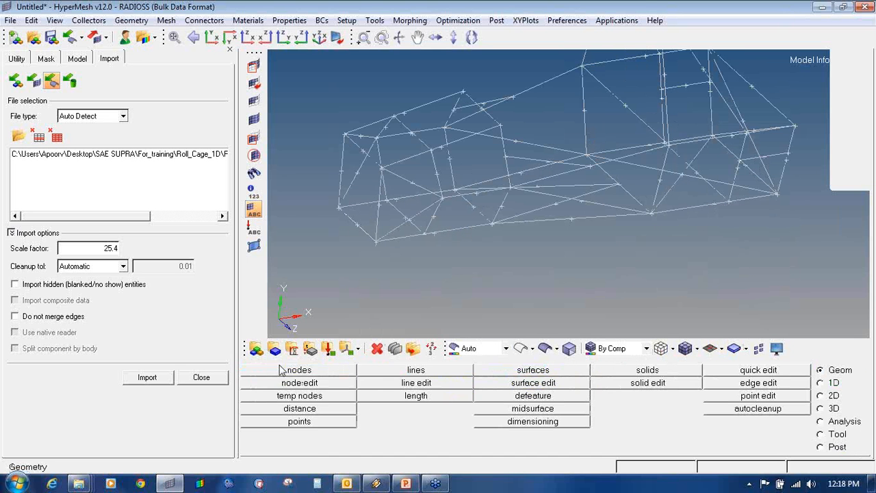
click(202, 377)
ctrl+drag(747, 183, 577, 233)
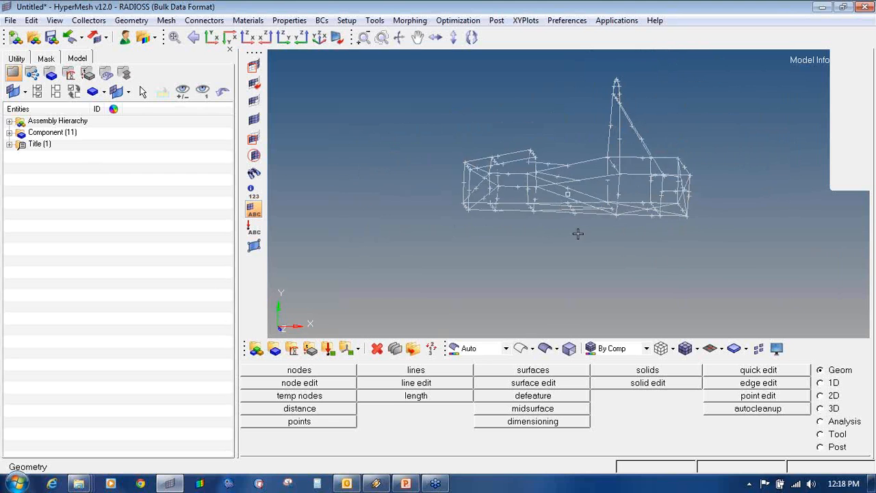
ctrl+right_drag(514, 163, 509, 214)
ctrl+scroll(508, 214, up, 3)
ctrl+drag(558, 213, 605, 183)
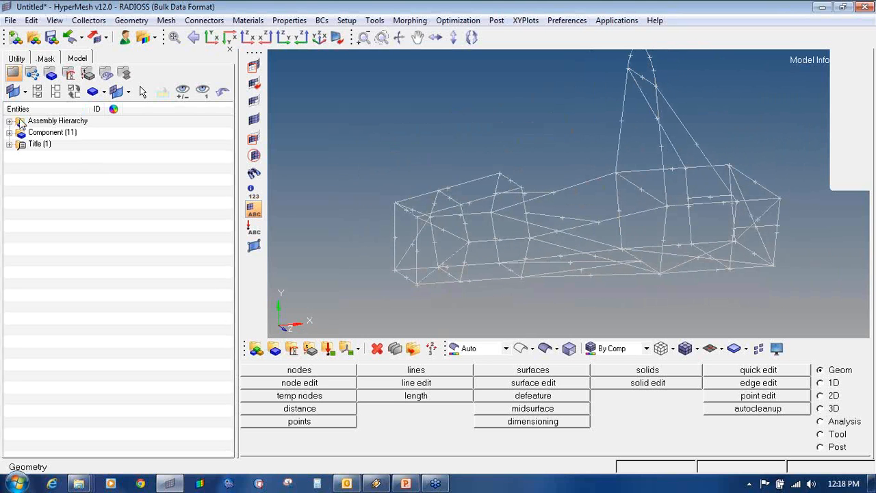
click(69, 73)
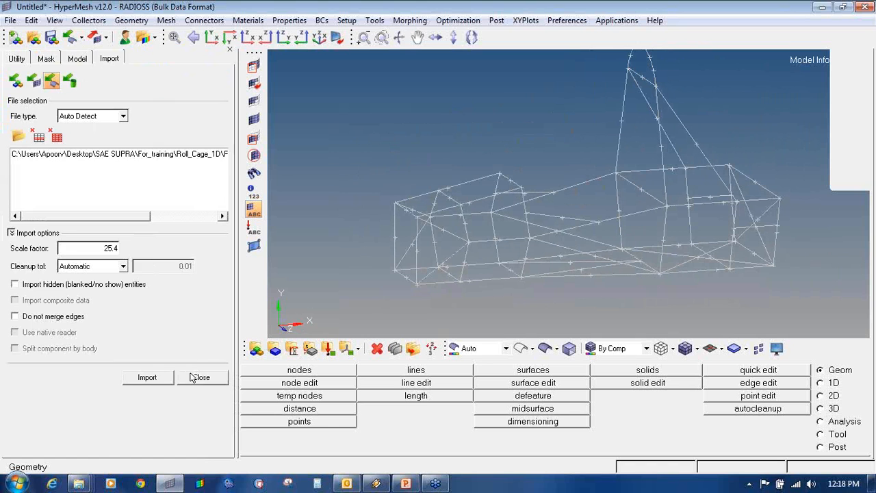
click(200, 378)
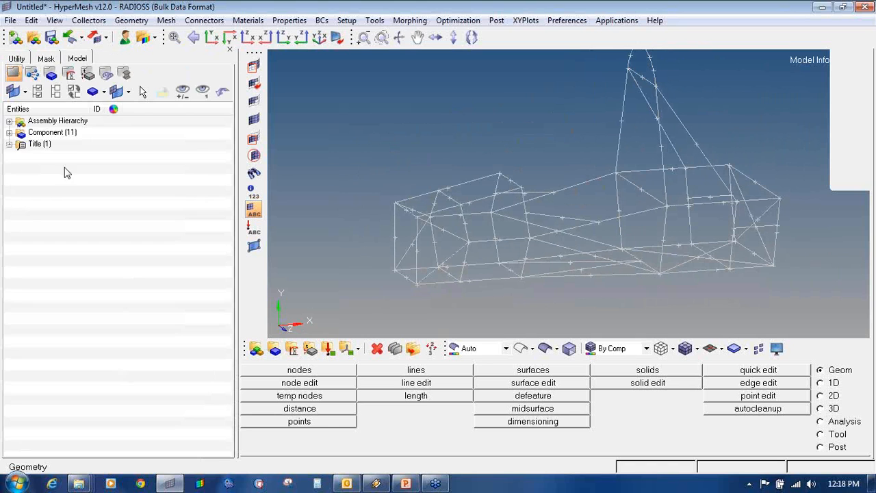
- Expand the component list in the Model browser to show lvl1 through lvl11
click(9, 134)
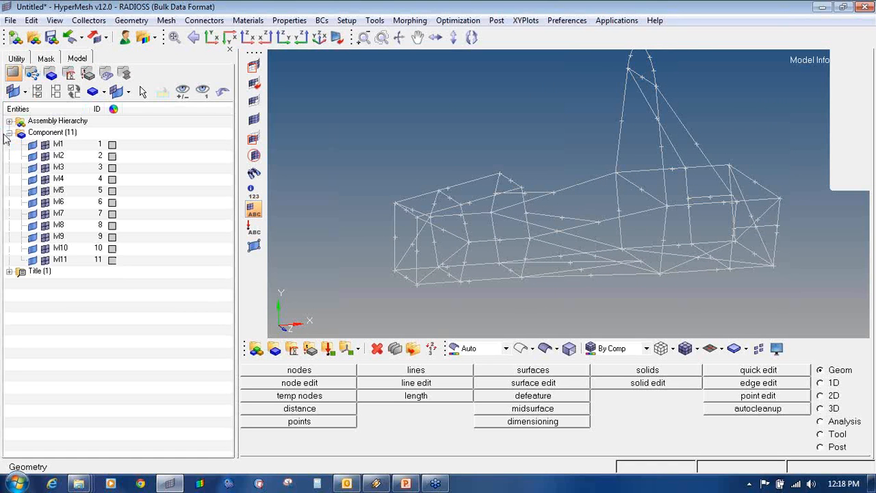
mouse_move(40, 125)
mouse_down()
mouse_move(10, 147)
mouse_move(13, 253)
mouse_move(106, 268)
mouse_move(124, 162)
mouse_move(83, 118)
mouse_move(48, 125)
mouse_up()
click(850, 169)
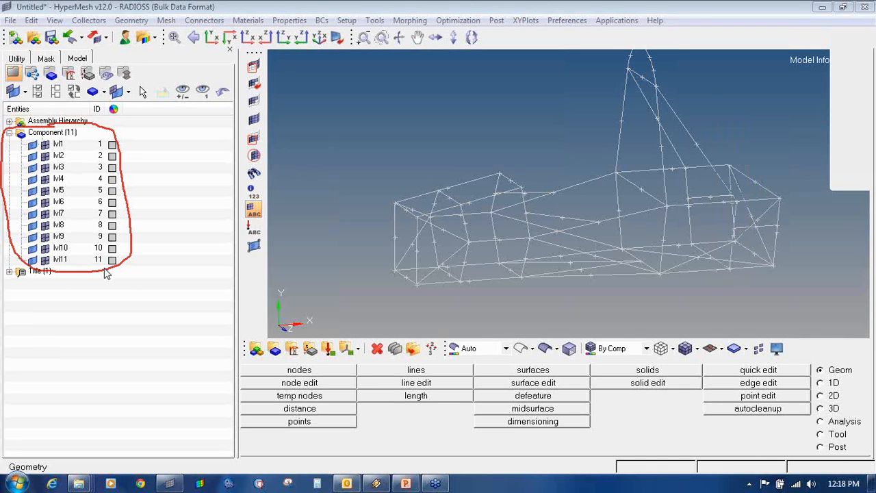
- Hide the lines of all eleven components, lvl1 through lvl11
click(33, 146)
click(33, 157)
click(33, 167)
click(32, 180)
click(33, 191)
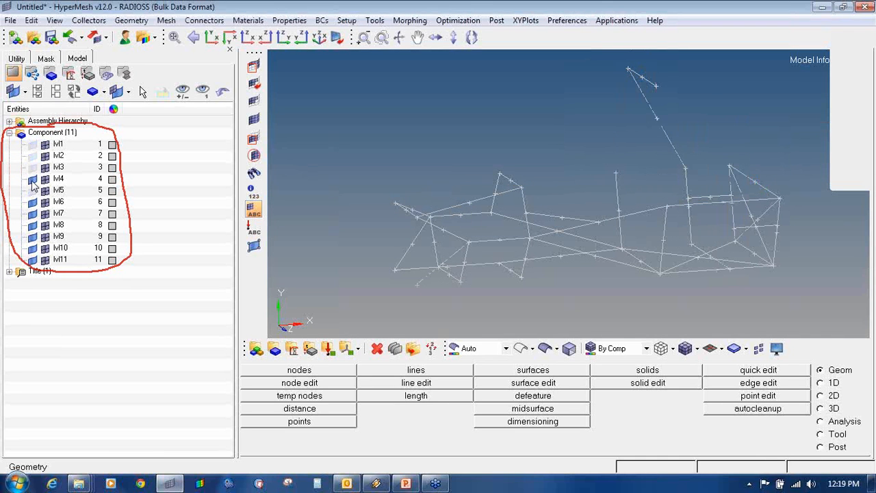
click(33, 202)
click(33, 215)
click(33, 226)
click(33, 237)
click(33, 249)
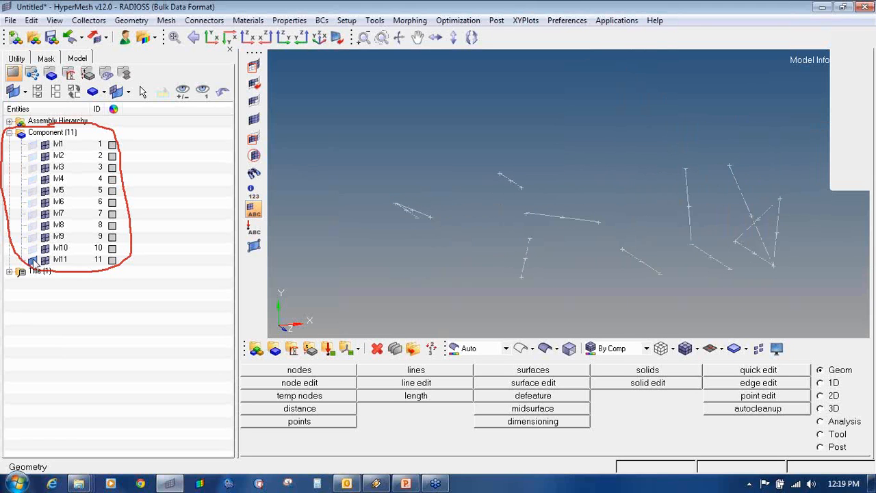
click(33, 260)
- Show each level's lines one at a time, from lvl10 down to lvl1
click(33, 250)
click(33, 249)
click(32, 237)
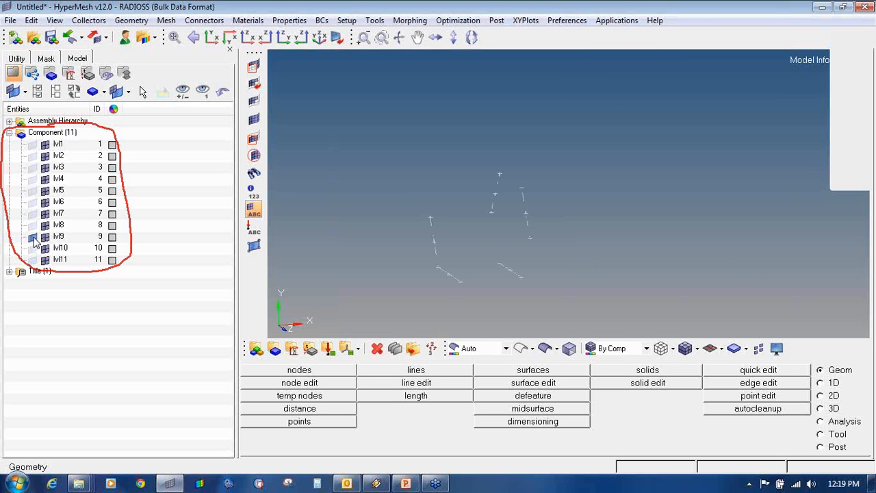
click(33, 237)
click(33, 226)
click(33, 226)
click(33, 214)
click(32, 215)
click(33, 203)
click(33, 203)
click(33, 191)
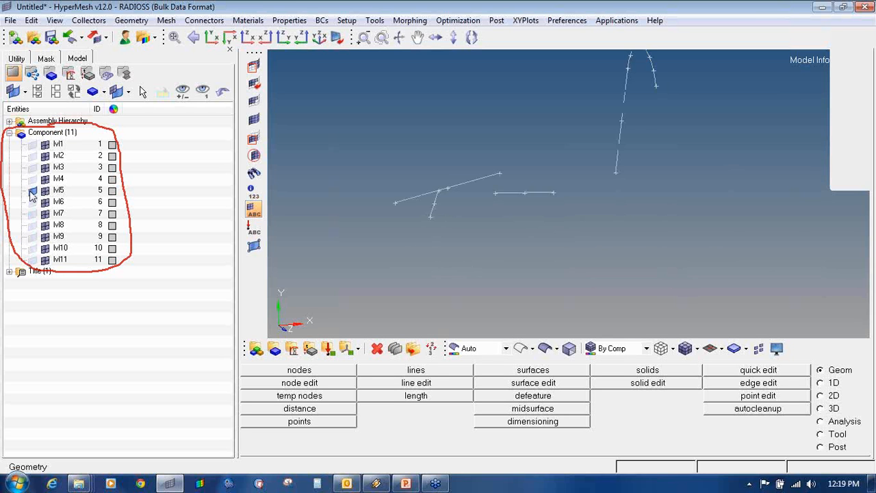
click(33, 191)
click(33, 180)
click(33, 180)
click(32, 168)
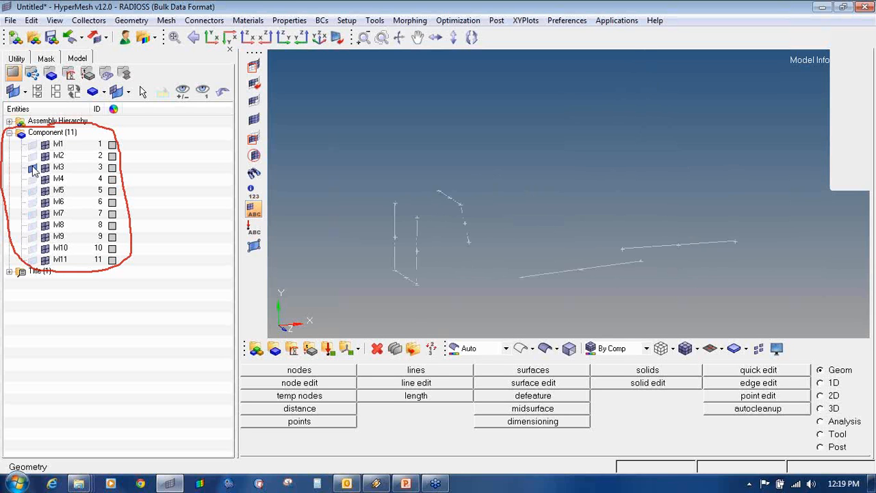
click(33, 168)
click(33, 157)
click(33, 157)
click(33, 146)
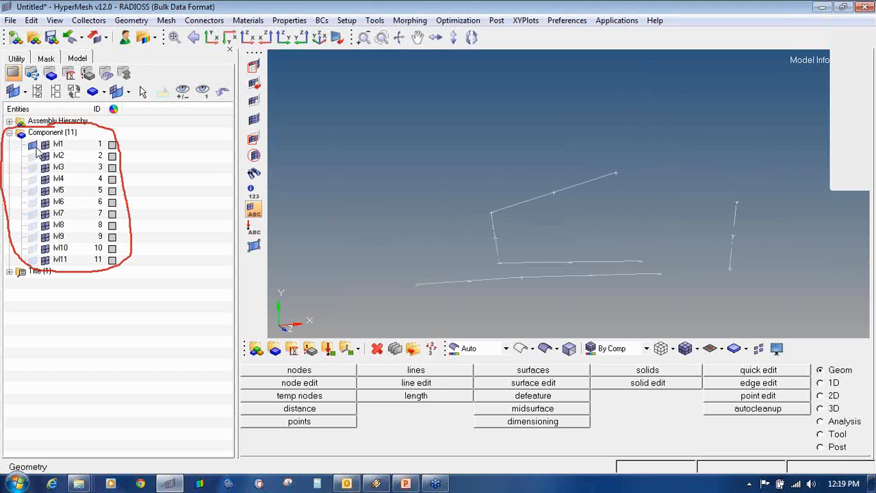
click(33, 145)
- Show the lines of every lvl component again and inspect the full wireframe
click(864, 145)
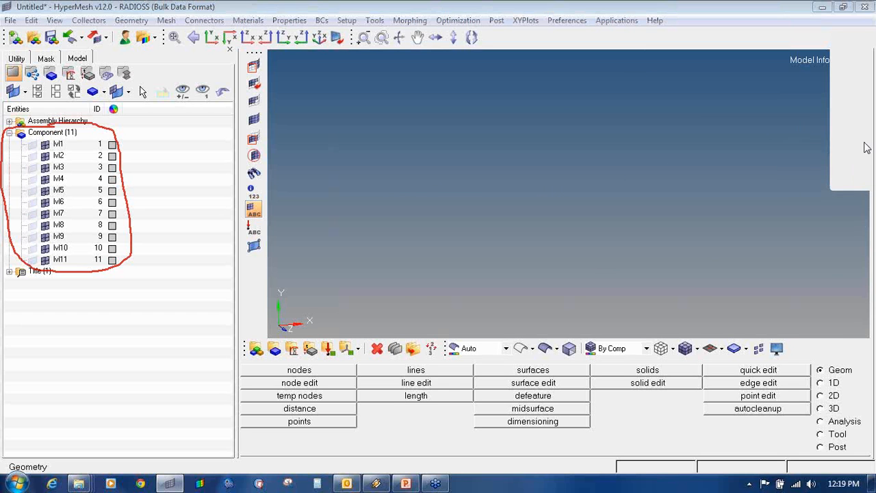
click(816, 236)
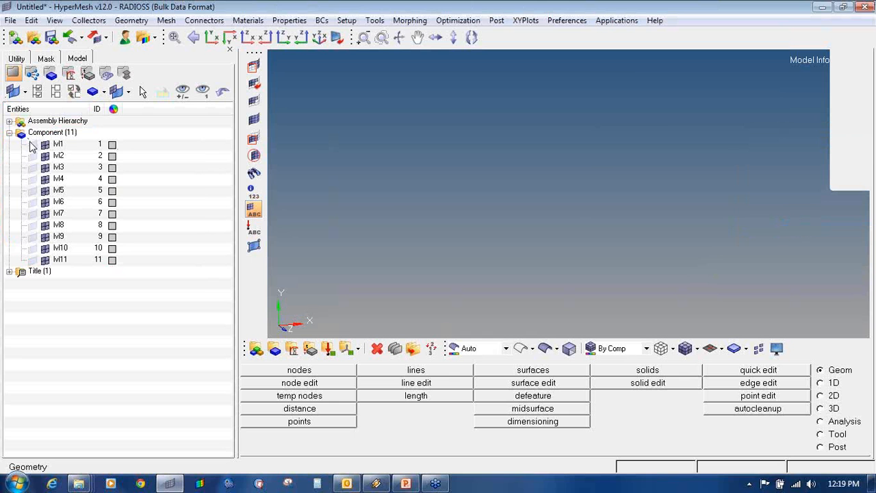
drag(32, 145, 35, 261)
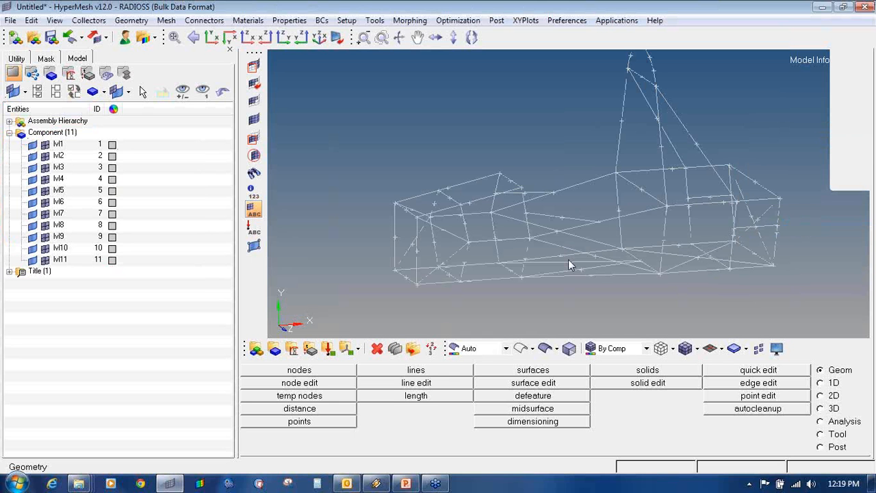
ctrl+drag(749, 243, 656, 187)
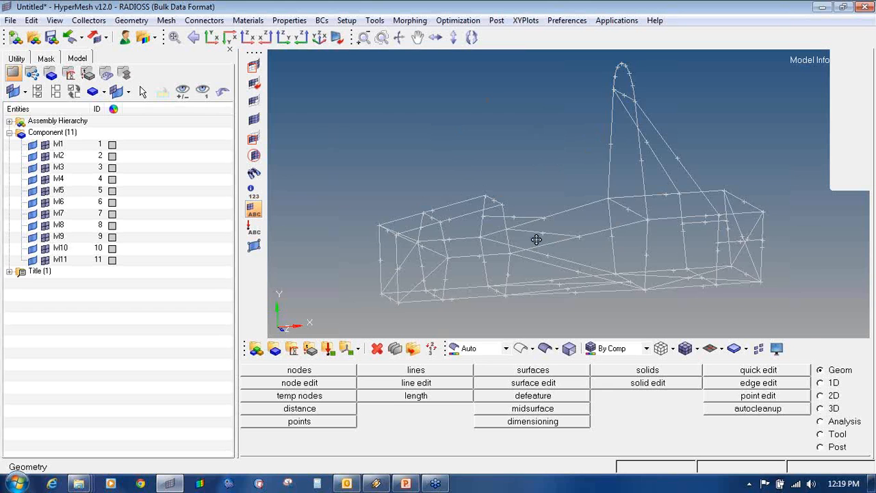
scroll(458, 212, up, 4)
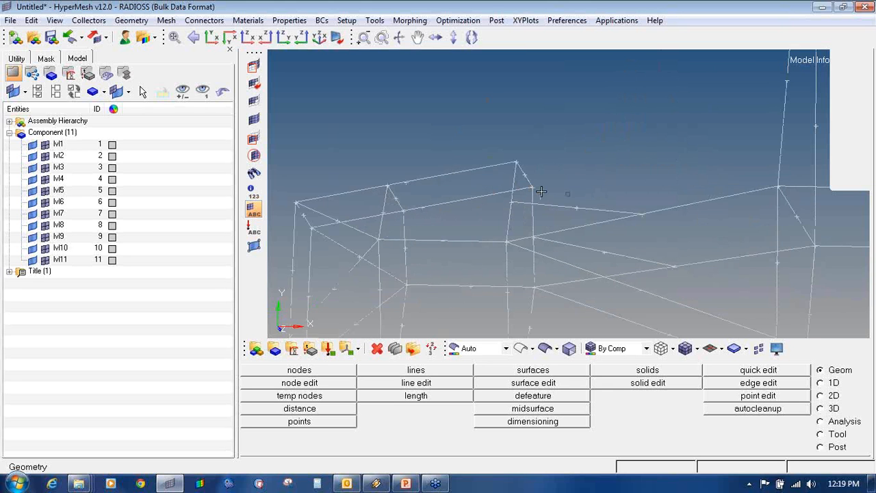
scroll(541, 191, down, 3)
scroll(524, 260, down, 2)
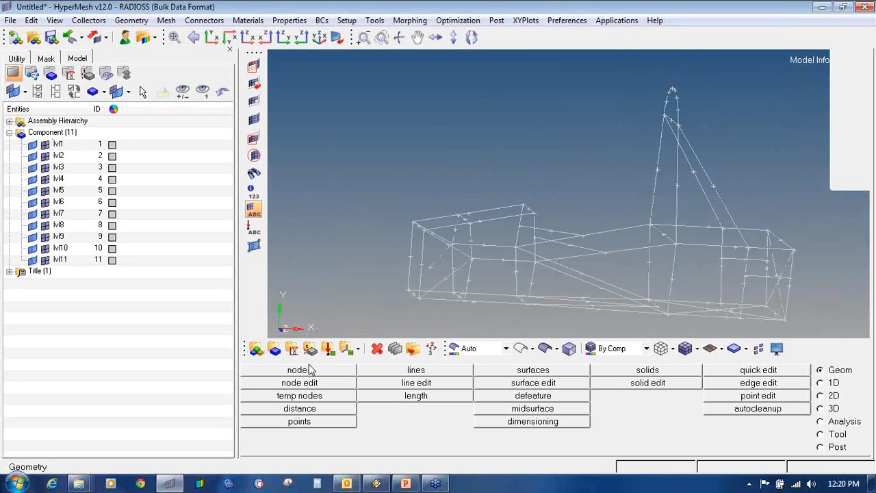
click(867, 146)
click(820, 174)
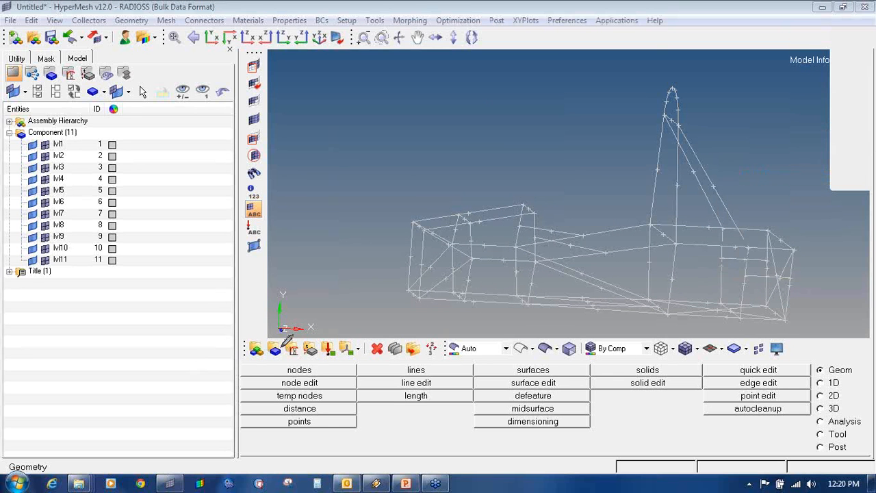
drag(271, 339, 282, 341)
- Create component Roll_cage_line_data coloured red, becoming component ID 12
click(870, 147)
click(819, 170)
click(275, 349)
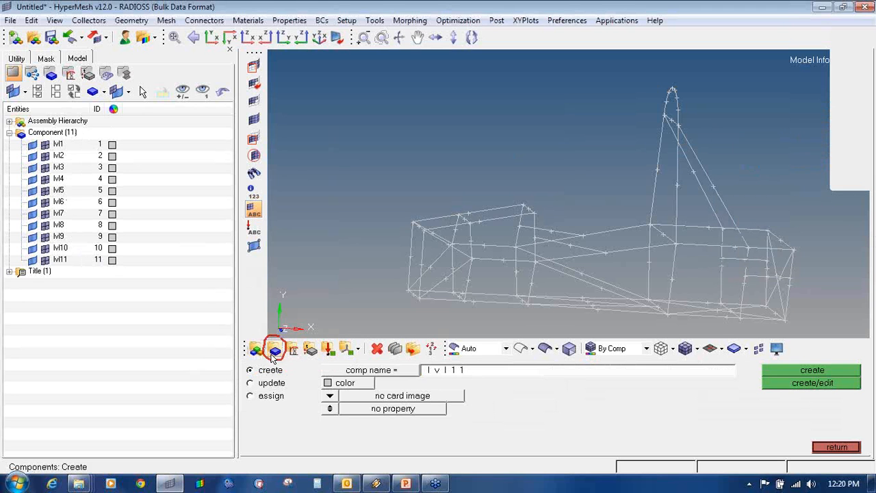
click(479, 371)
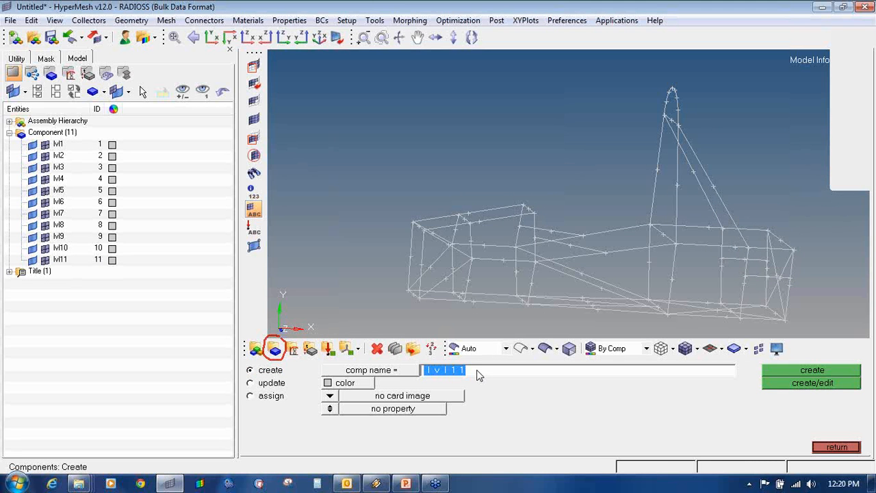
text(Roll_cage_line_data)
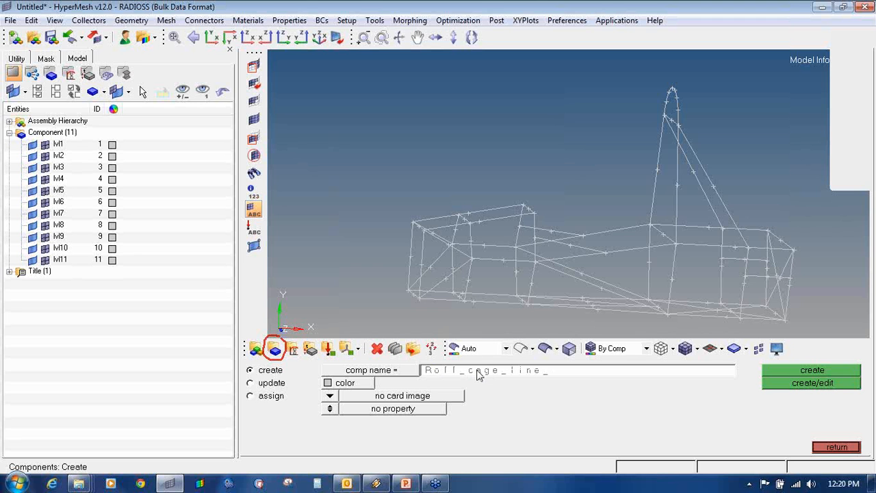
click(328, 383)
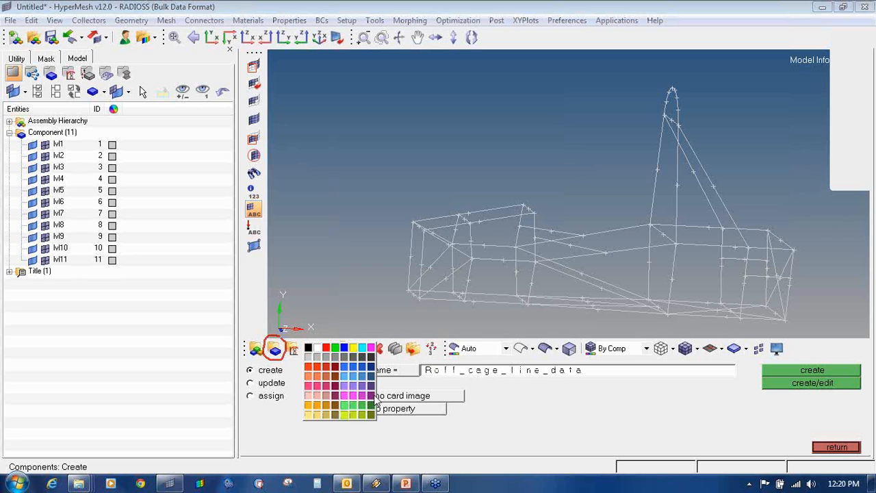
click(326, 348)
click(842, 371)
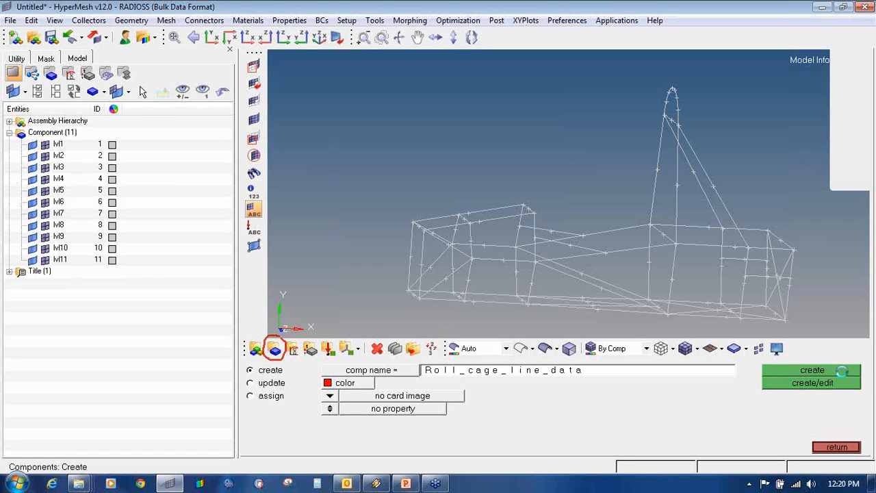
click(838, 447)
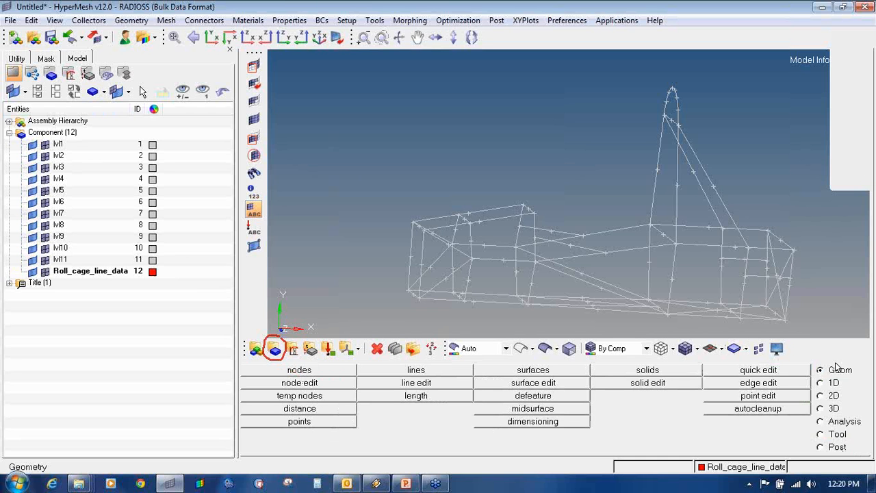
- Open the organize panel with lines as entity type and Roll_cage_line_data as destination
click(837, 437)
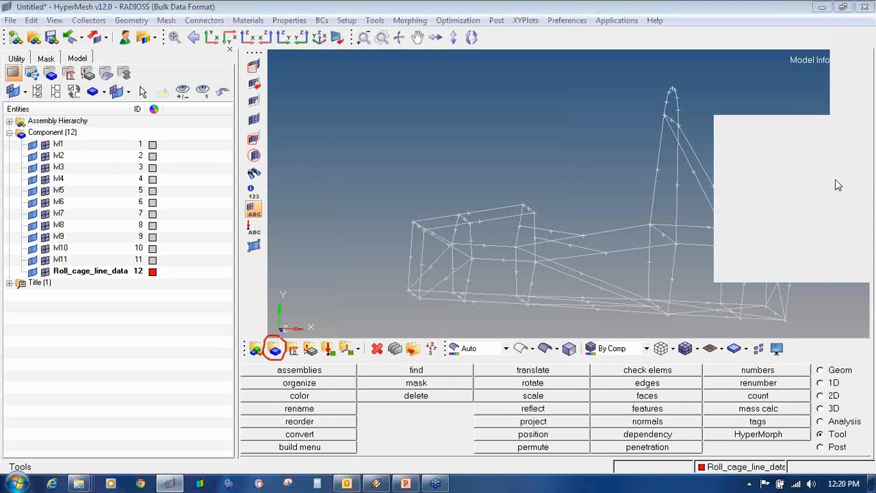
mouse_move(832, 428)
mouse_down()
mouse_move(813, 438)
mouse_move(840, 439)
mouse_move(853, 423)
mouse_move(820, 428)
mouse_up()
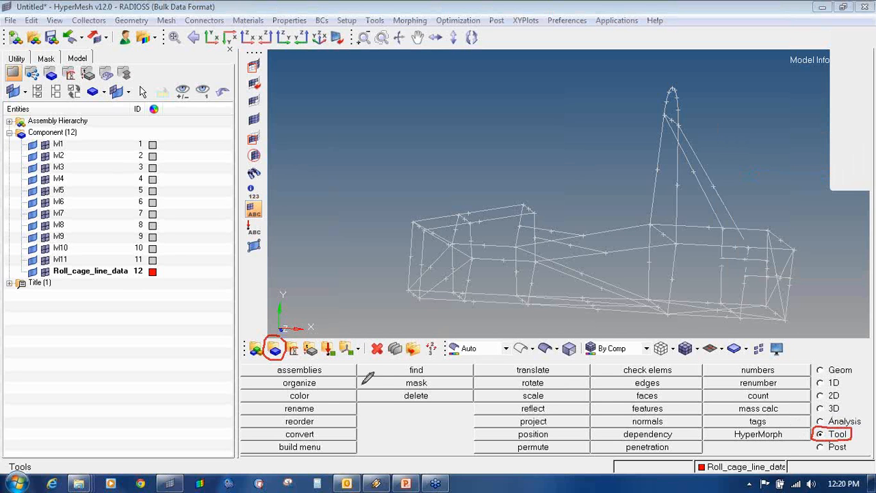
mouse_move(306, 374)
mouse_down()
mouse_move(281, 377)
mouse_move(293, 391)
mouse_move(330, 389)
mouse_move(326, 373)
mouse_up()
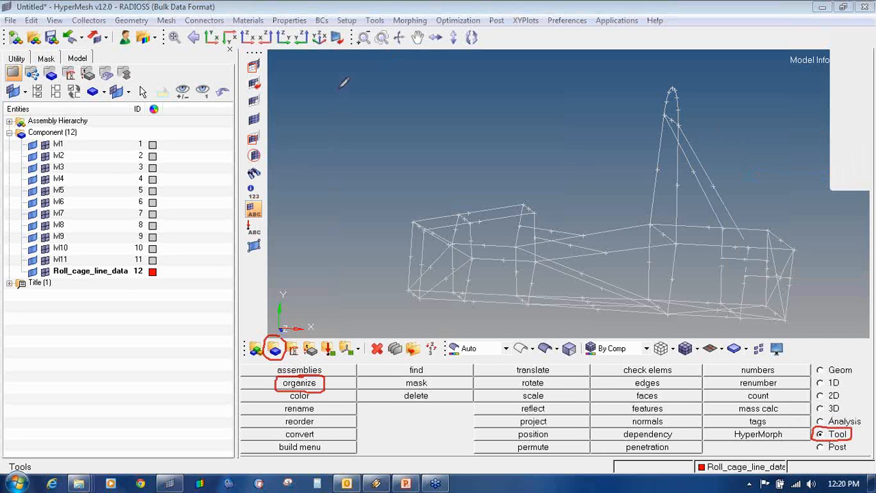
mouse_move(339, 100)
mouse_down()
mouse_move(343, 90)
mouse_move(375, 107)
mouse_up()
mouse_move(385, 88)
mouse_down()
mouse_move(389, 106)
mouse_move(457, 85)
mouse_move(484, 89)
mouse_up()
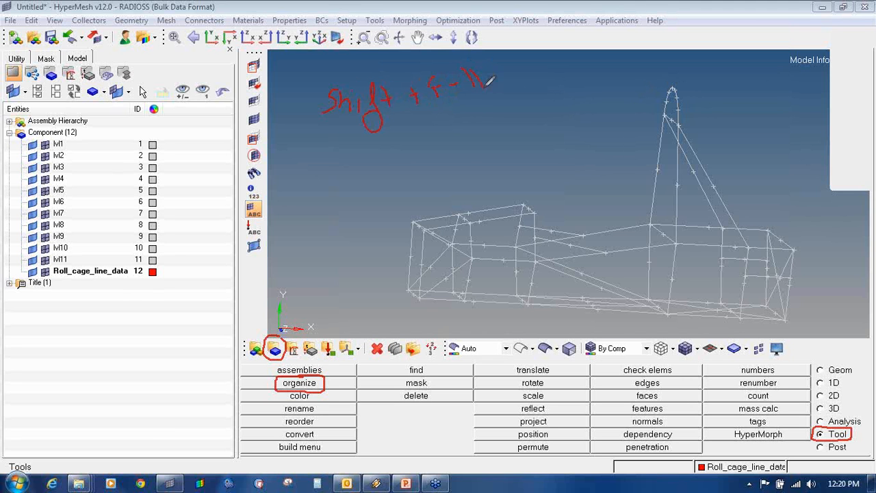
drag(314, 134, 511, 100)
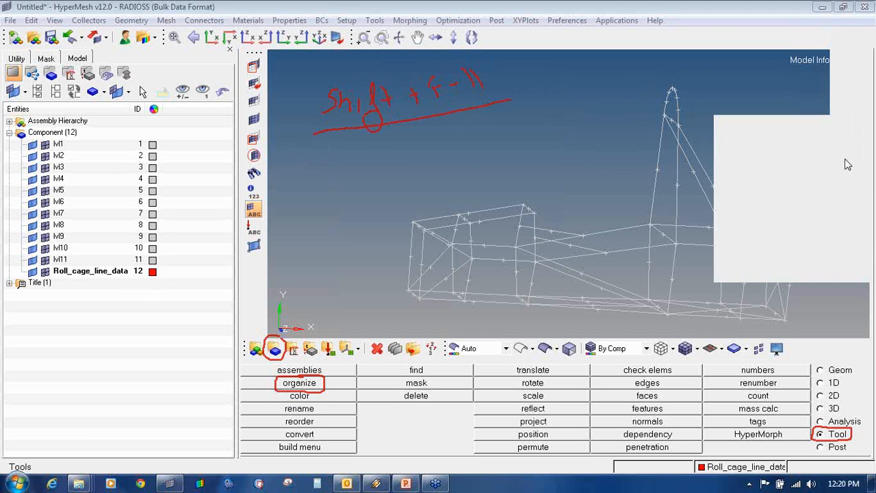
click(870, 154)
click(550, 129)
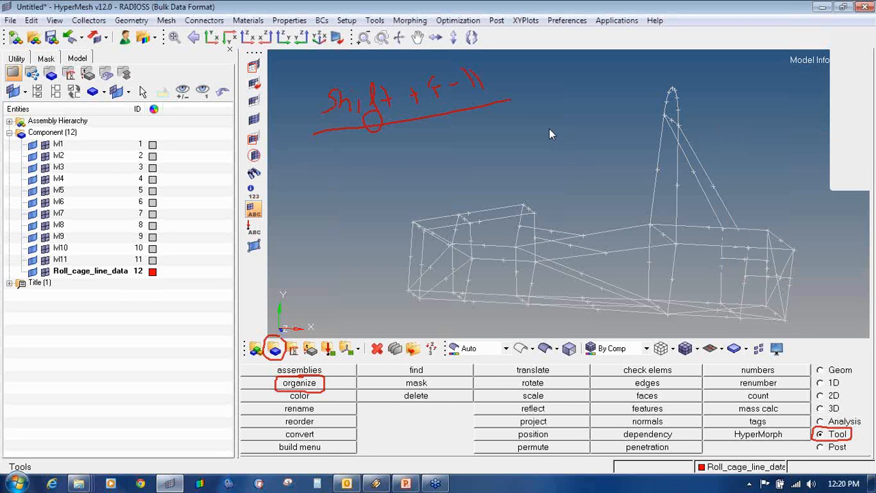
key(shift+F11)
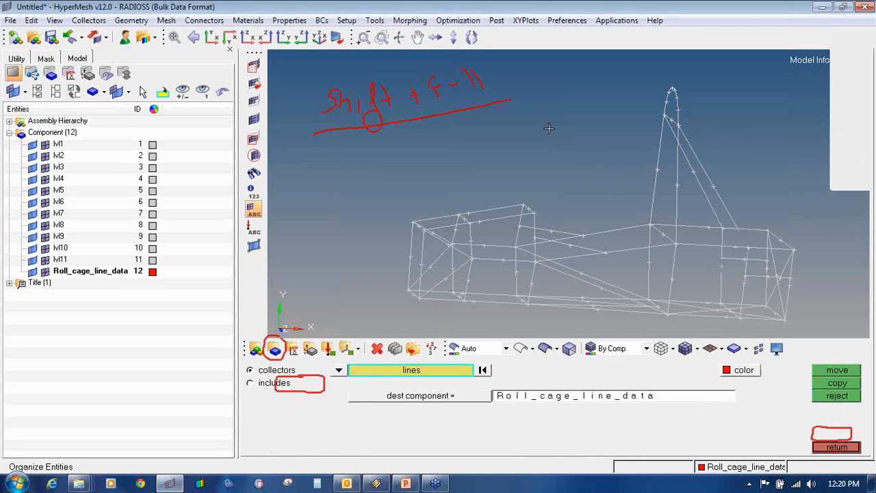
- Reopen the organize panel and erase all on-screen annotation drawings
click(834, 446)
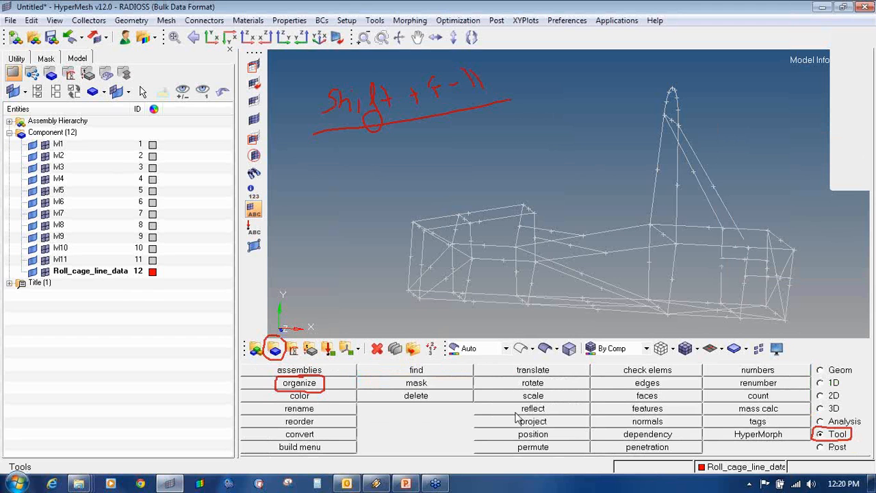
click(303, 385)
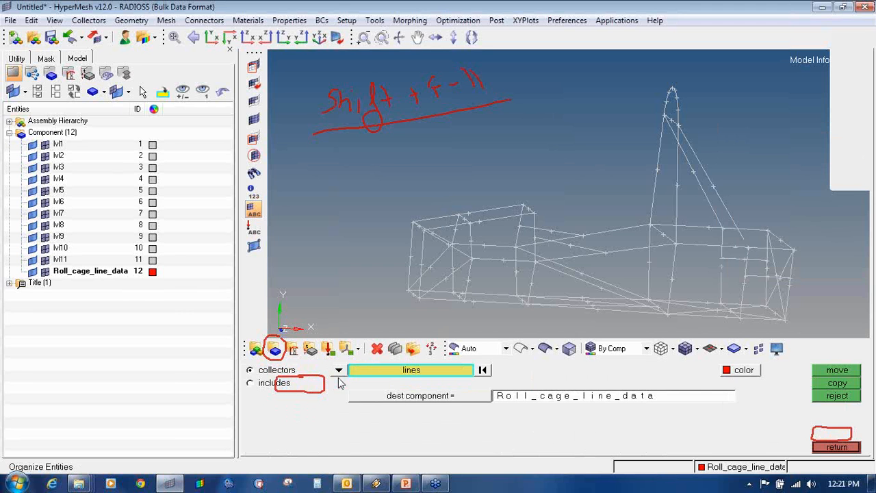
right_click(863, 152)
click(814, 230)
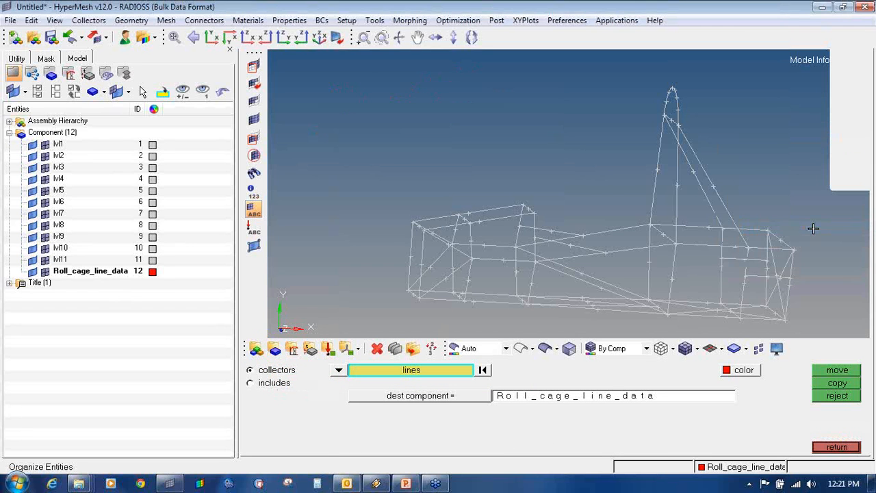
- Window-select all 61 lines and move them into Roll_cage_line_data
scroll(456, 170, down, 3)
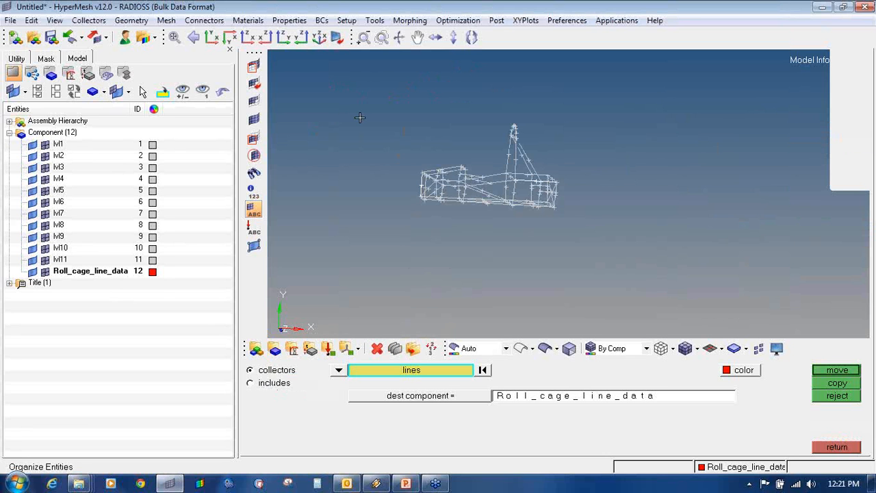
shift+drag(347, 98, 617, 243)
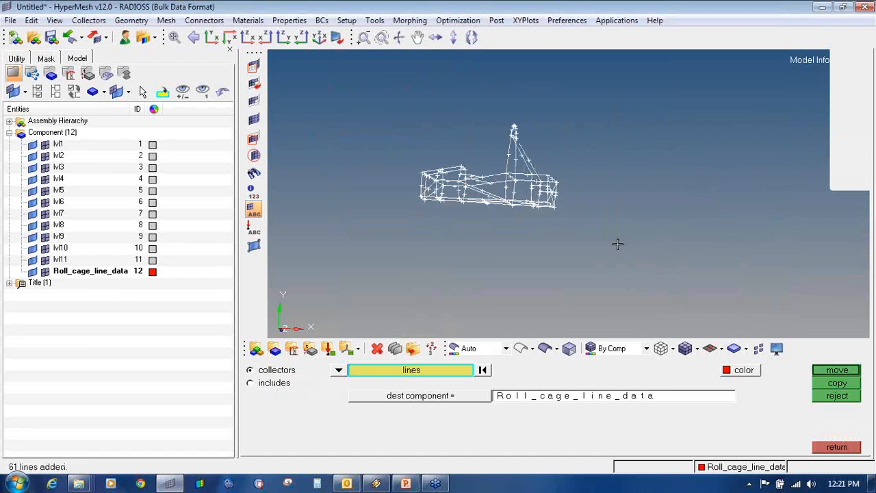
click(383, 397)
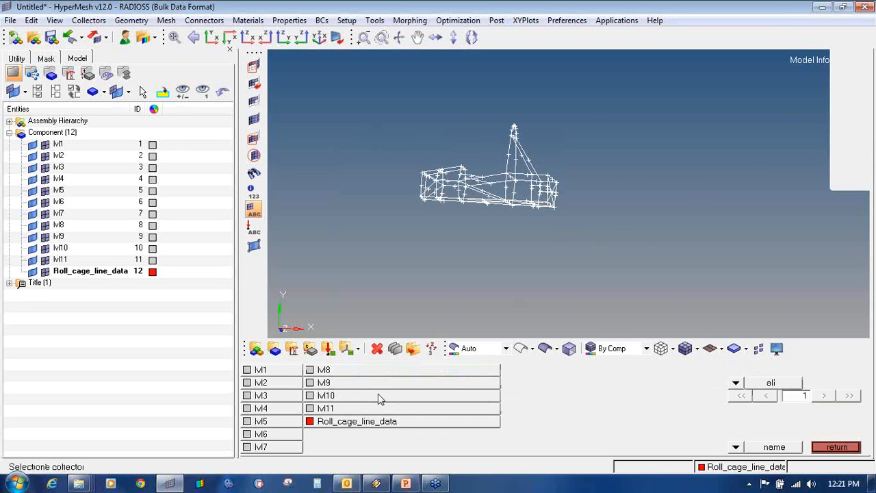
click(358, 423)
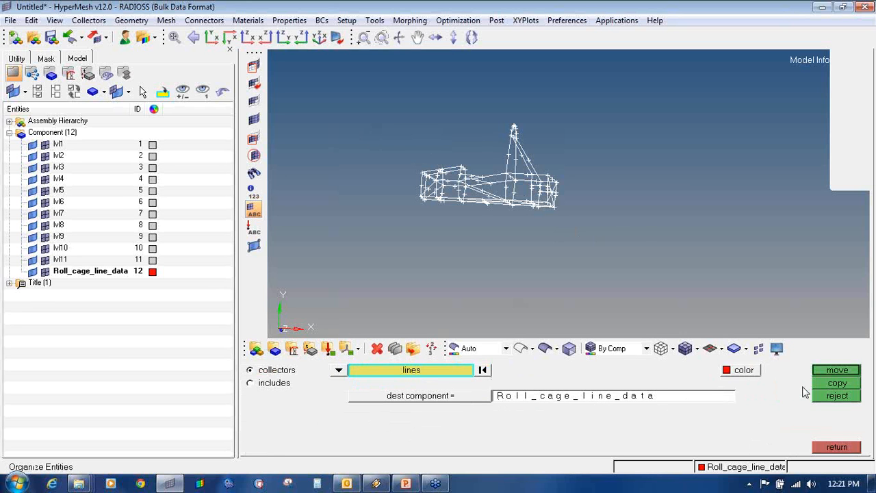
click(836, 371)
- Check the red wireframe's visibility toggle and hide components lvl4 through lvl10
ctrl+right_drag(624, 145, 674, 161)
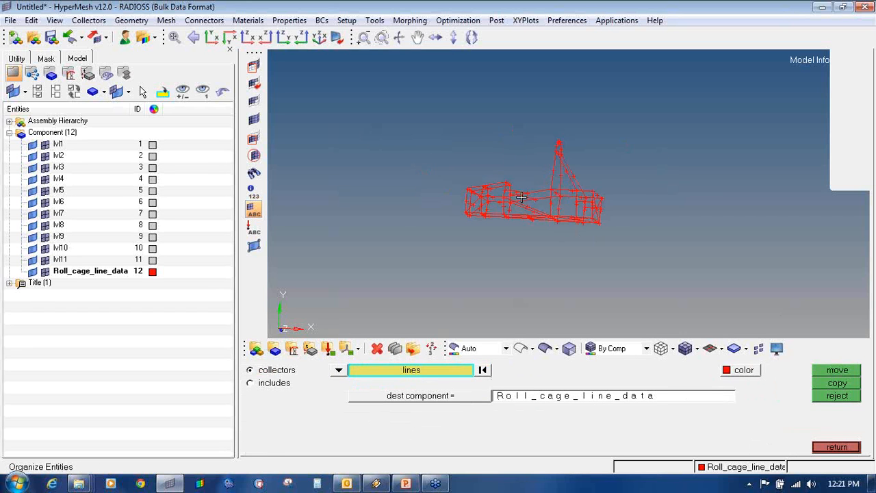
ctrl+scroll(521, 199, up, 3)
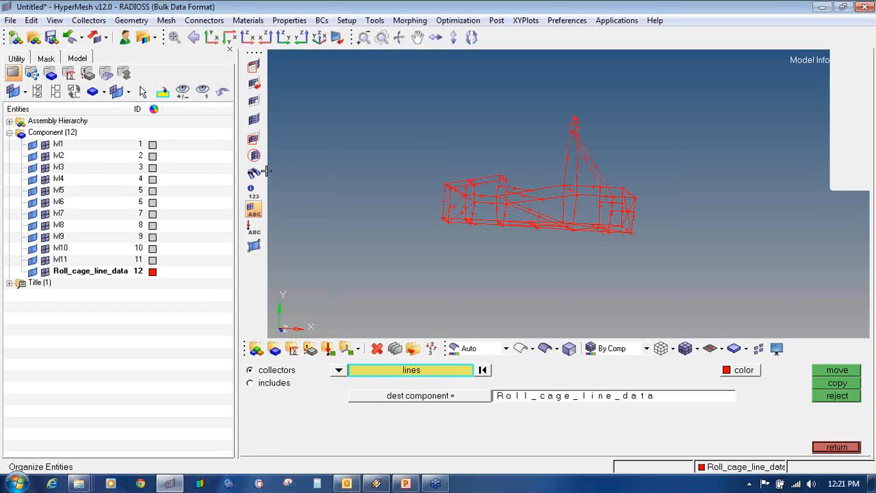
click(32, 272)
click(31, 271)
click(31, 272)
click(31, 272)
click(31, 272)
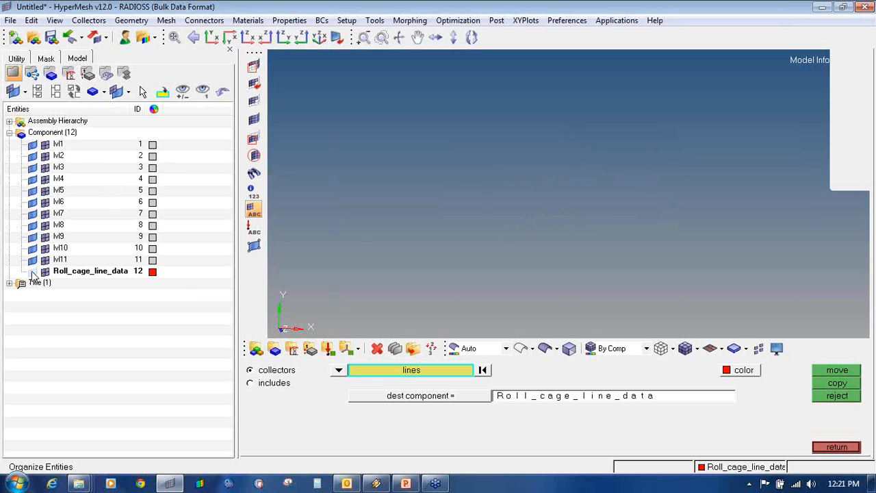
click(31, 272)
click(31, 272)
mouse_move(32, 249)
mouse_down()
mouse_move(33, 145)
mouse_move(31, 259)
mouse_up()
- Select components lvl1 through lvl11 in the Model browser
click(59, 144)
shift+click(60, 259)
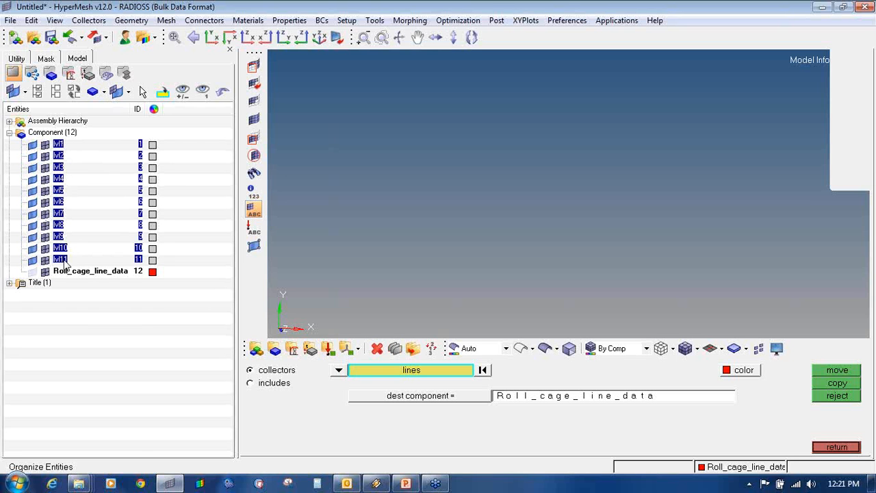
click(70, 147)
click(57, 144)
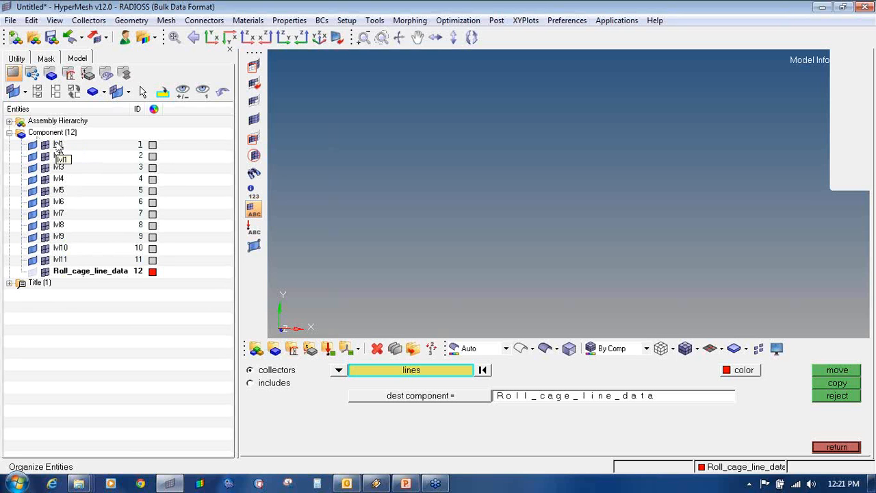
shift+click(60, 261)
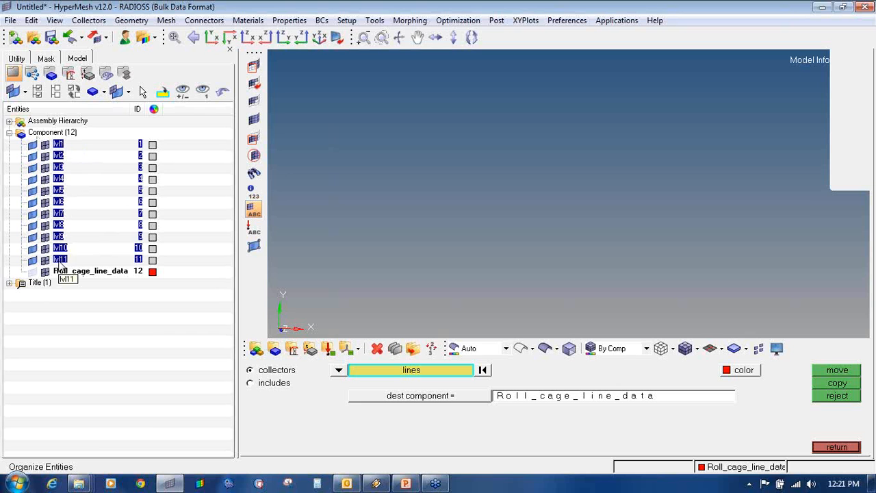
- Delete the selected lvl components and display the red Roll_cage_line_data wireframe
right_click(61, 265)
click(116, 223)
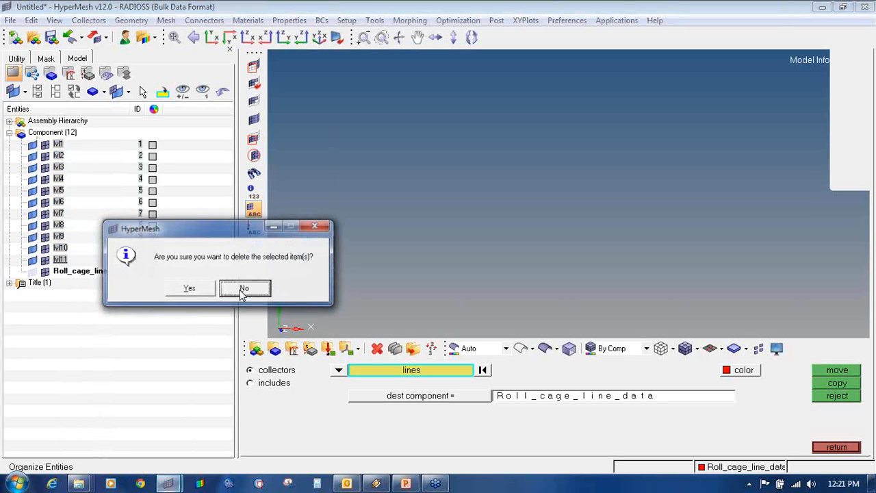
click(198, 292)
click(33, 145)
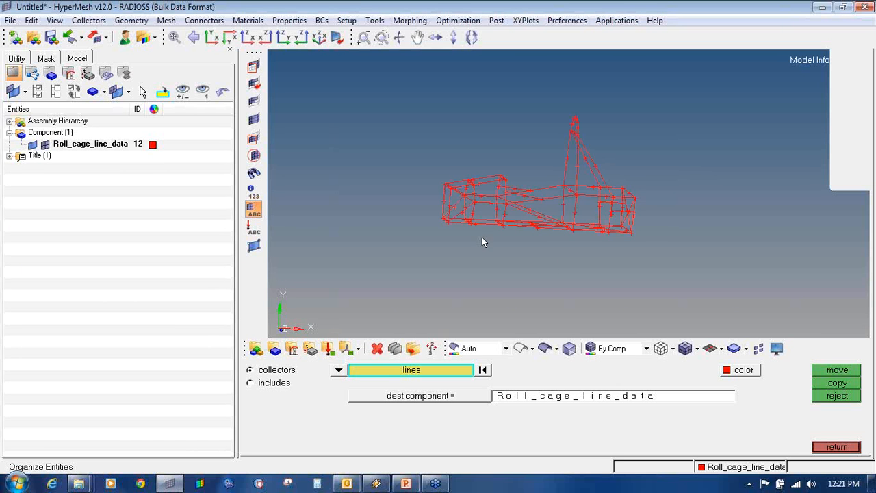
ctrl+drag(482, 239, 558, 271)
- Leave the organize panel, zoom into the frame's left end, and open the Delete panel
click(837, 447)
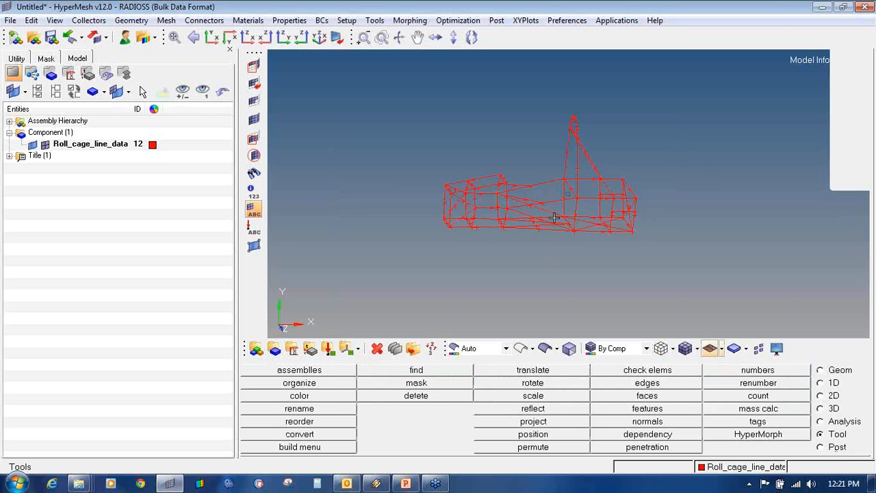
ctrl+drag(570, 217, 484, 201)
ctrl+scroll(484, 202, up, 4)
ctrl+right_drag(619, 199, 593, 220)
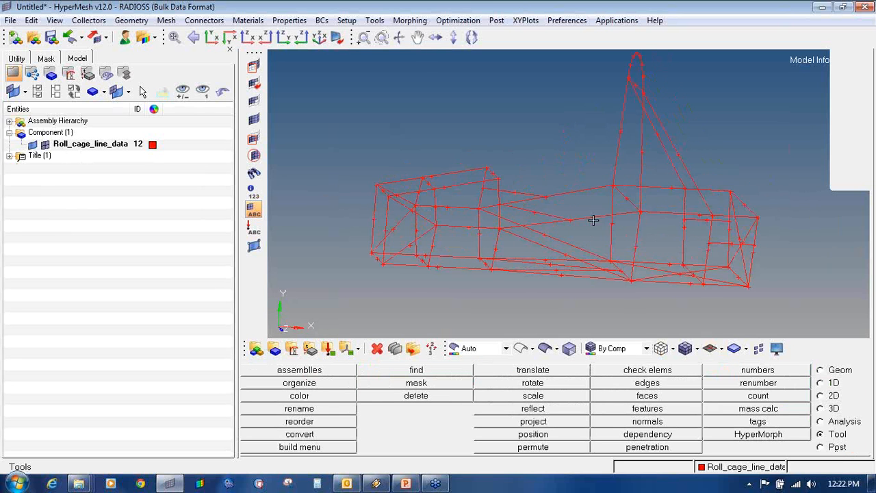
ctrl+drag(603, 220, 604, 213)
ctrl+right_drag(618, 203, 603, 224)
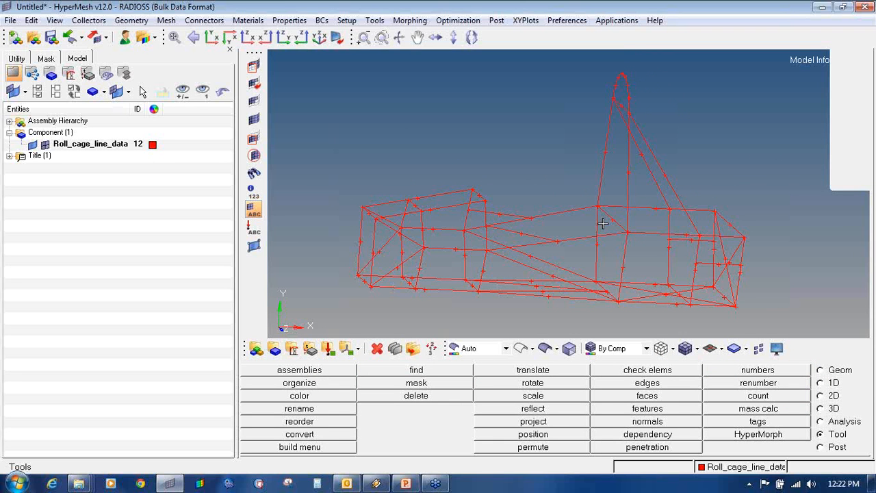
scroll(480, 260, up, 2)
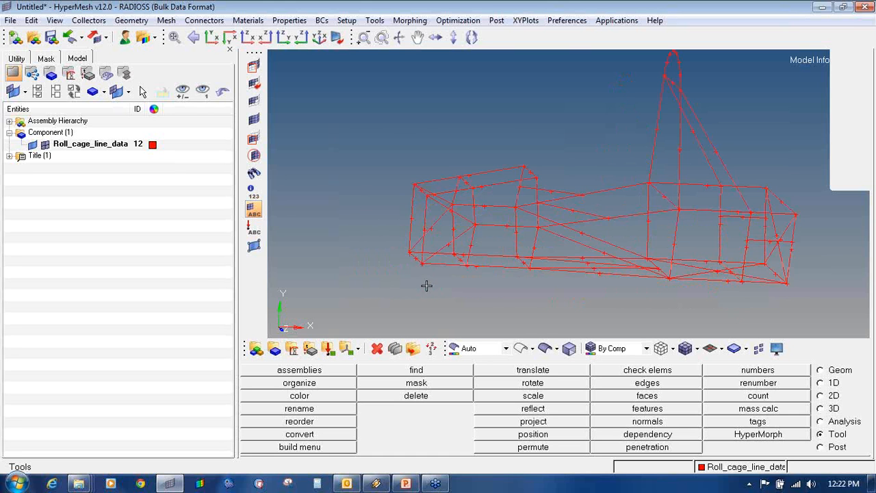
scroll(462, 265, up, 2)
ctrl+drag(462, 266, 477, 287)
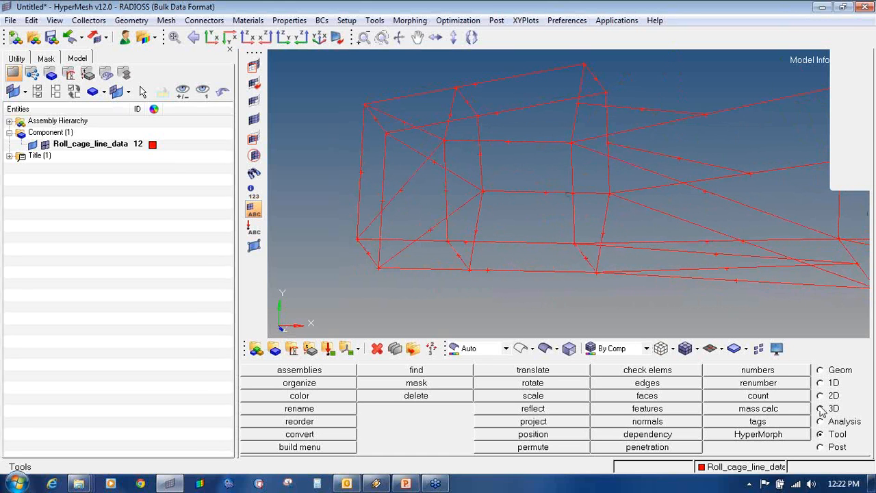
click(396, 348)
click(400, 350)
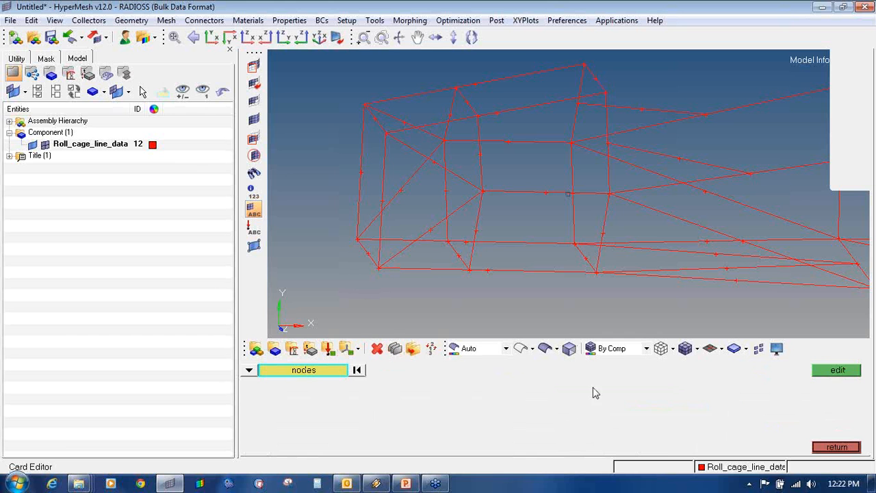
click(844, 447)
click(381, 351)
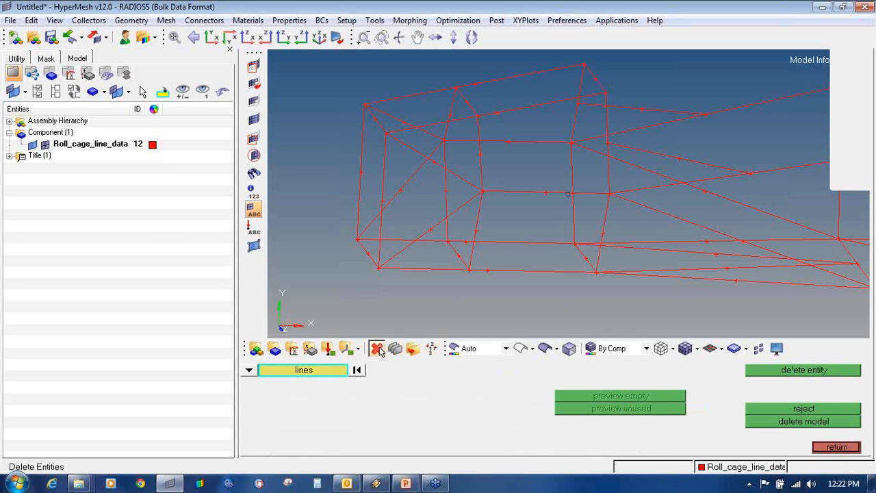
click(436, 268)
scroll(452, 290, up, 2)
ctrl+drag(532, 251, 443, 264)
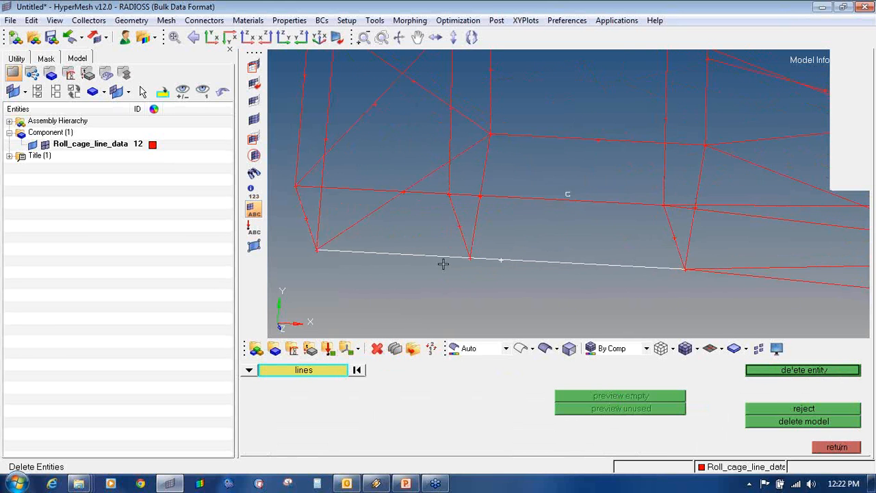
ctrl+scroll(443, 264, up, 4)
ctrl+scroll(376, 254, down, 5)
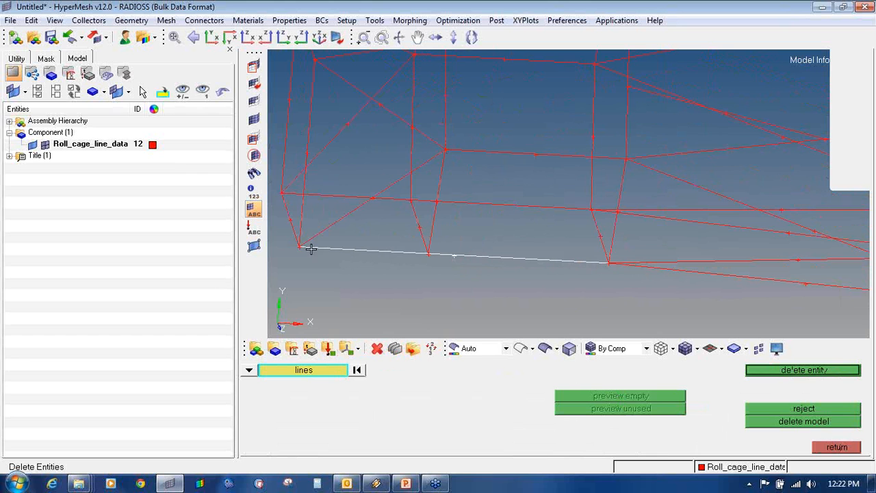
ctrl+scroll(426, 256, up, 2)
ctrl+scroll(432, 259, down, 3)
ctrl+right_drag(413, 252, 431, 255)
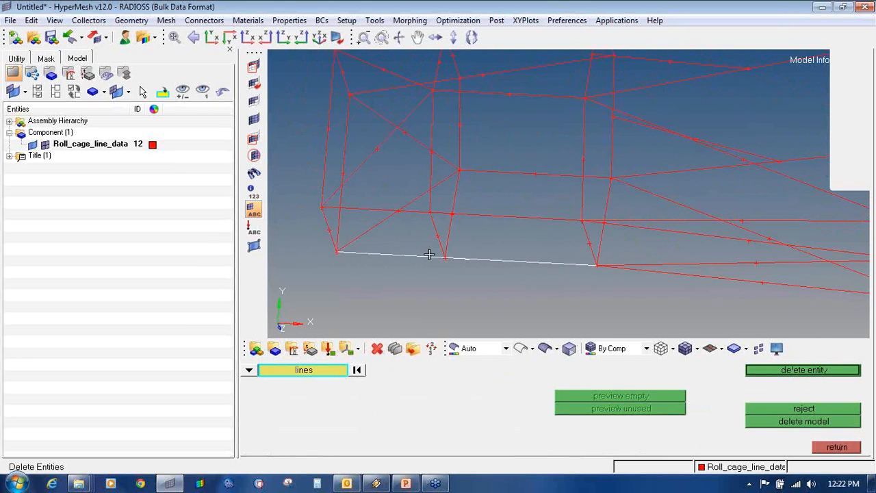
ctrl+scroll(432, 255, up, 2)
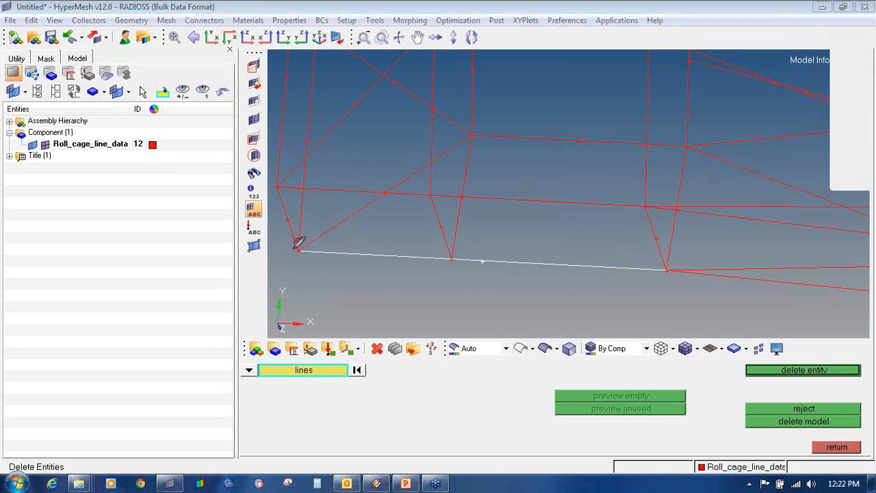
drag(298, 241, 308, 239)
drag(448, 242, 457, 241)
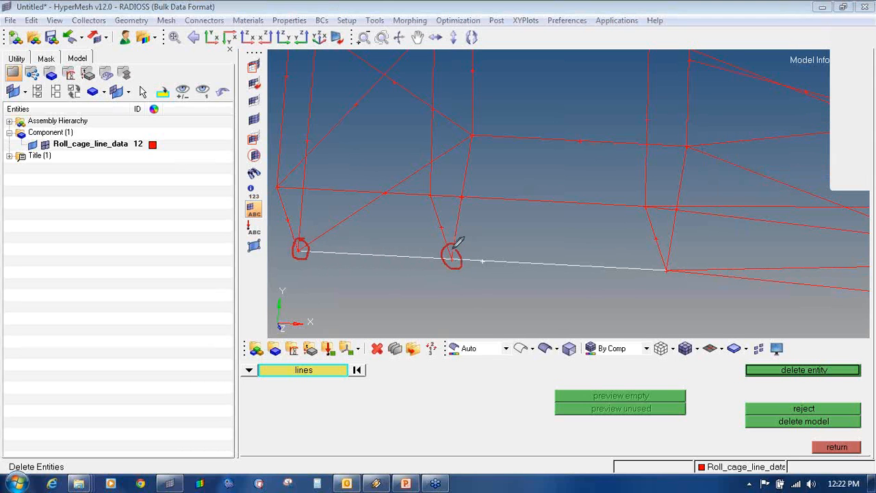
drag(369, 259, 372, 283)
mouse_move(669, 258)
mouse_down()
mouse_move(667, 277)
mouse_move(669, 262)
mouse_up()
drag(583, 296, 587, 282)
mouse_move(365, 265)
mouse_down()
mouse_move(369, 259)
mouse_move(376, 266)
mouse_up()
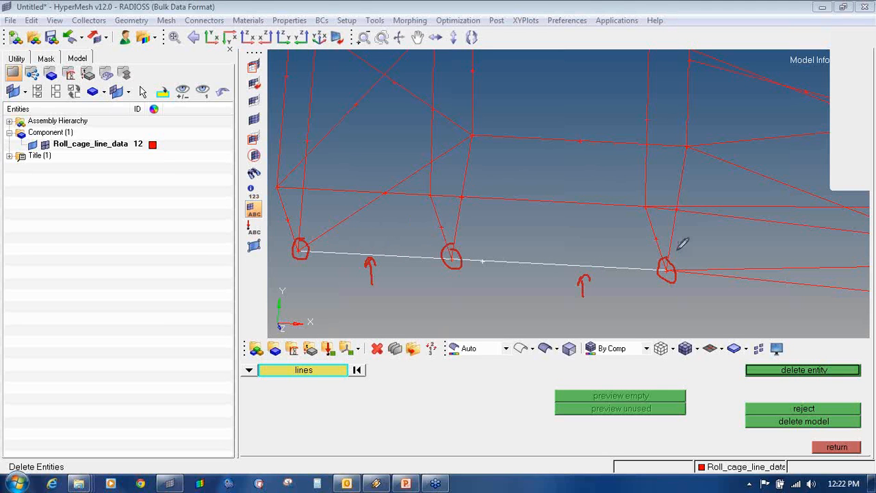
click(873, 147)
click(820, 162)
click(863, 149)
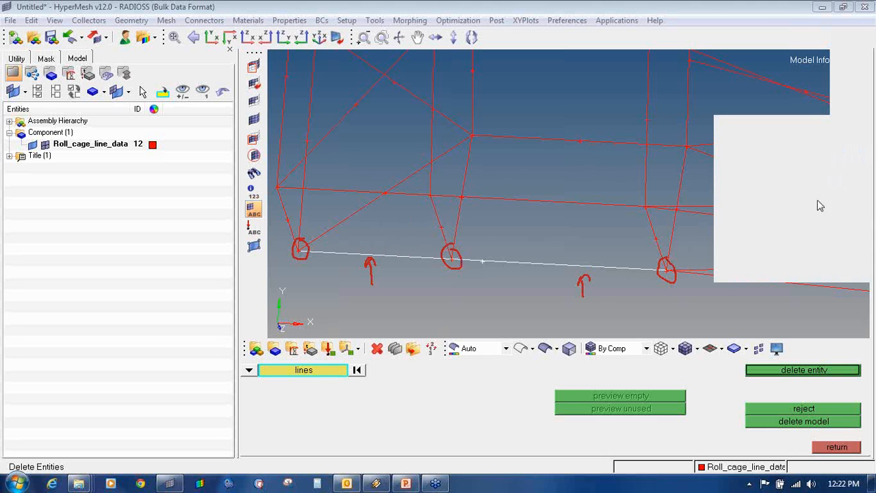
click(817, 231)
scroll(532, 242, down, 3)
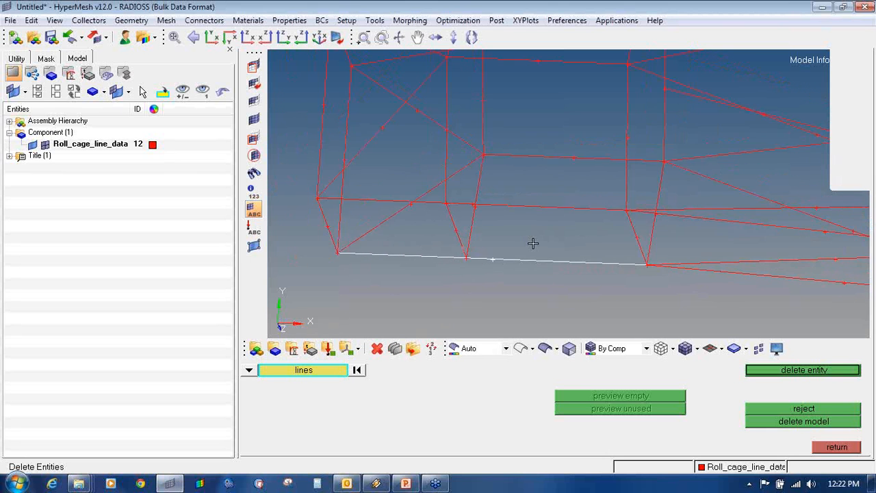
scroll(424, 264, up, 3)
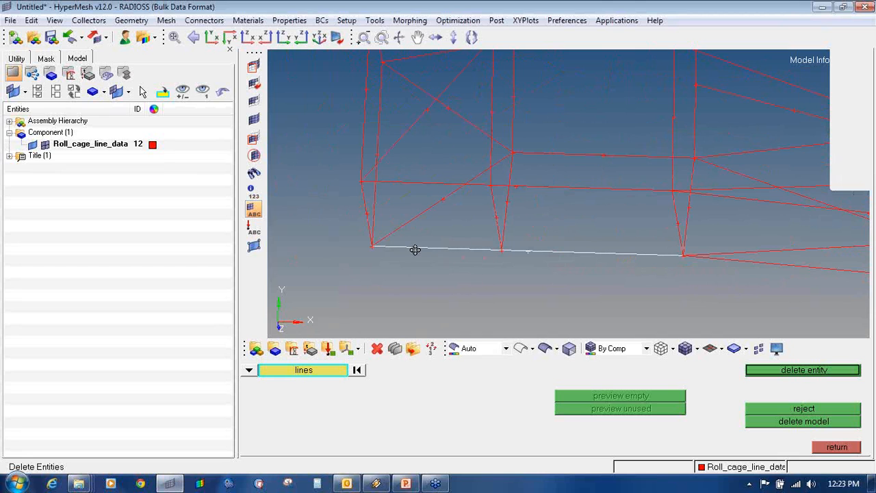
scroll(434, 257, down, 3)
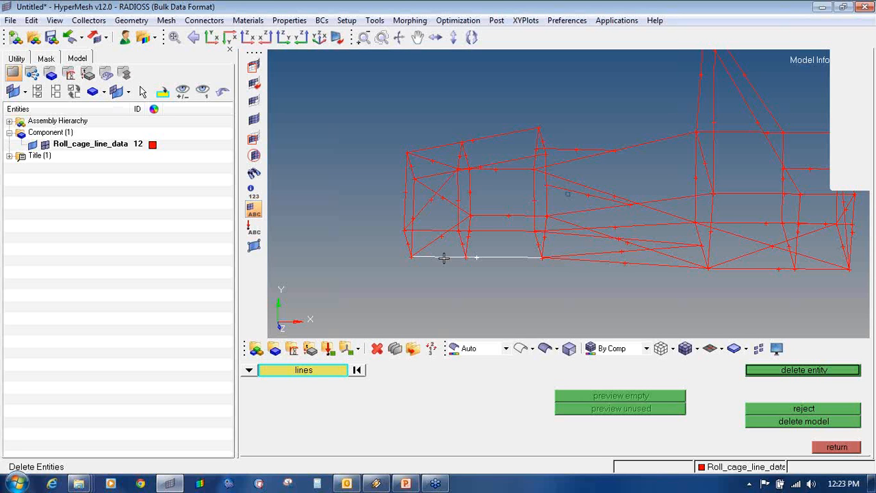
ctrl+drag(581, 240, 468, 250)
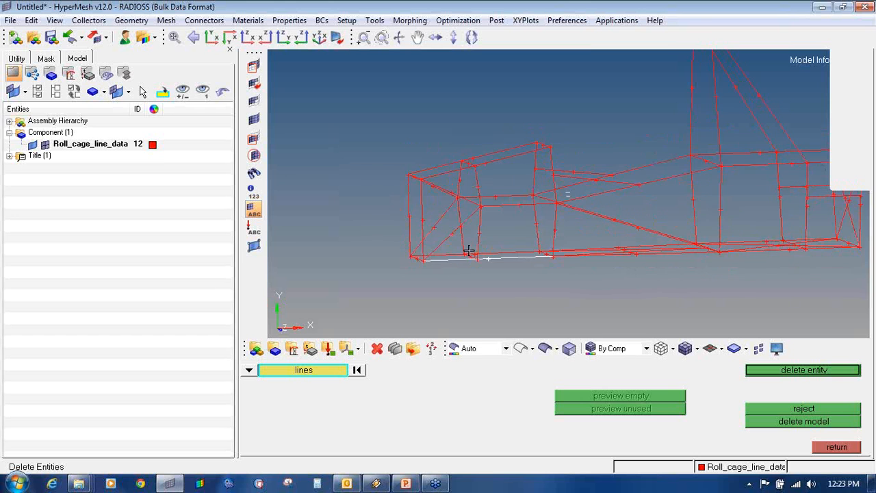
ctrl+scroll(447, 263, up, 3)
ctrl+drag(566, 256, 551, 263)
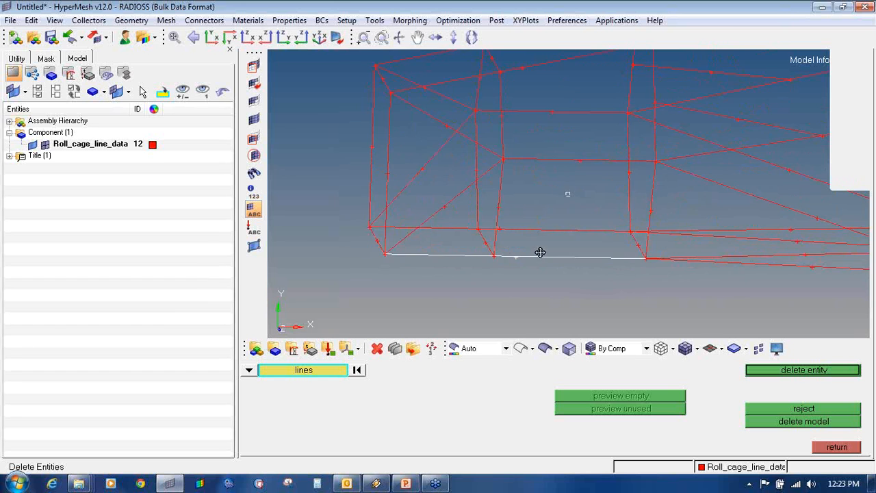
ctrl+scroll(497, 264, up, 3)
ctrl+scroll(495, 268, down, 3)
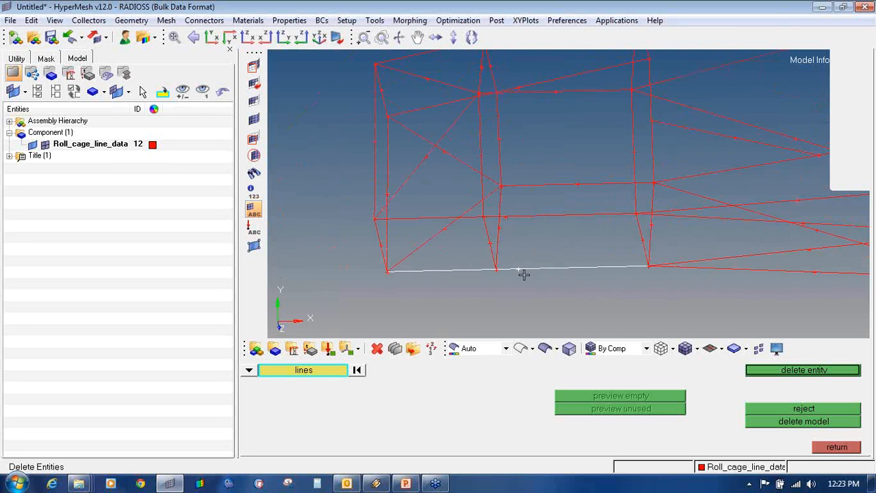
ctrl+scroll(497, 268, up, 6)
ctrl+scroll(491, 268, down, 3)
ctrl+right_drag(491, 267, 508, 268)
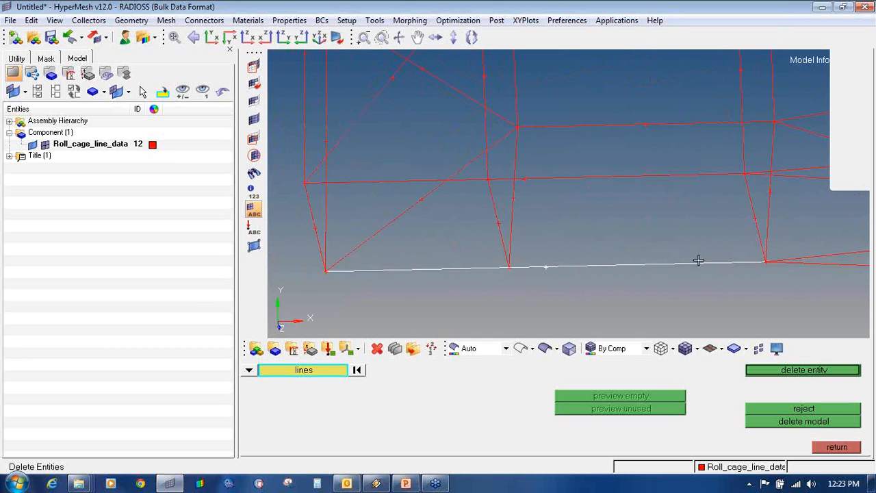
ctrl+right_drag(457, 274, 472, 276)
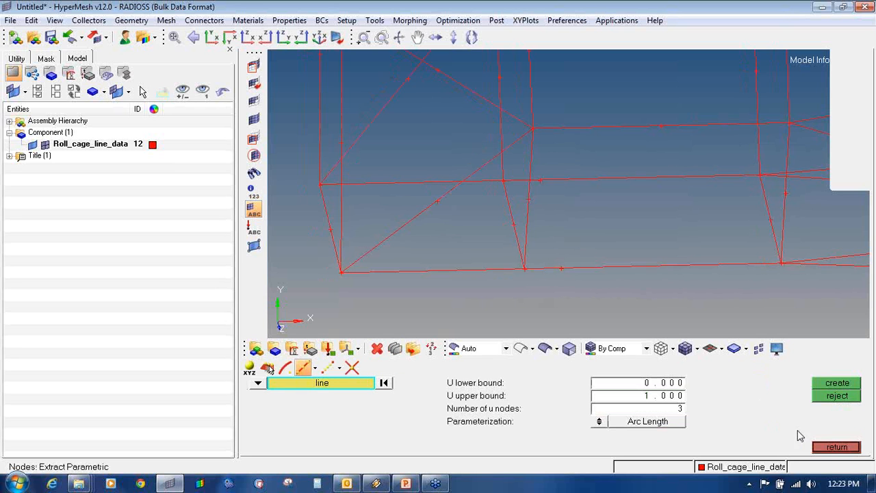
- Leave line deletion, stop annotating, and return to the geometry tools
click(829, 447)
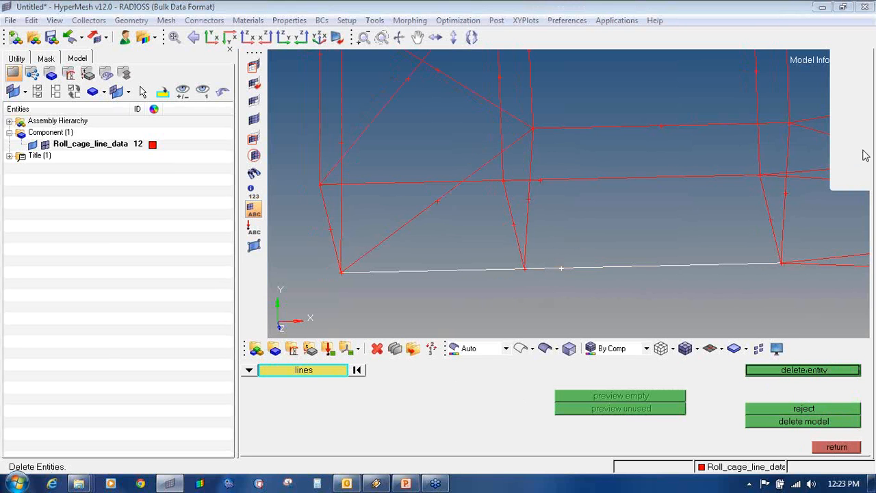
mouse_move(604, 306)
mouse_down()
mouse_move(616, 293)
mouse_move(627, 301)
mouse_move(678, 293)
mouse_move(668, 301)
mouse_up()
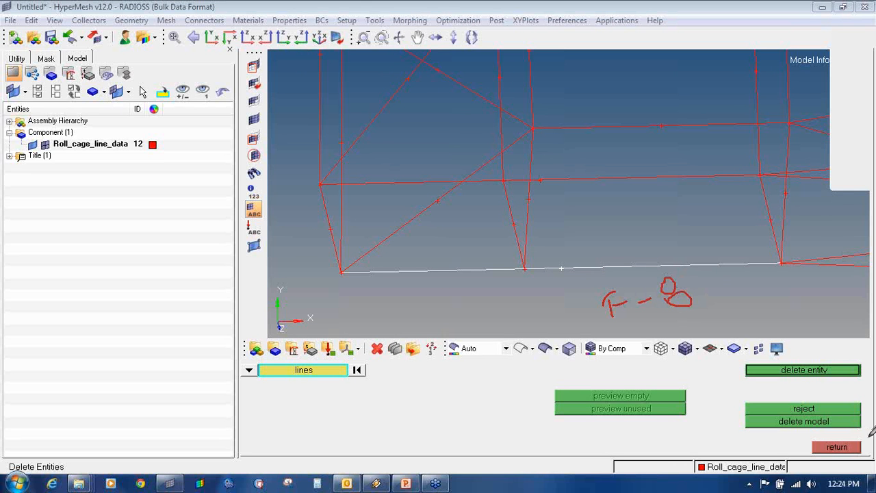
right_click(849, 159)
click(841, 165)
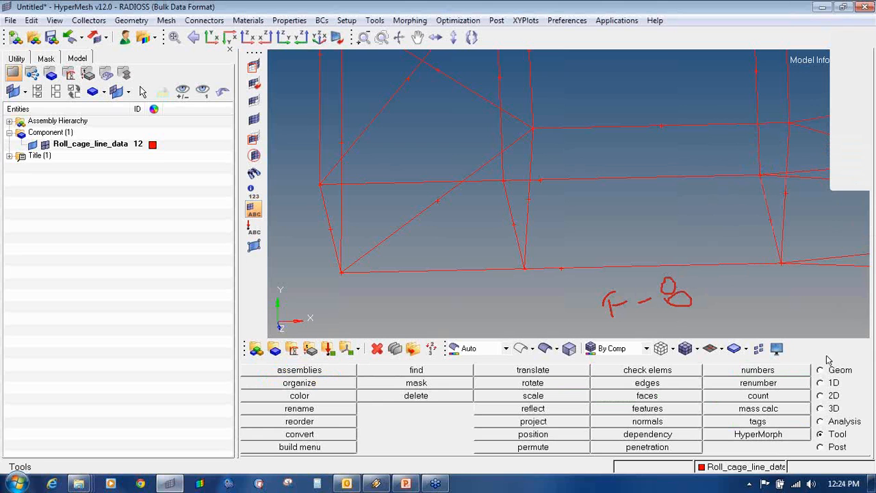
click(822, 371)
- Set node creation to Extract Parametric along a line
click(334, 373)
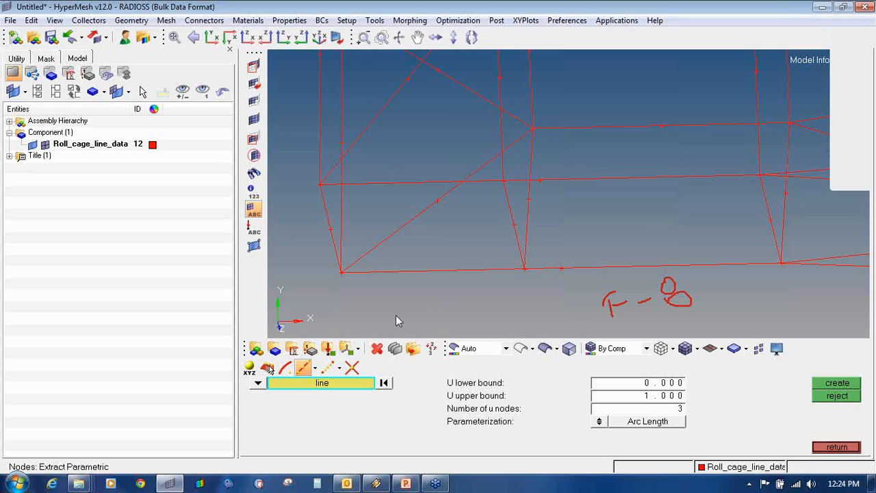
click(317, 370)
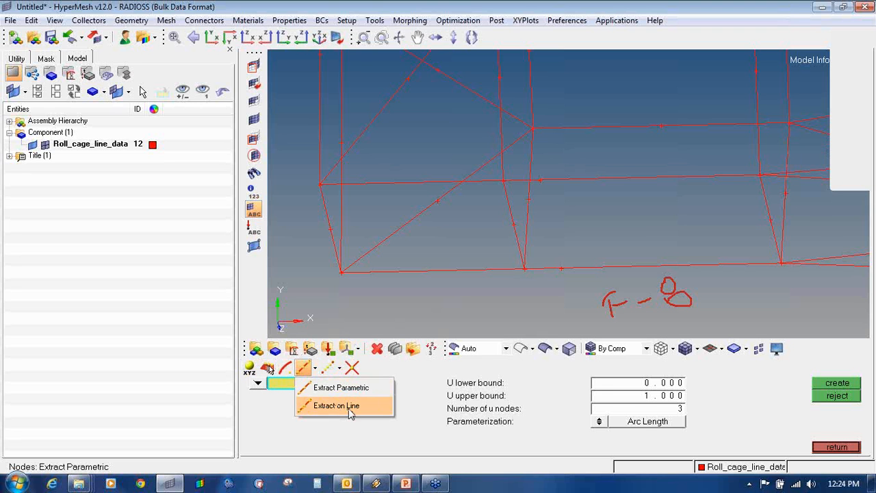
click(341, 402)
click(328, 369)
click(317, 369)
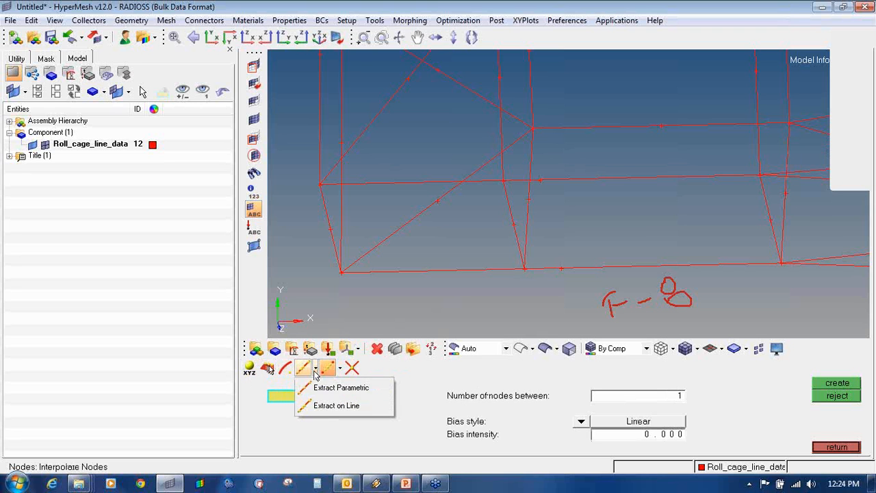
click(322, 387)
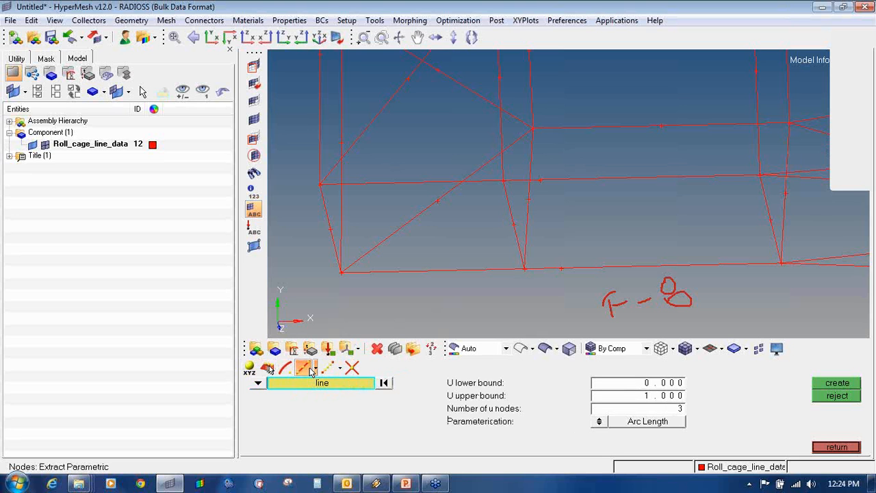
click(315, 370)
click(322, 387)
- Extract 2 u nodes at the ends of the vertical member and the long bottom line
click(526, 233)
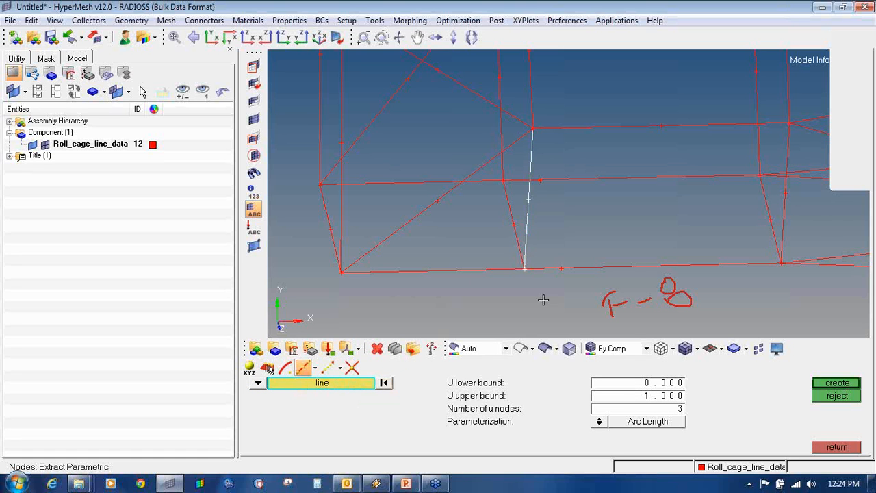
click(655, 411)
text(2)
key(Return)
click(833, 384)
click(497, 270)
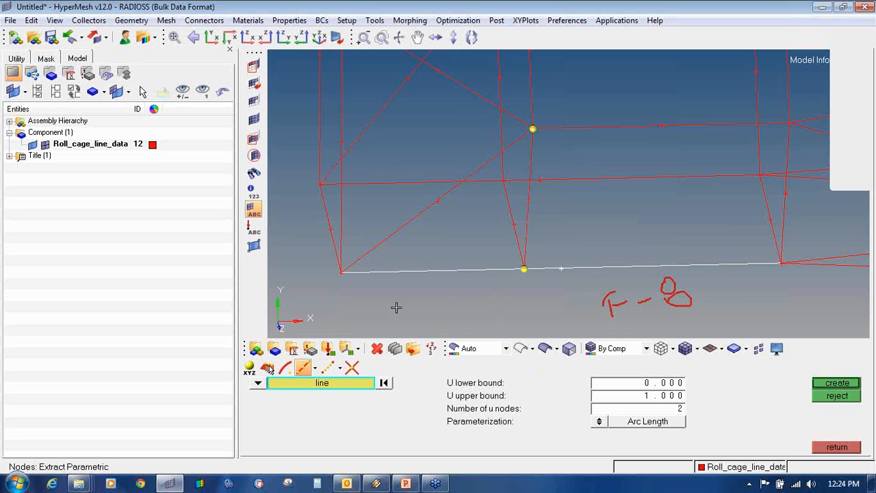
click(836, 385)
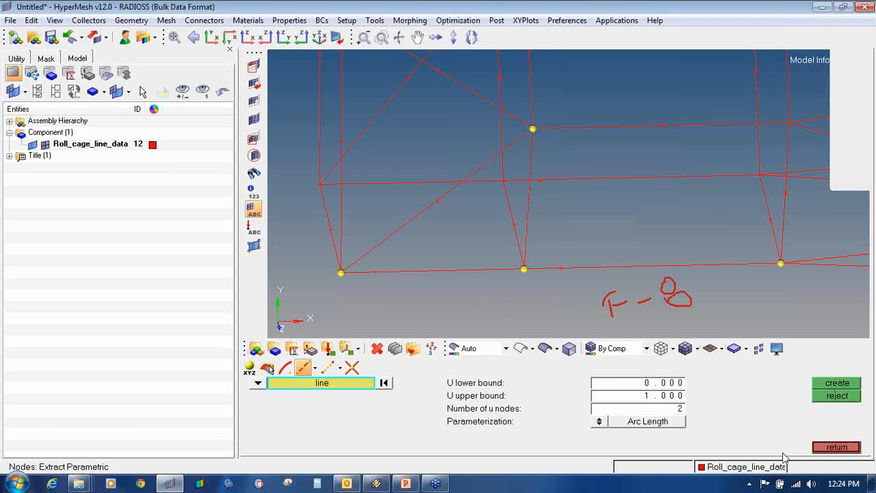
click(835, 447)
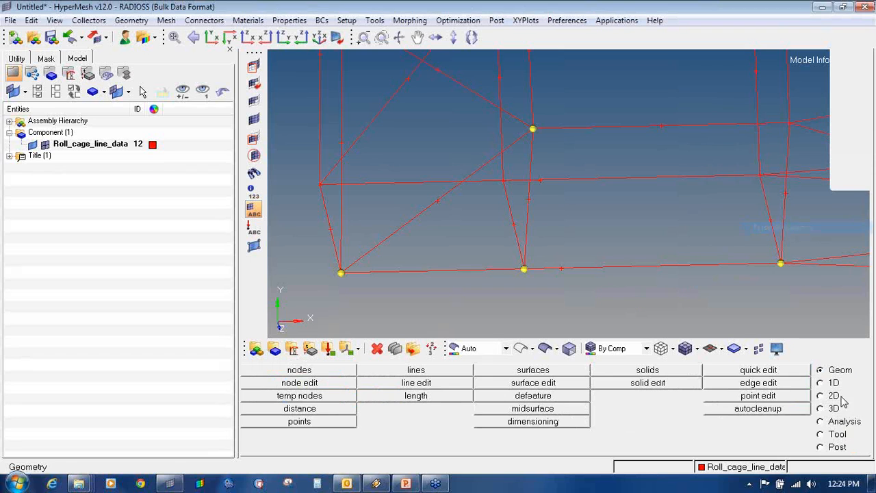
- Delete the long bottom line of the cage base, keeping its junction nodes
click(377, 348)
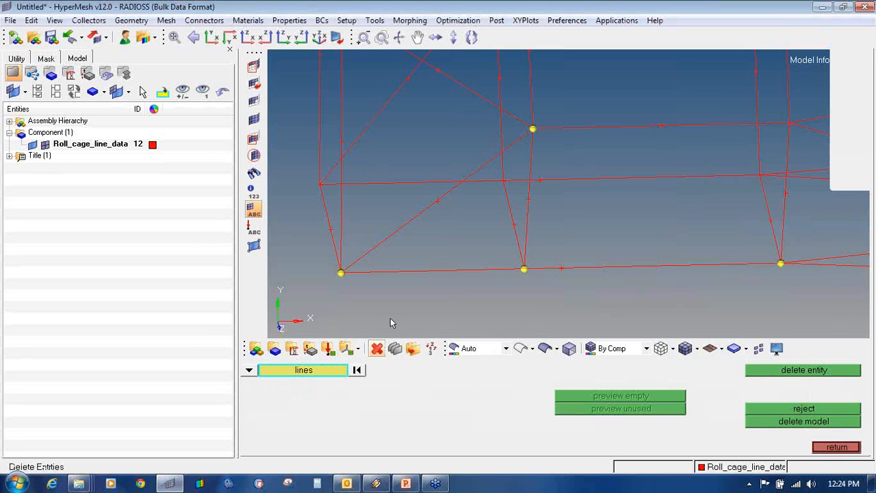
click(430, 273)
middle_click(462, 288)
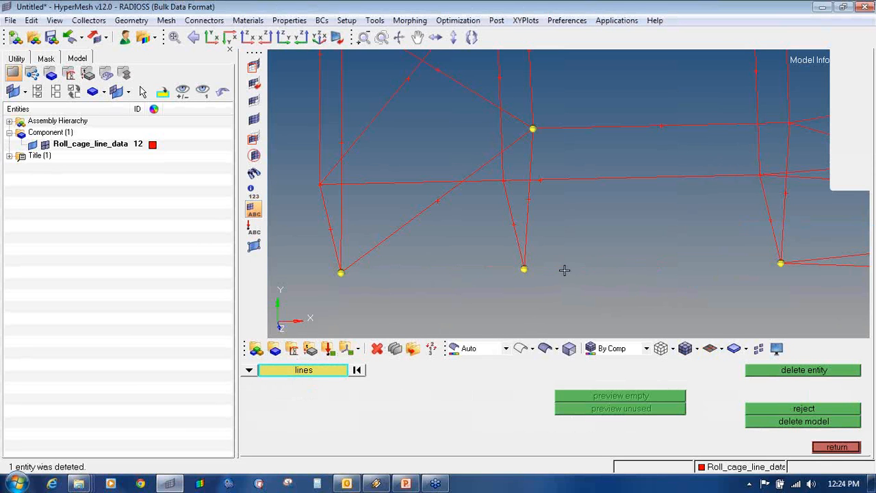
click(827, 450)
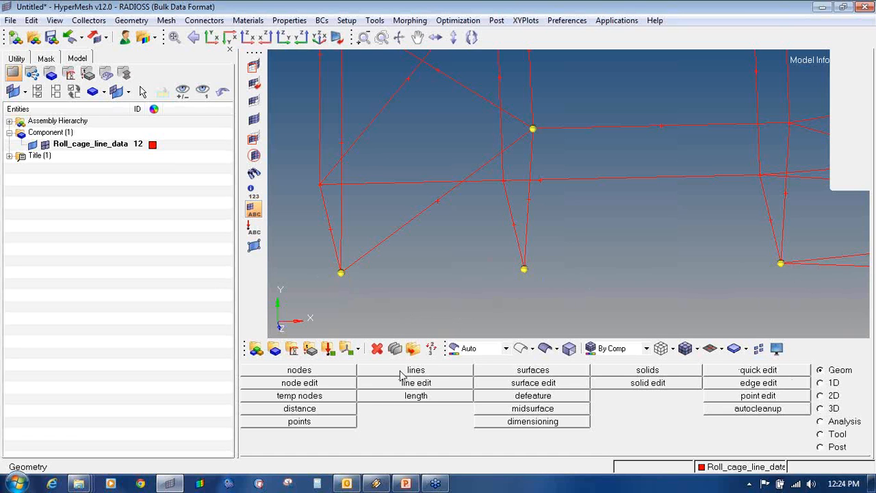
- Draw freehand pen marks highlighting the Geom page and the lines choice
click(869, 137)
click(851, 173)
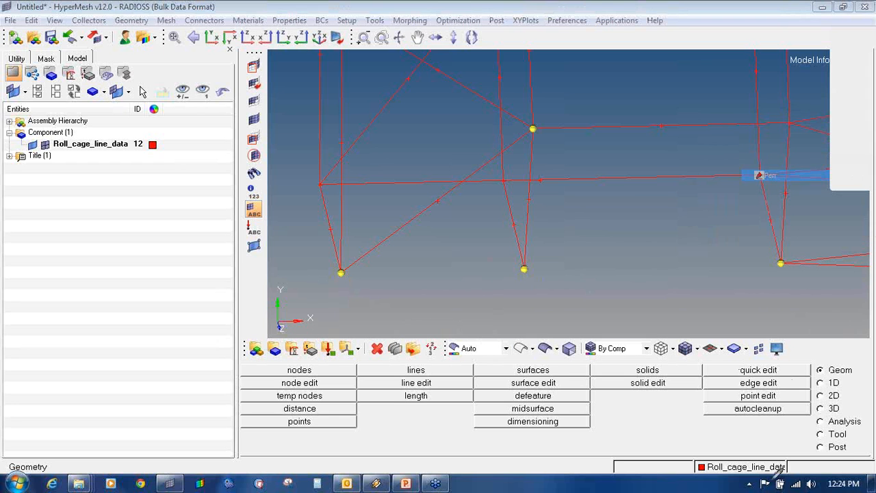
mouse_move(836, 363)
mouse_down()
mouse_move(816, 364)
mouse_move(832, 376)
mouse_move(866, 368)
mouse_move(837, 363)
mouse_up()
mouse_move(410, 364)
mouse_down()
mouse_move(436, 367)
mouse_move(411, 364)
mouse_up()
- Clear the pen annotations and set the lines panel to Linear Nodes
mouse_move(867, 165)
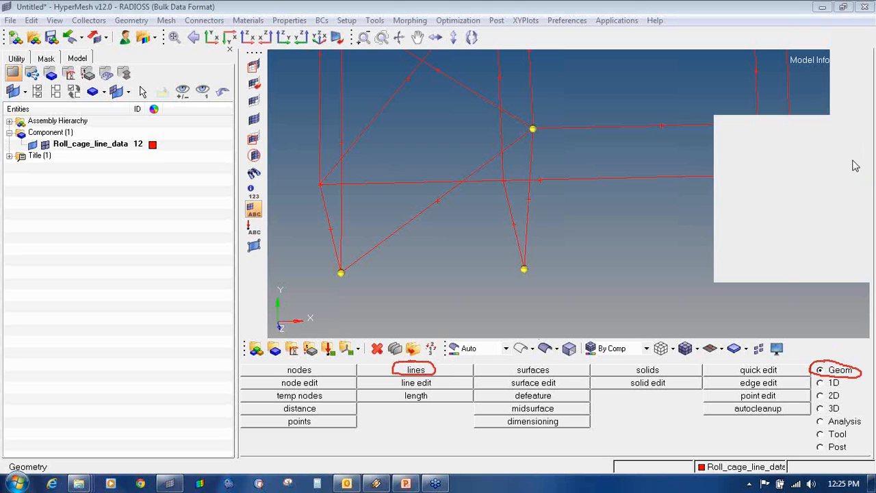
click(416, 370)
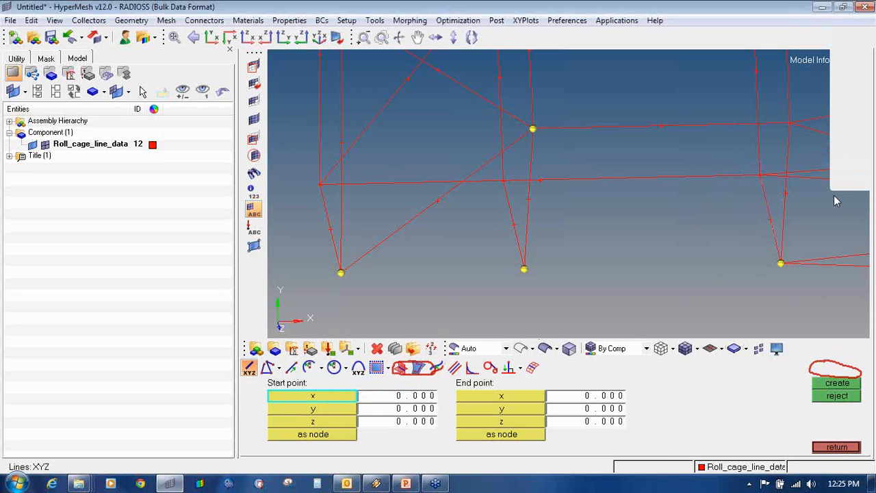
mouse_move(862, 156)
click(828, 228)
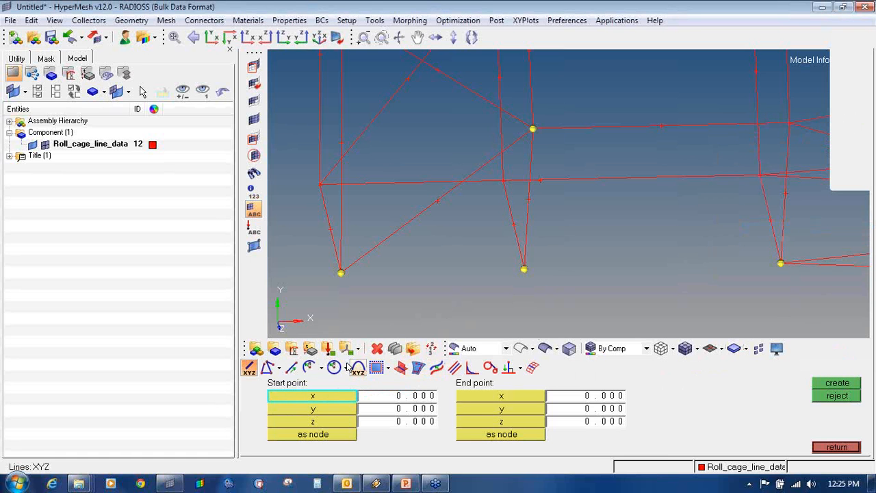
click(267, 368)
click(291, 368)
click(280, 369)
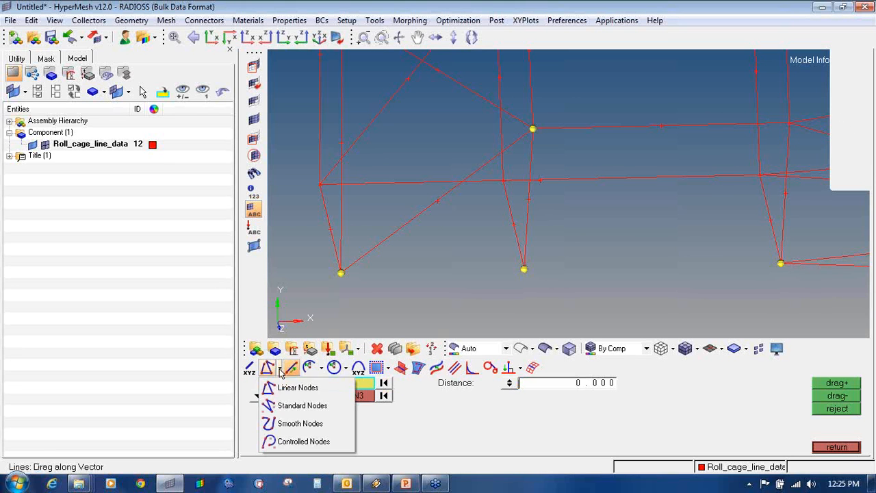
click(277, 387)
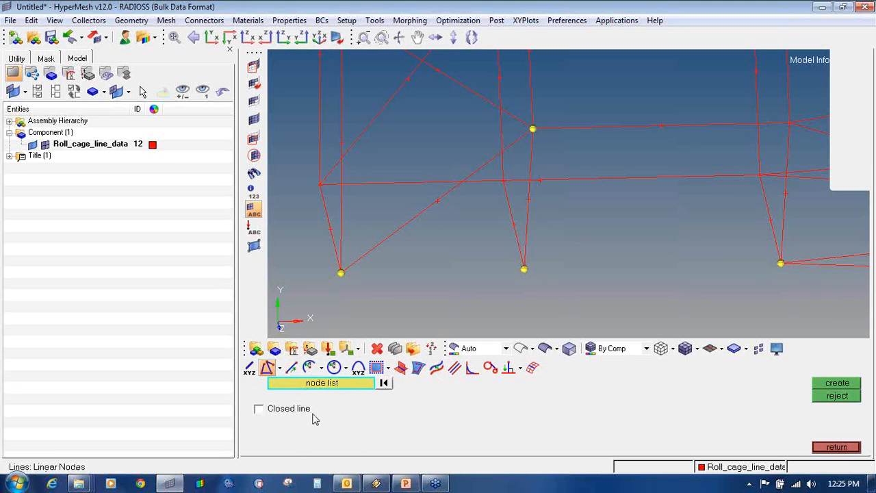
- Create two bottom lines: bottom-left to middle node, and middle to bottom-right node
click(341, 274)
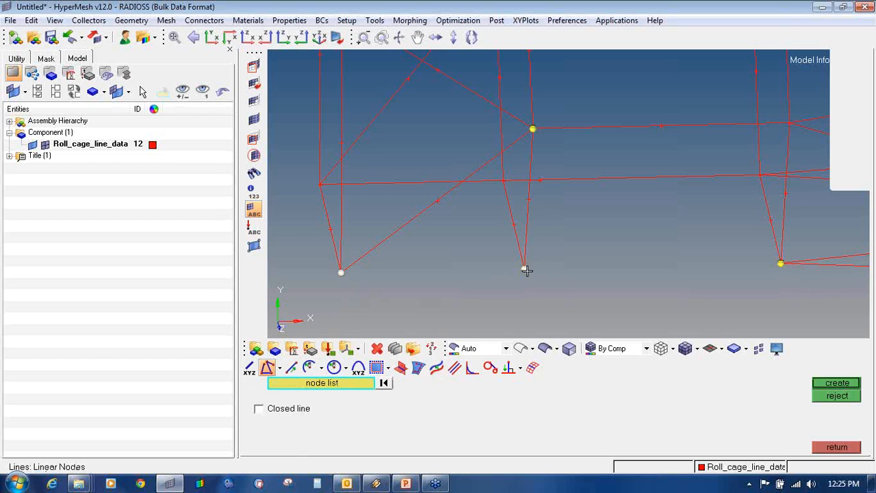
click(525, 270)
click(836, 384)
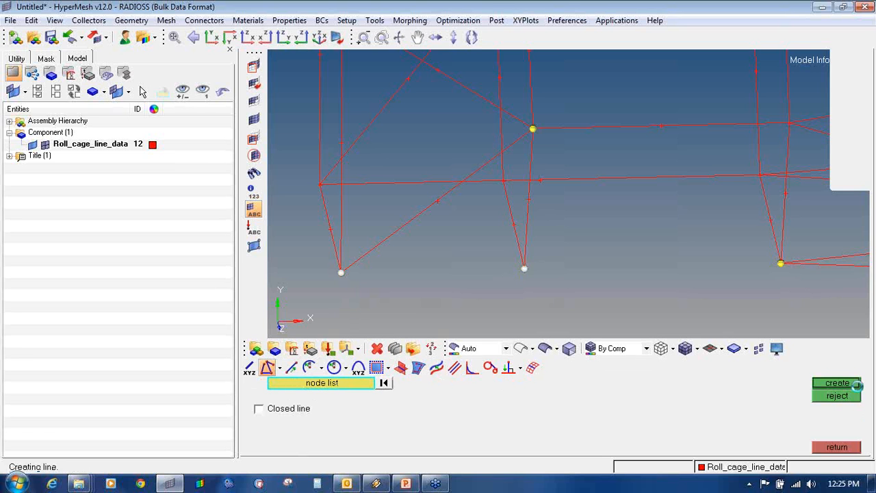
click(525, 269)
click(835, 382)
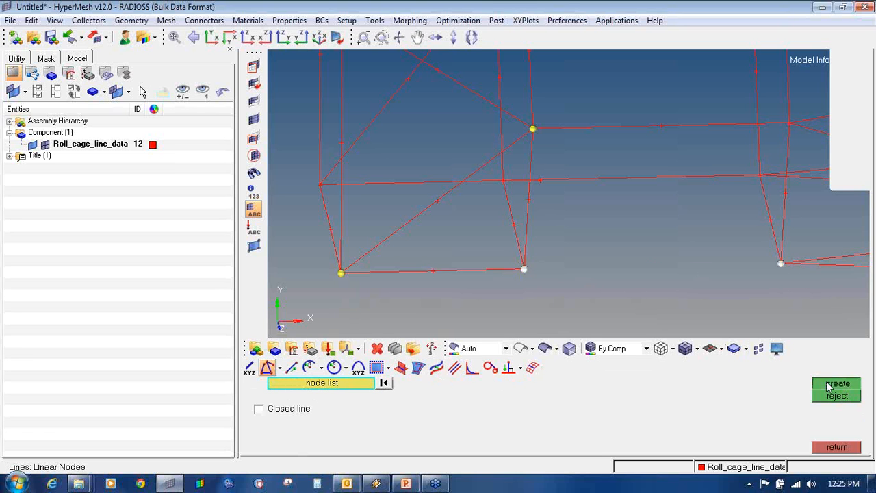
- Start deleting lines and pick the two bottom lines beside the middle node
click(377, 348)
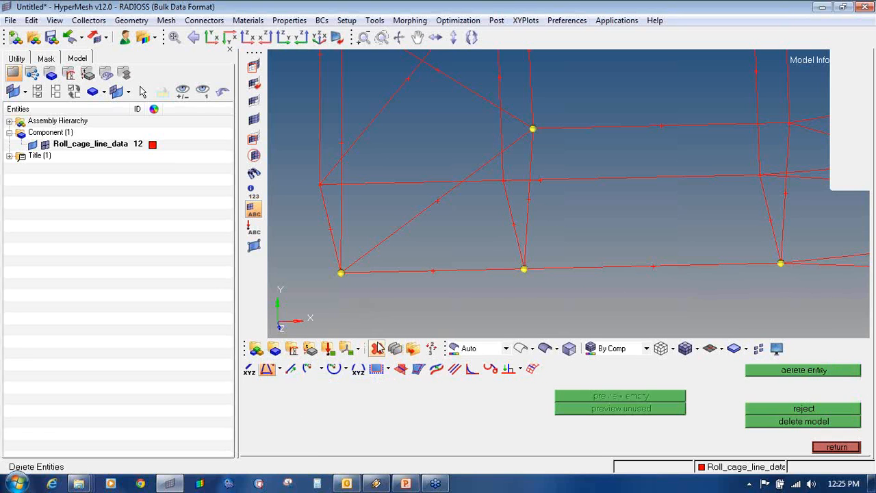
click(478, 270)
click(529, 270)
- Unpick the two bottom lines and rotate the wireframe to a clearer angle
right_click(568, 269)
right_click(477, 265)
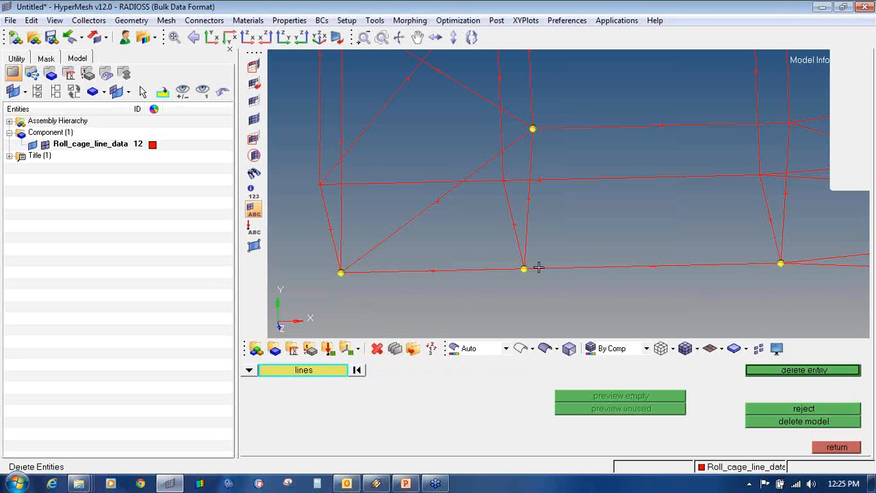
click(570, 267)
click(504, 266)
right_click(568, 269)
right_click(494, 269)
ctrl+scroll(492, 269, down, 4)
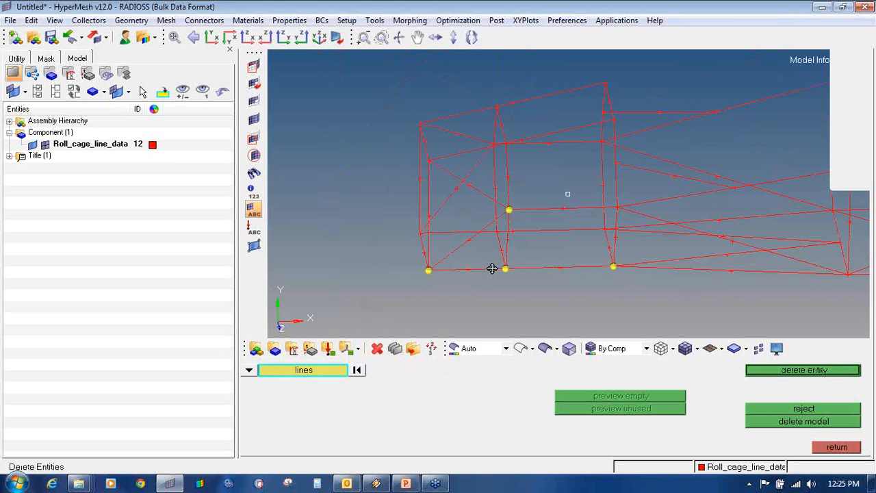
ctrl+drag(495, 256, 628, 260)
click(460, 242)
ctrl+drag(601, 213, 557, 224)
- Extract parametric end nodes on a cage line and on the long bottom line
key(F8)
click(562, 229)
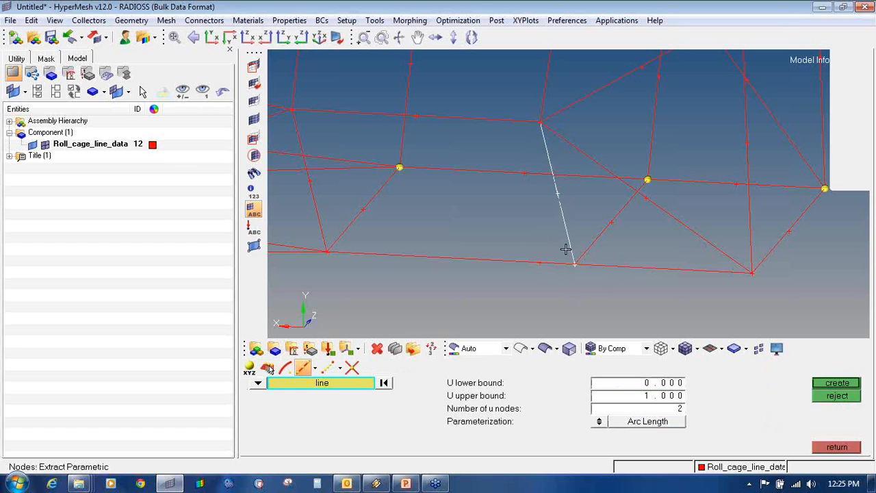
middle_click(565, 249)
click(546, 263)
middle_click(545, 276)
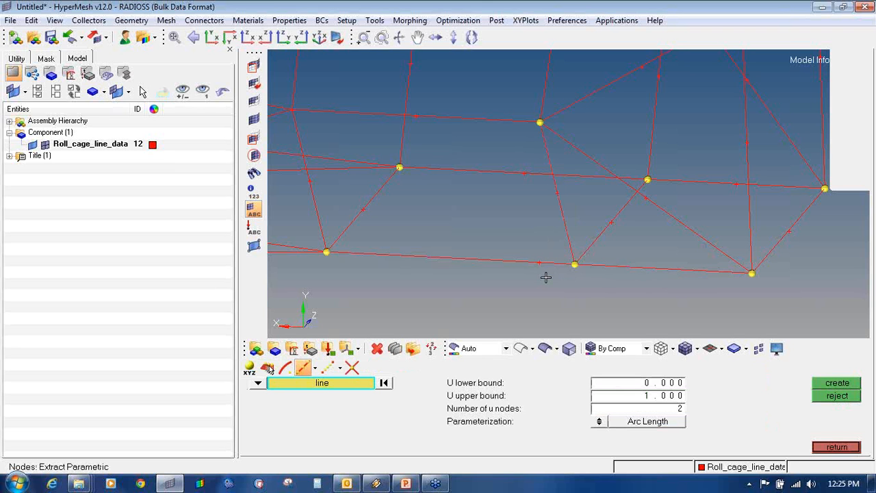
- Delete the long bottom line and return to the Geom page
key(F2)
click(617, 270)
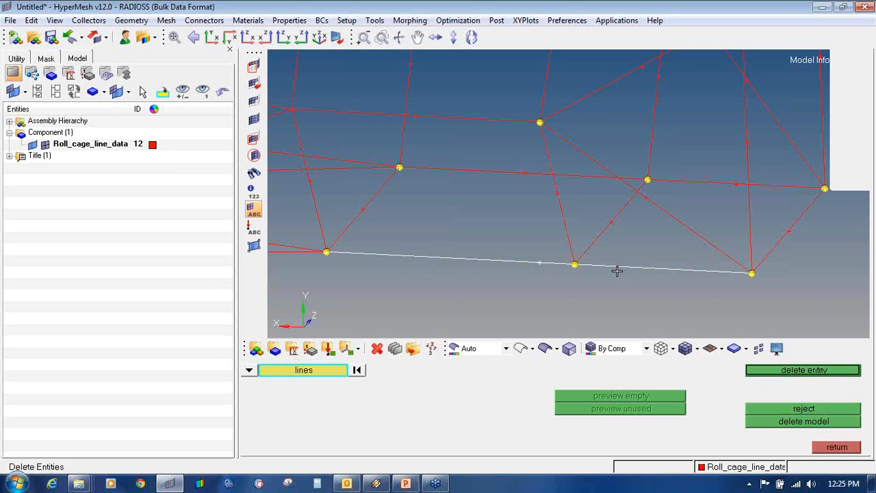
middle_click(621, 284)
key(Escape)
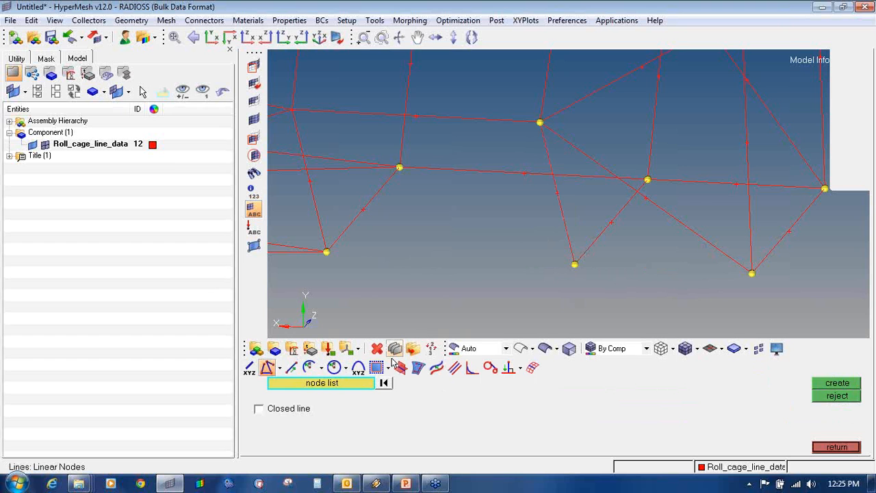
click(837, 446)
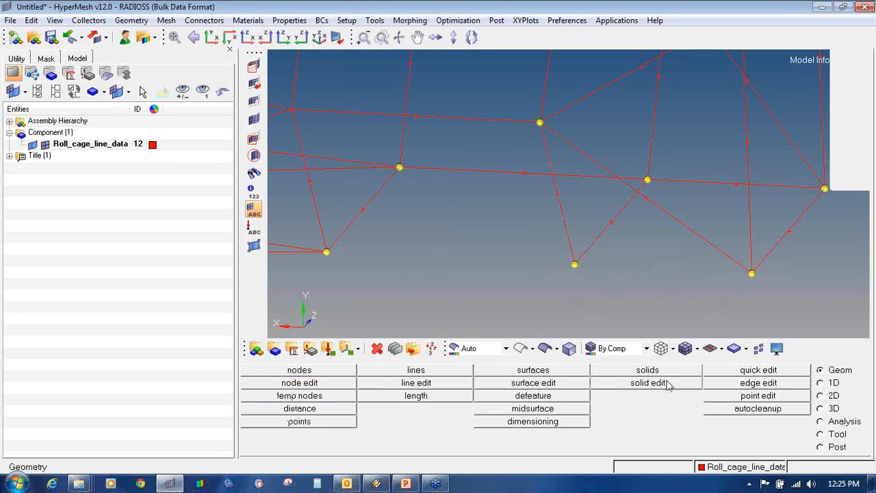
- Create Linear Nodes lines joining bottom-right and bottom-left nodes to the middle node
click(416, 370)
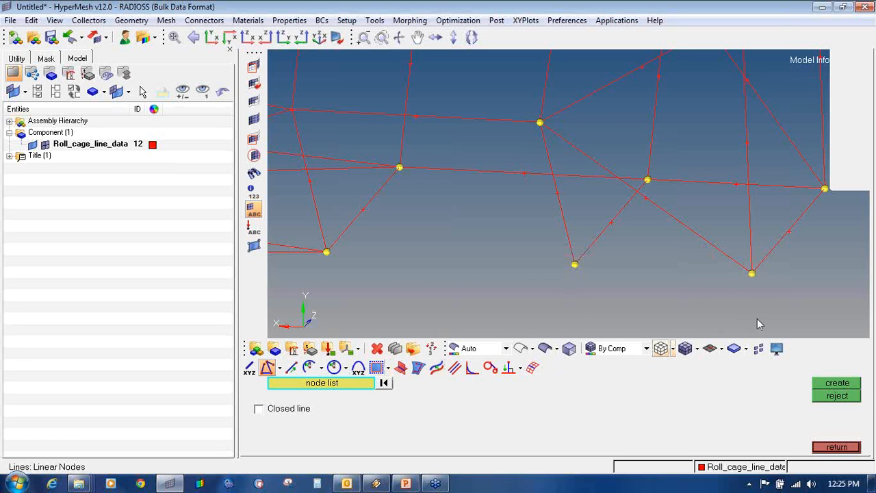
click(753, 274)
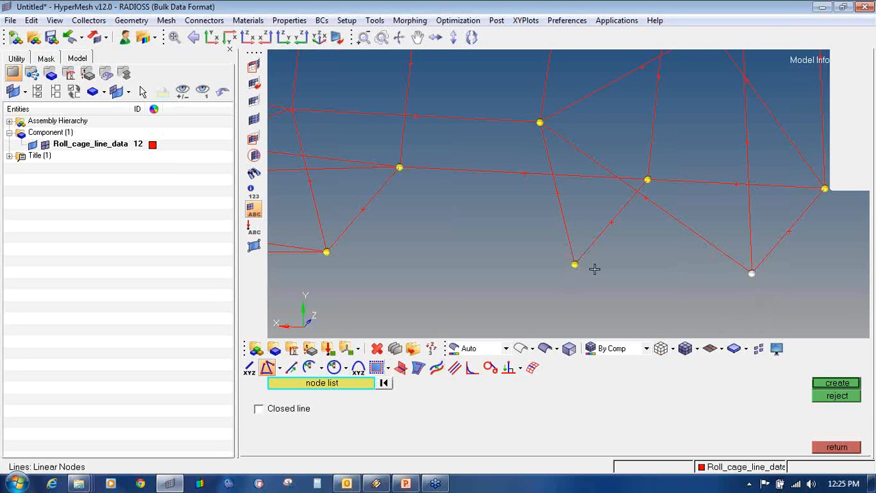
middle_click(556, 284)
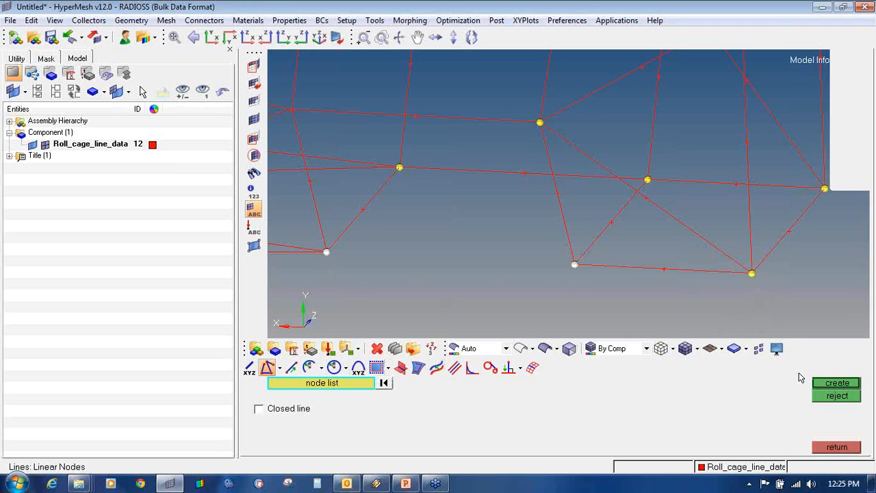
click(843, 388)
click(836, 447)
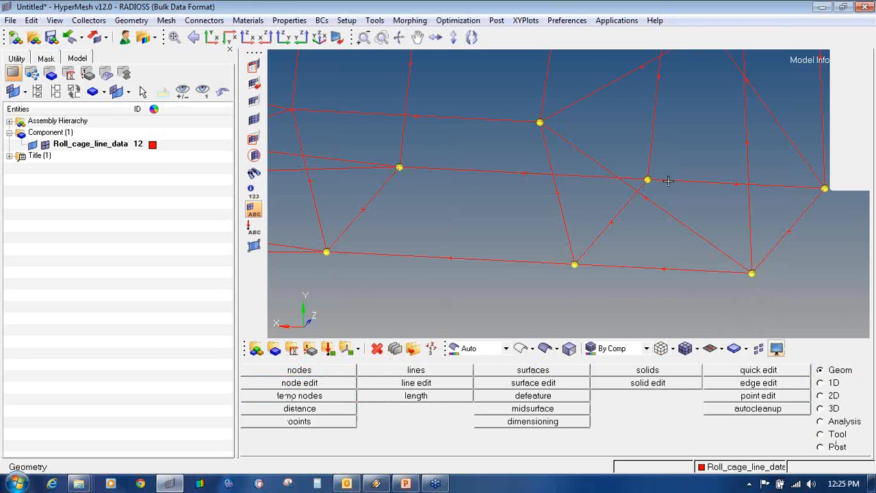
ctrl+right_drag(671, 180, 641, 248)
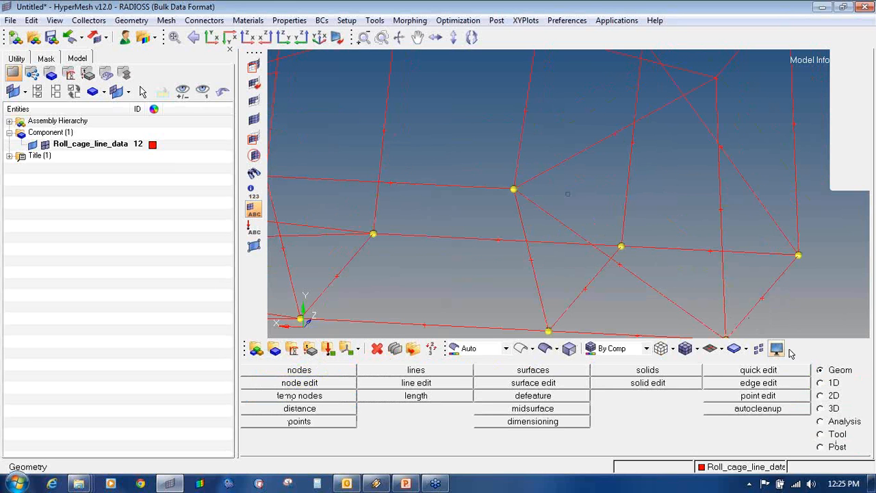
- Use temp nodes > clear all to delete every temporary node from the cage
click(333, 400)
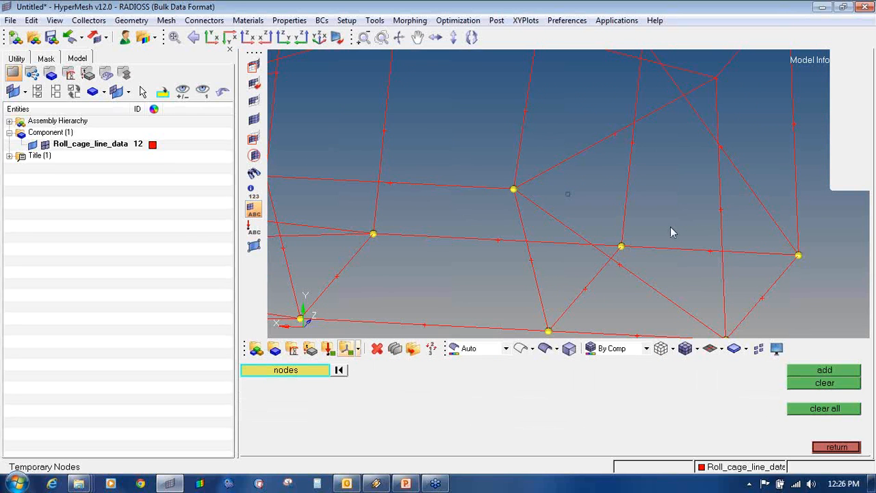
ctrl+drag(670, 231, 638, 199)
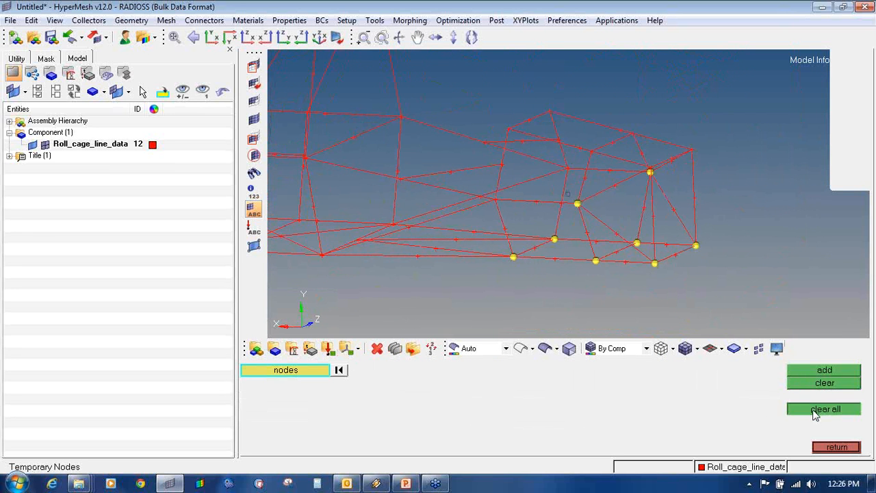
click(815, 410)
click(830, 447)
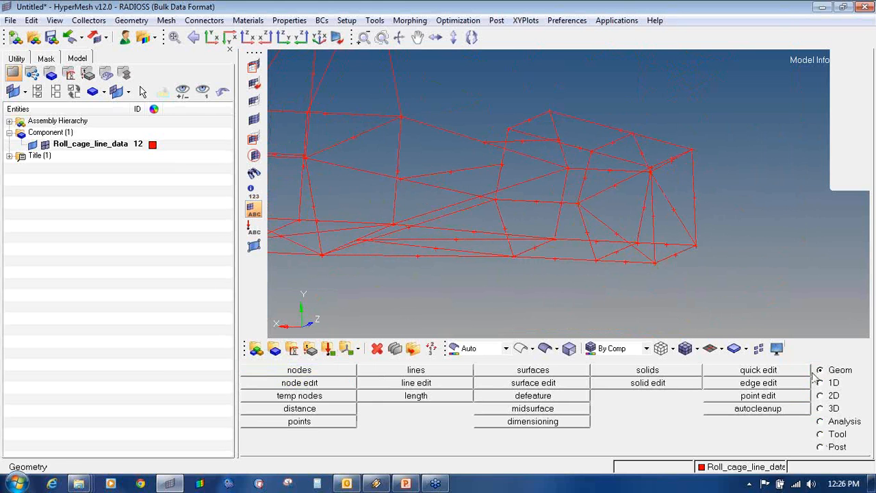
click(294, 397)
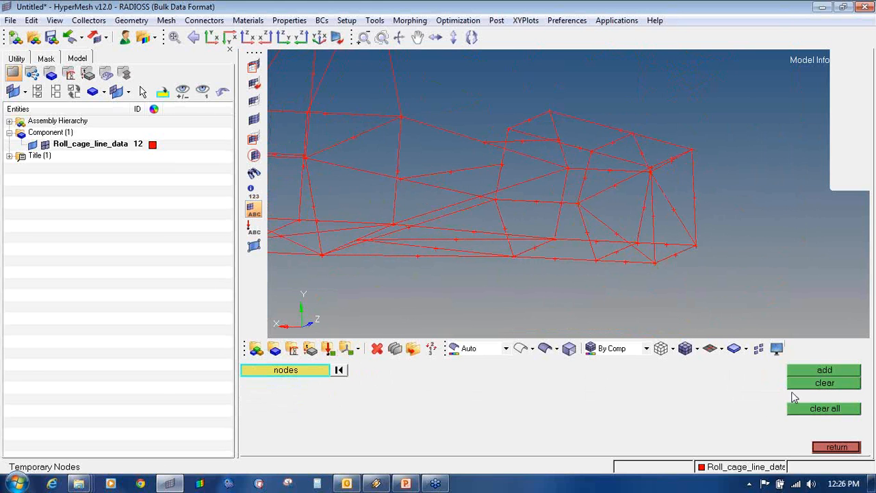
click(830, 448)
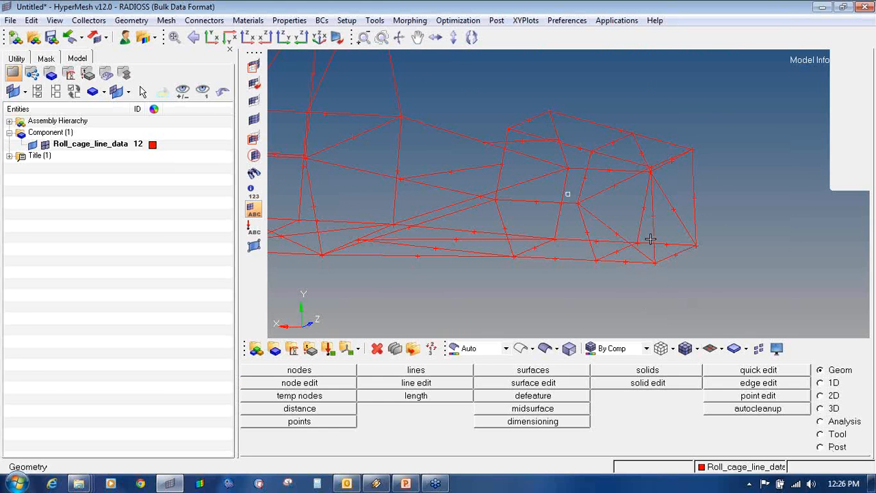
scroll(630, 241, up, 4)
scroll(629, 241, down, 3)
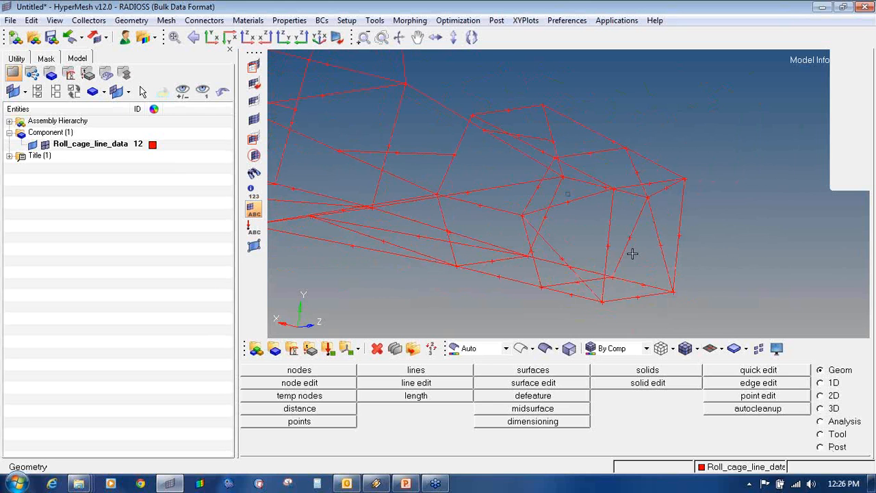
key(F2)
scroll(632, 299, up, 3)
click(626, 294)
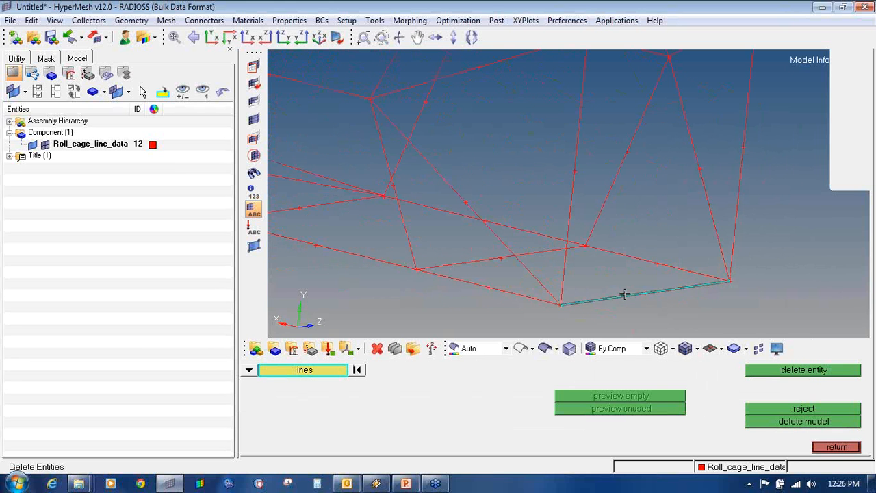
right_click(626, 295)
click(560, 265)
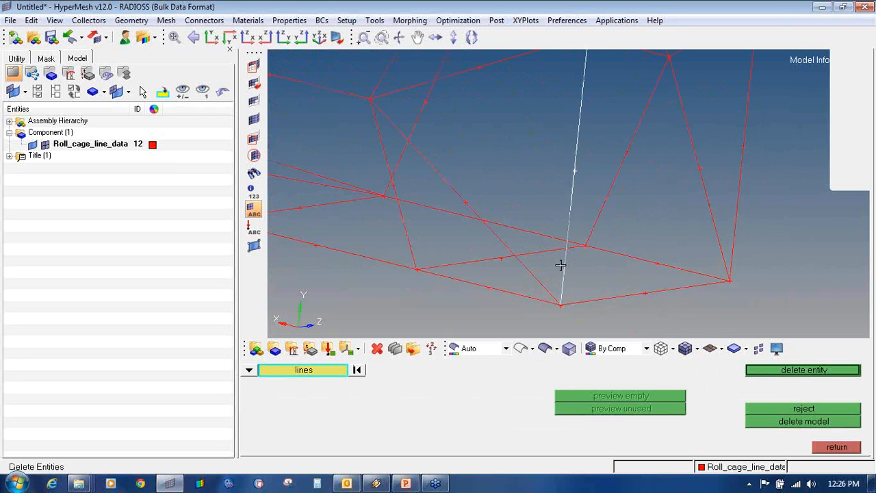
right_click(565, 268)
click(538, 270)
right_click(539, 271)
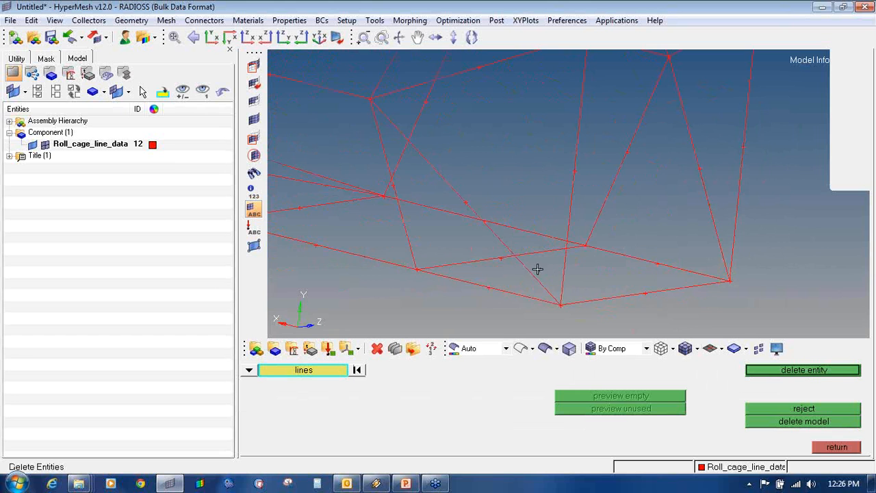
scroll(558, 310, up, 1)
scroll(554, 307, up, 3)
click(567, 212)
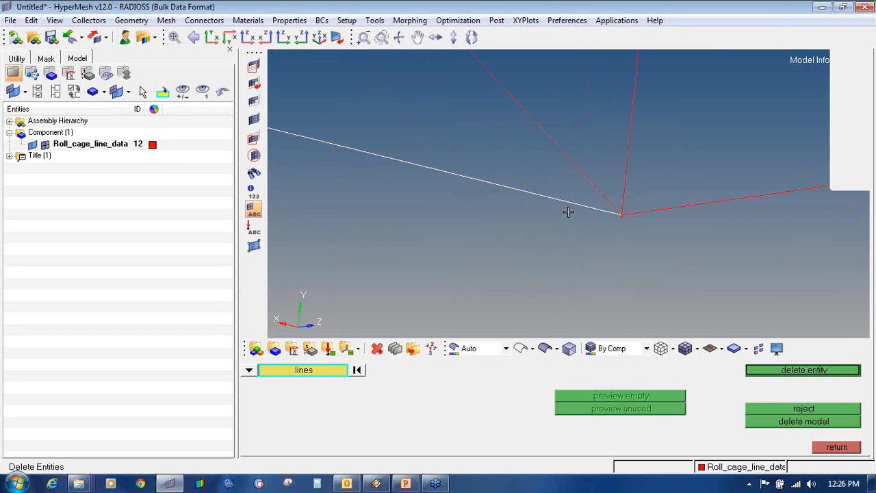
right_click(567, 212)
scroll(568, 204, down, 4)
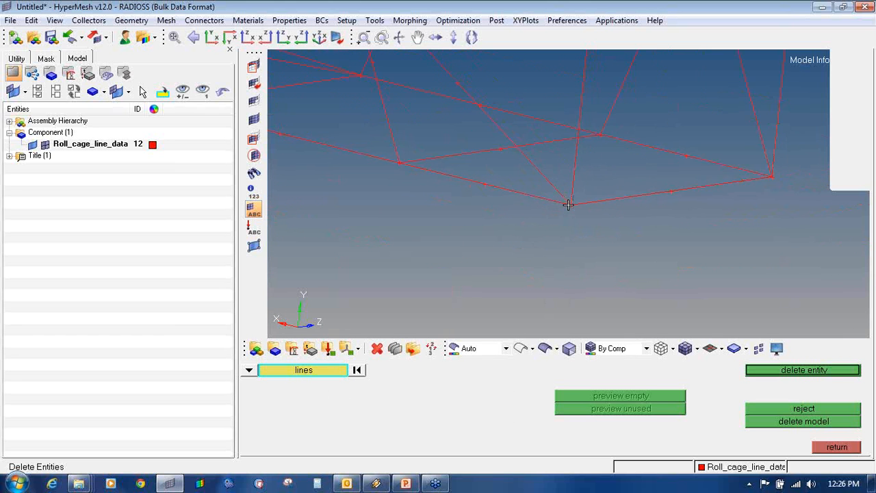
click(651, 178)
ctrl+right_drag(651, 177, 582, 233)
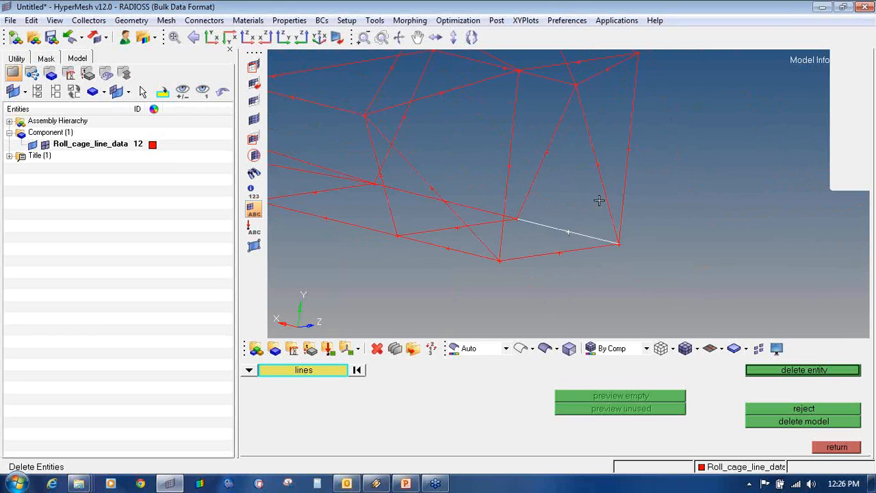
click(601, 200)
click(620, 200)
scroll(620, 199, down, 2)
ctrl+drag(581, 121, 492, 218)
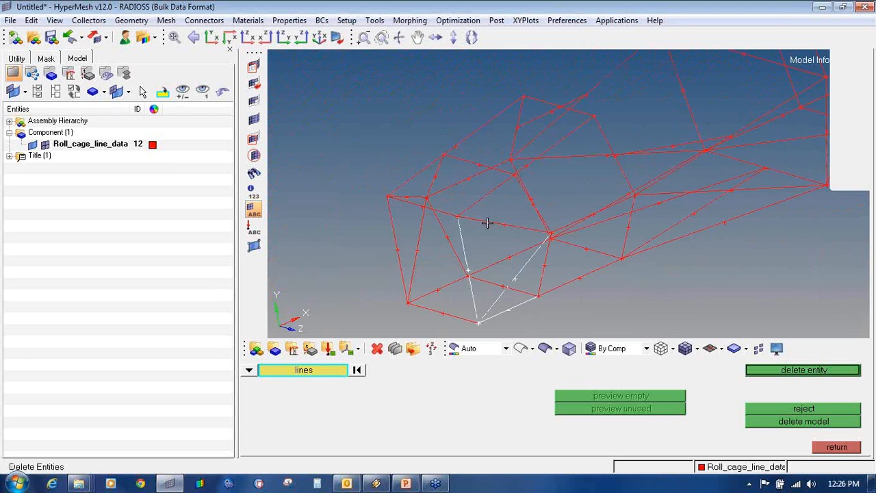
click(487, 223)
click(433, 207)
click(441, 211)
click(407, 185)
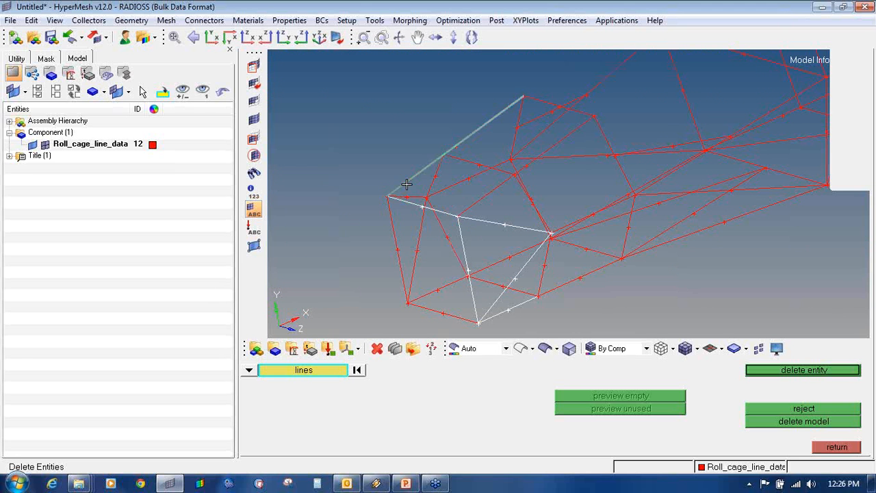
click(495, 189)
right_click(504, 227)
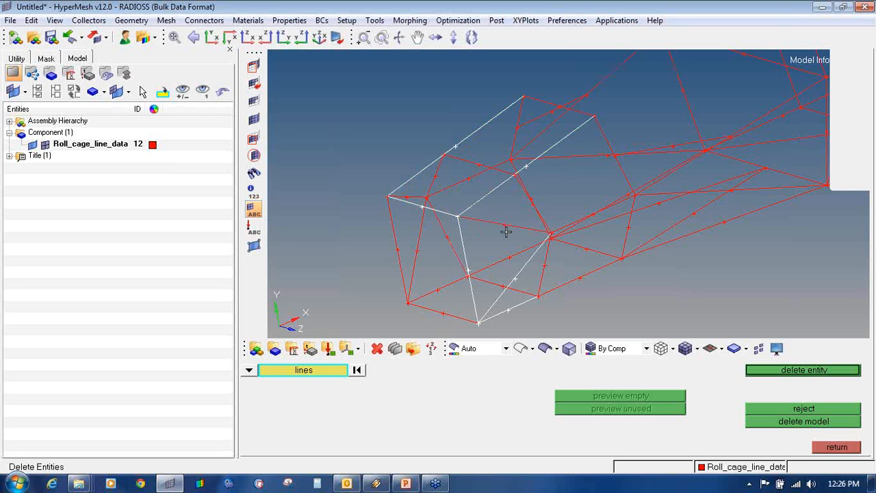
right_click(510, 283)
right_click(466, 249)
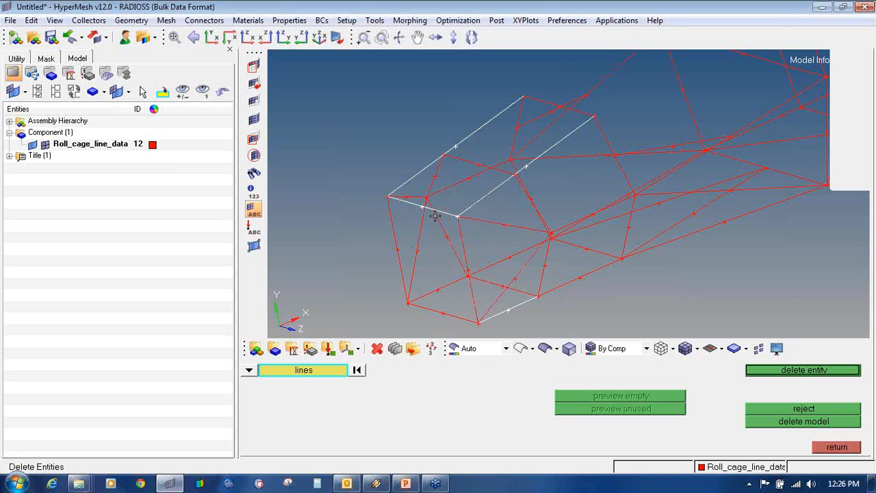
right_click(435, 212)
right_click(501, 309)
ctrl+drag(653, 289, 580, 174)
click(463, 185)
ctrl+drag(468, 190, 473, 190)
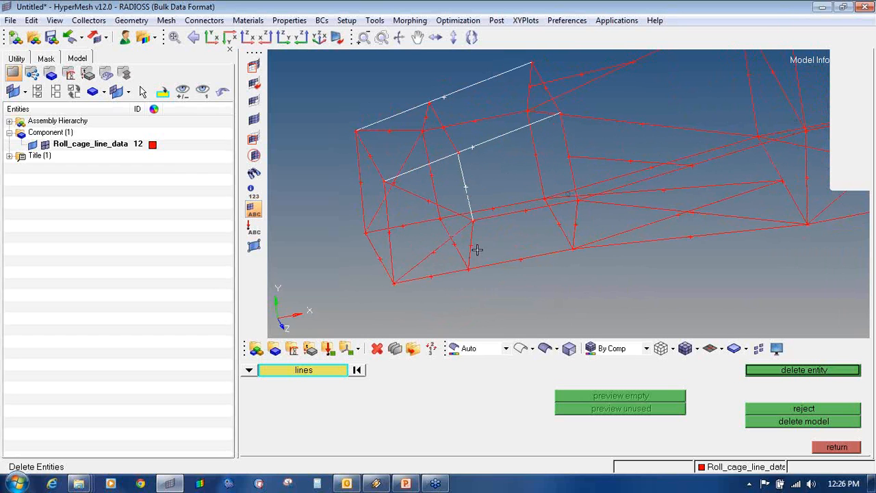
click(475, 250)
click(452, 235)
click(434, 201)
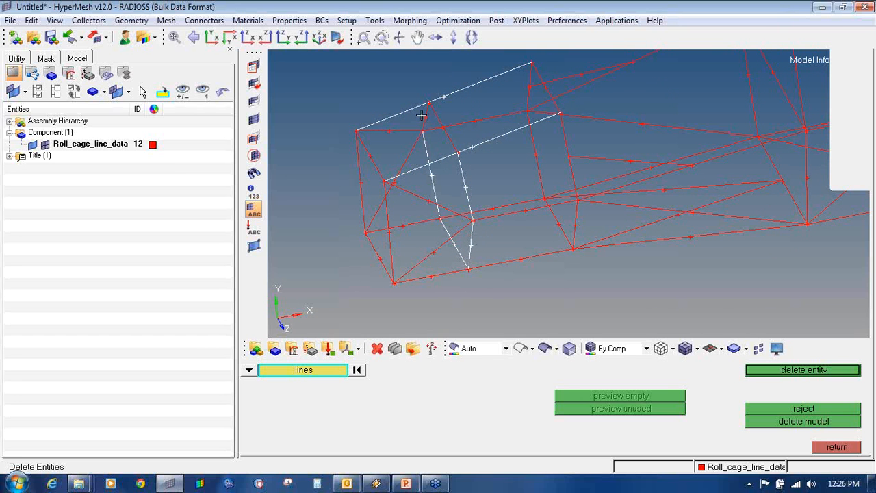
click(440, 125)
click(402, 135)
click(404, 164)
click(371, 183)
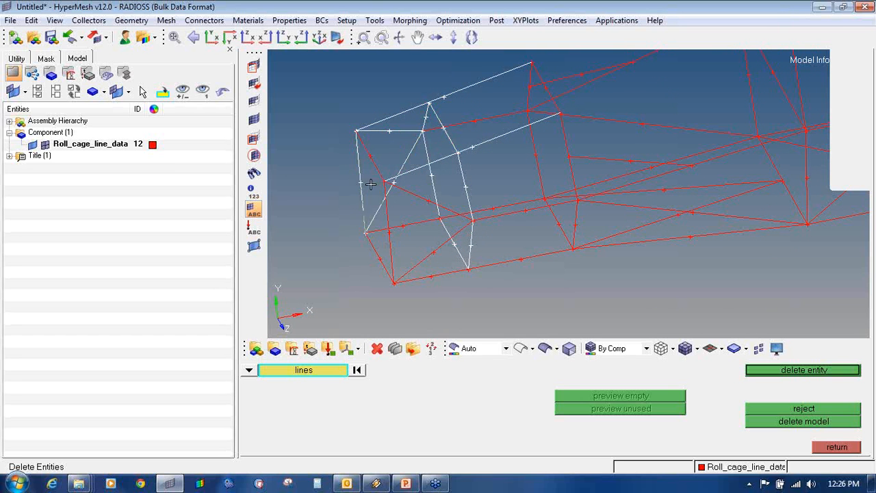
click(382, 170)
click(388, 204)
click(385, 259)
click(410, 228)
click(427, 244)
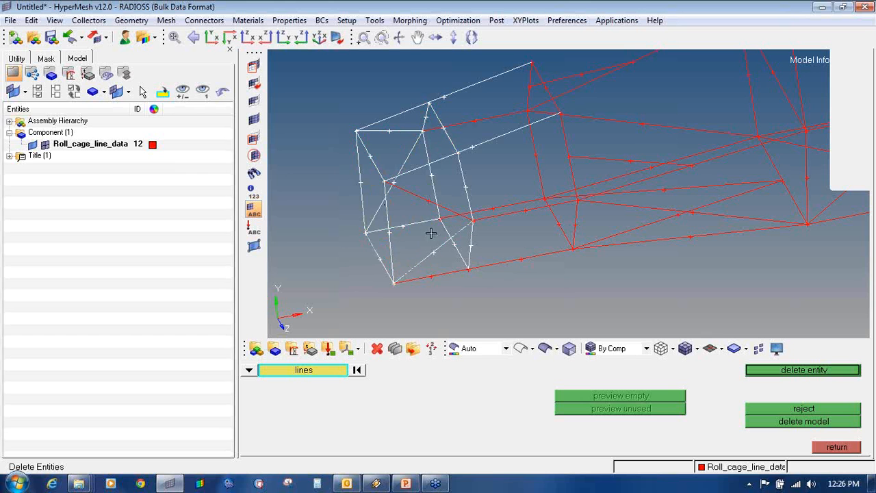
click(426, 204)
click(452, 270)
click(478, 267)
click(494, 216)
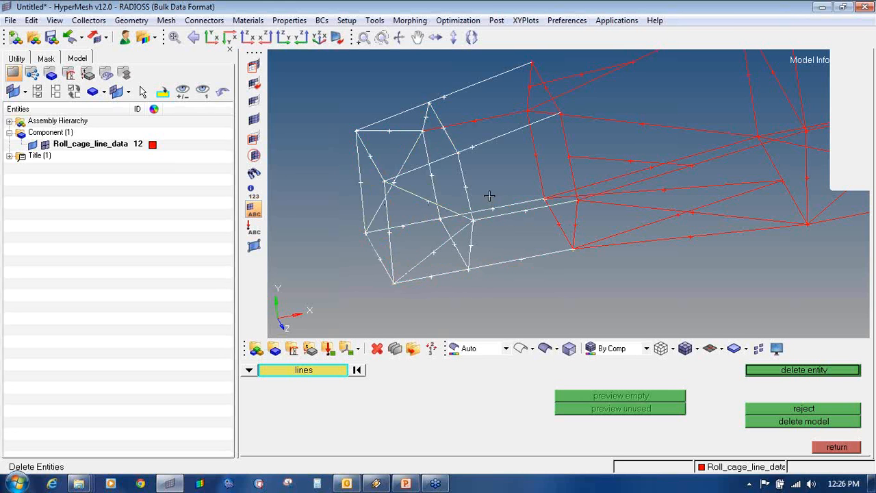
click(480, 123)
ctrl+drag(535, 182, 519, 168)
right_click(519, 168)
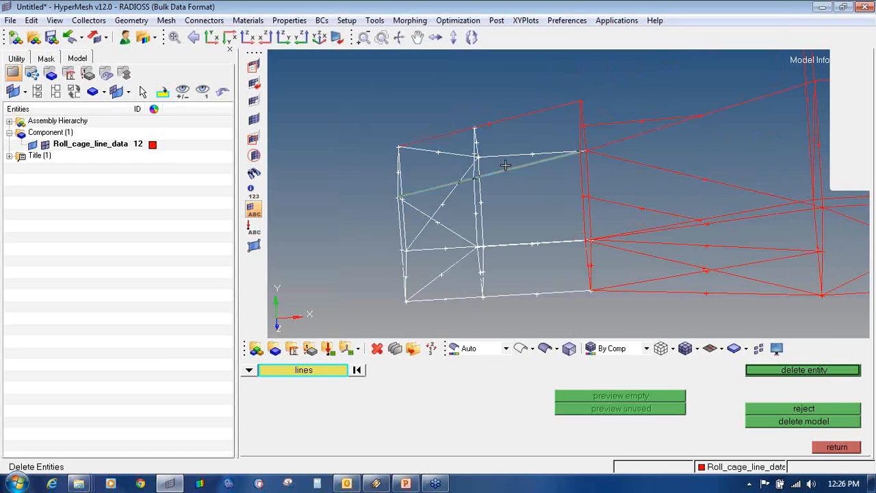
click(507, 127)
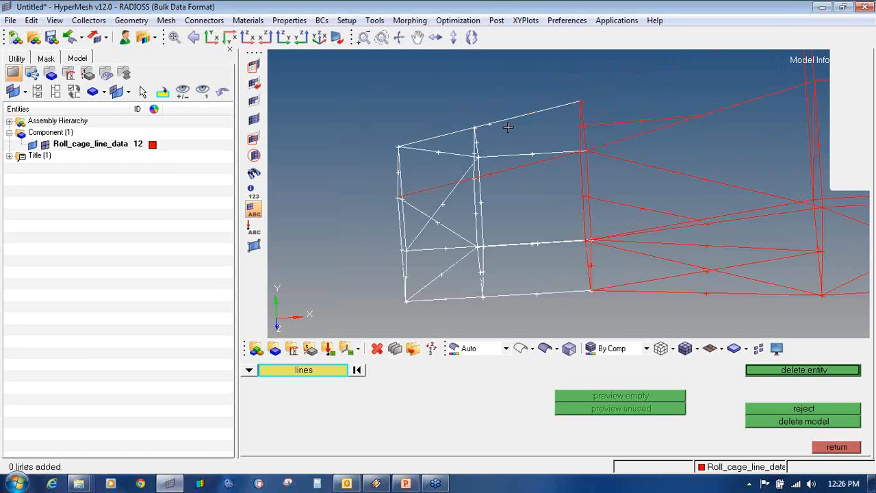
right_click(499, 122)
shift+right_drag(585, 306, 345, 104)
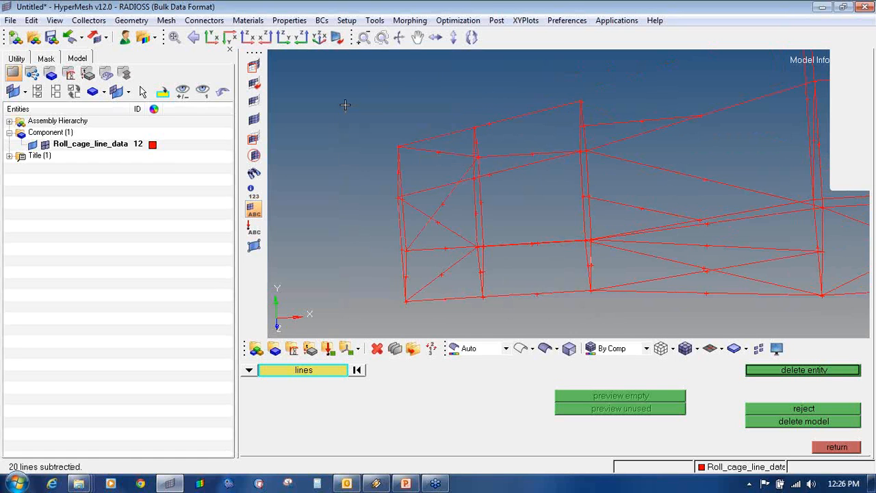
ctrl+drag(493, 176, 465, 132)
- Extract end nodes on the upper diagonal, vertical, horizontal and top roll-cage lines
ctrl+scroll(464, 132, up, 2)
key(F8)
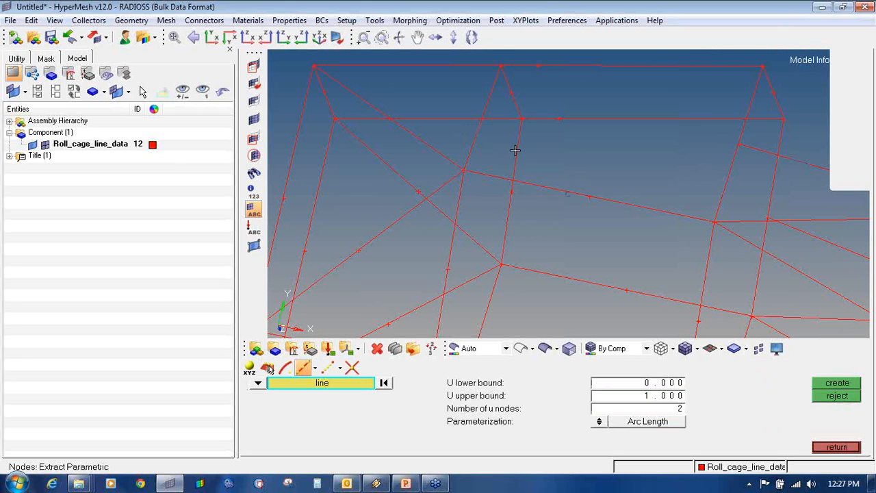
click(517, 150)
click(488, 82)
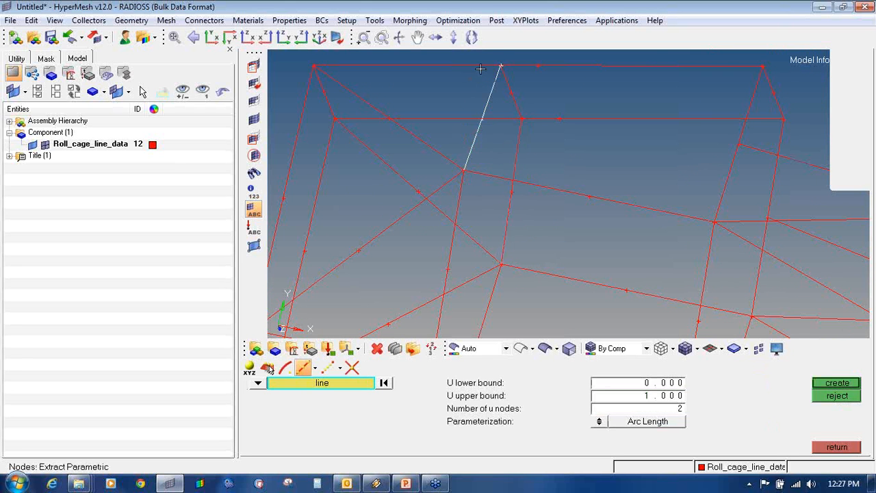
middle_click(491, 88)
click(518, 162)
middle_click(518, 162)
click(557, 119)
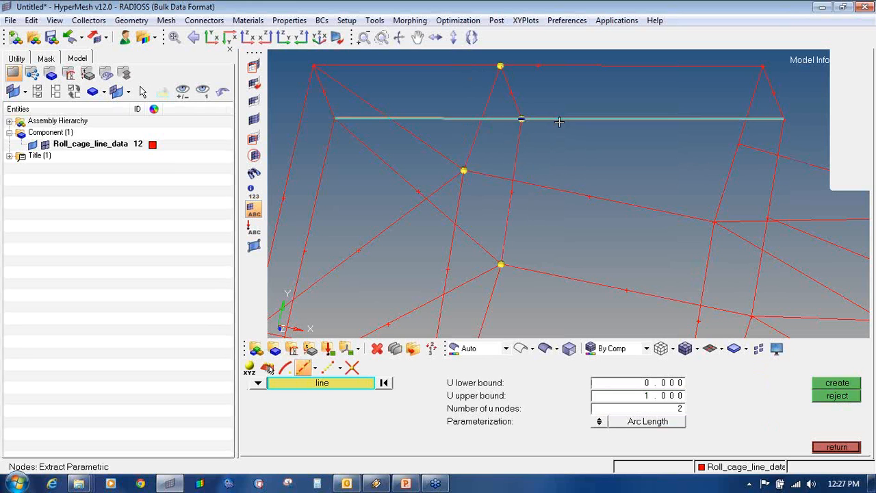
middle_click(557, 102)
click(549, 67)
middle_click(556, 84)
scroll(554, 84, down, 3)
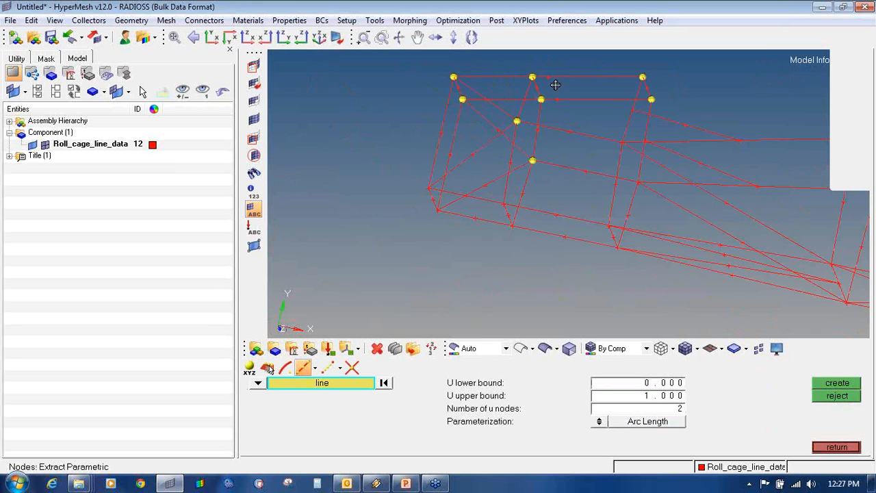
- Delete the two long top crossbar lines and return to the geometry tools
key(F2)
click(528, 140)
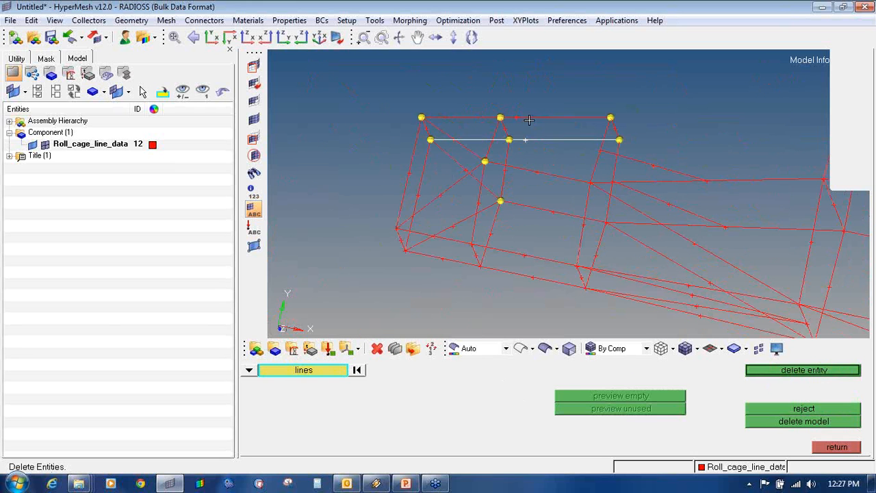
click(525, 118)
middle_click(528, 120)
key(Escape)
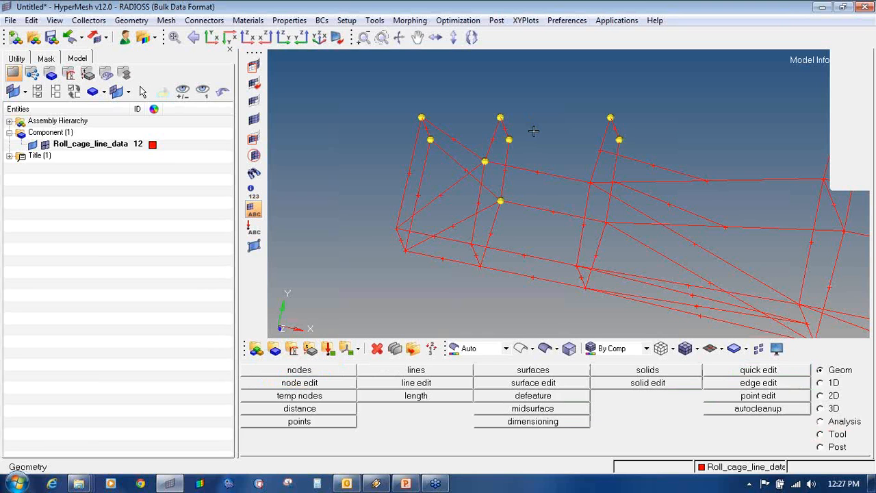
- Using Linear Nodes, draw short straight top lines between pairs of neighbouring roof junction nodes
click(419, 372)
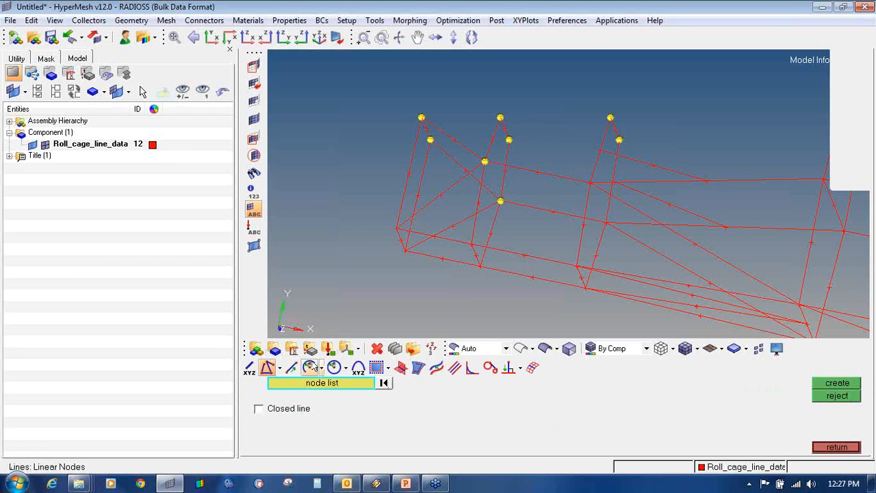
click(269, 368)
click(287, 389)
scroll(434, 86, up, 3)
click(430, 177)
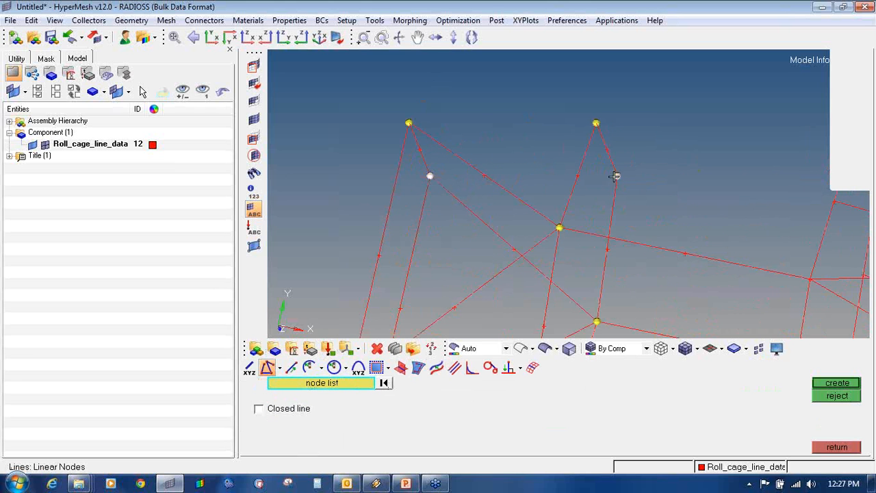
scroll(650, 184, down, 2)
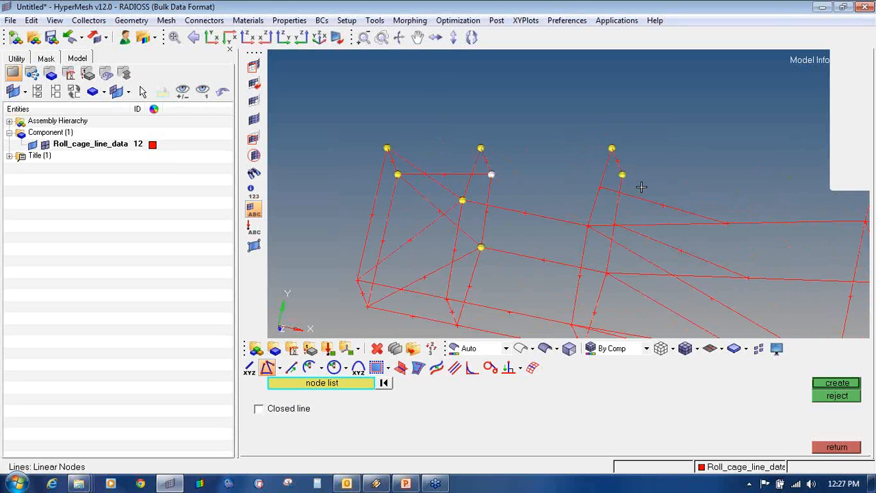
middle_click(484, 157)
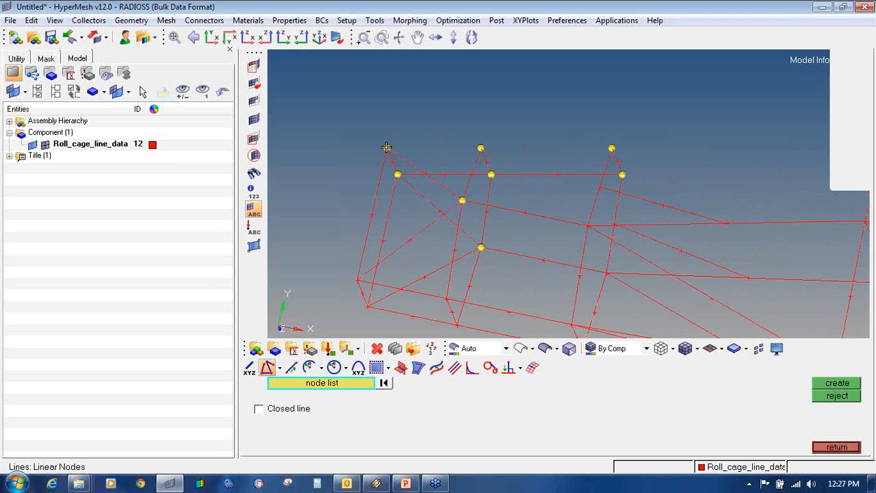
click(386, 147)
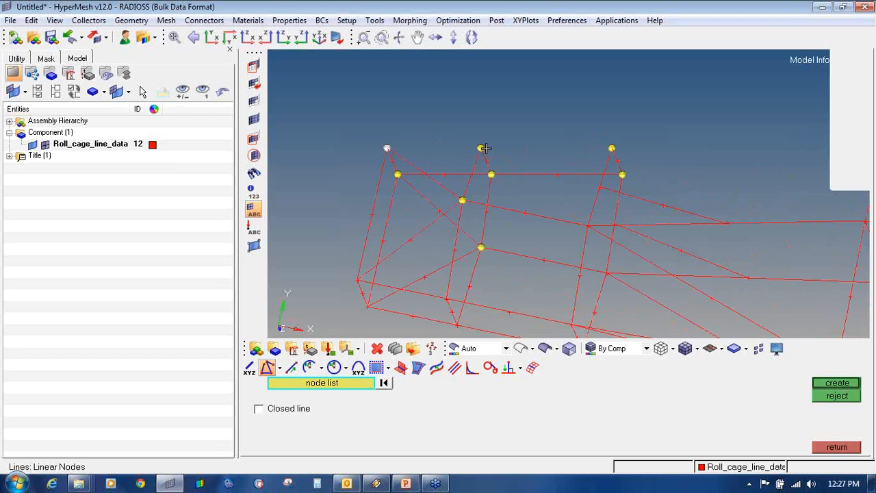
click(815, 379)
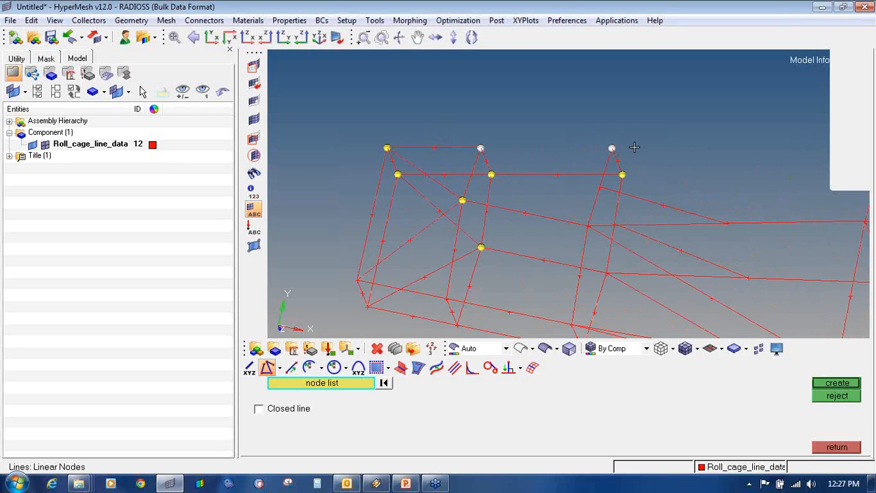
- Create the straight line joining the two top roll-cage nodes, then leave line creation
middle_click(634, 147)
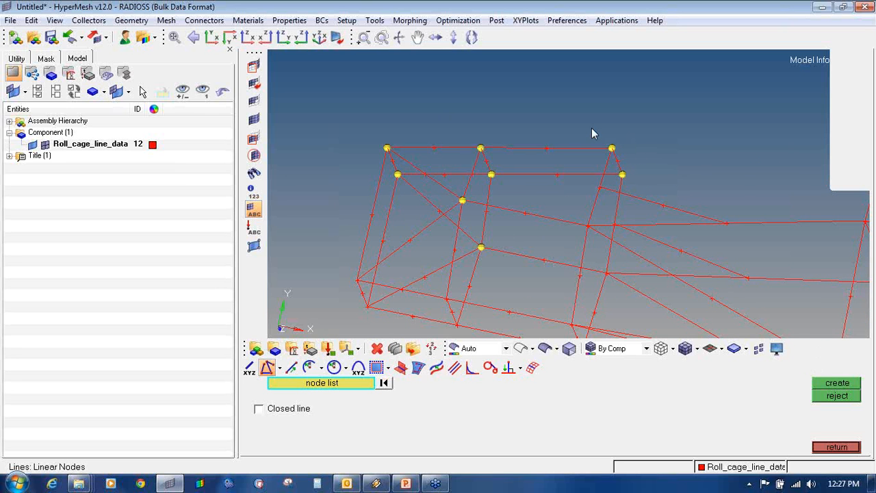
scroll(593, 133, down, 3)
ctrl+drag(592, 129, 596, 110)
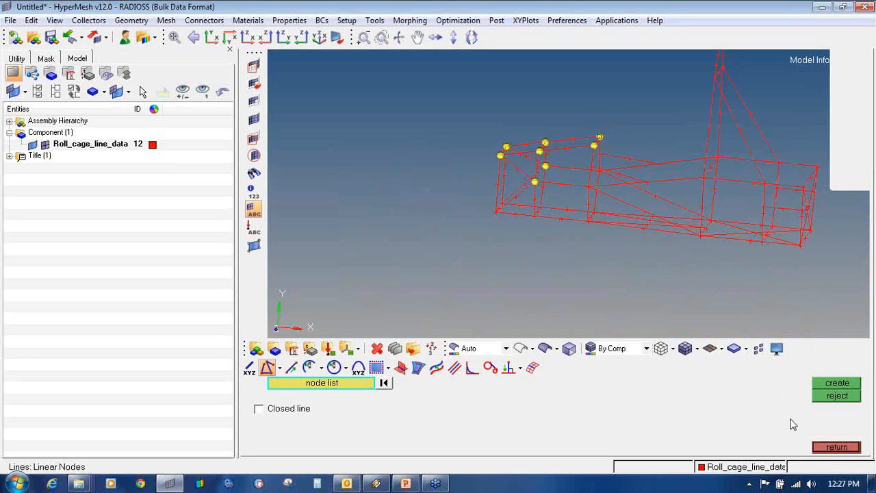
key(Escape)
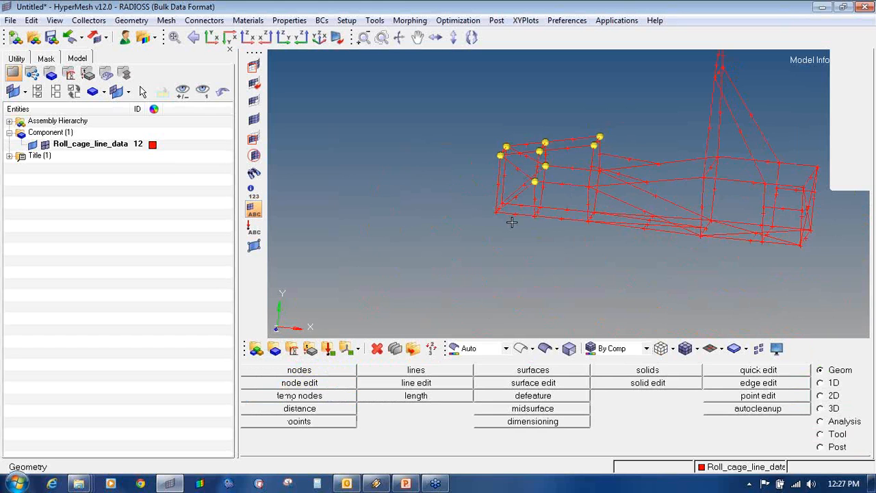
key(shift+F2)
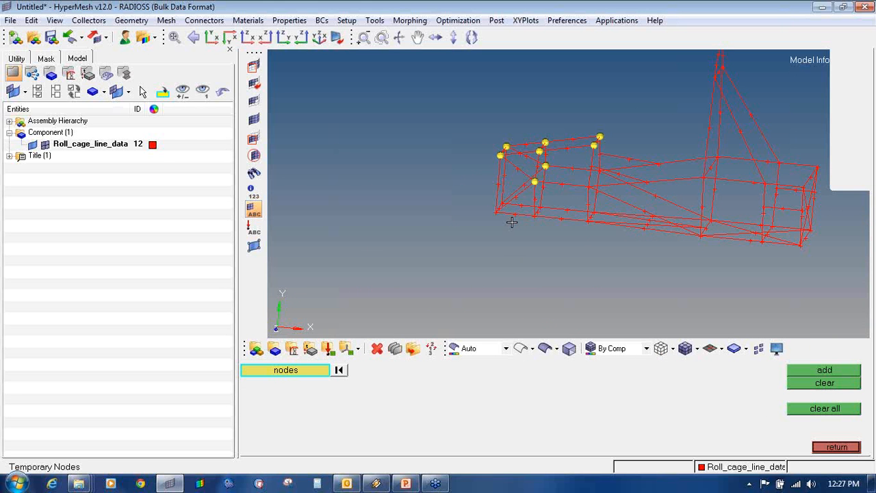
- Clear the temporary nodes and delete two roll-cage lines
click(808, 408)
click(830, 448)
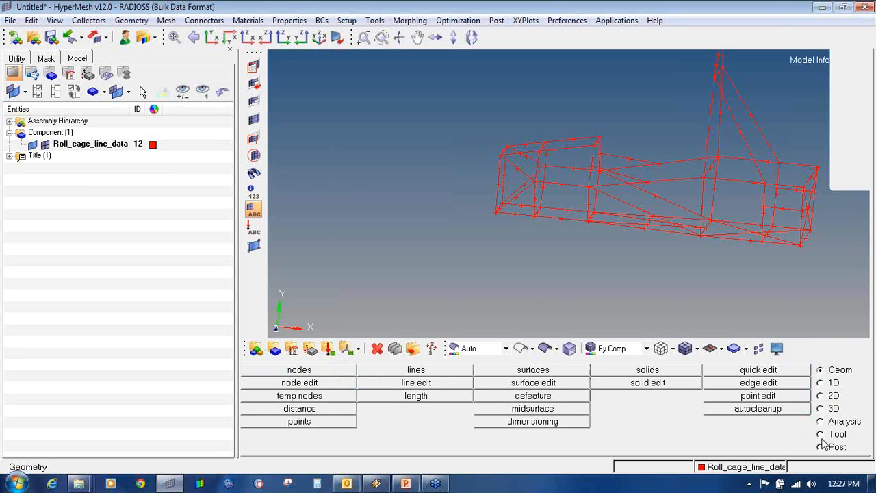
scroll(575, 186, up, 4)
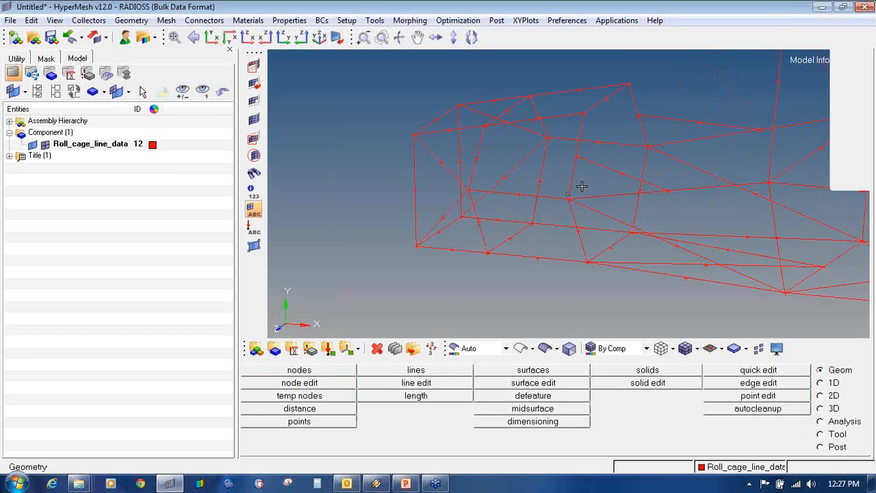
key(F2)
click(569, 165)
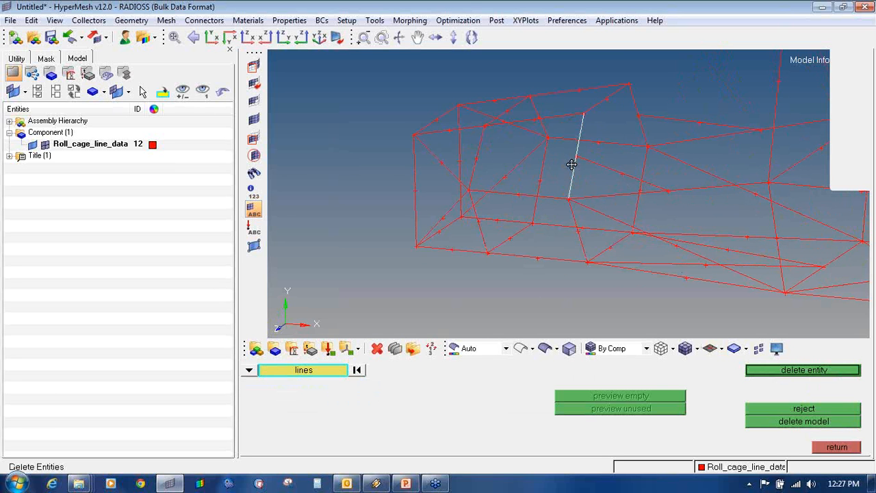
ctrl+drag(571, 164, 593, 135)
scroll(623, 130, up, 3)
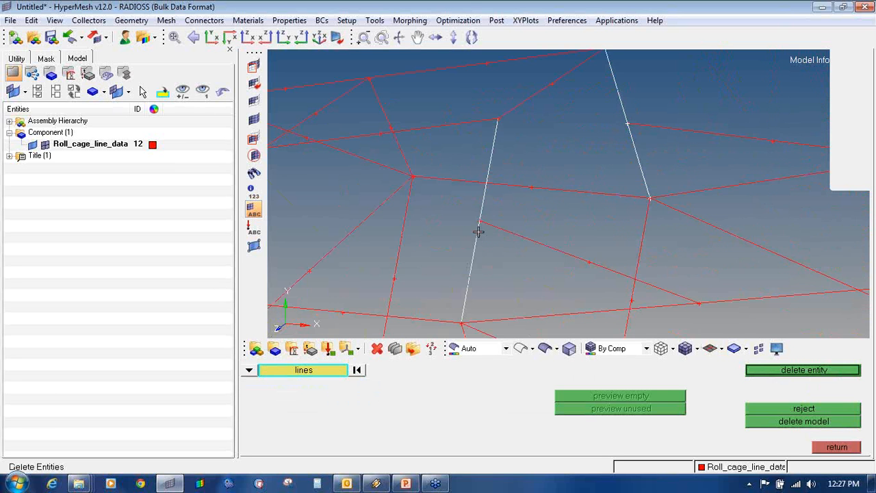
scroll(507, 186, down, 5)
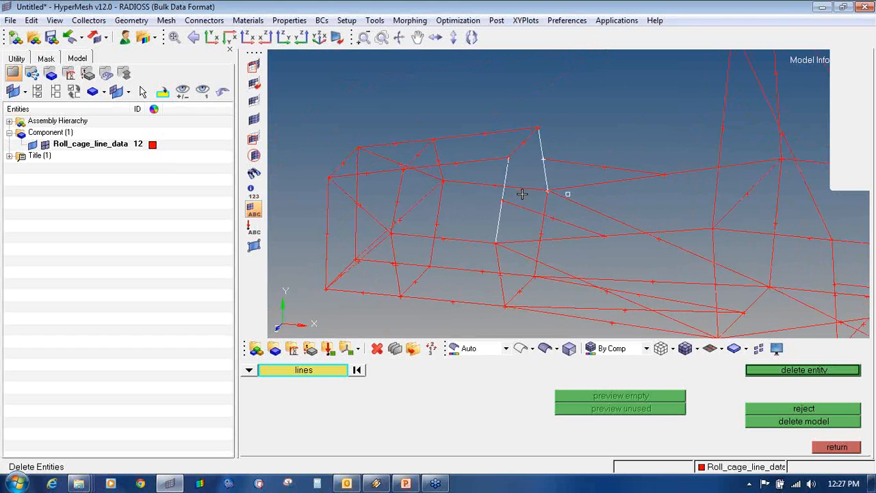
middle_click(509, 192)
scroll(510, 191, up, 3)
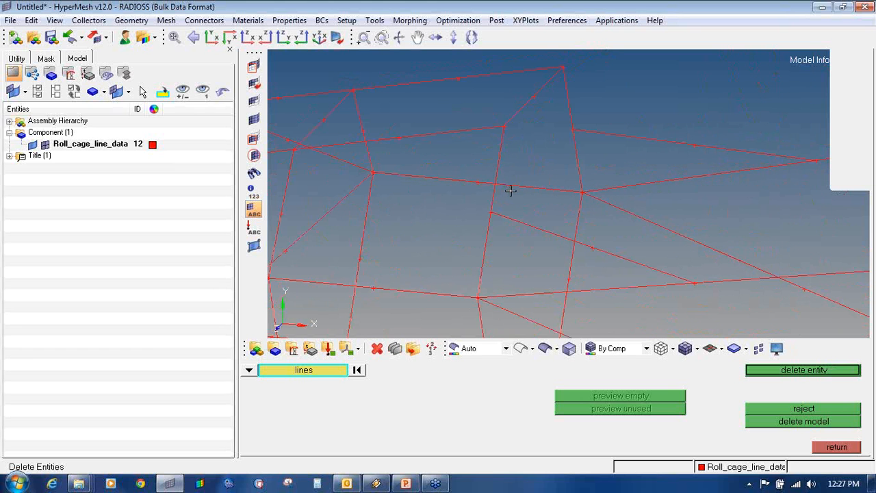
- Extract end nodes on four cage lines, including a vertical and the right horizontal line
key(F8)
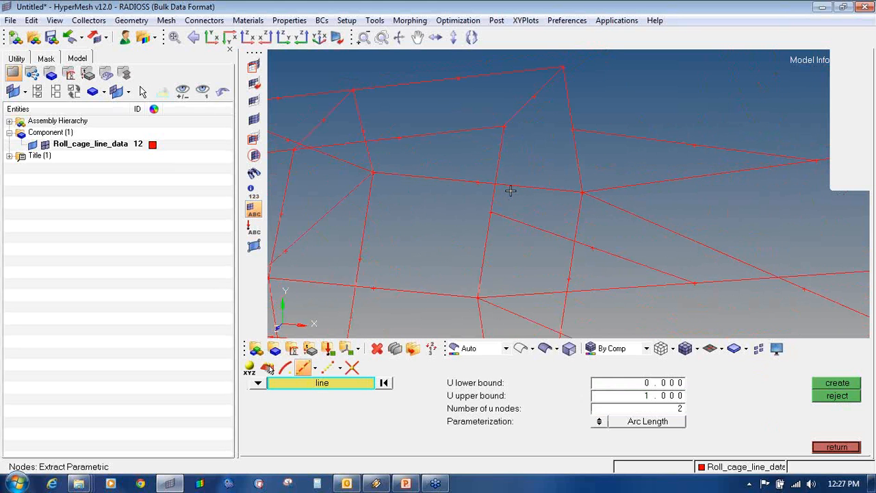
click(507, 219)
middle_click(507, 218)
click(493, 236)
middle_click(569, 171)
click(576, 144)
middle_click(576, 144)
click(596, 135)
middle_click(598, 137)
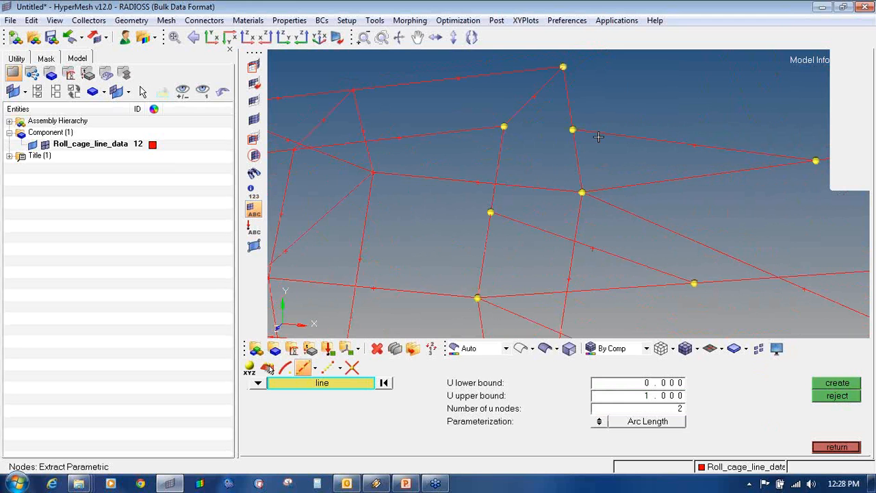
- Delete the left and right vertical roll-cage lines
key(F2)
click(571, 117)
click(498, 165)
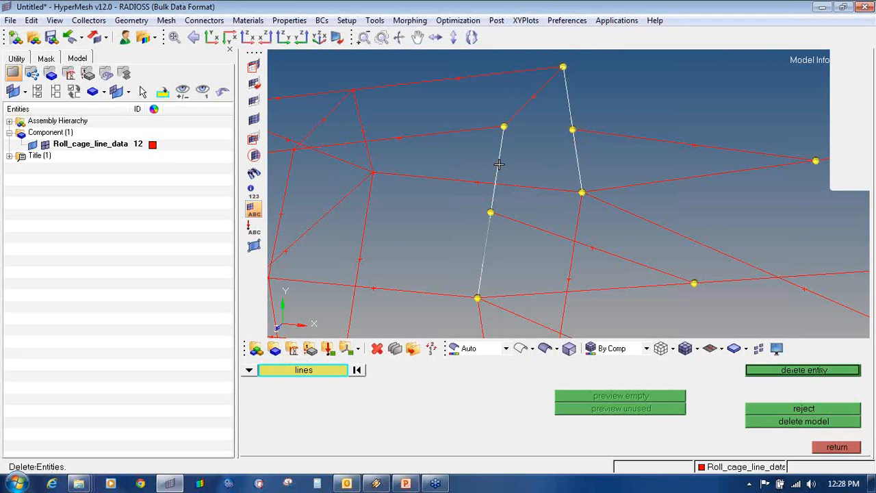
middle_click(498, 164)
middle_click(498, 164)
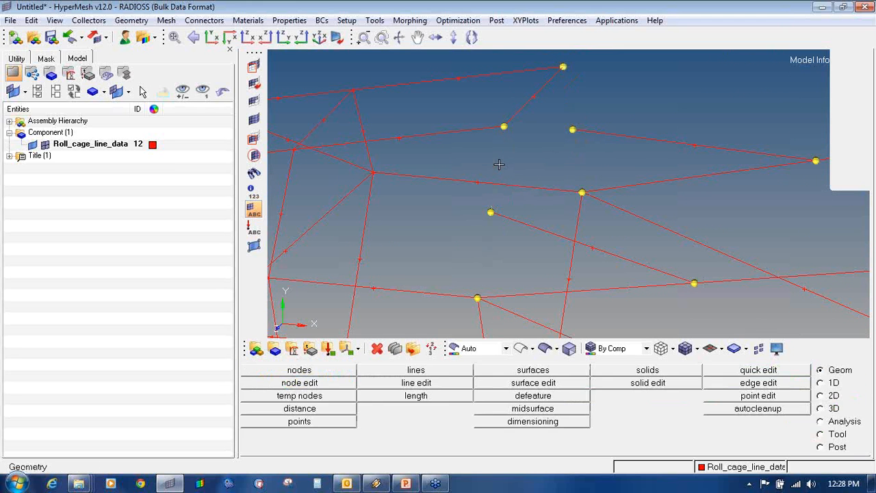
- Redraw both vertical members as upper and lower linear lines through the extracted nodes
click(416, 370)
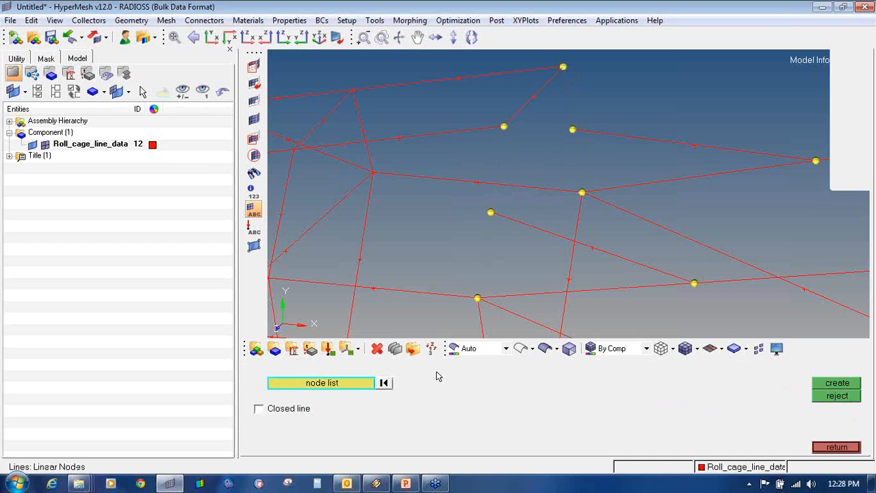
click(504, 126)
middle_click(488, 217)
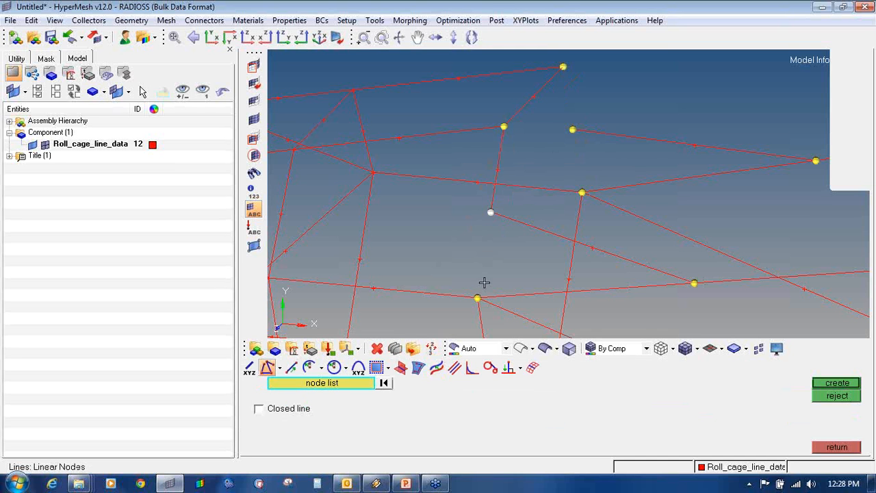
middle_click(523, 167)
click(562, 66)
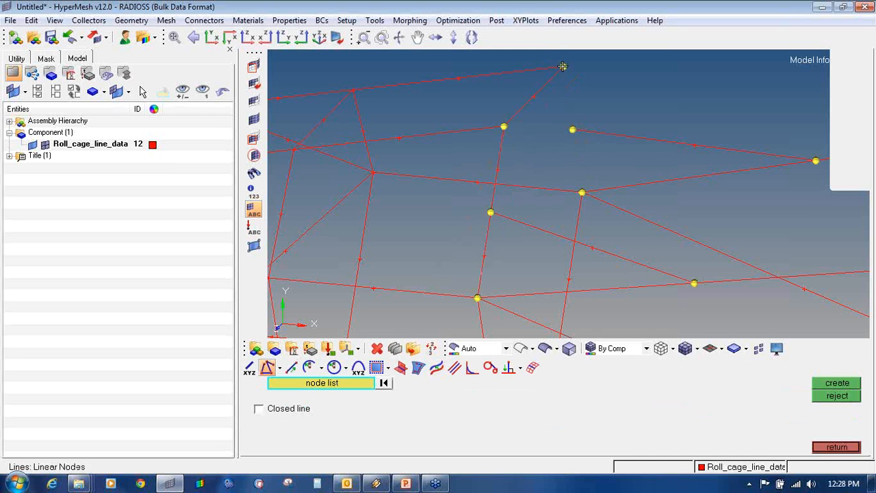
click(571, 130)
middle_click(573, 129)
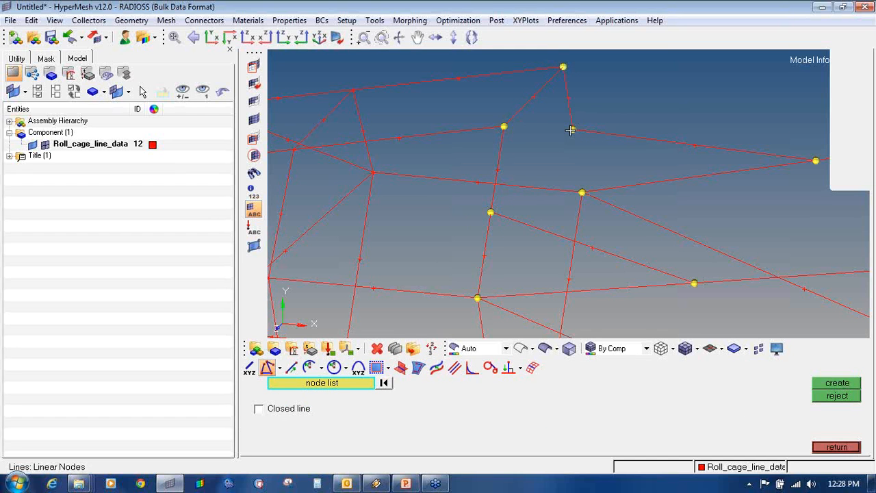
middle_click(582, 192)
ctrl+scroll(582, 192, down, 3)
key(shift+F2)
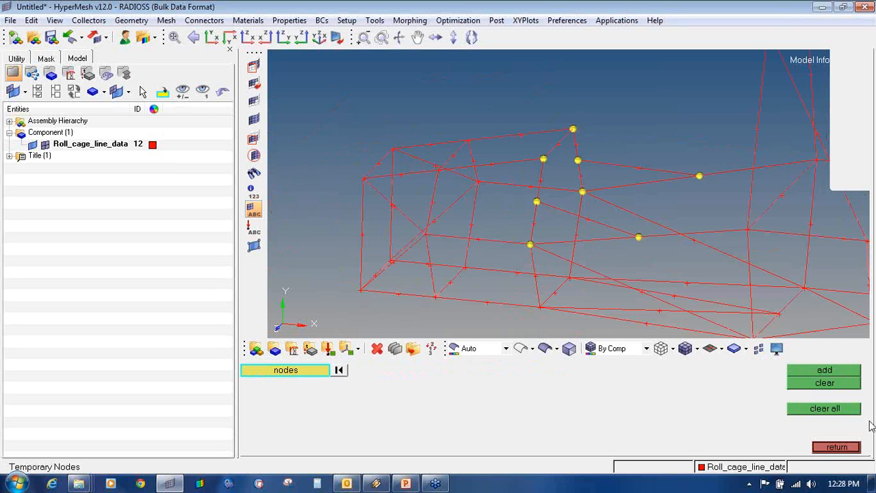
- Clear the temporary nodes and begin picking cage lines for deletion, undoing wrong picks
click(842, 413)
ctrl+click(505, 202)
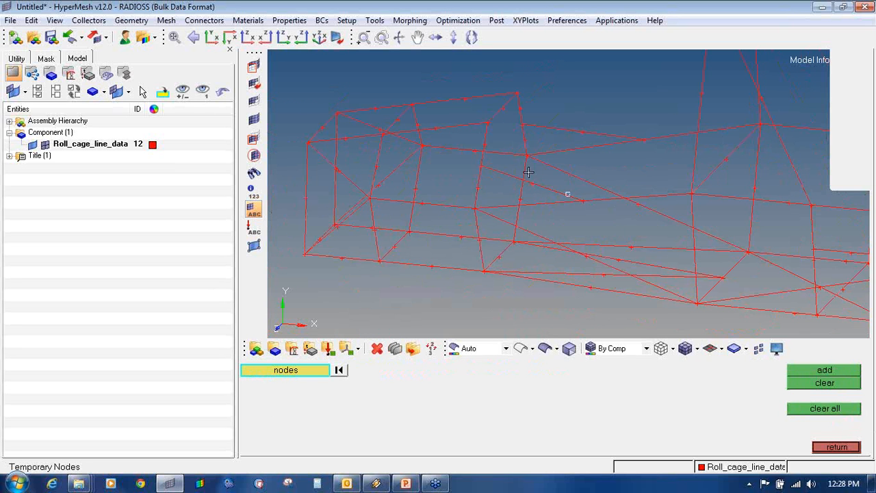
ctrl+drag(545, 164, 582, 206)
scroll(582, 205, up, 2)
key(F2)
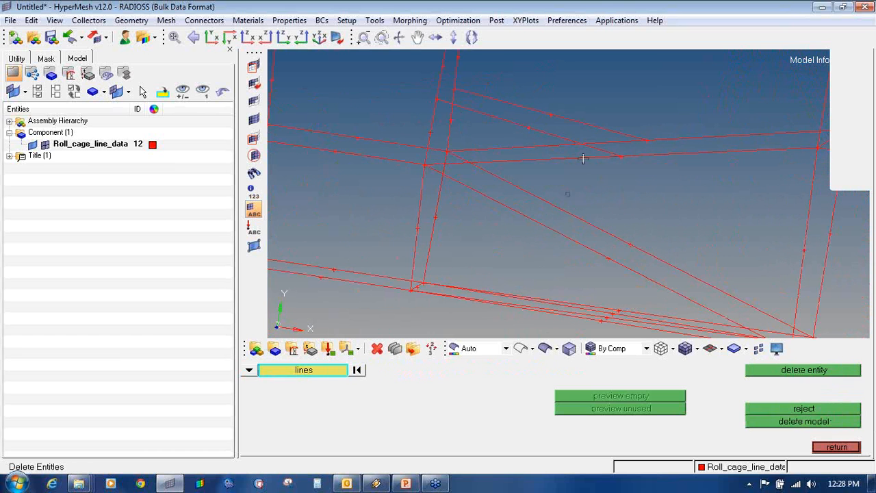
click(623, 156)
click(647, 141)
ctrl+drag(645, 155, 636, 172)
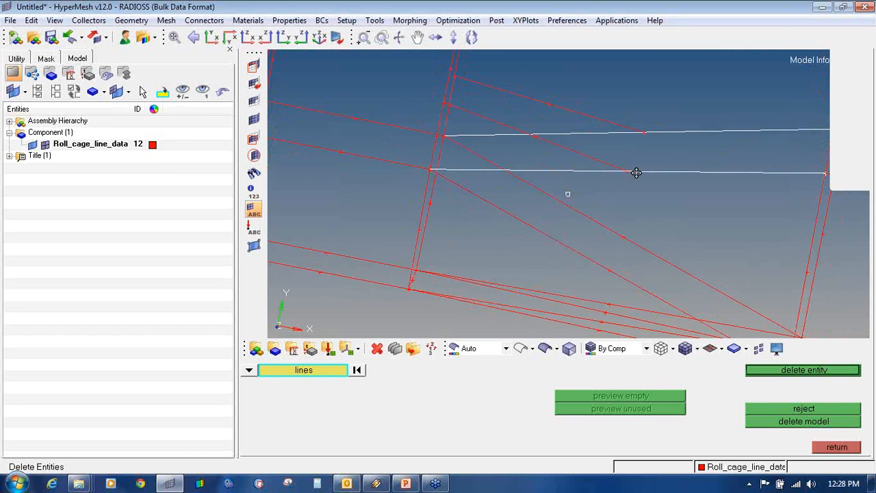
right_click(636, 172)
right_click(628, 136)
- Pick lines around the side junction for deletion, correcting mistaken selections
ctrl+drag(448, 187, 425, 189)
click(400, 199)
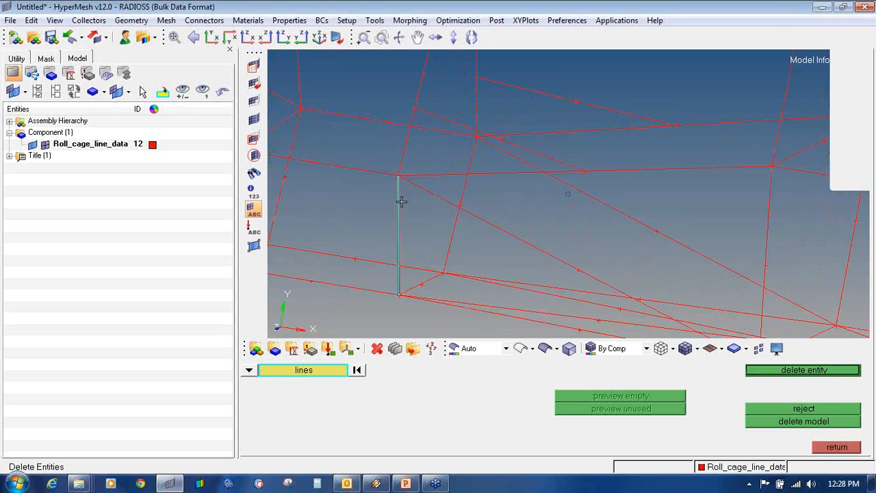
click(401, 173)
click(386, 175)
click(416, 177)
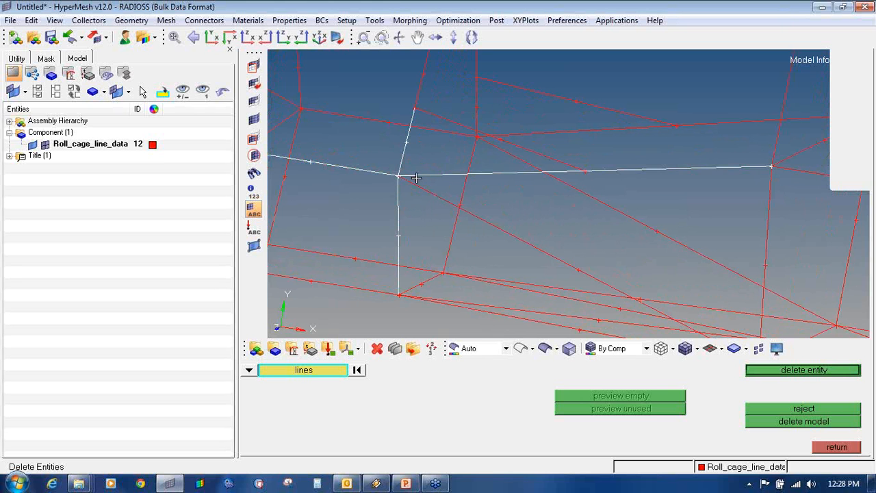
right_click(416, 180)
click(415, 189)
right_click(421, 194)
click(459, 189)
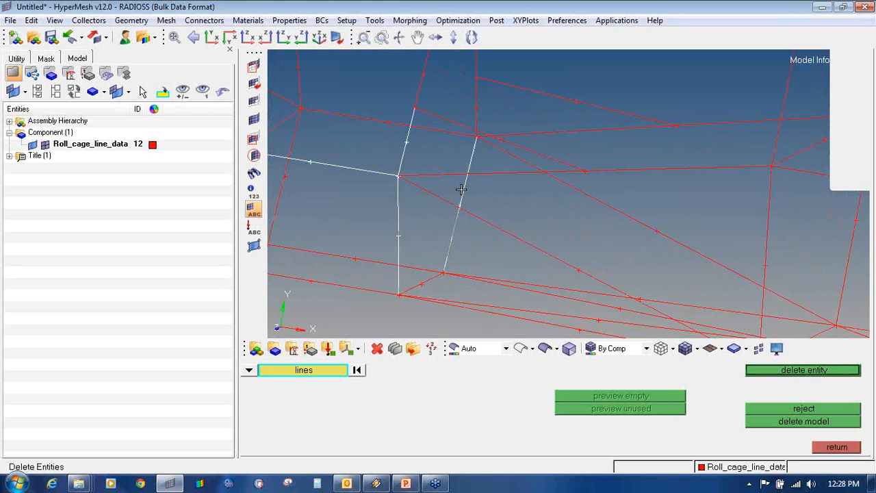
ctrl+drag(459, 190, 446, 141)
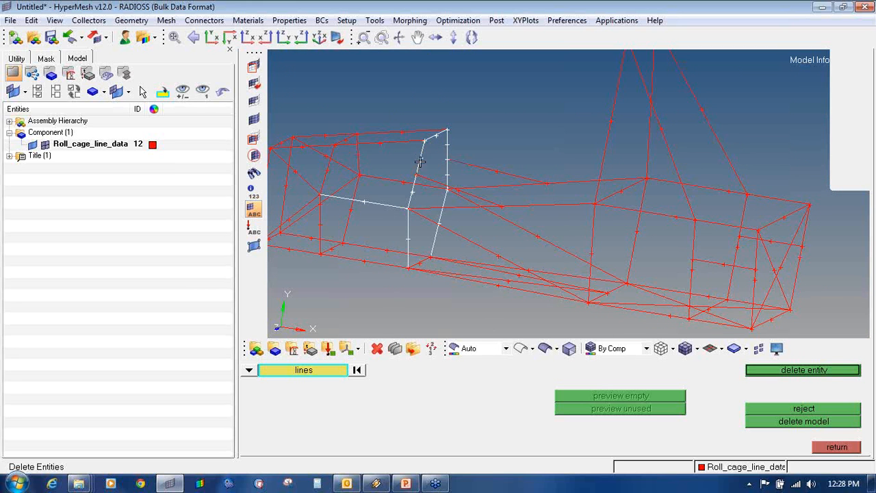
- Deselect all the wrongly picked lines, leaving nothing selected for deletion
ctrl+scroll(415, 178, up, 2)
right_click(422, 154)
right_click(469, 119)
right_click(484, 154)
right_click(460, 104)
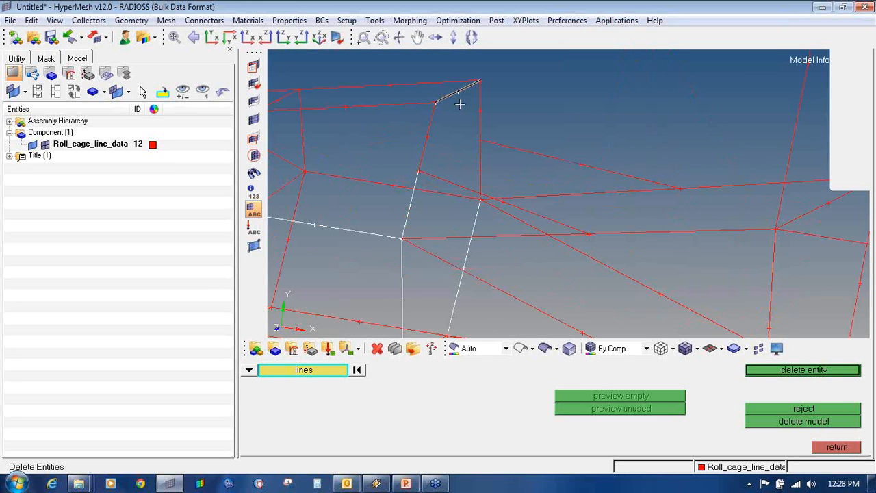
right_click(422, 197)
right_click(391, 235)
right_click(404, 243)
right_click(410, 261)
right_click(470, 257)
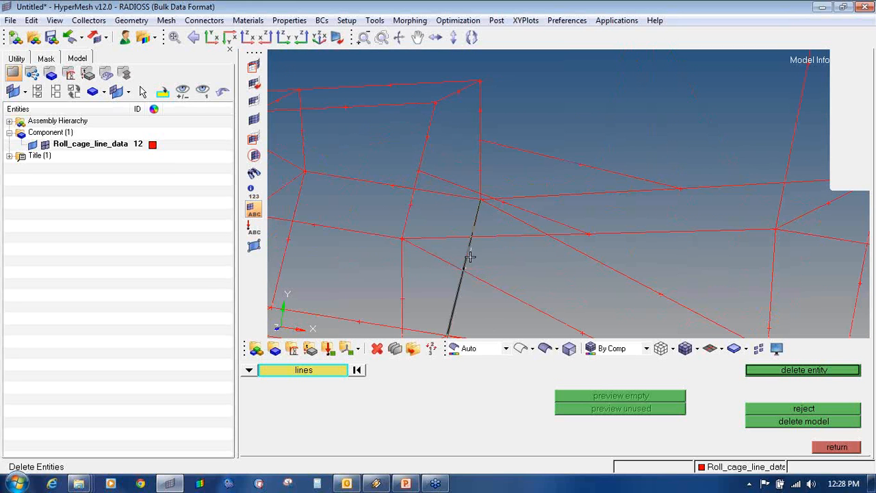
ctrl+drag(476, 189, 464, 261)
ctrl+scroll(463, 260, down, 2)
mouse_move(503, 222)
ctrl+mouse_down()
mouse_move(545, 210)
mouse_move(555, 229)
ctrl+mouse_up()
ctrl+scroll(540, 209, up, 2)
click(534, 225)
click(533, 190)
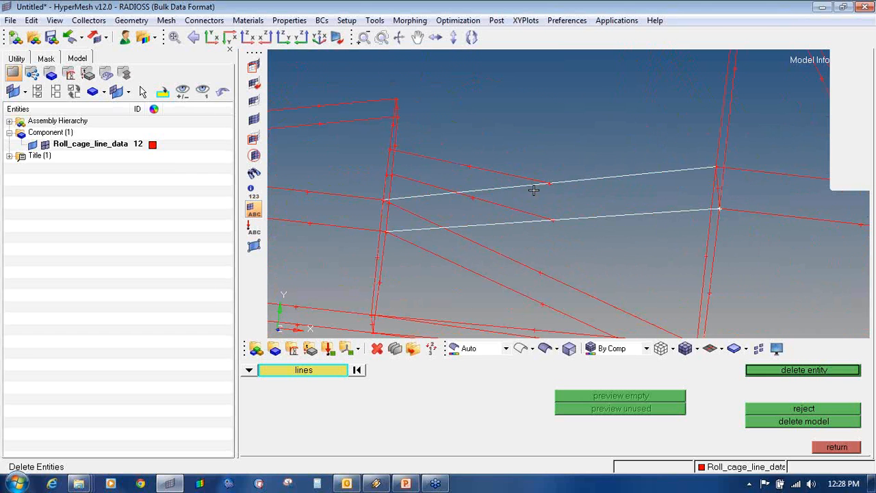
right_click(533, 190)
right_click(527, 224)
- Extract end nodes on four lines around the slanted side-bay members
key(F8)
click(528, 224)
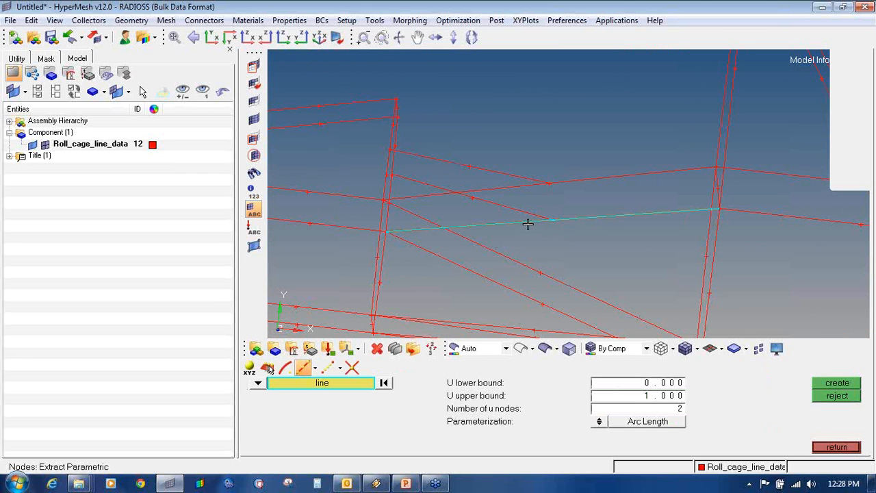
click(562, 178)
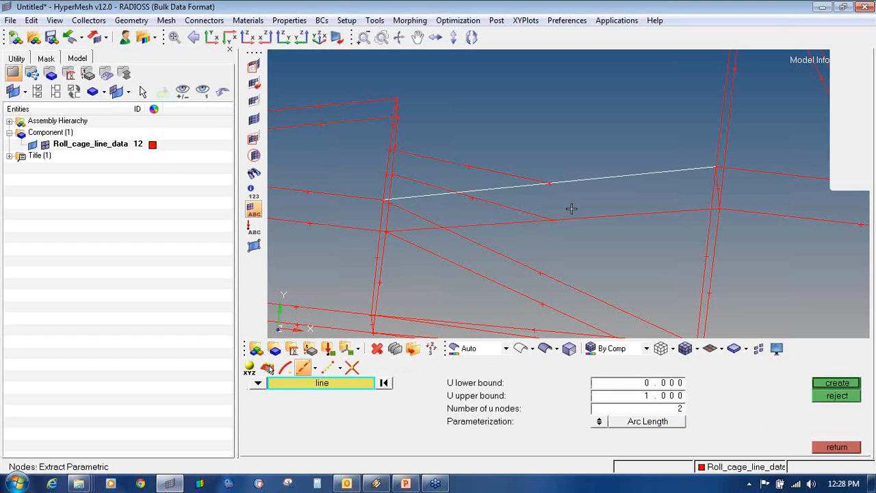
middle_click(572, 209)
click(573, 225)
middle_click(524, 205)
click(524, 208)
middle_click(520, 166)
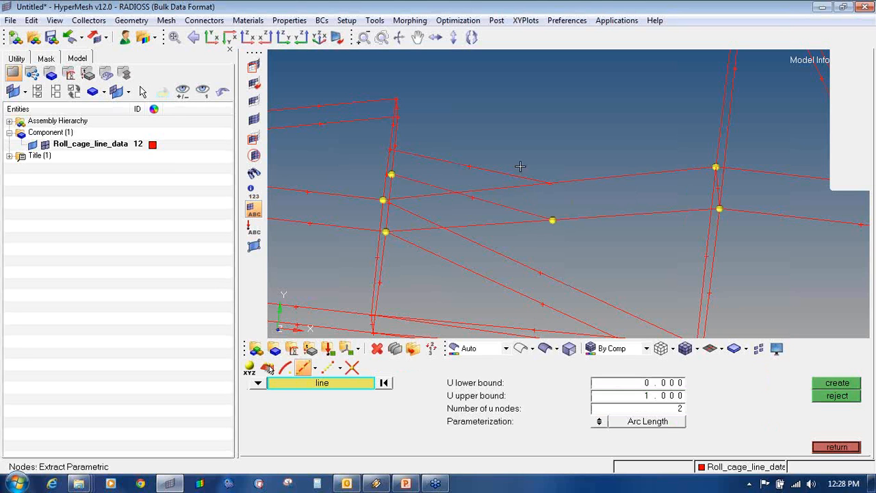
click(522, 175)
middle_click(527, 184)
- Delete the upper and lower slanted side-bay lines
key(ctrl+l)
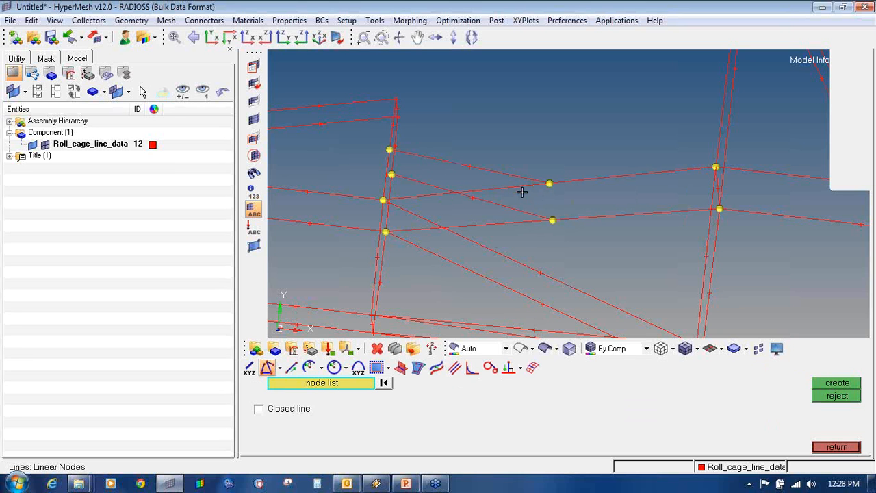
key(F2)
click(521, 191)
middle_click(523, 218)
click(523, 224)
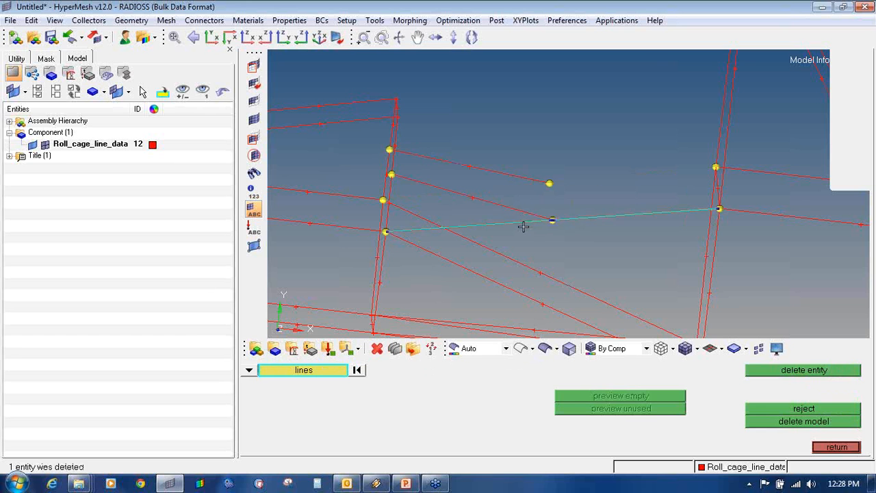
middle_click(523, 227)
- Draw new straight lines between the extracted side nodes
key(ctrl+l)
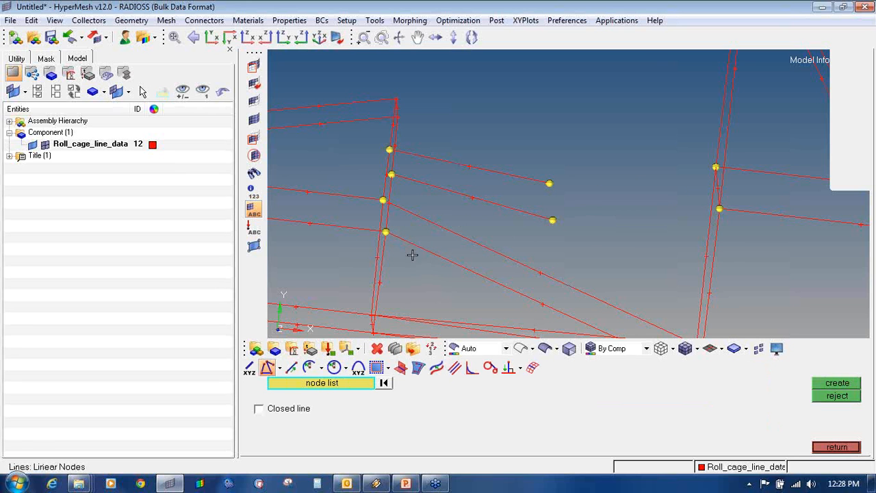
ctrl+drag(478, 204, 493, 197)
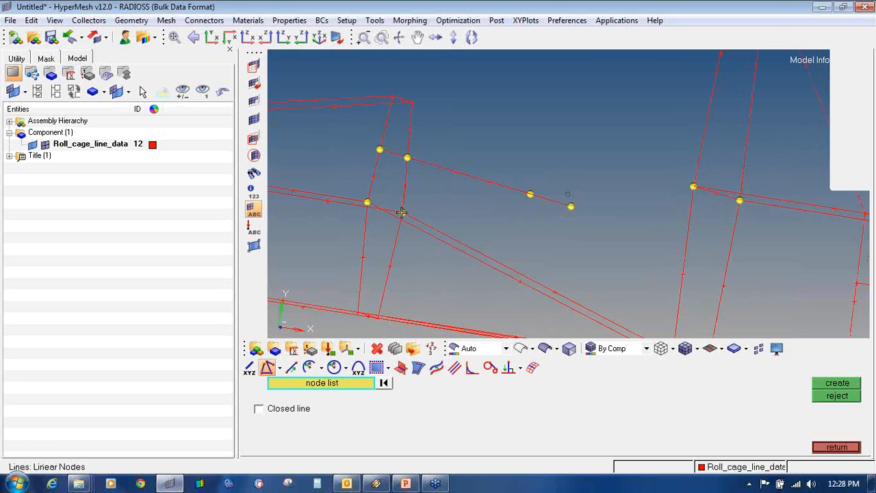
click(402, 213)
click(571, 208)
ctrl+drag(643, 212, 656, 212)
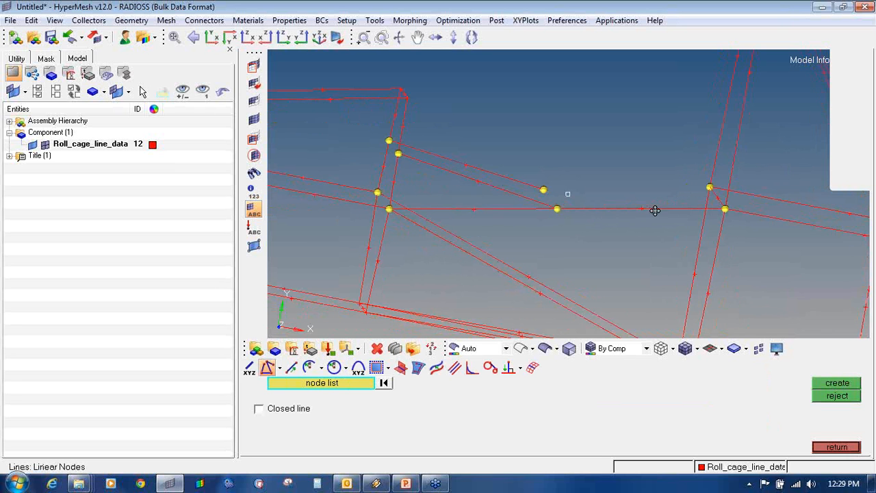
click(547, 191)
ctrl+drag(478, 199, 498, 200)
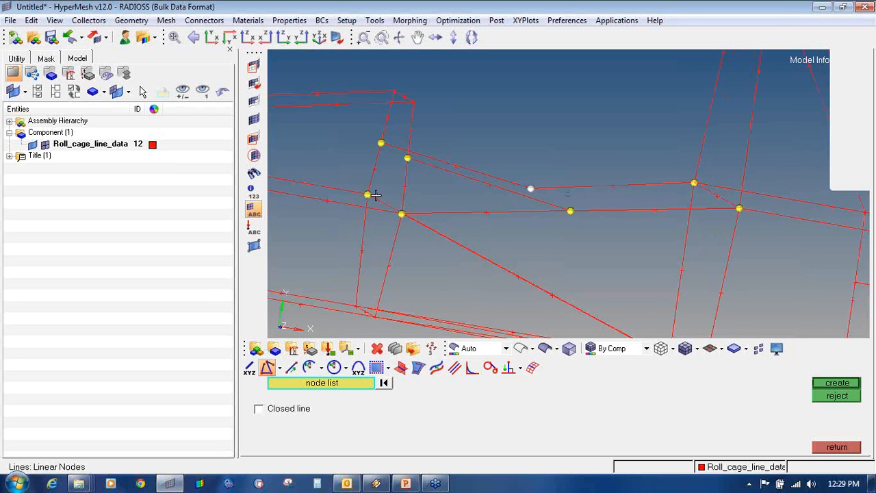
scroll(475, 209, down, 4)
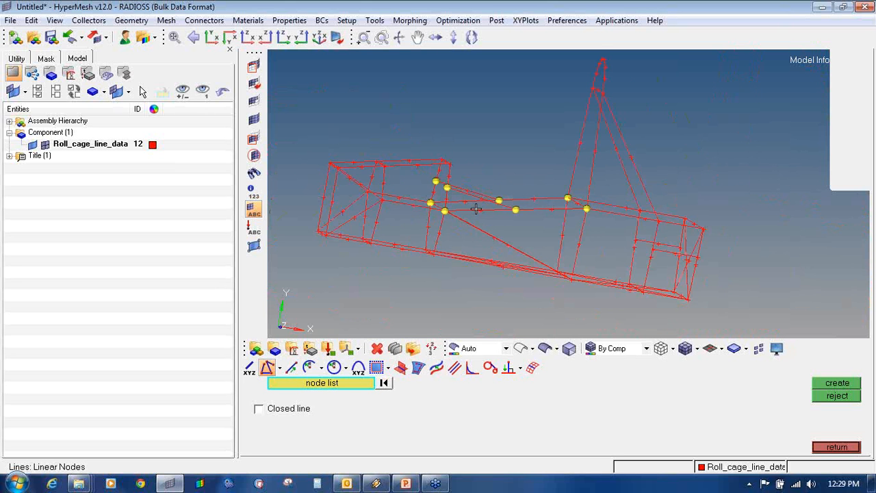
key(shift+F2)
- Clear the temporary nodes and select lines around the lower diagonal for deletion
click(795, 408)
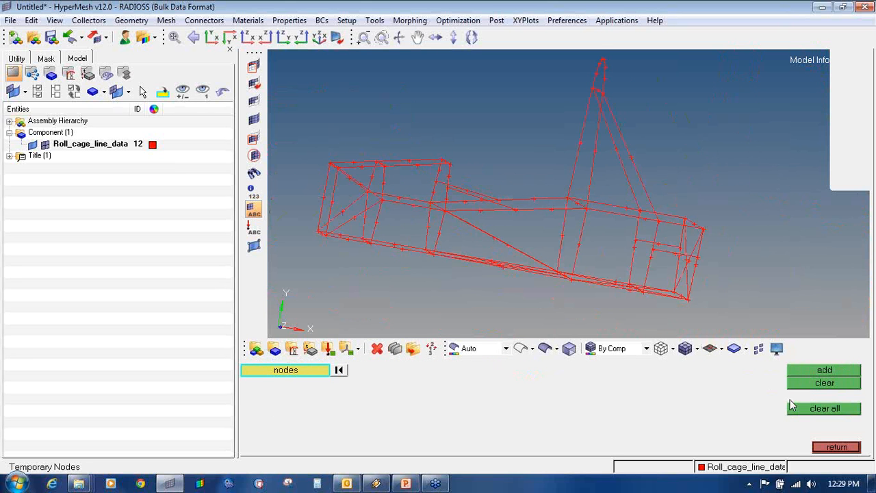
ctrl+drag(520, 180, 514, 242)
scroll(501, 284, up, 4)
key(F2)
click(503, 203)
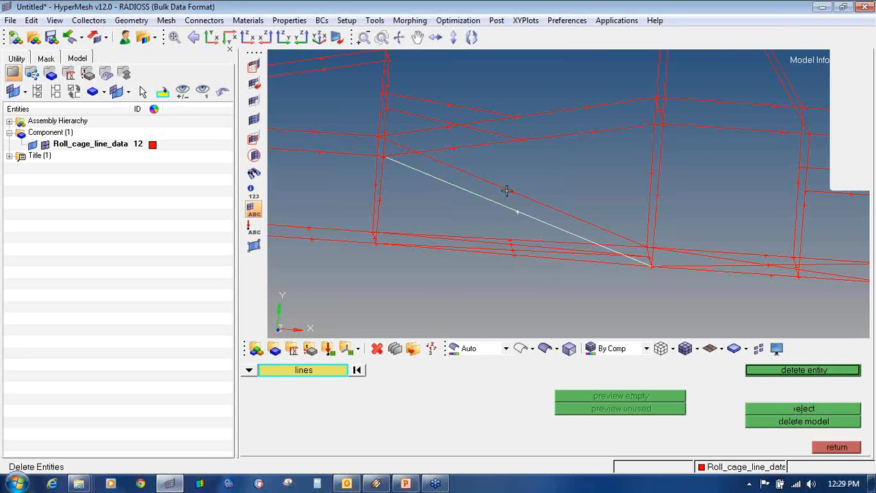
mouse_move(525, 250)
ctrl+mouse_down()
mouse_move(526, 270)
mouse_move(520, 258)
ctrl+mouse_up()
click(520, 244)
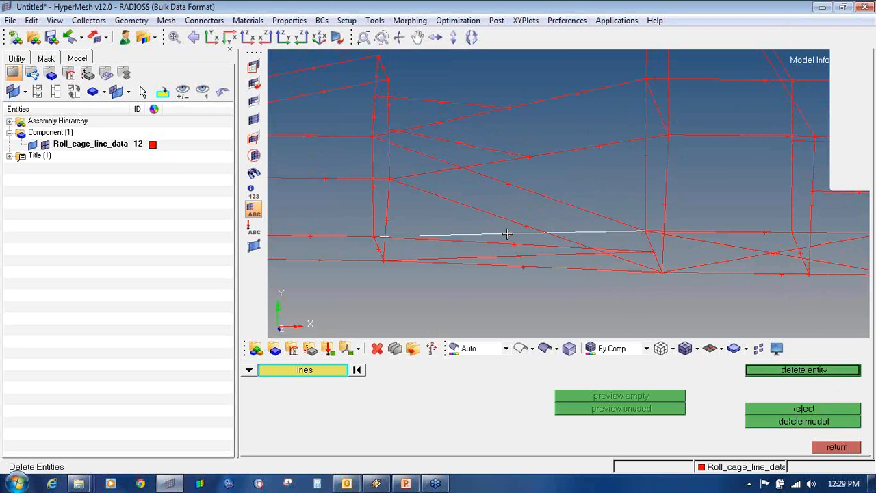
ctrl+scroll(508, 235, down, 3)
ctrl+scroll(508, 234, up, 5)
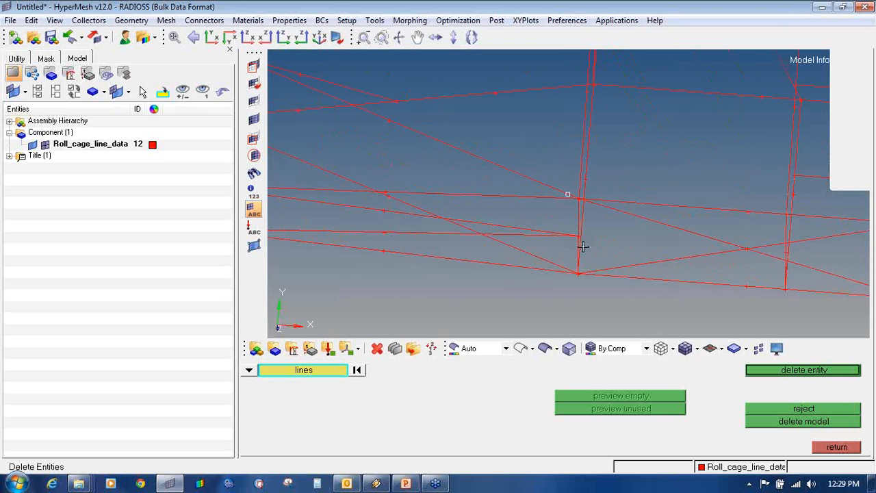
ctrl+scroll(604, 245, up, 2)
click(589, 244)
ctrl+scroll(585, 232, up, 2)
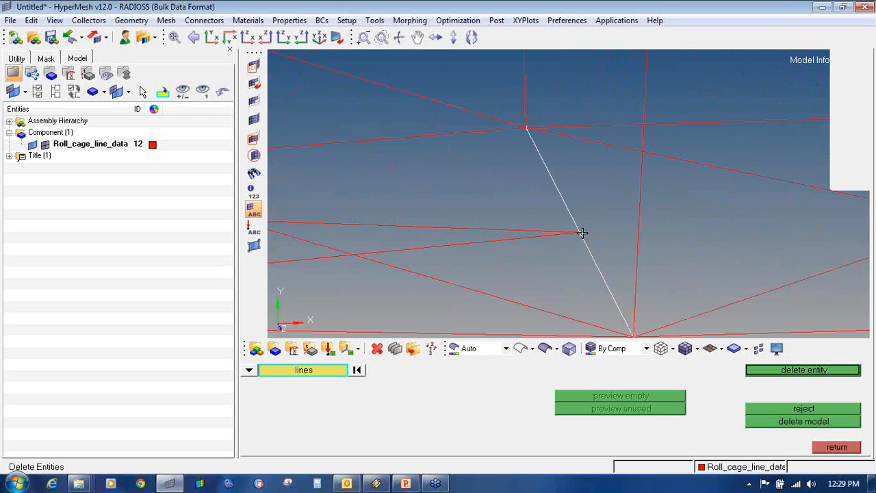
right_click(587, 240)
ctrl+scroll(587, 239, down, 5)
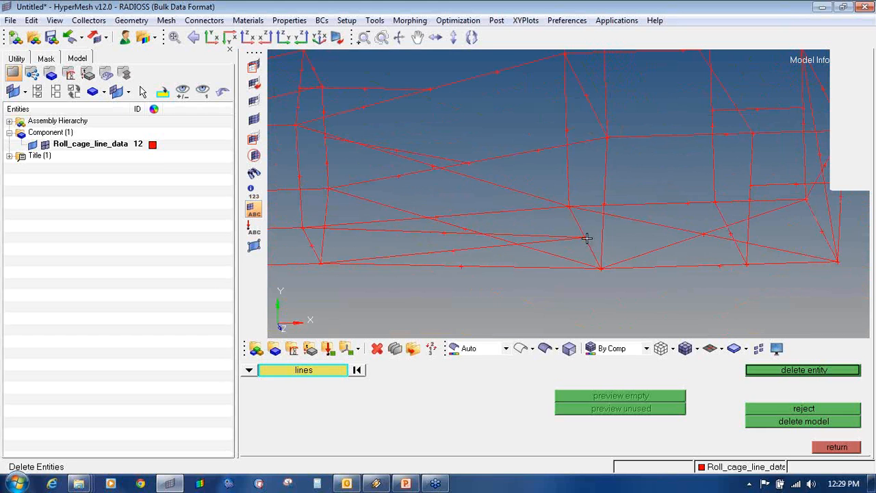
- Extract end nodes on three lines, including the straight diagonal
key(F8)
click(586, 250)
middle_click(587, 254)
ctrl+scroll(578, 247, up, 5)
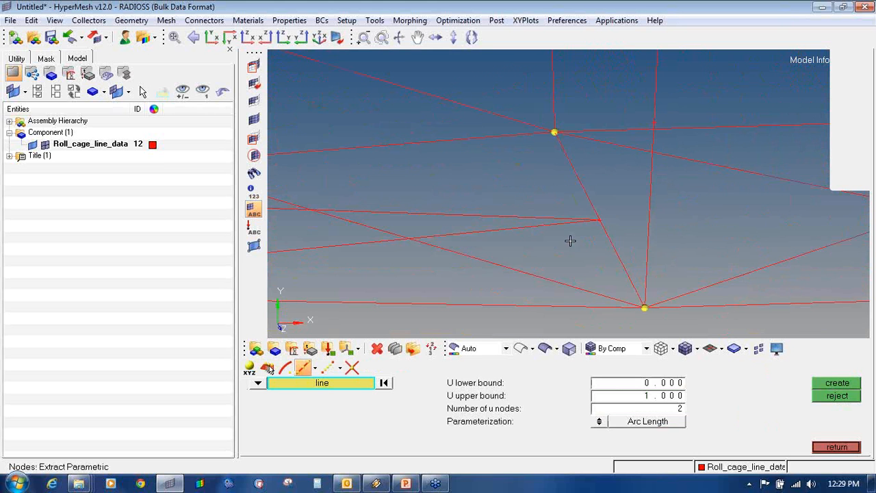
click(564, 227)
middle_click(563, 226)
click(560, 215)
middle_click(560, 216)
- Replace the straight diagonal with a line from bottom junction through middle node to upper junction
key(F2)
click(595, 236)
middle_click(596, 237)
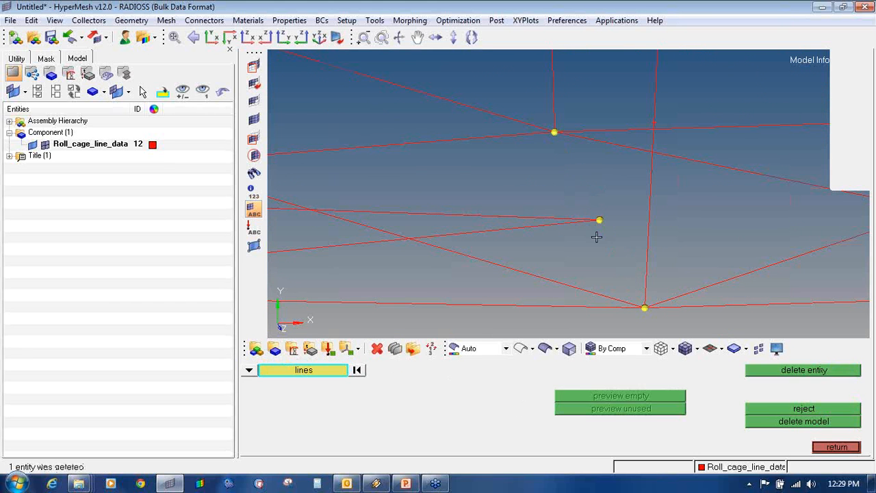
key(Escape)
click(644, 308)
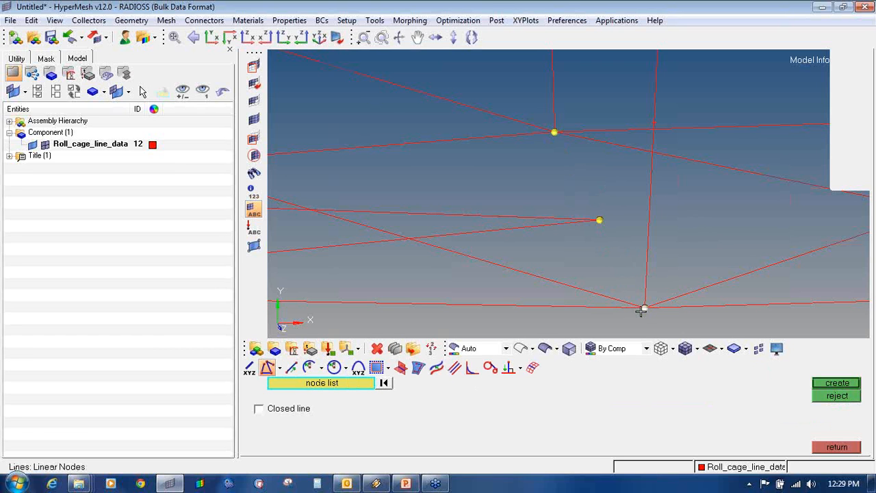
click(599, 219)
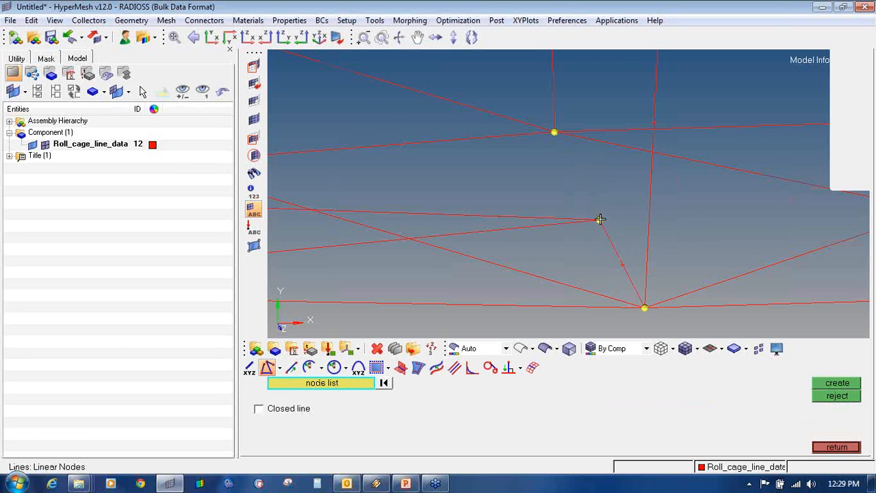
click(554, 132)
middle_click(573, 180)
- Clear all the temporary nodes and reframe the roll cage
key(shift+F2)
click(824, 409)
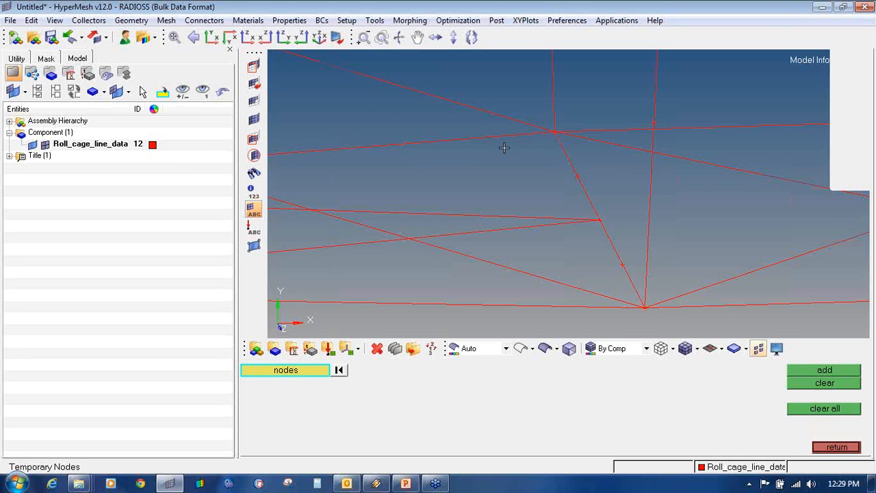
ctrl+right_drag(504, 148, 507, 217)
ctrl+scroll(507, 217, down, 5)
ctrl+drag(555, 226, 554, 219)
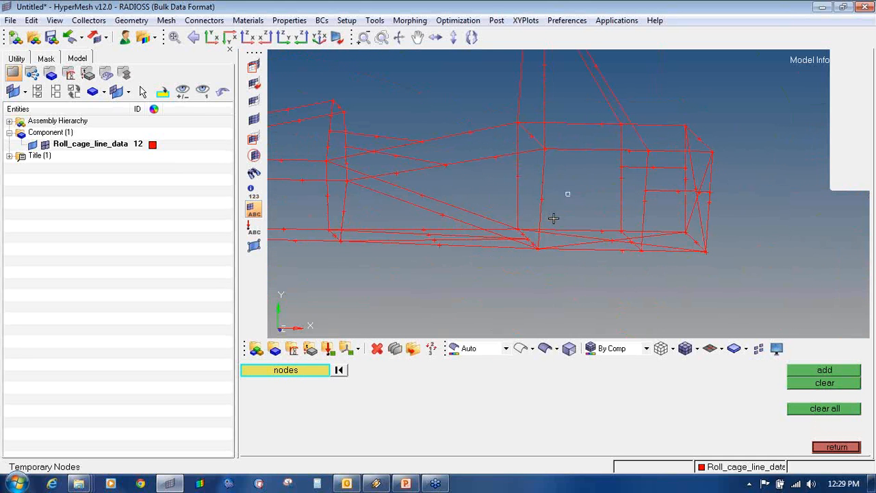
- In the Delete panel, pick the diagonal, side and upper lines meeting at the upright's node
key(F2)
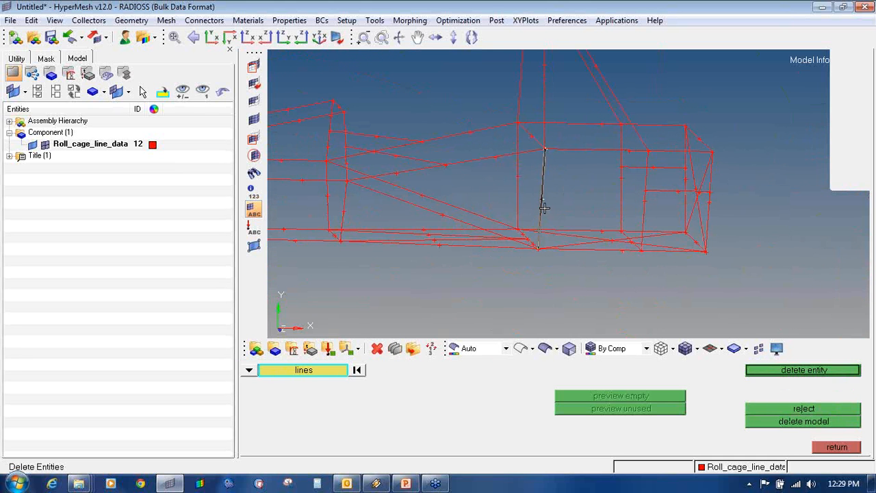
ctrl+drag(517, 163, 522, 164)
ctrl+scroll(529, 149, up, 4)
click(578, 145)
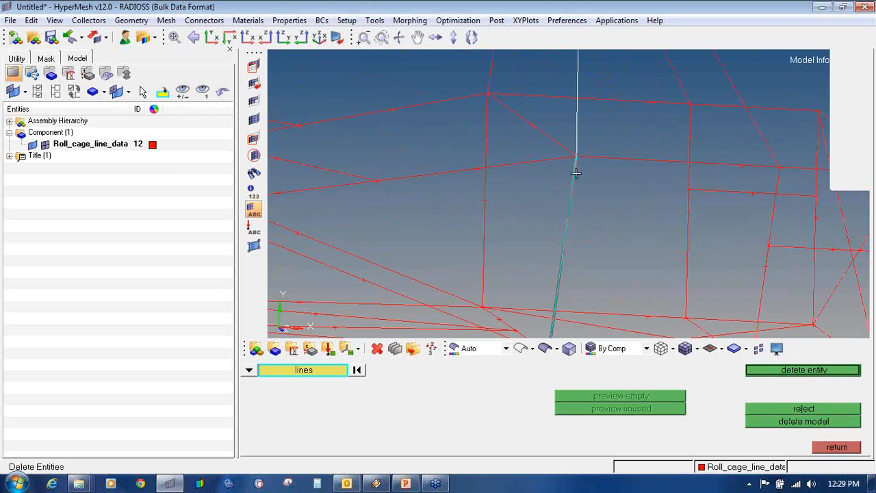
click(577, 170)
right_click(573, 141)
right_click(575, 176)
click(559, 147)
click(554, 155)
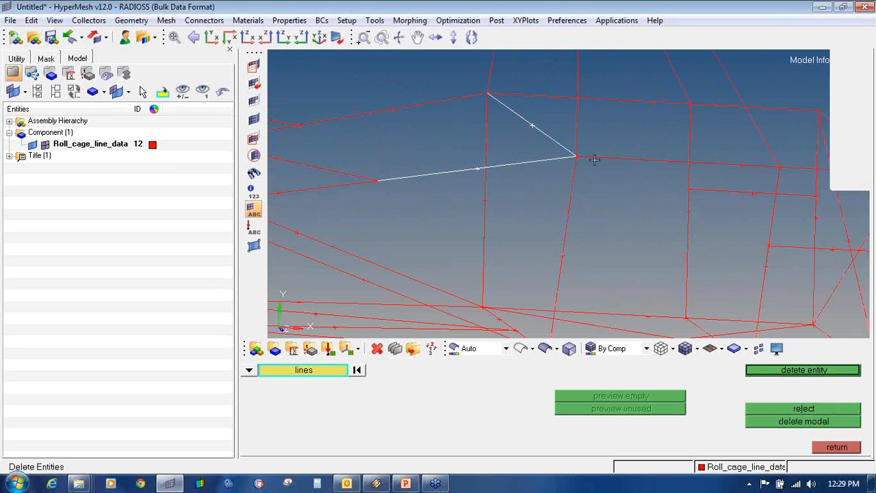
click(594, 161)
click(578, 177)
click(576, 151)
- Add the left node's lines and the hoop's diagonal, cross and curved lines to the selection
ctrl+right_drag(512, 141, 526, 193)
click(502, 171)
click(476, 152)
click(513, 145)
click(506, 129)
ctrl+scroll(499, 122, down, 4)
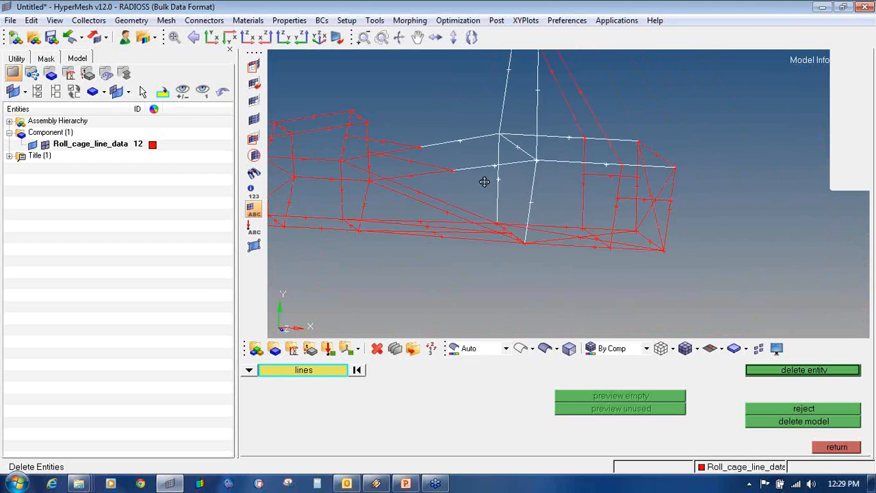
ctrl+drag(485, 183, 523, 186)
ctrl+right_drag(502, 90, 517, 180)
ctrl+drag(539, 187, 503, 187)
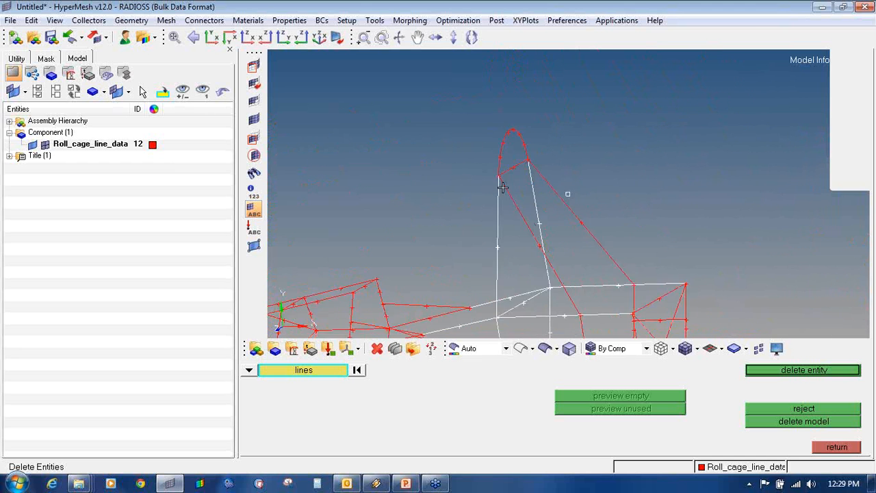
ctrl+scroll(501, 179, up, 4)
click(500, 178)
click(504, 159)
click(494, 150)
click(589, 159)
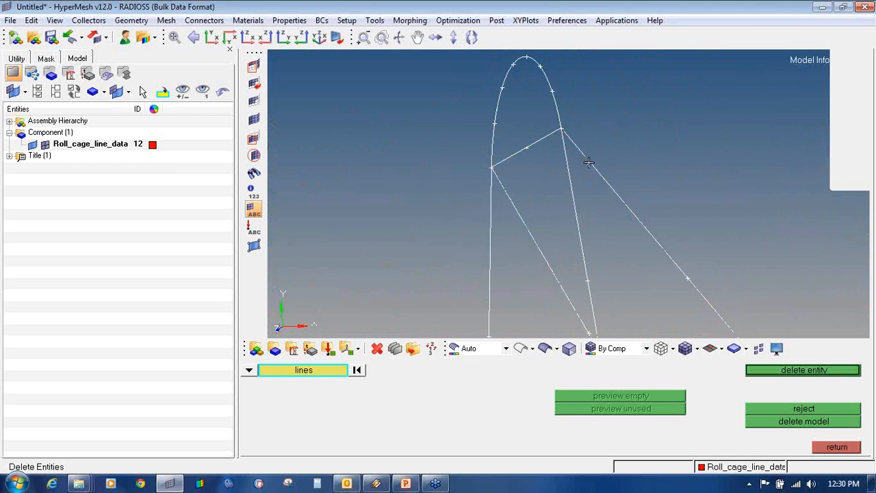
- Deselect the two horizontal lines and area-deselect the remaining picked lines
ctrl+scroll(589, 158, down, 4)
ctrl+right_drag(597, 241, 521, 138)
ctrl+drag(546, 169, 568, 175)
right_click(542, 205)
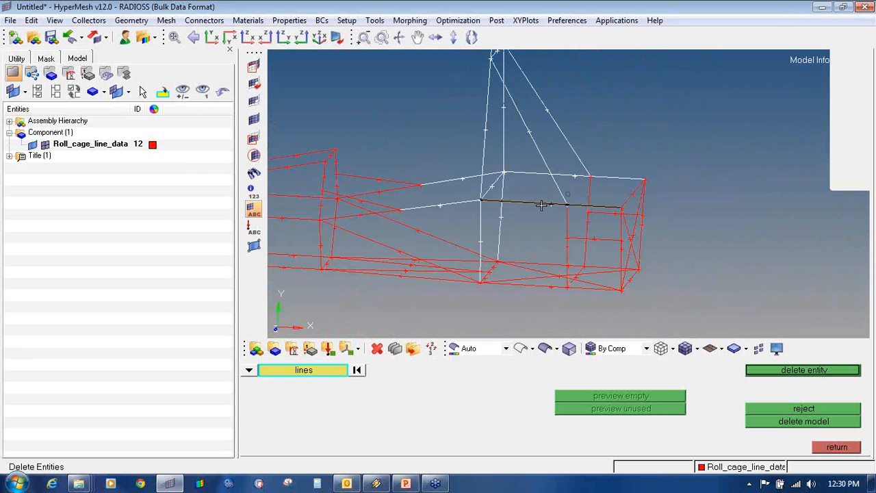
right_click(536, 171)
shift+right_drag(593, 264, 394, 95)
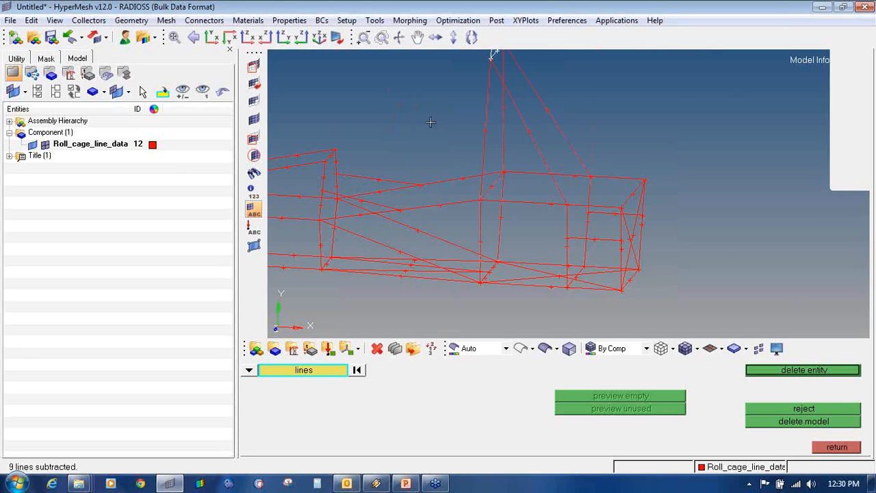
ctrl+right_drag(446, 130, 431, 198)
shift+right_drag(505, 156, 411, 71)
ctrl+scroll(459, 175, down, 4)
ctrl+drag(493, 238, 486, 232)
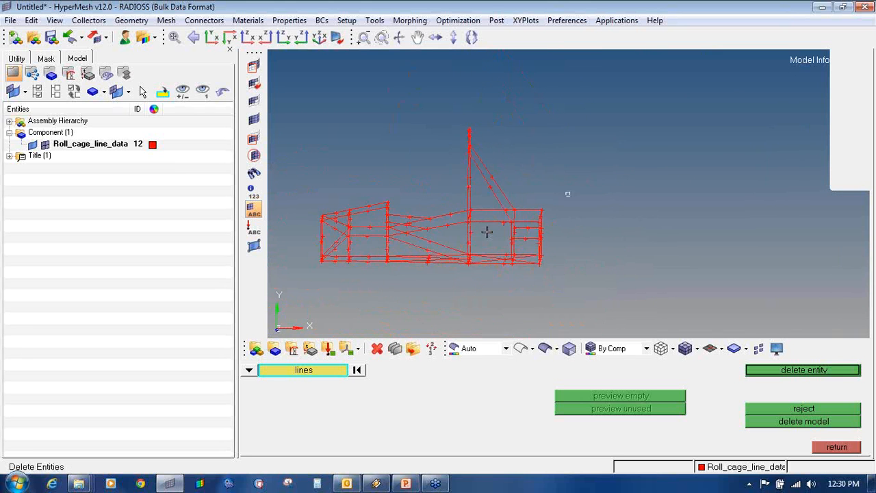
ctrl+scroll(486, 231, up, 6)
- Pick the lower and upper horizontal lines, a vertical bar and the diagonal brace
click(502, 214)
click(497, 172)
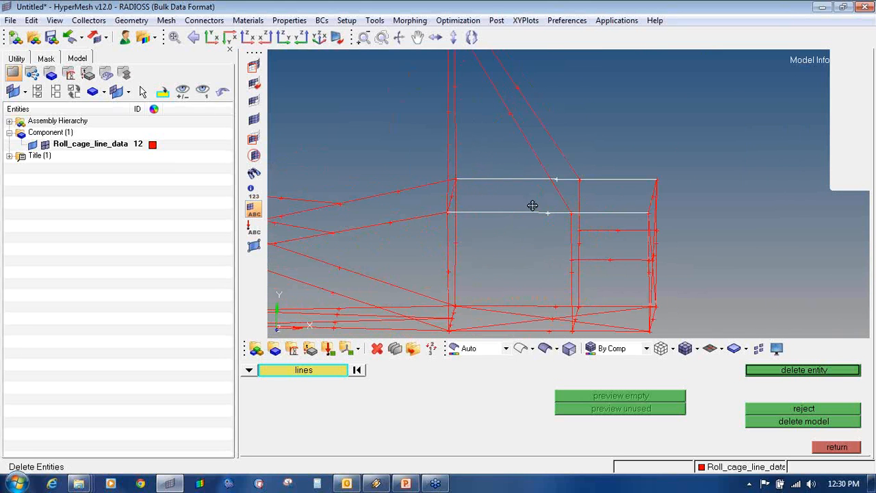
ctrl+drag(532, 206, 504, 212)
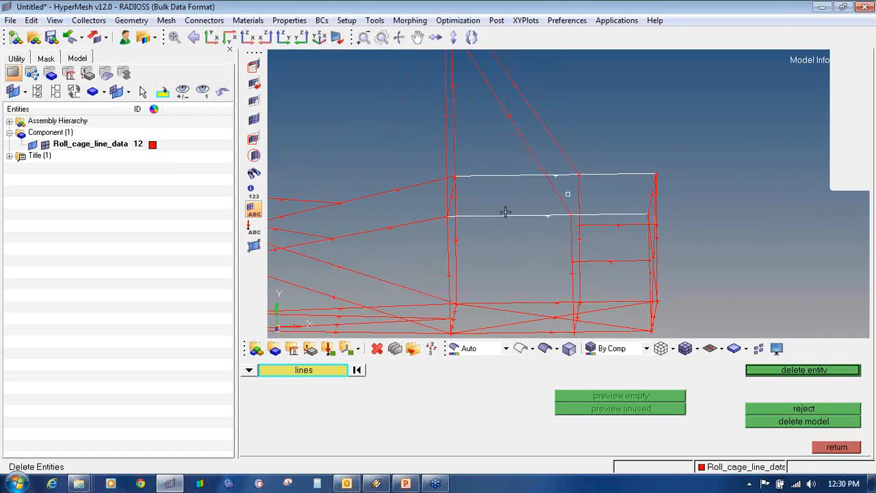
click(574, 234)
ctrl+scroll(568, 227, up, 5)
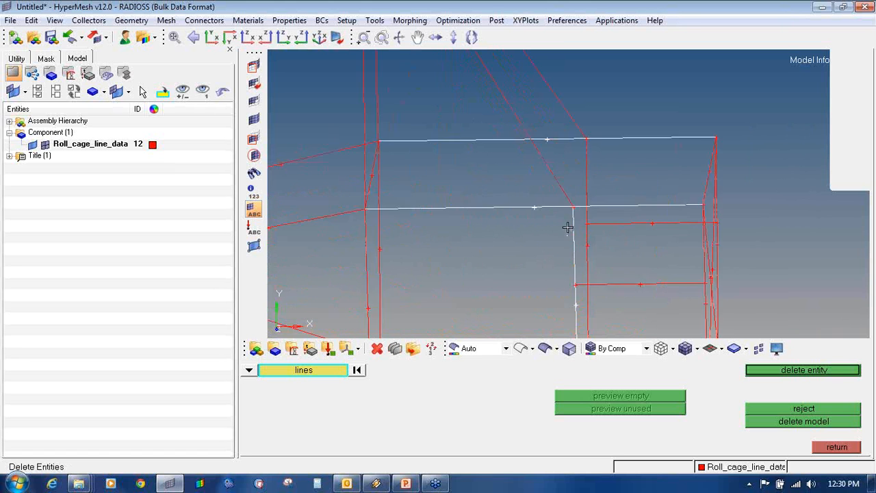
ctrl+scroll(578, 189, up, 4)
ctrl+right_drag(582, 137, 584, 174)
ctrl+scroll(583, 175, up, 4)
click(545, 125)
- Unselect the middle and top horizontal lines, vertical line and diagonal brace so none are deleted
ctrl+right_drag(557, 147, 559, 168)
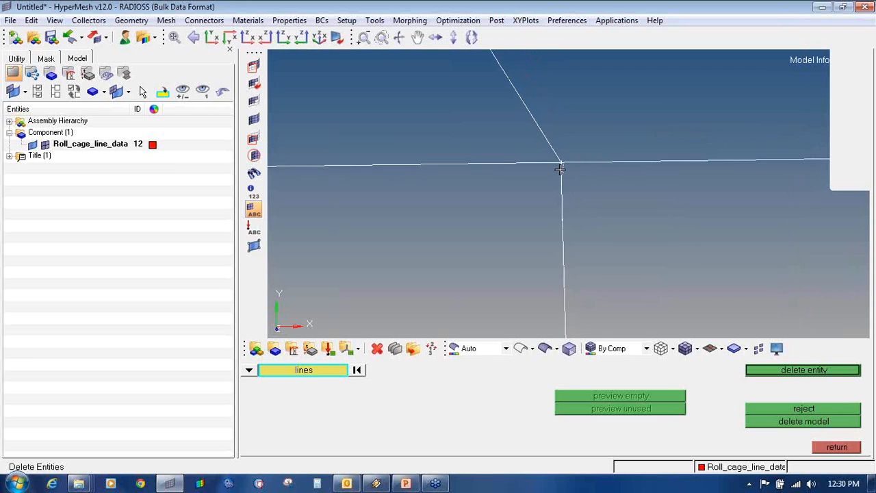
ctrl+scroll(560, 170, down, 7)
ctrl+scroll(533, 181, down, 7)
right_click(519, 180)
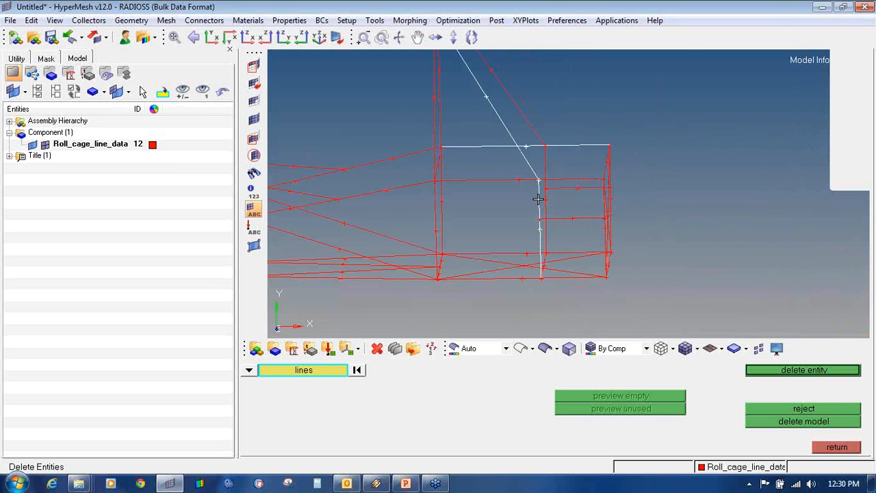
right_click(538, 200)
right_click(543, 145)
right_click(530, 163)
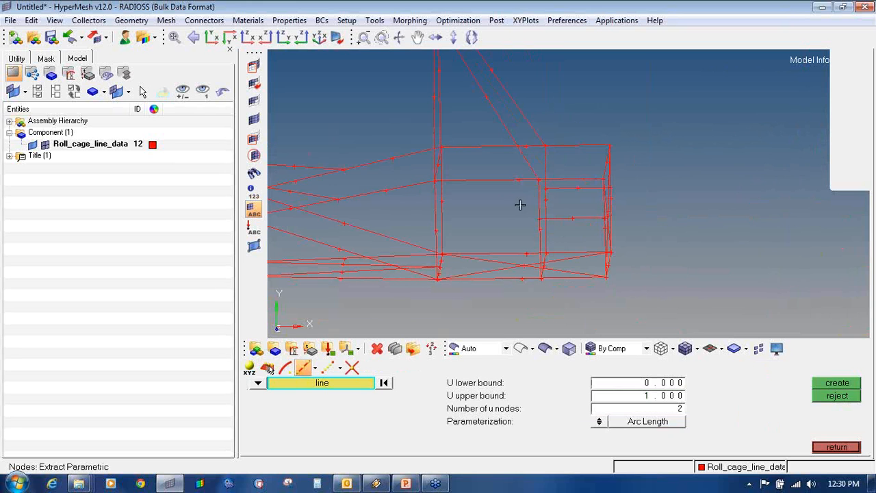
- Extract end nodes on the middle and top horizontal lines, two vertical lines and the diagonal brace
click(508, 181)
middle_click(517, 203)
click(537, 204)
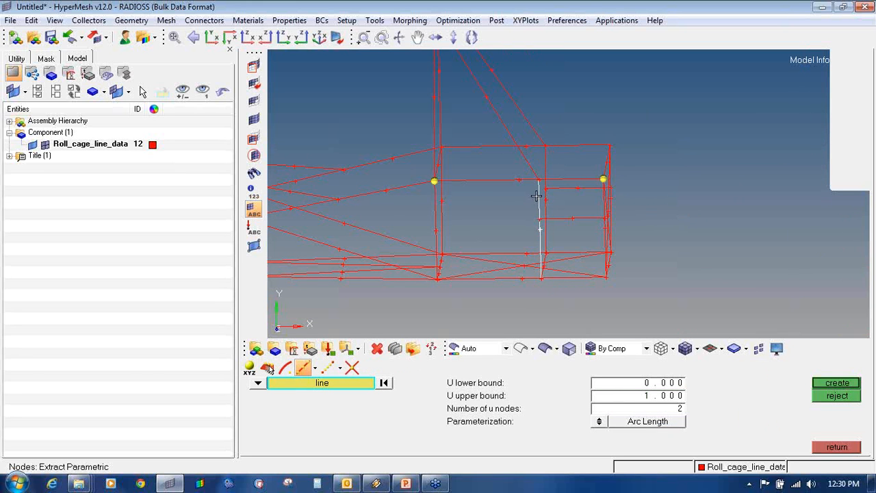
middle_click(537, 203)
click(565, 145)
middle_click(559, 148)
click(546, 164)
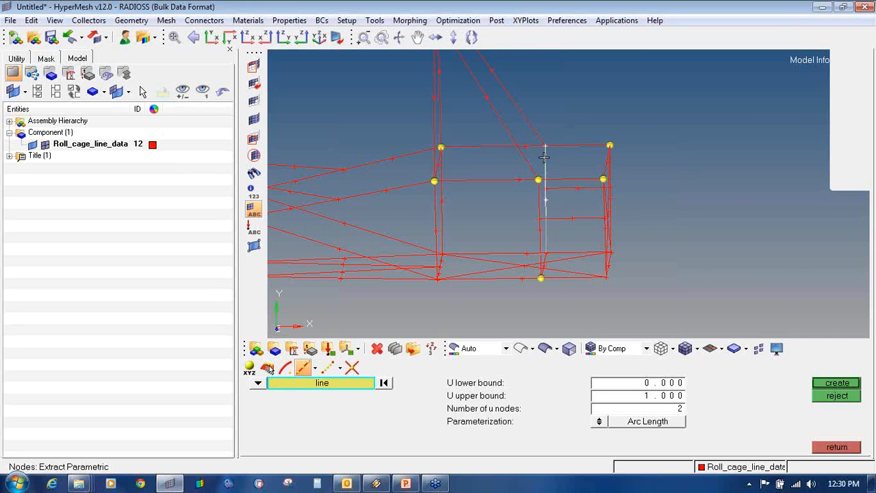
middle_click(545, 164)
click(540, 141)
middle_click(542, 144)
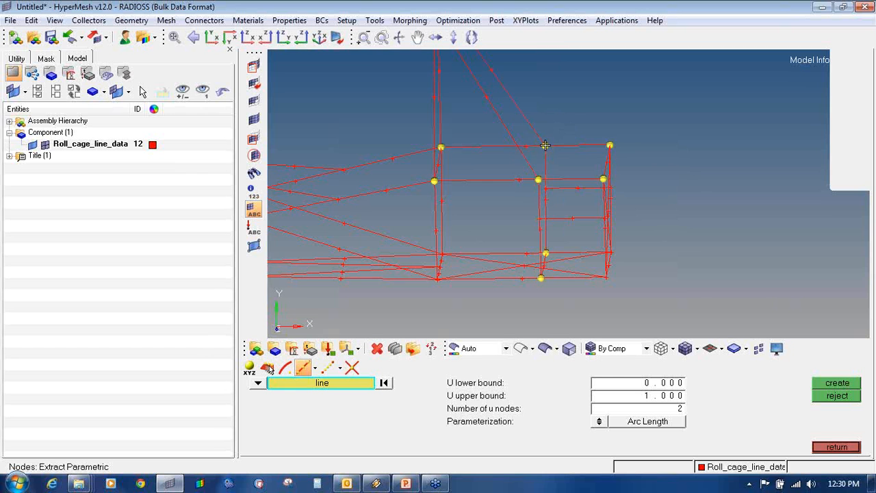
scroll(542, 147, up, 5)
scroll(541, 159, up, 3)
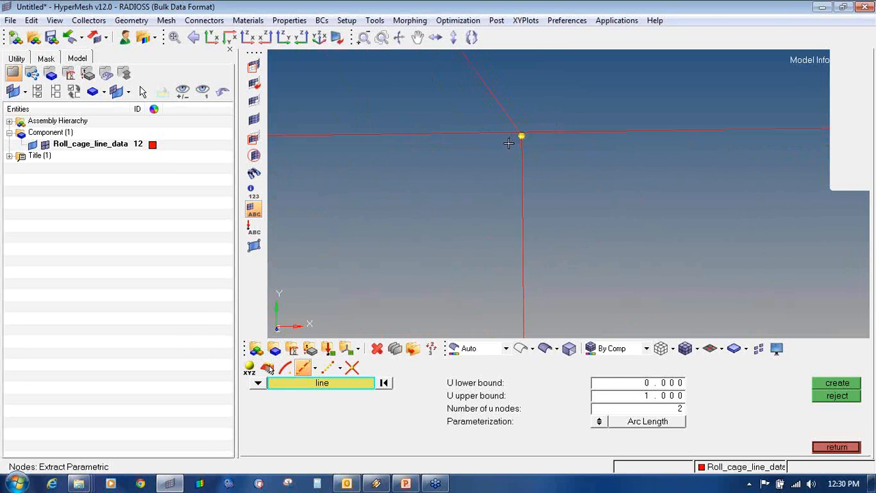
scroll(508, 142, up, 3)
scroll(536, 134, up, 3)
scroll(538, 157, down, 4)
scroll(538, 157, down, 6)
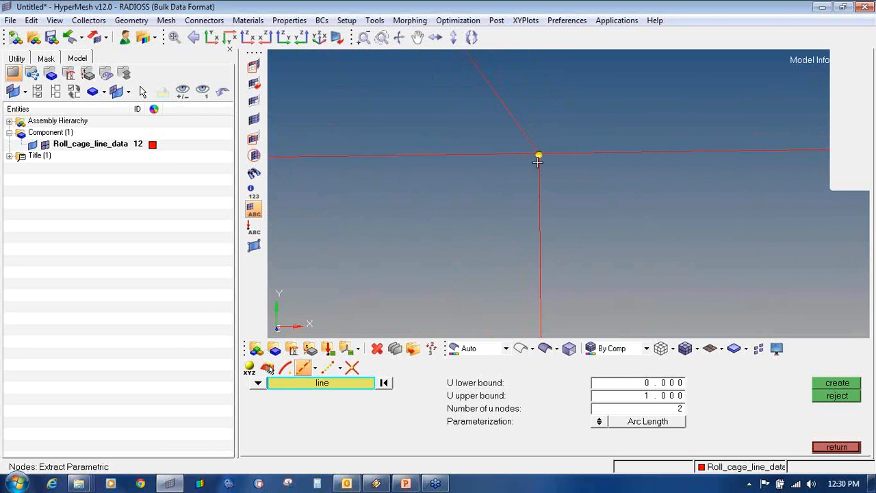
scroll(514, 184, up, 2)
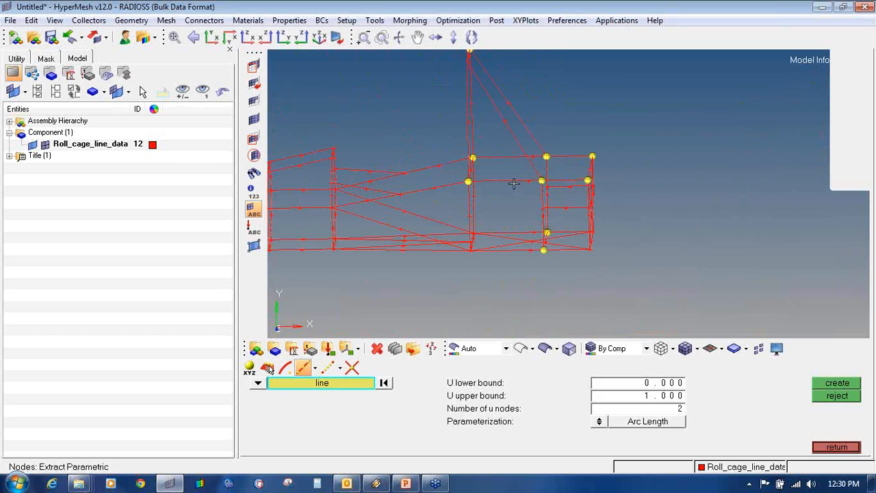
- Delete the old top horizontal bar and one other rear line
key(F2)
click(512, 182)
middle_click(507, 168)
click(502, 159)
middle_click(500, 160)
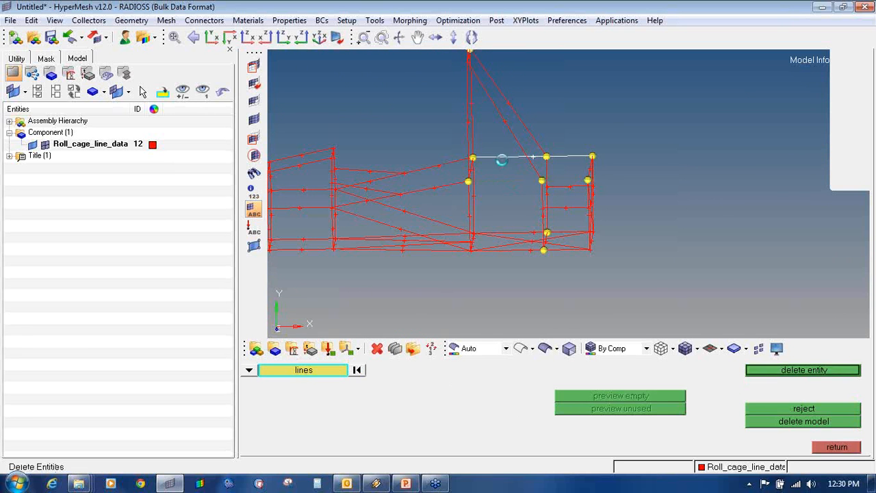
scroll(499, 176, up, 5)
- Draw linear lines joining the new nodes along the middle row and the top row
key(Escape)
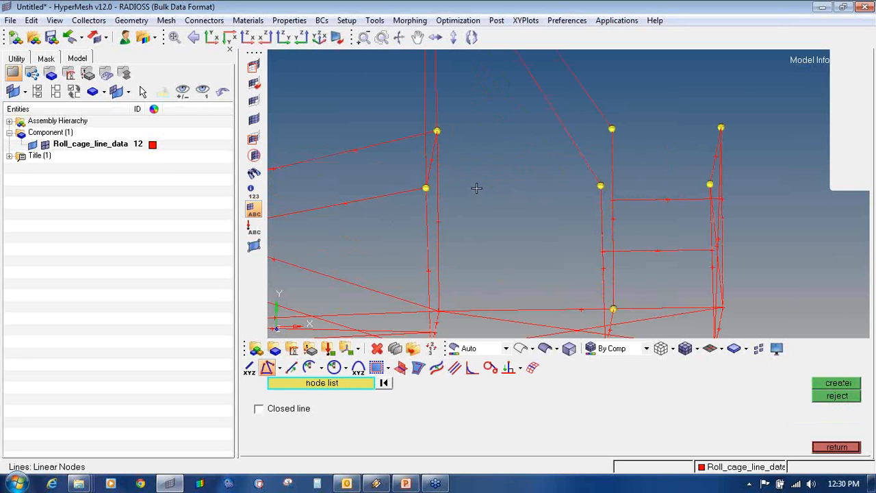
click(426, 188)
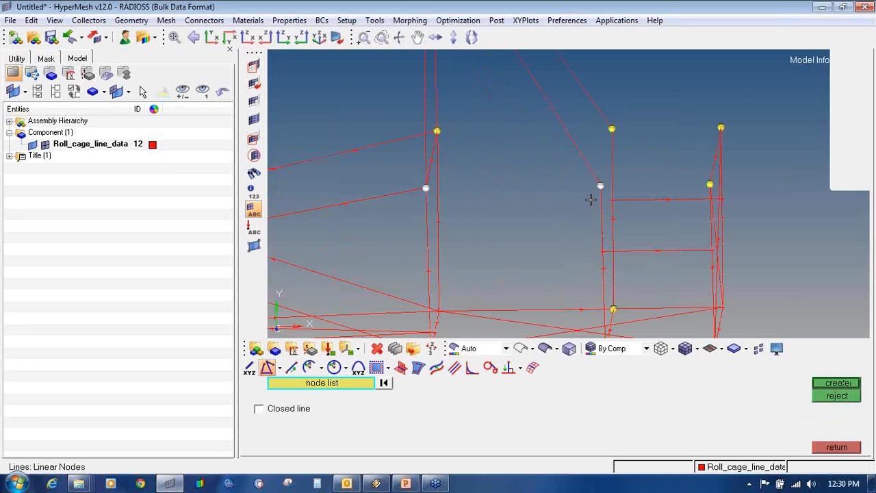
middle_click(602, 187)
click(709, 185)
middle_click(676, 188)
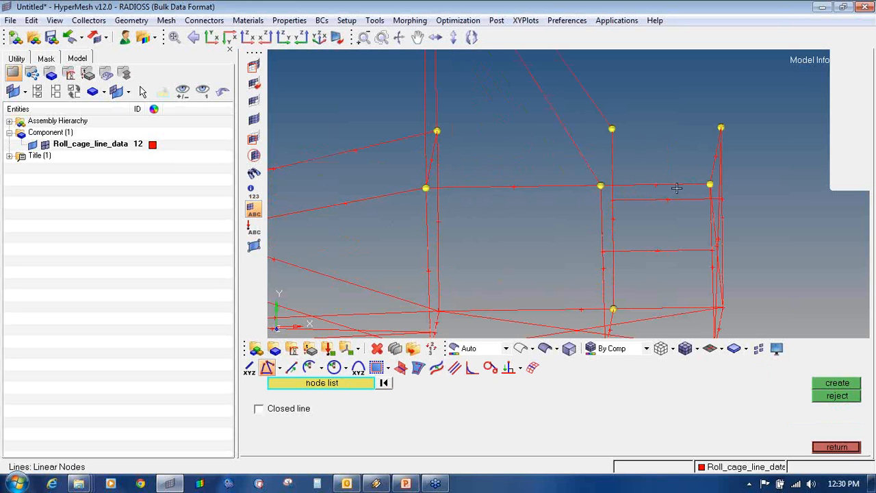
click(438, 131)
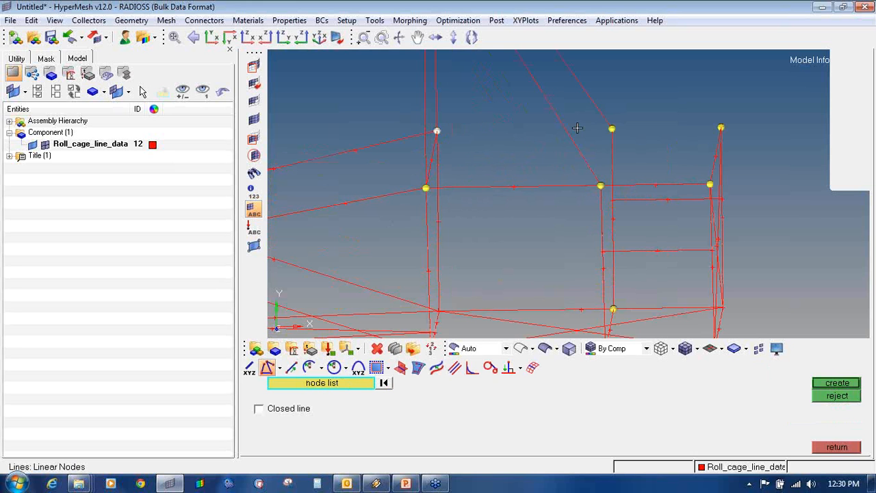
middle_click(619, 130)
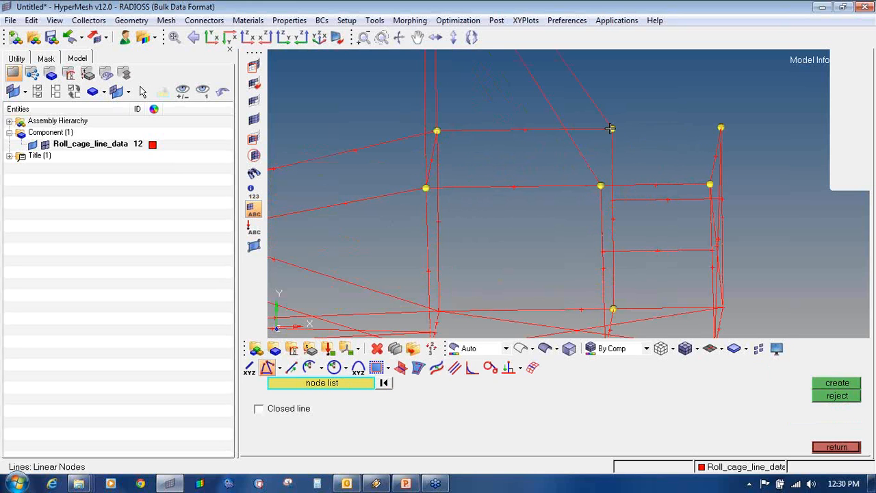
middle_click(684, 132)
ctrl+scroll(661, 117, down, 4)
ctrl+drag(678, 152, 660, 154)
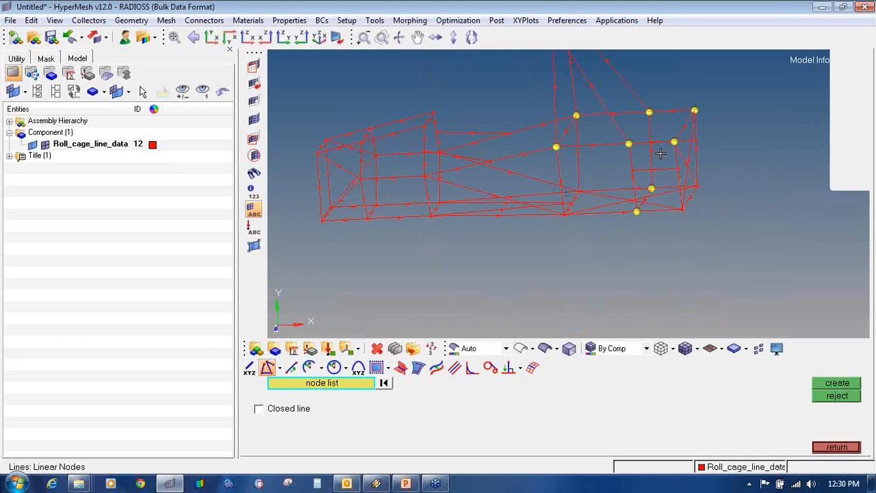
- Clear all temporary nodes from the roll cage
key(shift+F2)
click(831, 409)
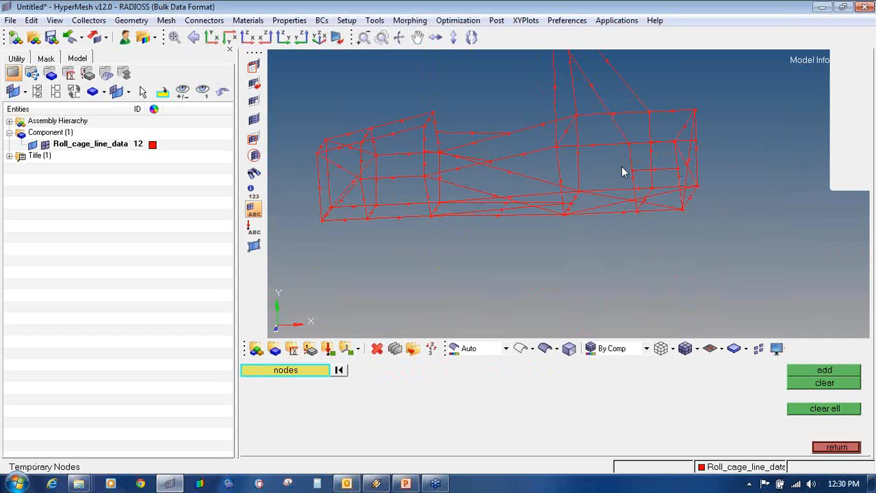
ctrl+drag(623, 172, 637, 161)
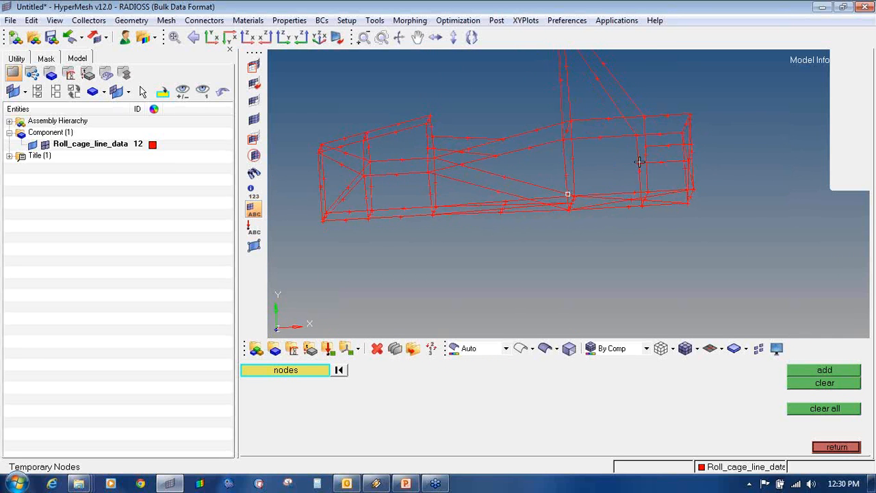
ctrl+scroll(638, 162, up, 3)
- In Delete, select three vertical bars and the right edge, leaving the two diagonal braces unselected
key(F2)
click(635, 147)
click(655, 137)
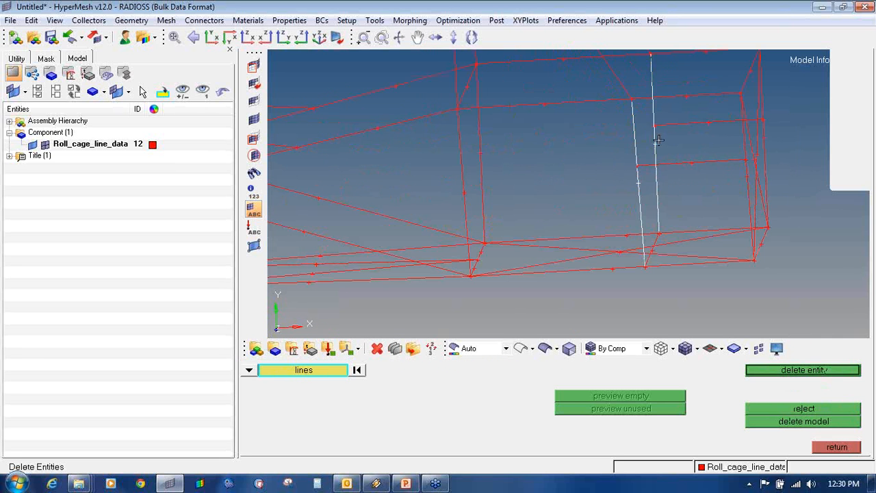
ctrl+scroll(625, 142, down, 3)
ctrl+drag(665, 166, 630, 164)
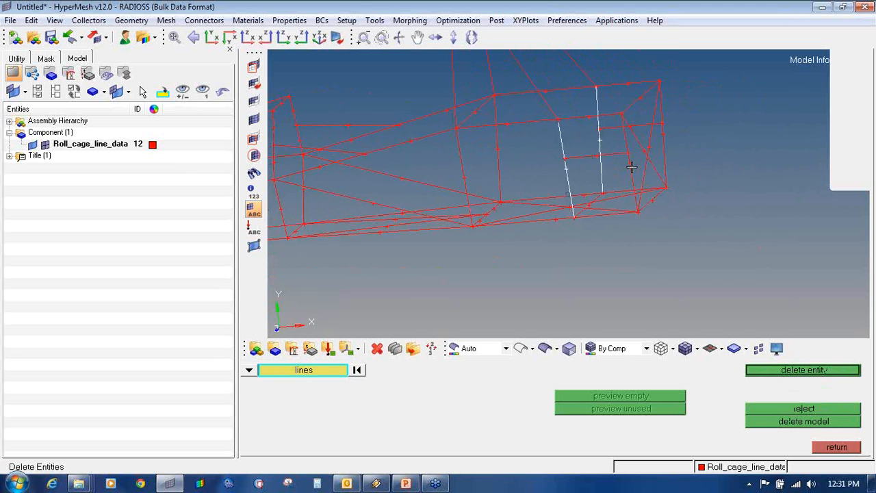
click(630, 164)
ctrl+drag(671, 139, 610, 145)
click(674, 129)
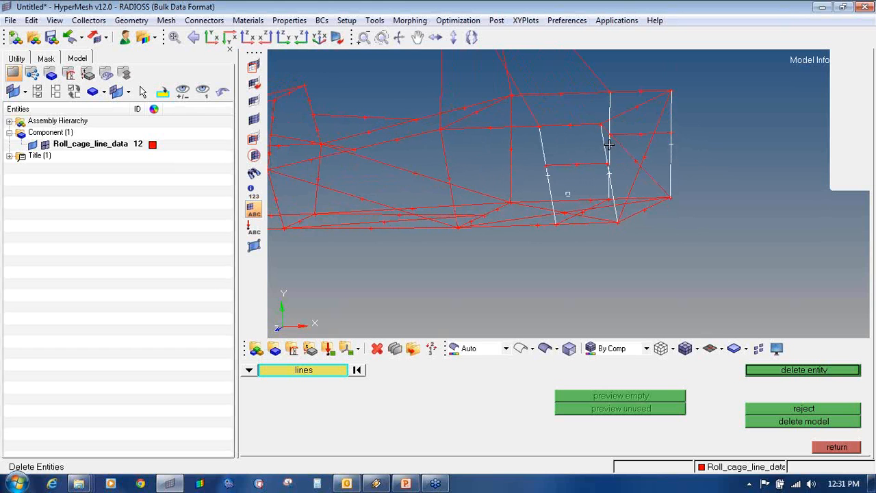
click(630, 156)
click(642, 168)
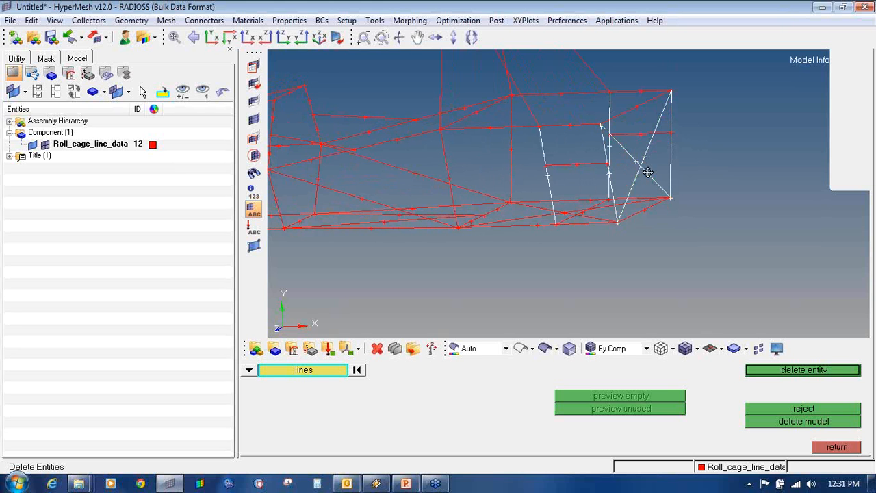
ctrl+drag(667, 229, 584, 191)
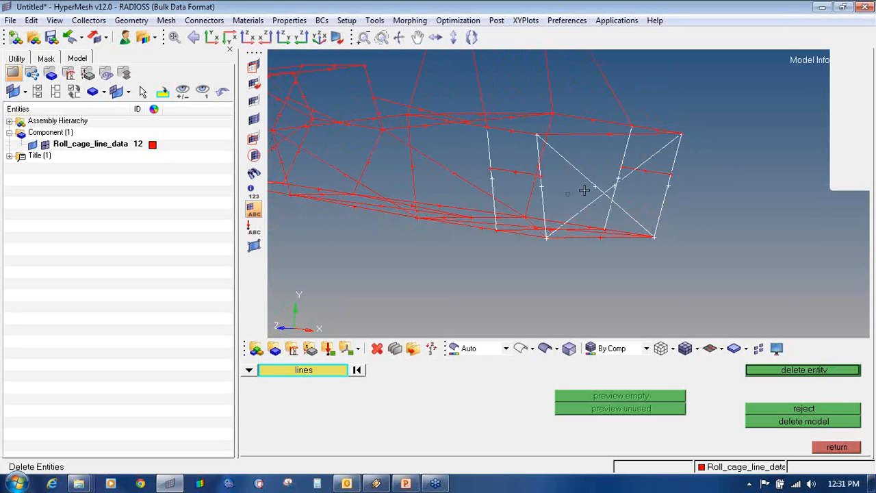
right_click(606, 192)
right_click(595, 199)
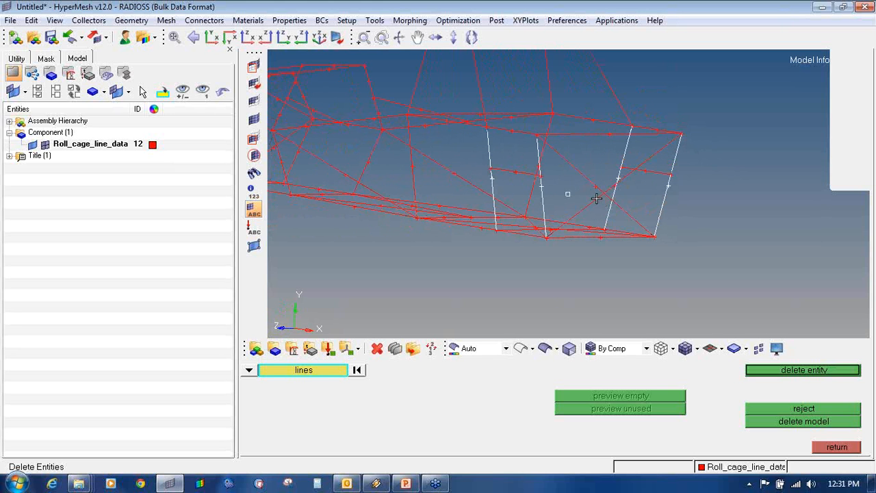
ctrl+drag(669, 190, 552, 198)
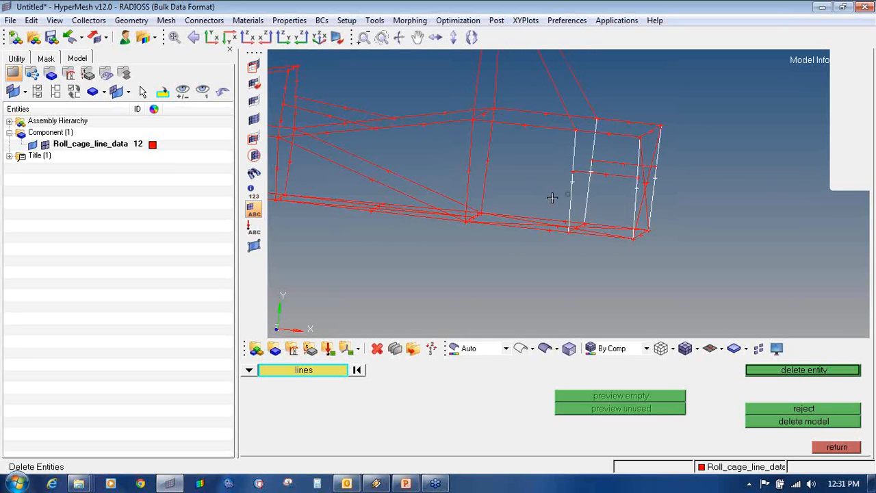
- Extract end nodes on four vertical lines and two horizontal lines of the rear bay
key(F8)
click(571, 185)
middle_click(619, 199)
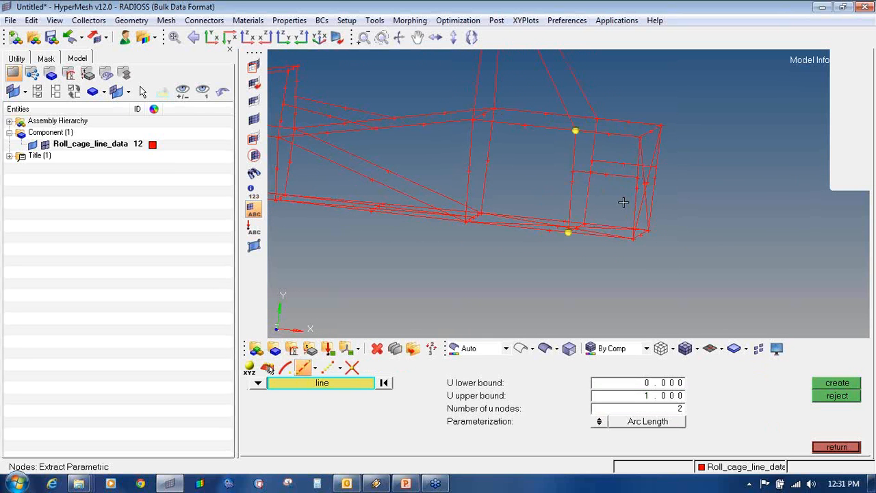
click(636, 200)
middle_click(632, 201)
ctrl+drag(633, 194, 654, 172)
click(667, 172)
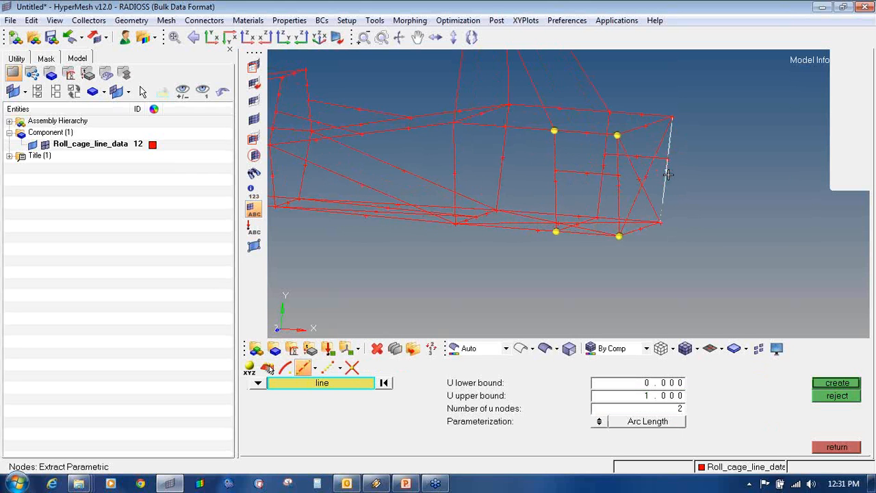
middle_click(664, 171)
mouse_move(588, 161)
ctrl+mouse_down()
mouse_move(611, 163)
mouse_move(598, 148)
ctrl+mouse_up()
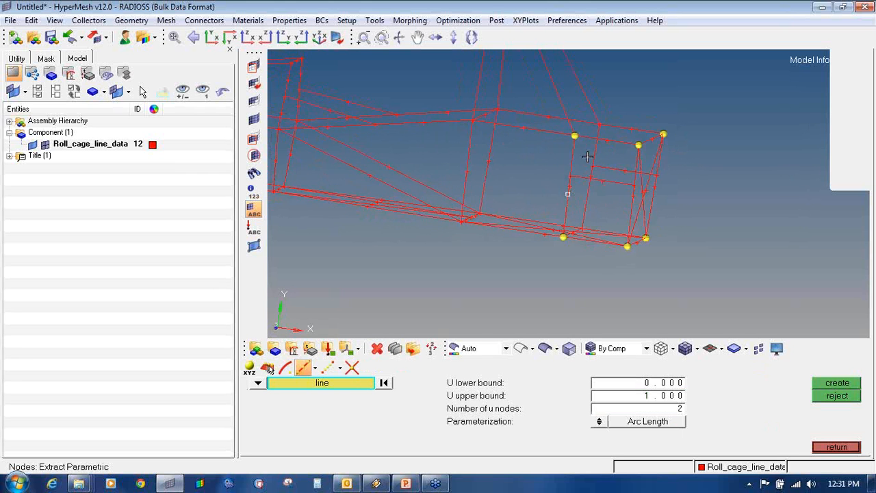
ctrl+scroll(588, 155, up, 2)
click(597, 154)
middle_click(597, 159)
click(596, 182)
middle_click(602, 183)
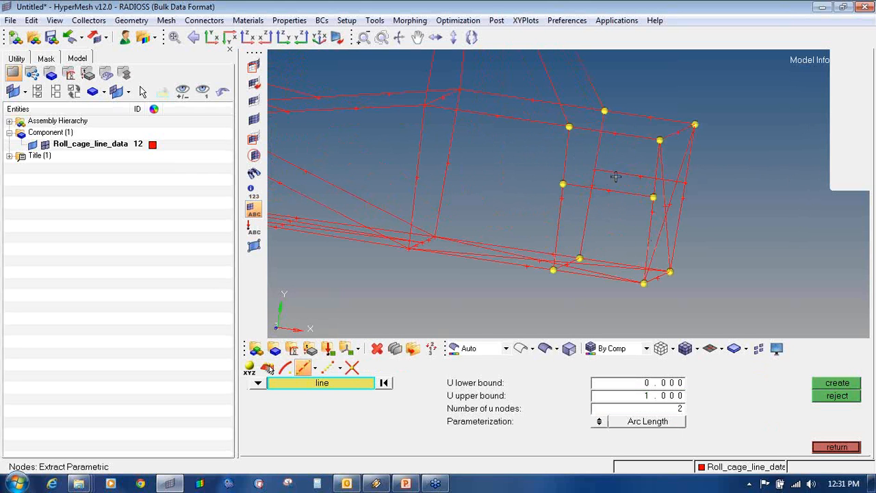
click(616, 176)
middle_click(619, 176)
ctrl+drag(620, 175, 609, 177)
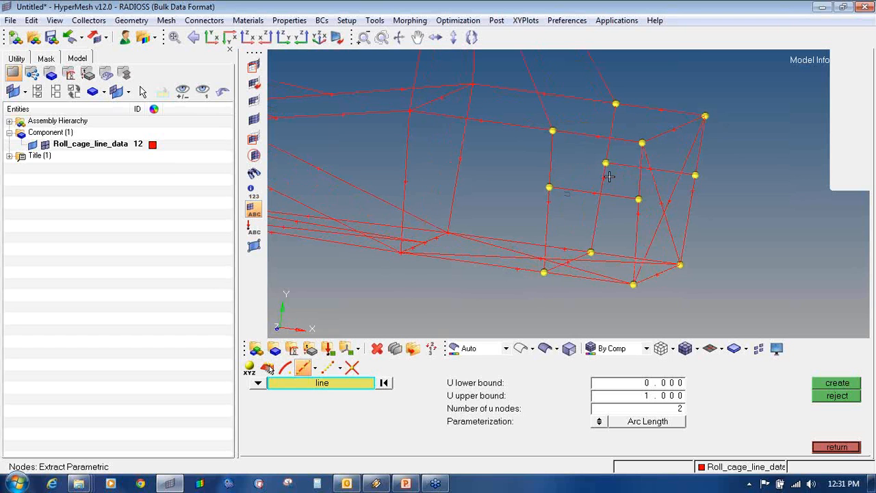
- Return to Delete and pick two vertical lines for removal
key(F2)
click(551, 157)
click(608, 144)
- Delete the third and right-hand vertical lines of the rear bay
click(639, 218)
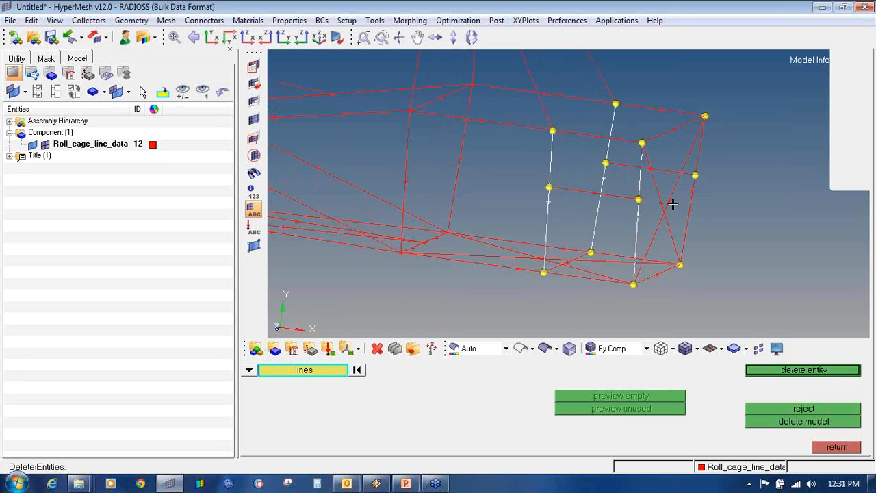
click(697, 172)
middle_click(703, 190)
key(Escape)
key(Escape)
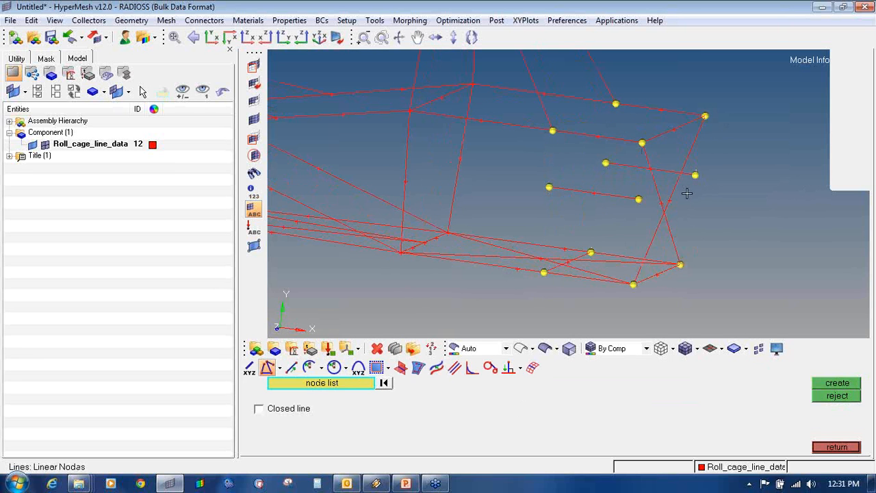
- Redraw the first two vertical tubes as straight lines through their top, middle and bottom nodes
click(566, 144)
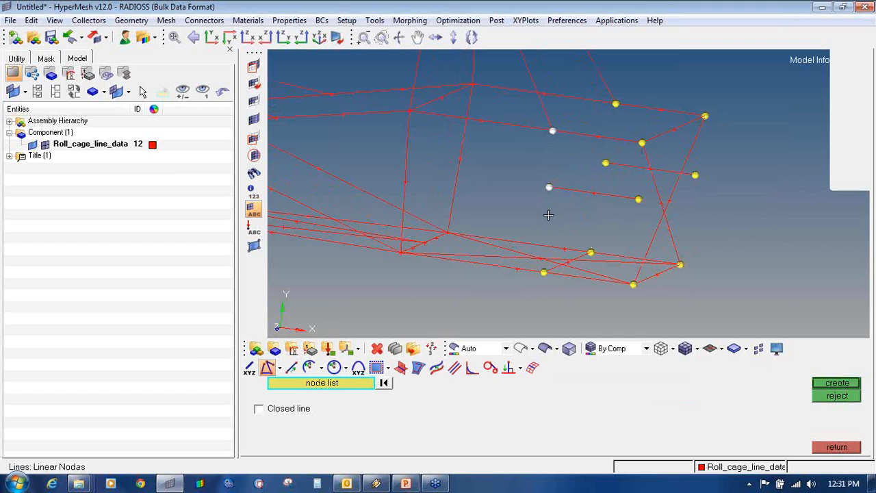
middle_click(549, 188)
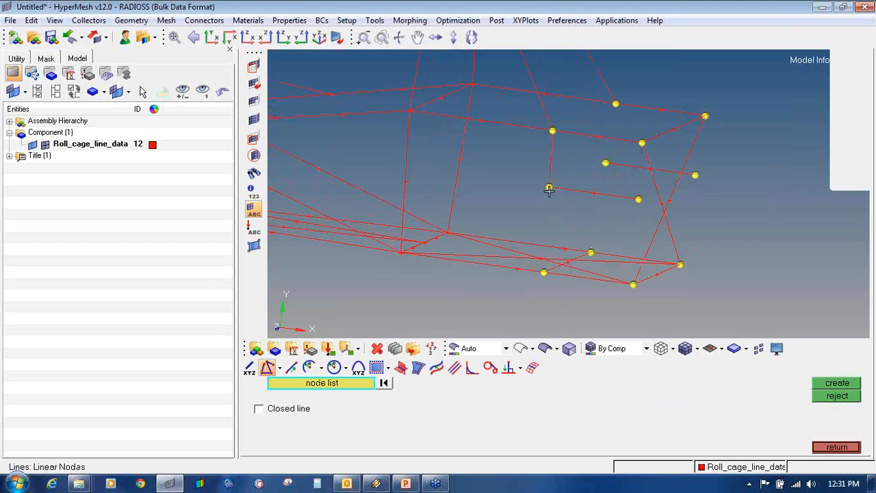
click(545, 274)
middle_click(544, 274)
click(640, 146)
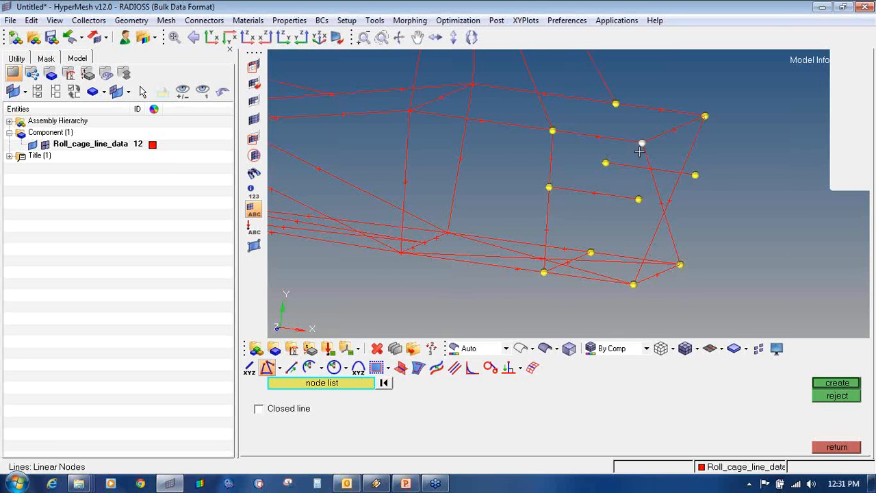
middle_click(641, 209)
middle_click(636, 280)
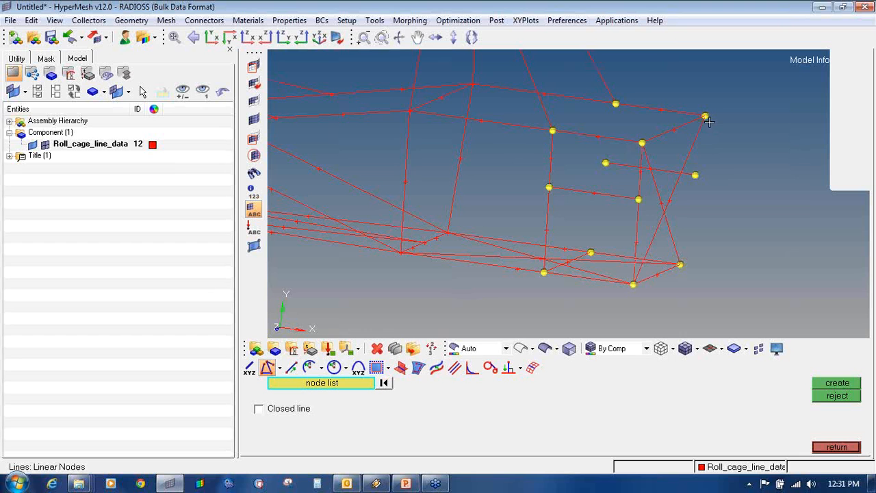
- Redraw the top-right corner and last vertical members as node-to-node linear lines
click(705, 116)
middle_click(699, 178)
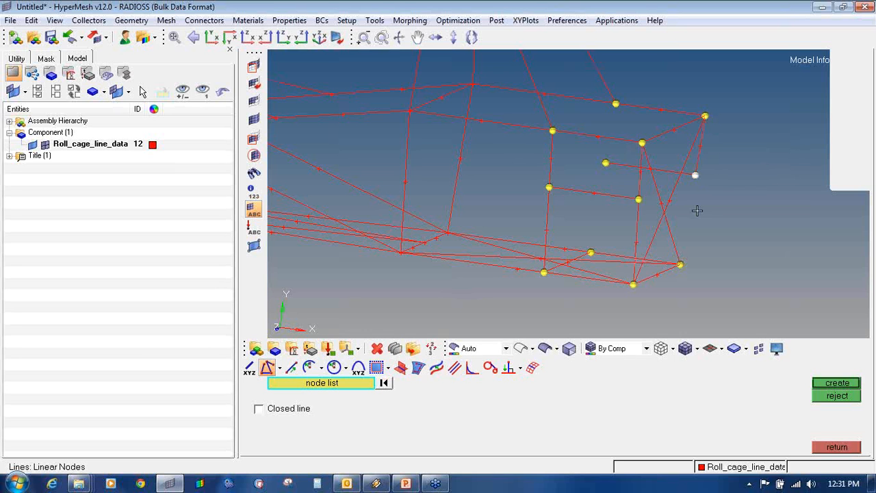
middle_click(684, 247)
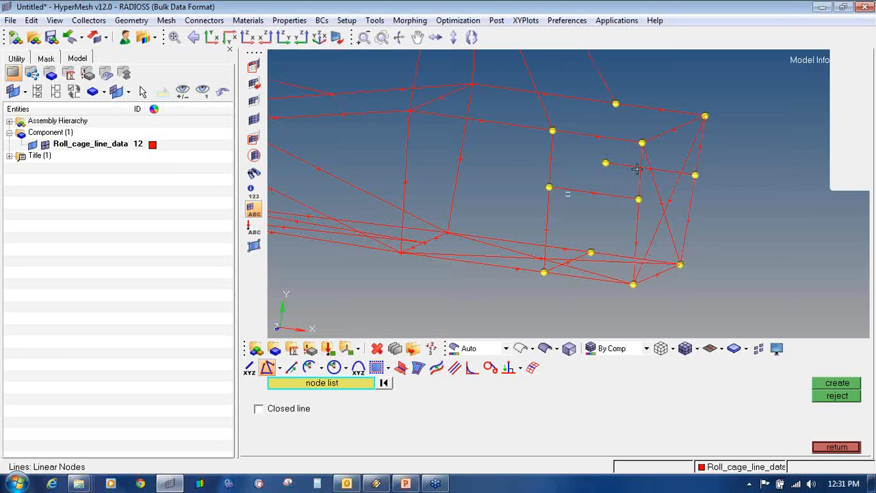
ctrl+drag(568, 192, 575, 176)
click(599, 115)
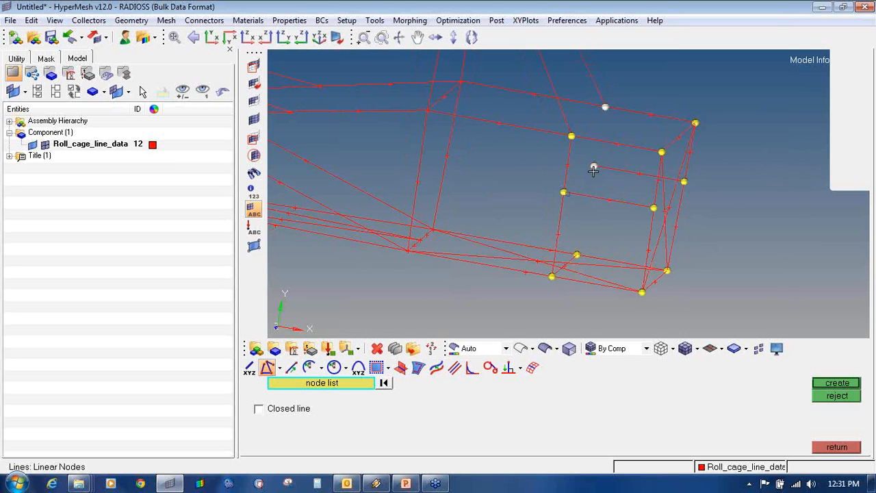
middle_click(593, 170)
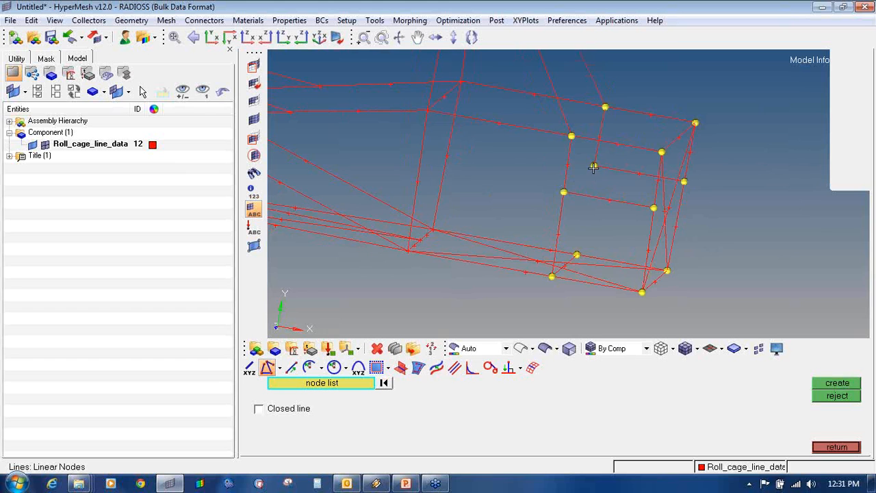
middle_click(582, 250)
ctrl+scroll(591, 235, down, 2)
ctrl+drag(646, 229, 602, 226)
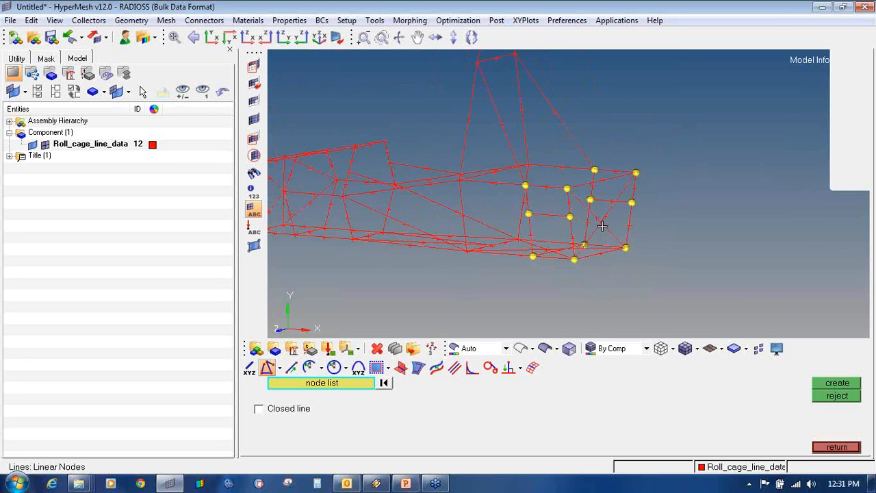
key(shift+F2)
- Clear the temporary nodes and add a node where the two crossed diagonal braces intersect
click(825, 408)
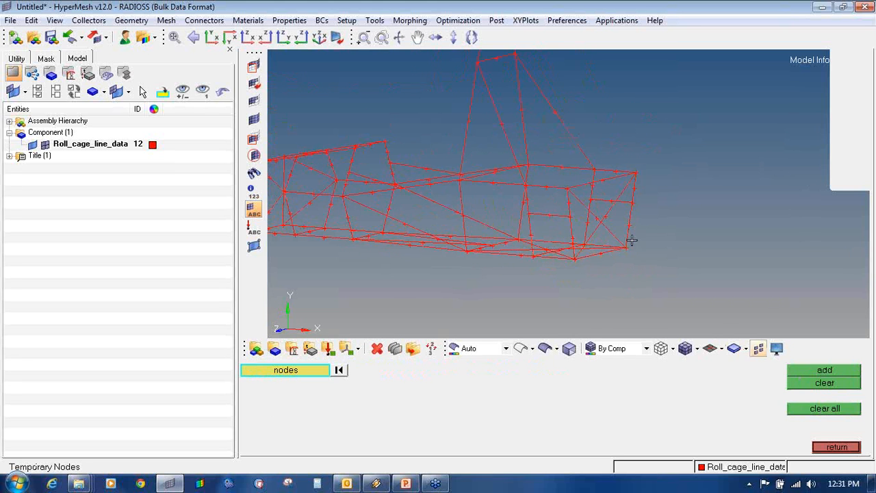
scroll(590, 212, up, 4)
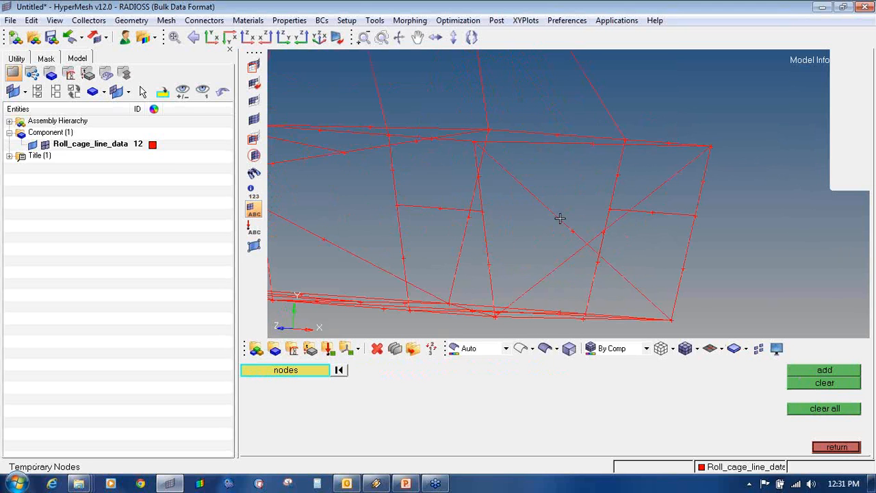
ctrl+drag(551, 215, 549, 187)
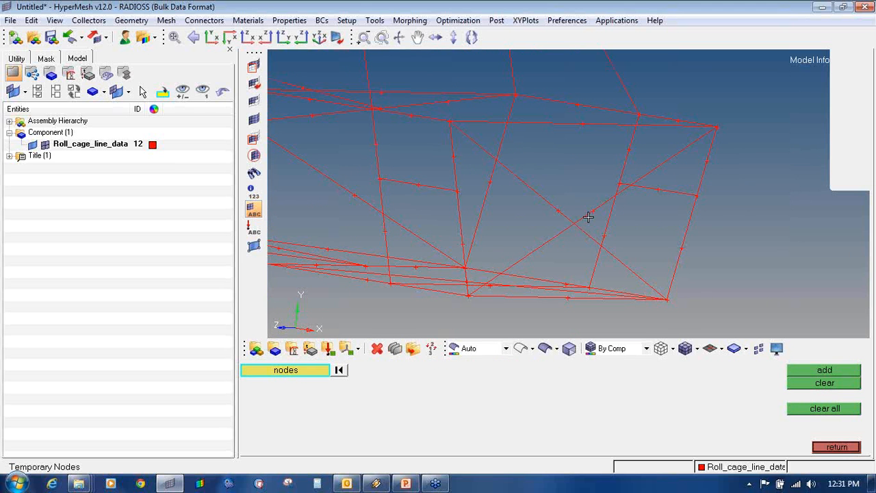
key(F8)
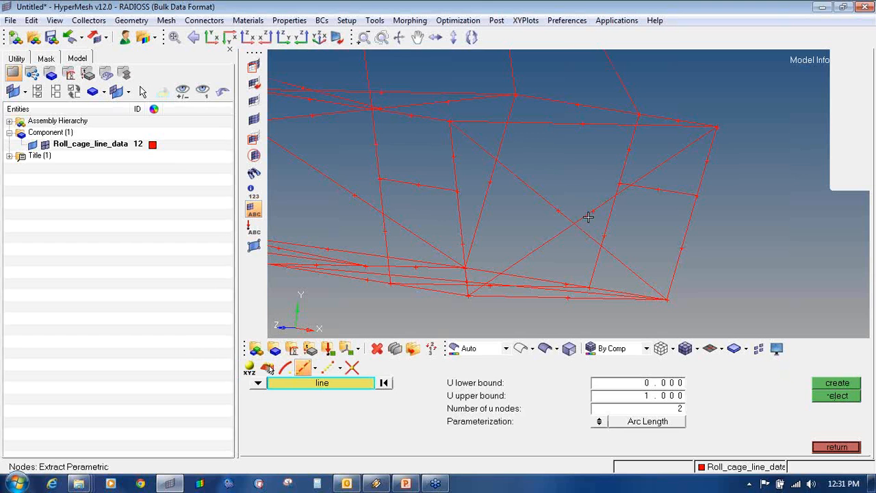
click(353, 368)
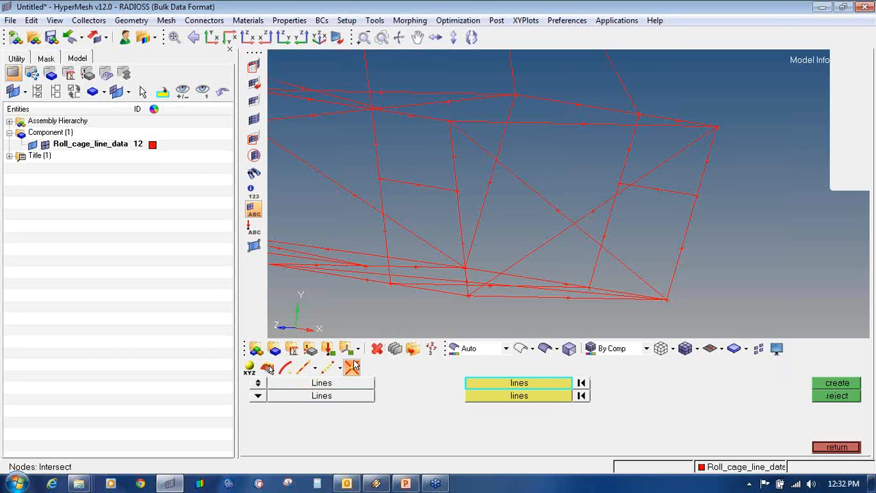
click(556, 204)
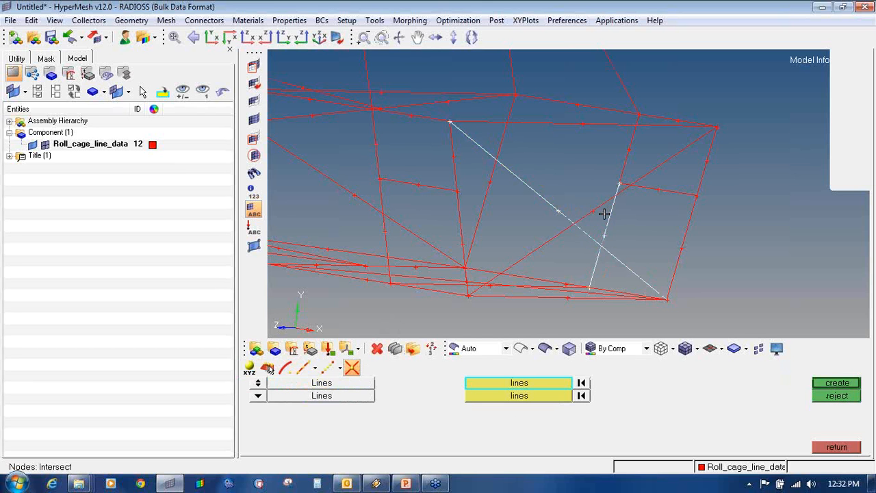
click(531, 399)
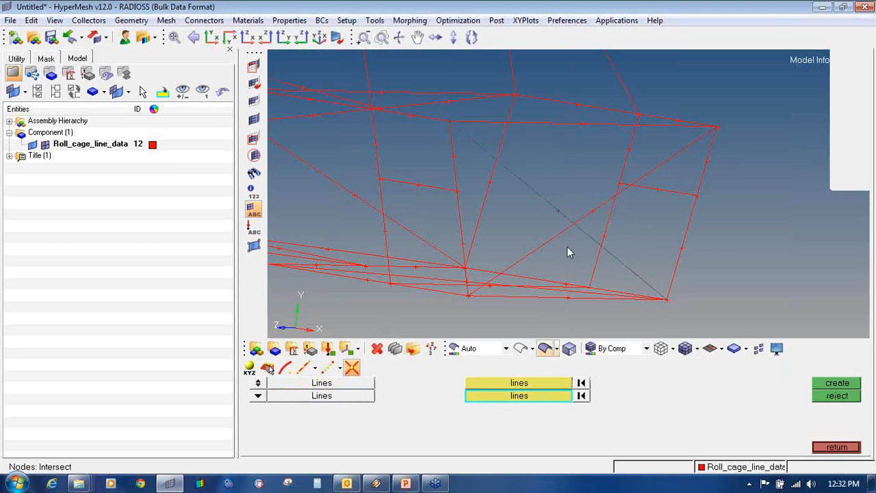
click(586, 219)
click(844, 386)
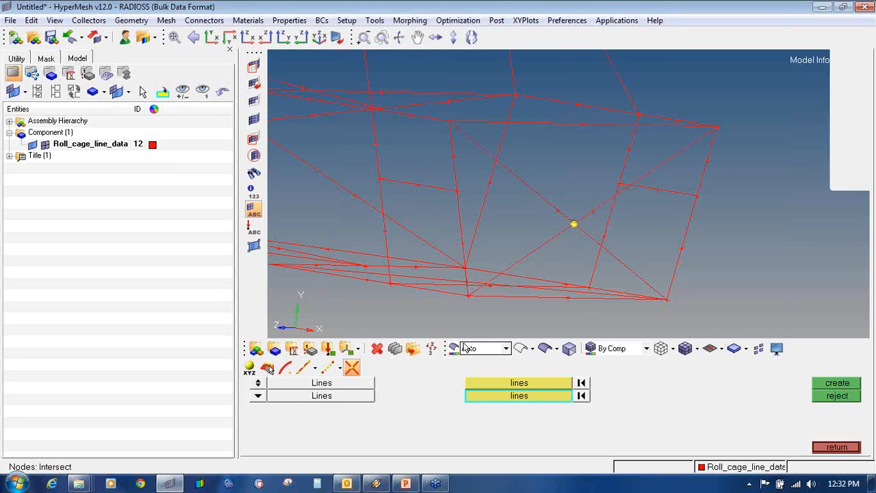
- Switch node creation to Extract Parametric and select the first diagonal brace
click(308, 368)
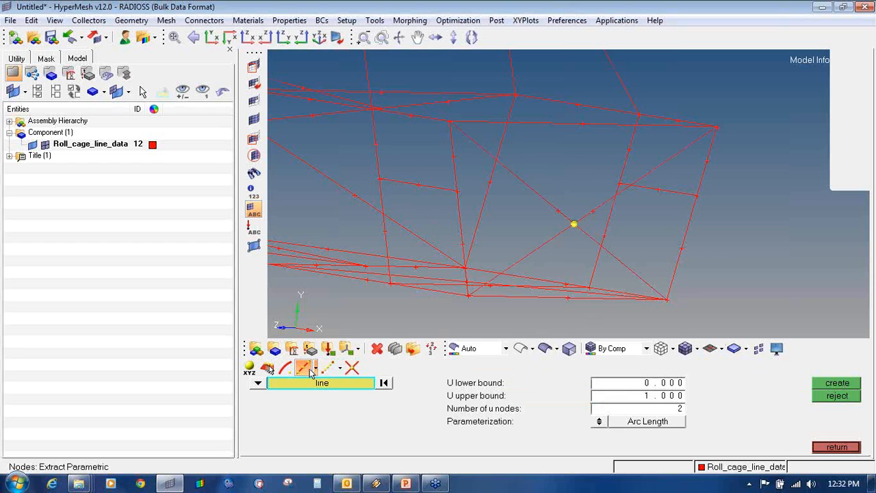
click(352, 367)
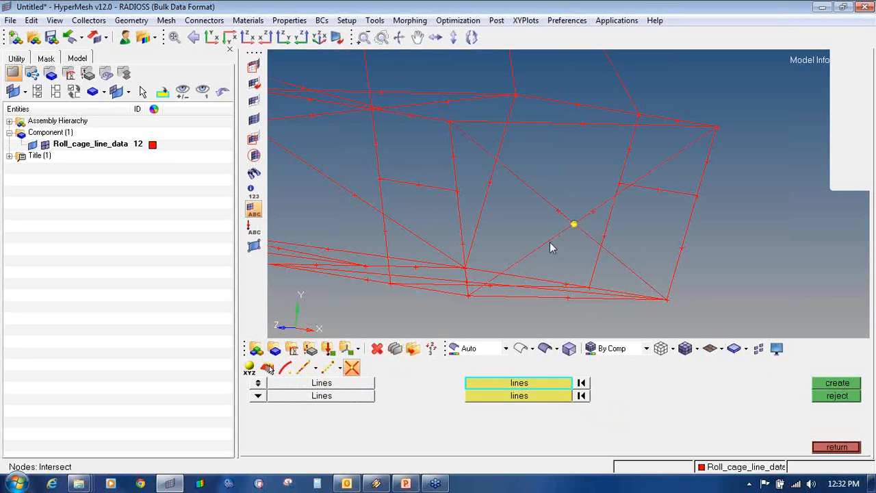
click(303, 367)
click(535, 203)
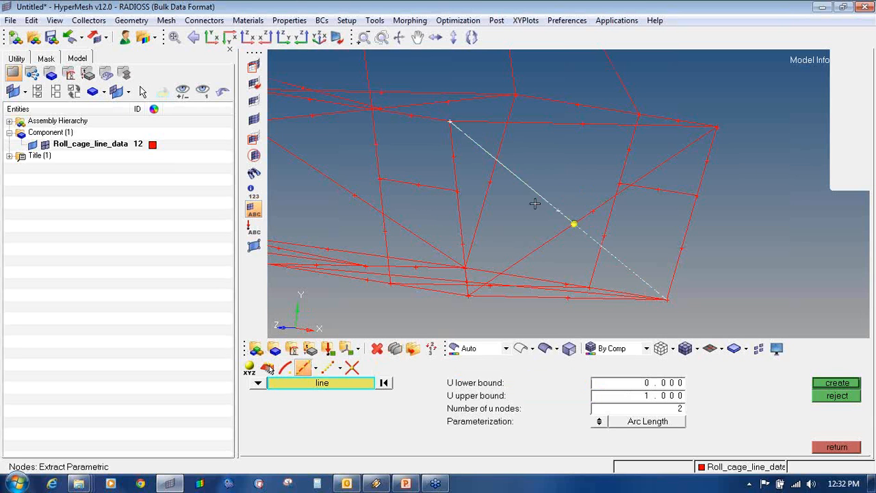
- Create end nodes on both crossed diagonal braces
middle_click(535, 203)
click(585, 210)
middle_click(627, 180)
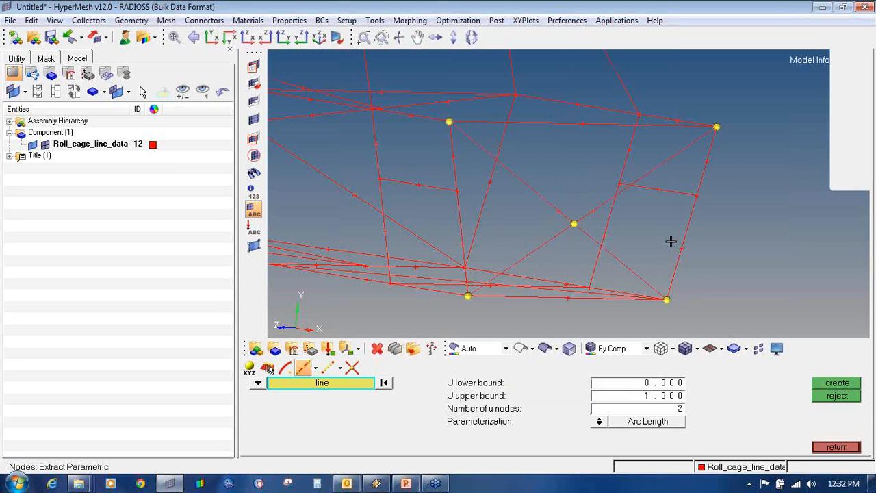
key(Escape)
- Delete both diagonal braces with F2
key(F2)
click(552, 200)
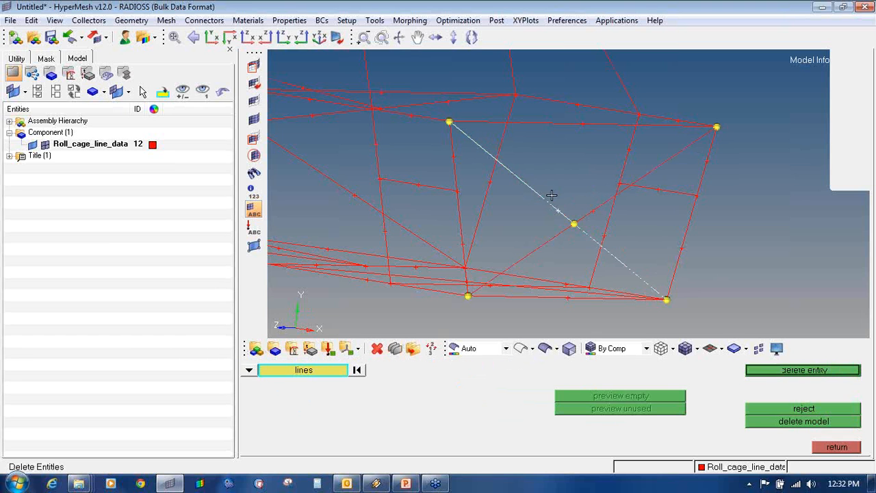
click(575, 229)
middle_click(570, 237)
key(Escape)
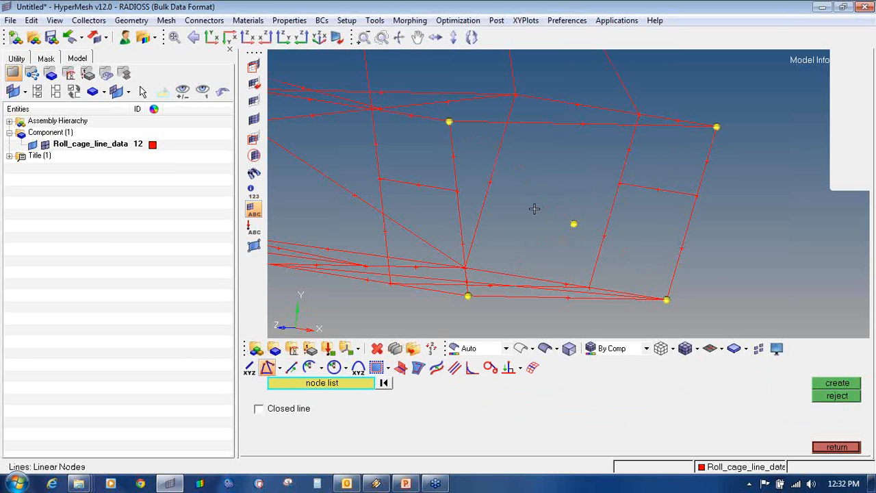
- Draw four linear lines from the corner nodes to the centre crossing node
click(451, 129)
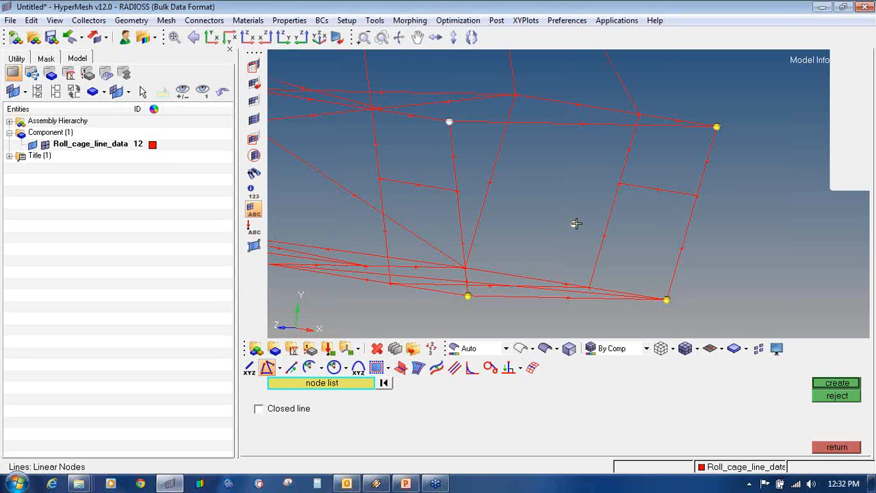
middle_click(577, 223)
click(574, 224)
click(670, 300)
middle_click(672, 289)
click(717, 128)
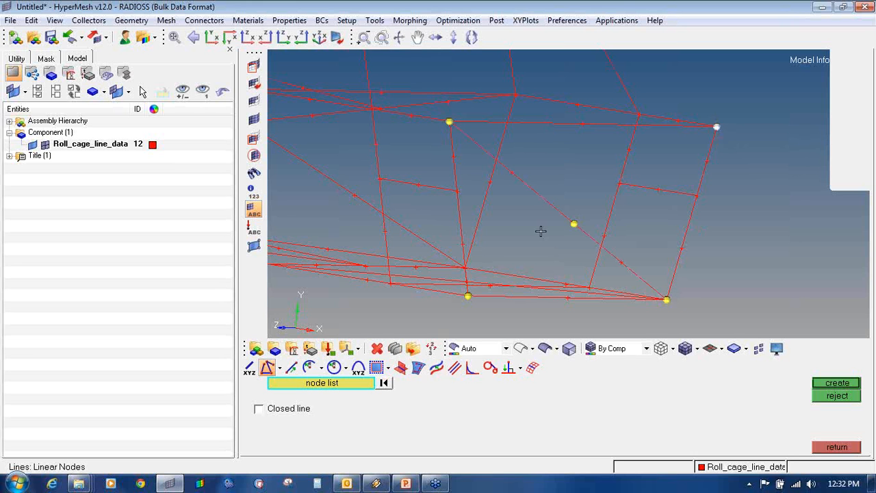
middle_click(576, 221)
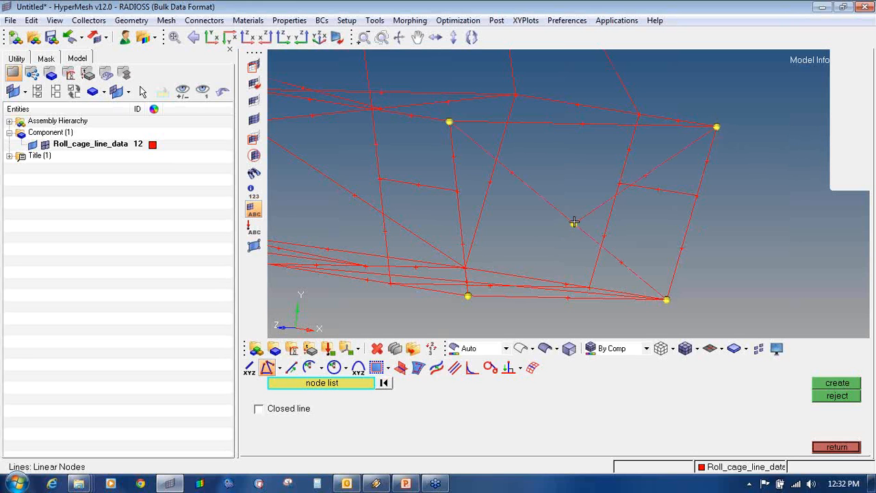
middle_click(467, 285)
- Clear all temporary nodes
ctrl+scroll(510, 213, down, 3)
ctrl+drag(511, 213, 556, 235)
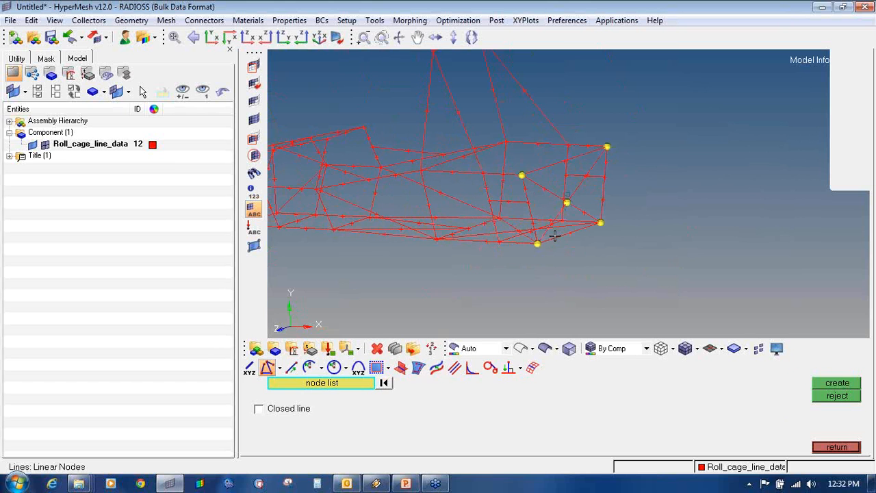
key(shift+F2)
click(811, 409)
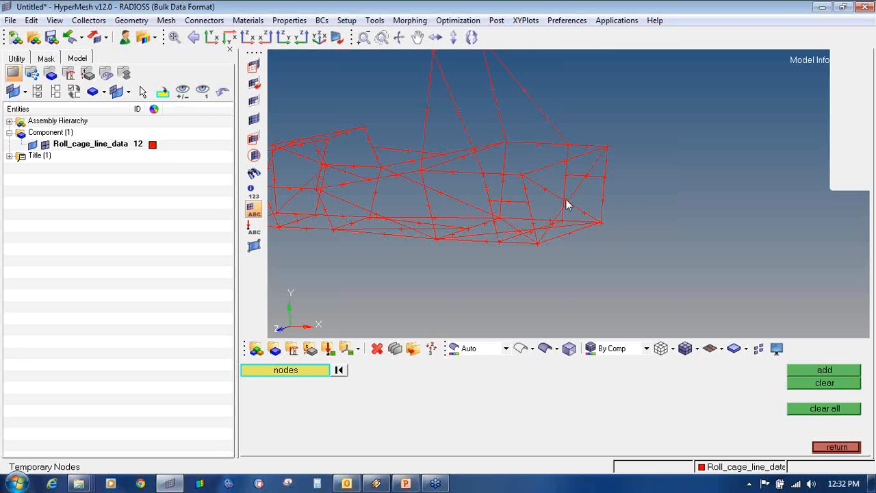
- Open Delete Entities for lines, select the two lower horizontal lines, then unpick both
ctrl+drag(566, 200, 591, 204)
ctrl+scroll(539, 239, up, 3)
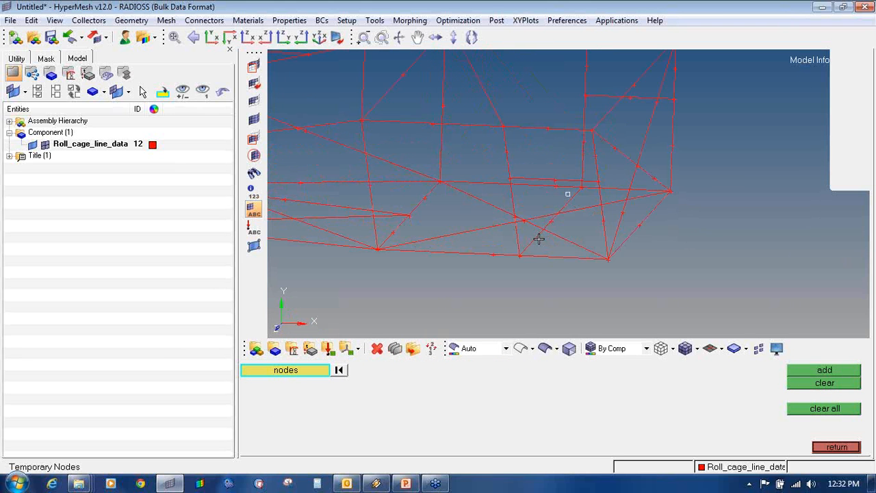
ctrl+drag(539, 239, 540, 215)
key(F2)
click(527, 249)
click(513, 188)
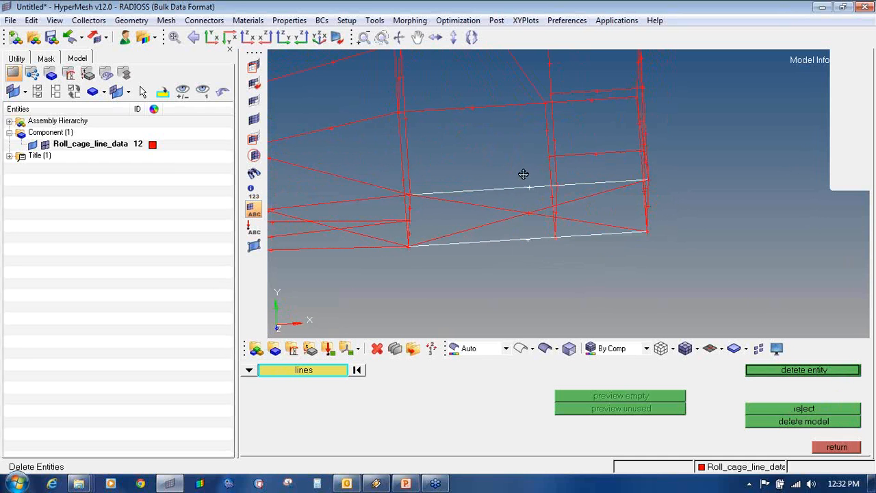
ctrl+drag(524, 173, 519, 196)
right_click(518, 196)
right_click(527, 240)
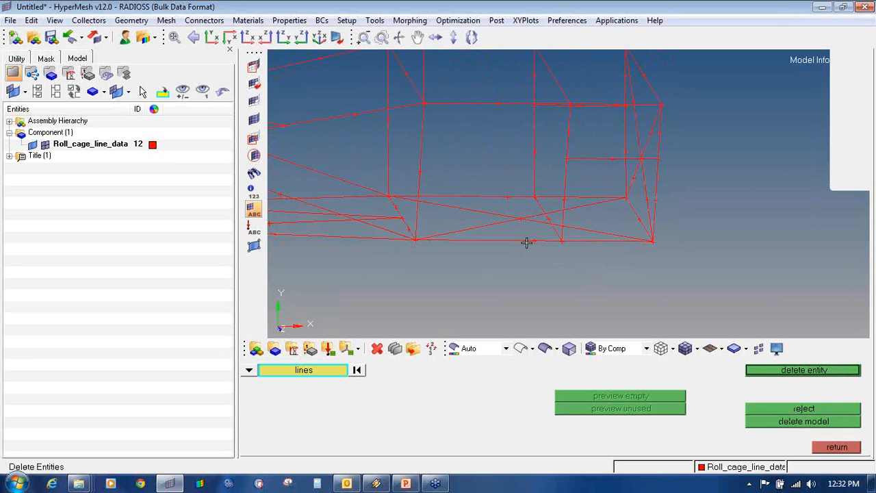
mouse_move(527, 242)
ctrl+mouse_down()
mouse_move(499, 227)
mouse_move(515, 248)
ctrl+mouse_up()
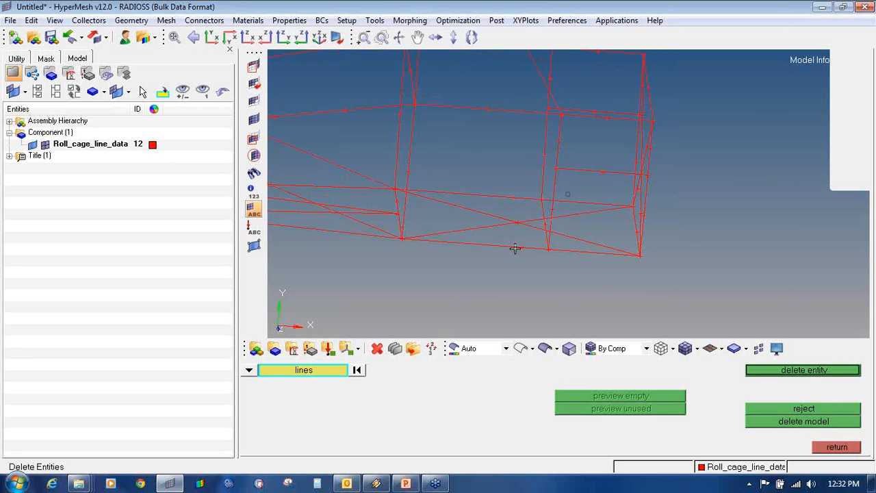
- Extract end nodes on the bottom, upper and two vertical lower lines
key(F8)
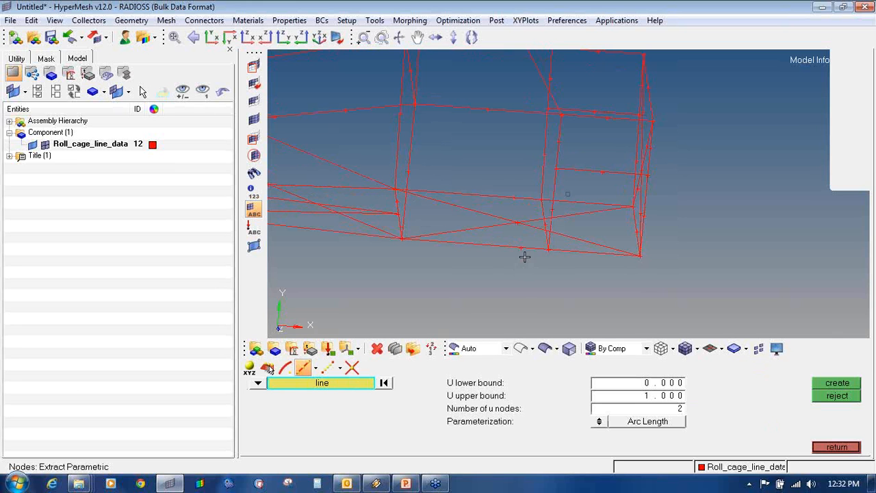
click(524, 250)
middle_click(524, 251)
click(517, 205)
middle_click(524, 216)
ctrl+drag(536, 224, 550, 206)
click(561, 204)
middle_click(561, 204)
click(527, 172)
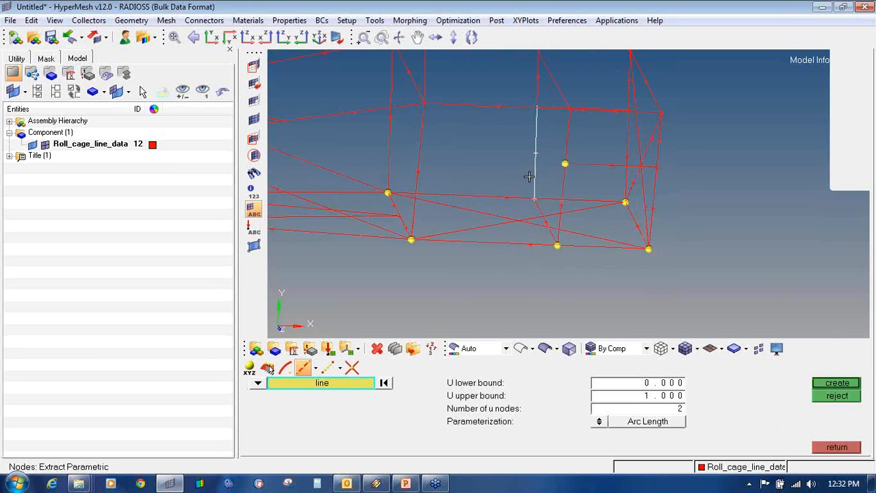
middle_click(526, 176)
ctrl+drag(546, 170, 540, 169)
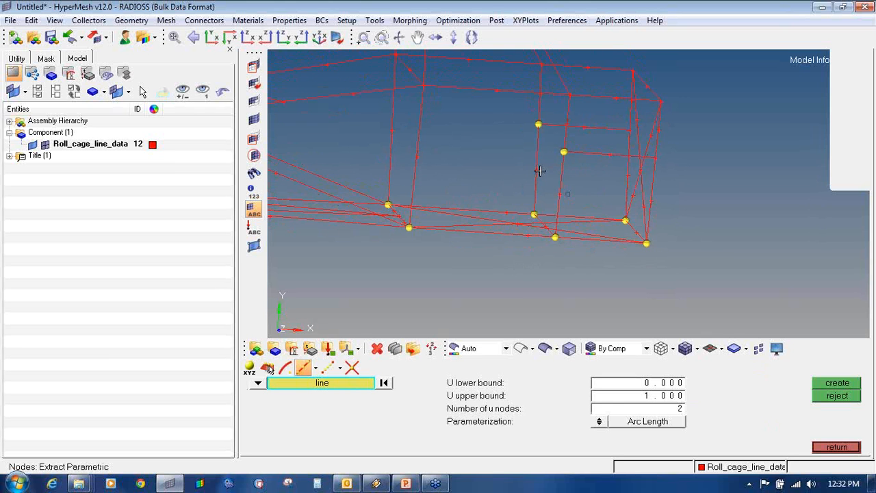
- Delete the two lower horizontal lines
key(F2)
click(516, 234)
click(508, 212)
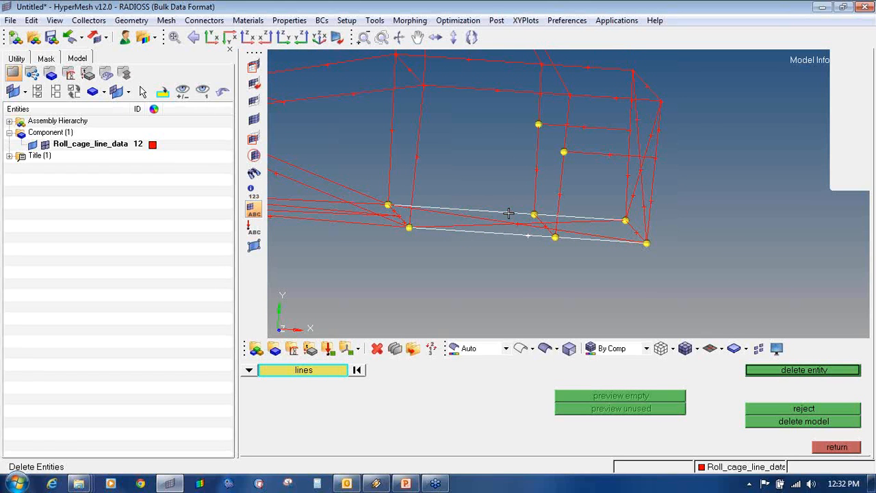
middle_click(502, 258)
middle_click(502, 259)
- Redraw the lower lines as four separate linear lines between their end nodes
click(409, 234)
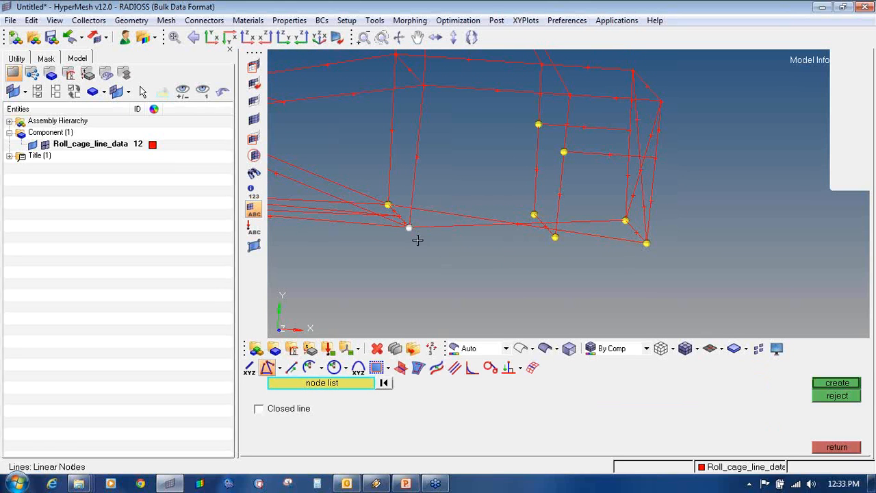
click(554, 244)
middle_click(555, 260)
click(559, 241)
click(649, 244)
middle_click(643, 265)
ctrl+drag(615, 233, 623, 207)
click(624, 207)
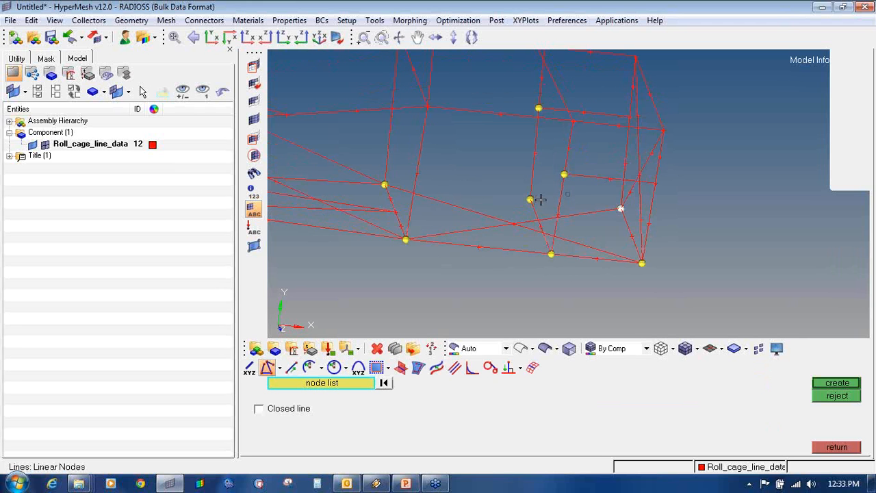
click(530, 198)
middle_click(529, 197)
click(530, 197)
ctrl+drag(375, 192, 381, 190)
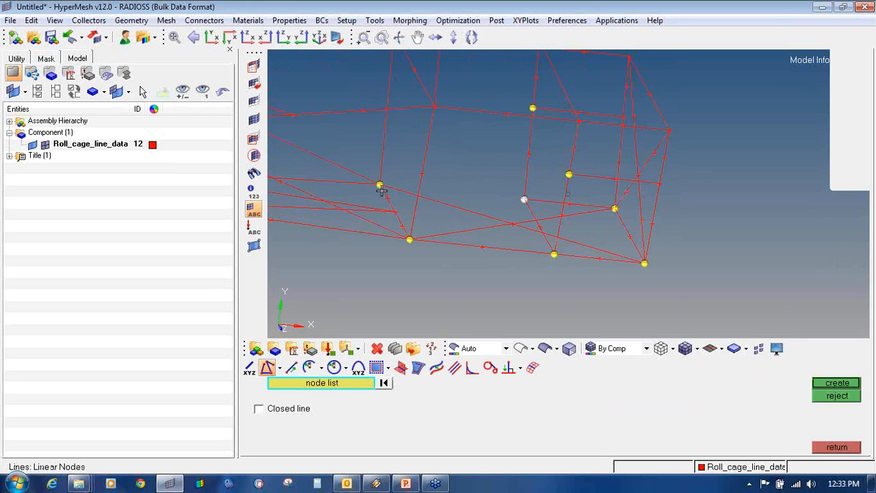
middle_click(395, 237)
ctrl+drag(470, 225, 512, 252)
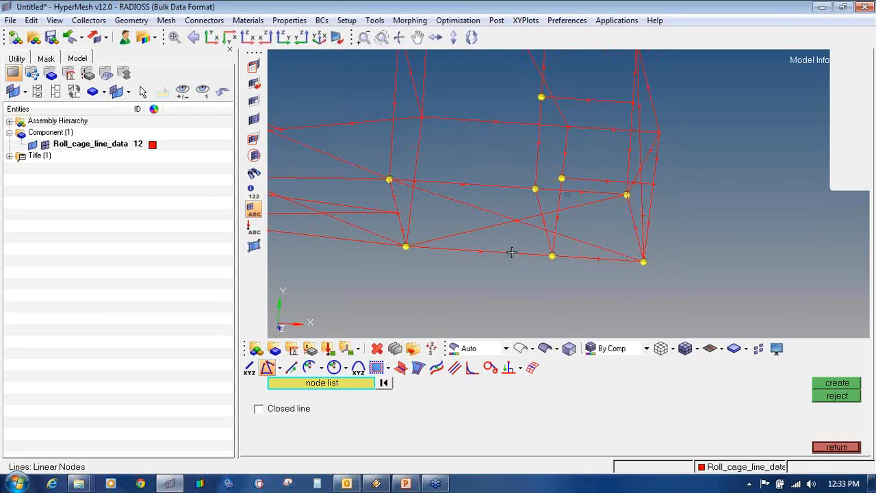
key(shift+F2)
- Clear the temporary nodes, select the crossing diagonals for deletion, then cancel without deleting
click(825, 409)
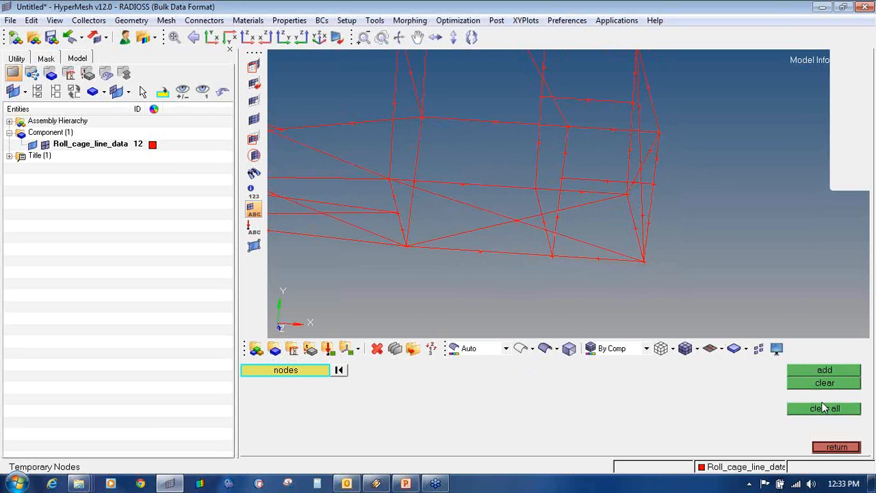
mouse_move(591, 215)
ctrl+mouse_down()
mouse_move(623, 207)
mouse_move(379, 261)
mouse_move(423, 217)
ctrl+mouse_up()
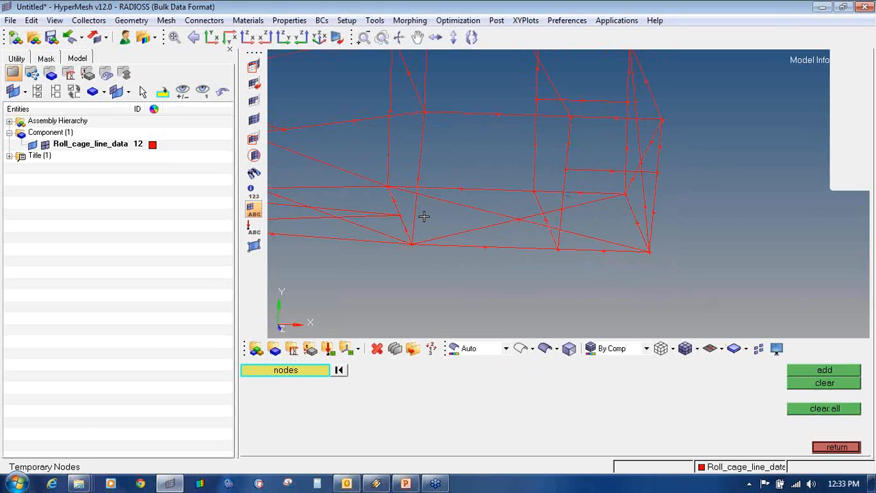
key(F2)
click(464, 230)
click(476, 209)
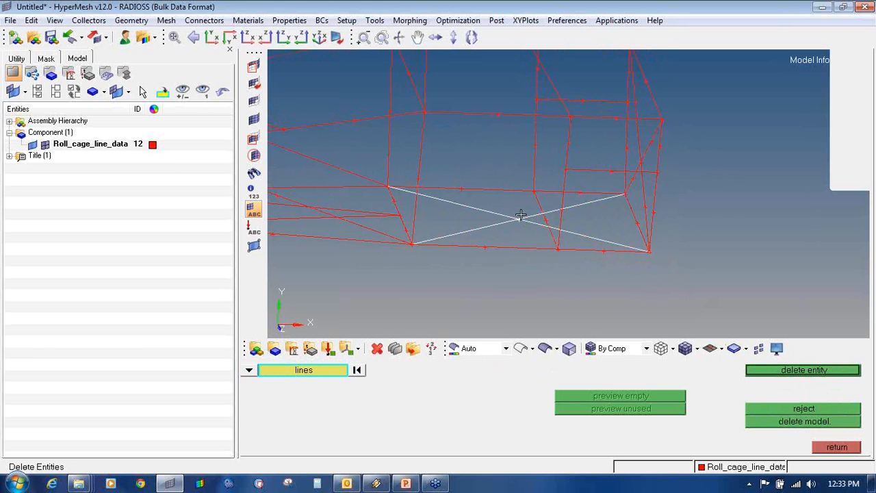
click(552, 235)
ctrl+drag(567, 236, 582, 237)
key(Escape)
key(Escape)
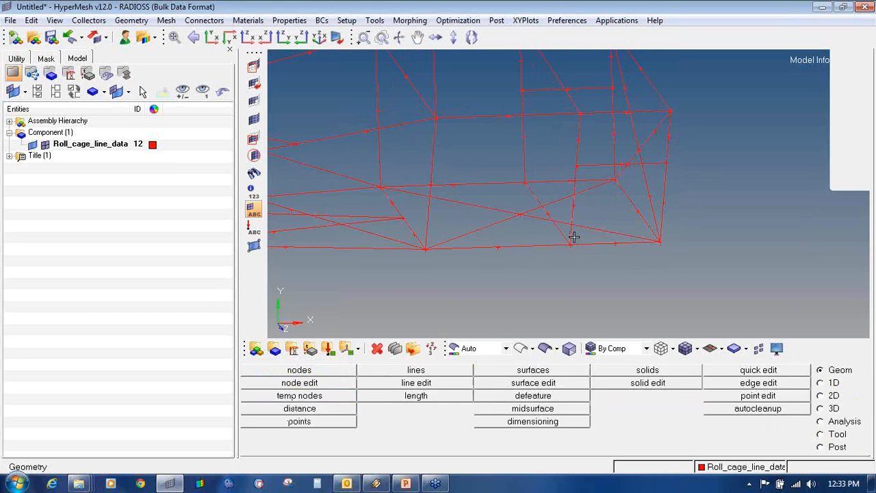
- Create intersection nodes where the first crossing lines and the long lower line meet
click(416, 370)
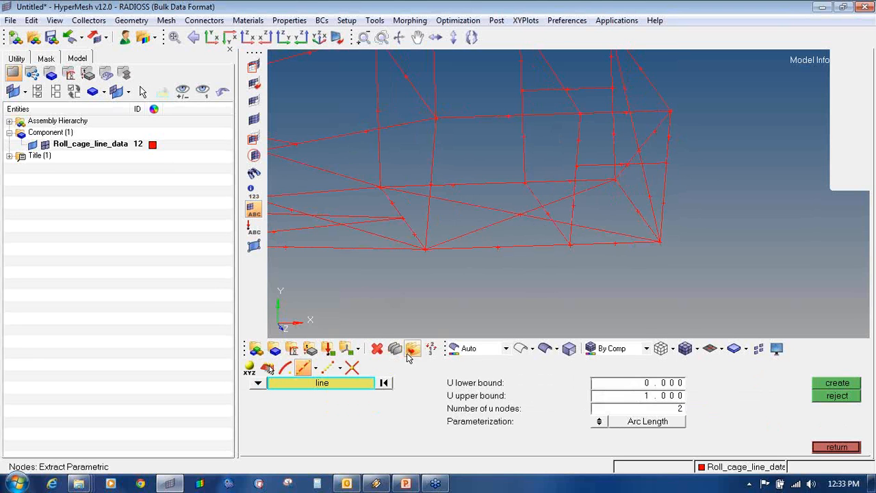
click(351, 368)
click(478, 230)
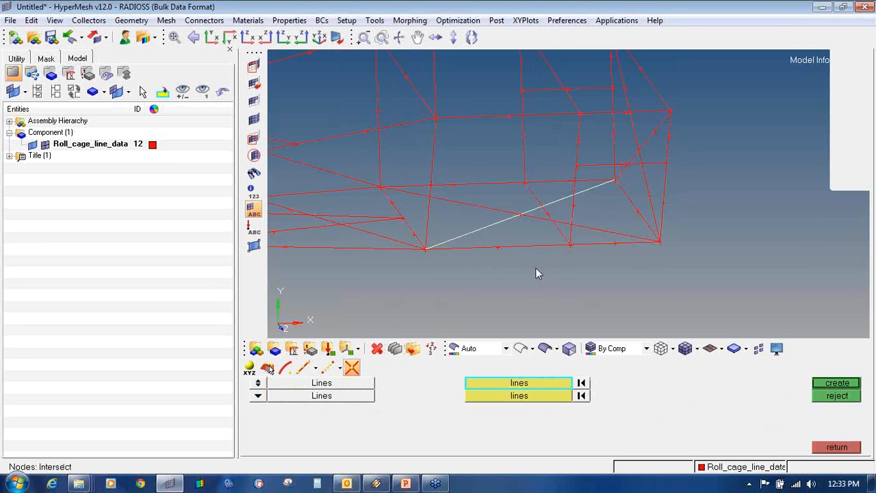
click(541, 396)
click(490, 207)
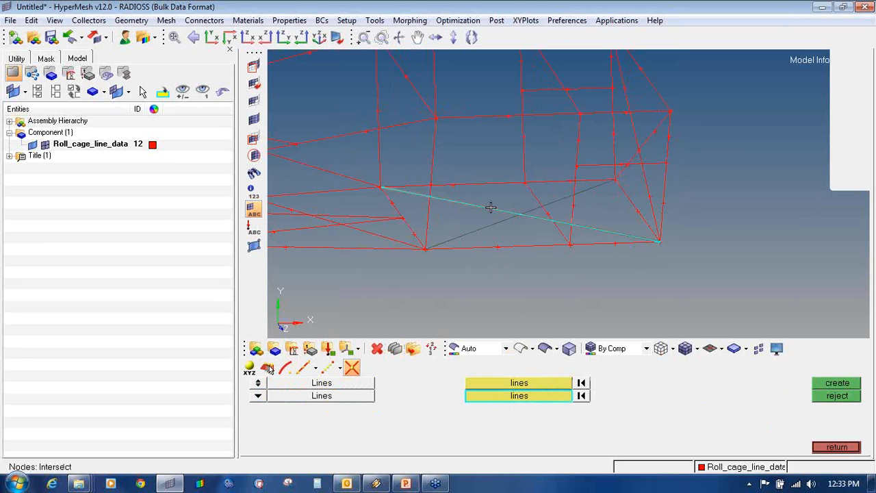
click(828, 385)
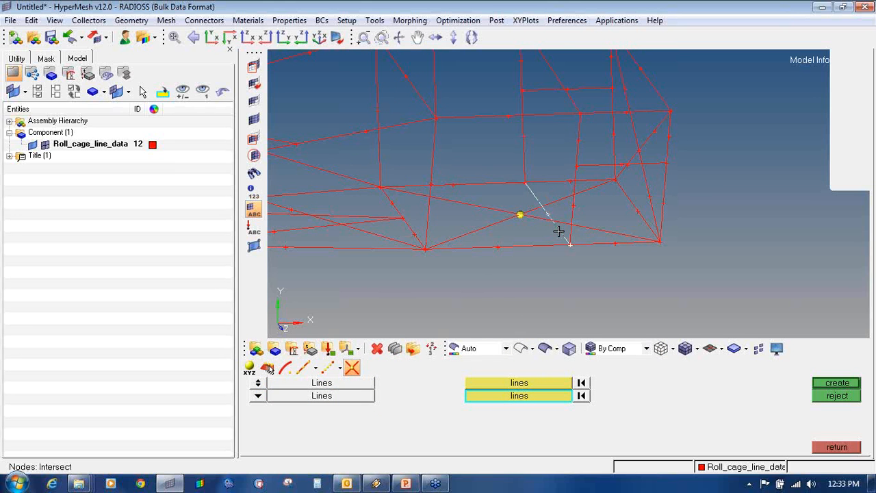
ctrl+right_drag(560, 231, 502, 276)
click(527, 384)
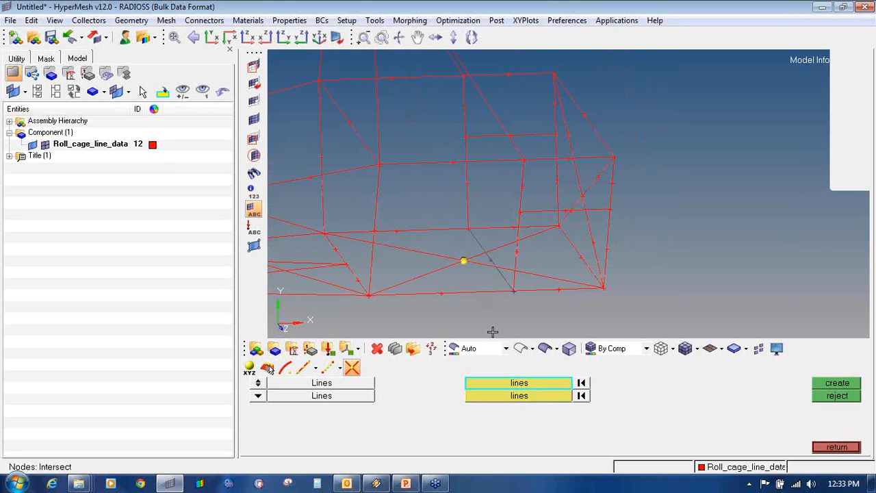
click(484, 264)
click(832, 387)
- Add a third intersection node on the long diagonal line
ctrl+right_drag(464, 261, 470, 303)
ctrl+scroll(472, 302, up, 2)
click(512, 400)
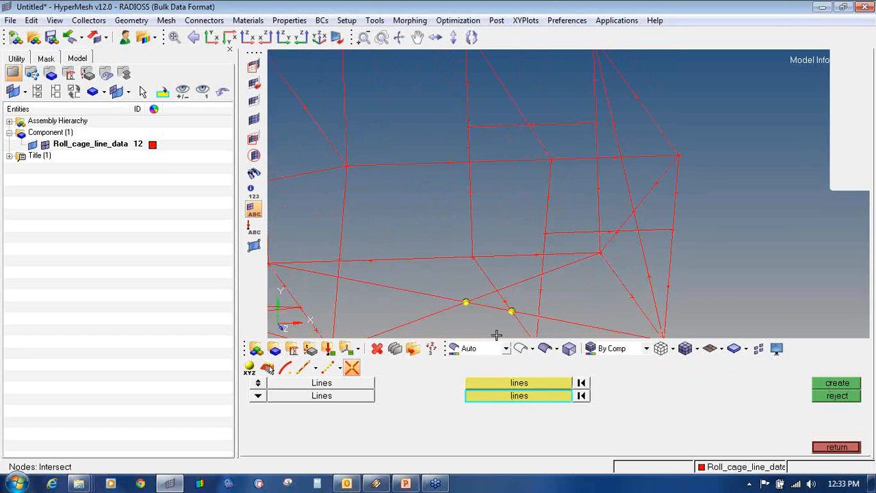
click(482, 295)
click(519, 383)
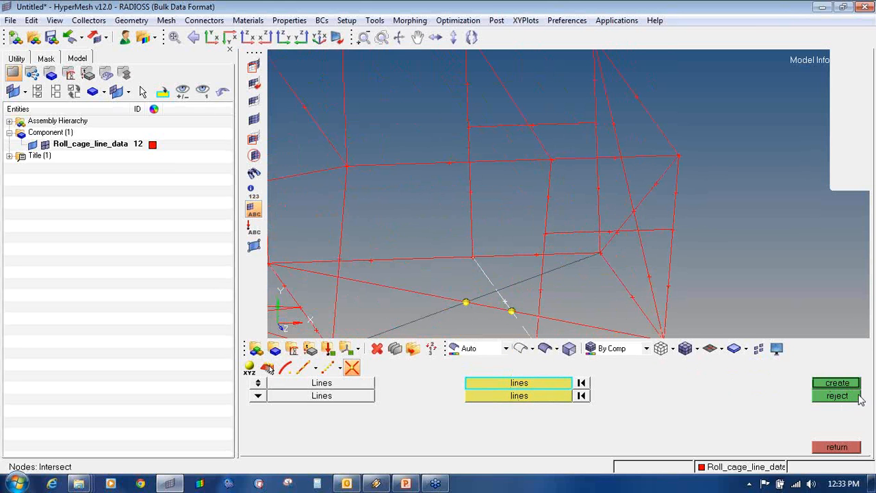
click(838, 383)
ctrl+right_drag(491, 242, 489, 201)
ctrl+scroll(491, 211, down, 2)
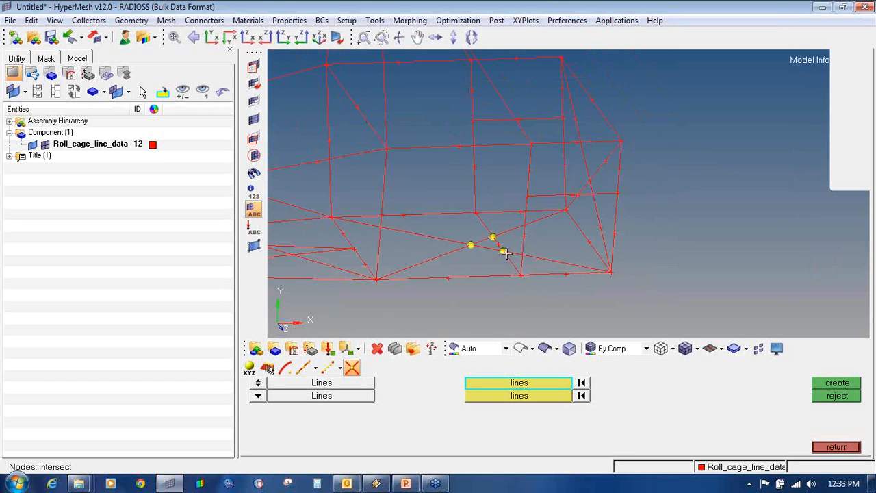
mouse_move(506, 257)
ctrl+mouse_down()
mouse_move(464, 223)
mouse_move(498, 258)
ctrl+mouse_up()
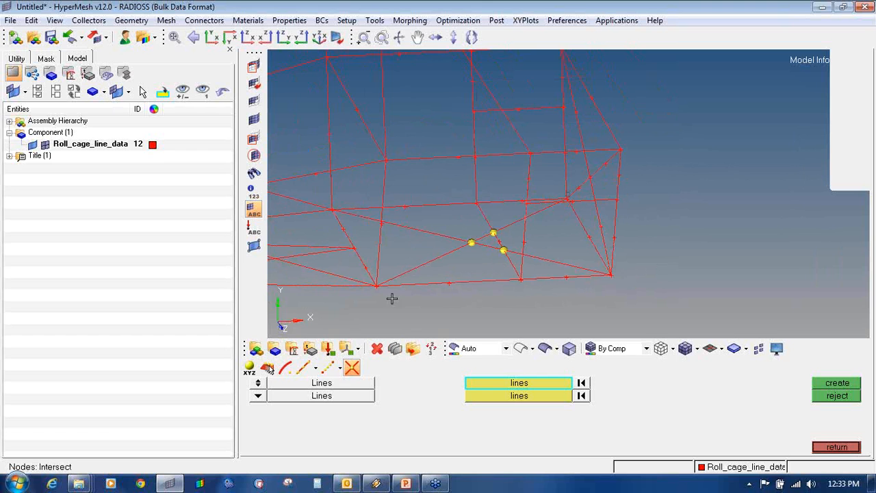
- Extract end nodes on the long diagonal and two neighbouring lines
click(303, 368)
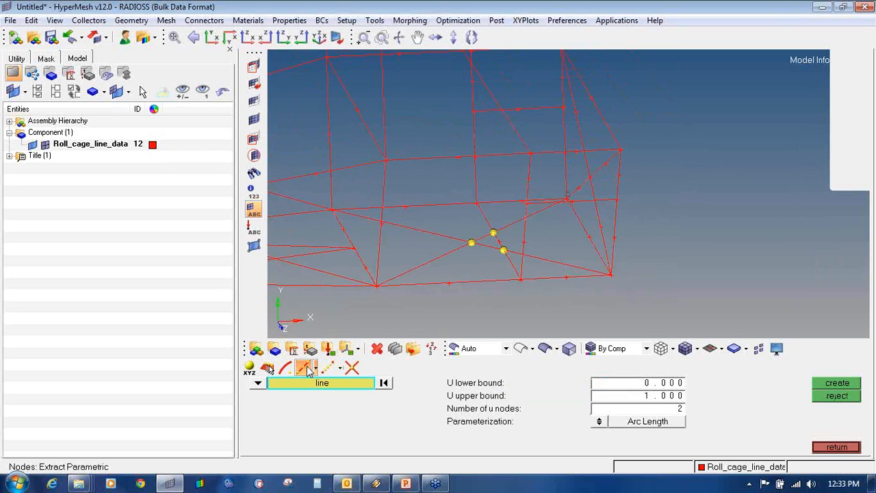
click(516, 273)
middle_click(501, 274)
click(450, 252)
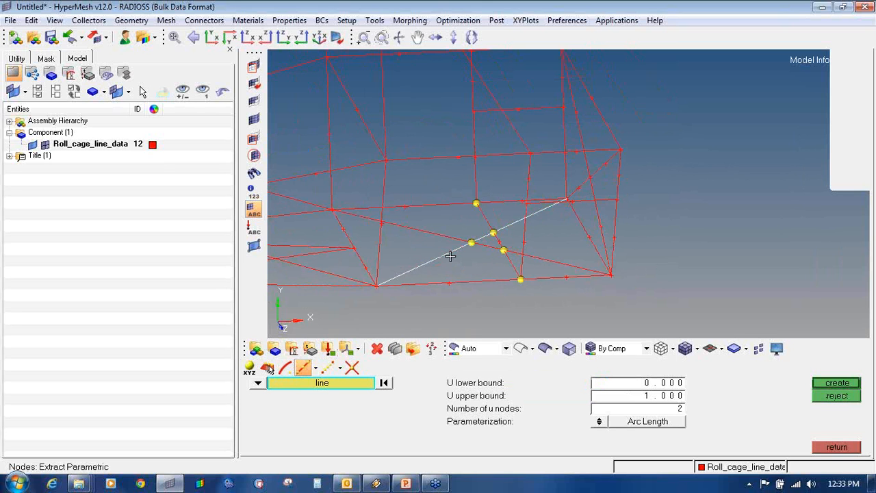
middle_click(451, 253)
click(483, 244)
middle_click(482, 270)
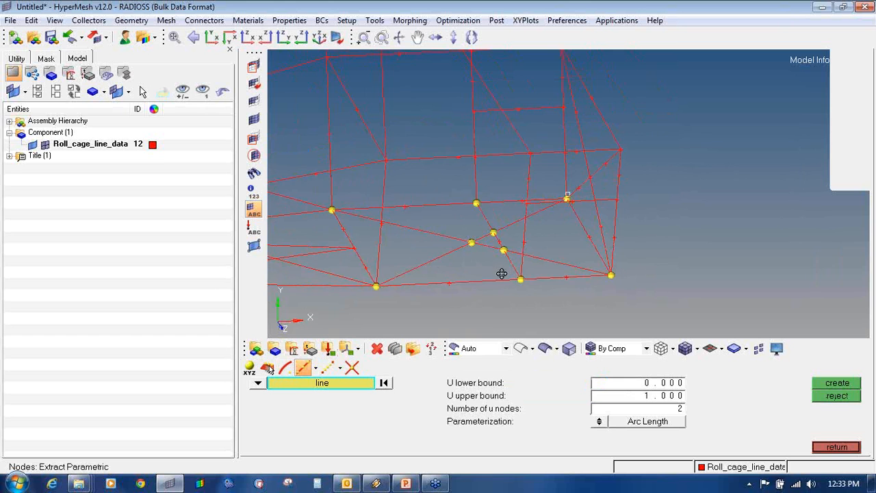
ctrl+drag(502, 272, 502, 270)
- Delete the three lower crossing lines, including the long diagonal
key(F2)
click(442, 254)
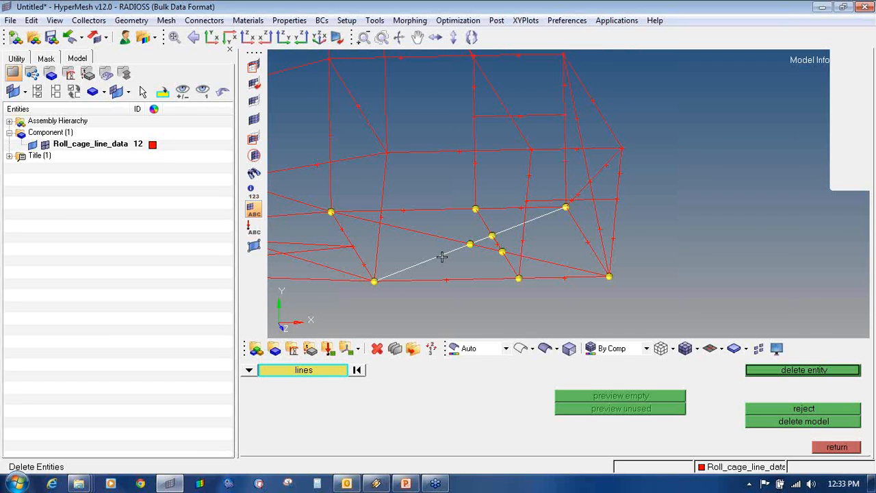
middle_click(444, 237)
click(448, 246)
middle_click(449, 246)
click(490, 232)
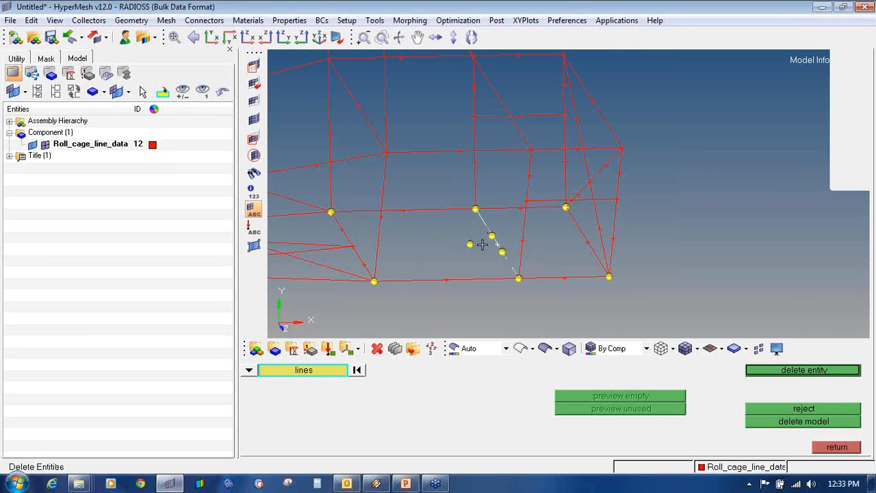
middle_click(495, 250)
key(Escape)
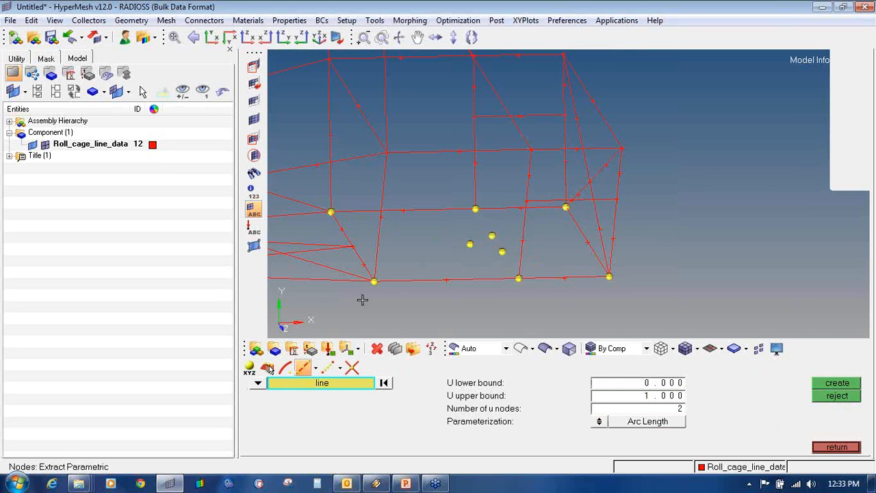
key(Escape)
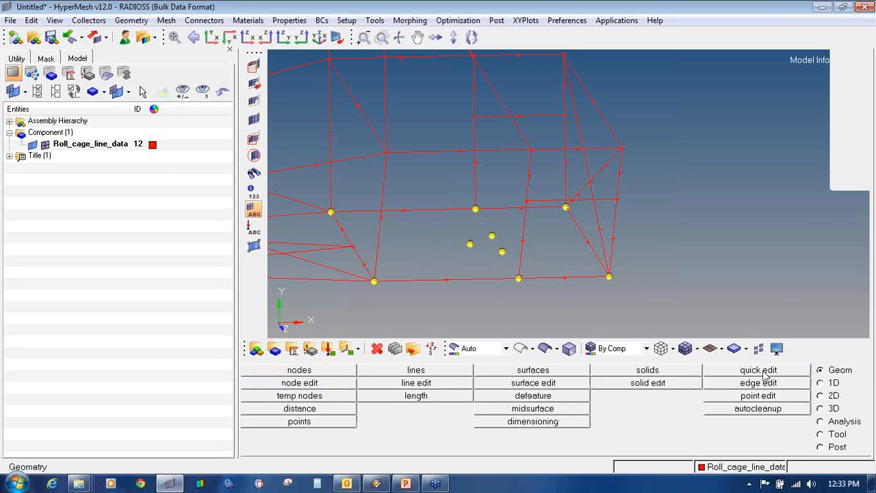
click(443, 376)
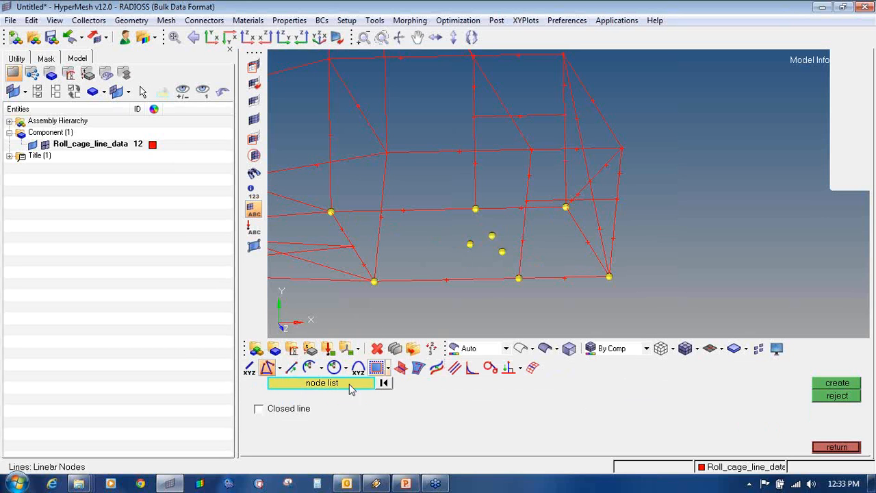
- Draw linear-node lines between the first node pairs at the roll cage's lower rear
click(280, 369)
click(292, 390)
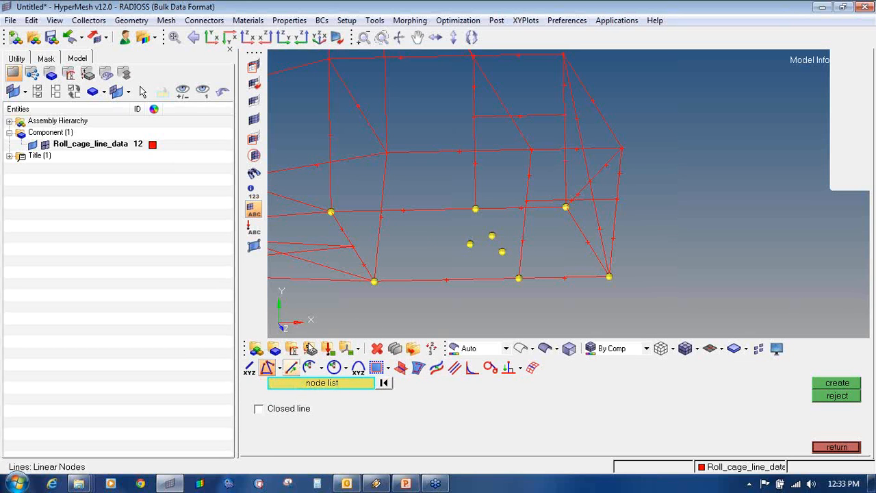
click(374, 281)
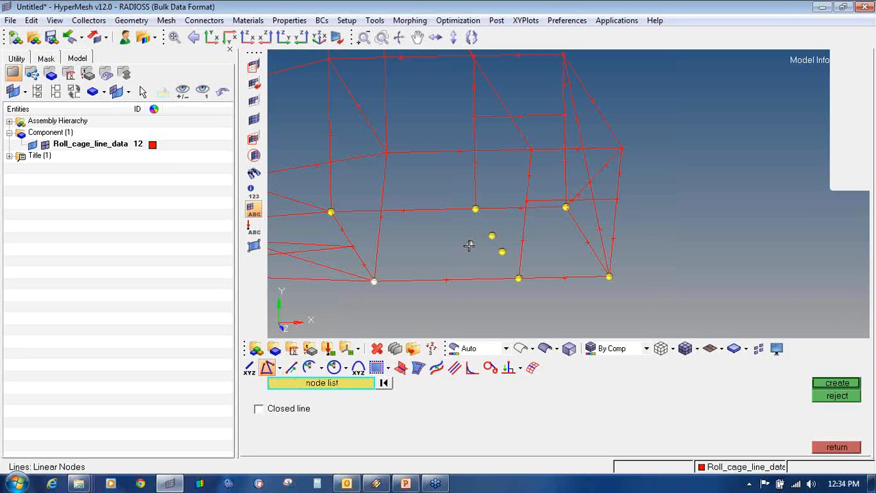
click(469, 245)
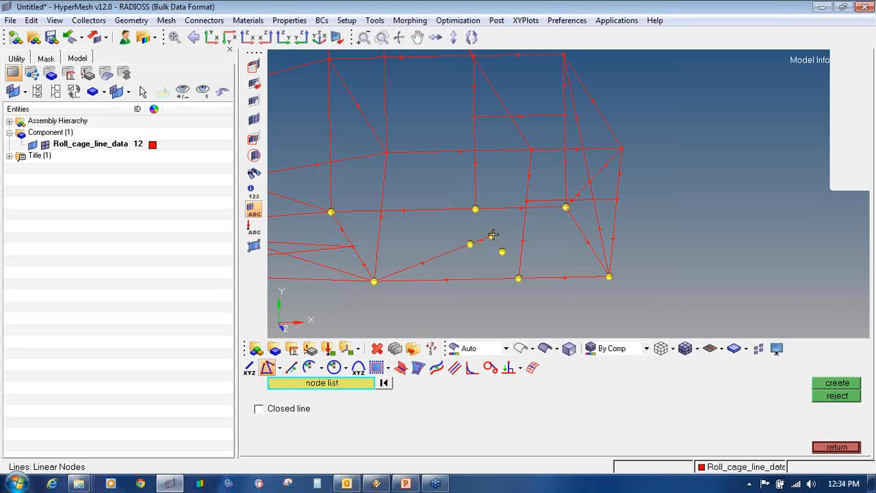
click(492, 235)
click(475, 208)
click(492, 237)
- Add further linear lines joining the remaining crossing nodes of the lower diagonals
click(518, 279)
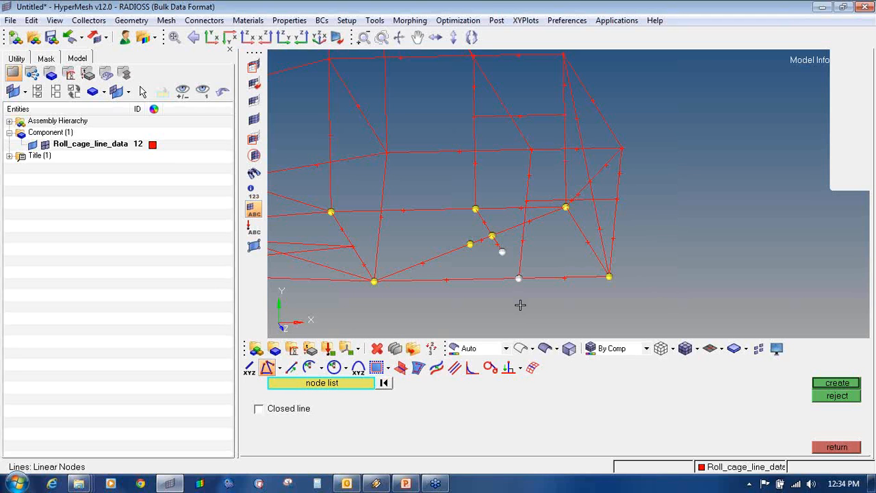
click(608, 276)
click(502, 252)
click(470, 244)
click(331, 213)
- Orbit the roll cage to check the new lines, then leave line creation
ctrl+drag(421, 274, 506, 263)
ctrl+drag(592, 263, 530, 227)
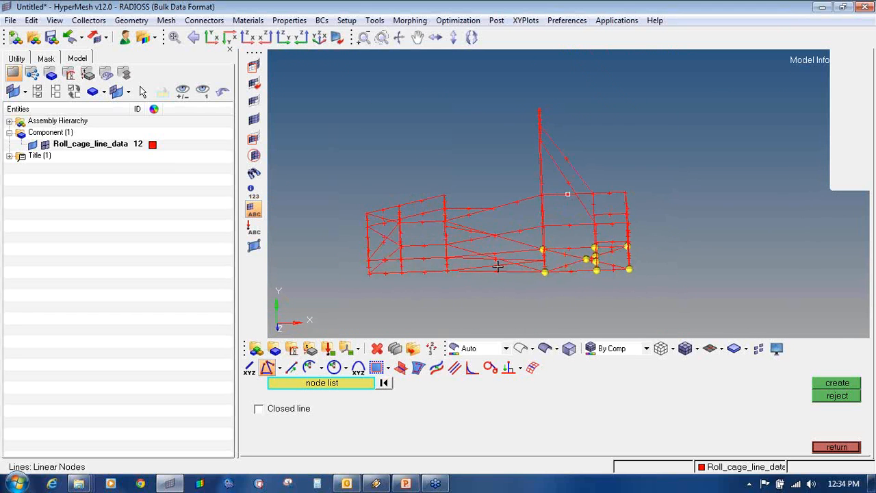
ctrl+scroll(497, 267, up, 5)
ctrl+drag(495, 269, 602, 273)
ctrl+drag(703, 247, 770, 283)
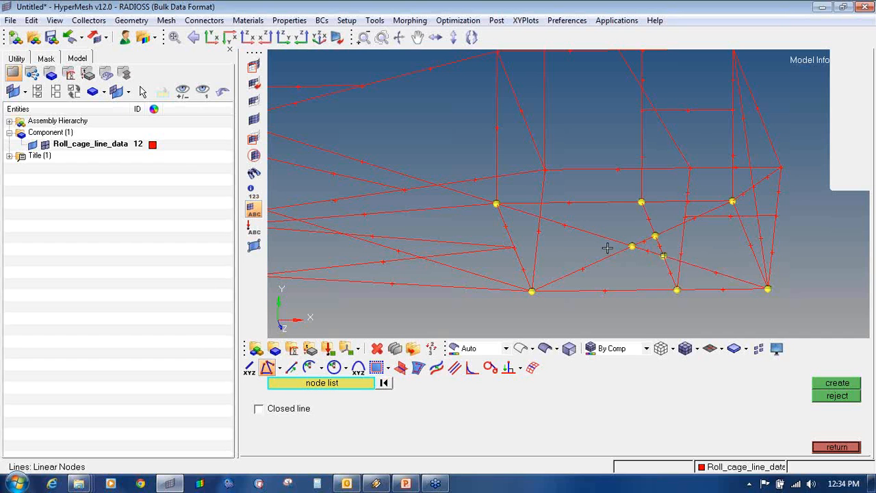
click(836, 447)
- Clear all temporary nodes from the roll cage and return to the Geom page
key(shift+F2)
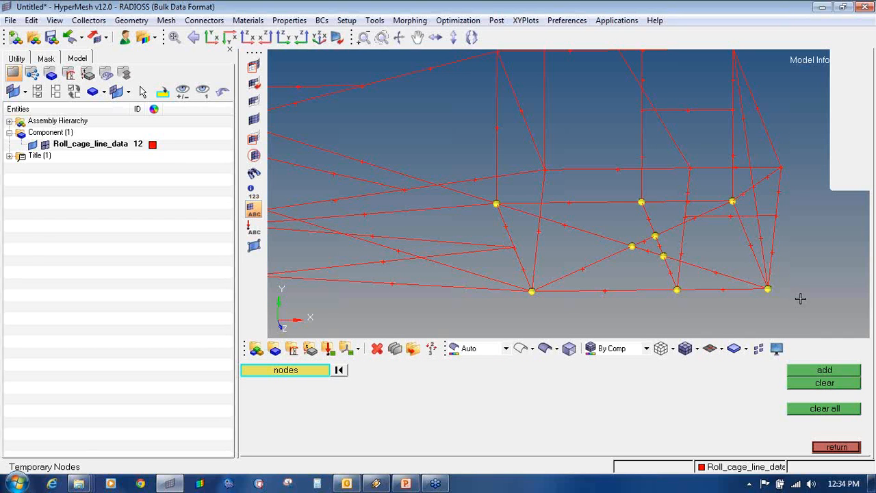
click(826, 412)
ctrl+drag(579, 161, 655, 253)
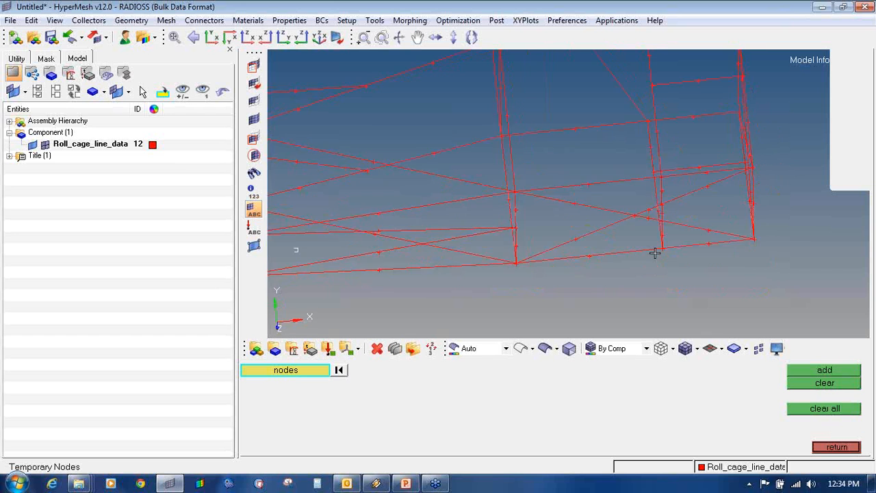
ctrl+scroll(656, 253, down, 5)
ctrl+drag(487, 267, 576, 270)
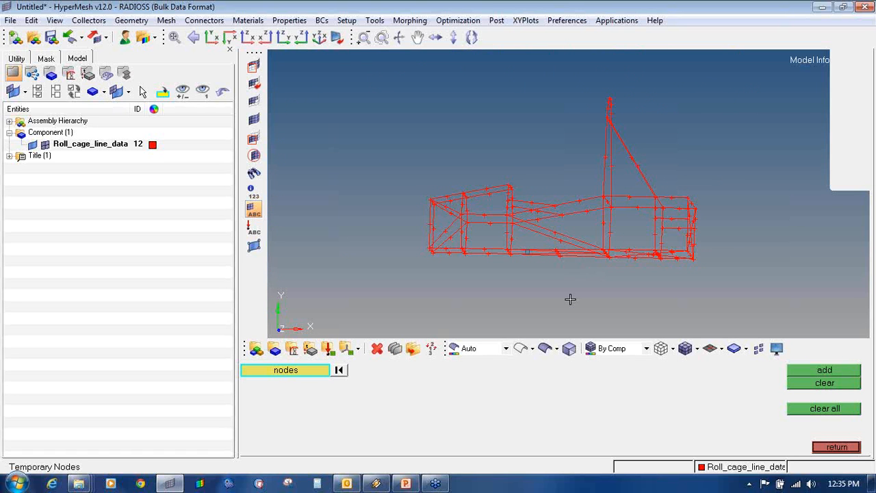
click(836, 447)
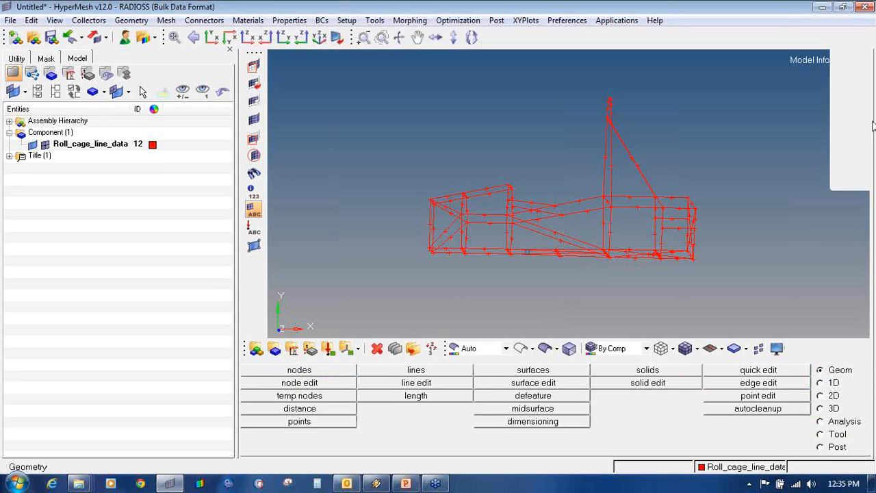
click(864, 33)
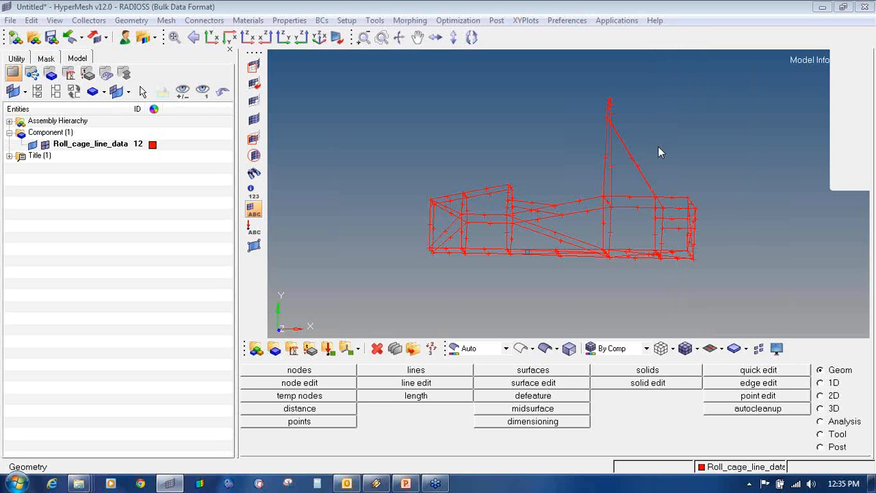
- Enter material name Steel with ISOTROPIC type and MAT1 card, then exit without creating
click(291, 350)
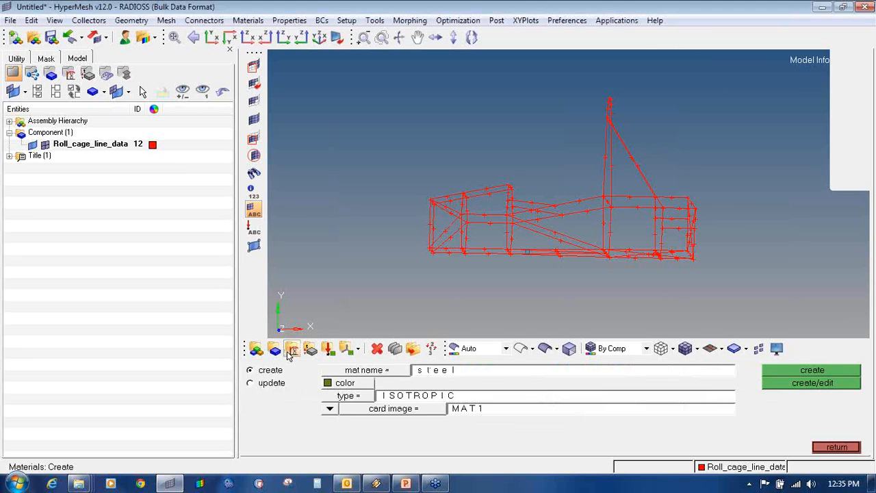
click(481, 376)
text(S)
click(371, 407)
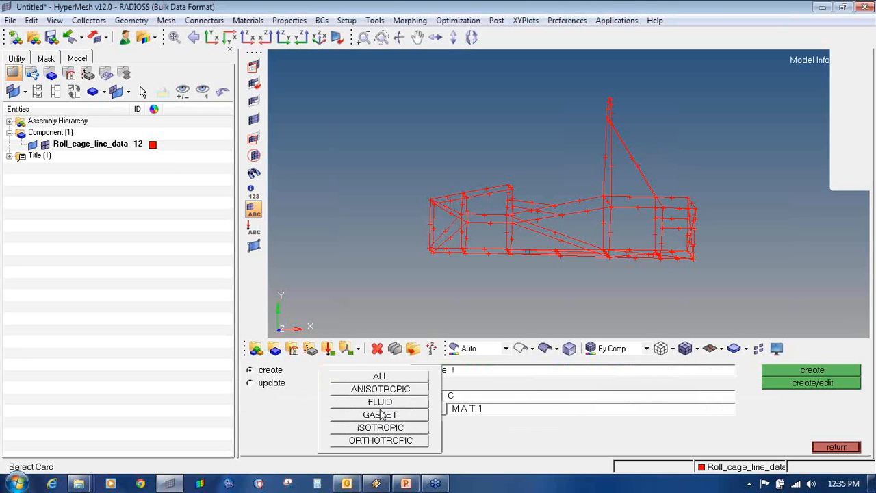
click(387, 428)
click(391, 410)
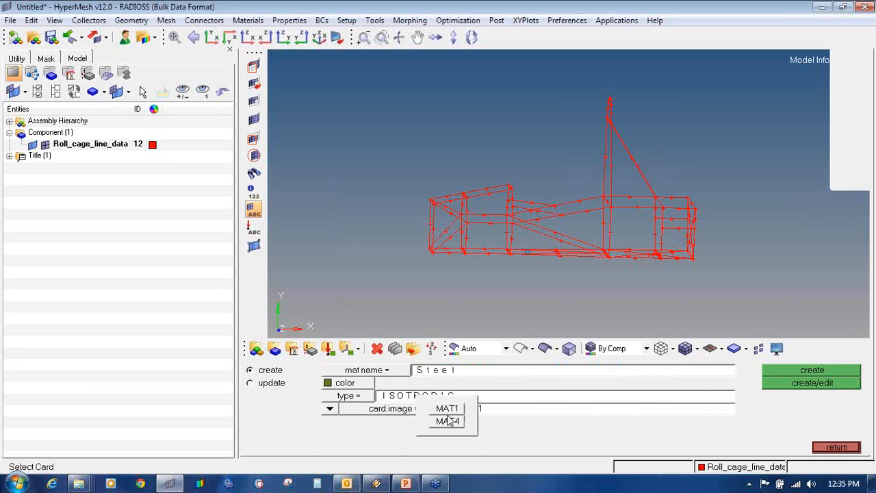
click(447, 408)
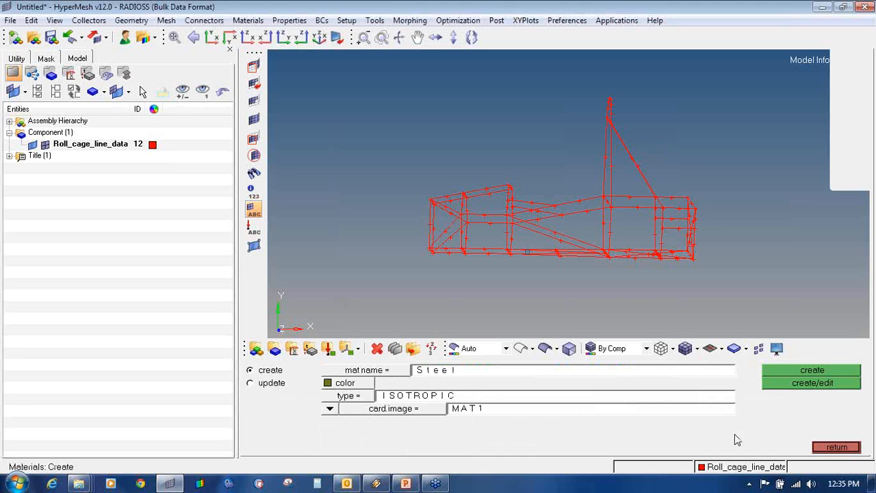
click(818, 448)
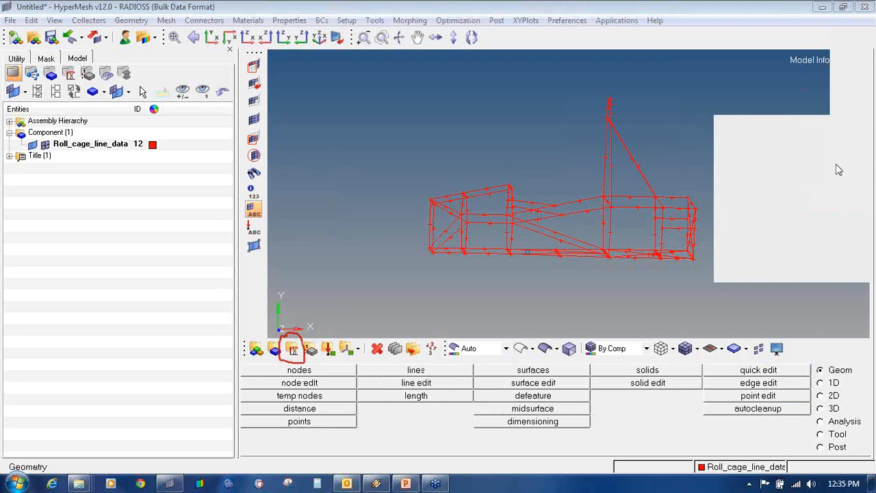
- Re-enter Steel as an ISOTROPIC MAT1 material and create it, opening its card
click(293, 349)
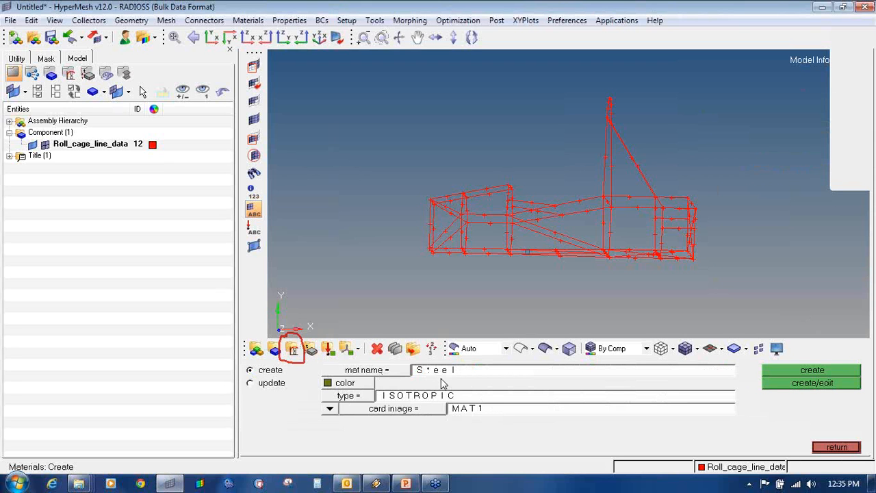
click(452, 373)
text(S)
click(363, 396)
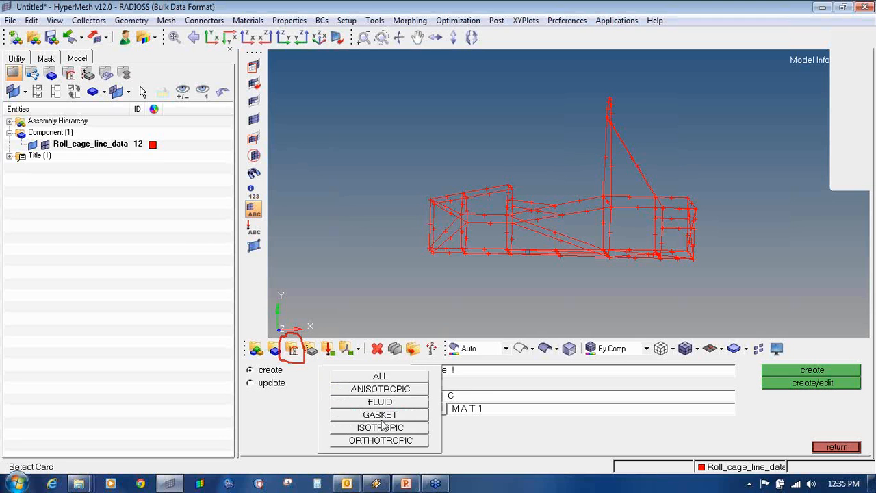
click(383, 426)
click(424, 409)
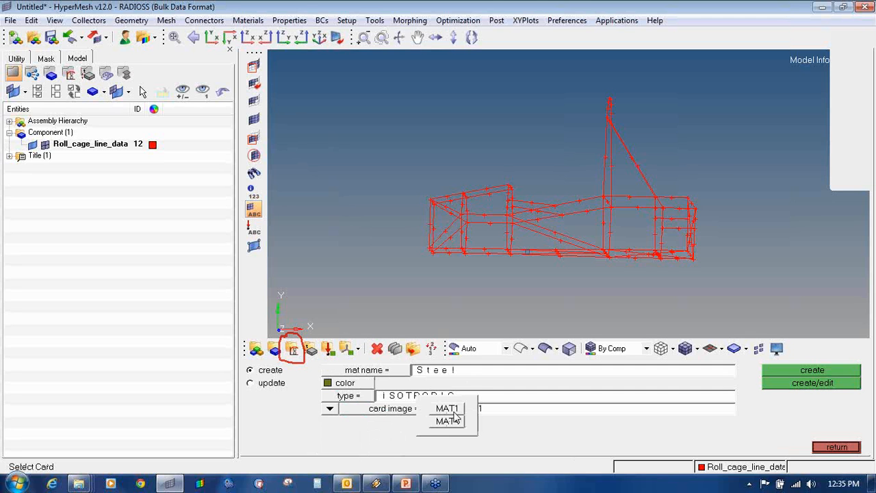
click(454, 421)
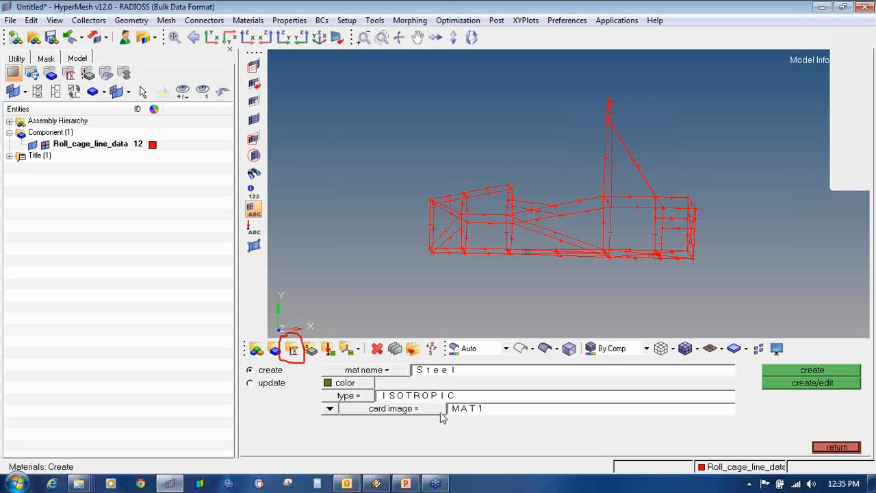
click(450, 411)
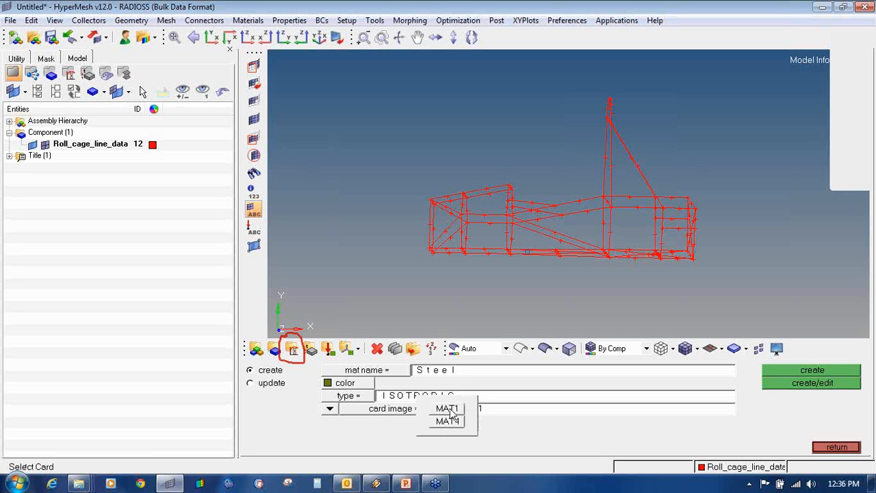
click(449, 410)
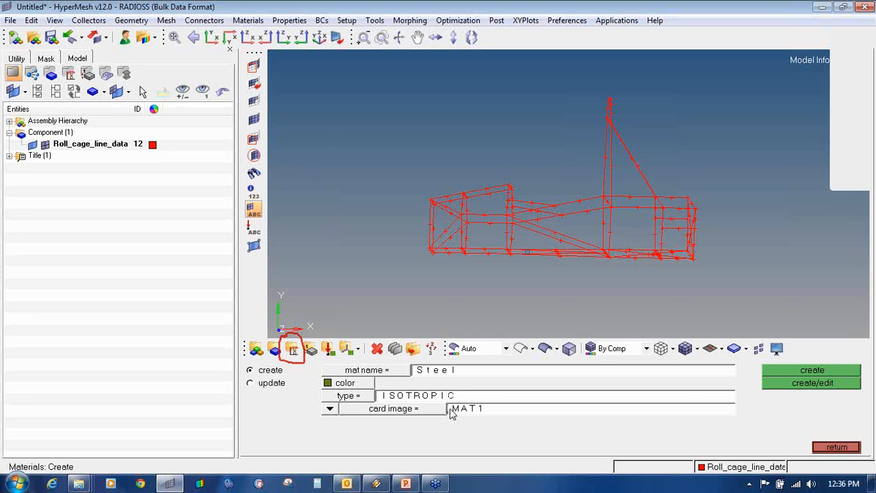
click(800, 384)
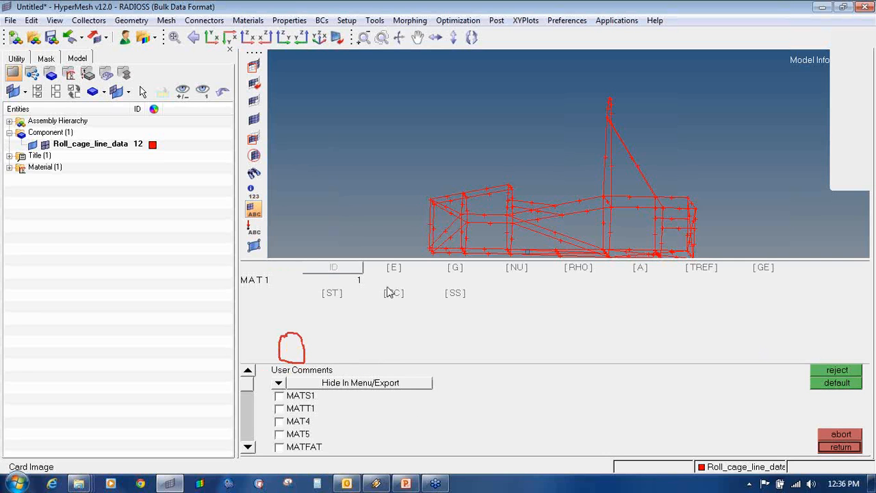
- Activate E 2.1e+05, NU 0.300 and RHO 7.9e-09 on Steel's MAT1 card, then return
click(390, 269)
click(518, 267)
click(574, 267)
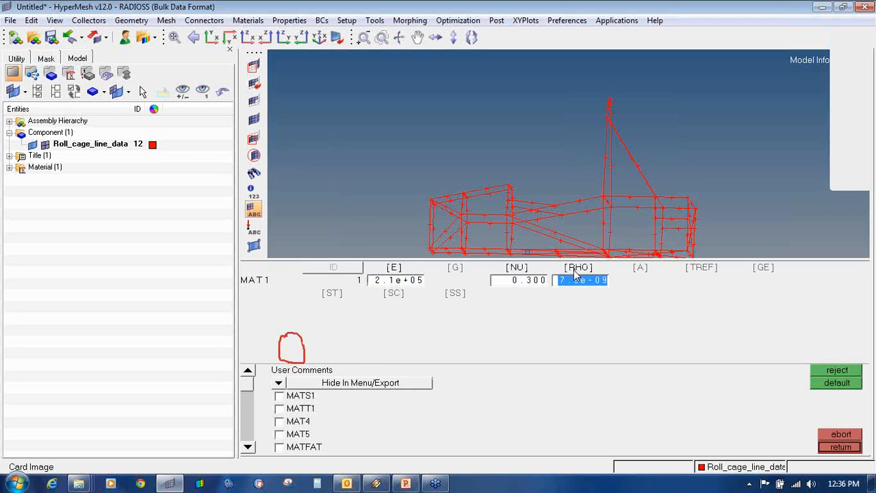
click(568, 299)
click(840, 448)
click(836, 447)
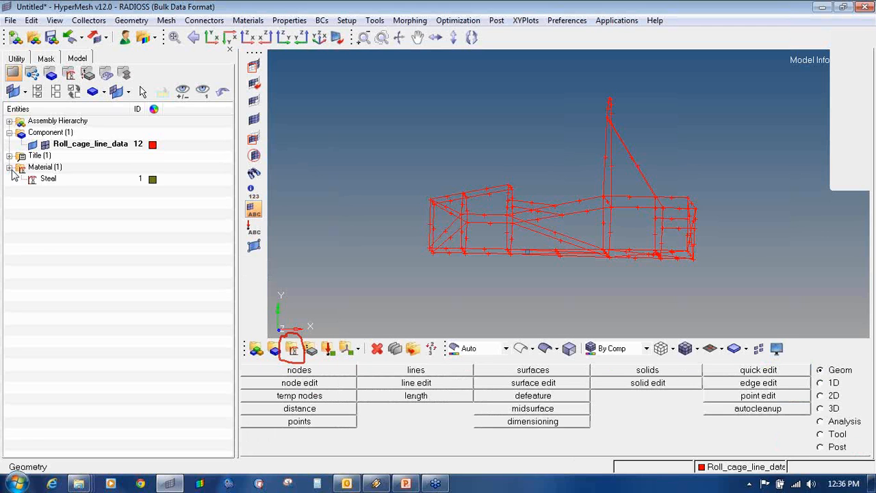
- Browse the right-hand main menu page controls and panel area
click(868, 148)
click(826, 184)
drag(9, 192, 168, 192)
click(864, 151)
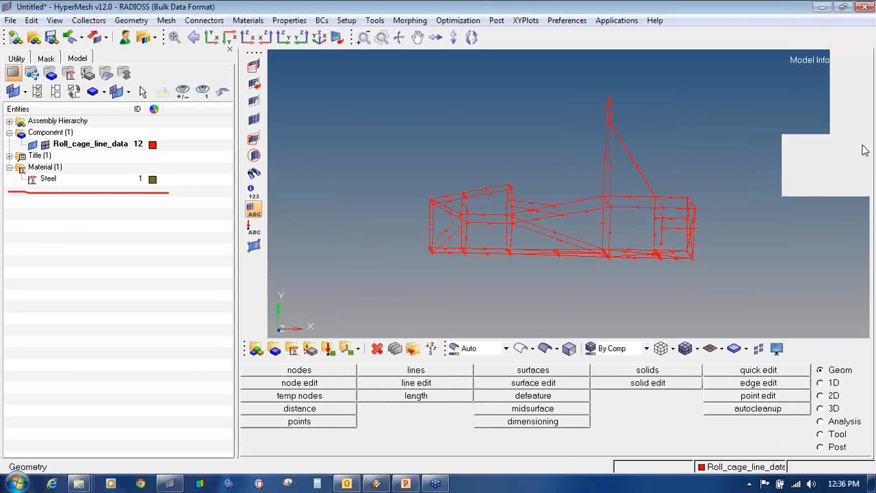
click(865, 150)
click(867, 156)
click(826, 169)
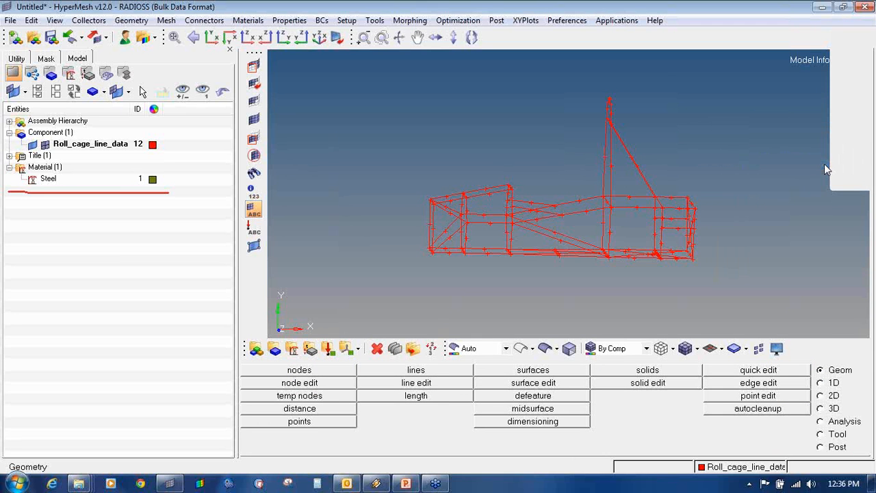
click(860, 154)
click(831, 176)
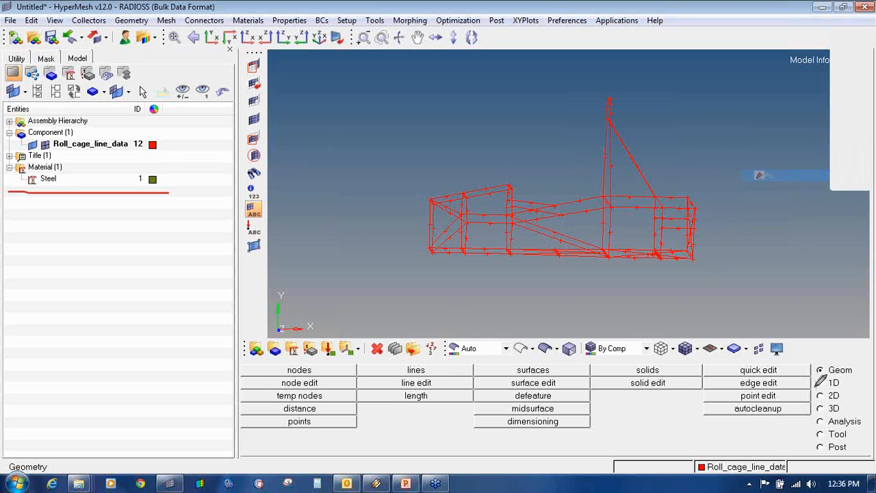
mouse_move(830, 361)
mouse_down()
mouse_move(820, 375)
mouse_move(860, 364)
mouse_move(847, 360)
mouse_up()
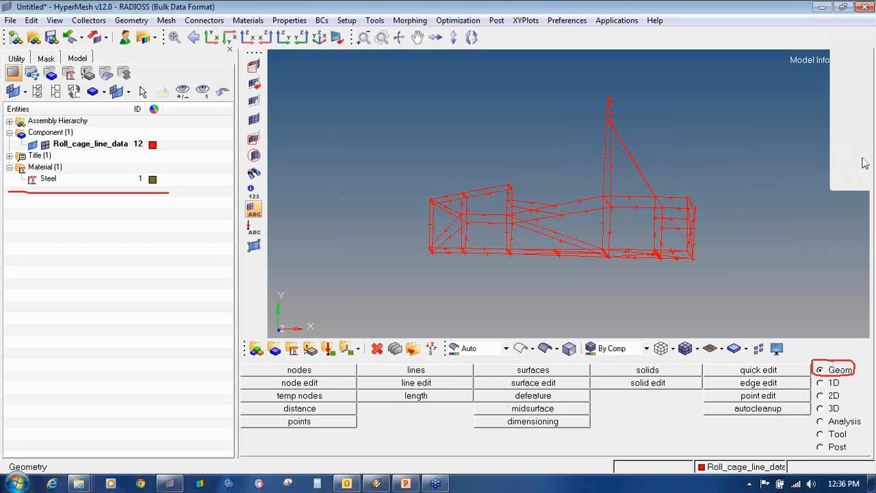
- Select the 1D page so the 1D element tools, including HyperBeam, appear
click(828, 383)
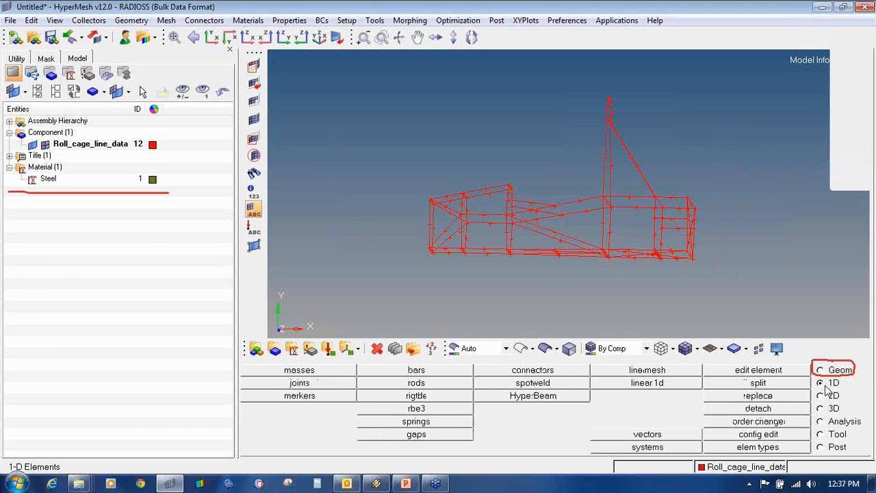
click(866, 151)
click(828, 230)
click(868, 148)
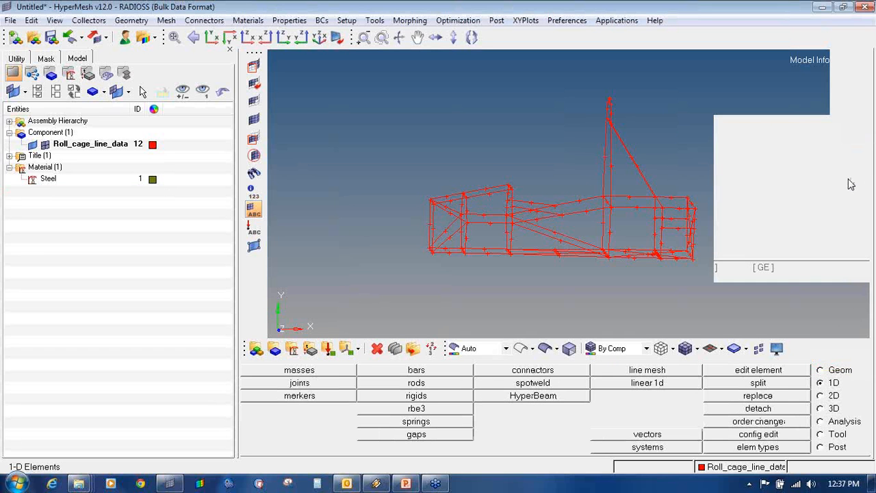
click(851, 184)
mouse_move(820, 372)
mouse_down()
mouse_move(848, 388)
mouse_move(854, 367)
mouse_move(835, 373)
mouse_up()
mouse_move(541, 387)
mouse_down()
mouse_move(510, 389)
mouse_move(525, 403)
mouse_move(579, 397)
mouse_move(538, 384)
mouse_up()
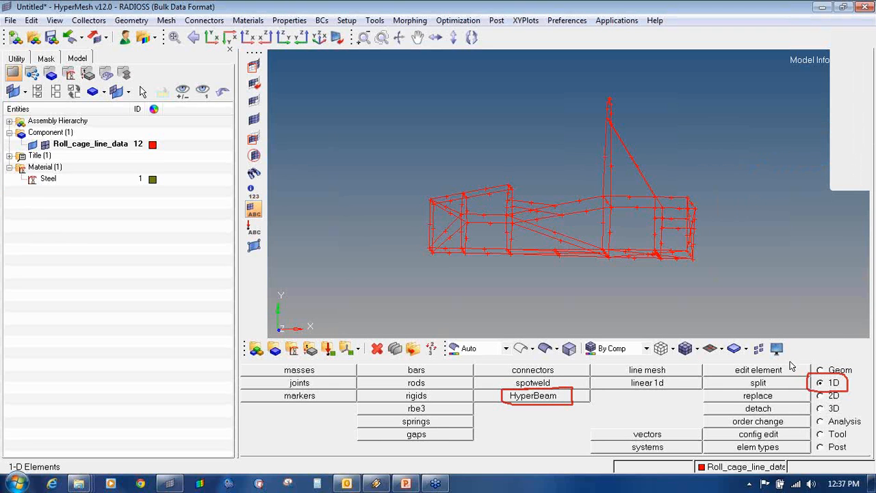
- Open HyperBeam standard section with the HYPER BEAM library and thinwalled tube type
click(534, 396)
mouse_move(864, 155)
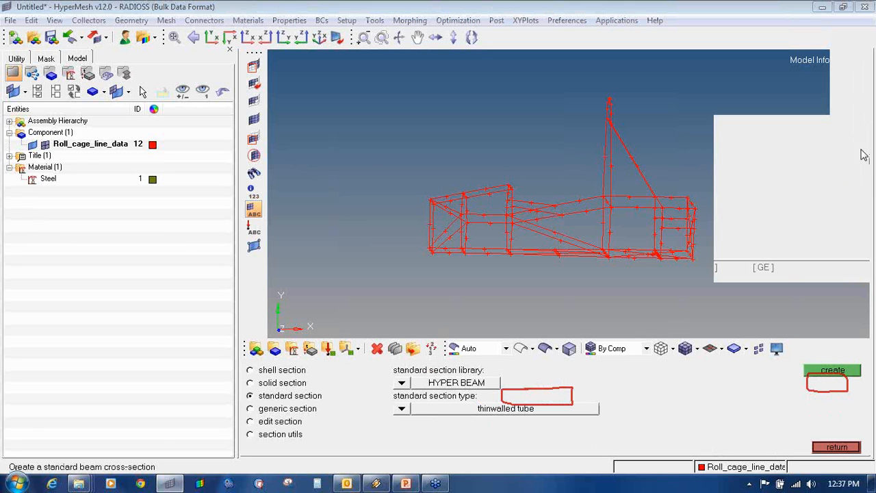
click(835, 223)
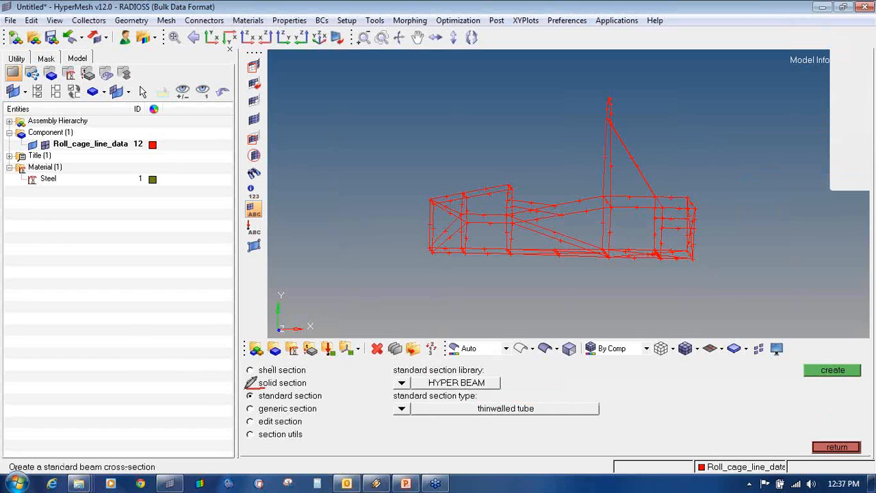
mouse_move(248, 385)
mouse_down()
mouse_move(247, 395)
mouse_move(309, 399)
mouse_move(333, 390)
mouse_move(281, 385)
mouse_up()
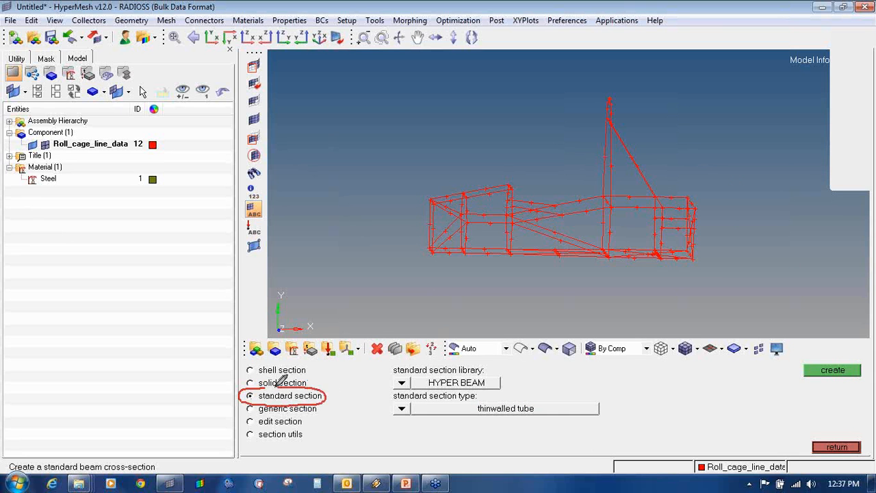
mouse_move(401, 363)
mouse_down()
mouse_move(395, 382)
mouse_move(482, 387)
mouse_up()
mouse_move(507, 388)
mouse_down()
mouse_move(483, 363)
mouse_move(411, 356)
mouse_move(415, 387)
mouse_move(388, 410)
mouse_move(541, 423)
mouse_move(611, 399)
mouse_move(476, 389)
mouse_up()
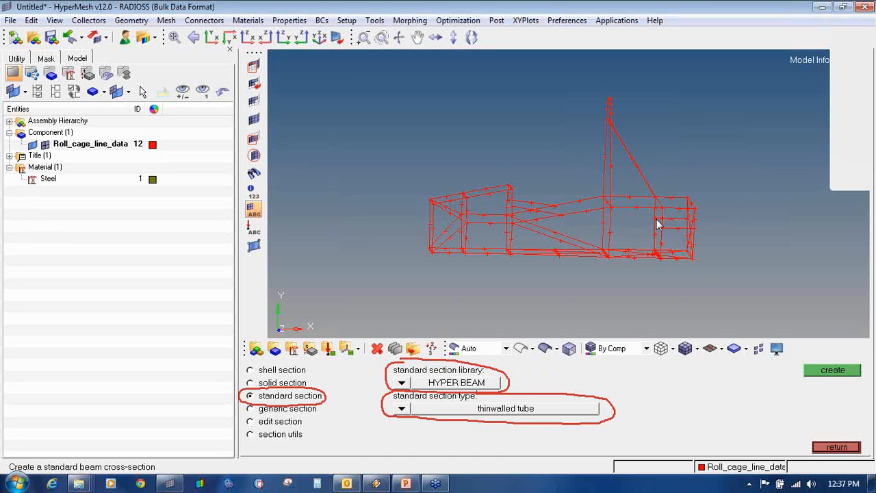
click(401, 383)
click(393, 385)
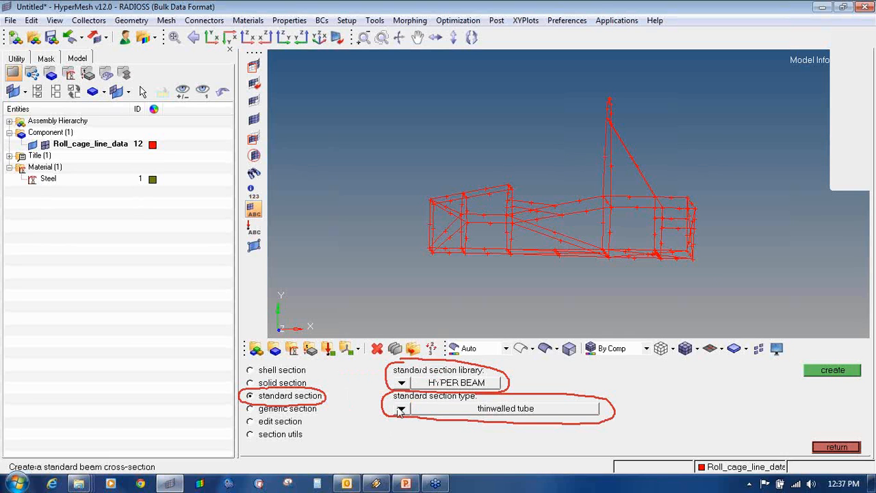
click(401, 408)
click(540, 384)
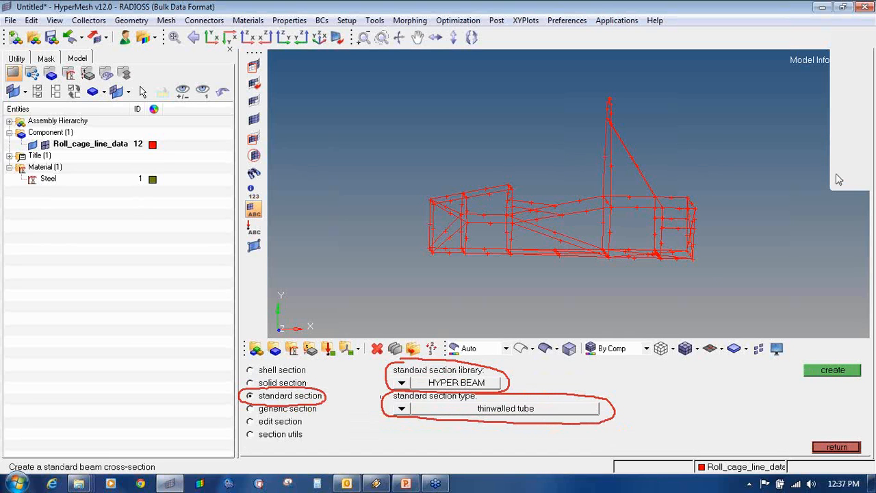
- Reconfirm thinwalled tube as the section type and create the tube cross-section
click(867, 151)
click(818, 230)
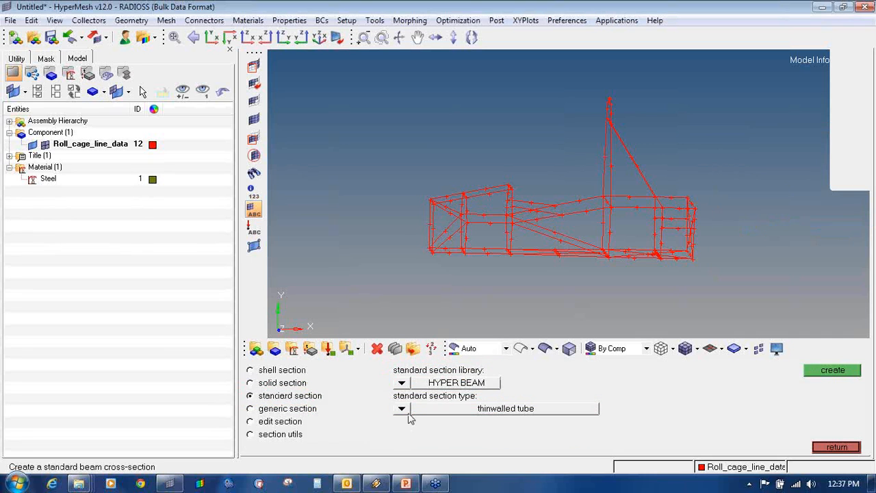
click(401, 409)
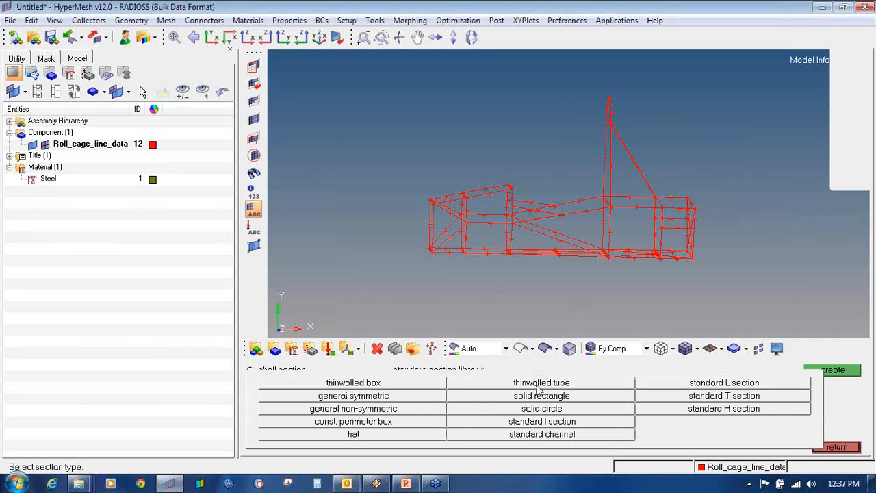
click(538, 387)
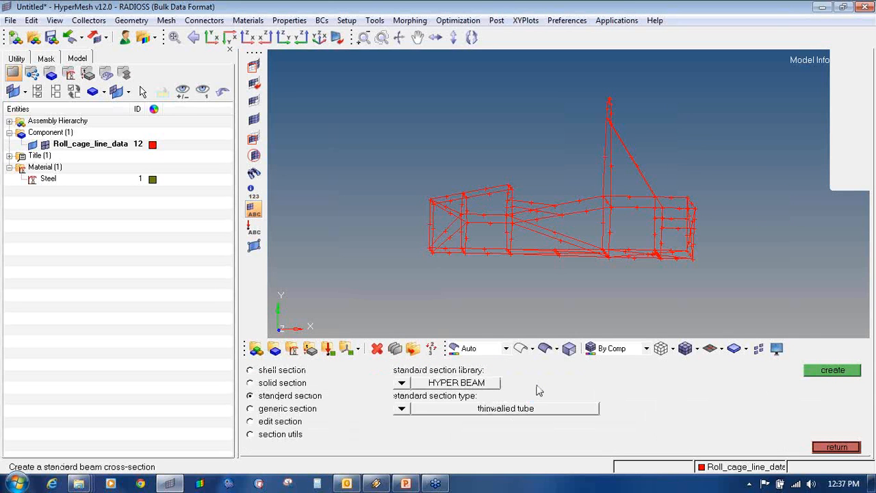
click(834, 371)
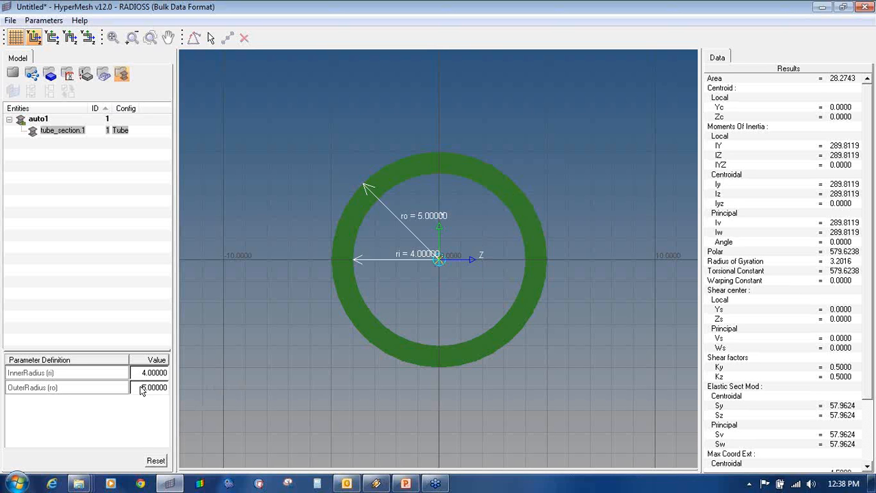
- Enter OuterRadius 12.5 and InnerRadius 9.5 in tube_section.1's Parameter Definition table
click(142, 388)
text(12.5)
key(Return)
click(150, 373)
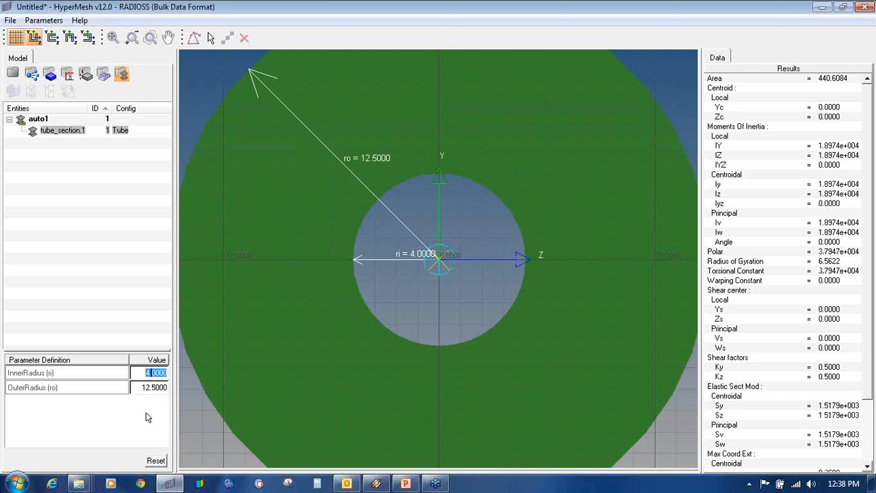
text(9.5)
key(Return)
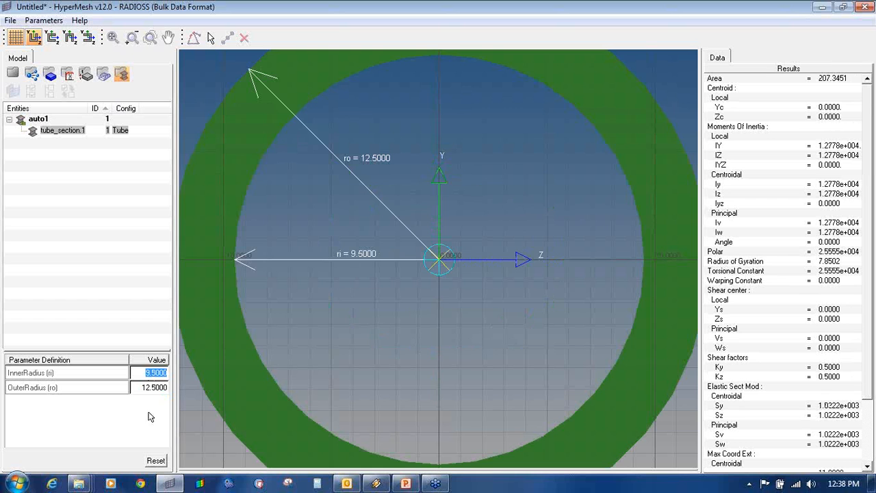
scroll(482, 277, down, 2)
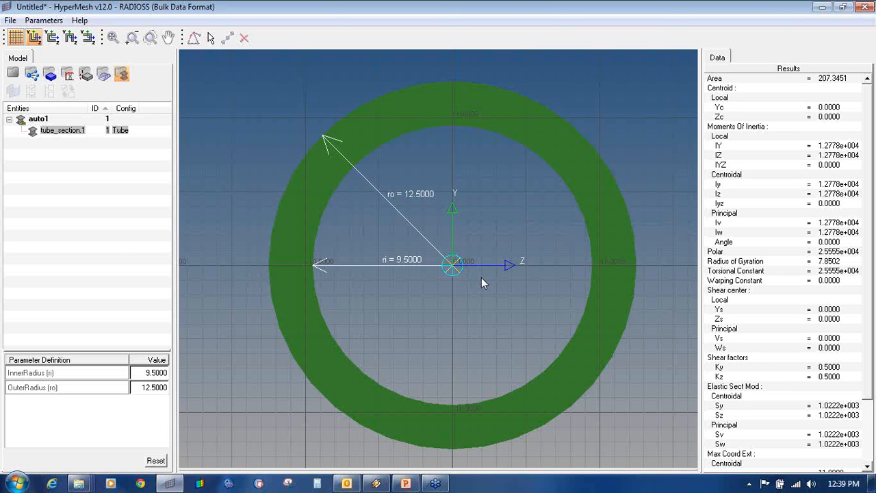
- Rename tube_section.1 to Circular_section from its Entities tree entry
right_click(52, 133)
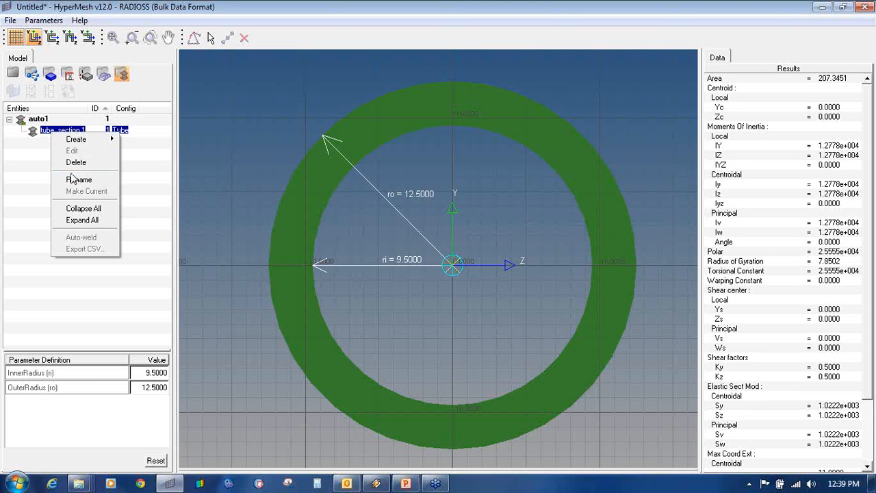
click(73, 179)
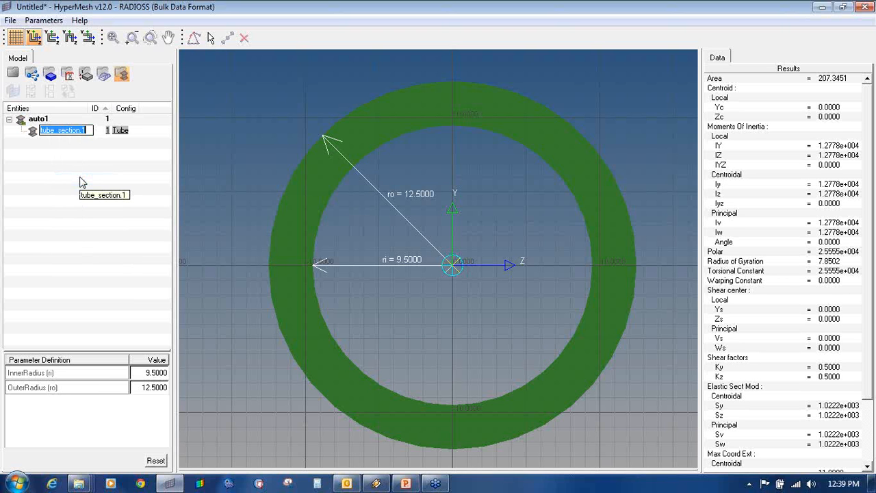
text(Circu)
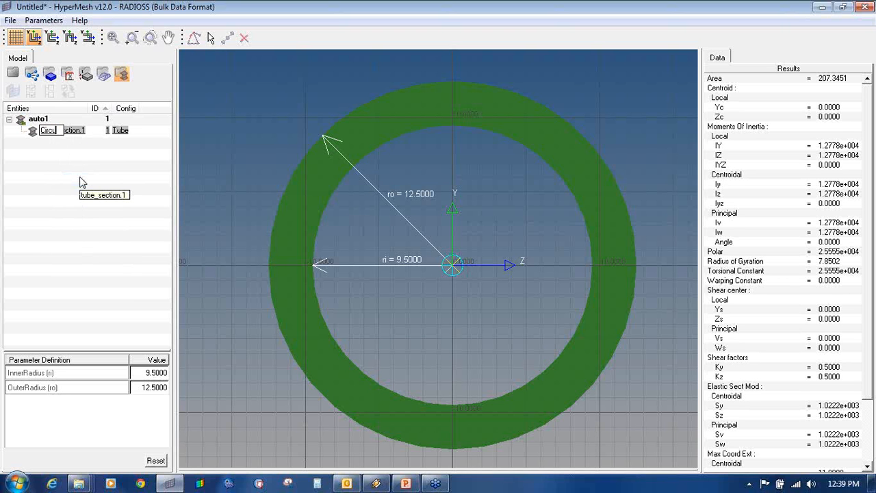
text(lar_section_)
key(BackSpace)
key(Return)
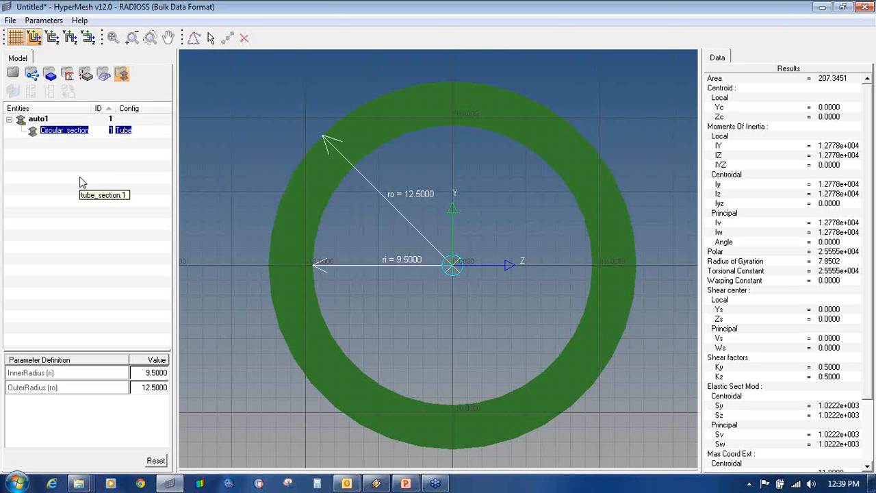
click(108, 180)
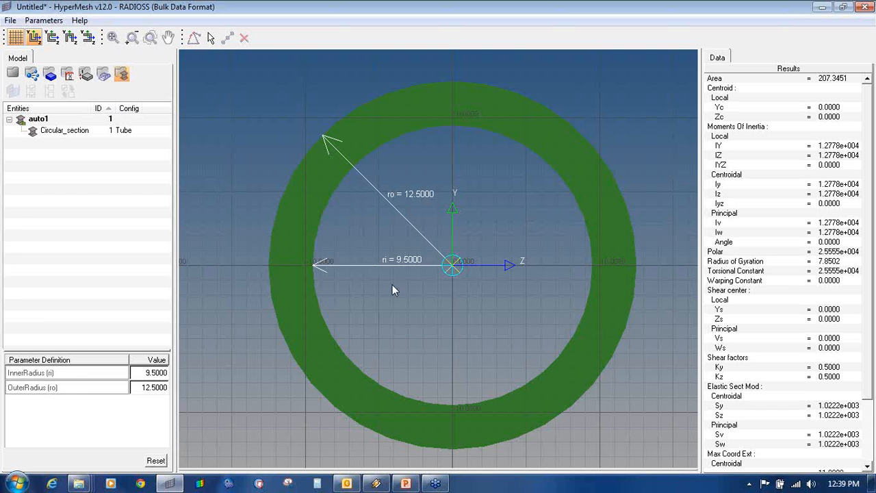
- Launch Notepad from Start > All Programs > Accessories
click(16, 483)
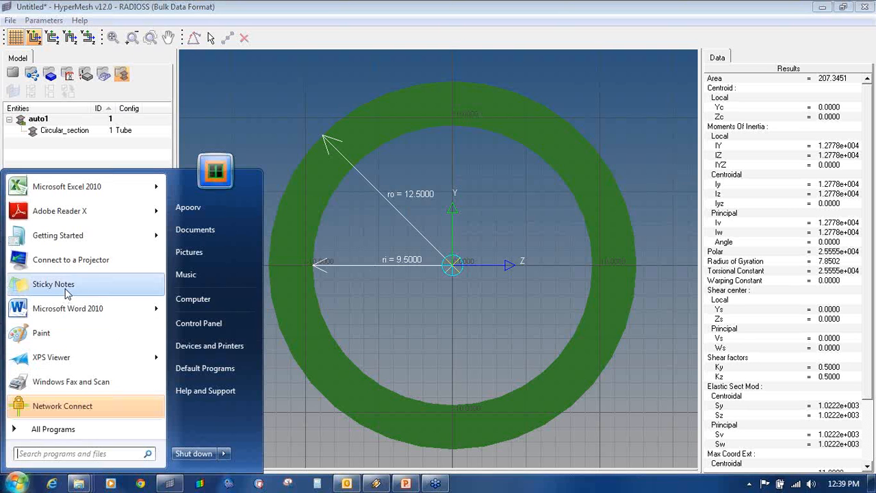
click(68, 429)
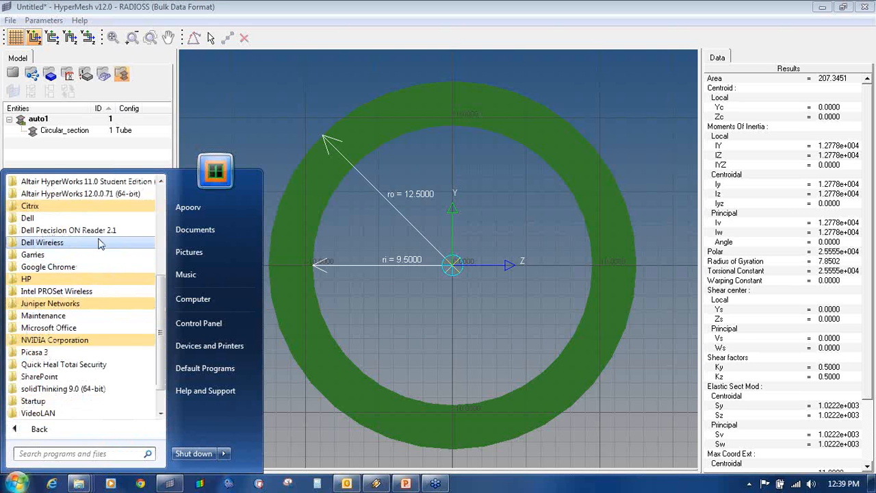
scroll(99, 245, up, 2)
click(78, 229)
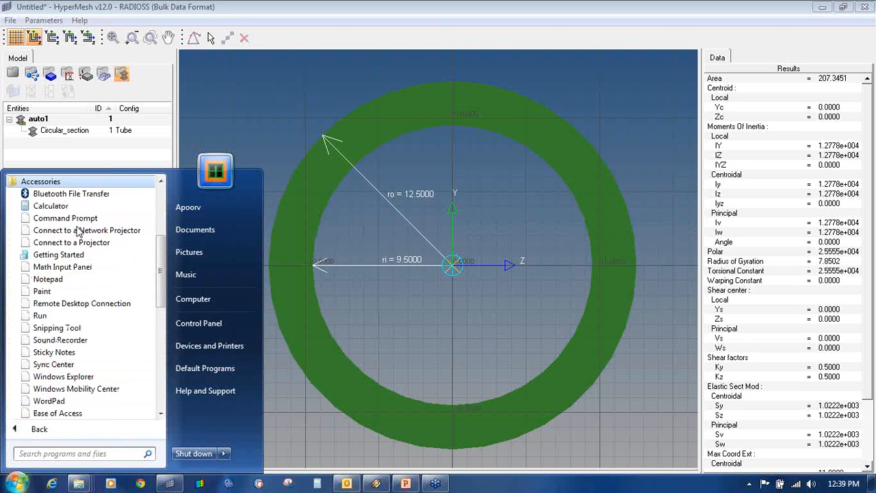
click(88, 282)
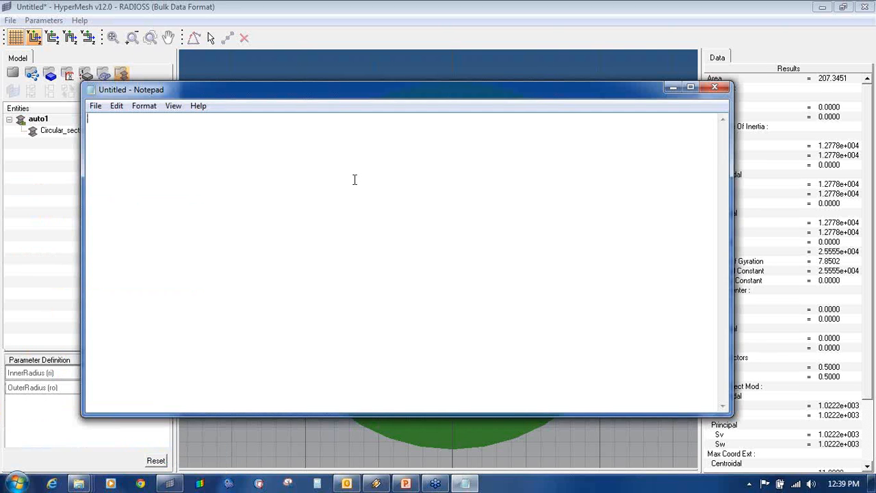
- Type indented lines '25 outer dia' and '22 inner dia'
key(Tab)
key(Tab)
text(25 outer dia)
key(Return)
key(Tab)
key(Tab)
text(22 inner )
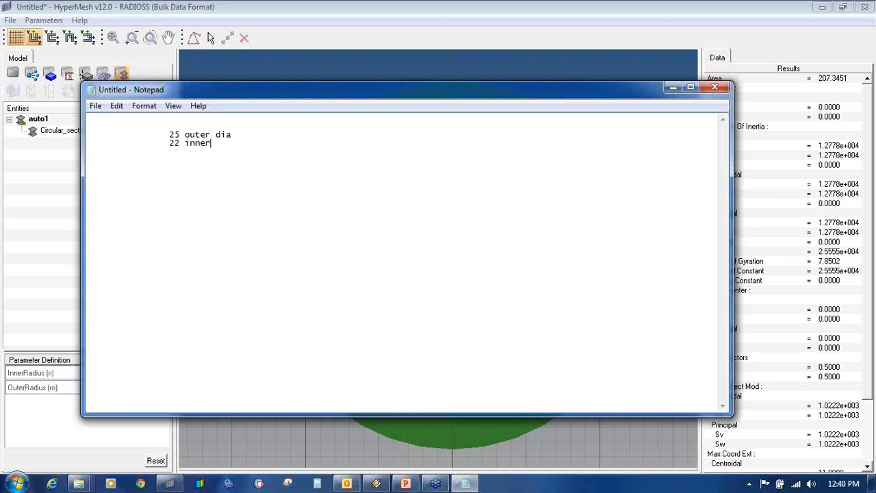
text(dia)
key(Return)
- Note the radii, 12.5mm outer and 11 mm inner, below the diameters
text(radius 12.5mm outer ra)
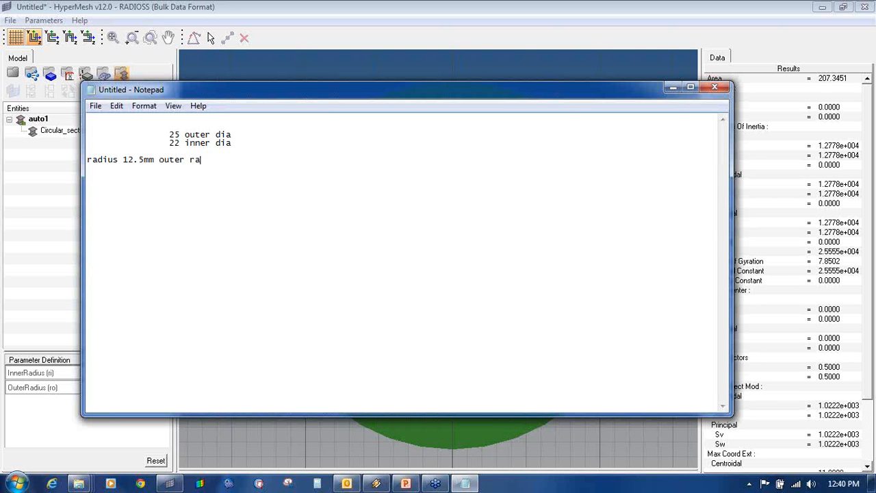
text(diu)
key(BackSpace)
key(BackSpace)
key(BackSpace)
key(BackSpace)
key(BackSpace)
key(Return)
text(11 mm inner)
click(145, 160)
key(Up)
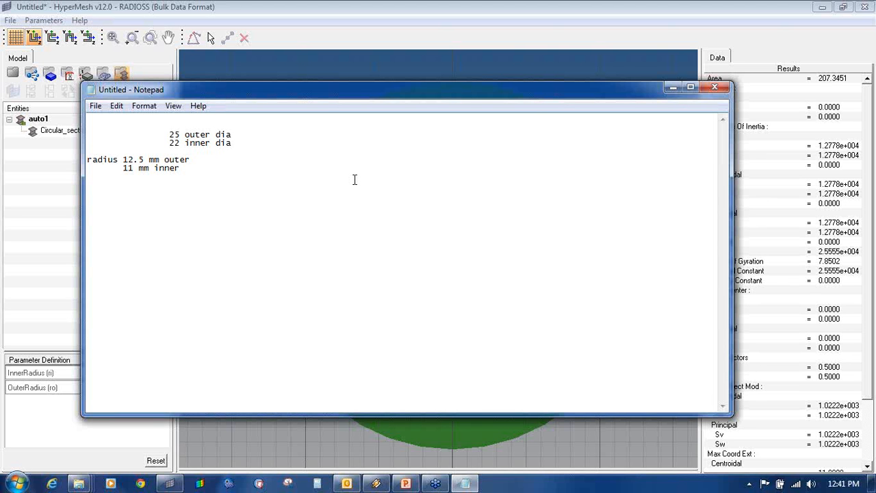
- Bring the HyperBeam tube section (inner radius 9.5, outer radius 12.5) back in front of Notepad
click(694, 6)
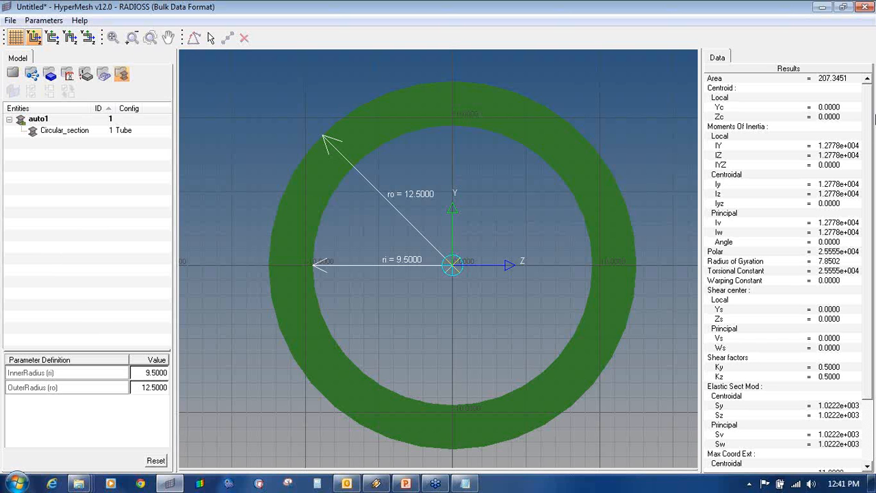
- Create a new thin-walled box beam section alongside auto1
click(8, 71)
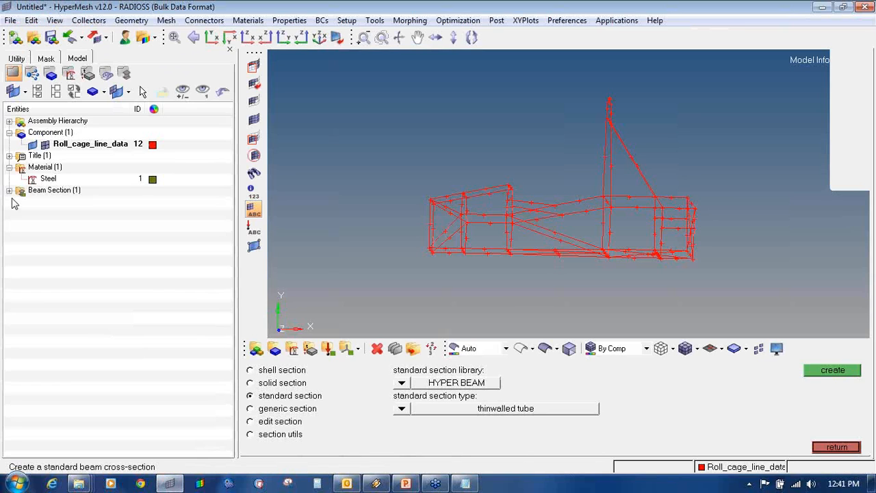
click(9, 191)
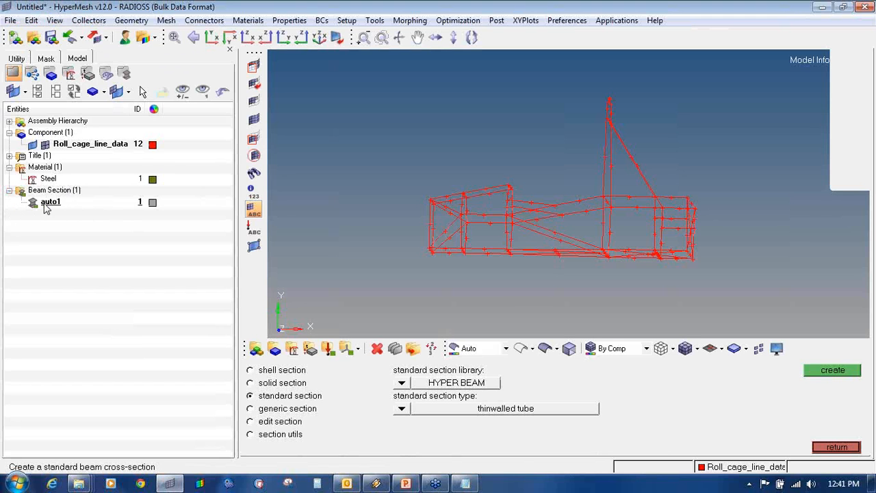
click(402, 411)
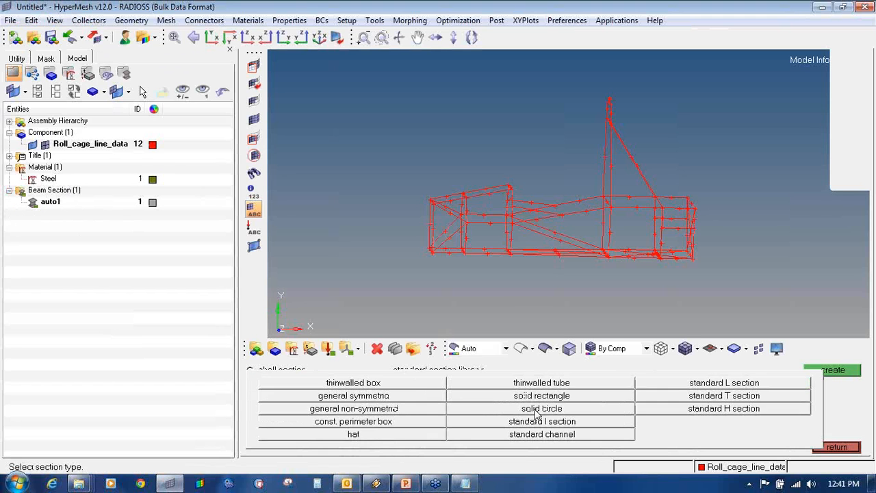
click(412, 385)
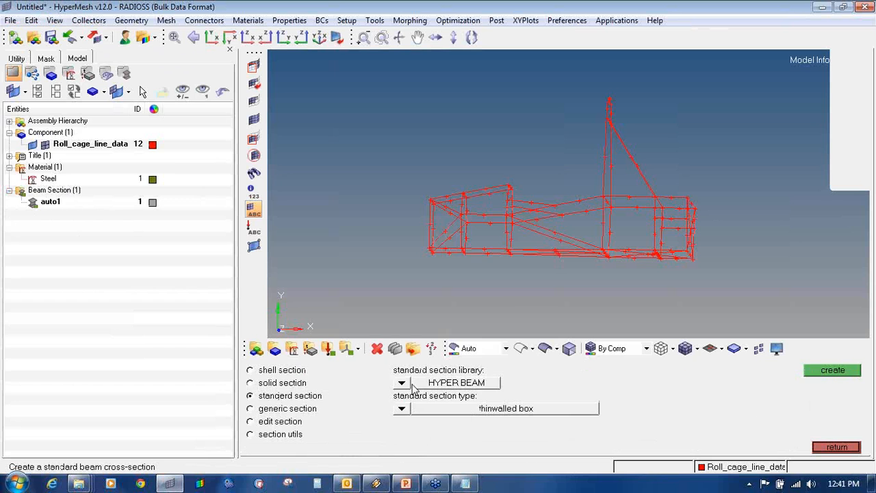
click(819, 374)
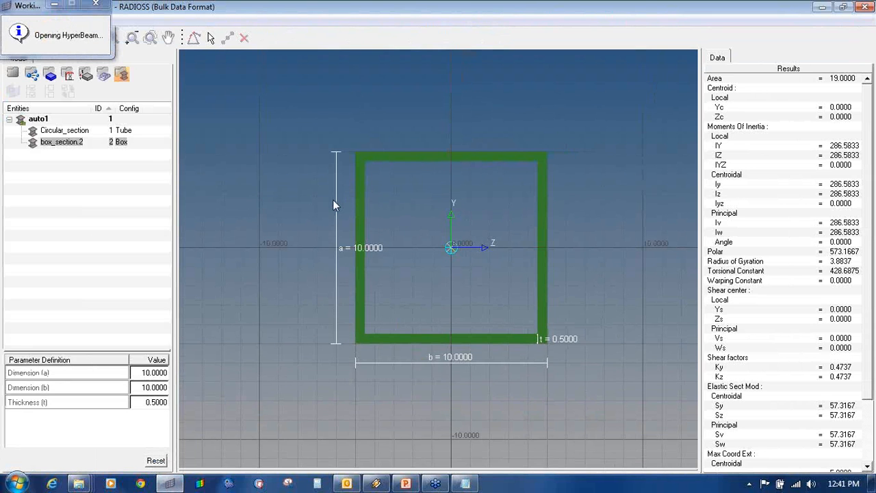
- Set the box section dimensions to a=12, b=12 and wall thickness 1.5
click(154, 373)
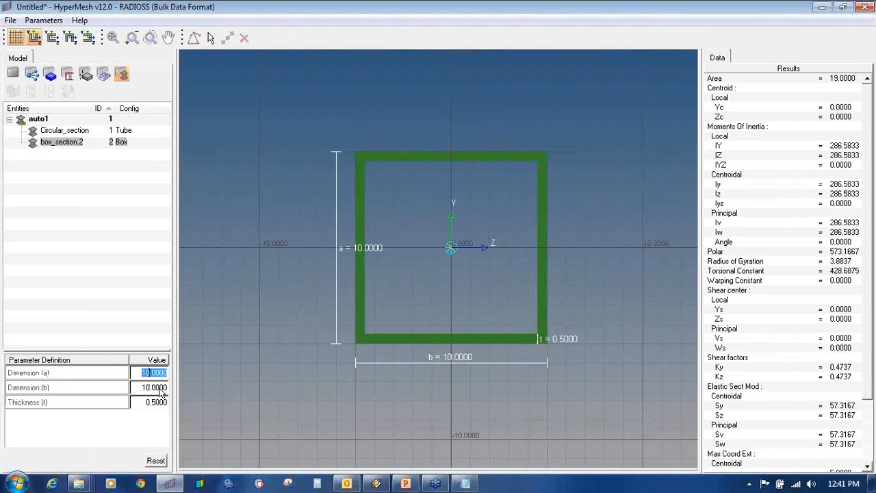
text(12)
click(162, 391)
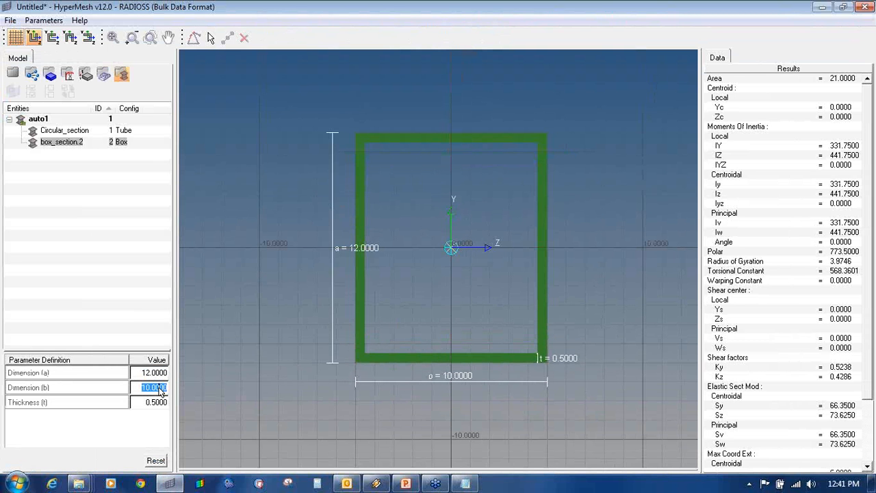
text(12)
key(Tab)
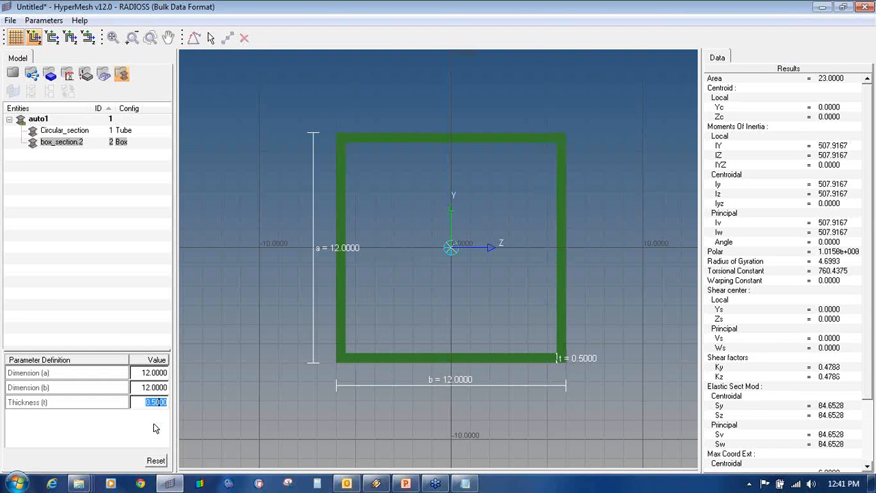
text(3)
key(Return)
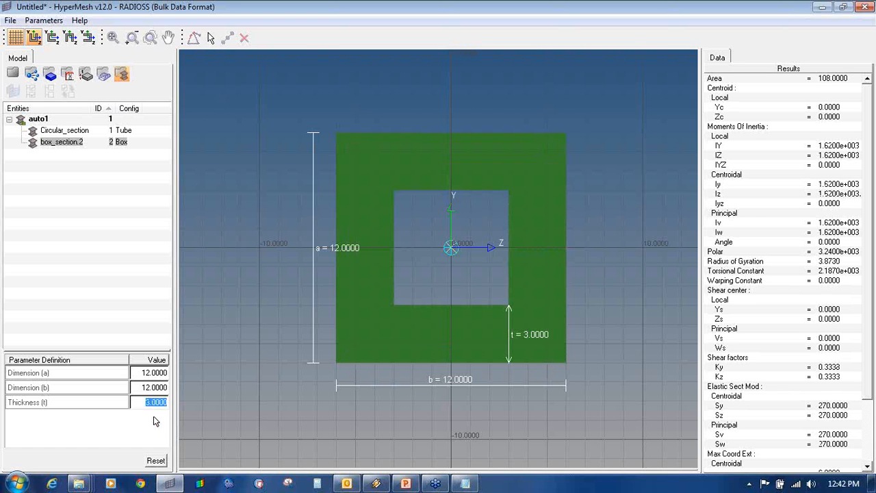
text(1.5)
key(Return)
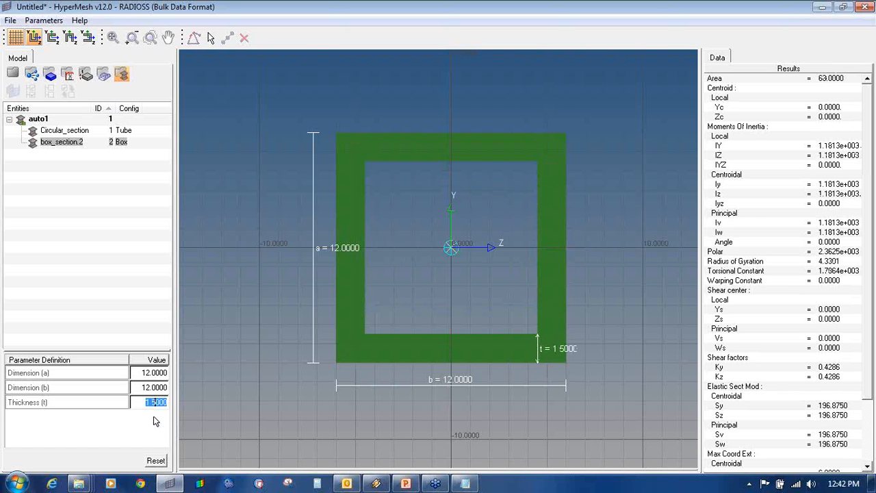
click(153, 419)
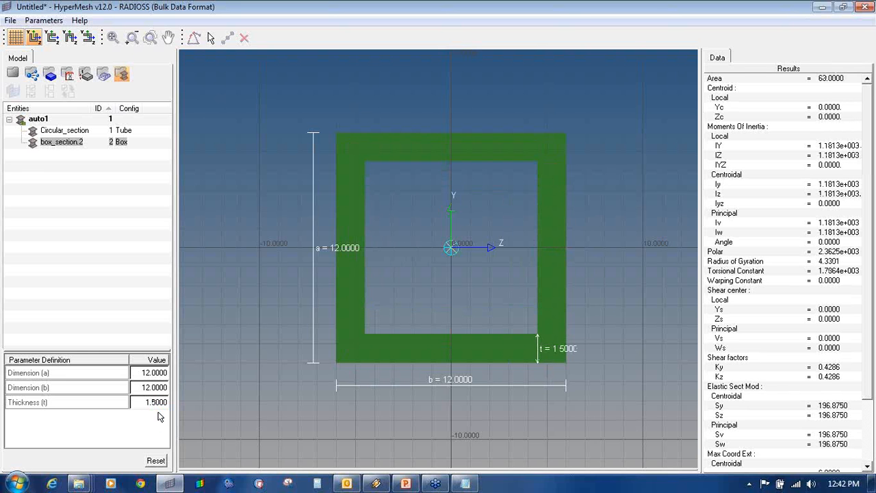
- Rename the new section to Box_section and return to the roll-cage model
right_click(55, 143)
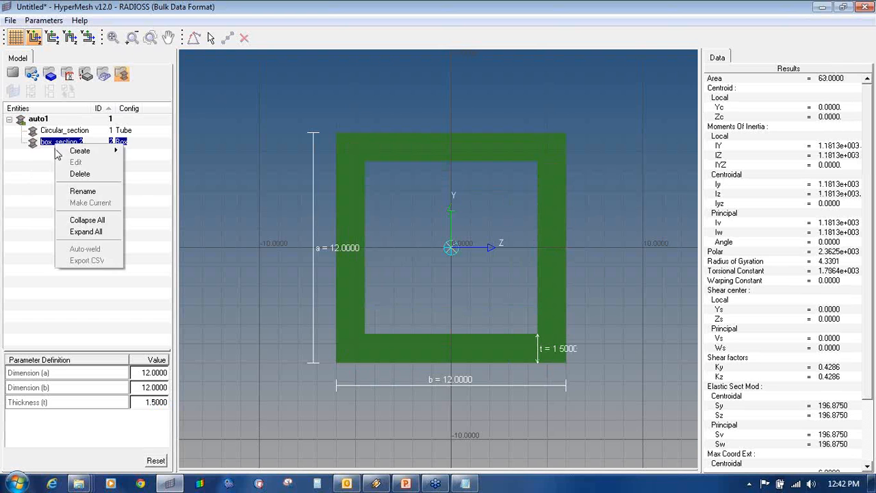
click(68, 191)
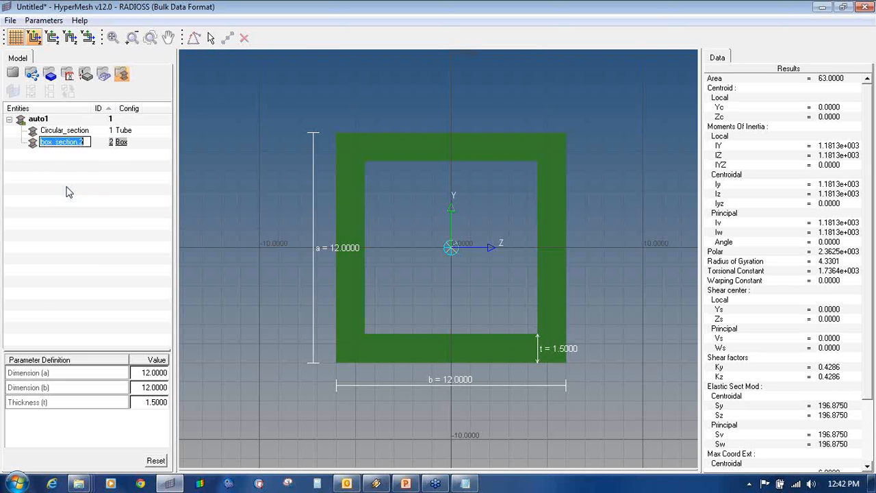
text(Box_sec)
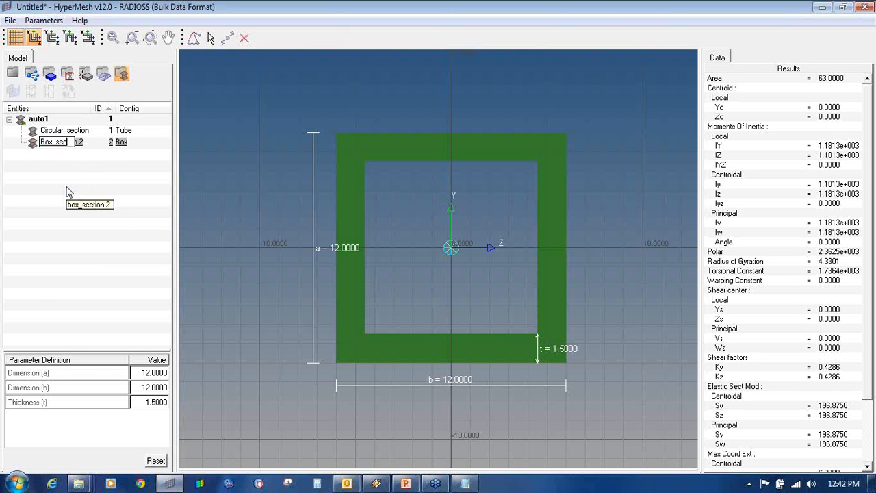
text(tion)
key(Return)
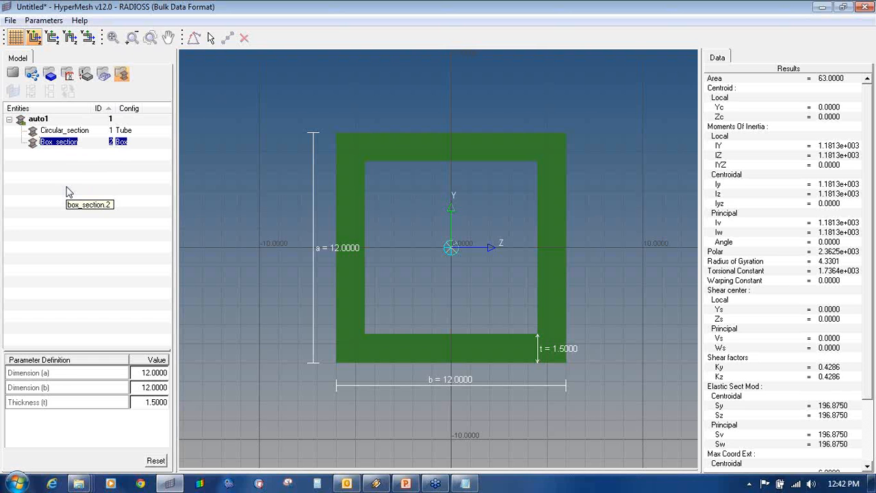
click(69, 193)
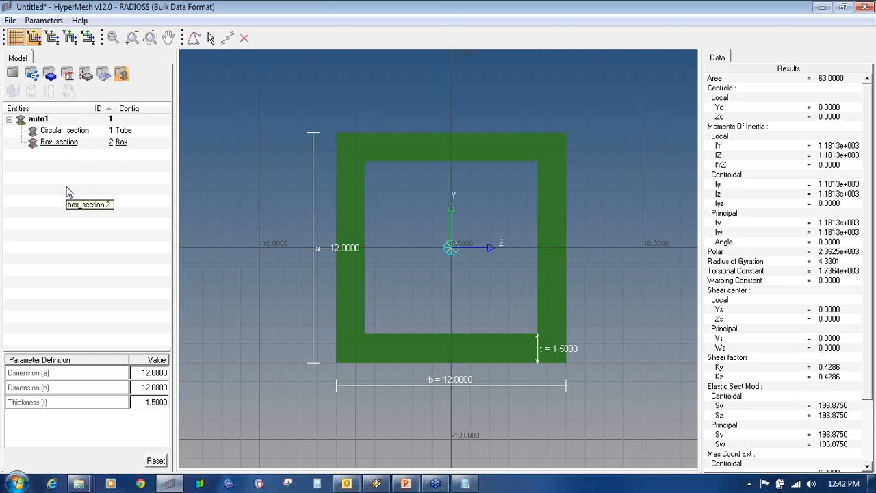
click(14, 74)
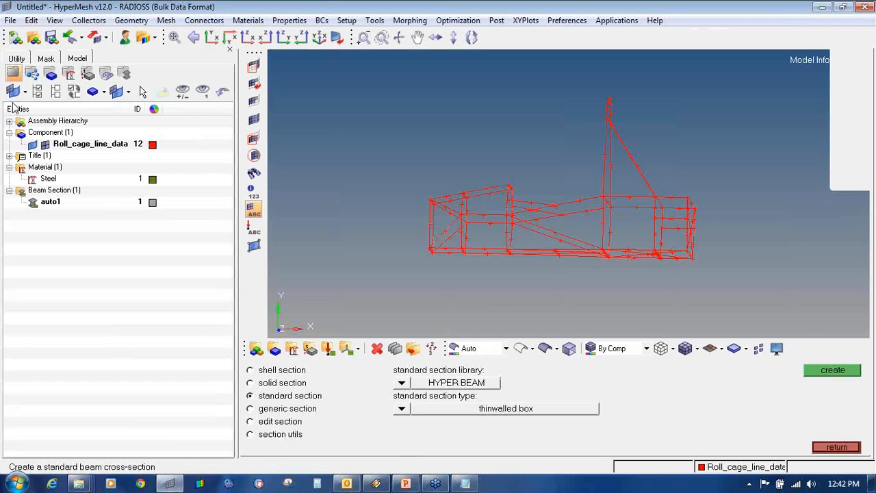
- Start a new purple 1D property named Circular_prop
click(853, 449)
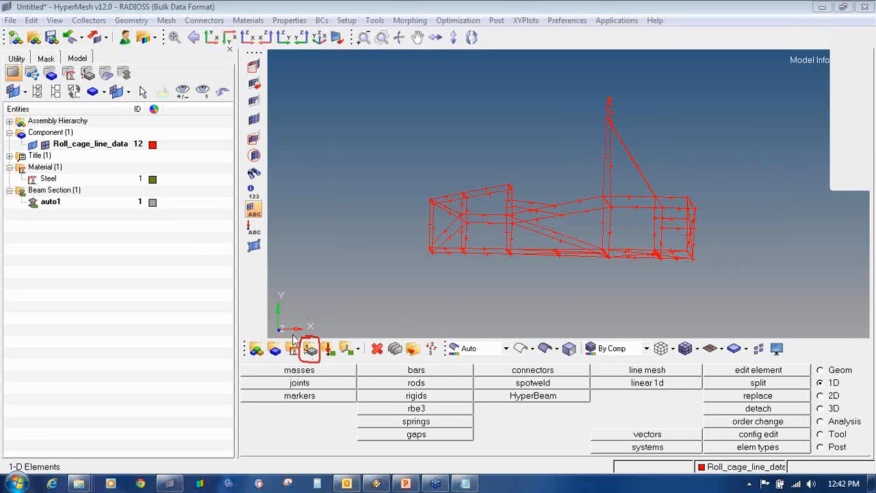
click(311, 350)
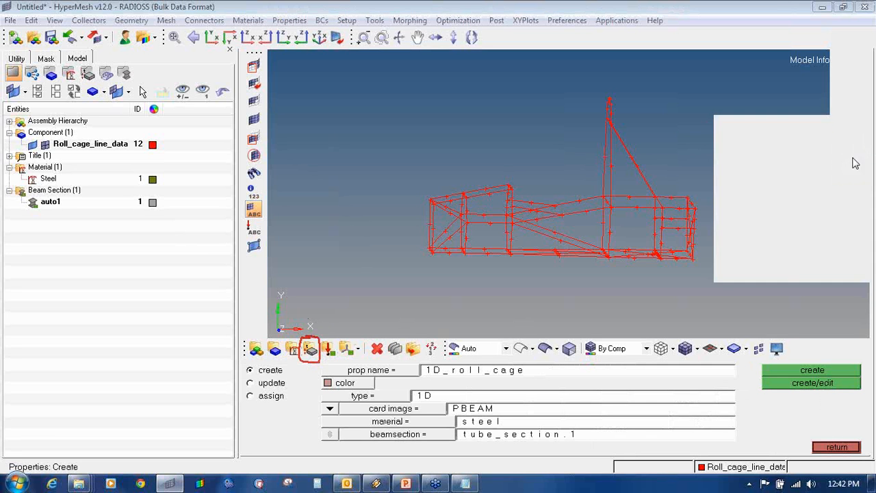
drag(426, 373, 546, 364)
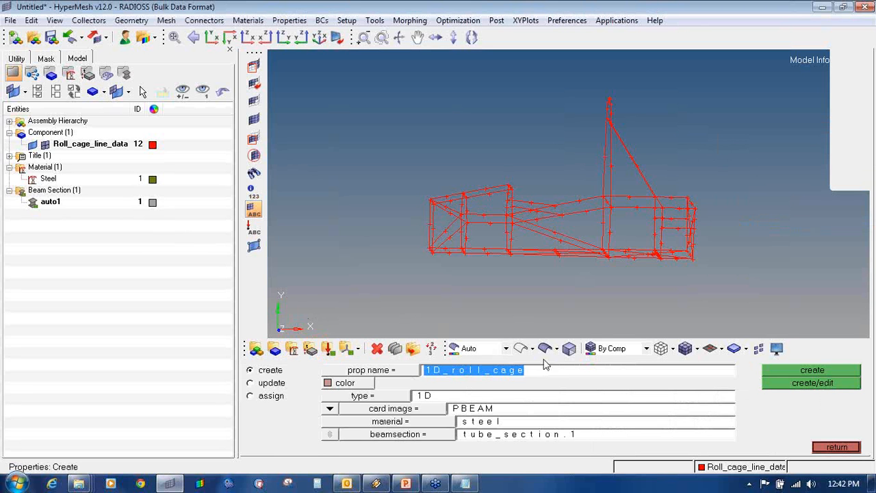
text(Cir)
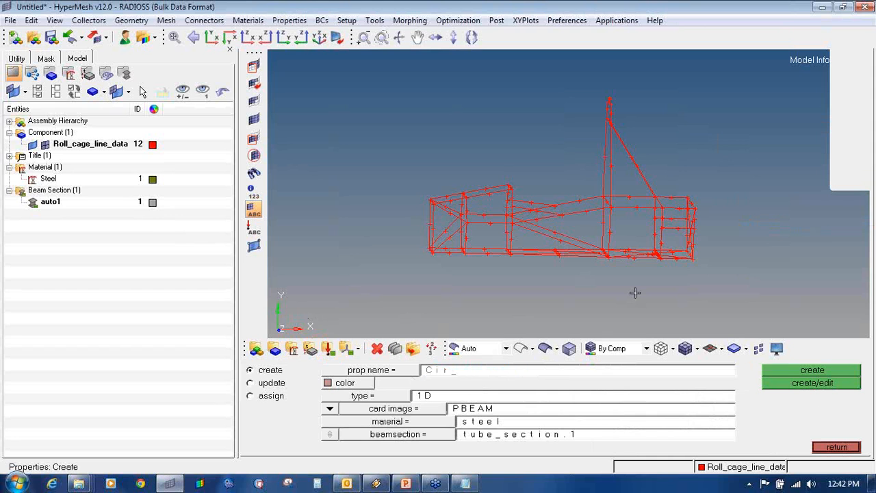
text(culer_prop)
click(363, 395)
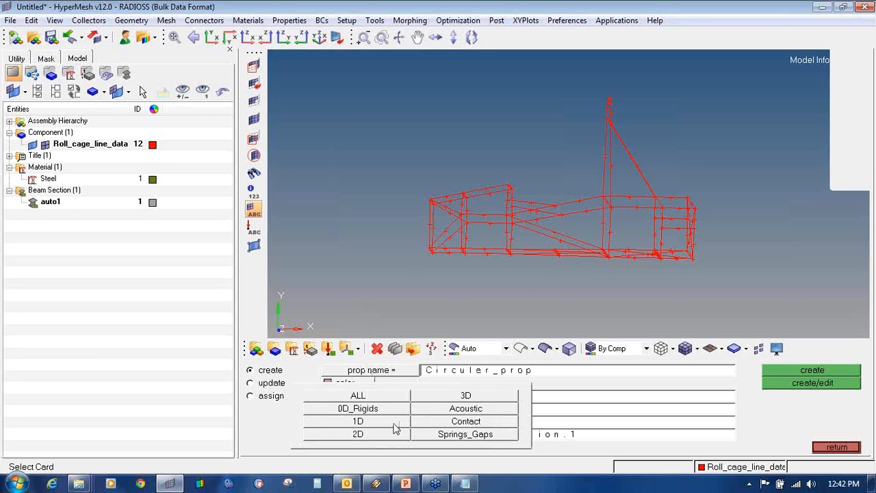
click(388, 424)
click(360, 384)
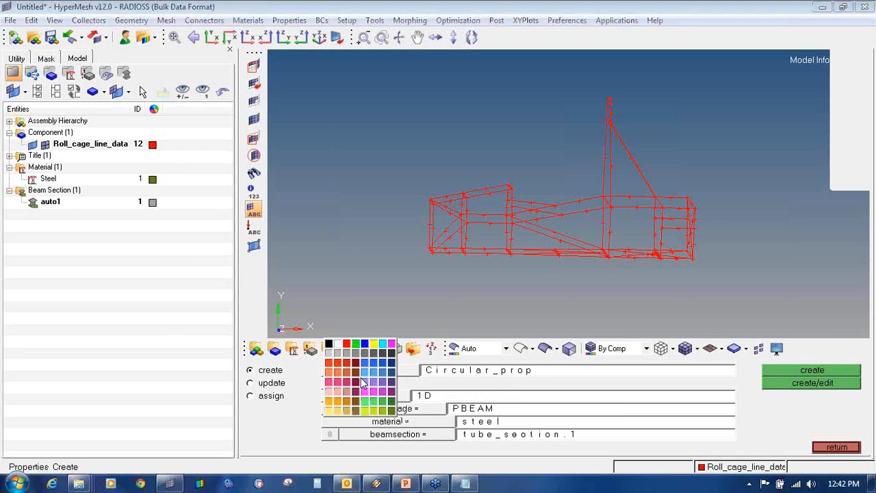
click(379, 391)
click(627, 349)
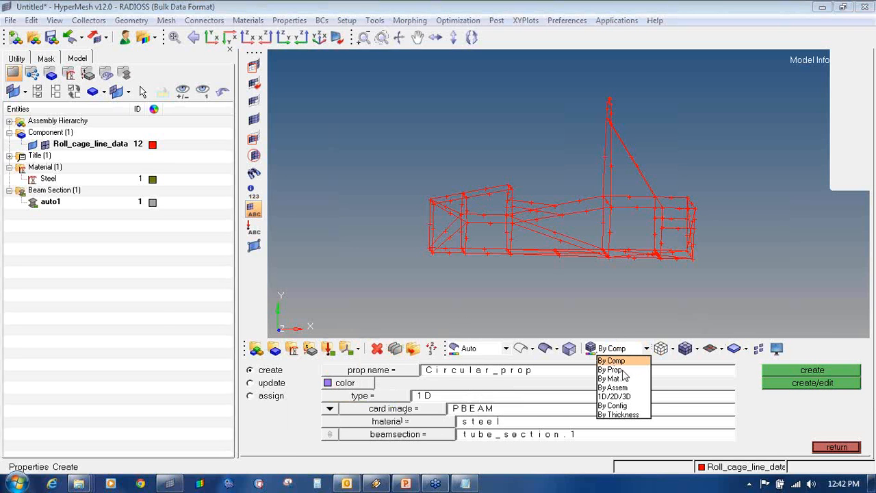
click(402, 389)
click(374, 397)
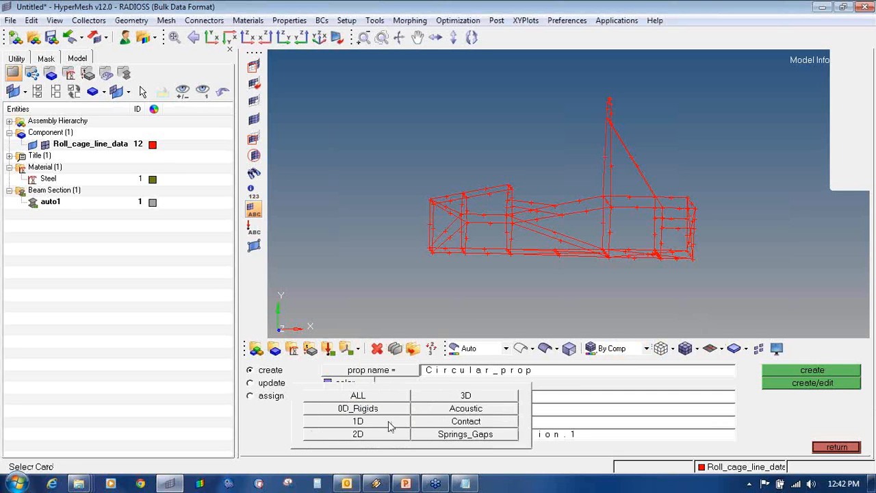
click(377, 423)
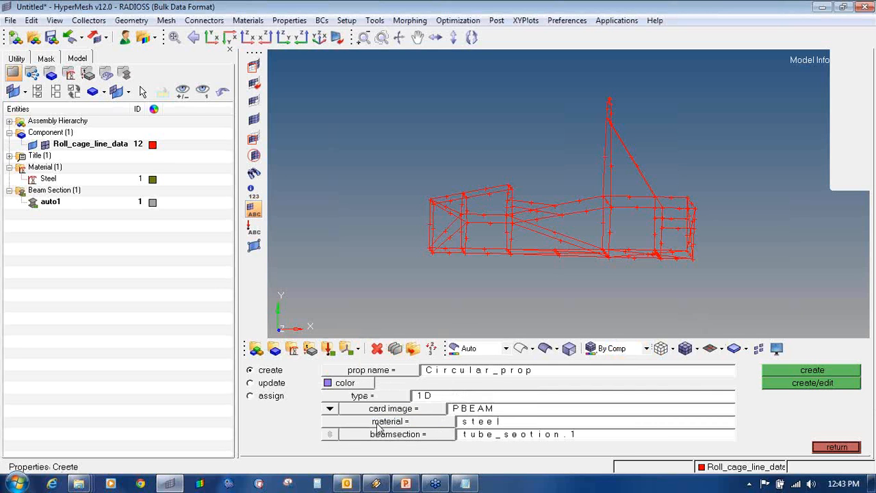
- Give Circular_prop a PBEAM card, Steel material and the Circular_section beam section, then create it
click(394, 410)
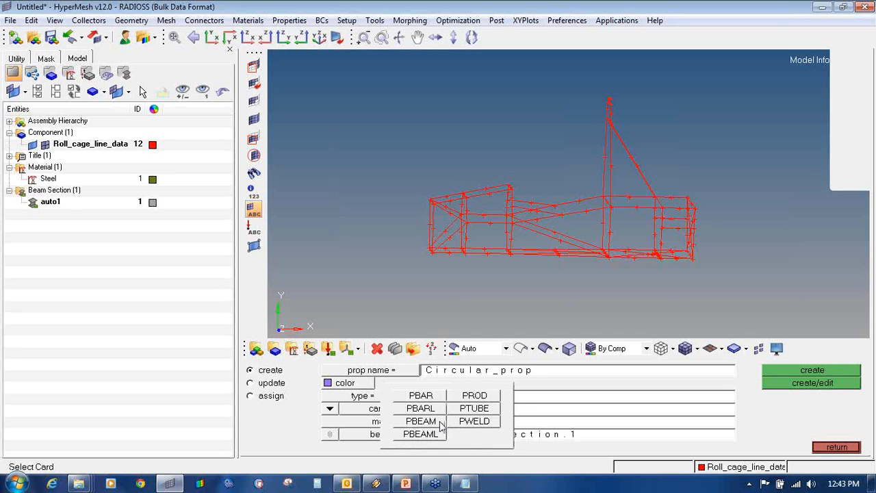
click(421, 421)
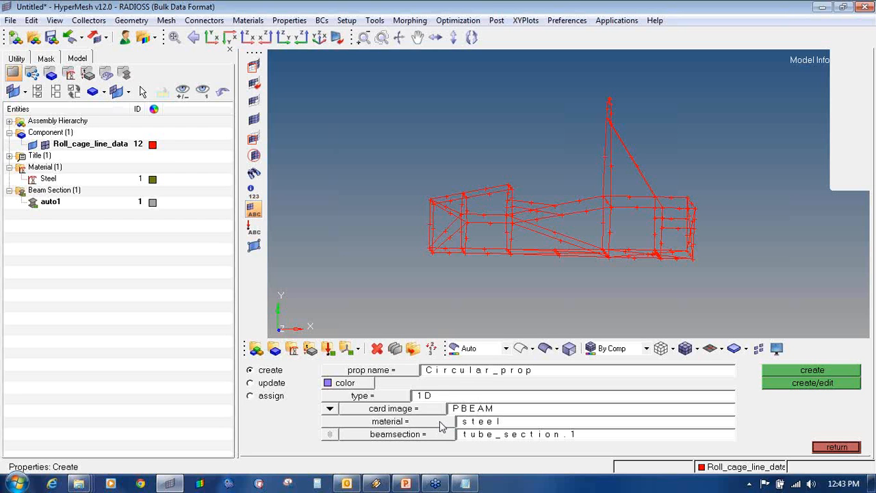
click(442, 426)
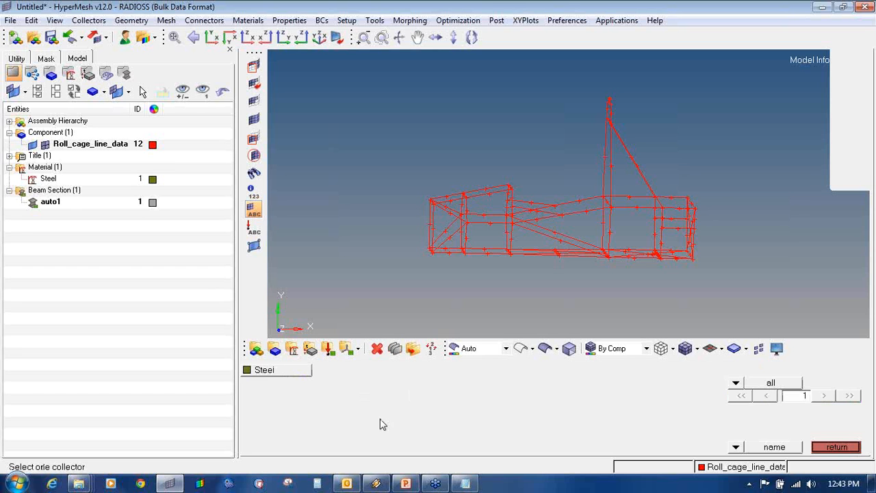
click(294, 374)
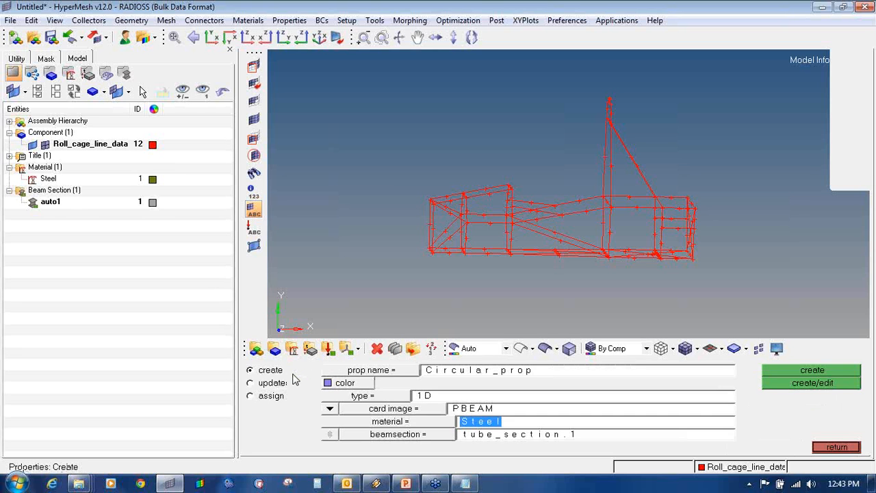
click(388, 433)
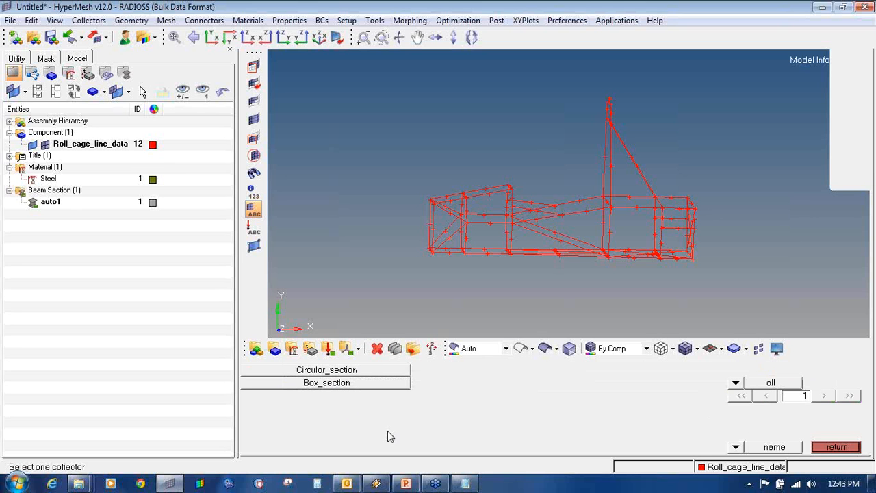
click(362, 374)
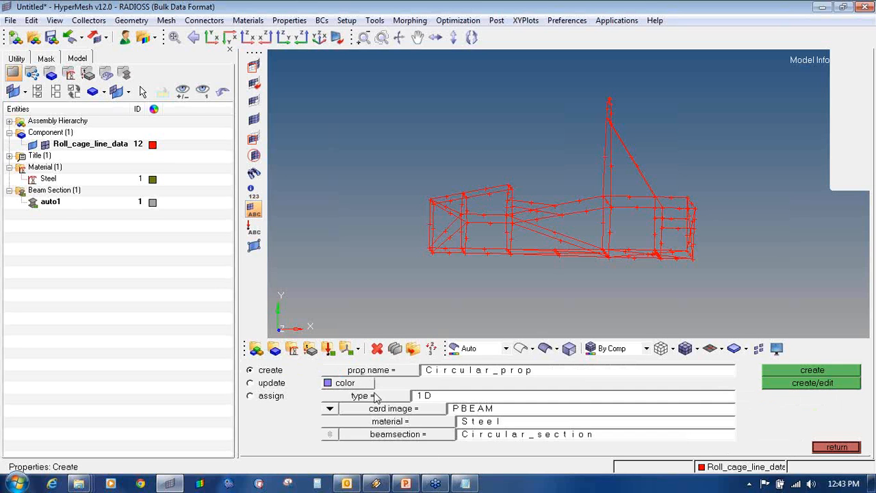
click(414, 435)
click(357, 373)
click(801, 383)
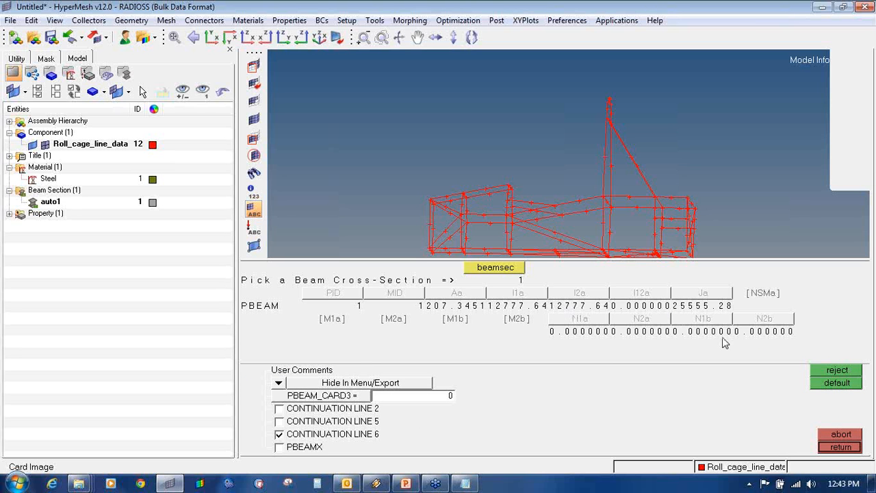
click(839, 447)
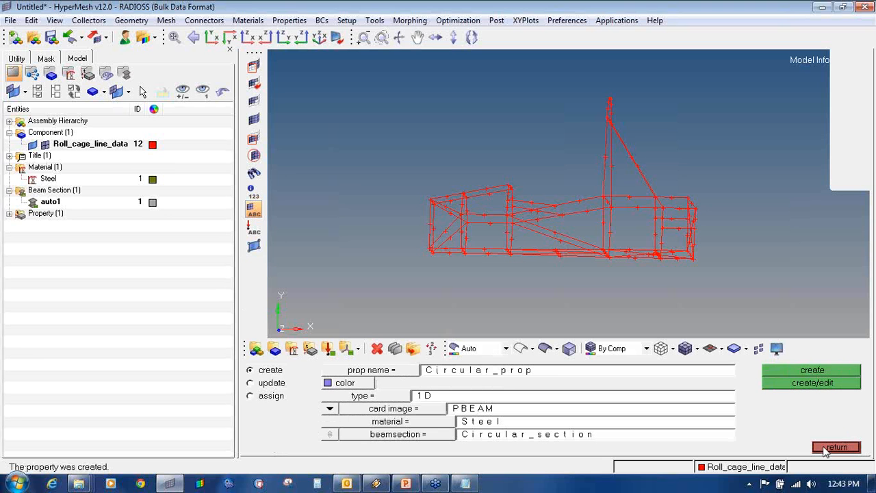
- Start a new orange 1D property named Square_section
click(553, 372)
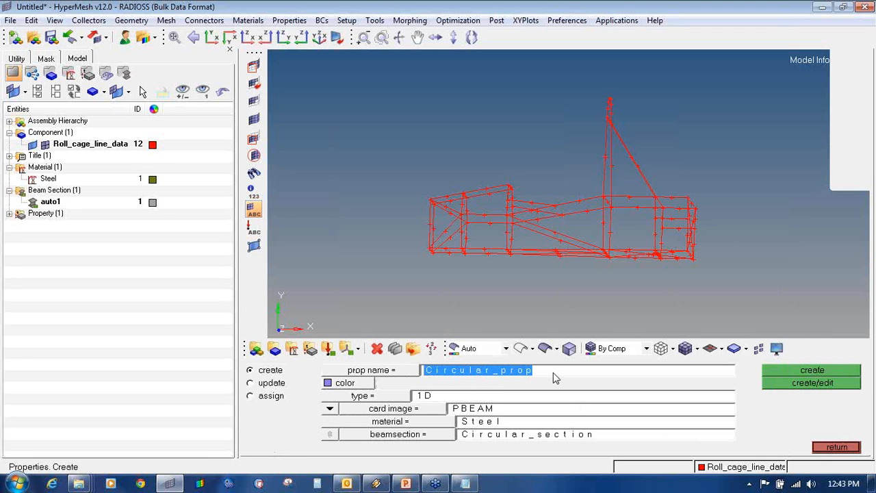
click(553, 372)
key(BackSpace)
key(BackSpace)
key(BackSpace)
key(BackSpace)
key(BackSpace)
key(BackSpace)
key(BackSpace)
key(BackSpace)
key(BackSpace)
key(BackSpace)
key(BackSpace)
key(BackSpace)
key(BackSpace)
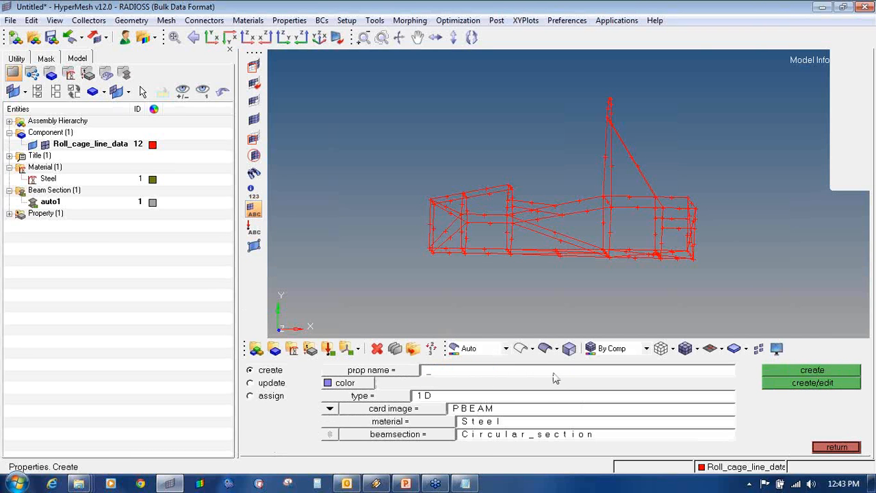
text(Square_section)
click(363, 385)
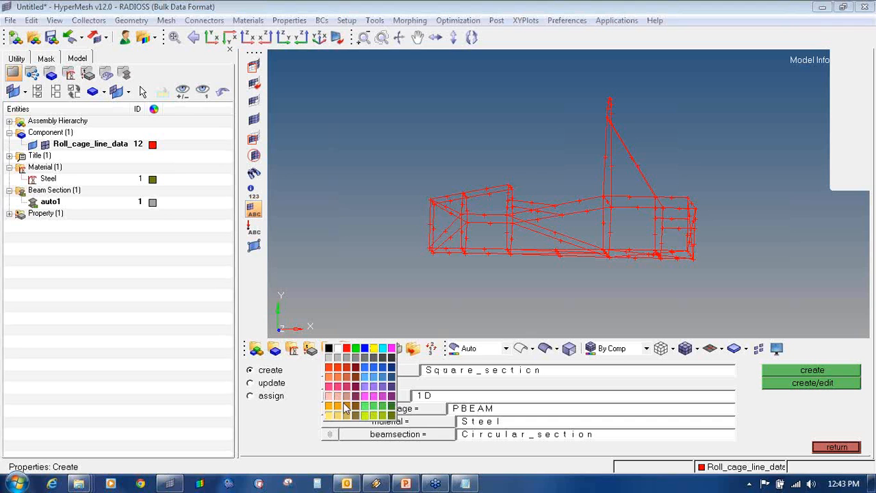
click(339, 405)
click(364, 397)
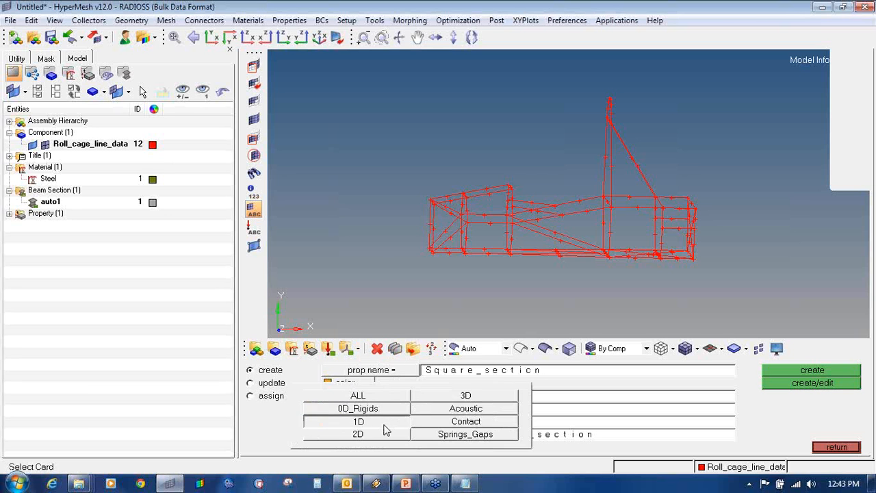
click(384, 424)
- Give Square_section a PBEAM card, Steel material and the Box_section beam section, then create it
click(397, 409)
click(434, 422)
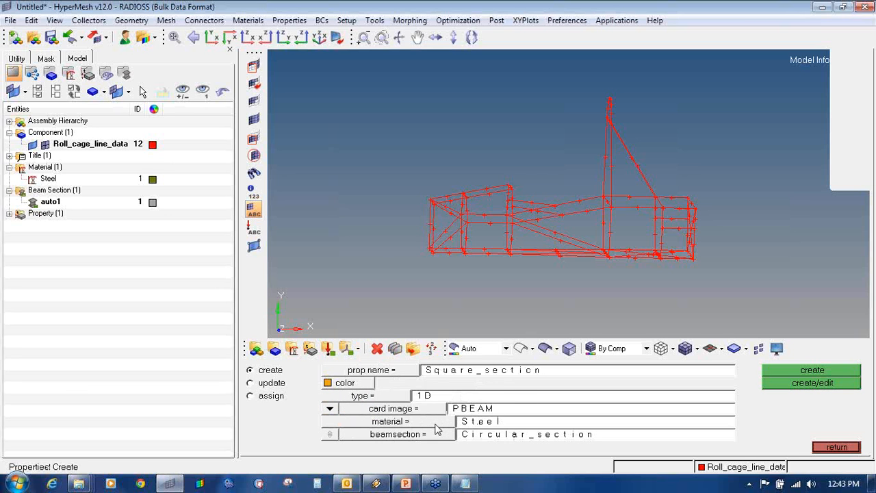
click(436, 428)
click(274, 373)
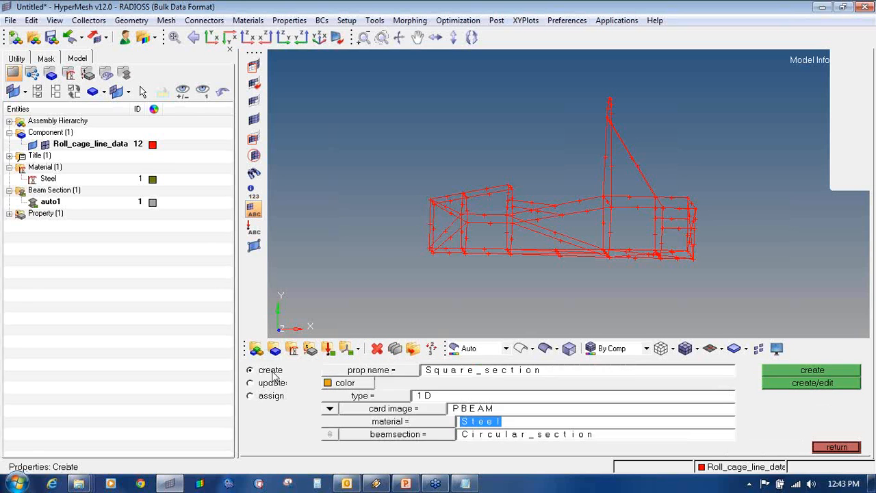
click(368, 435)
click(351, 385)
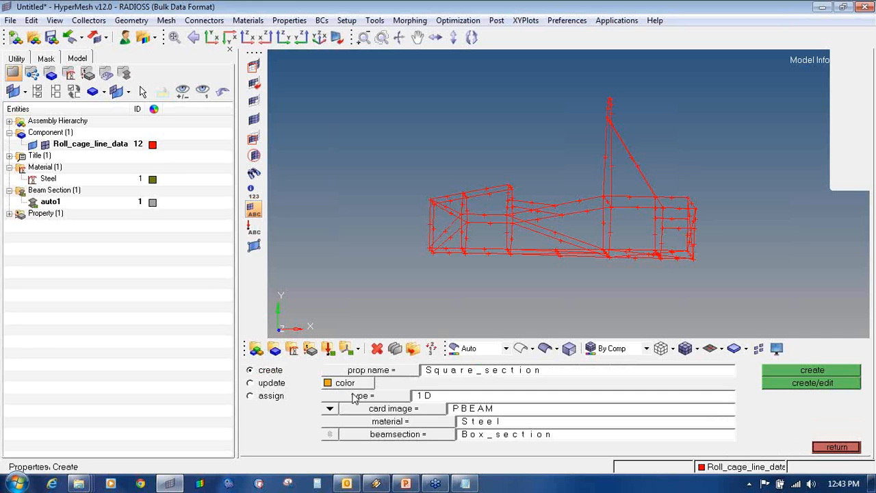
click(396, 436)
click(366, 387)
click(779, 383)
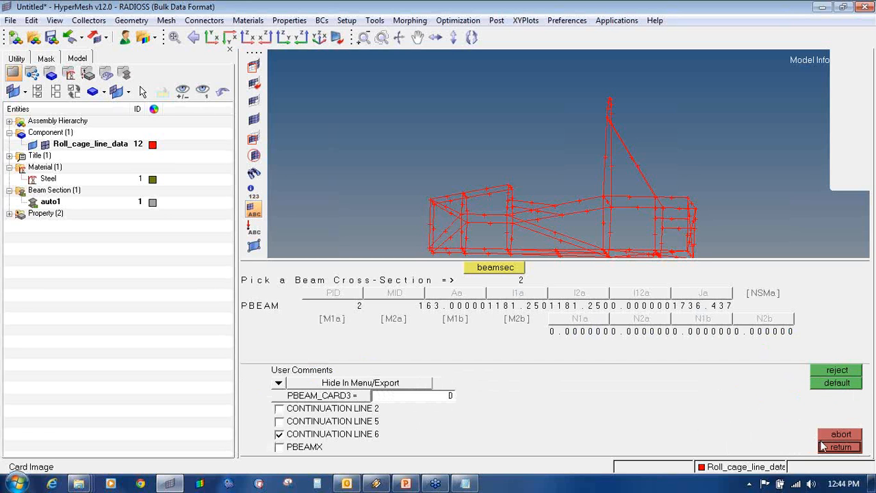
click(839, 447)
- Review both new beam properties in the model tree, then leave property creation
click(10, 213)
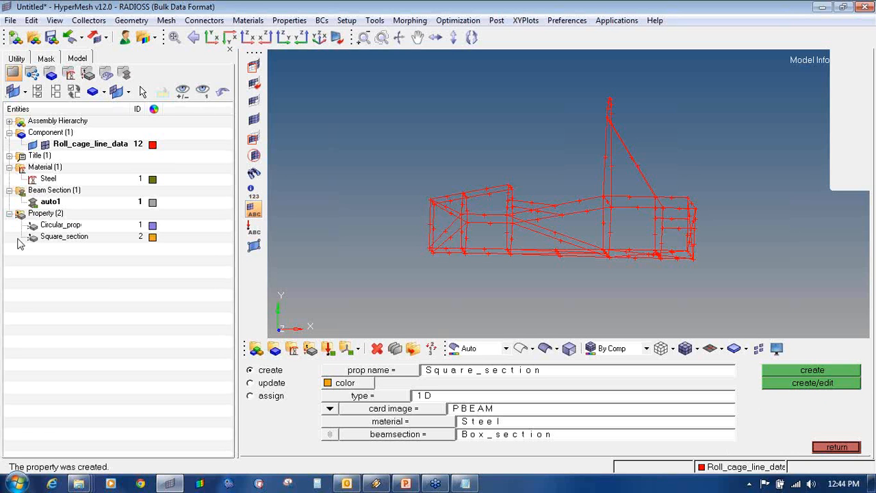
click(855, 156)
click(816, 175)
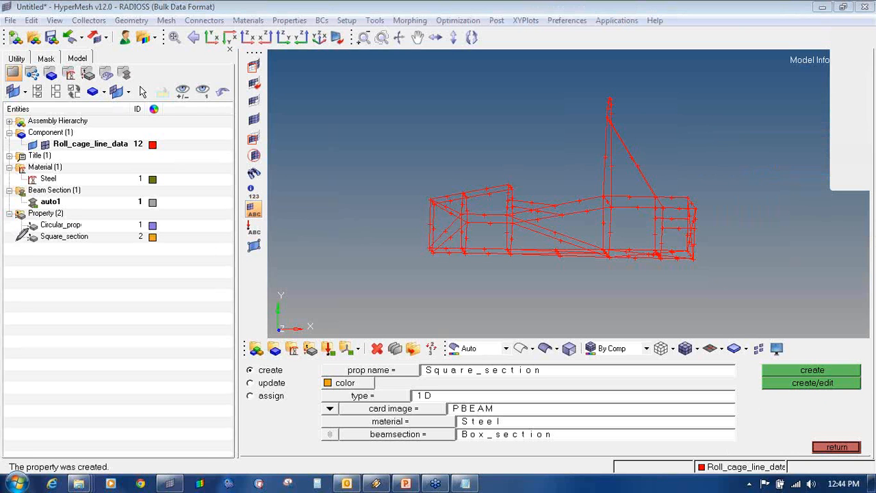
mouse_move(16, 245)
mouse_down()
mouse_move(62, 254)
mouse_move(188, 240)
mouse_move(90, 209)
mouse_move(3, 240)
mouse_move(18, 245)
mouse_up()
click(869, 142)
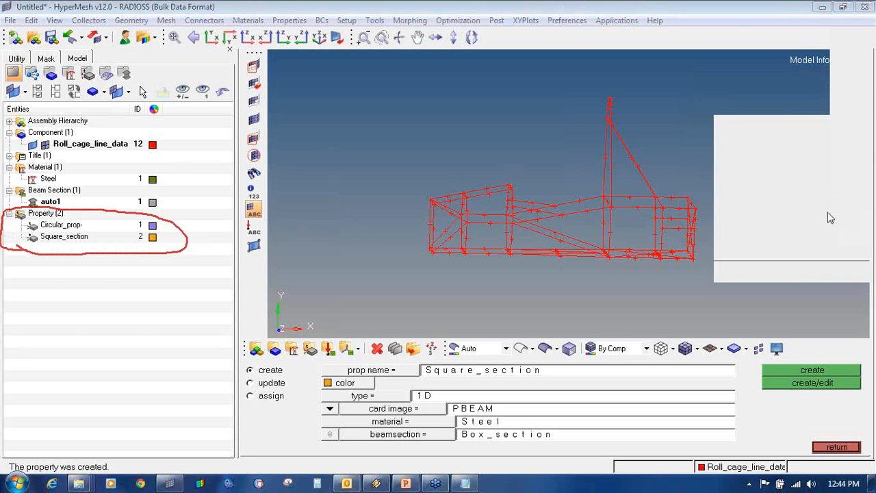
click(823, 225)
click(863, 149)
click(829, 161)
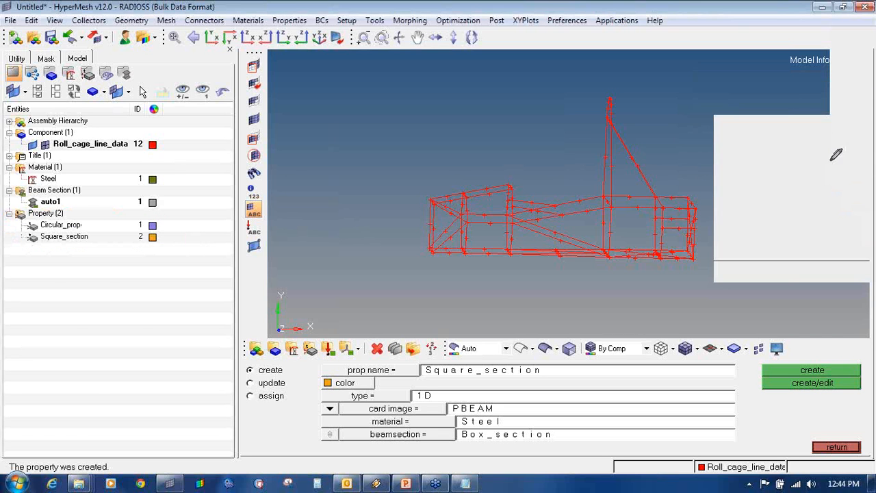
click(836, 447)
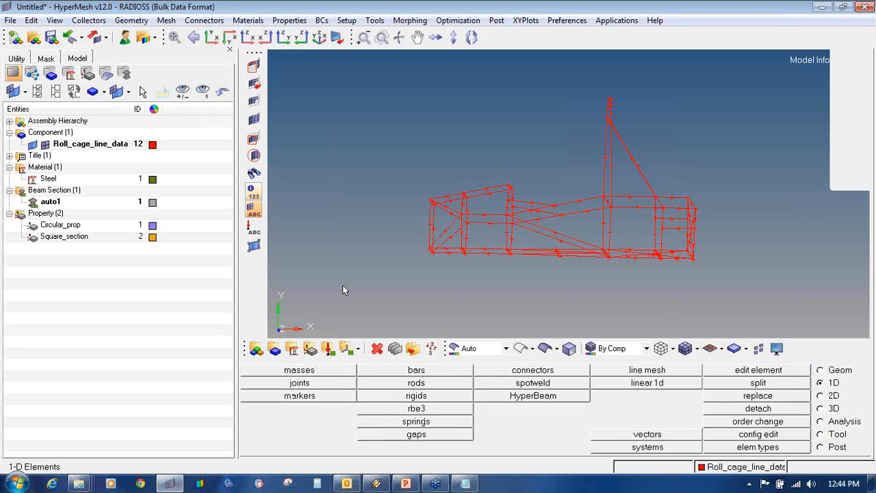
- Create an olive component named Roll_cage_circular, initially without a property
click(274, 349)
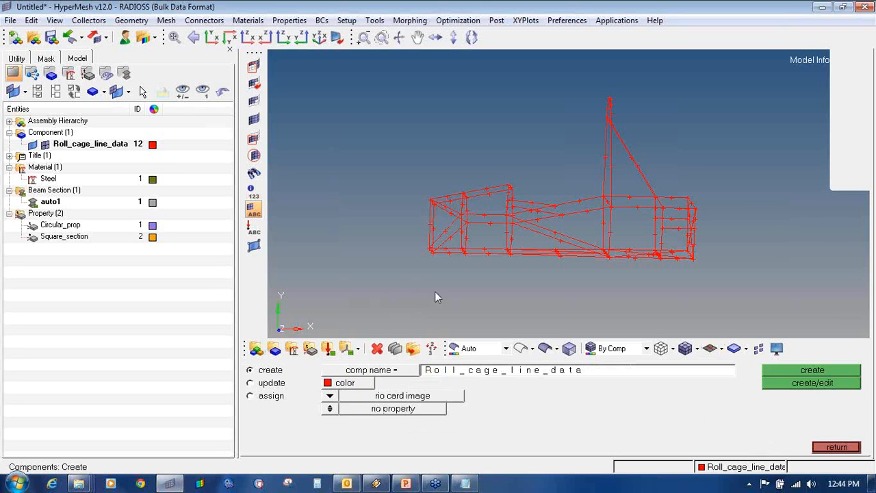
click(864, 147)
click(807, 178)
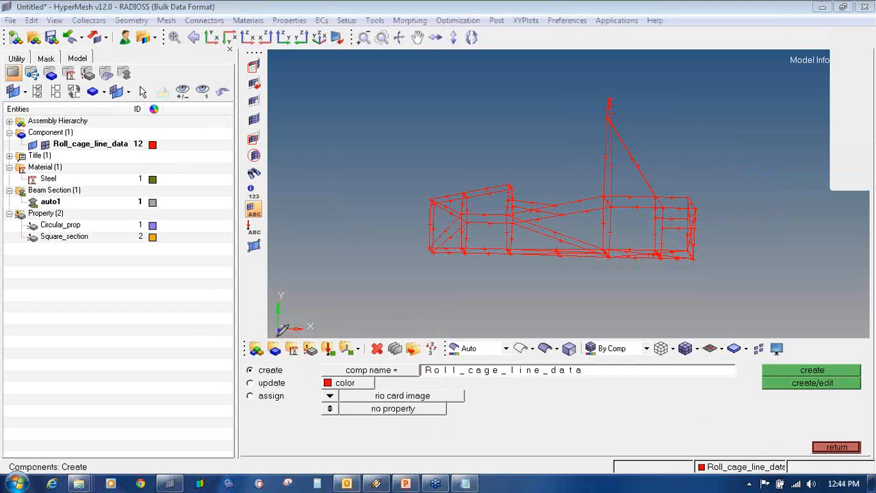
mouse_move(278, 337)
mouse_down()
mouse_move(265, 355)
mouse_move(286, 344)
mouse_move(276, 337)
mouse_up()
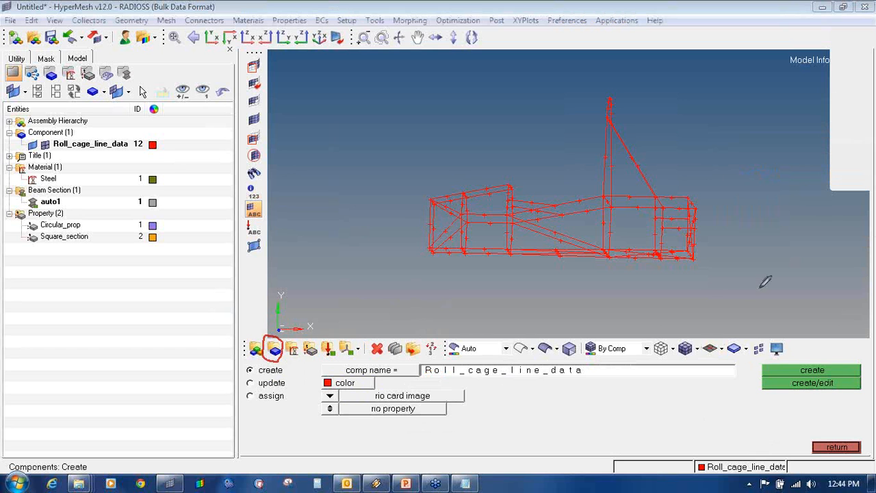
click(861, 157)
click(797, 164)
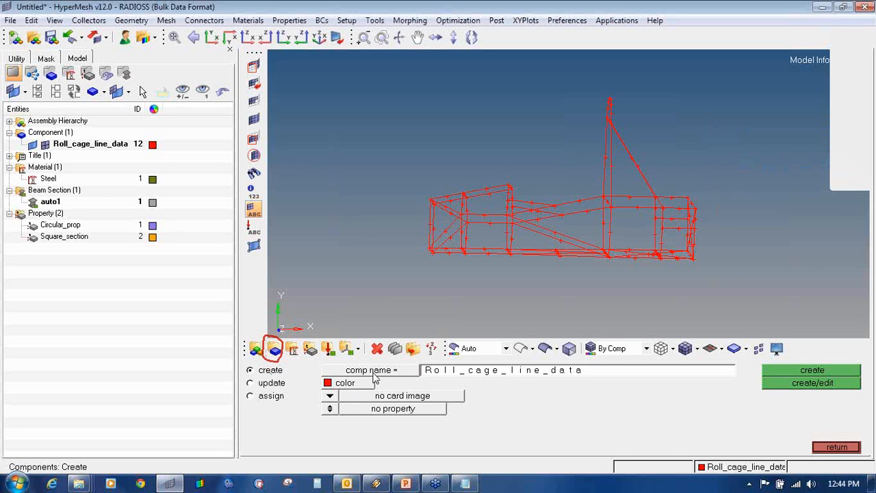
click(486, 371)
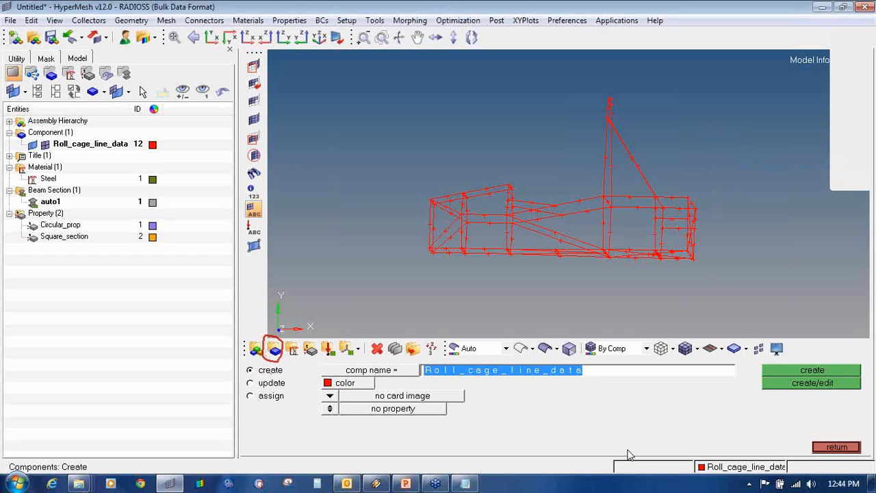
text(Ro)
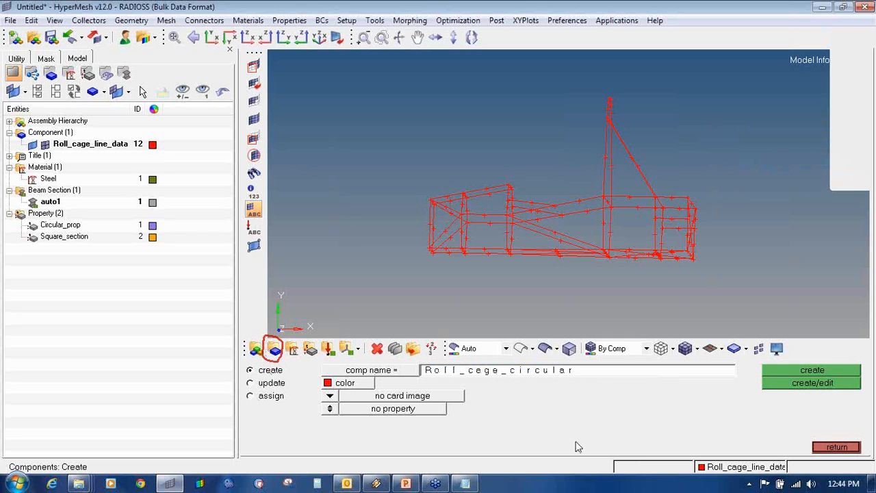
click(350, 385)
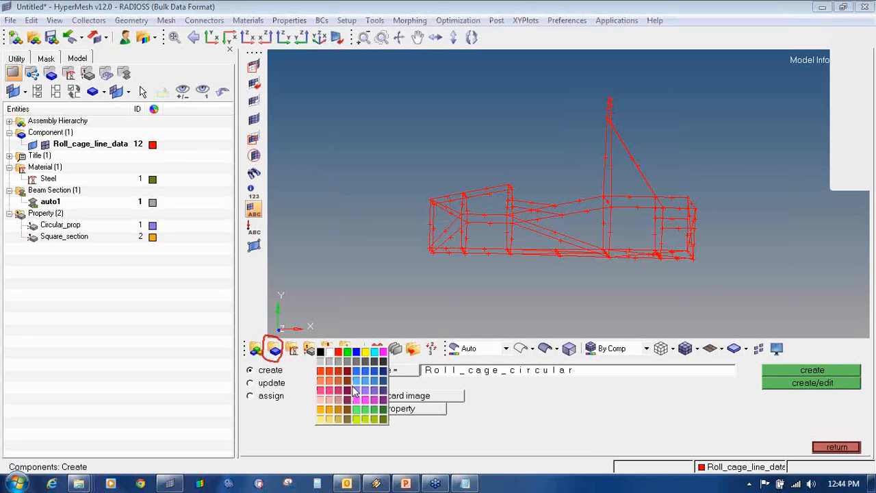
click(382, 419)
click(768, 370)
- Delete that first attempt and recreate Roll_cage_circular carrying the Circular_prop property
click(576, 377)
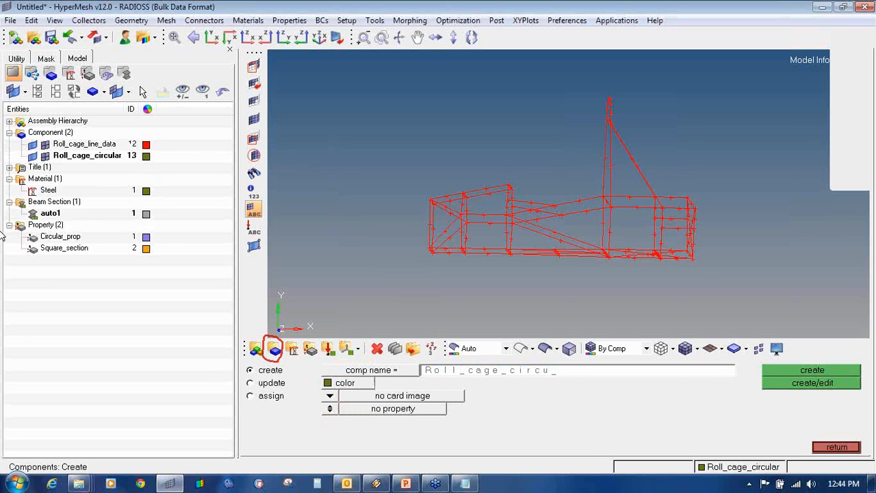
right_click(93, 154)
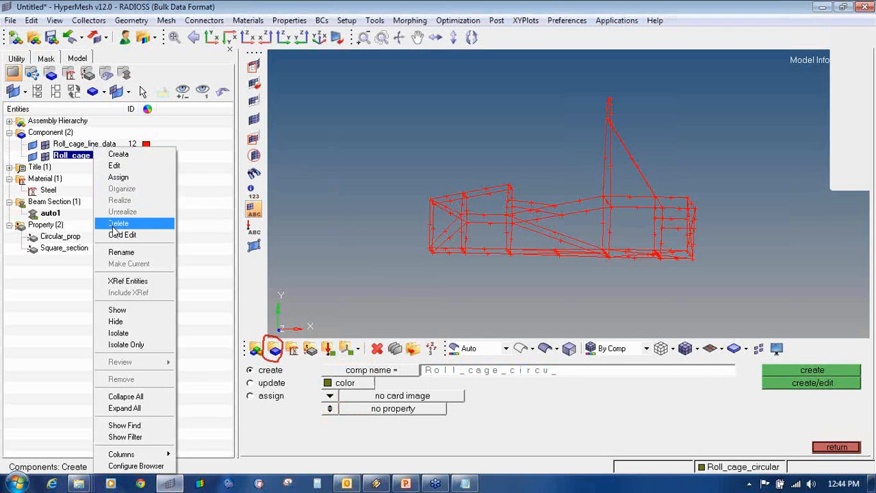
click(115, 226)
click(196, 294)
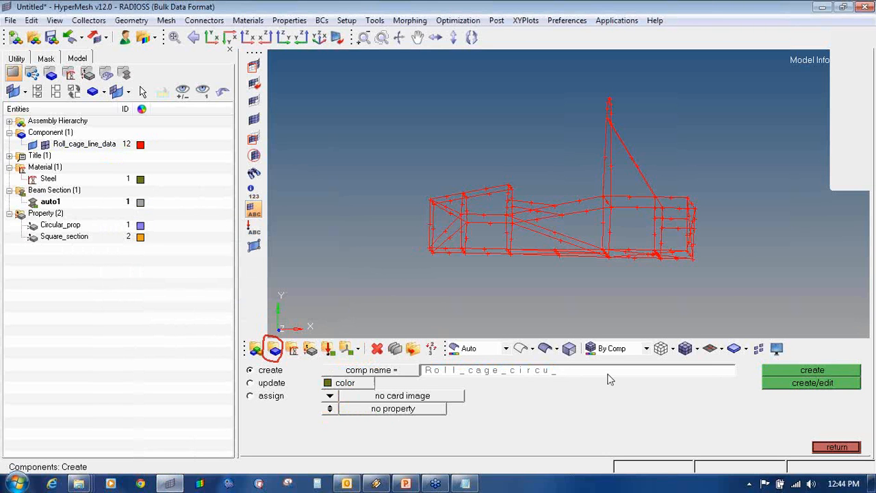
click(329, 408)
click(356, 412)
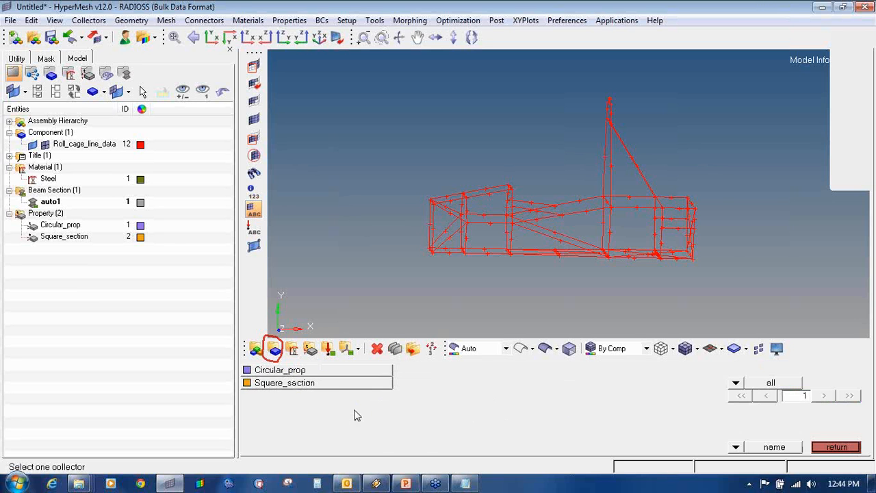
click(319, 371)
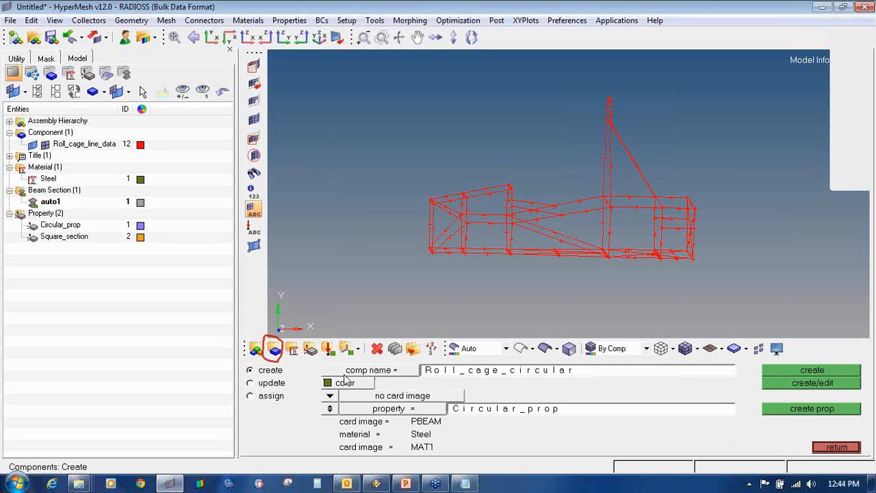
click(813, 370)
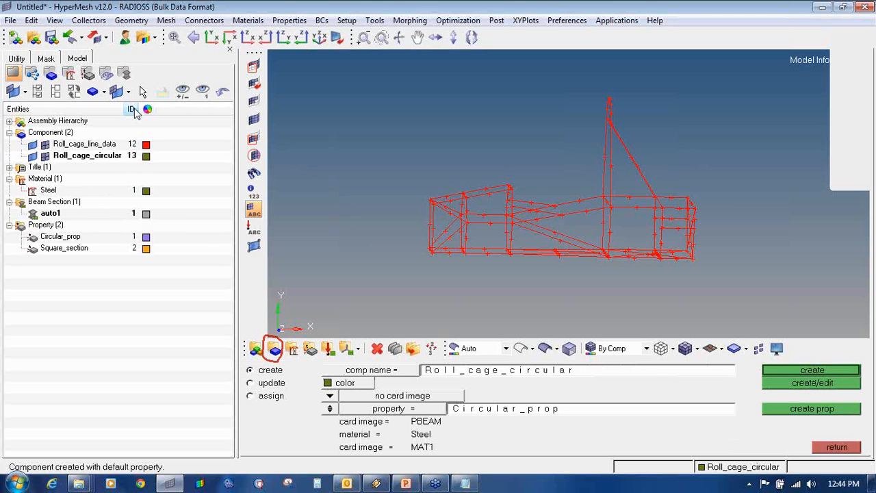
click(537, 372)
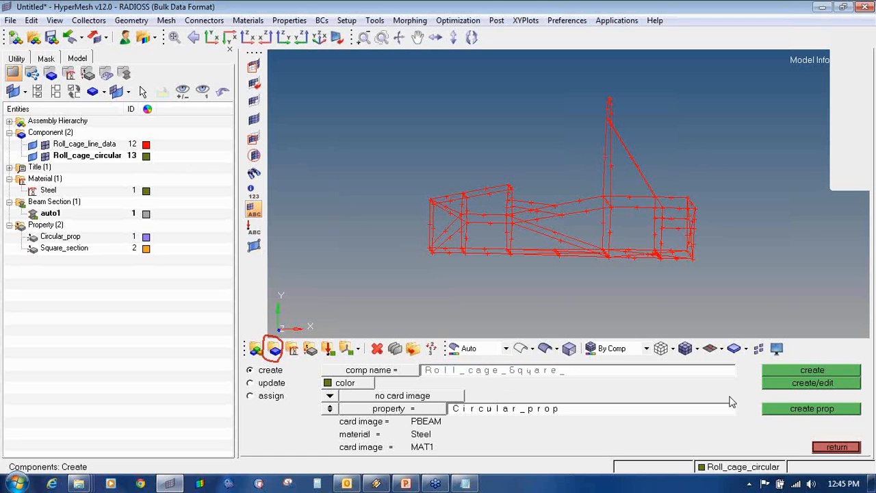
- Create the Roll_cage_Square component carrying the Square_section property
click(354, 412)
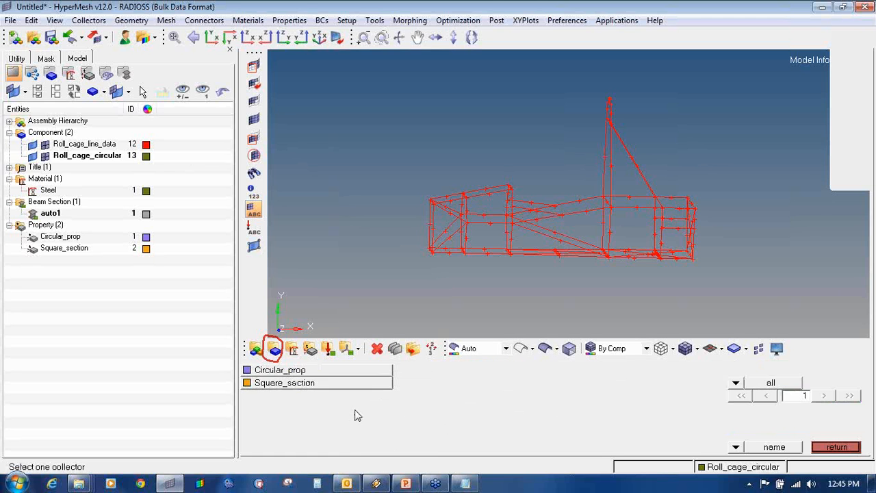
click(343, 385)
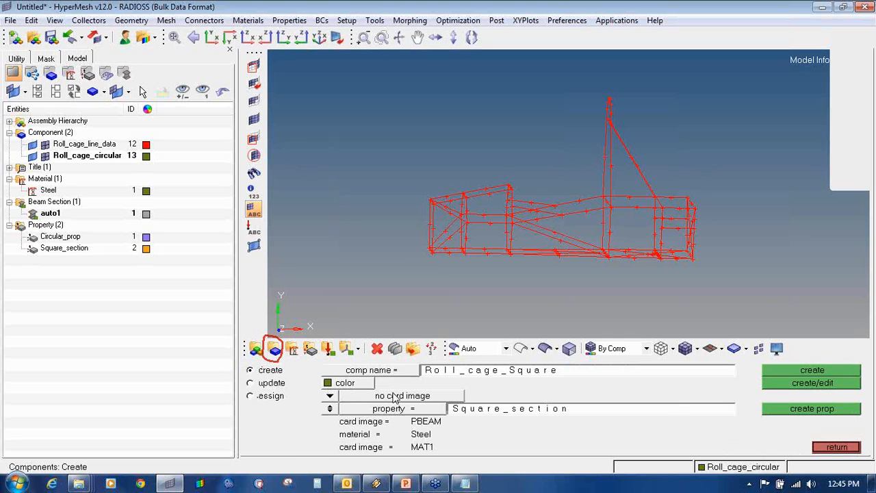
click(795, 368)
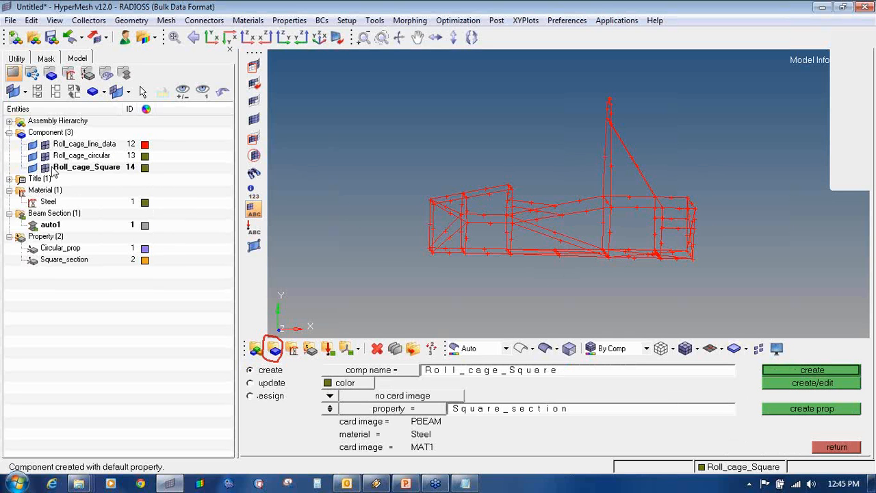
- Recolour Roll_cage_Square pink and Roll_cage_circular brown
click(146, 168)
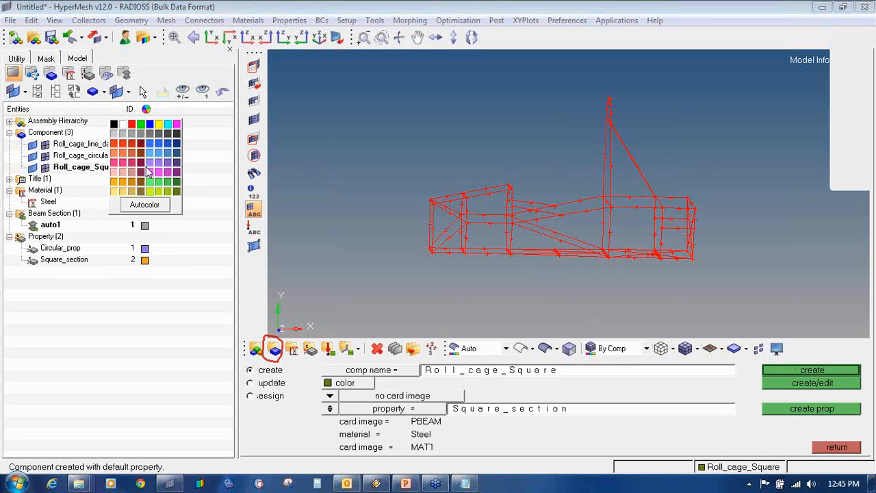
click(154, 169)
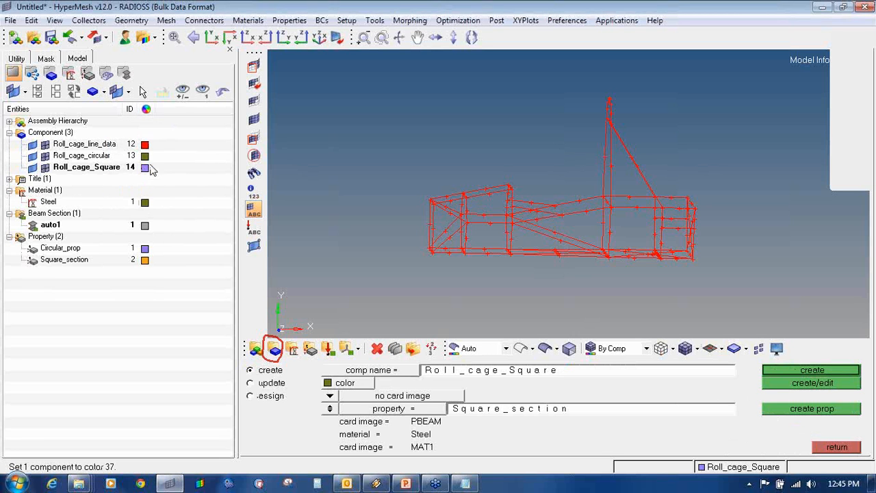
click(144, 167)
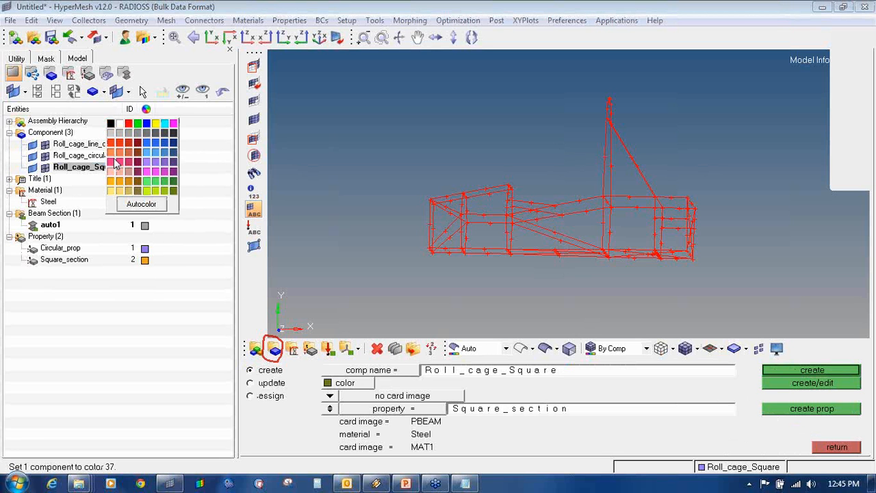
click(115, 168)
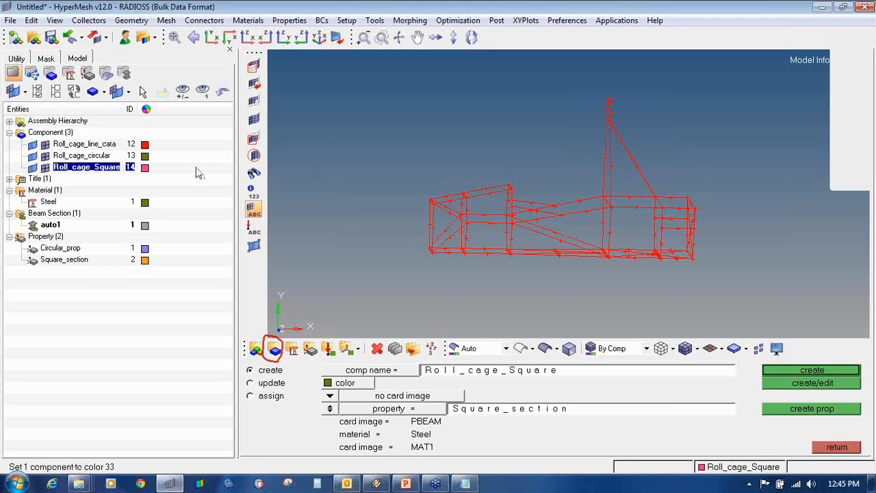
click(148, 159)
click(140, 135)
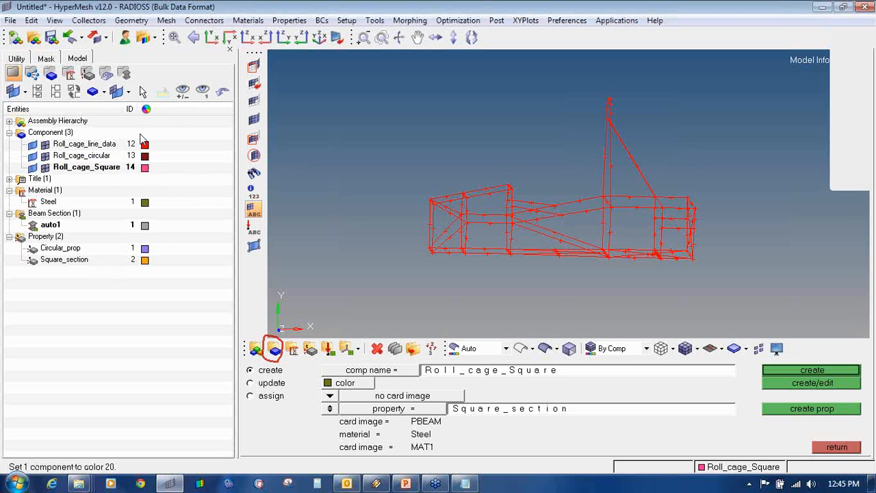
click(145, 157)
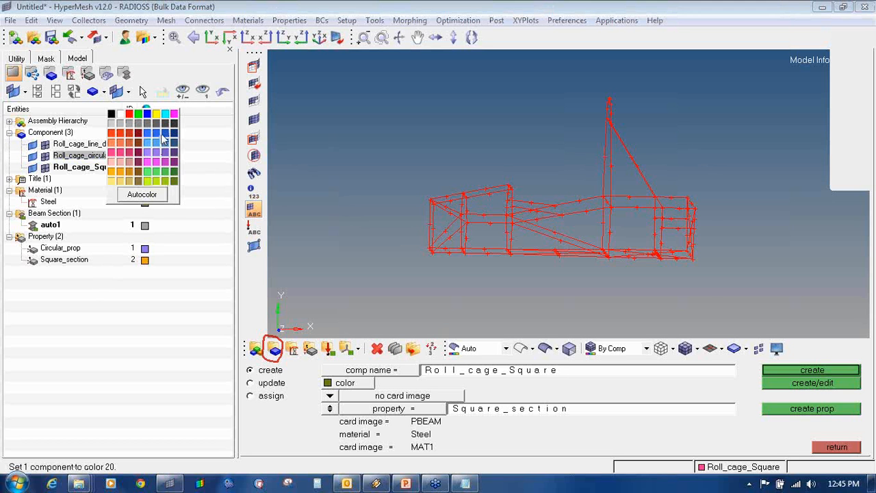
click(142, 176)
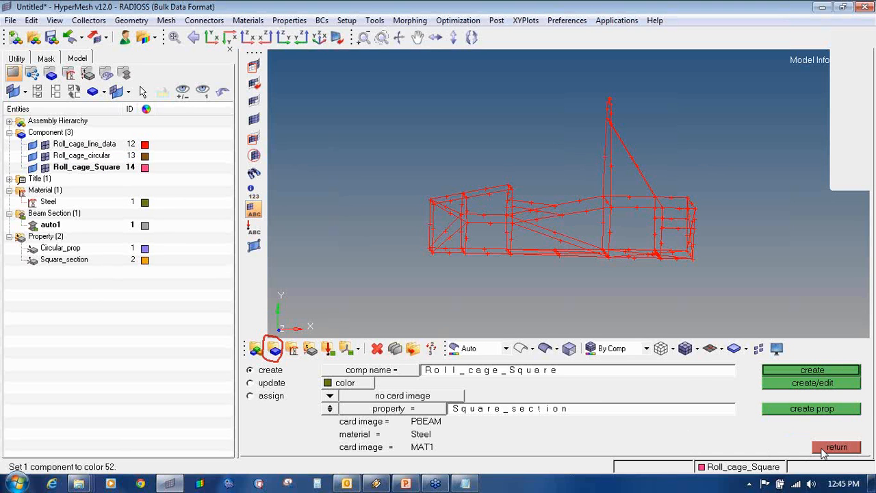
click(824, 449)
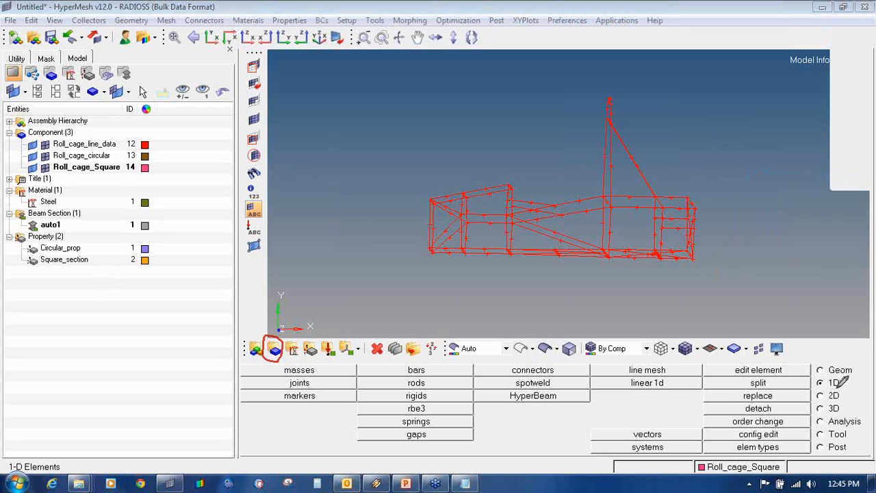
- Open line meshing and select all 88 roll-cage lines via the extended 'all' option
mouse_move(837, 374)
mouse_down()
mouse_move(813, 385)
mouse_move(849, 385)
mouse_move(841, 370)
mouse_up()
mouse_move(661, 364)
mouse_down()
mouse_move(623, 367)
mouse_move(684, 374)
mouse_move(663, 363)
mouse_up()
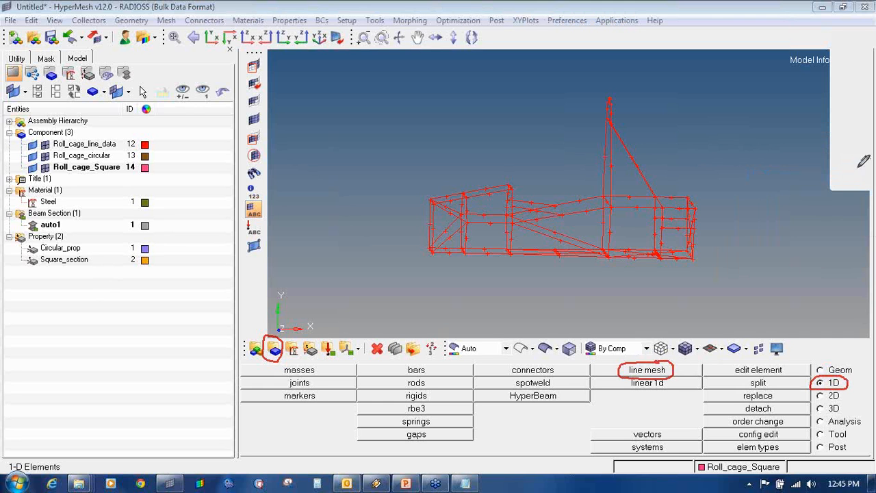
click(631, 371)
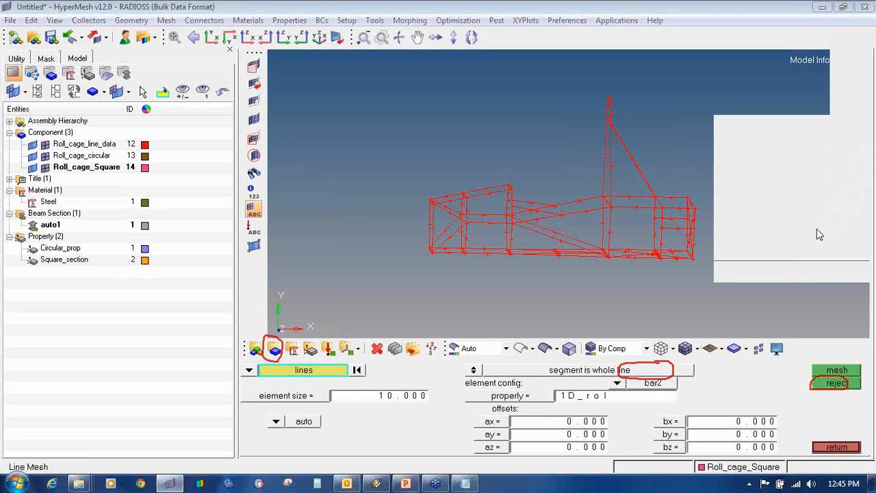
key(Escape)
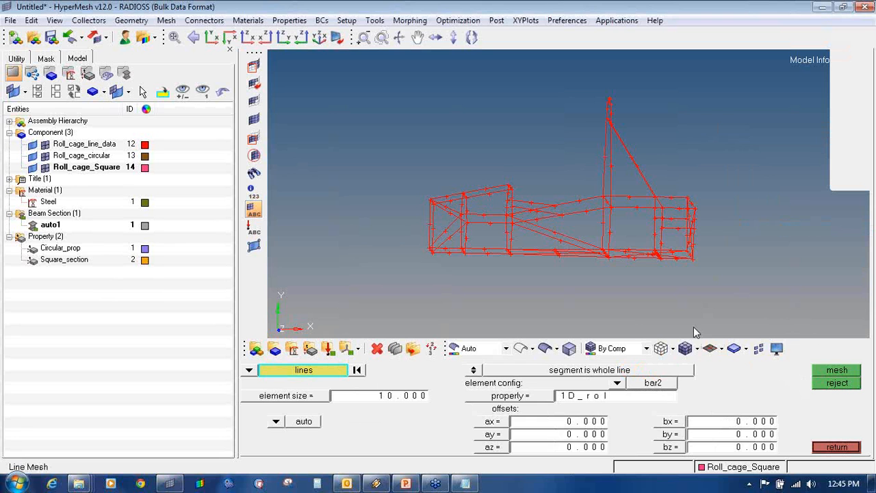
click(250, 370)
click(293, 400)
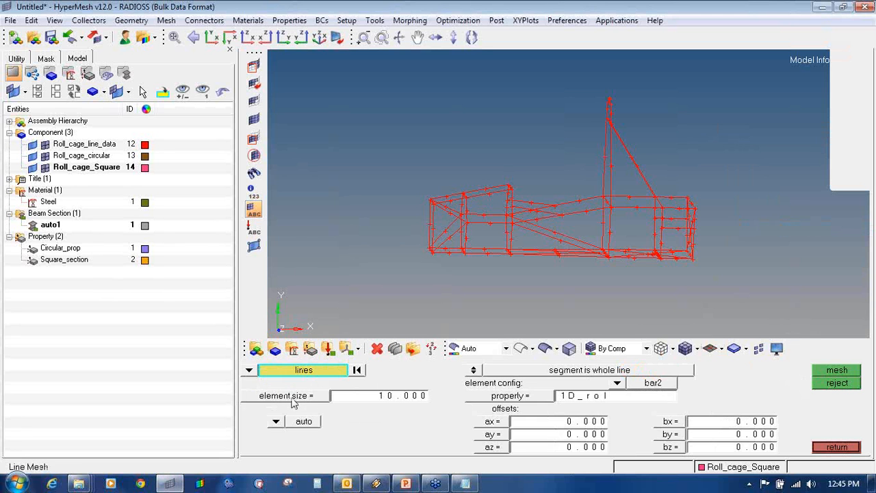
click(289, 371)
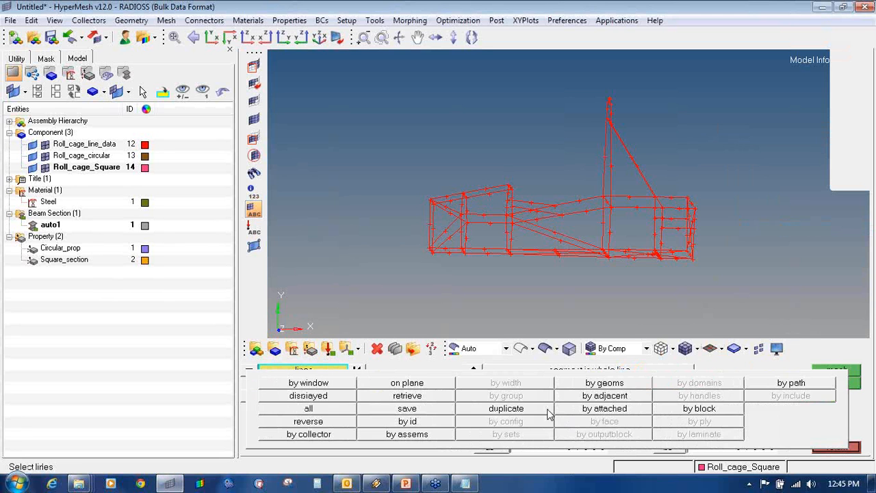
click(346, 419)
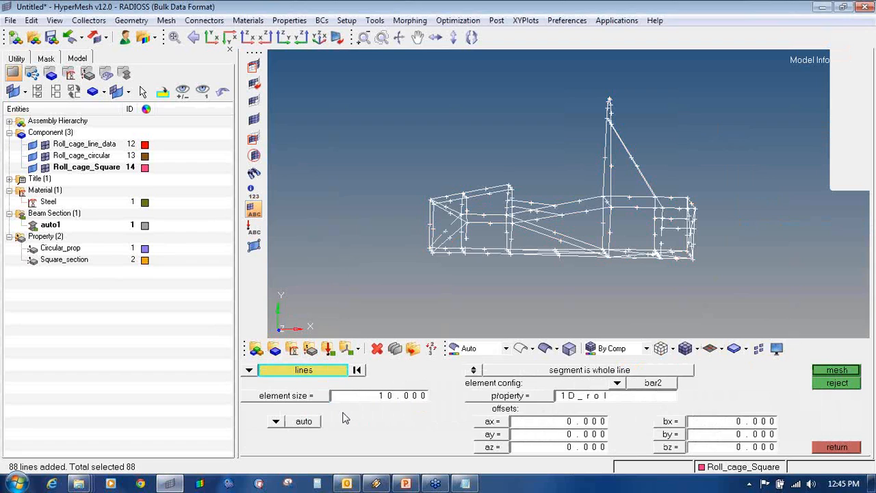
click(310, 371)
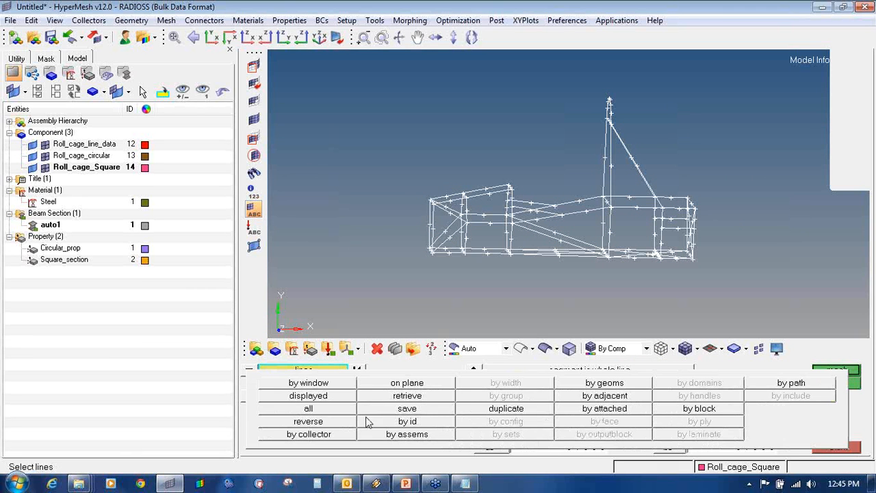
click(336, 419)
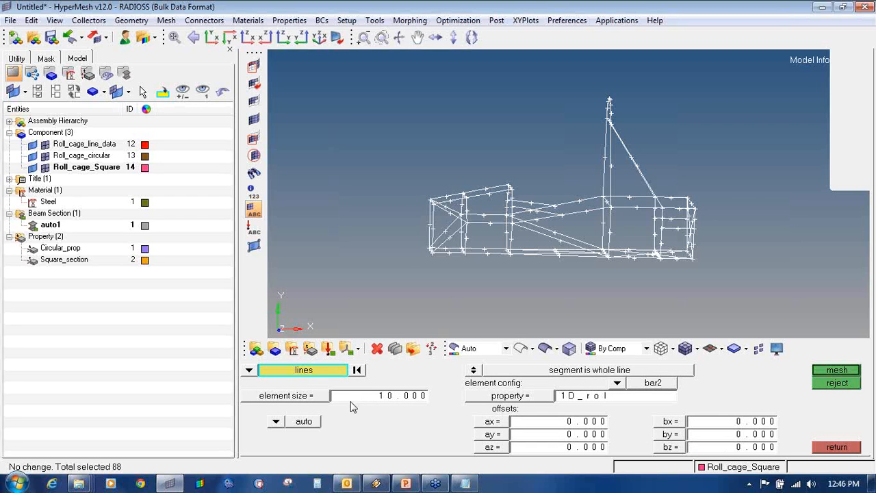
- Keep whole-line segmentation, the bar2 element configuration and the Circular_prop property for the line mesh
click(474, 371)
click(474, 371)
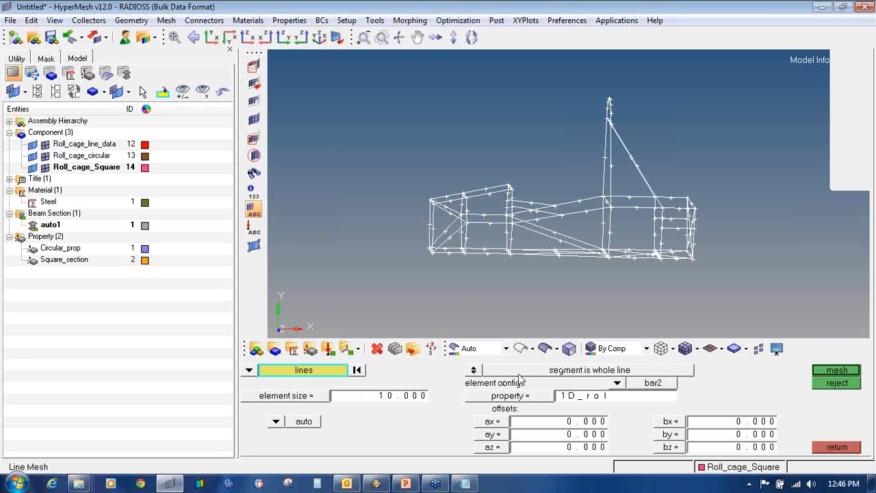
click(474, 370)
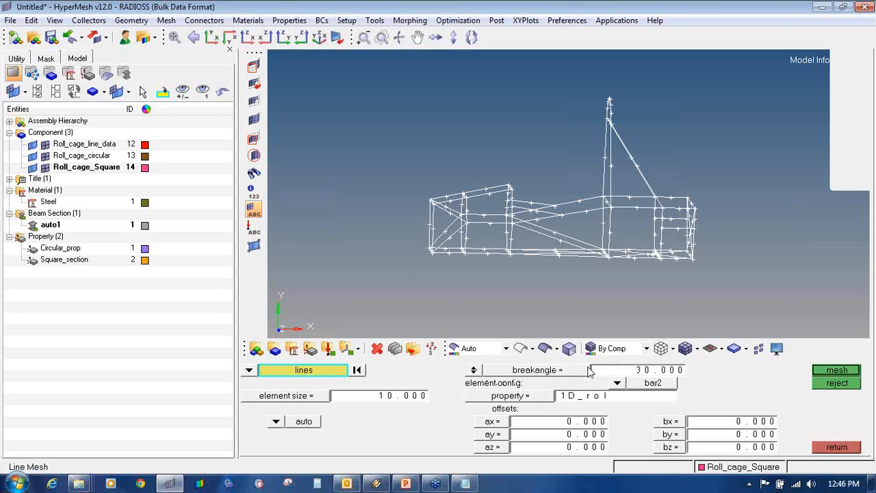
click(474, 370)
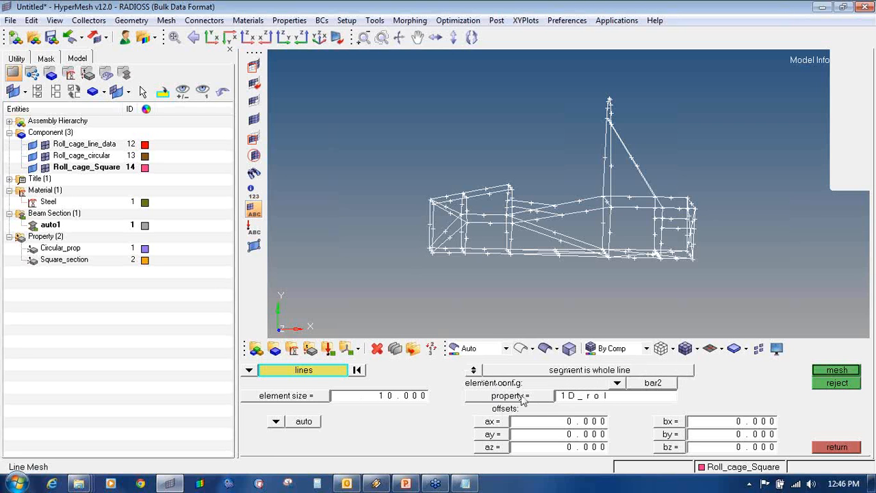
click(618, 384)
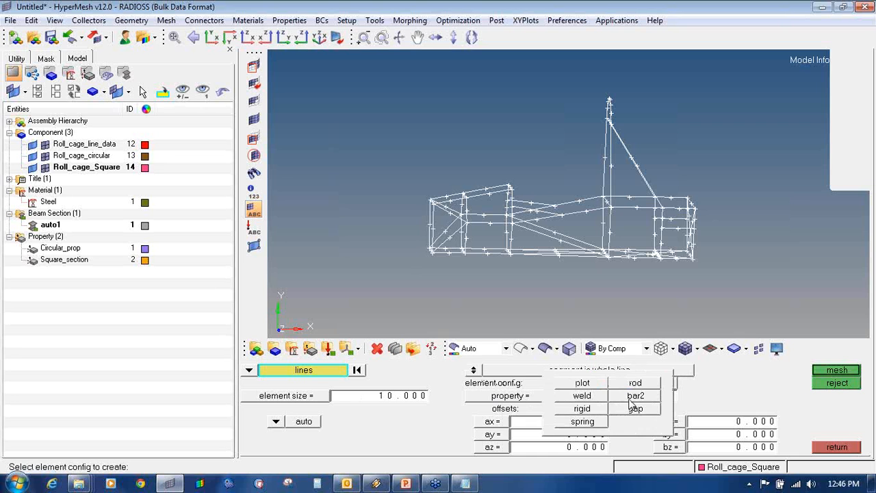
click(632, 399)
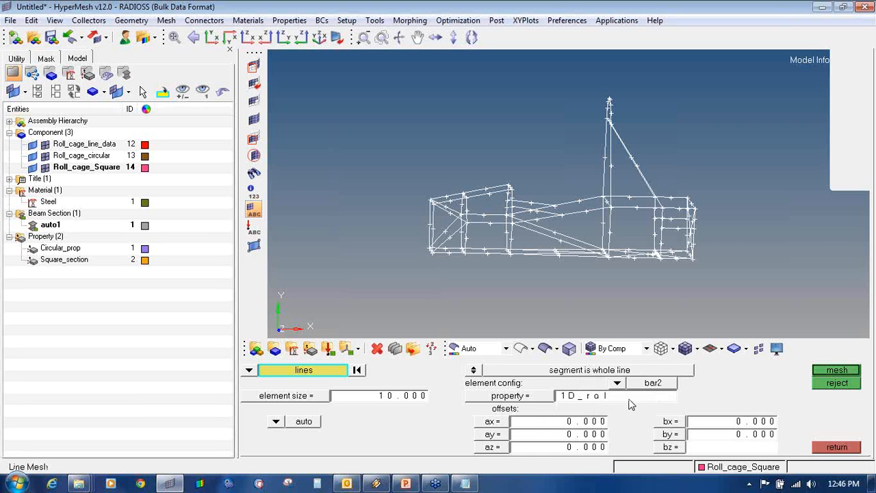
click(511, 397)
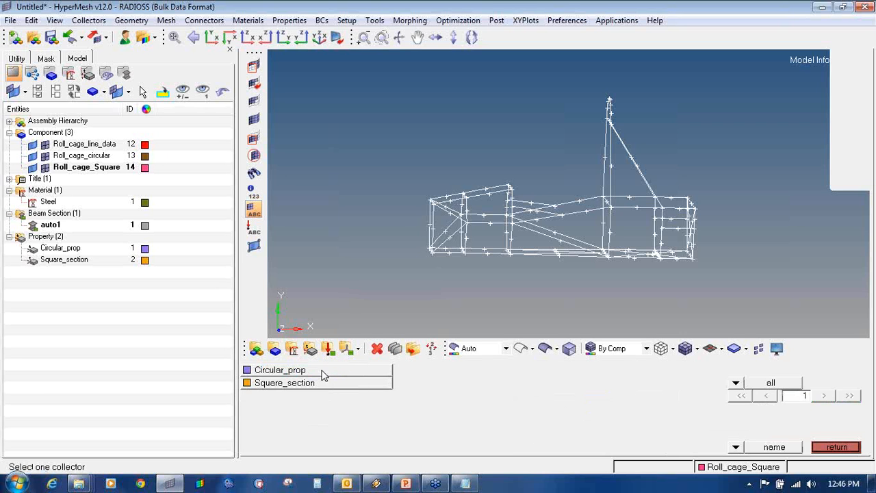
click(323, 371)
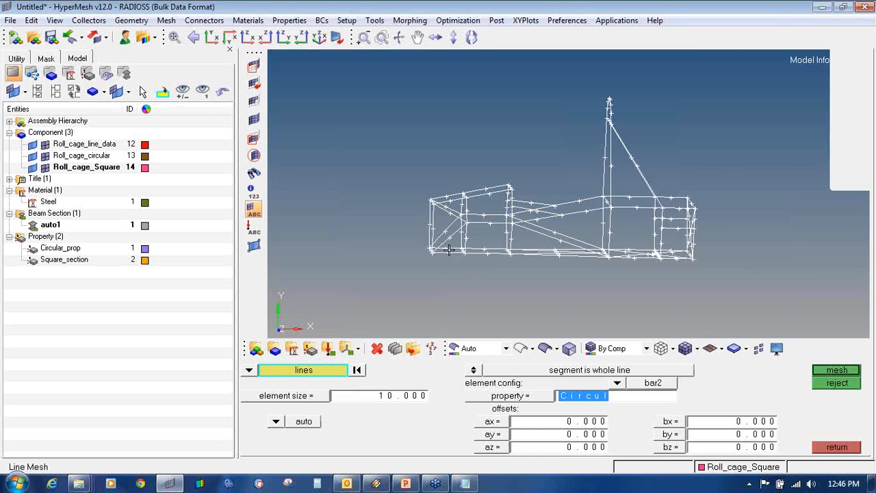
- Deselect the three front lower lines, the short diagonal, and the upper and lower rails
scroll(412, 249, up, 3)
click(378, 239)
click(389, 264)
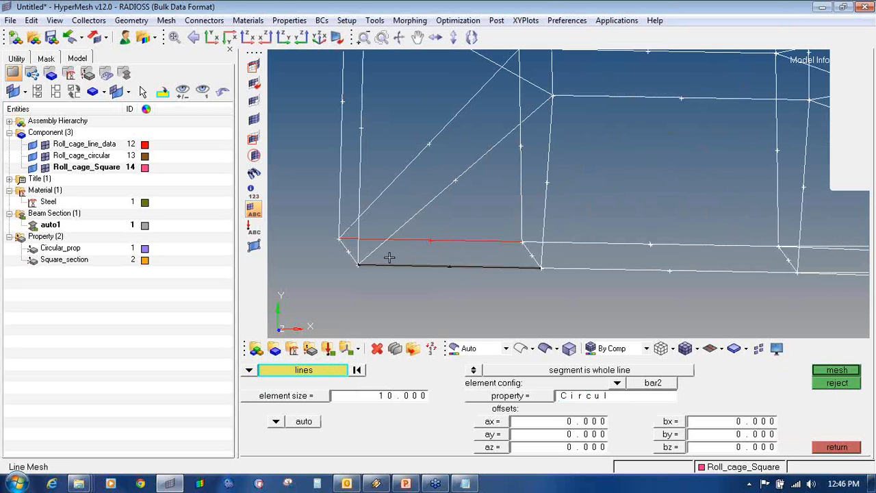
click(354, 253)
scroll(439, 248, down, 3)
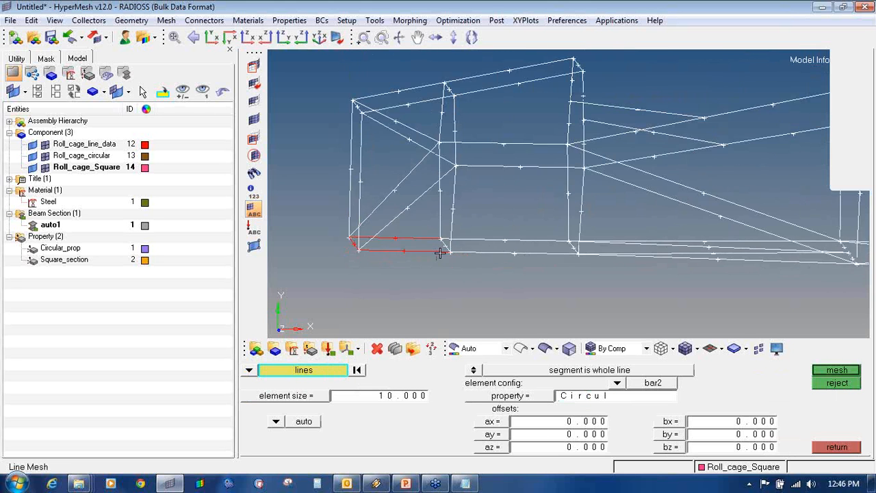
scroll(430, 239, up, 3)
click(435, 228)
click(472, 223)
click(481, 244)
scroll(603, 252, down, 5)
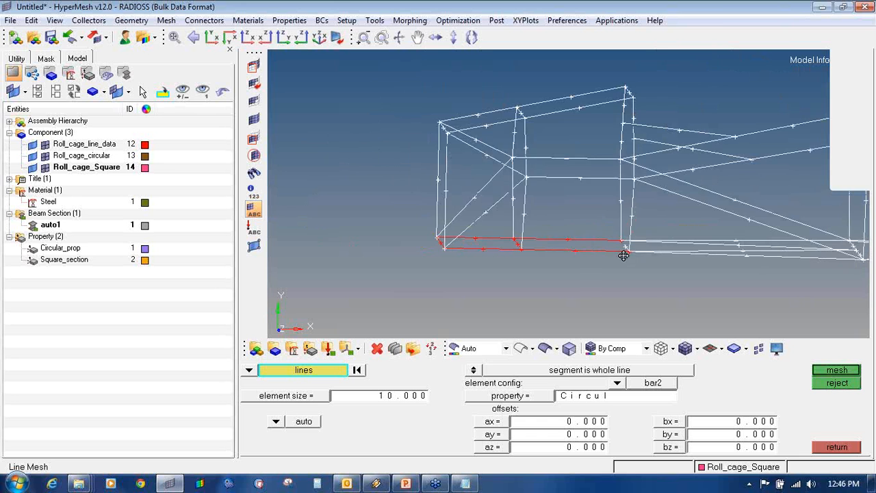
scroll(528, 254, up, 3)
scroll(528, 253, up, 3)
- Window-deselect the long lower rails, the short diagonal and the remaining base frame lines
shift+right_drag(561, 208, 623, 282)
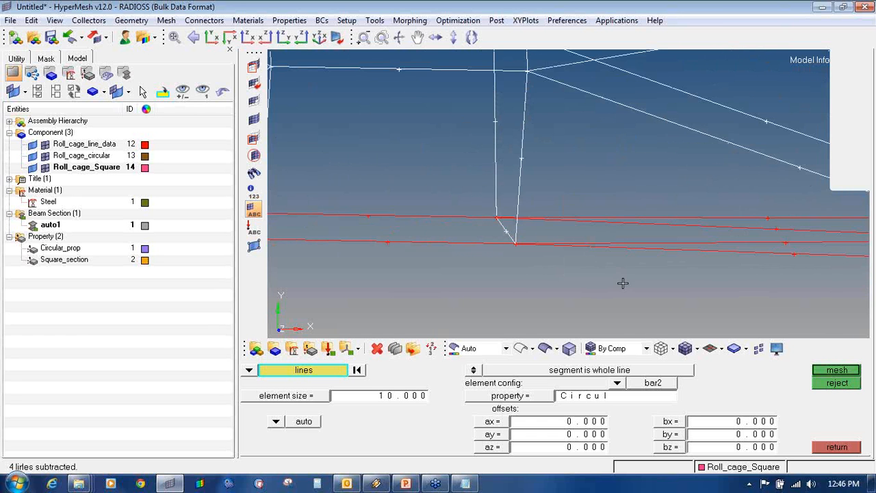
right_click(503, 225)
scroll(546, 274, down, 3)
ctrl+right_drag(771, 294, 576, 274)
scroll(626, 247, up, 6)
shift+right_drag(572, 164, 657, 282)
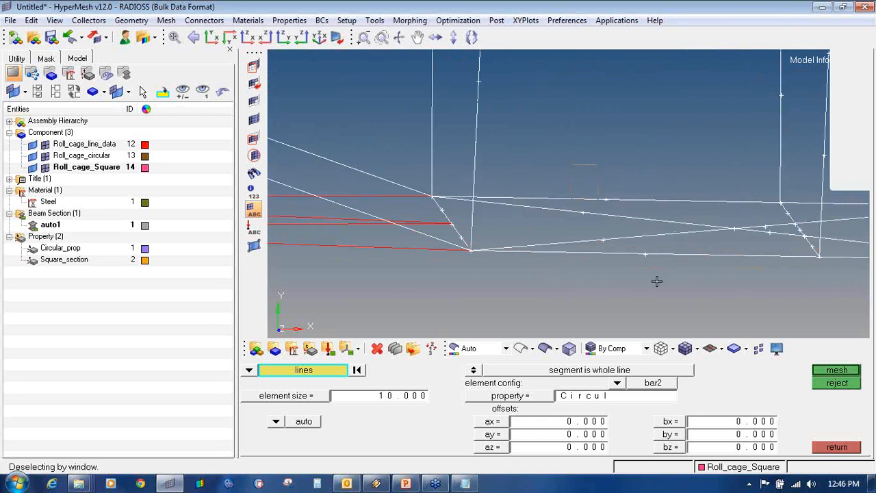
scroll(672, 302, down, 4)
ctrl+right_drag(771, 257, 555, 293)
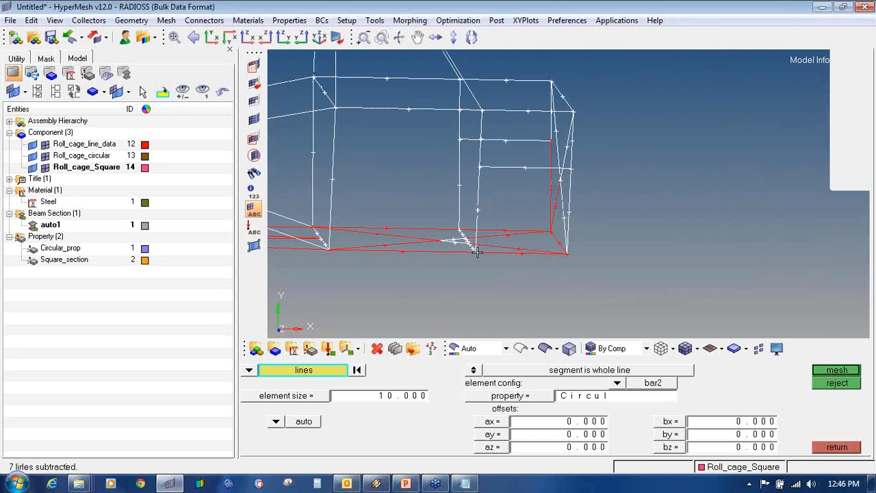
- Reselect the right-end vertical and diagonal, and deselect the lines at the middle joint
shift+drag(533, 168, 587, 193)
scroll(555, 231, up, 5)
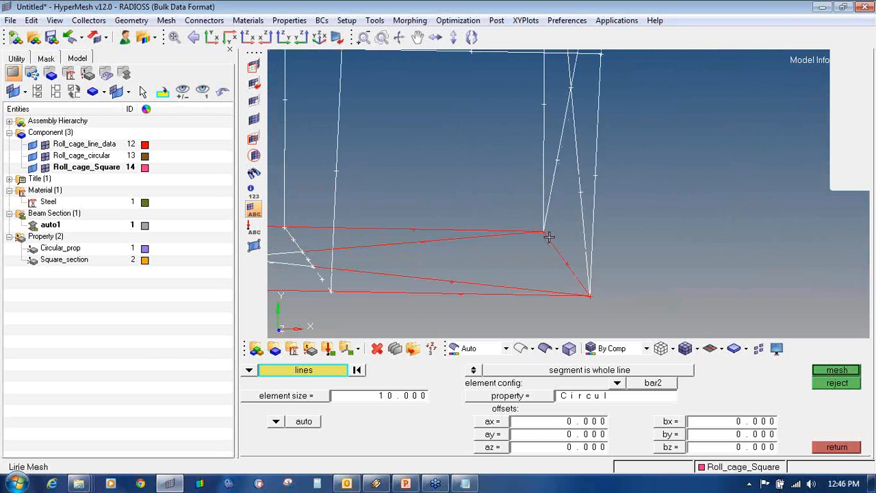
scroll(550, 236, down, 3)
scroll(413, 241, up, 4)
shift+right_drag(402, 227, 466, 261)
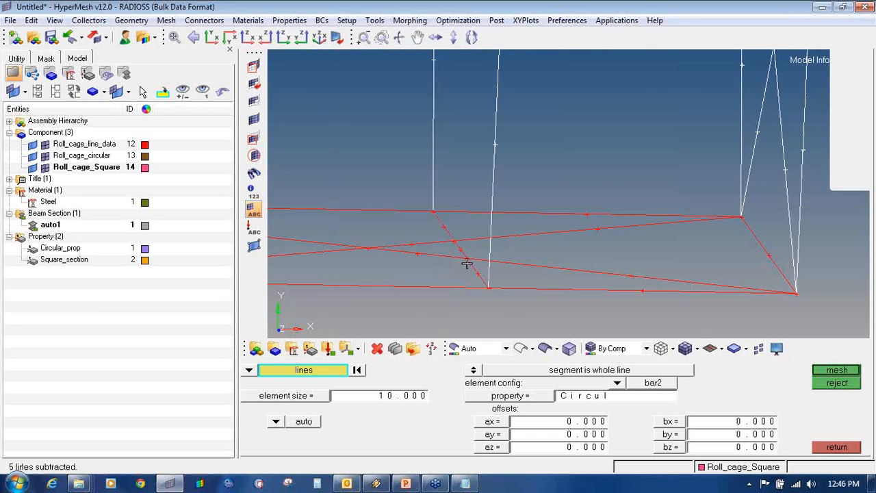
scroll(382, 270, down, 3)
scroll(378, 281, up, 3)
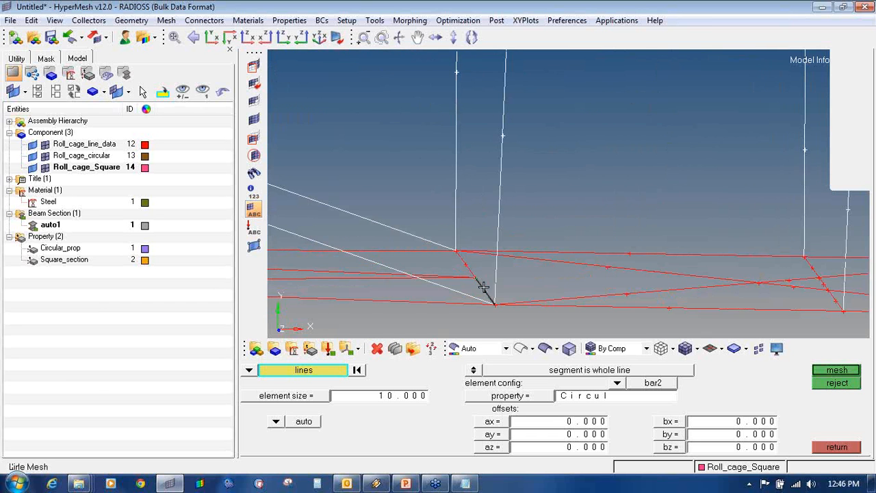
scroll(464, 271, down, 3)
scroll(463, 272, down, 3)
- Rotate to the lower frame, toggle two lines back and out again, then view side-on
ctrl+drag(499, 268, 641, 307)
ctrl+right_drag(641, 307, 659, 285)
scroll(503, 258, up, 3)
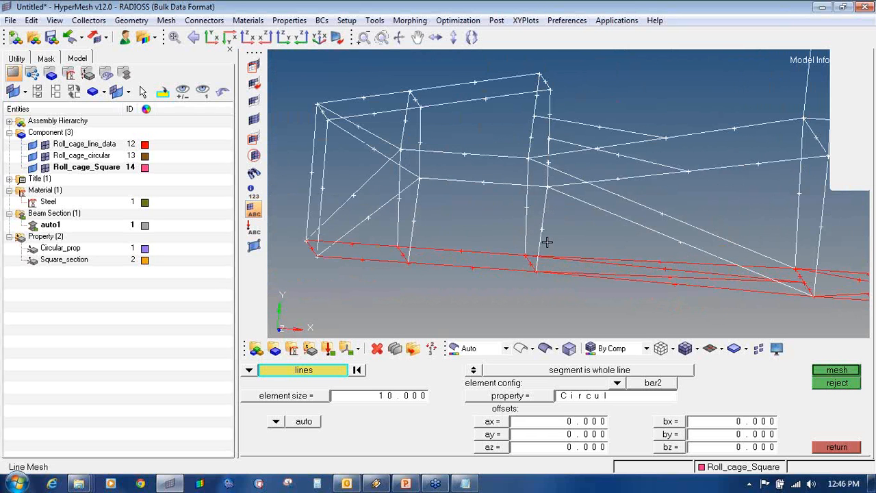
scroll(543, 234, down, 2)
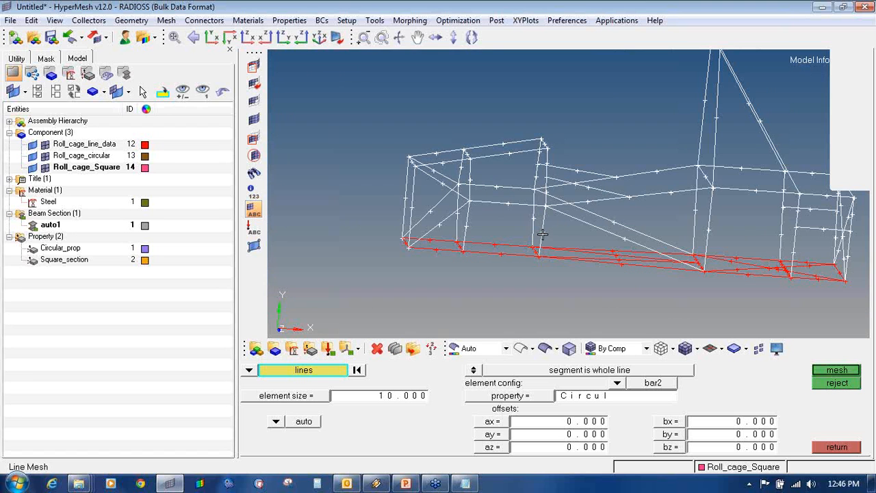
shift+right_drag(482, 237, 519, 267)
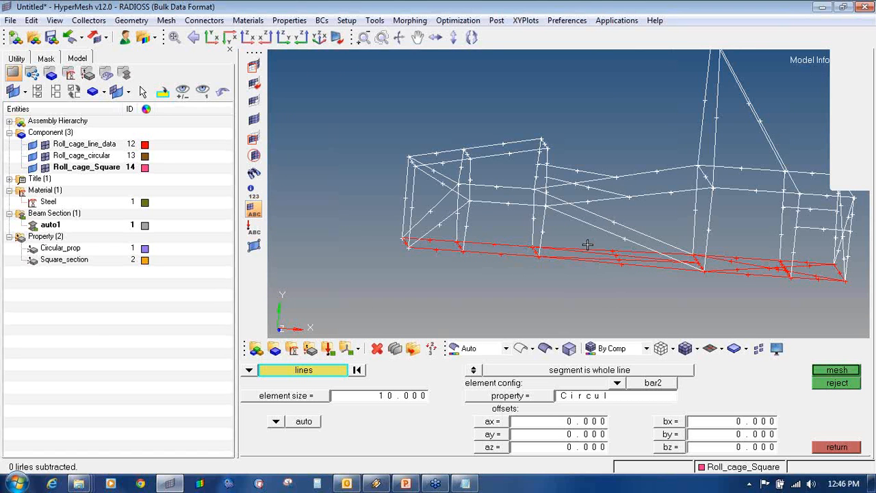
shift+right_drag(588, 245, 601, 273)
shift+drag(505, 237, 524, 266)
shift+right_drag(509, 245, 515, 268)
ctrl+right_drag(646, 248, 617, 241)
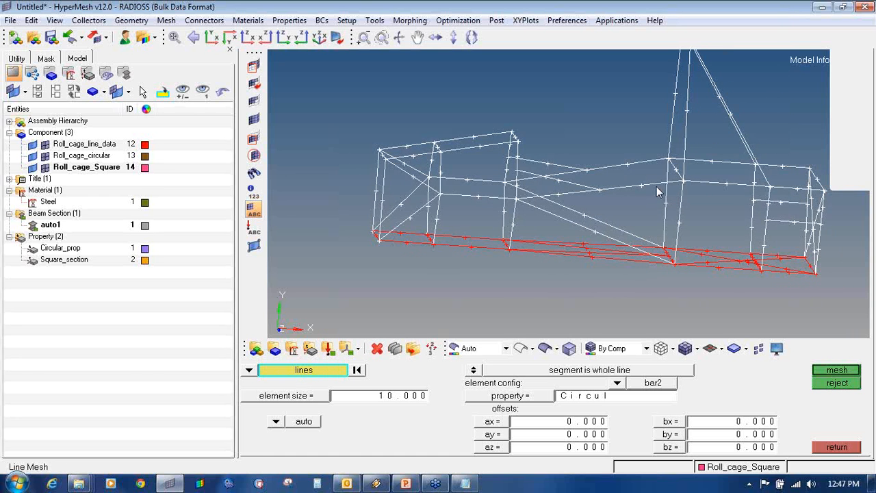
ctrl+drag(677, 182, 603, 277)
- Mesh the selected lines with Circular_prop, accepting the densities to create 2334 beam elements
click(517, 402)
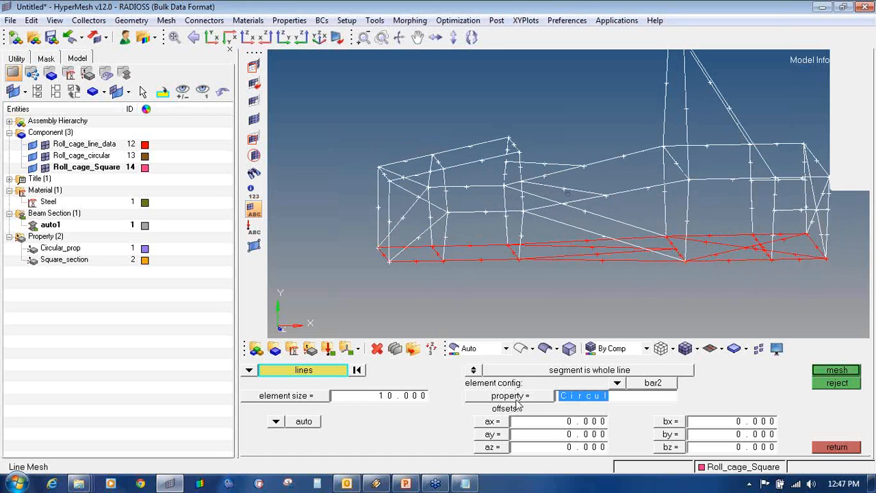
click(520, 405)
click(356, 382)
click(854, 371)
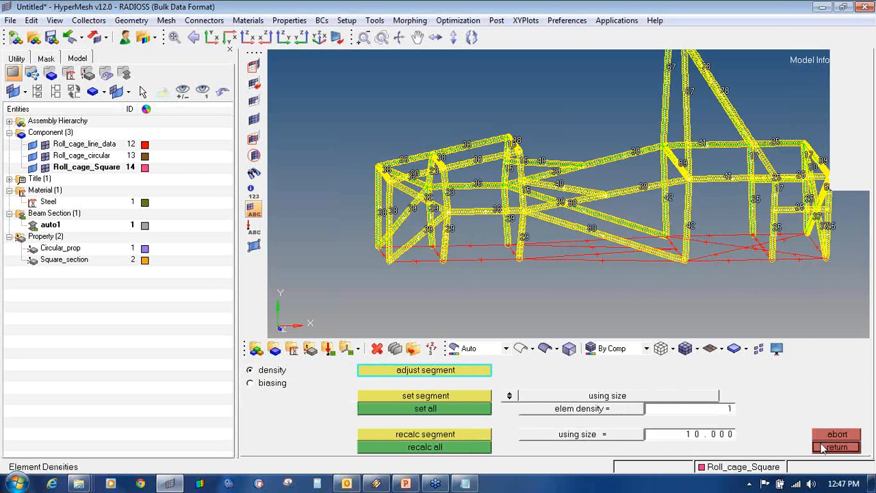
click(835, 447)
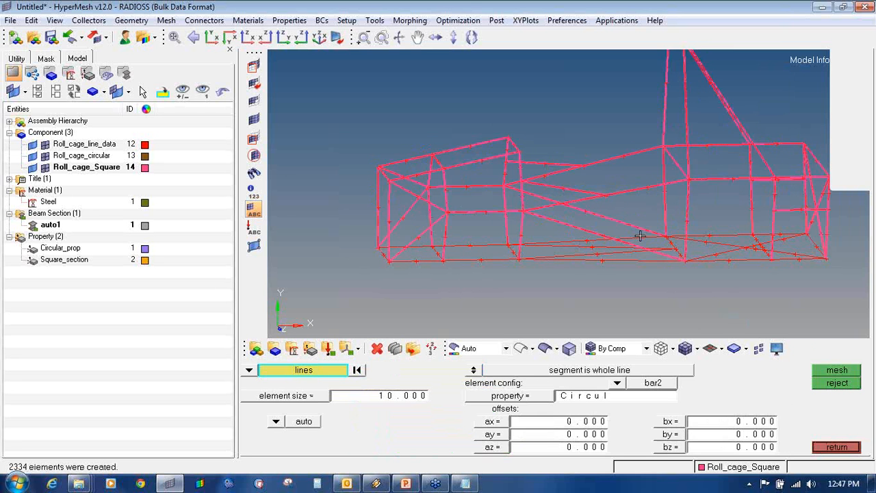
- Inspect the new beam sections up close and hide the CBEAM element type labels
ctrl+drag(640, 236, 559, 276)
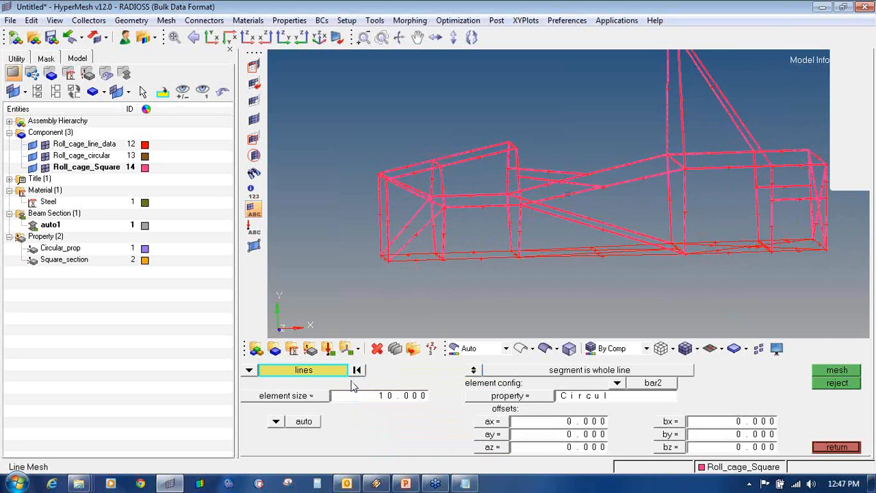
scroll(401, 261, up, 5)
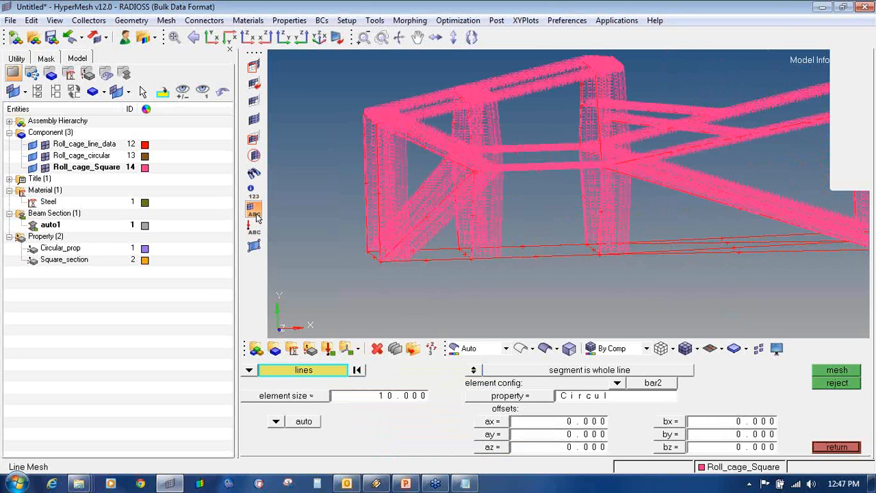
scroll(439, 161, up, 2)
scroll(439, 161, down, 3)
scroll(439, 161, up, 5)
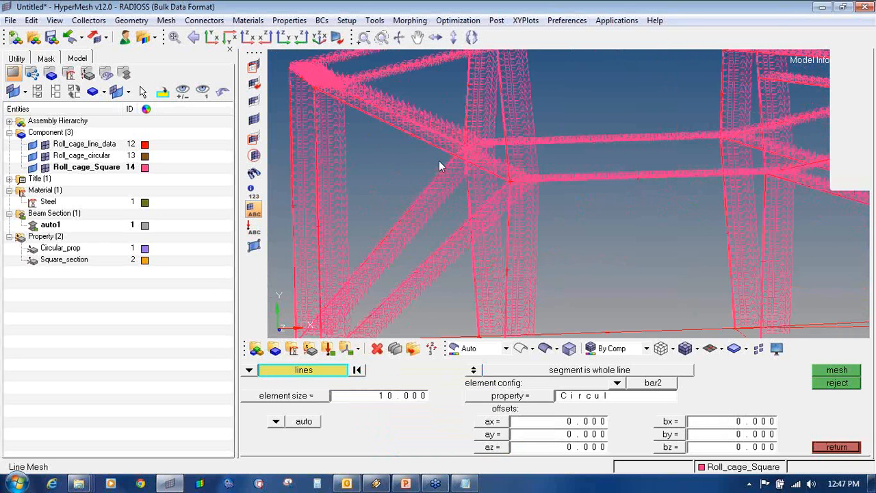
ctrl+drag(439, 162, 381, 131)
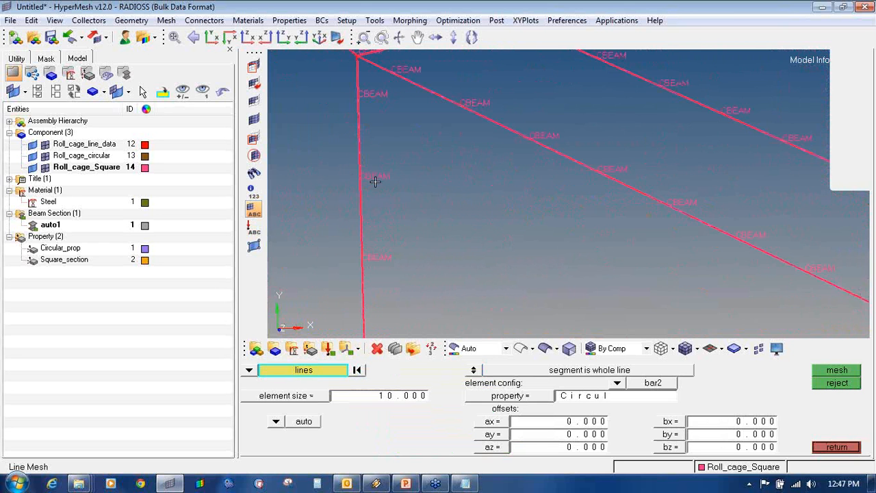
ctrl+scroll(358, 193, down, 5)
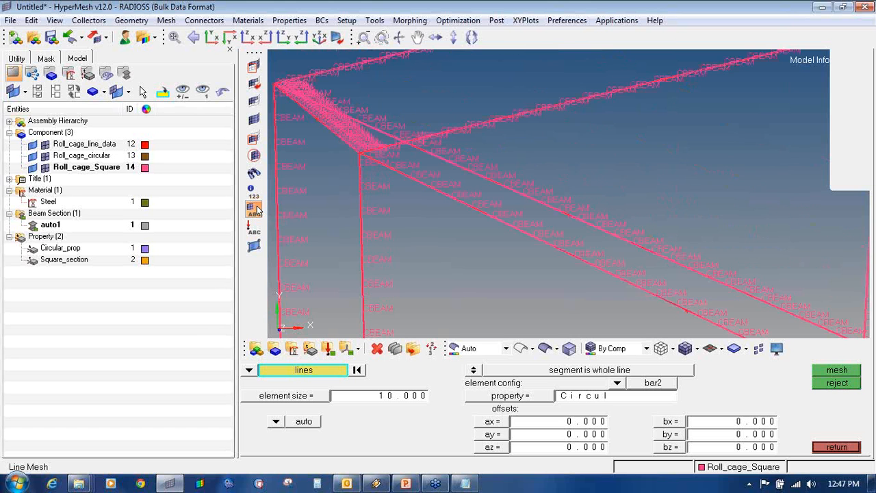
click(255, 210)
ctrl+right_drag(464, 289, 478, 210)
ctrl+scroll(478, 211, down, 4)
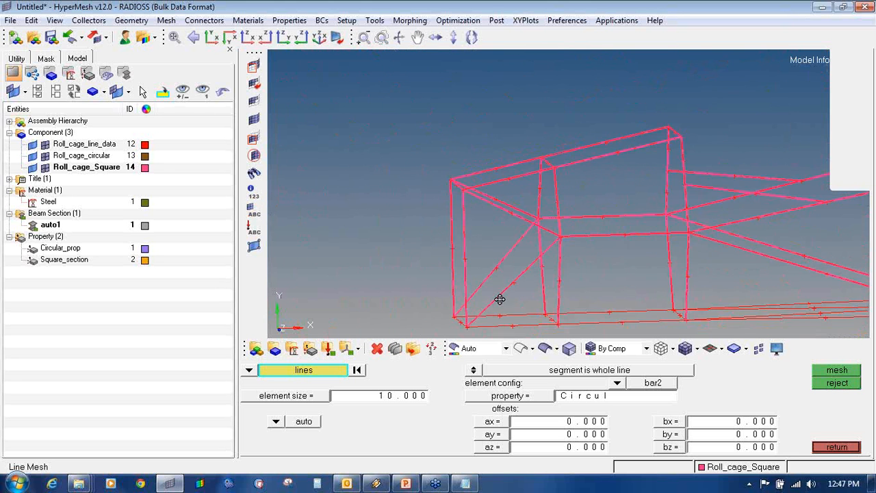
ctrl+scroll(500, 299, up, 3)
- Select the first base lines, including the short diagonal, joint diagonal and four right-hand lines
click(433, 222)
click(423, 237)
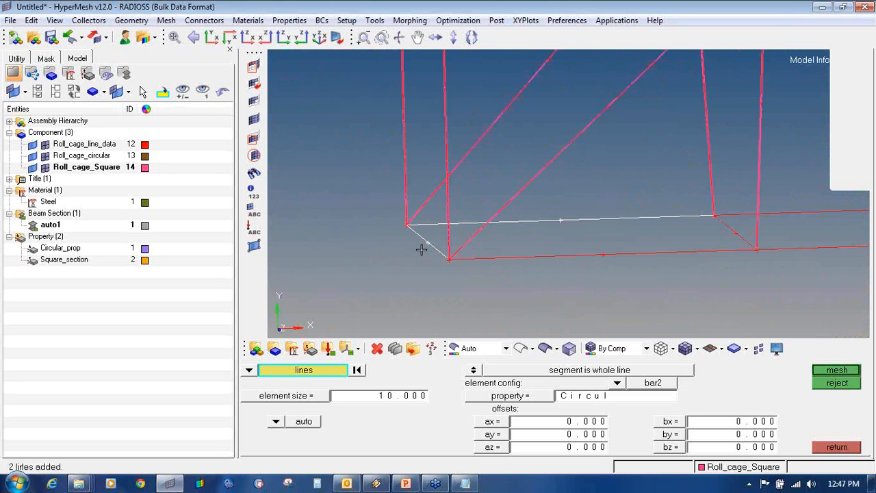
click(591, 256)
click(733, 229)
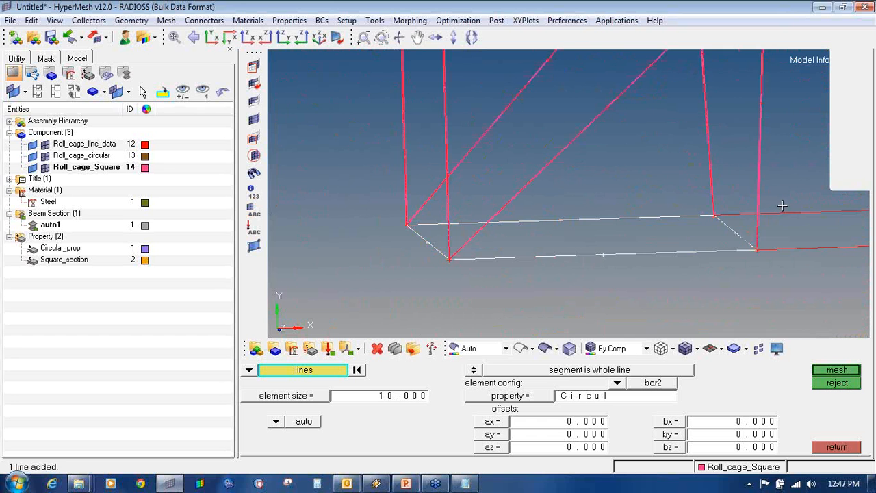
click(786, 212)
click(807, 248)
ctrl+scroll(814, 274, down, 4)
ctrl+right_drag(814, 274, 352, 278)
ctrl+scroll(417, 278, up, 6)
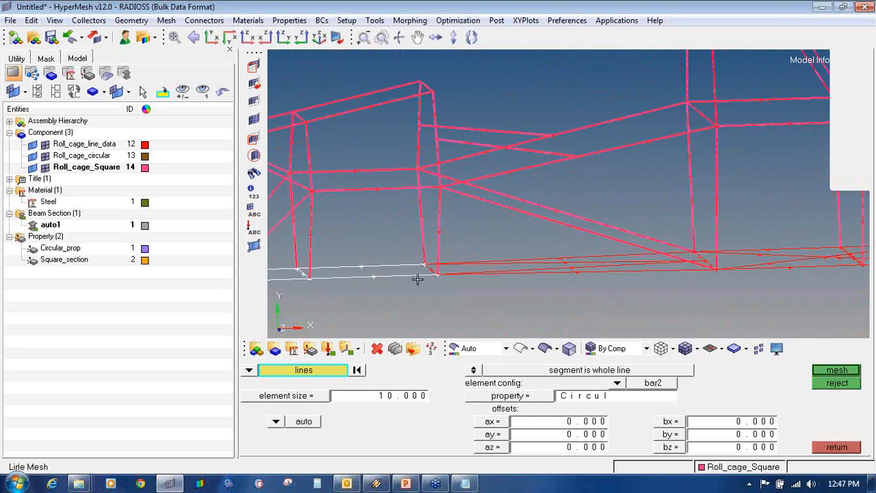
ctrl+scroll(417, 278, down, 4)
ctrl+right_drag(417, 279, 473, 273)
ctrl+scroll(473, 273, up, 6)
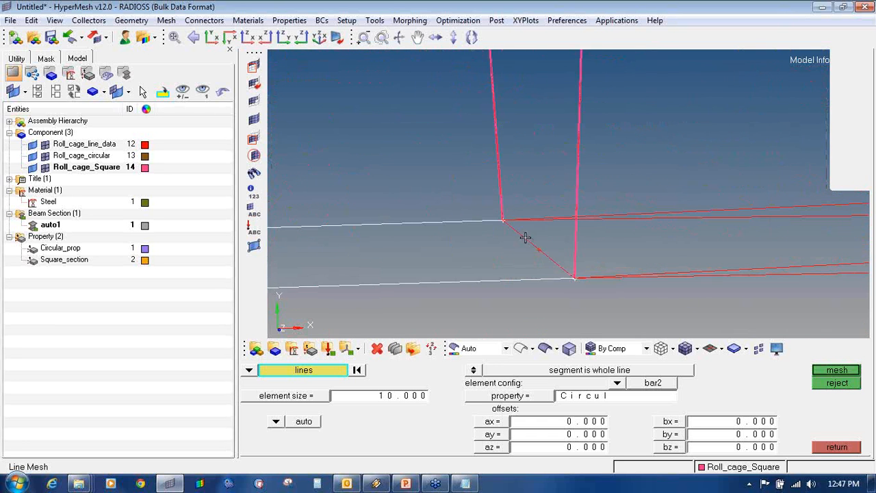
click(527, 245)
shift+drag(647, 213, 695, 317)
- Add the remaining base and diagonal lines bay by bay until all base lines are selected
middle_click(645, 217)
scroll(644, 217, down, 4)
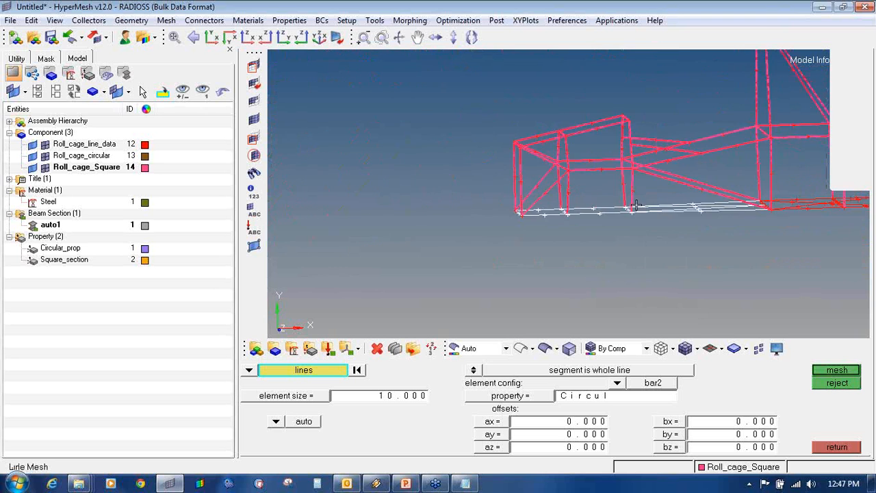
scroll(618, 226, up, 6)
shift+drag(618, 226, 614, 293)
click(588, 263)
ctrl+scroll(714, 256, down, 4)
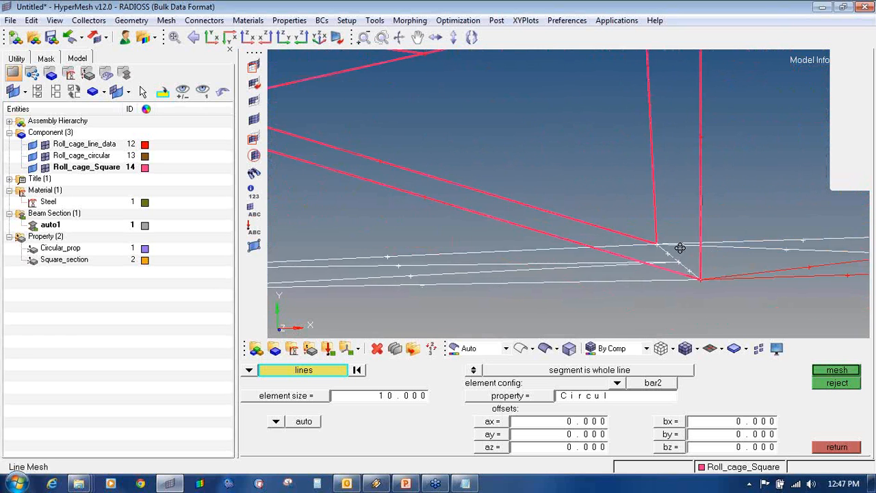
ctrl+right_drag(681, 248, 434, 228)
shift+drag(647, 229, 677, 269)
ctrl+right_drag(748, 230, 644, 237)
ctrl+scroll(643, 237, up, 5)
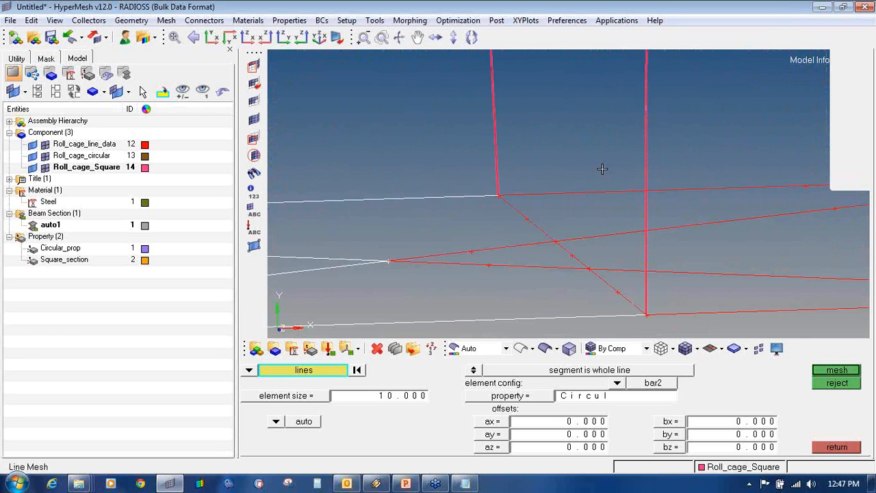
shift+drag(602, 170, 564, 277)
click(542, 229)
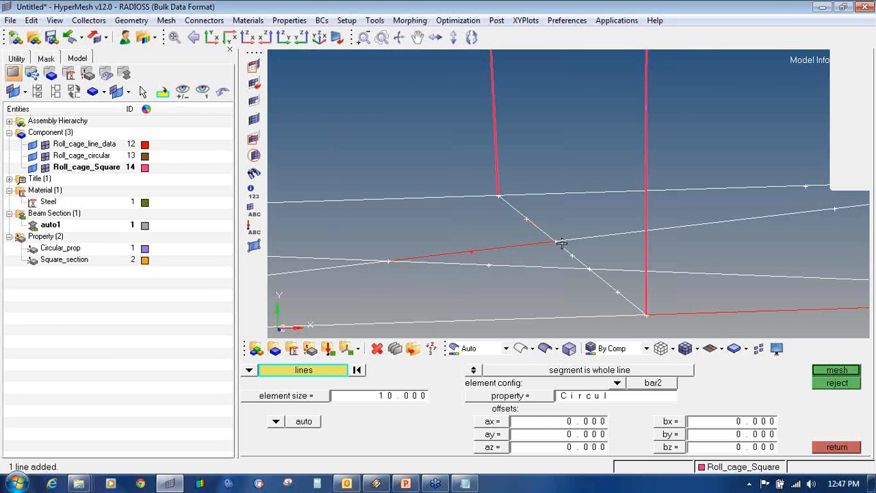
click(533, 253)
click(744, 301)
ctrl+scroll(772, 253, down, 5)
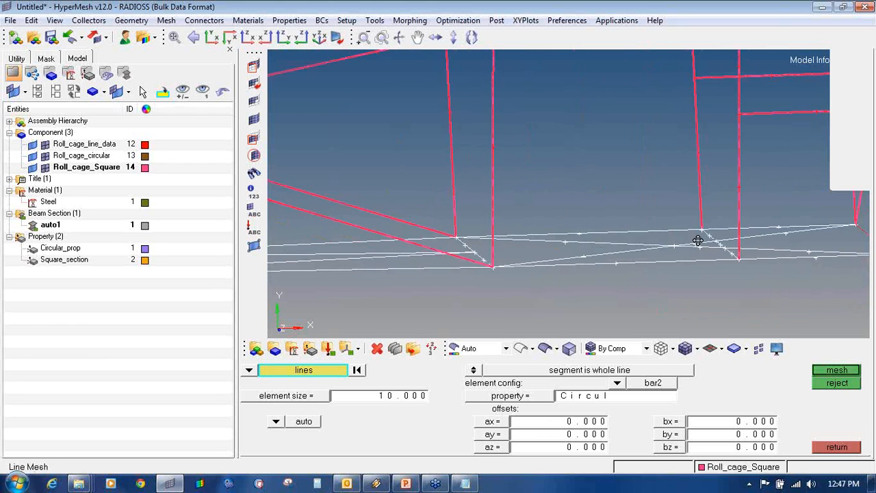
ctrl+right_drag(698, 240, 626, 236)
ctrl+scroll(501, 238, up, 4)
click(568, 240)
ctrl+scroll(566, 241, down, 8)
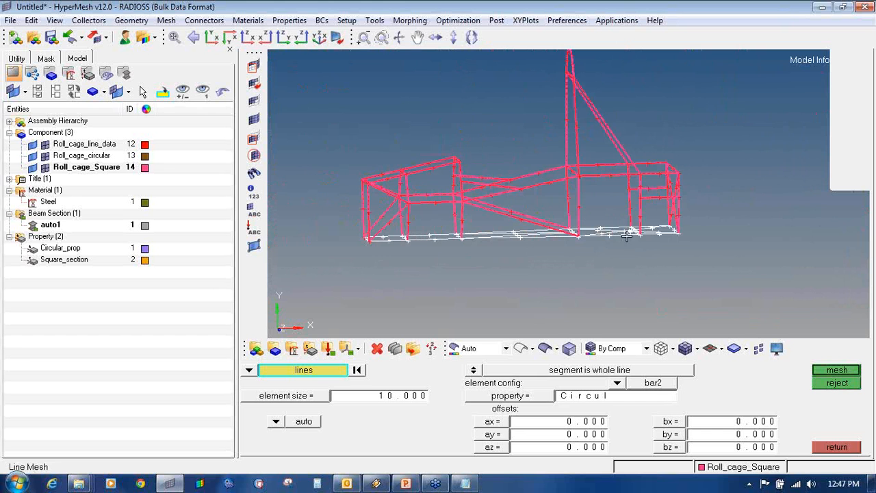
- Save the 27-line base selection and exit Line Mesh to the 1D page
click(336, 370)
click(408, 410)
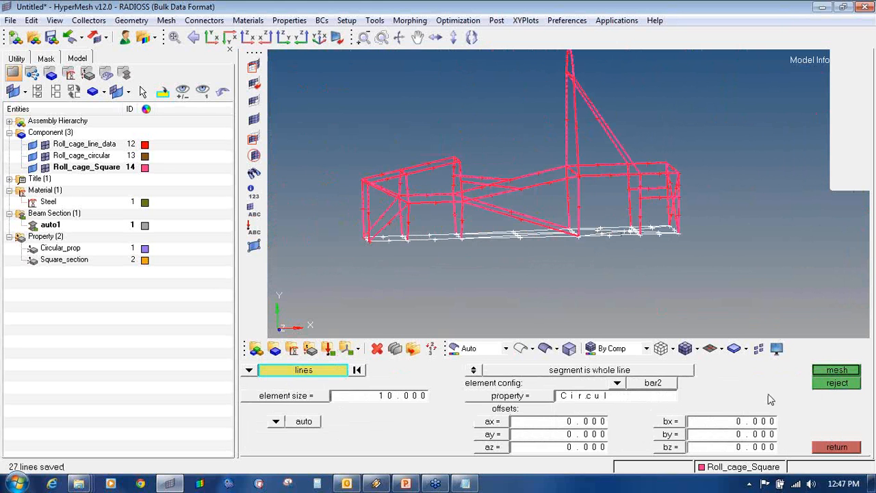
click(837, 447)
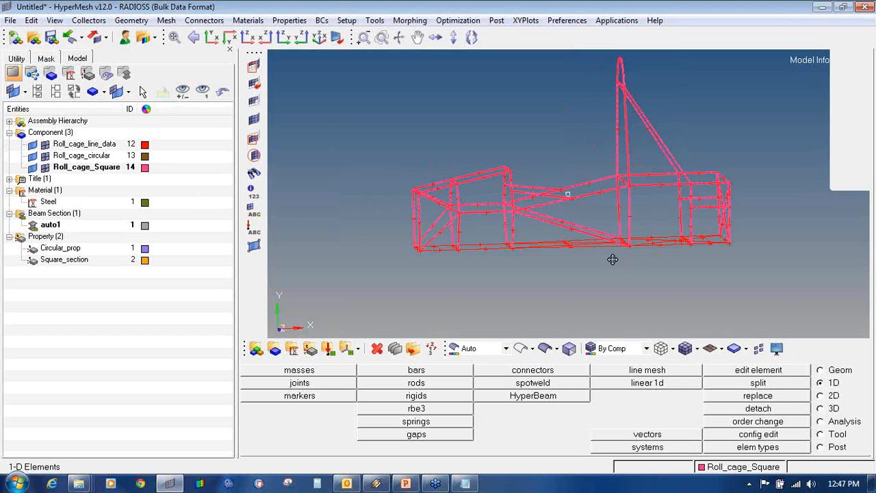
- Move the upper frame's elements into Roll_cage_circular with organize, accepting the mixed-property warning
ctrl+drag(613, 260, 614, 274)
ctrl+drag(632, 243, 634, 234)
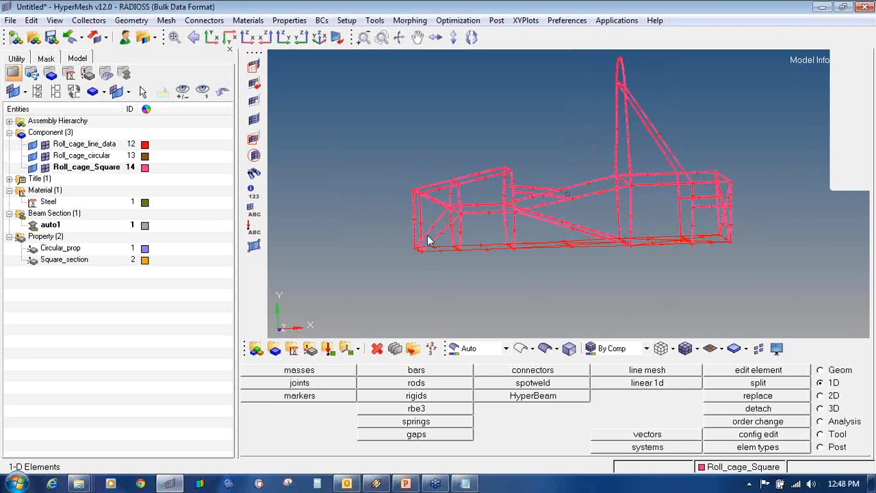
click(837, 434)
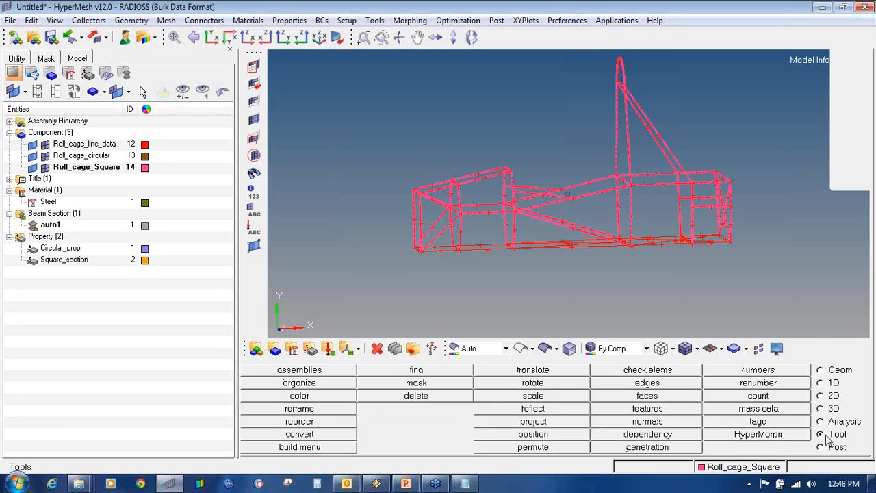
click(320, 395)
click(339, 370)
click(303, 383)
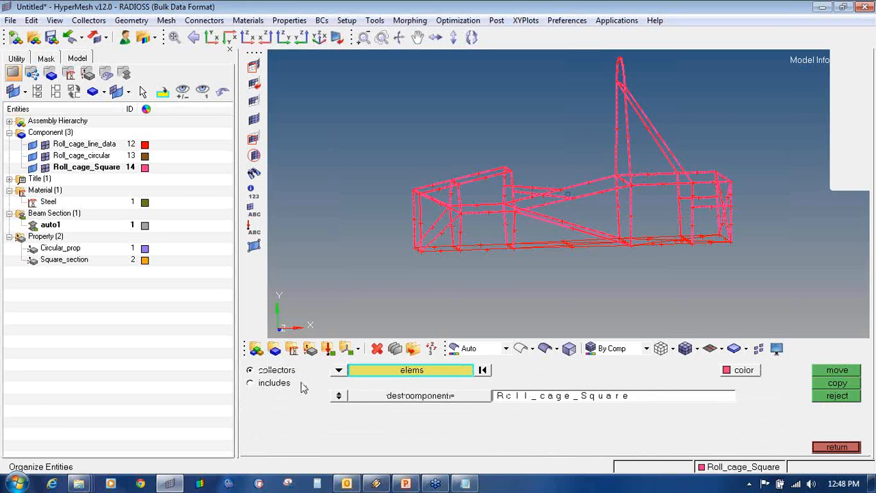
shift+drag(344, 55, 849, 296)
click(419, 396)
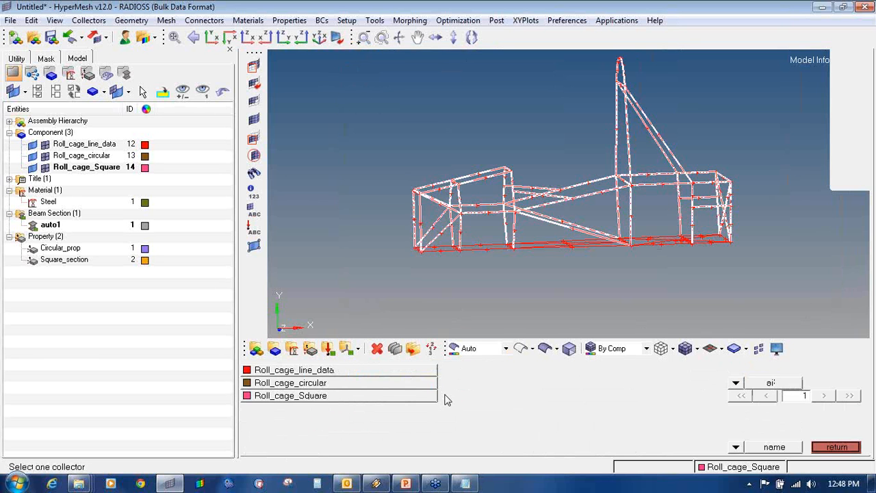
click(389, 384)
click(816, 373)
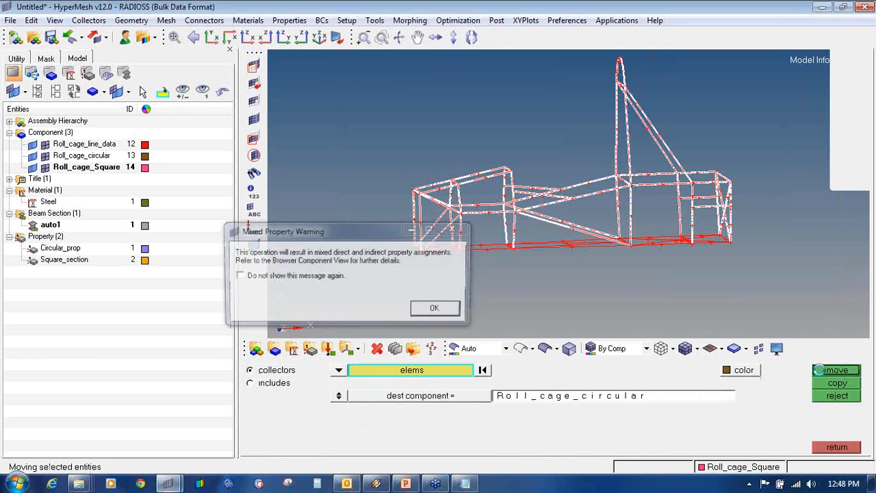
click(436, 310)
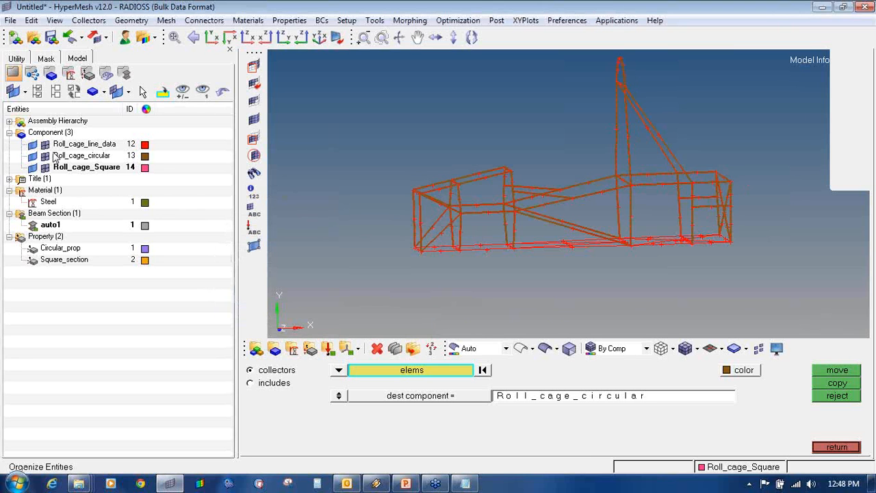
click(829, 449)
- Retrieve the 27 saved bottom lines and mesh them as beams with Square_section
click(831, 383)
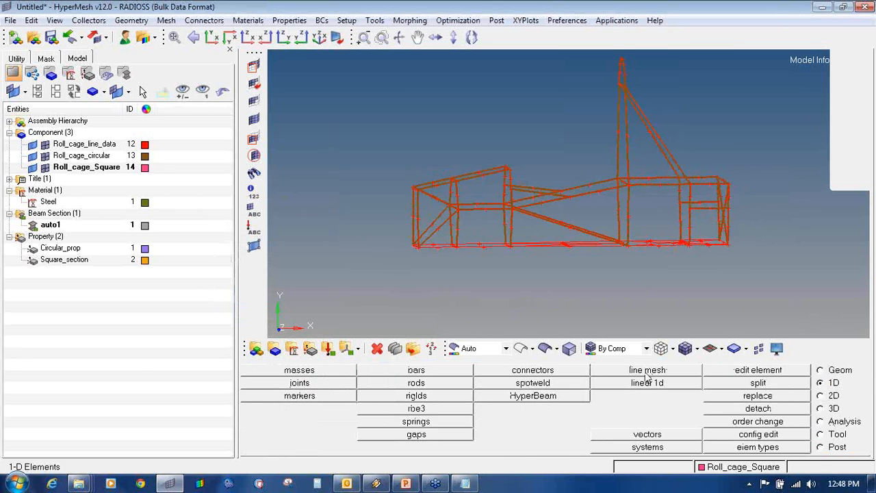
click(647, 370)
click(307, 375)
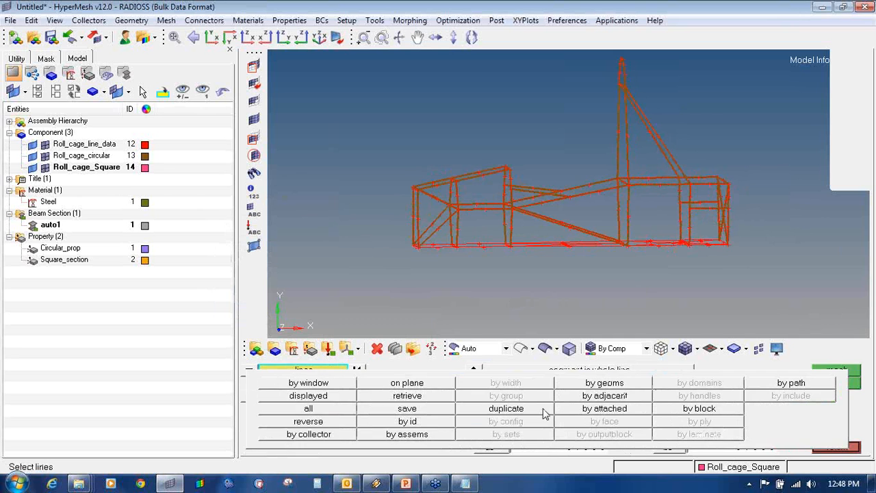
click(438, 397)
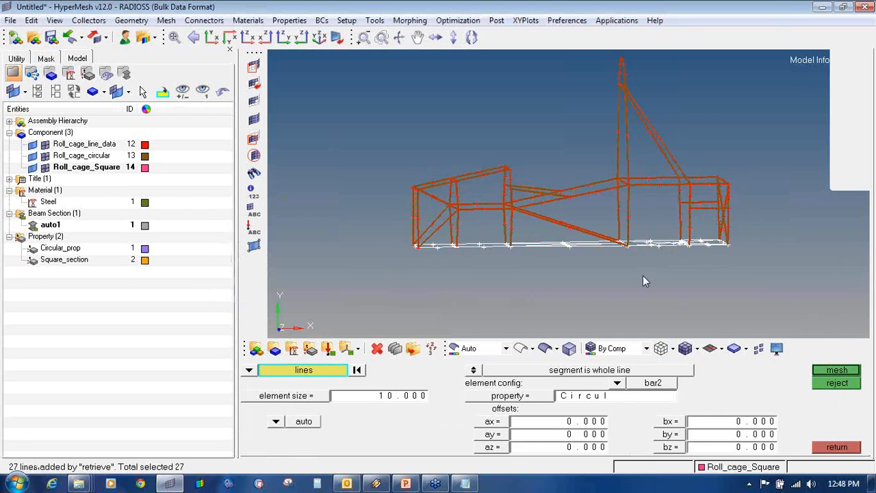
click(513, 400)
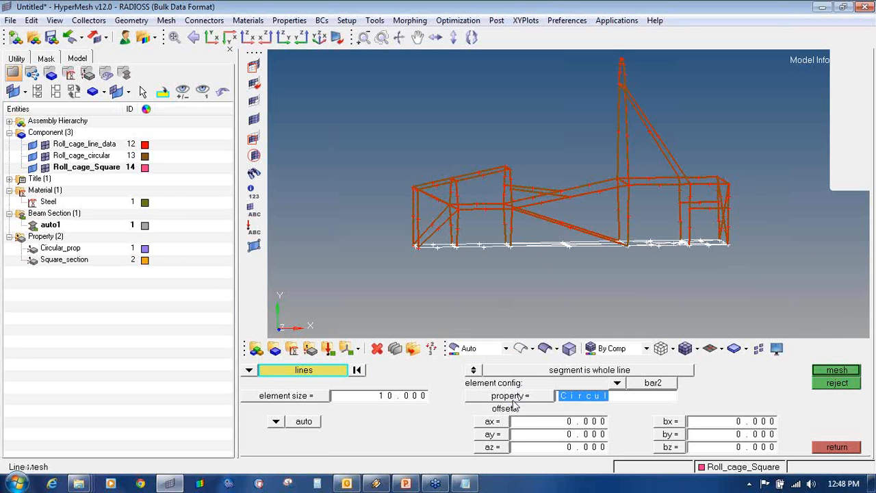
click(512, 404)
click(305, 385)
click(838, 371)
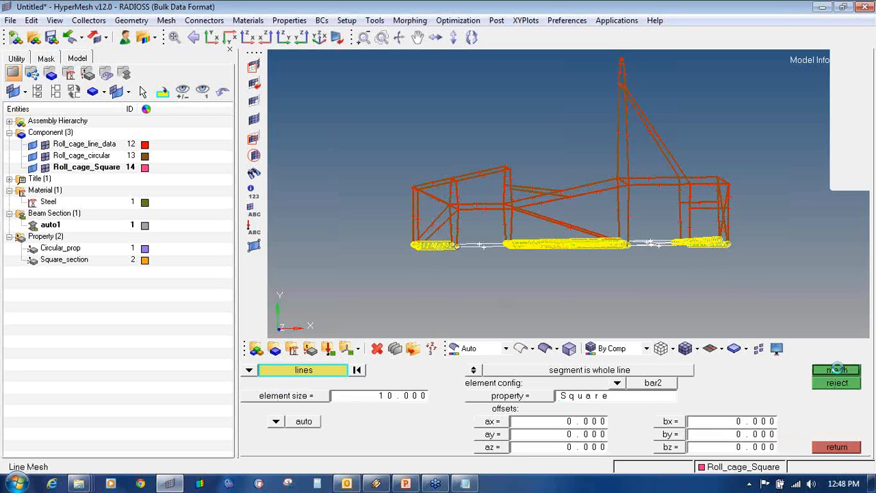
click(836, 447)
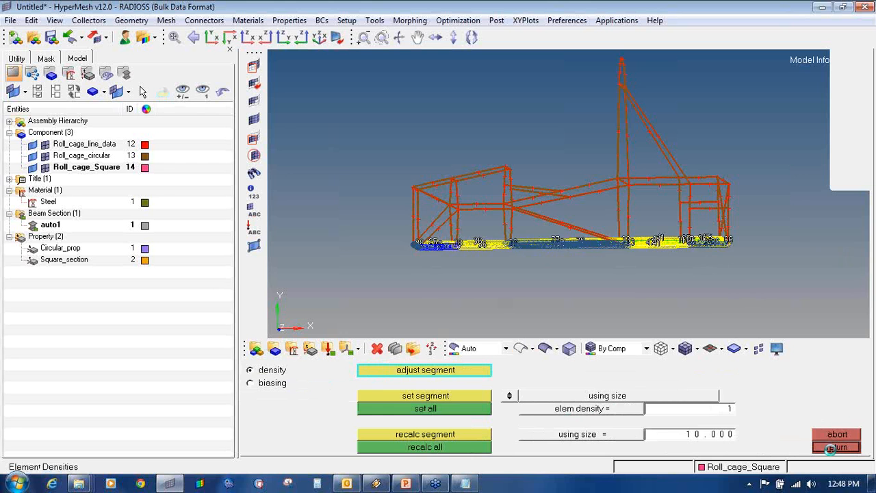
click(837, 447)
- Hide the Roll_cage_line_data and Roll_cage_circular line geometry in the Model browser
mouse_move(679, 289)
ctrl+mouse_down()
mouse_move(655, 285)
mouse_move(678, 308)
mouse_move(733, 287)
mouse_move(717, 247)
mouse_move(669, 279)
mouse_move(675, 221)
mouse_move(573, 219)
mouse_move(688, 231)
mouse_move(599, 253)
mouse_move(597, 205)
mouse_move(484, 147)
ctrl+mouse_up()
click(33, 145)
click(33, 157)
- Switch the roll-cage beams from traditional line display to 3D cross-section representation
ctrl+drag(576, 286, 456, 248)
ctrl+drag(747, 279, 730, 284)
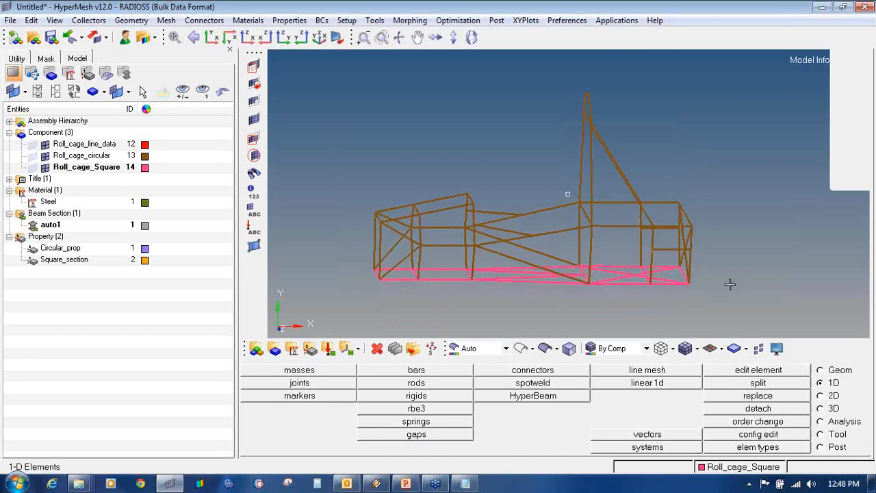
ctrl+drag(389, 295, 438, 295)
click(721, 349)
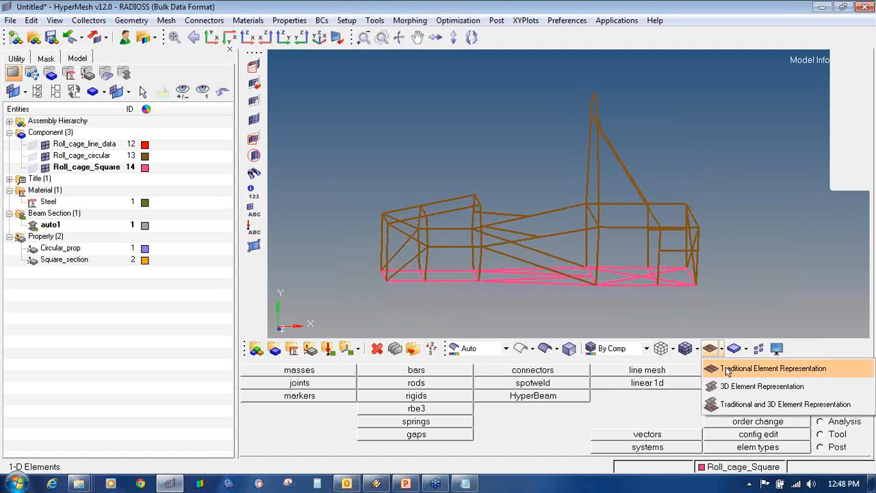
click(728, 369)
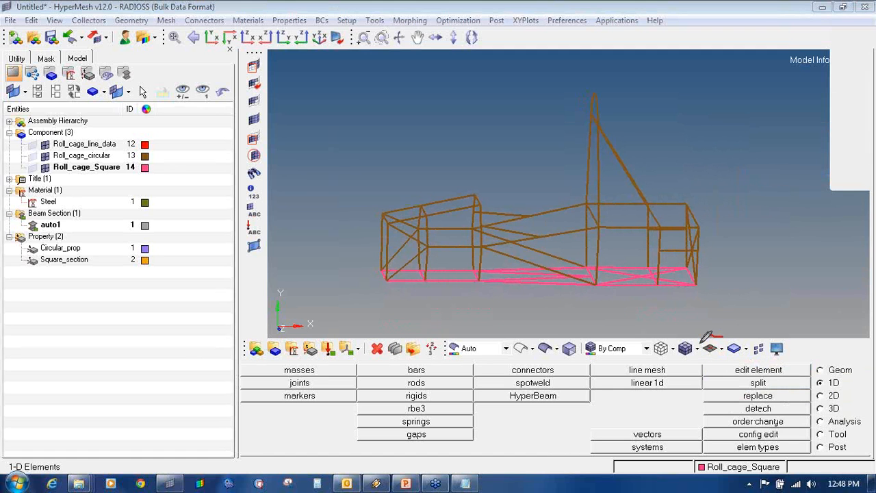
mouse_move(701, 342)
mouse_down()
mouse_move(727, 358)
mouse_move(729, 329)
mouse_up()
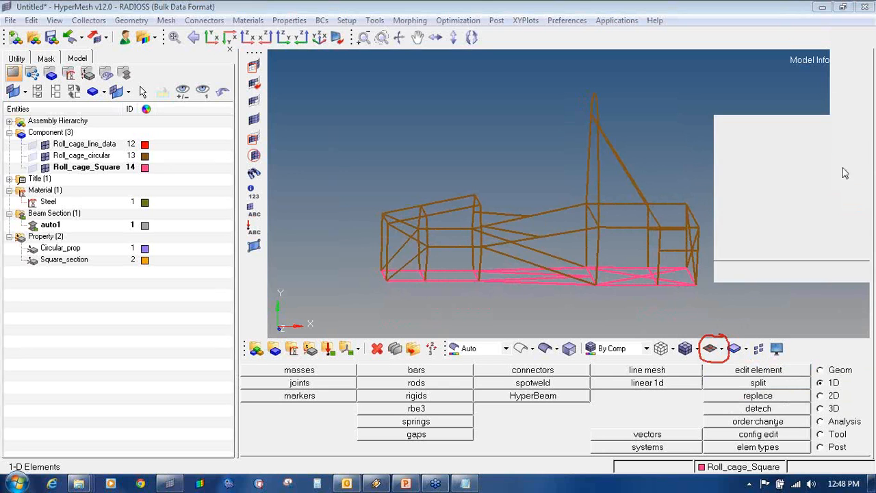
click(719, 348)
click(728, 386)
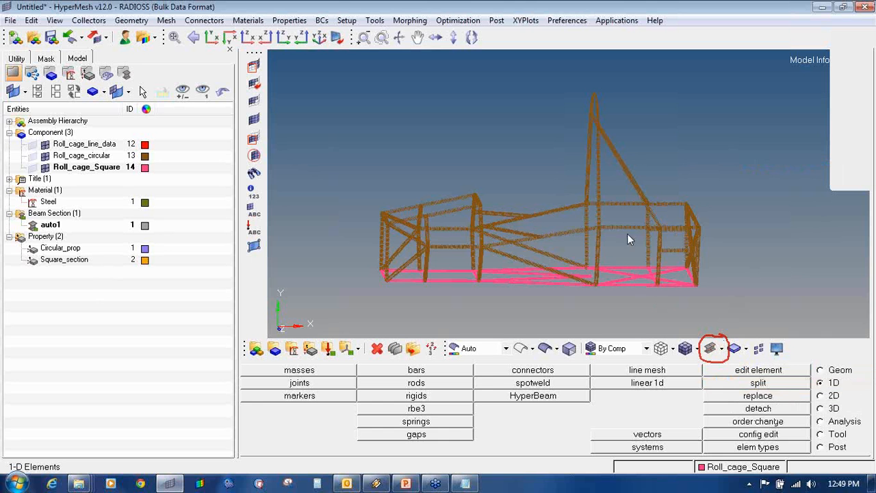
- Shade the 3D beams with mesh lines and rotate to see the whole frame
ctrl+drag(665, 212, 659, 210)
ctrl+scroll(594, 222, up, 4)
ctrl+scroll(594, 221, up, 5)
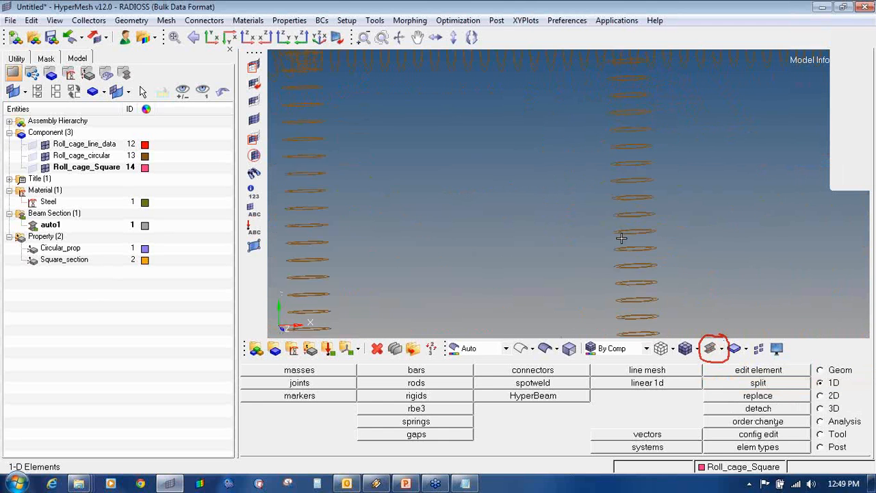
ctrl+scroll(631, 256, down, 7)
ctrl+drag(497, 289, 540, 268)
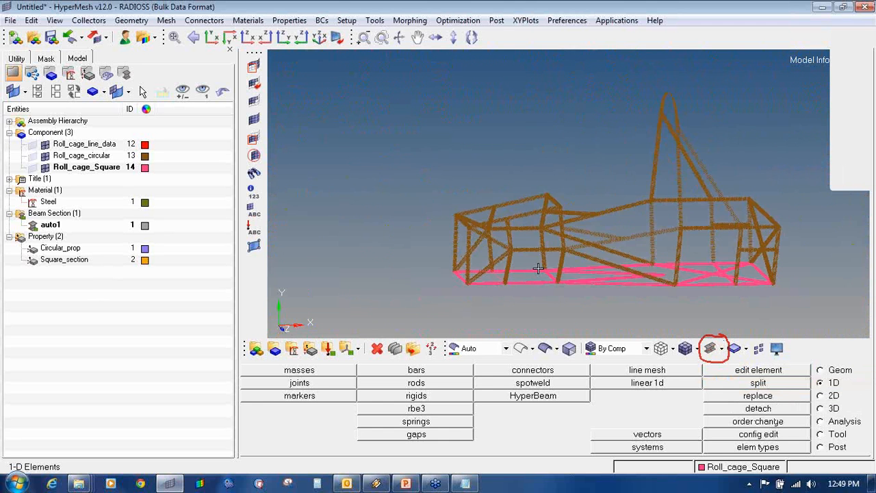
ctrl+scroll(480, 262, up, 3)
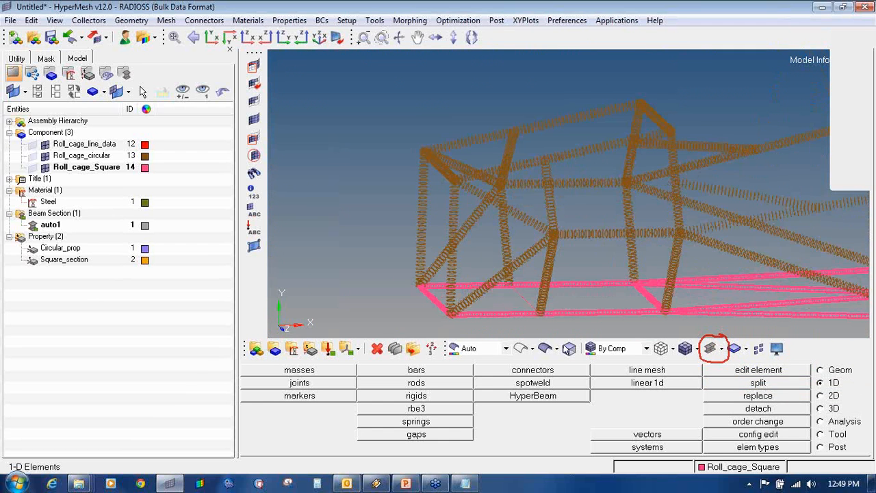
click(686, 350)
ctrl+drag(674, 174, 632, 183)
ctrl+scroll(631, 183, down, 5)
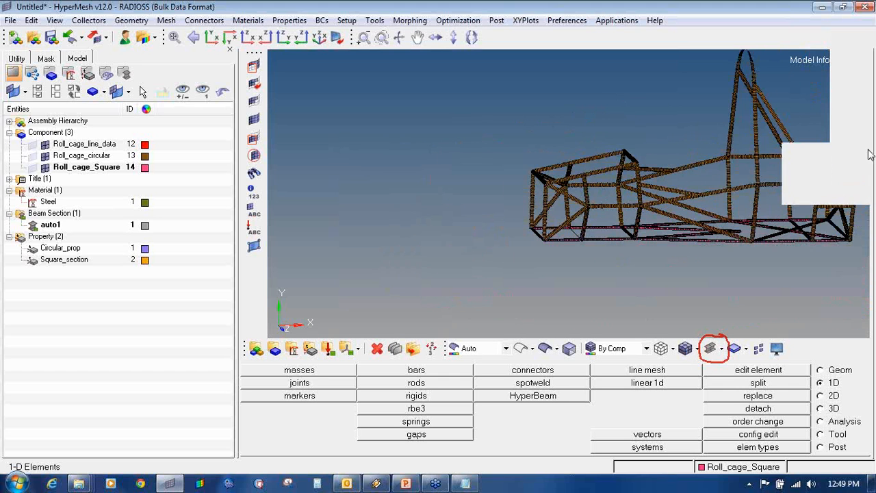
ctrl+drag(804, 231, 698, 214)
ctrl+scroll(589, 252, up, 8)
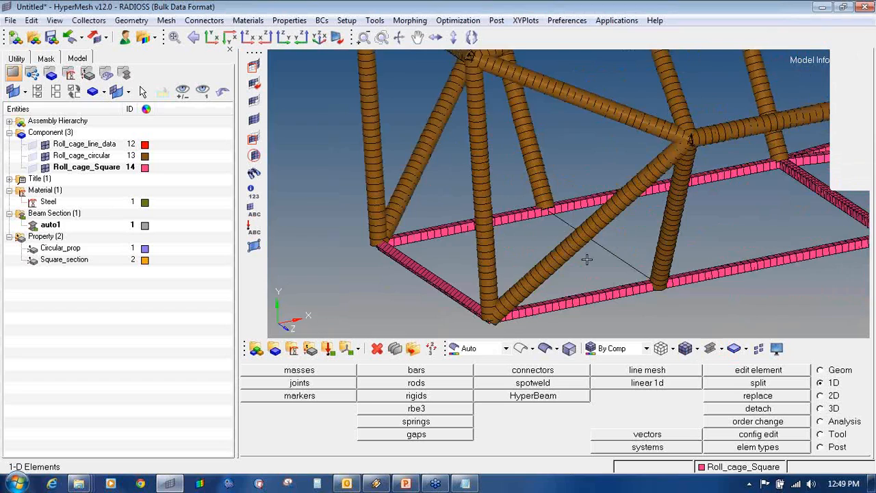
ctrl+scroll(620, 250, down, 8)
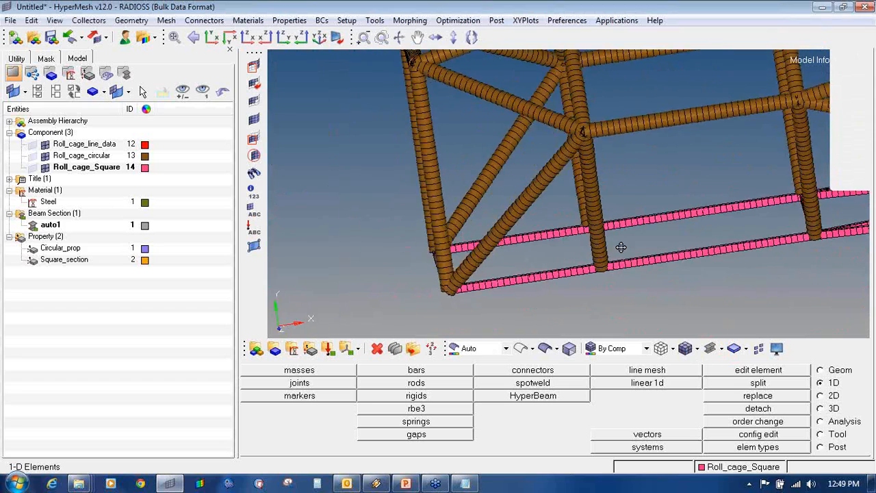
- Orbit and zoom around the main hoop to inspect the beam cross-sections side-on
ctrl+drag(836, 236, 512, 251)
scroll(513, 251, up, 4)
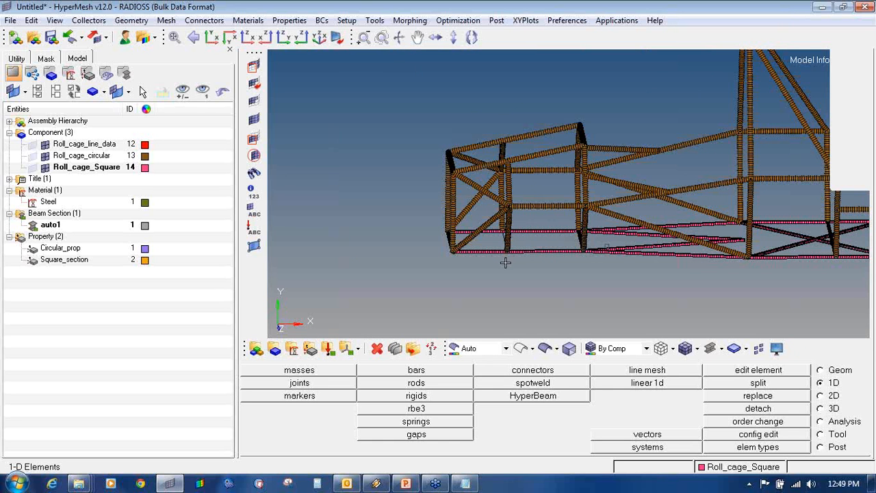
ctrl+drag(496, 272, 532, 264)
ctrl+drag(658, 254, 829, 286)
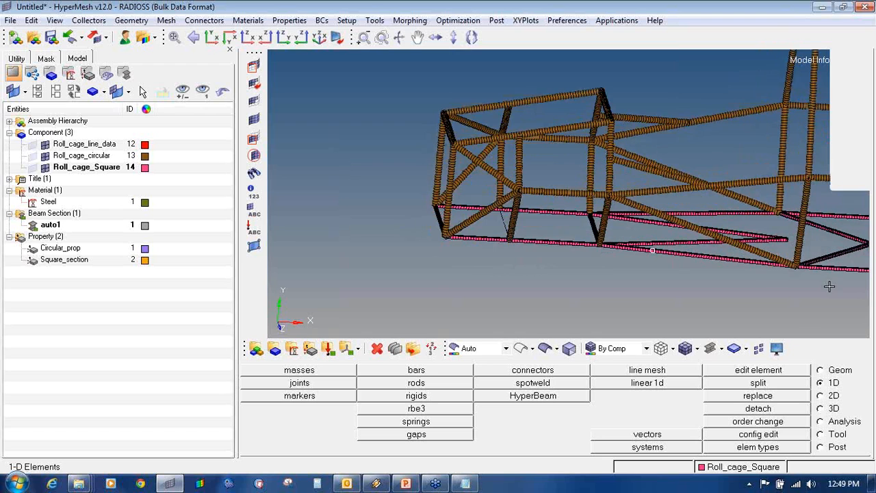
ctrl+drag(462, 254, 612, 102)
ctrl+scroll(612, 102, up, 3)
ctrl+drag(595, 141, 683, 153)
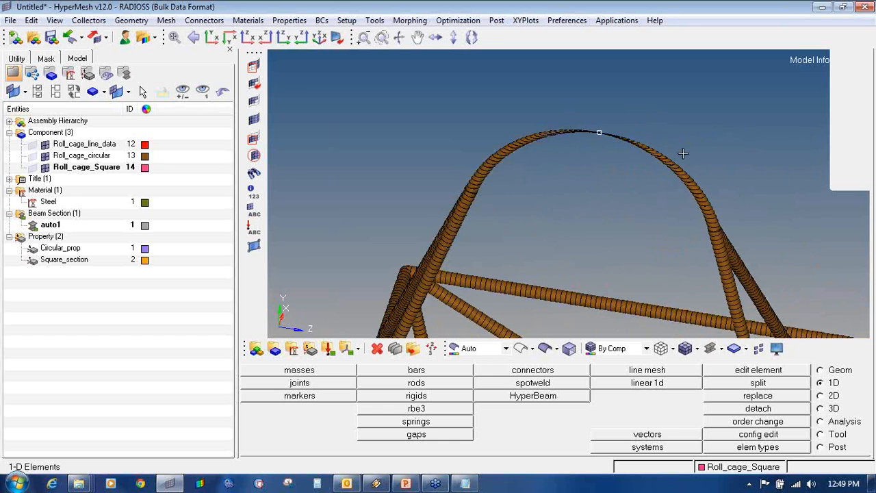
ctrl+scroll(549, 160, down, 5)
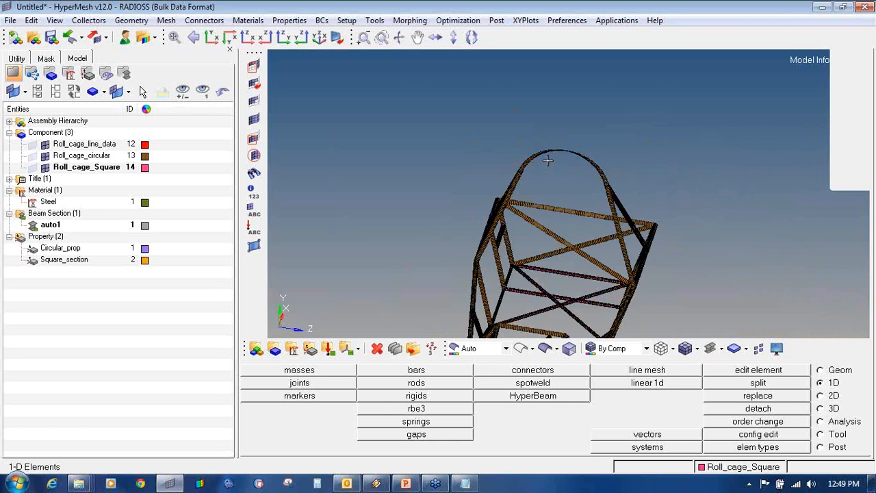
ctrl+drag(577, 294, 506, 256)
ctrl+scroll(548, 153, up, 3)
ctrl+scroll(548, 153, up, 3)
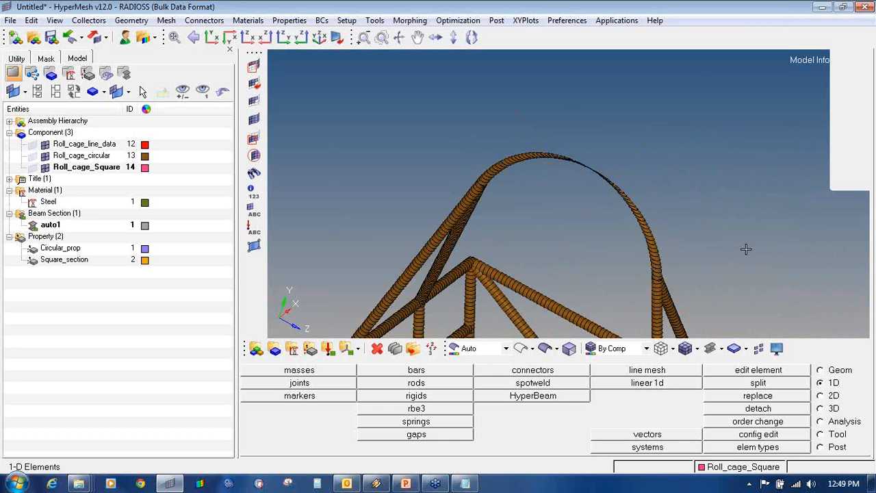
ctrl+scroll(541, 190, down, 5)
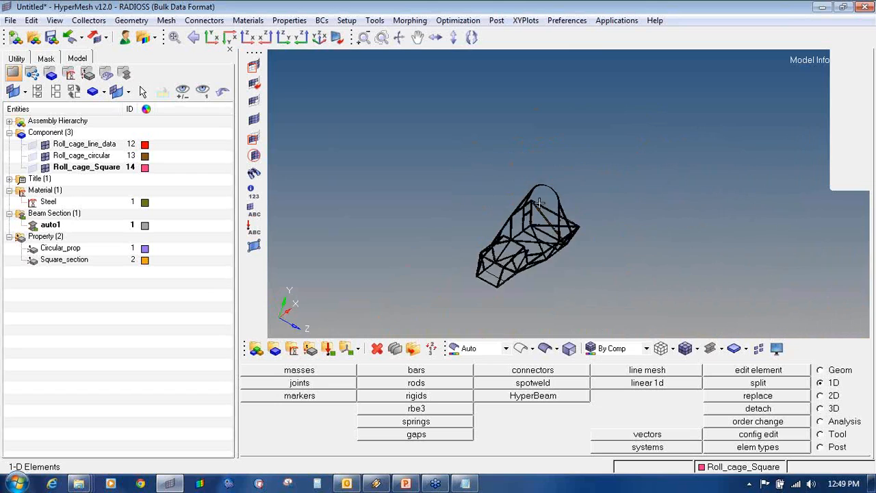
ctrl+scroll(516, 213, up, 8)
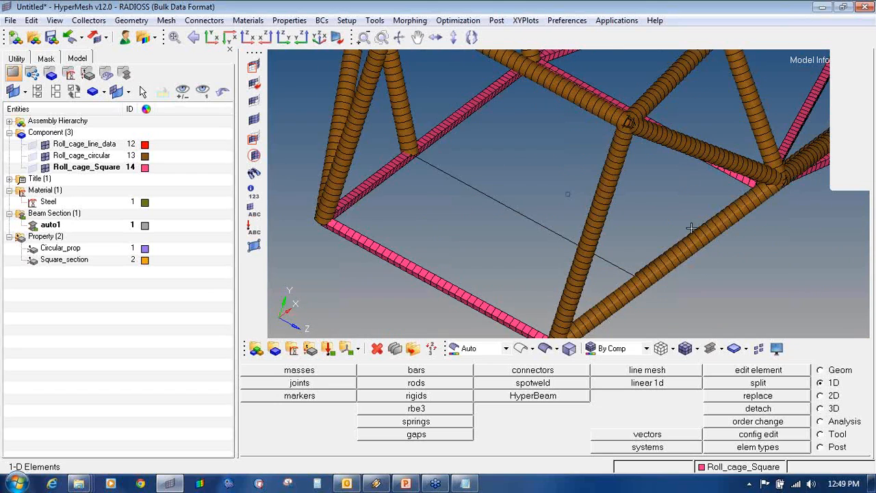
mouse_move(691, 228)
ctrl+mouse_down()
mouse_move(634, 227)
mouse_move(538, 193)
ctrl+mouse_up()
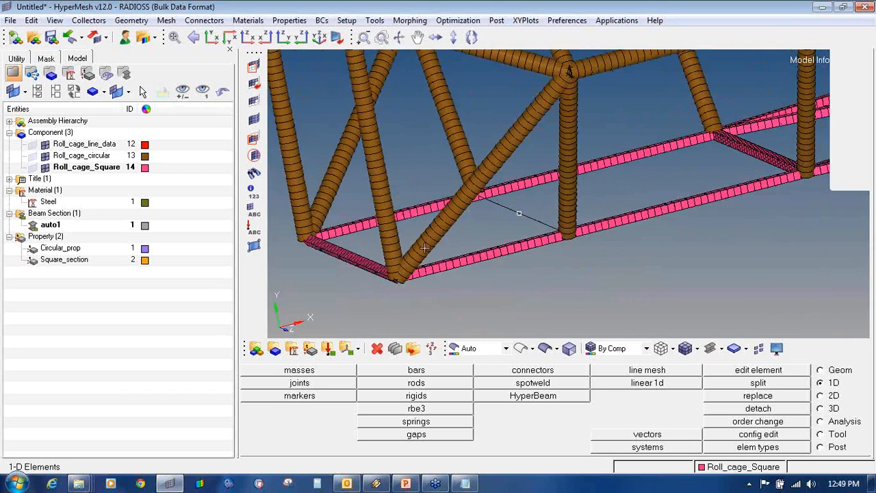
ctrl+scroll(424, 248, up, 5)
ctrl+scroll(539, 138, down, 5)
- Mask the elements around one corner joint to expose the hollow circular and square beam ends
click(254, 67)
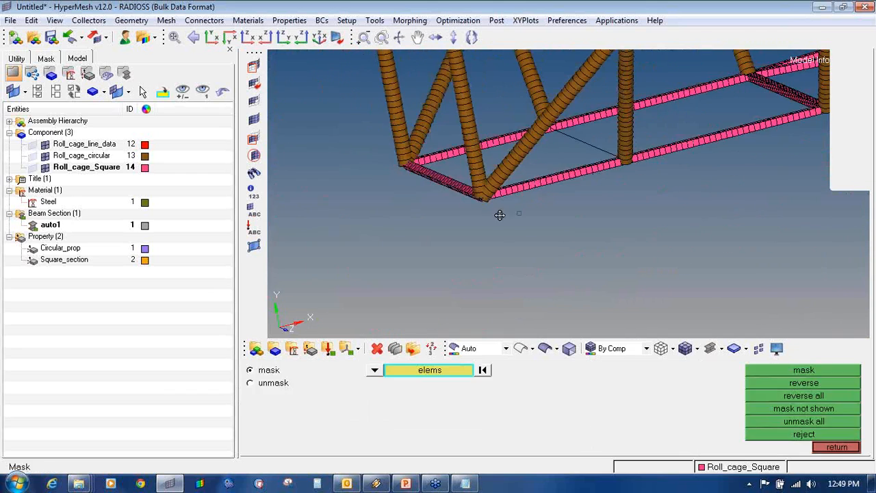
ctrl+scroll(499, 215, up, 3)
shift+drag(437, 143, 567, 236)
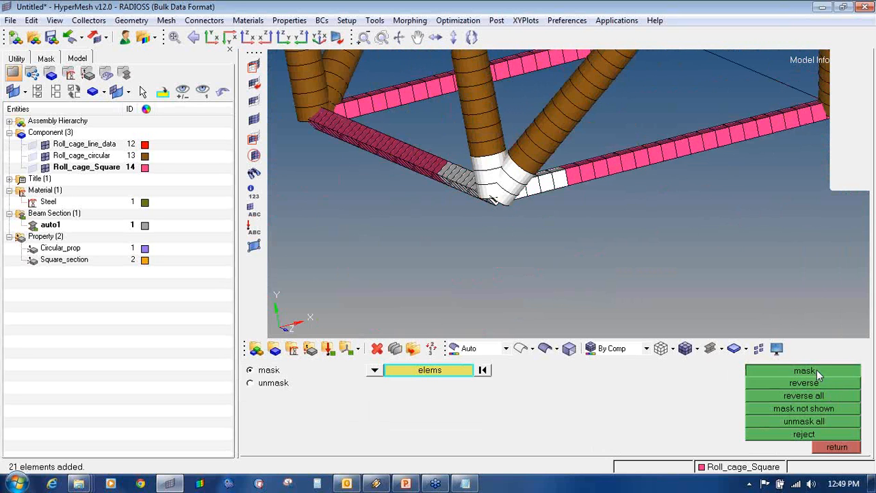
click(816, 371)
click(814, 384)
ctrl+drag(539, 186, 521, 235)
ctrl+scroll(521, 235, up, 5)
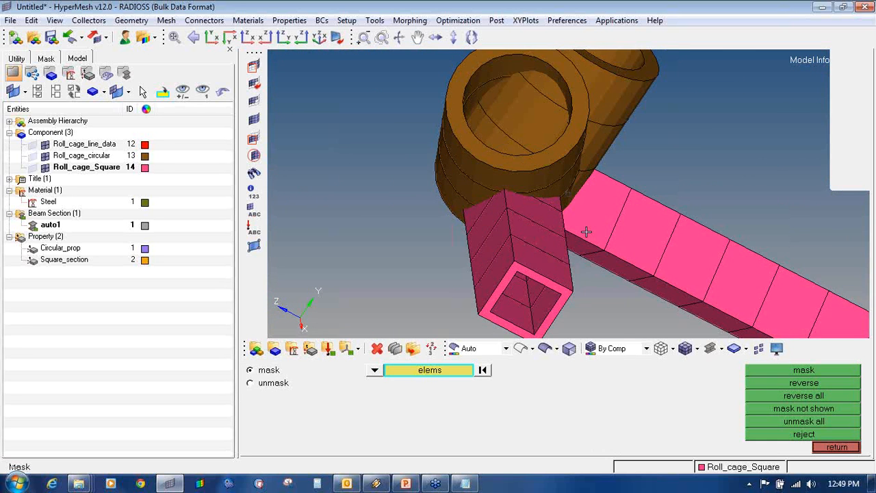
ctrl+scroll(586, 232, down, 5)
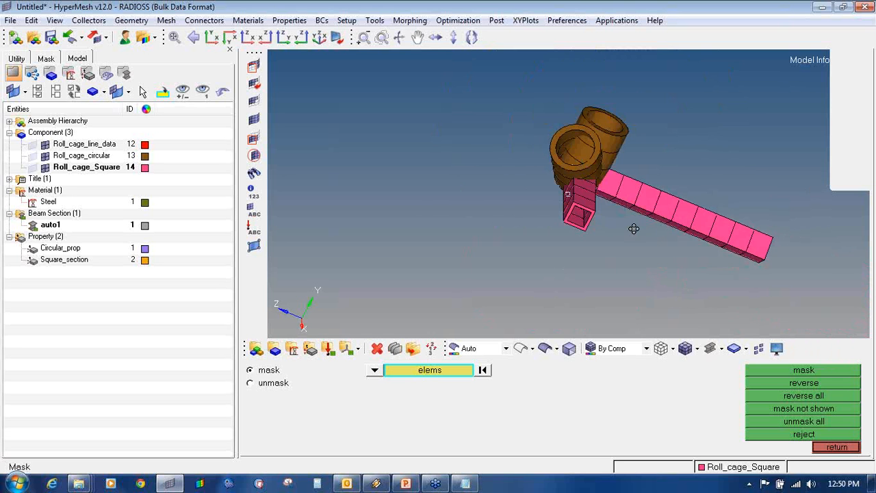
ctrl+drag(634, 229, 647, 202)
- Unmask all elements and turn the full roll cage to an isometric view
click(255, 121)
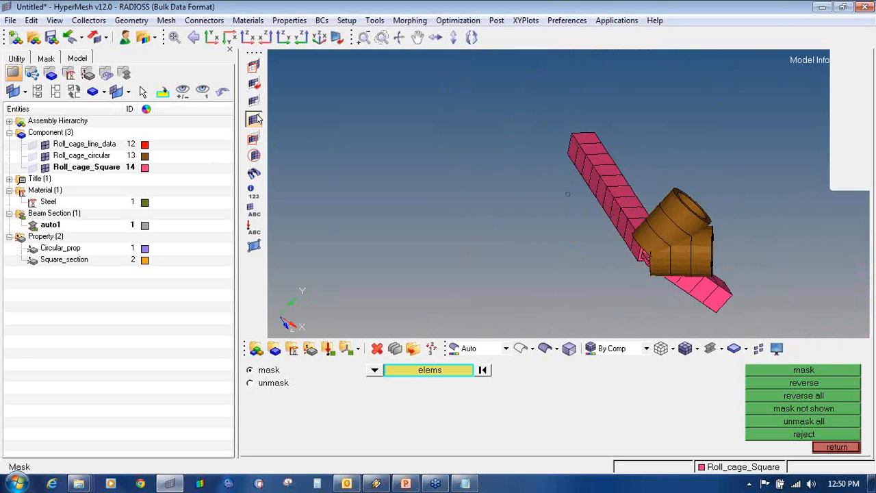
ctrl+scroll(369, 227, down, 4)
ctrl+drag(356, 228, 571, 241)
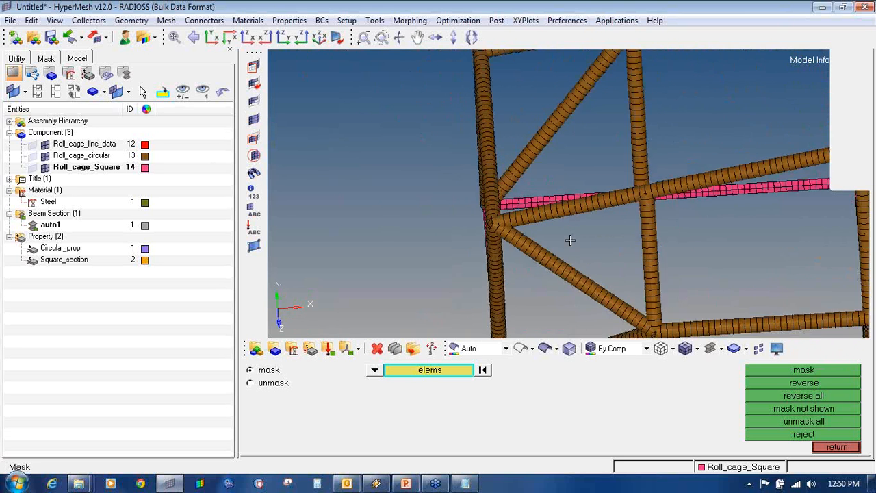
ctrl+scroll(571, 241, down, 8)
ctrl+drag(636, 224, 439, 164)
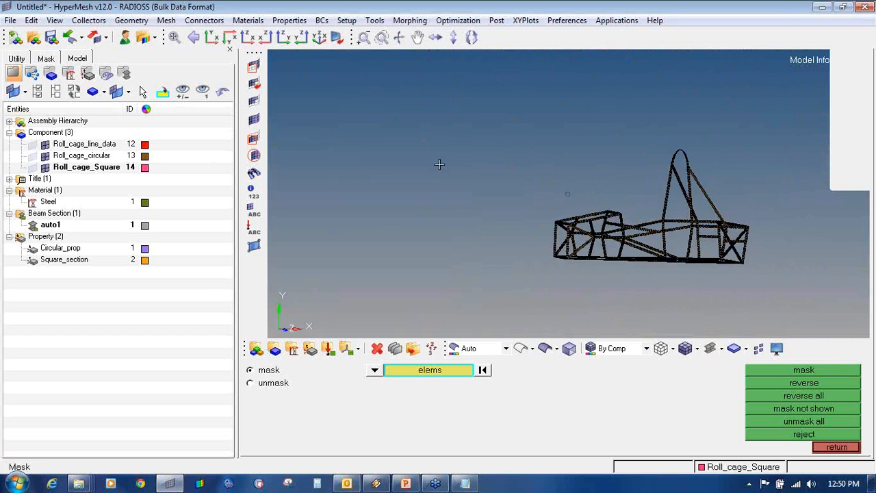
click(609, 349)
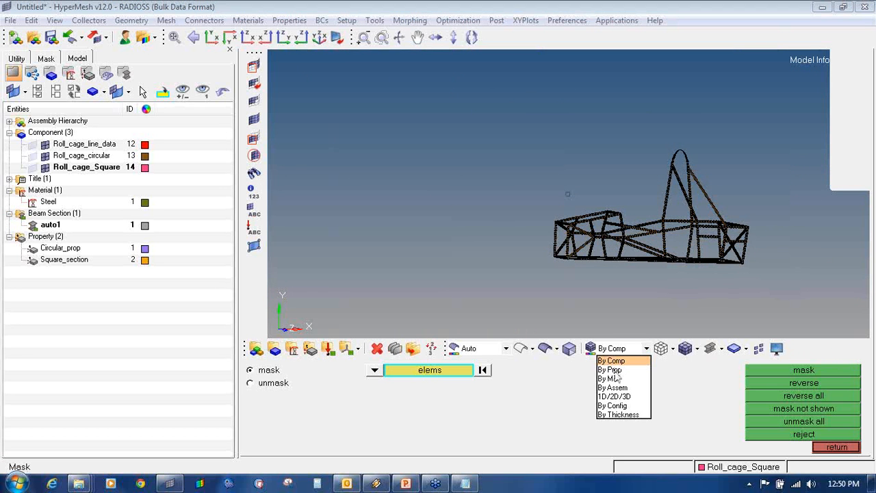
click(614, 372)
ctrl+right_drag(634, 211, 528, 168)
ctrl+scroll(526, 171, up, 5)
ctrl+click(500, 207)
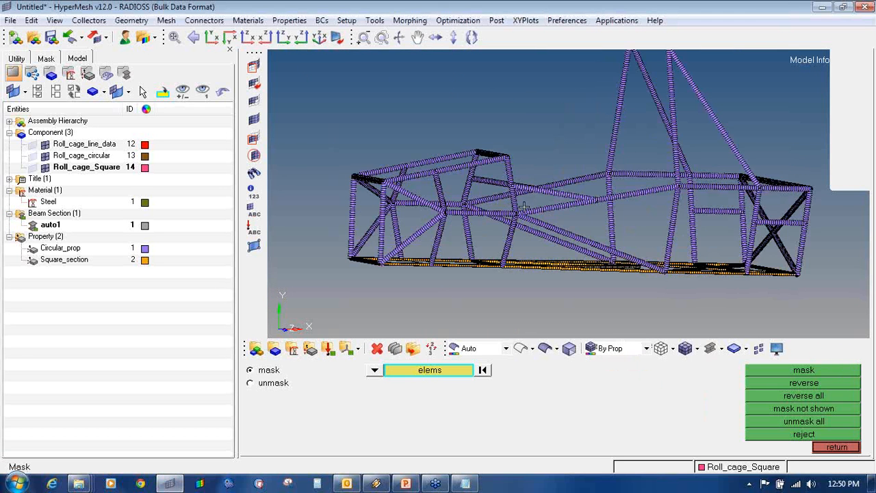
ctrl+drag(524, 207, 474, 194)
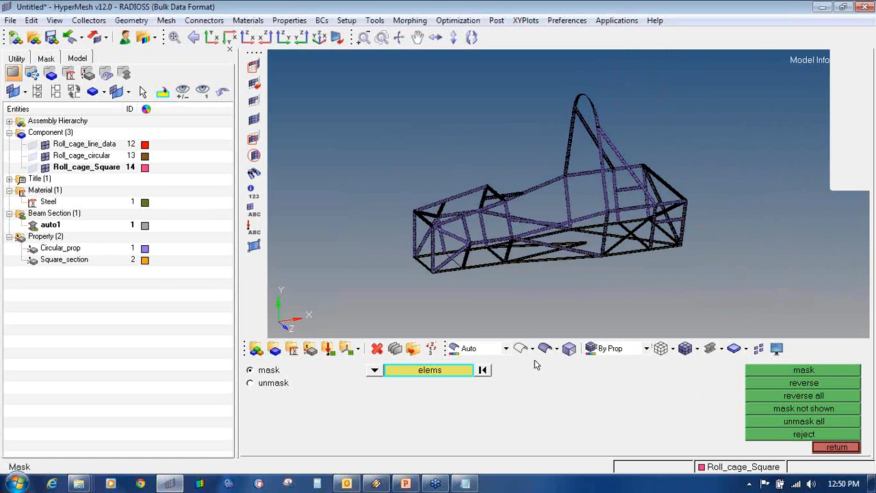
ctrl+drag(534, 253, 528, 250)
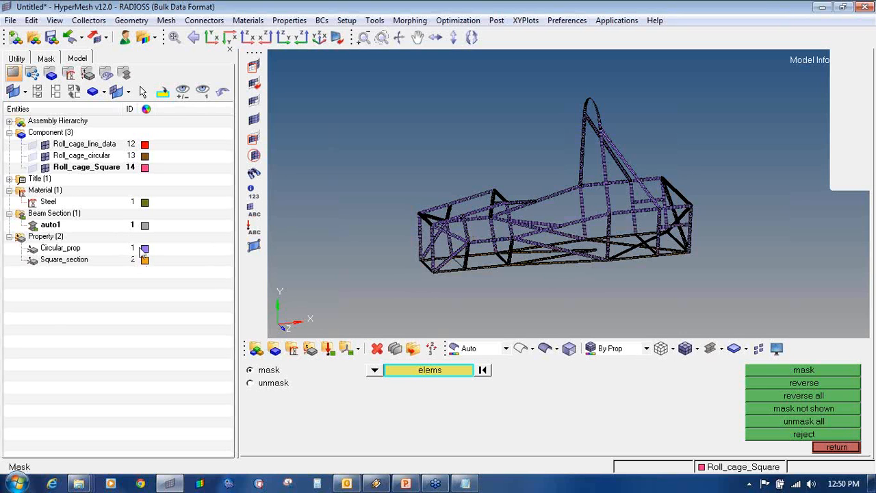
click(609, 349)
click(613, 379)
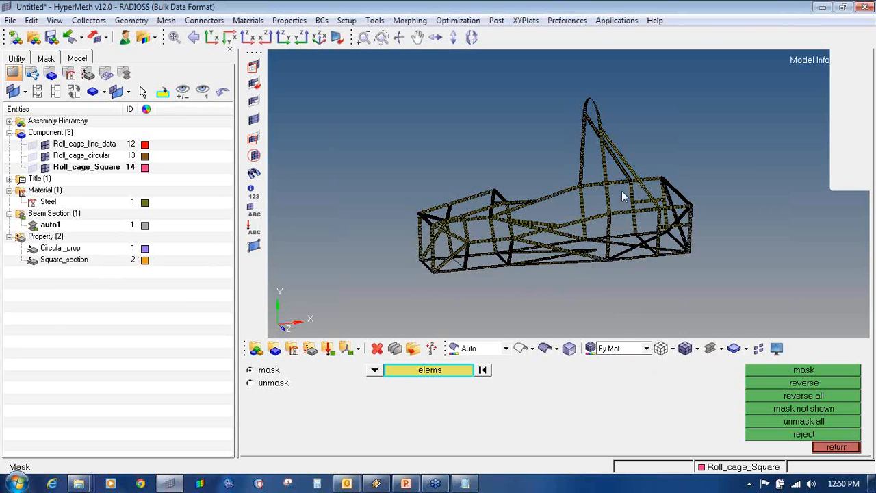
ctrl+drag(636, 254, 616, 249)
ctrl+scroll(616, 249, up, 3)
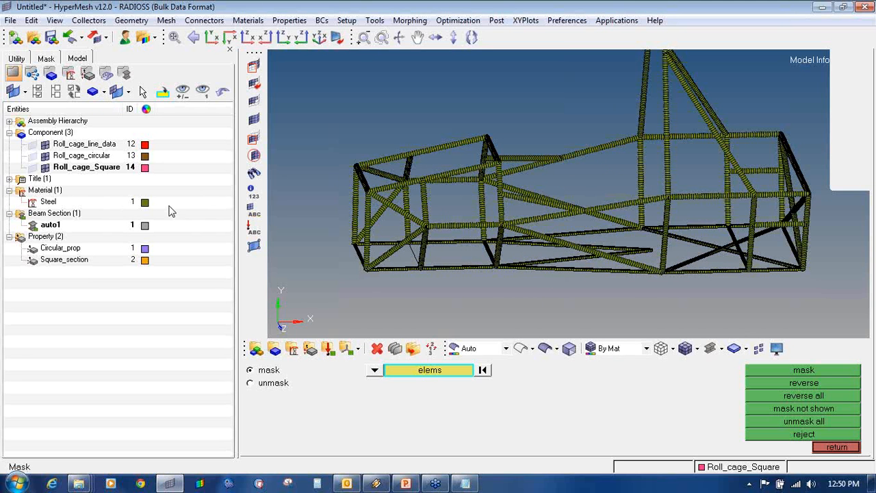
click(612, 349)
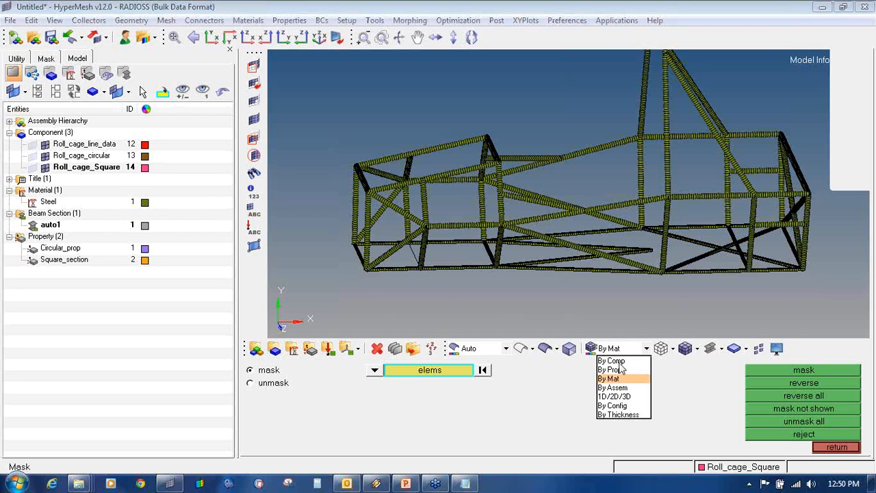
click(616, 358)
mouse_move(527, 245)
ctrl+mouse_down()
mouse_move(568, 247)
mouse_move(532, 242)
ctrl+mouse_up()
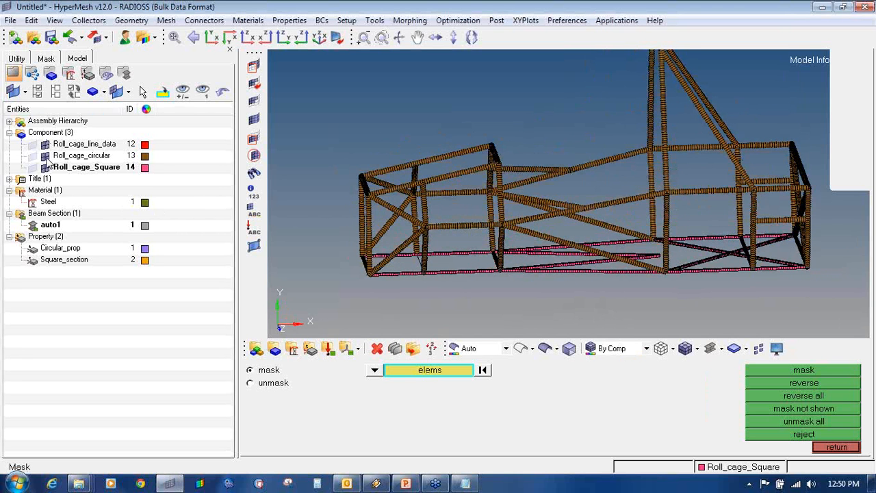
- Hide Roll_cage_circular and show the Roll_cage_line_data wireframe in the Model browser
click(45, 156)
ctrl+drag(365, 218, 224, 172)
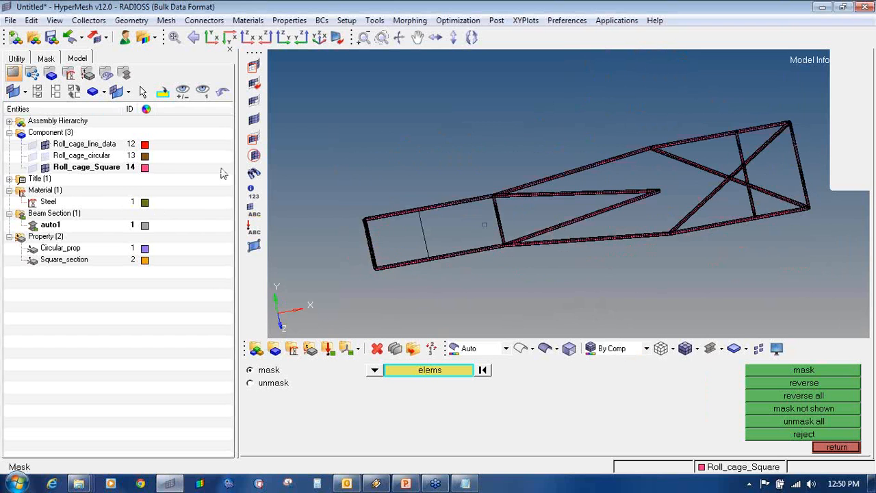
click(32, 146)
mouse_move(545, 265)
ctrl+mouse_down()
mouse_move(572, 241)
mouse_move(567, 203)
mouse_move(639, 288)
mouse_move(497, 304)
mouse_move(354, 299)
mouse_move(543, 261)
ctrl+mouse_up()
ctrl+drag(576, 260, 723, 236)
ctrl+right_drag(723, 236, 550, 205)
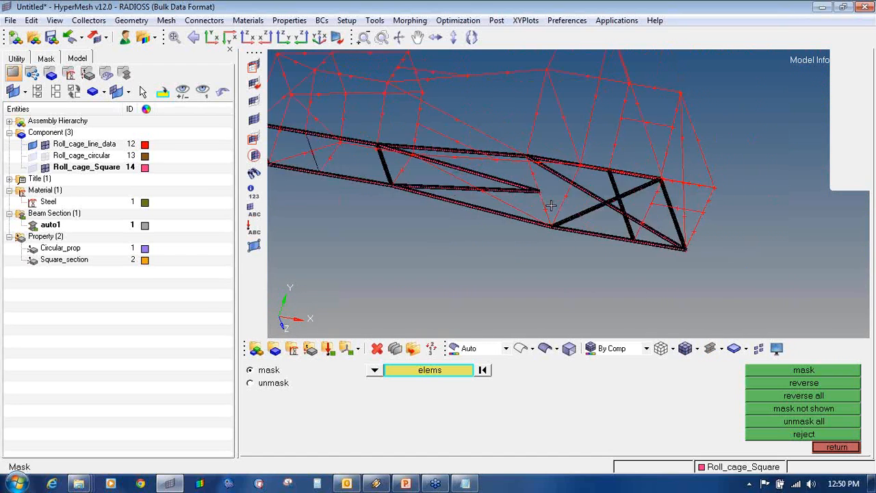
ctrl+scroll(551, 205, up, 5)
ctrl+drag(577, 214, 562, 215)
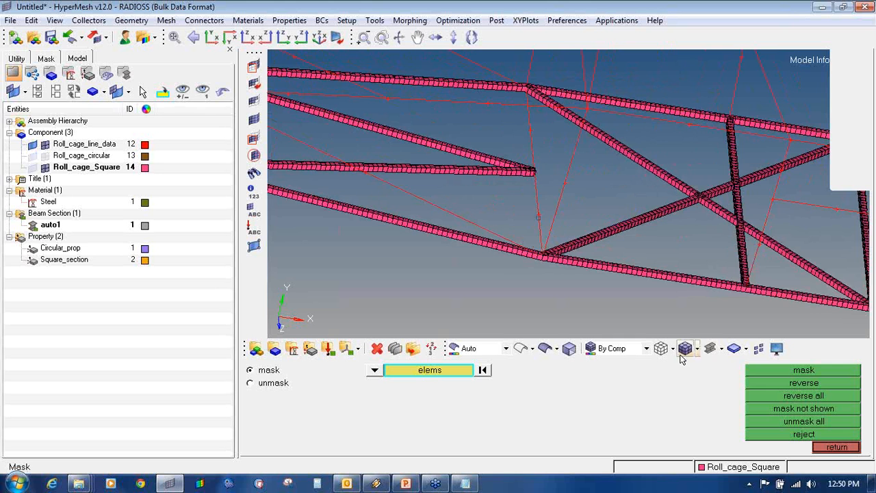
- Compare the square beams drawn as plain lines and as 3D cross-sections from a front view
click(722, 349)
click(726, 369)
ctrl+drag(543, 258, 565, 234)
ctrl+drag(656, 222, 657, 243)
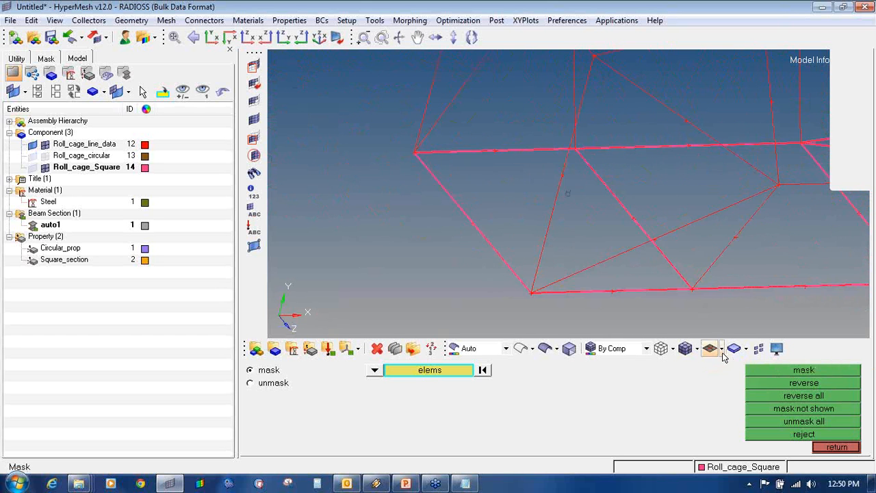
click(722, 349)
click(729, 387)
ctrl+drag(565, 239, 769, 280)
ctrl+drag(623, 107, 567, 238)
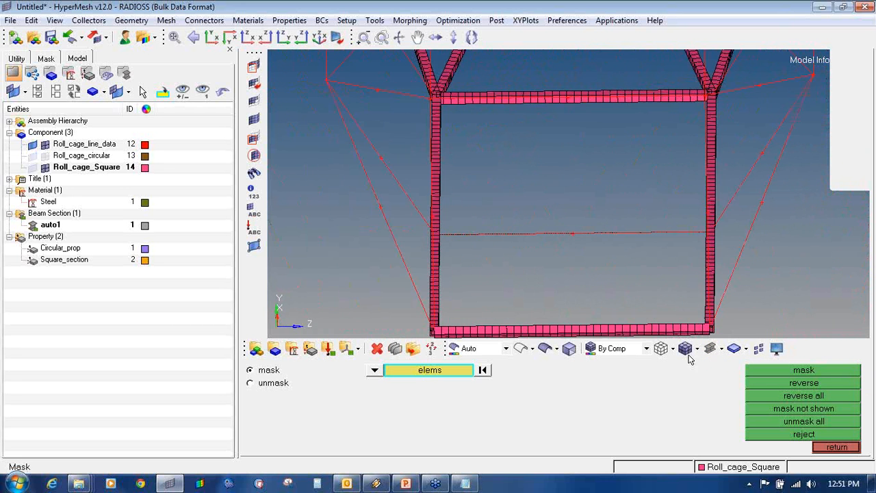
- Set traditional line display, hide Roll_cage_line_data, and return to the 1D tools
click(721, 349)
click(726, 366)
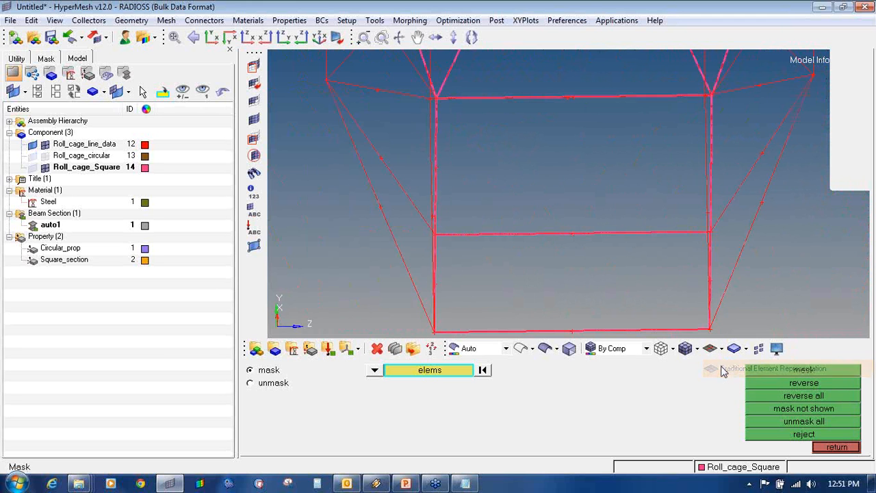
click(31, 144)
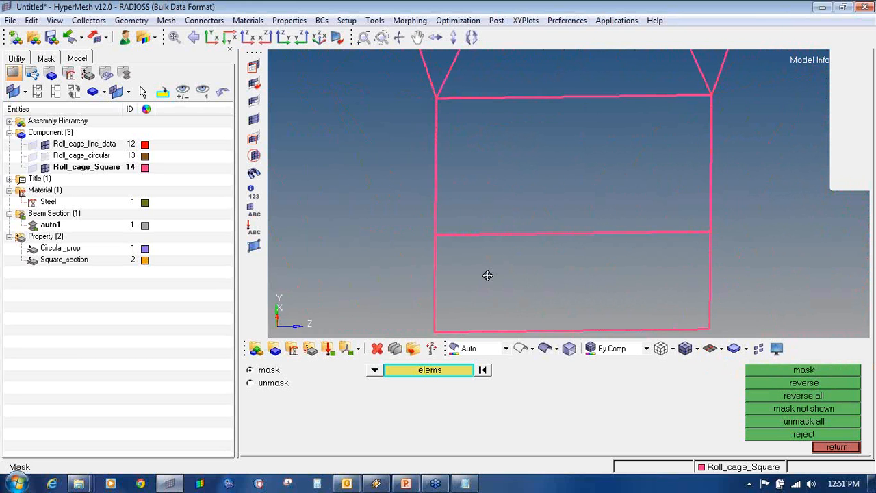
ctrl+right_drag(487, 275, 523, 269)
click(836, 447)
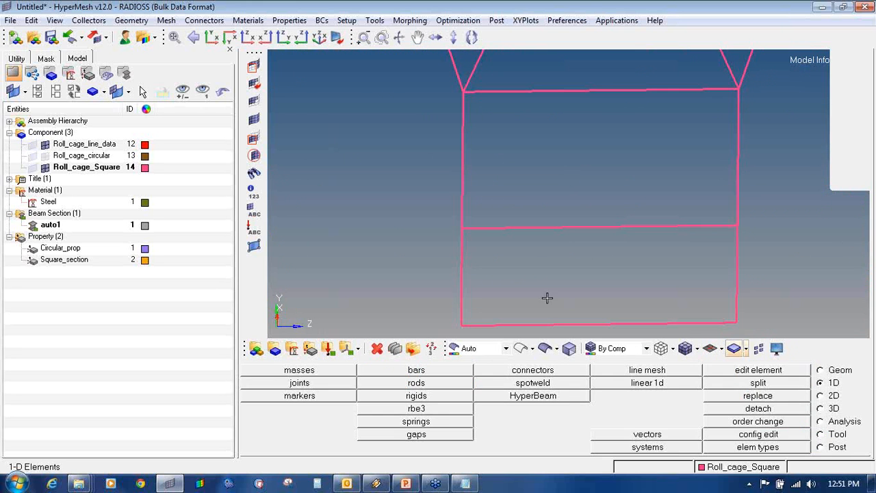
- Open the Bars panel in update mode for existing bar elements
click(823, 370)
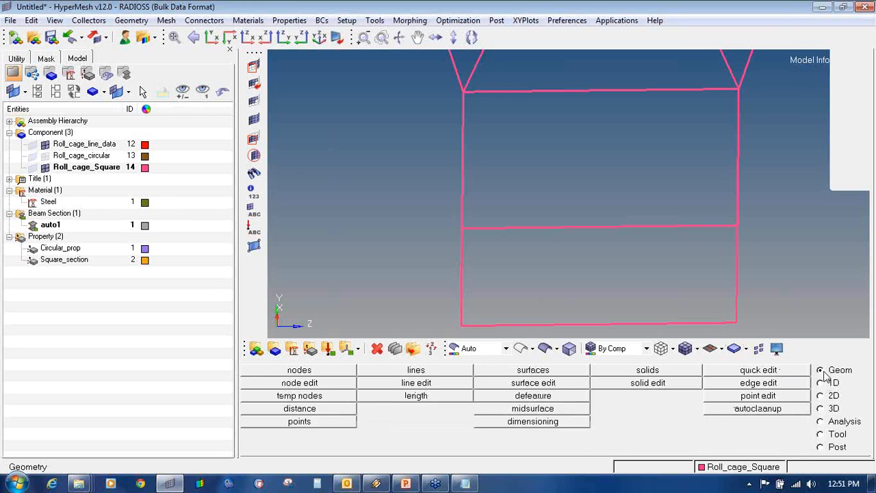
click(825, 382)
click(416, 371)
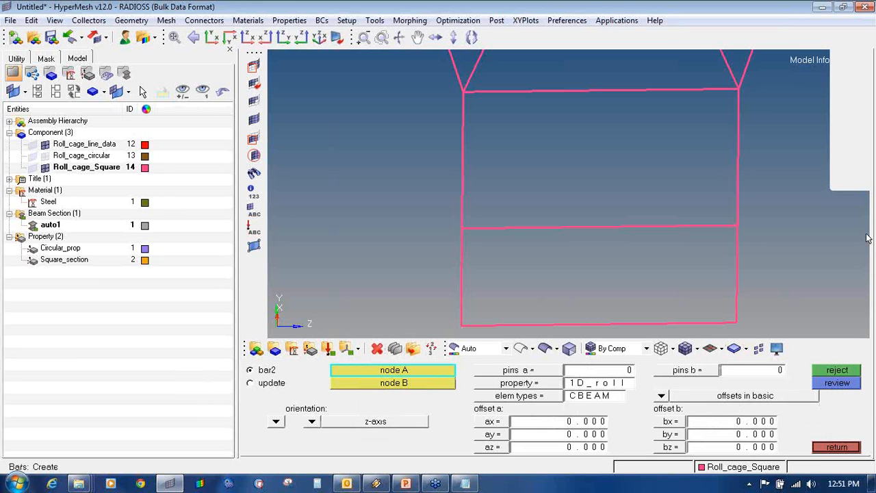
click(836, 447)
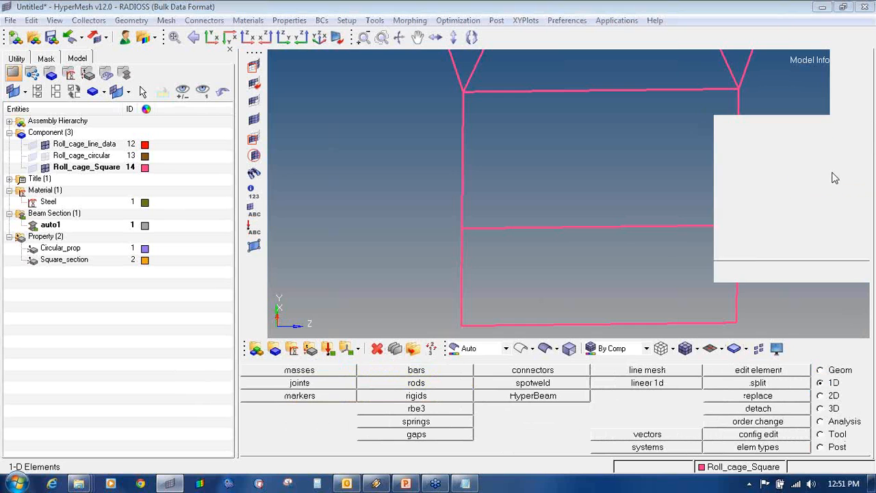
mouse_move(845, 373)
mouse_down()
mouse_move(819, 387)
mouse_move(848, 374)
mouse_move(841, 376)
mouse_up()
mouse_move(427, 363)
mouse_down()
mouse_move(438, 370)
mouse_move(426, 361)
mouse_up()
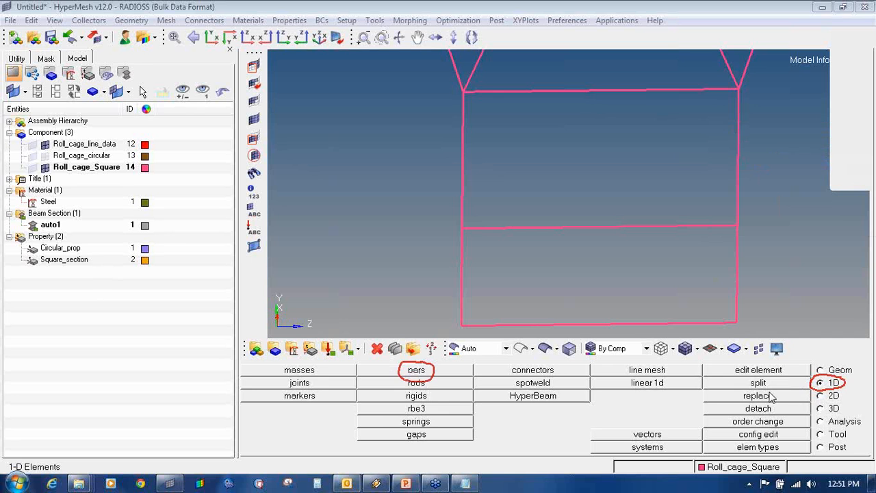
click(430, 371)
mouse_move(869, 152)
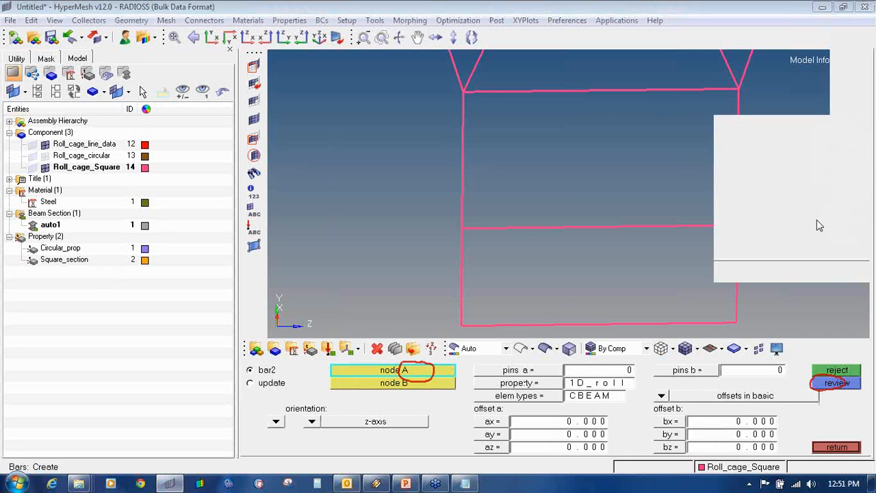
click(814, 227)
click(274, 384)
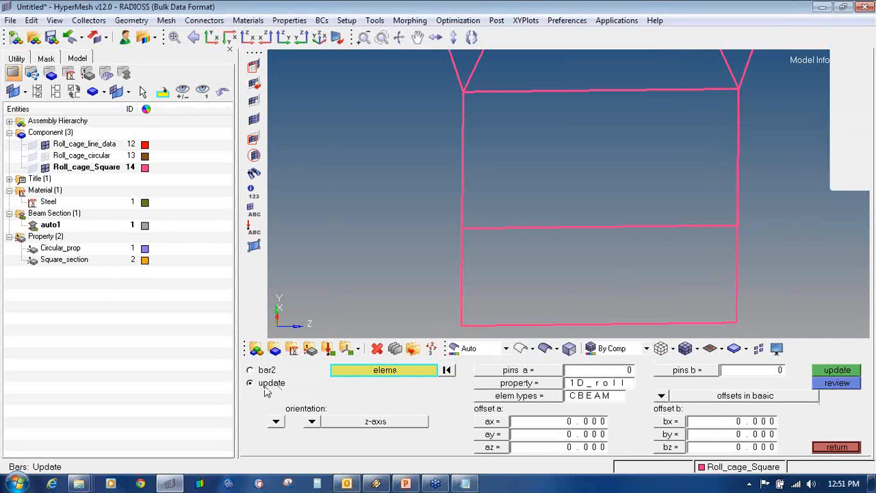
- Select the beam elements along the horizontal member up to its junction
scroll(476, 231, up, 4)
drag(453, 225, 579, 219)
shift+drag(476, 207, 749, 239)
ctrl+scroll(667, 237, down, 3)
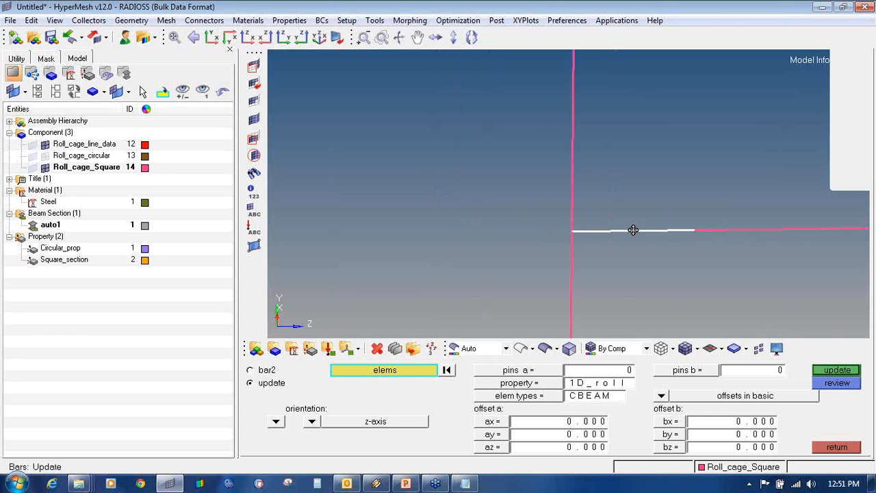
ctrl+right_drag(634, 230, 565, 228)
shift+drag(544, 196, 764, 235)
ctrl+scroll(753, 221, up, 3)
ctrl+right_drag(753, 220, 545, 221)
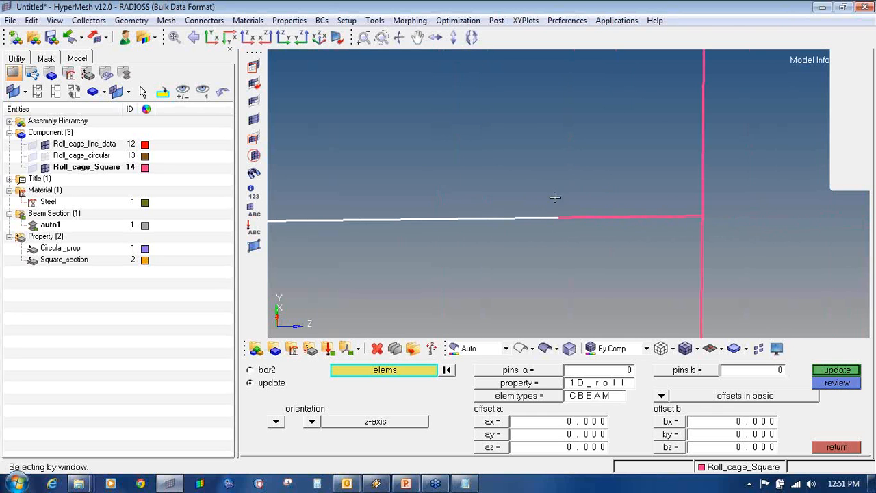
shift+drag(692, 226, 693, 227)
ctrl+scroll(693, 217, up, 4)
click(690, 210)
ctrl+scroll(637, 215, down, 10)
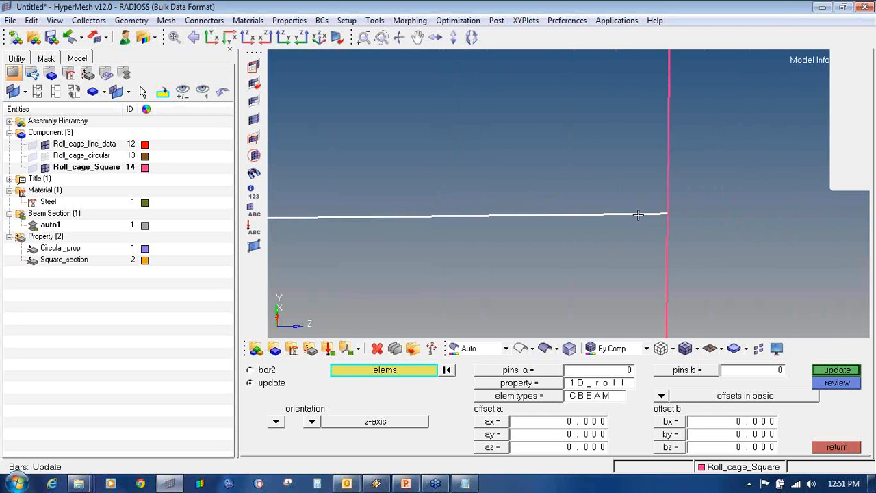
ctrl+scroll(634, 215, down, 1)
- Briefly view the frame as 3D sections, then return to plain lines at a front-like angle
ctrl+drag(610, 241, 567, 233)
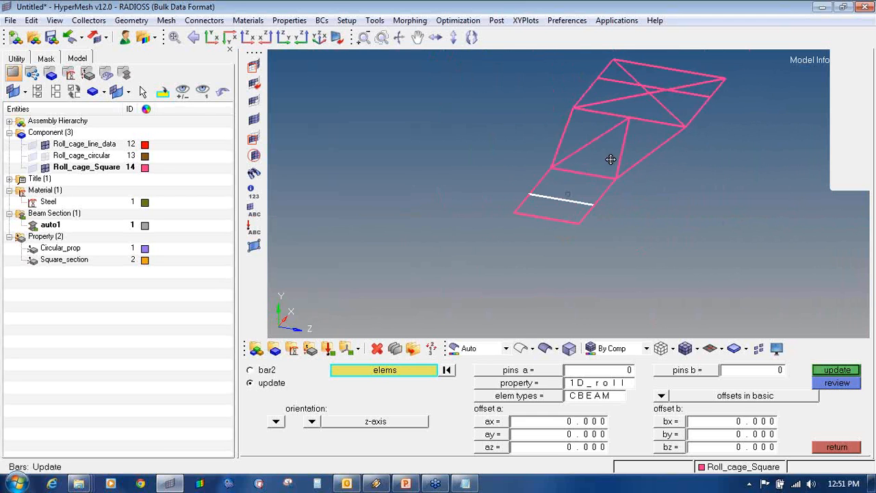
ctrl+right_drag(638, 107, 585, 166)
ctrl+scroll(586, 166, up, 3)
click(716, 348)
click(726, 384)
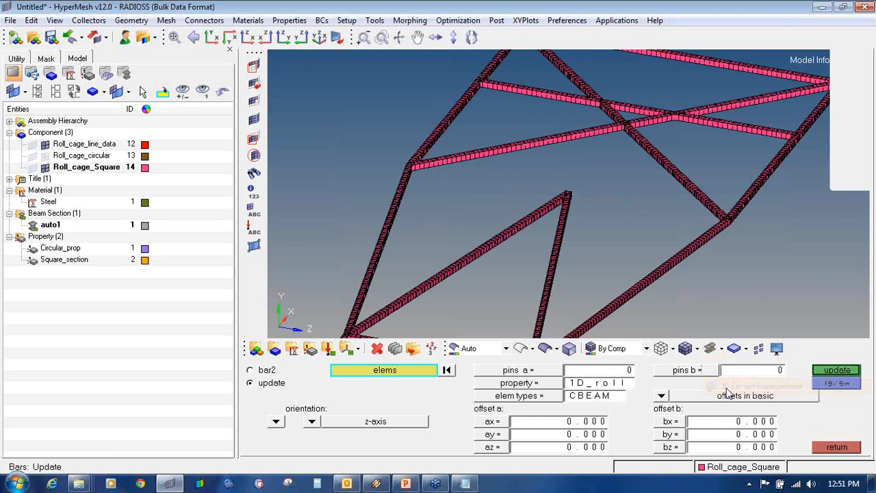
click(715, 348)
click(736, 367)
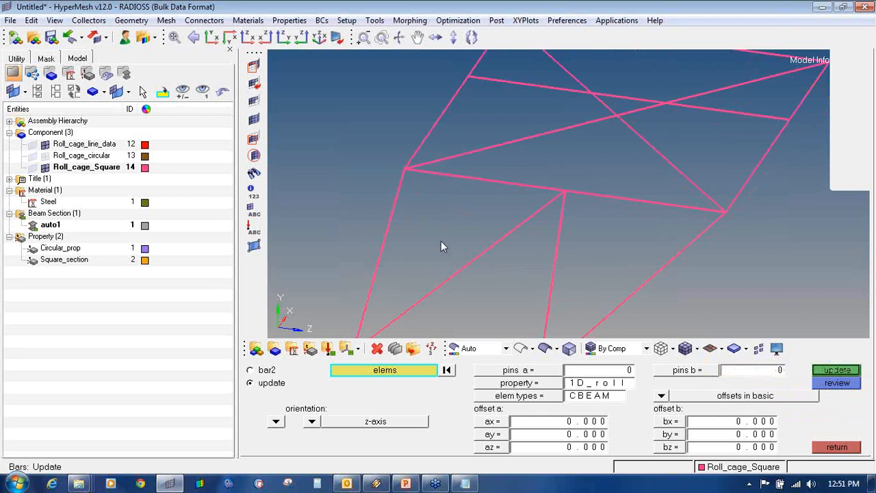
ctrl+drag(442, 189, 430, 218)
ctrl+scroll(430, 217, up, 3)
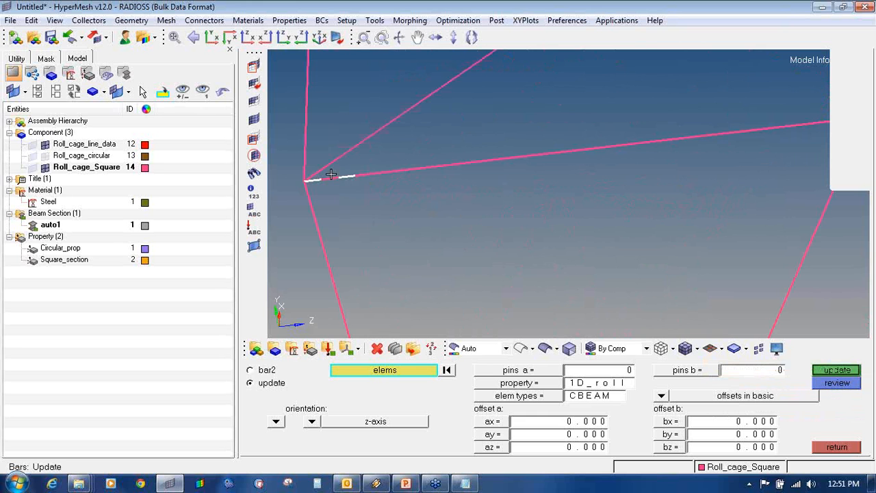
- Select beam elements along the next frame member, panning as the selection extends
click(332, 175)
shift+drag(349, 166, 447, 184)
ctrl+right_drag(603, 179, 489, 200)
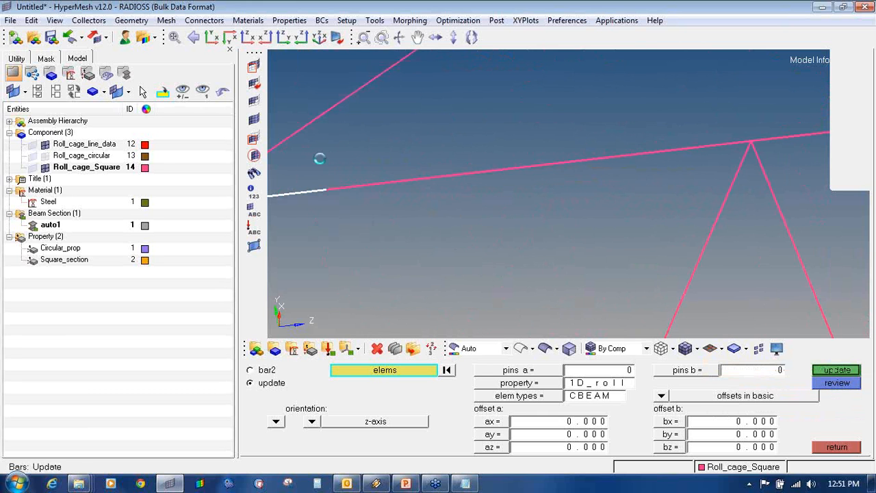
click(492, 184)
shift+drag(488, 134, 675, 165)
ctrl+right_drag(675, 164, 384, 185)
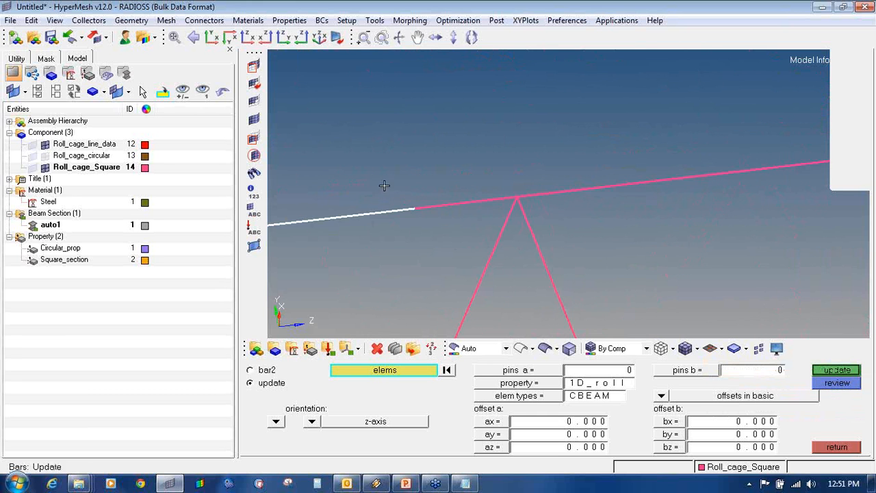
shift+drag(385, 186, 508, 212)
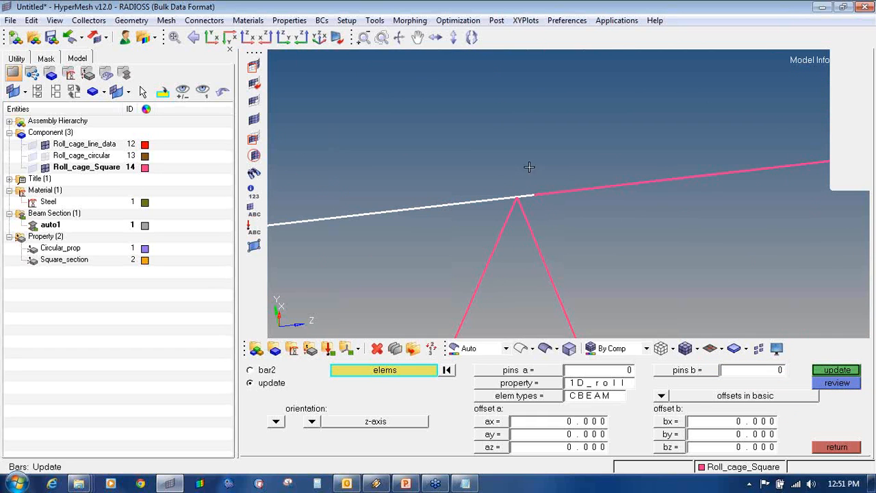
- Continue adding elements along the member up to the apex node
shift+drag(529, 167, 729, 198)
ctrl+right_drag(702, 199, 446, 224)
shift+drag(402, 166, 713, 217)
ctrl+right_drag(613, 222, 532, 229)
shift+drag(607, 190, 722, 254)
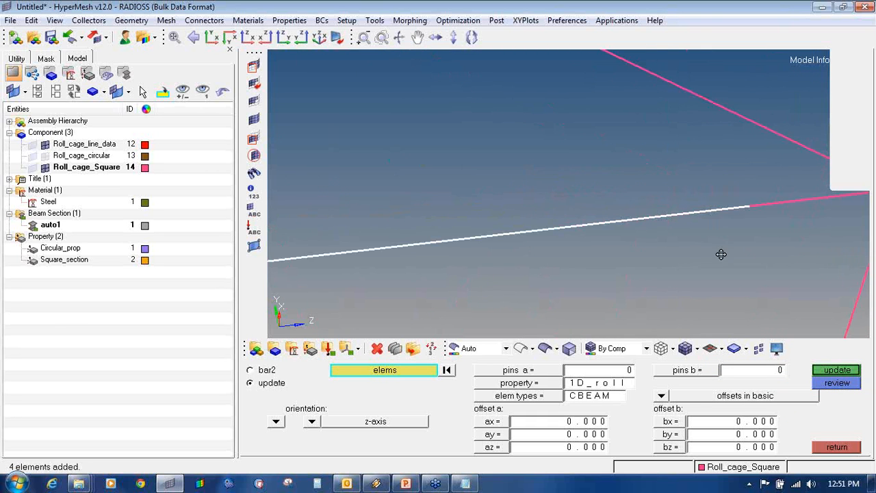
ctrl+right_drag(721, 254, 506, 251)
click(550, 198)
click(610, 192)
click(664, 190)
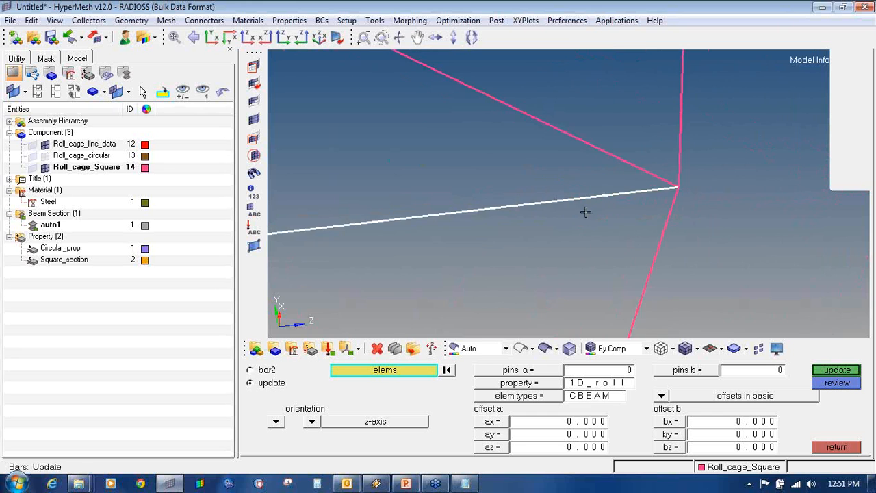
ctrl+scroll(586, 212, down, 5)
ctrl+drag(508, 269, 343, 252)
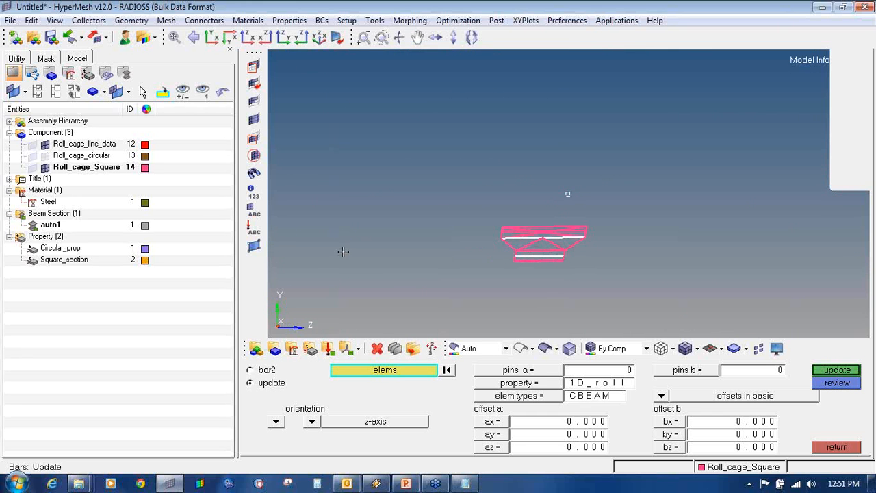
- Set bar orientation to y-axis, property Square_section and element type CBEAM
click(312, 423)
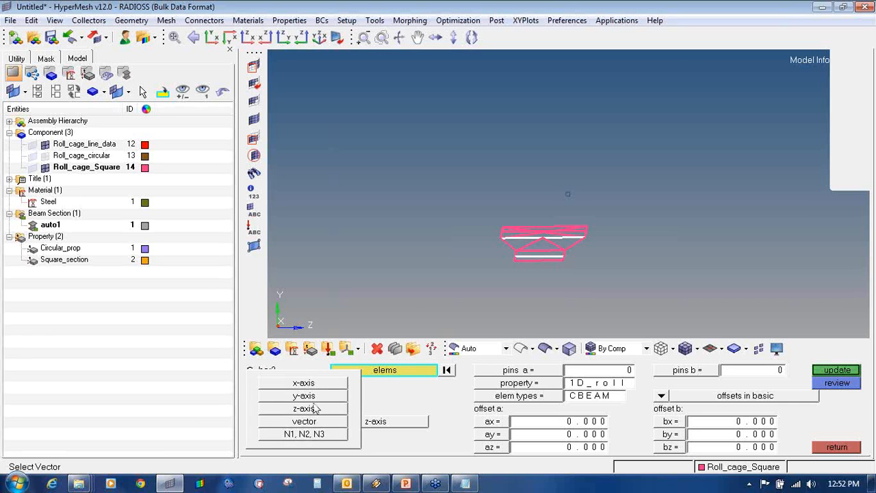
click(316, 408)
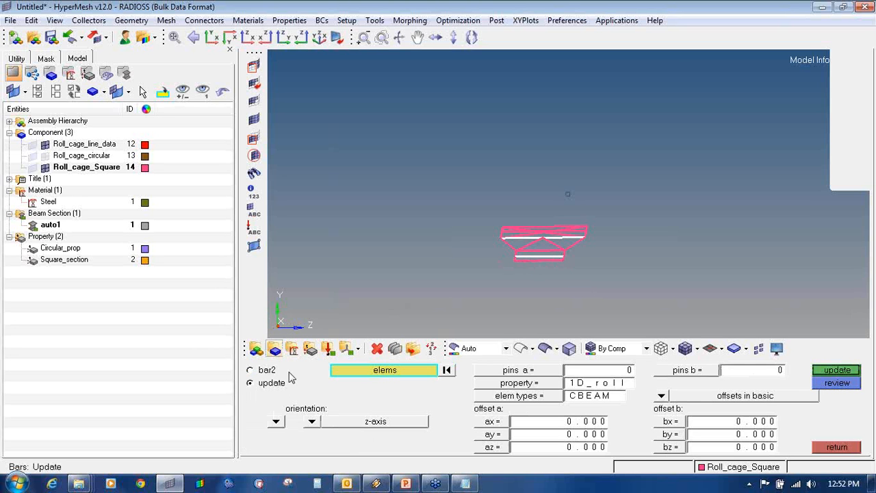
click(312, 423)
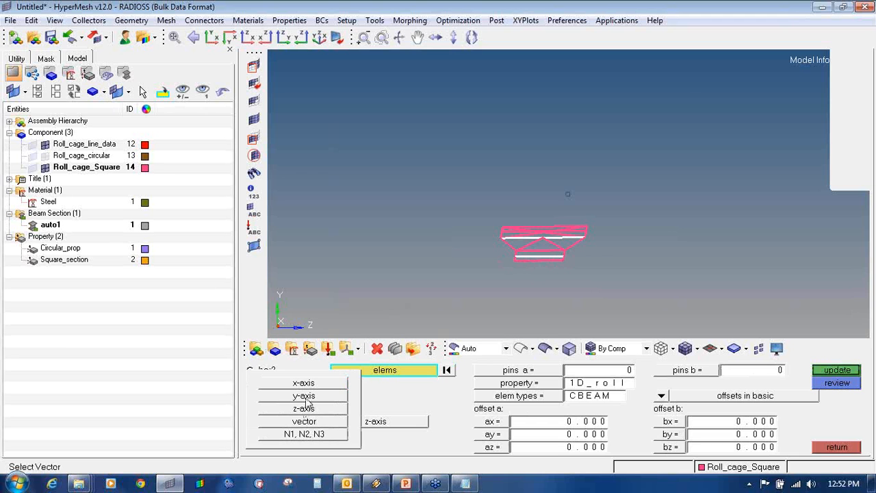
click(305, 397)
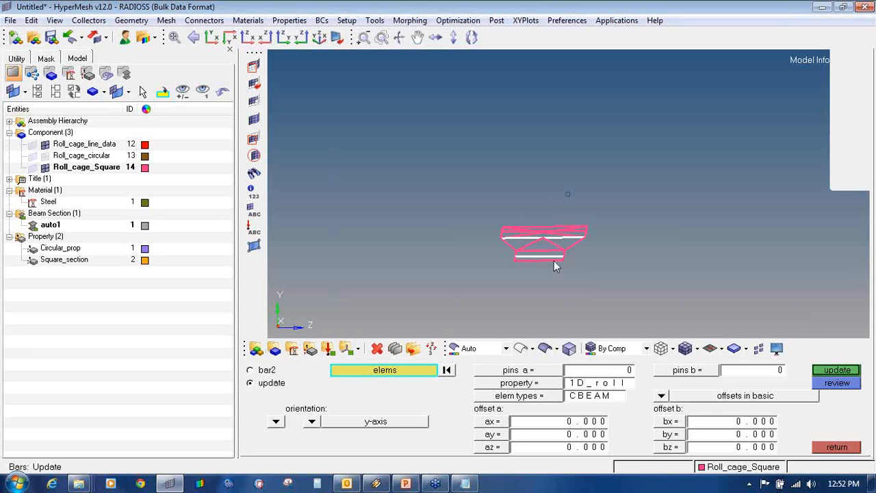
click(505, 384)
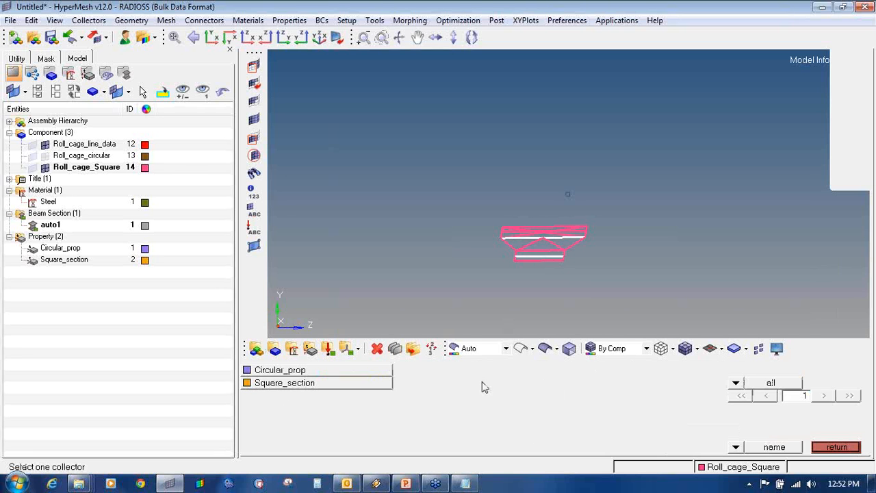
click(368, 383)
click(567, 396)
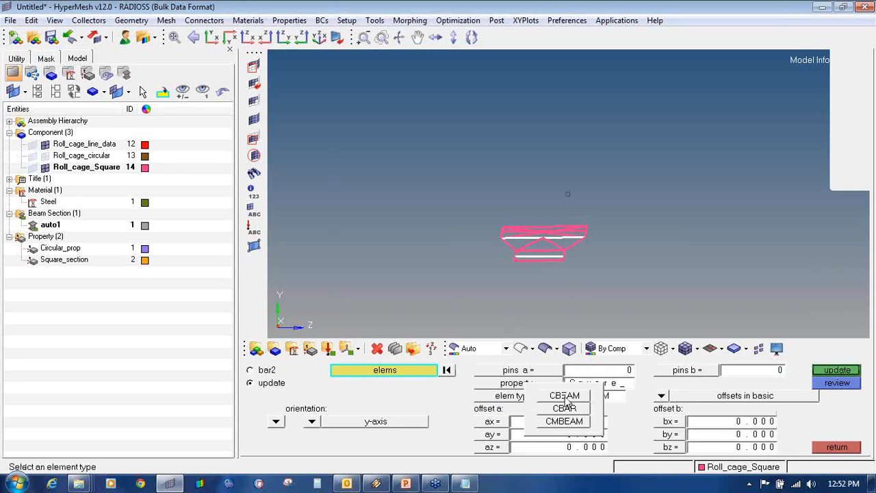
click(564, 396)
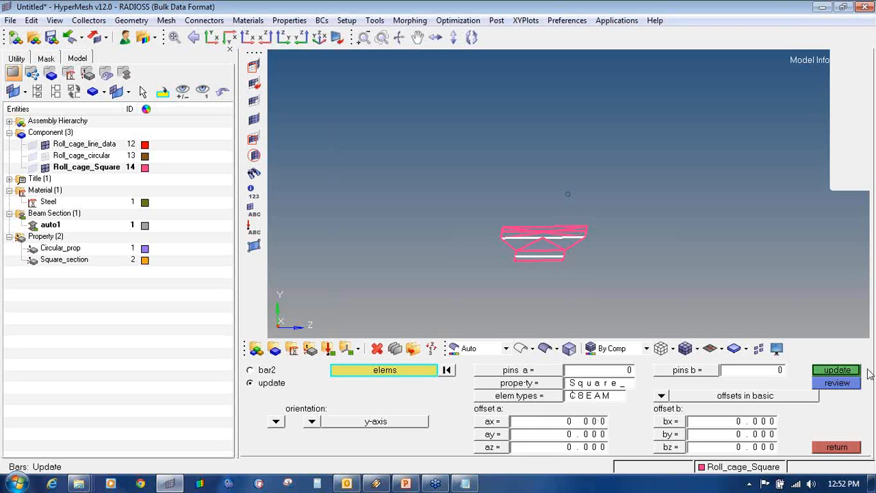
- Include the local axis and apply the update to the 104 bar elements
click(837, 371)
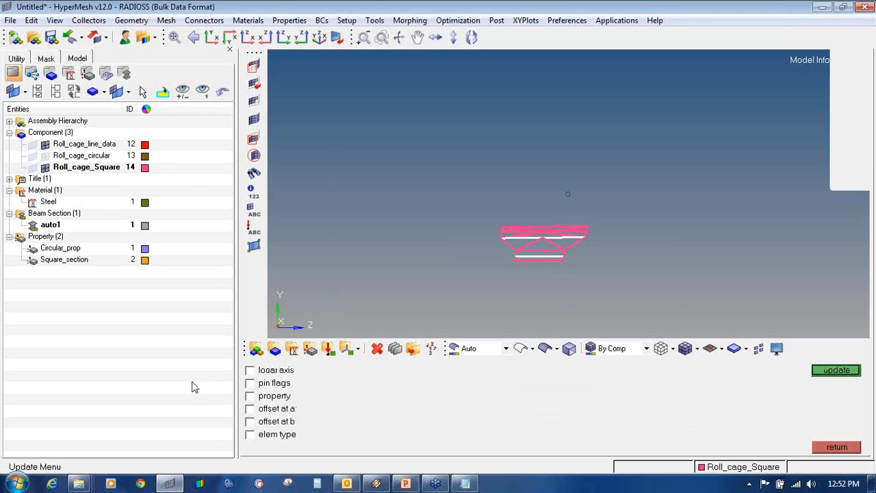
click(250, 370)
click(849, 373)
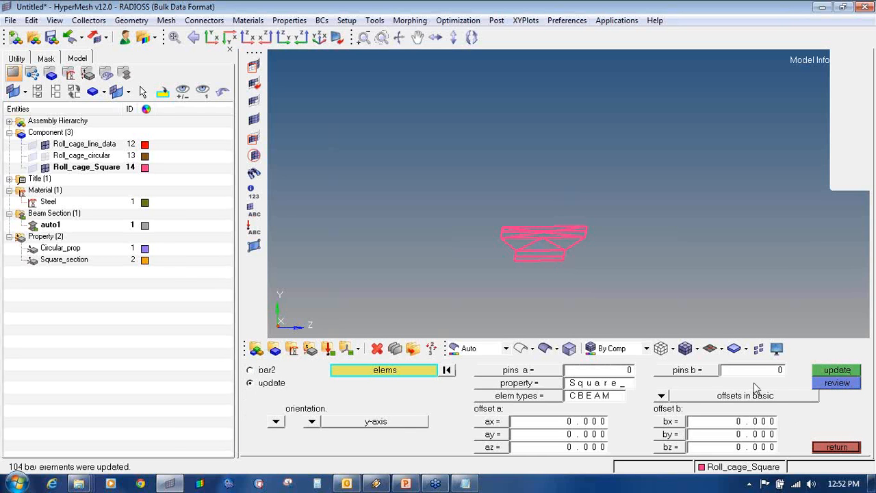
click(721, 349)
click(753, 385)
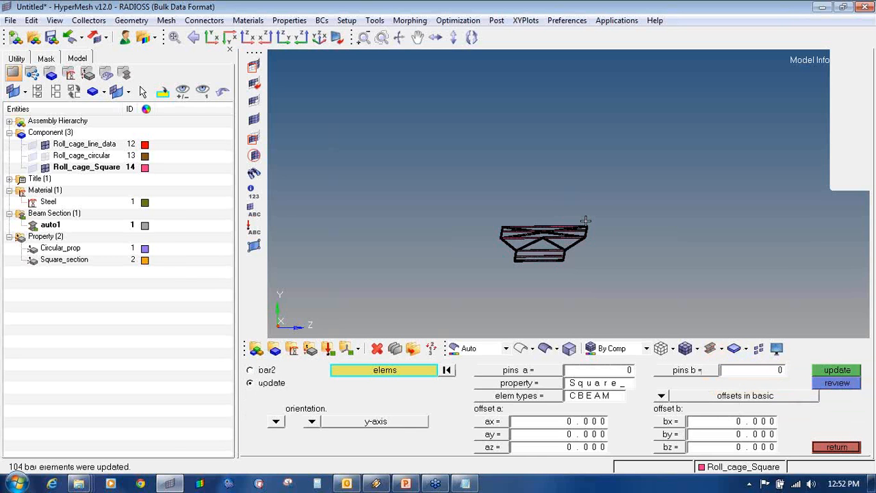
ctrl+drag(616, 232, 427, 266)
ctrl+scroll(507, 246, up, 5)
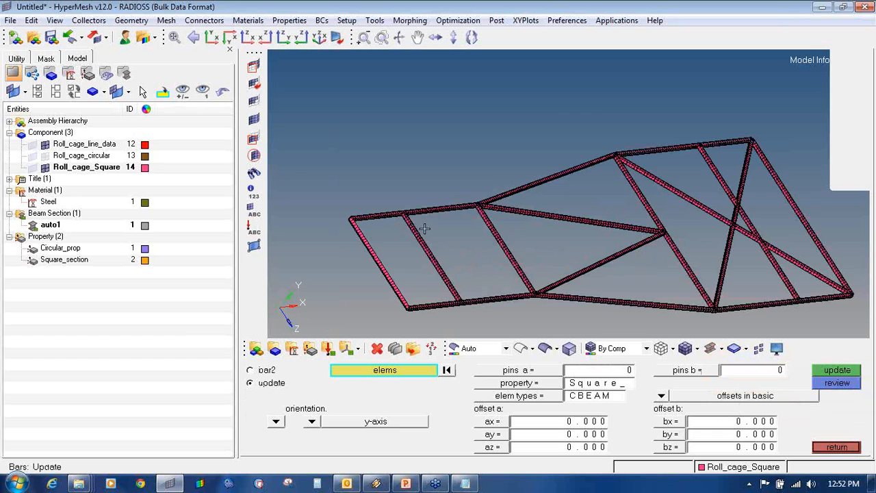
ctrl+scroll(459, 238, up, 6)
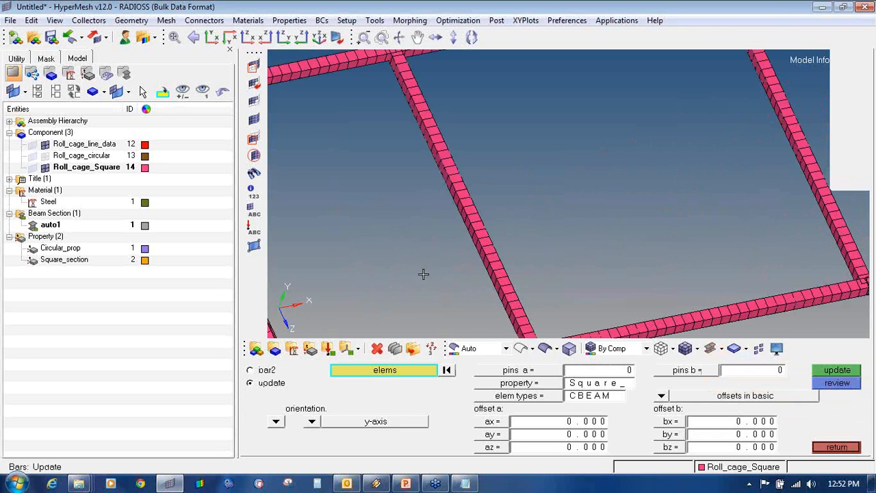
ctrl+scroll(487, 258, down, 4)
ctrl+right_drag(732, 225, 530, 219)
ctrl+scroll(534, 220, down, 4)
ctrl+right_drag(712, 194, 609, 180)
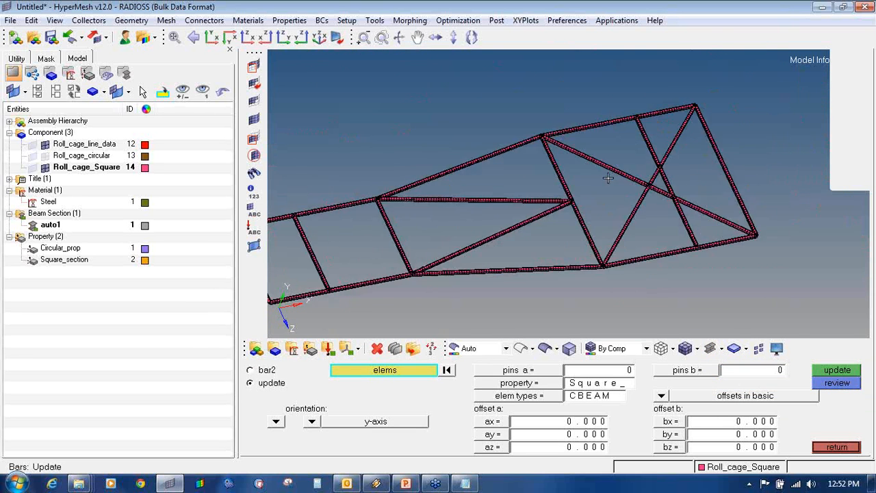
ctrl+scroll(608, 178, up, 6)
ctrl+scroll(575, 216, down, 6)
ctrl+scroll(583, 244, up, 8)
ctrl+scroll(576, 253, down, 8)
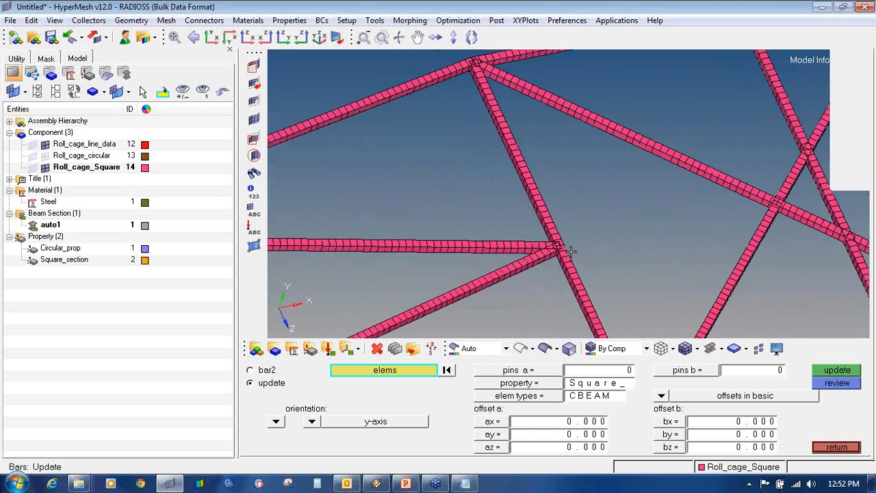
ctrl+scroll(622, 231, up, 7)
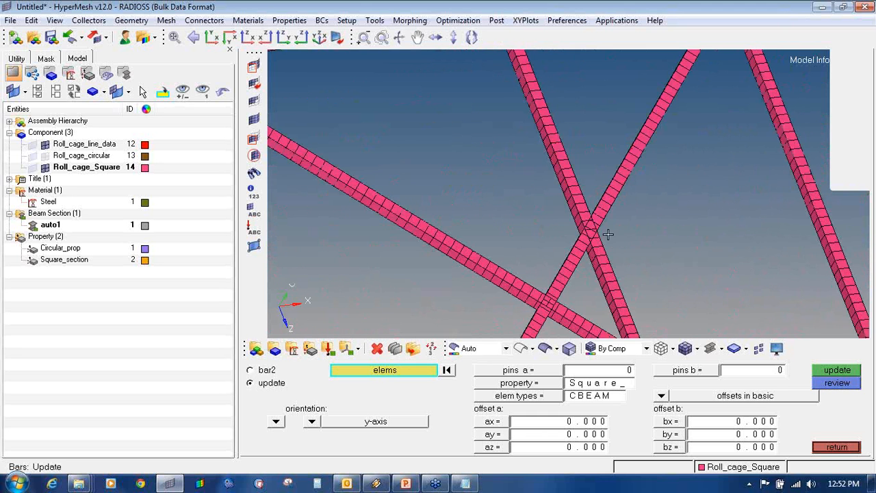
ctrl+scroll(609, 273, down, 3)
ctrl+scroll(610, 286, down, 5)
click(722, 348)
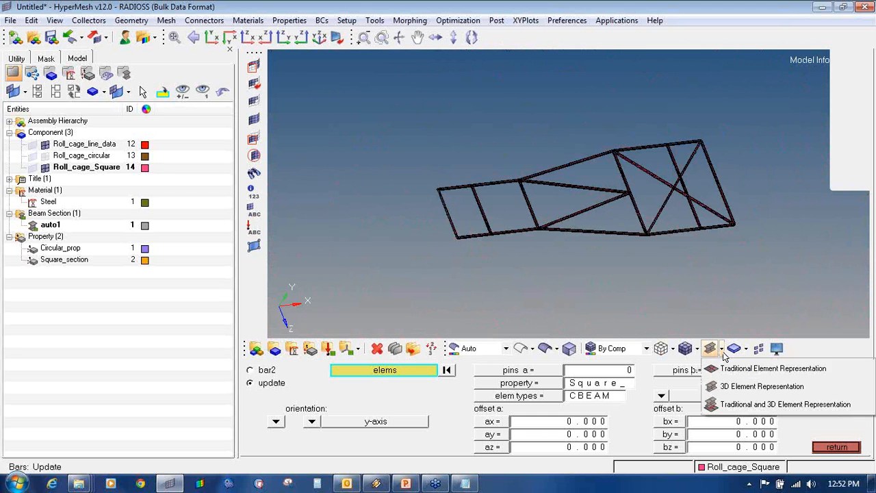
click(726, 369)
ctrl+drag(426, 235, 442, 214)
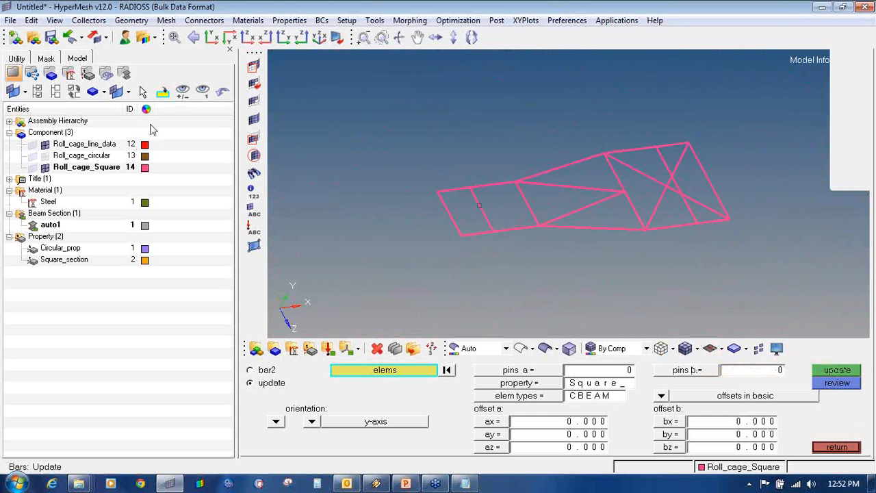
- Display the Roll_cage_circular component and view its beams as 3D sections
click(45, 156)
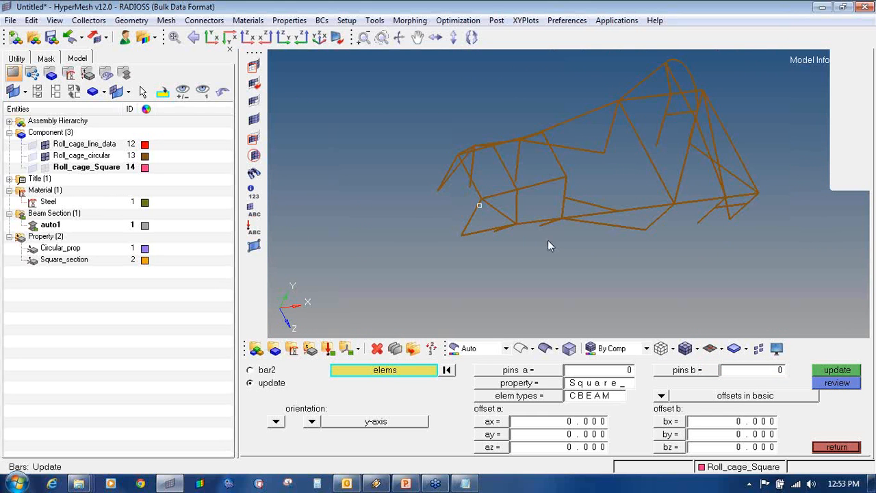
ctrl+drag(548, 241, 530, 191)
ctrl+right_drag(530, 190, 515, 254)
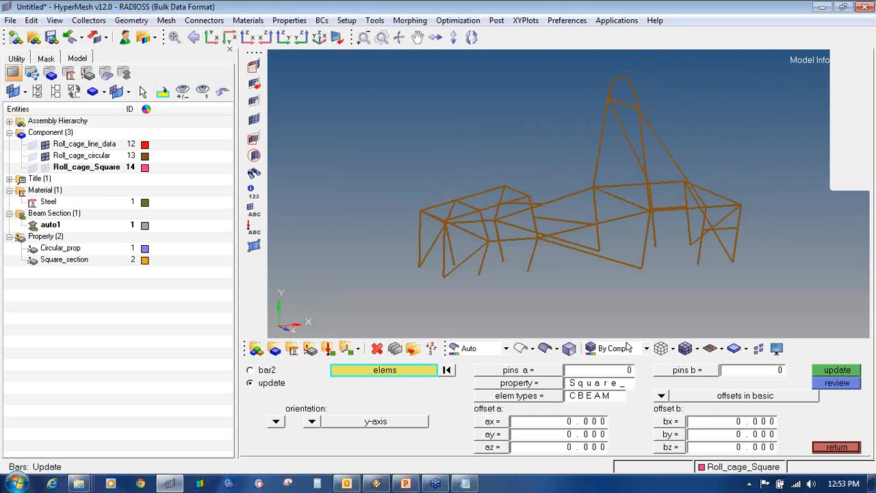
click(697, 348)
click(739, 385)
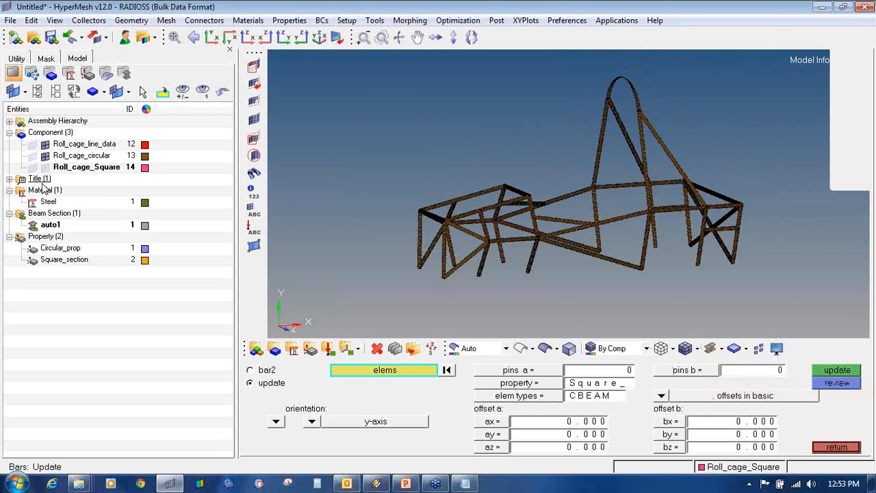
- Show the Roll_cage_line_data geometry lines and orbit the roll cage to inspect it
click(32, 145)
ctrl+drag(550, 232, 568, 227)
ctrl+drag(544, 286, 584, 192)
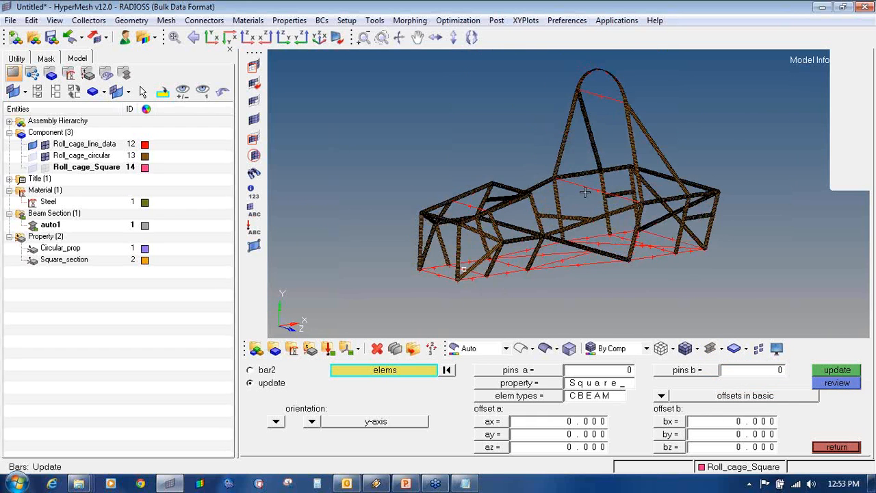
ctrl+drag(574, 123, 407, 275)
ctrl+scroll(446, 228, up, 6)
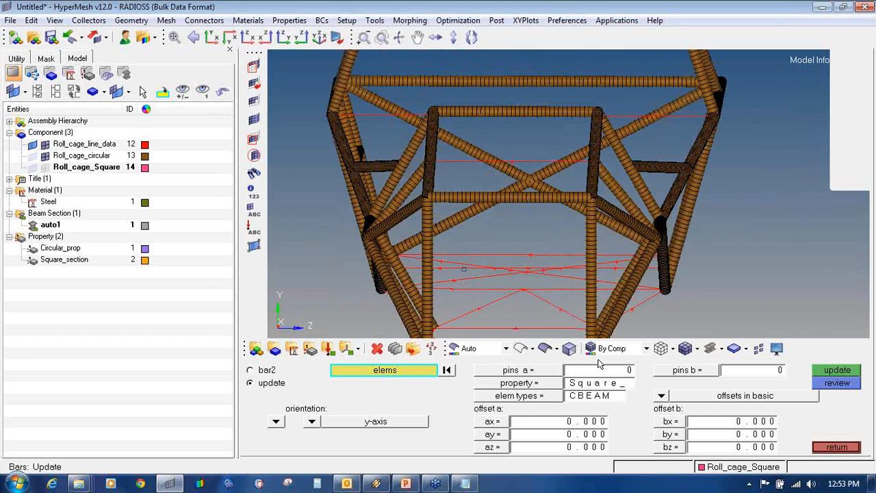
- Switch the beams to Traditional Element Representation as plain 1D lines
click(713, 349)
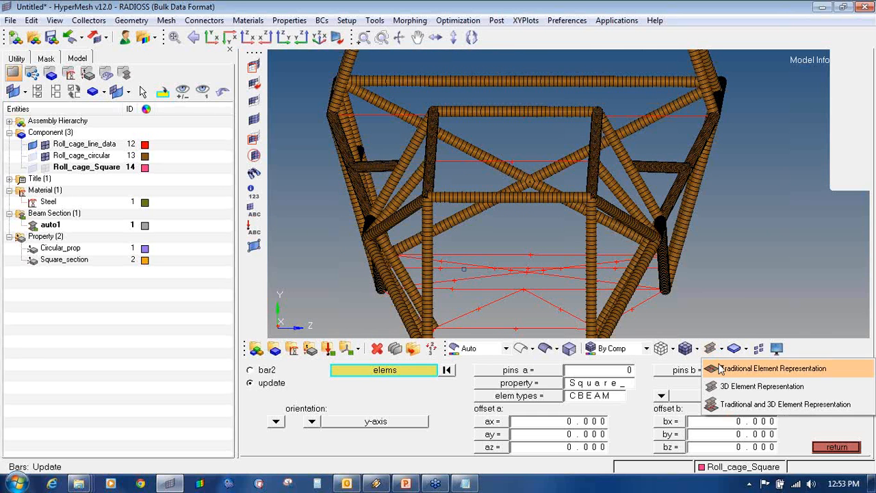
click(719, 369)
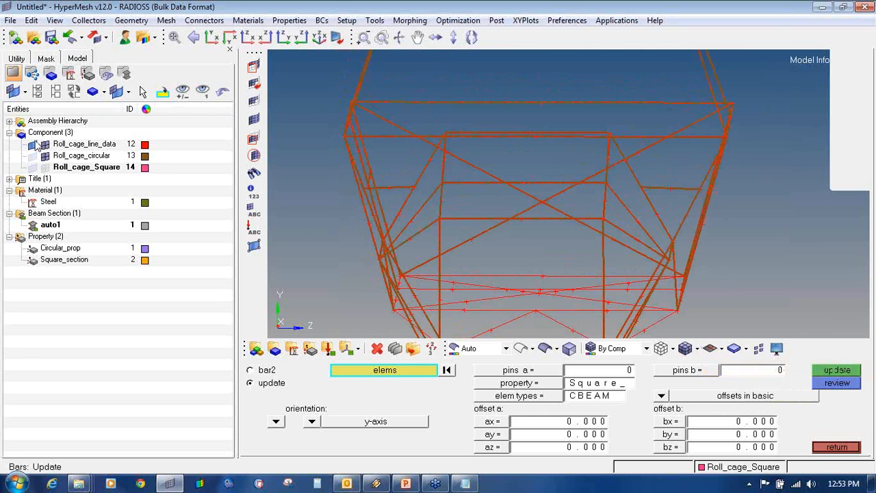
ctrl+scroll(477, 236, up, 5)
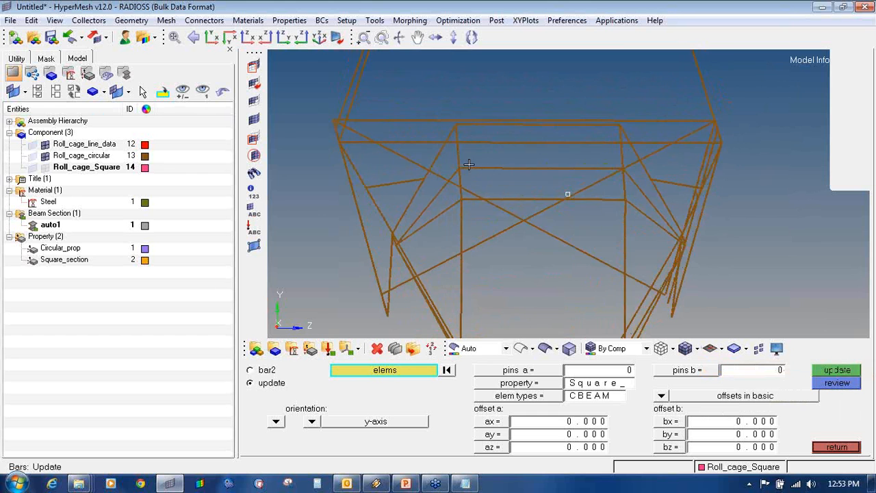
ctrl+scroll(459, 167, up, 3)
- Select the first beam elements along the horizontal roll-cage member
click(495, 176)
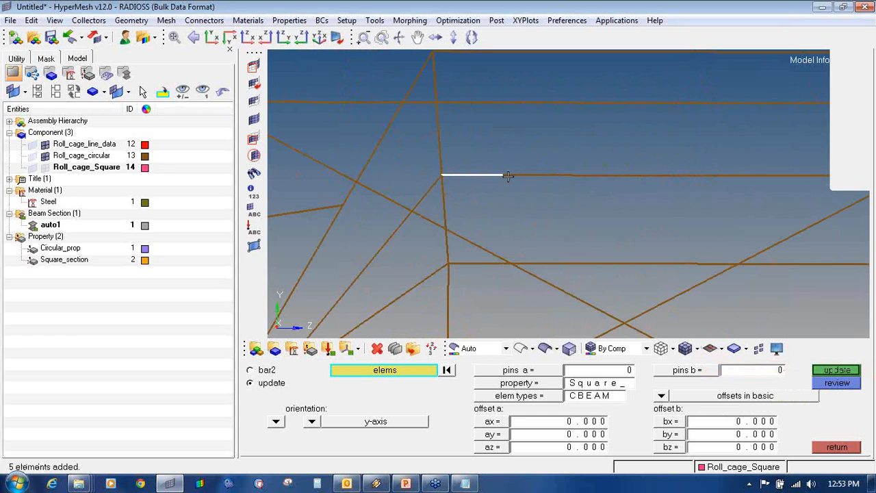
click(746, 189)
scroll(742, 190, down, 1)
ctrl+drag(743, 190, 554, 167)
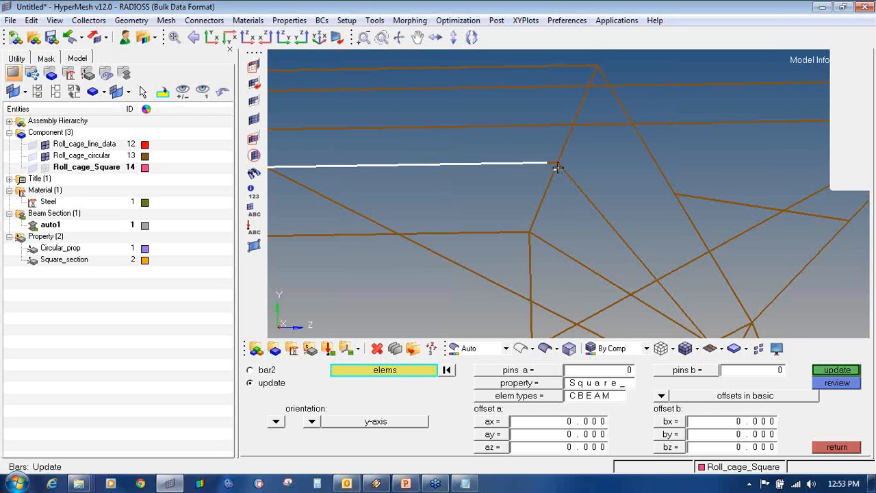
scroll(558, 168, up, 4)
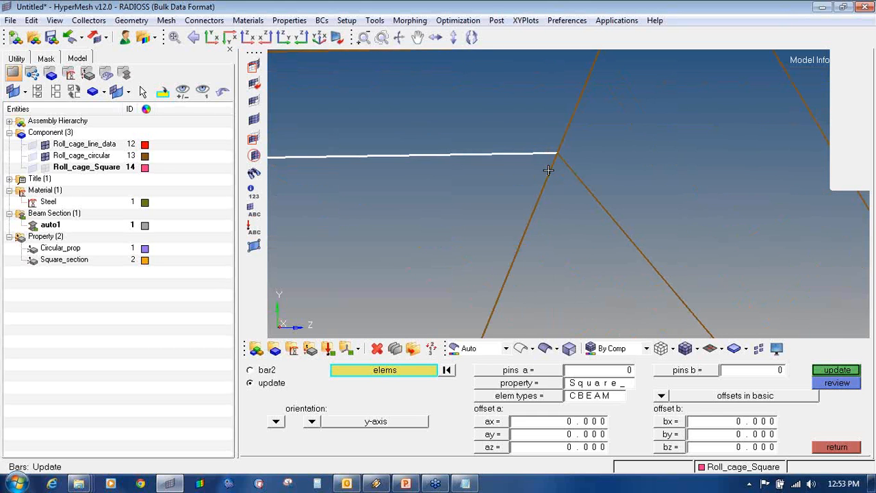
scroll(548, 170, down, 8)
ctrl+drag(548, 179, 536, 171)
scroll(536, 171, up, 3)
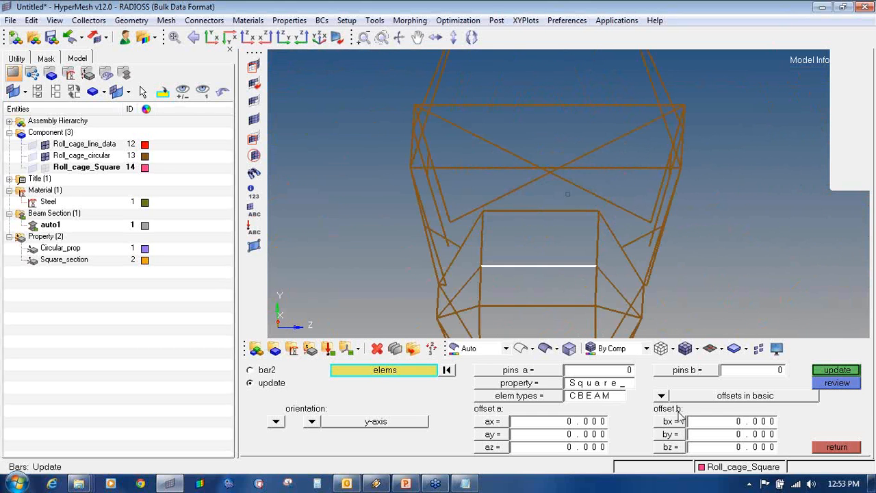
- Preview the beams as 3D cross-sections with the Roll_cage_line_data lines, then return to line display
click(721, 348)
click(723, 385)
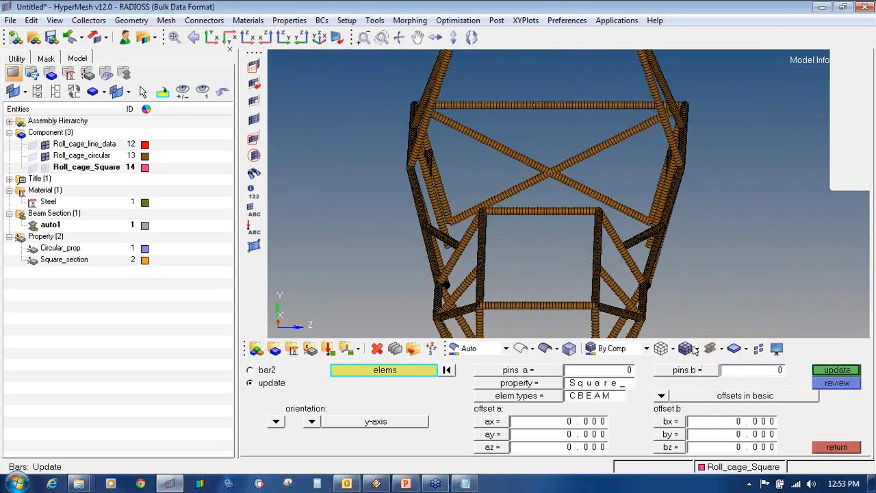
ctrl+drag(616, 248, 528, 249)
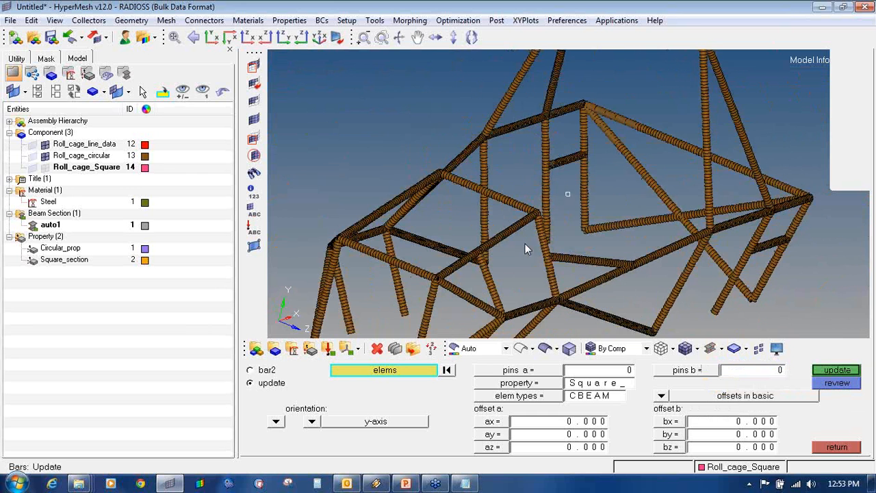
click(32, 145)
click(32, 145)
click(33, 146)
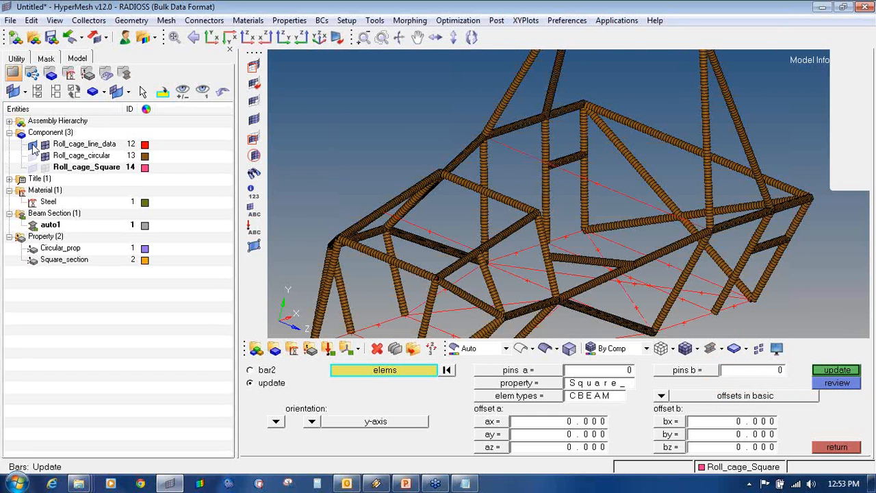
click(712, 349)
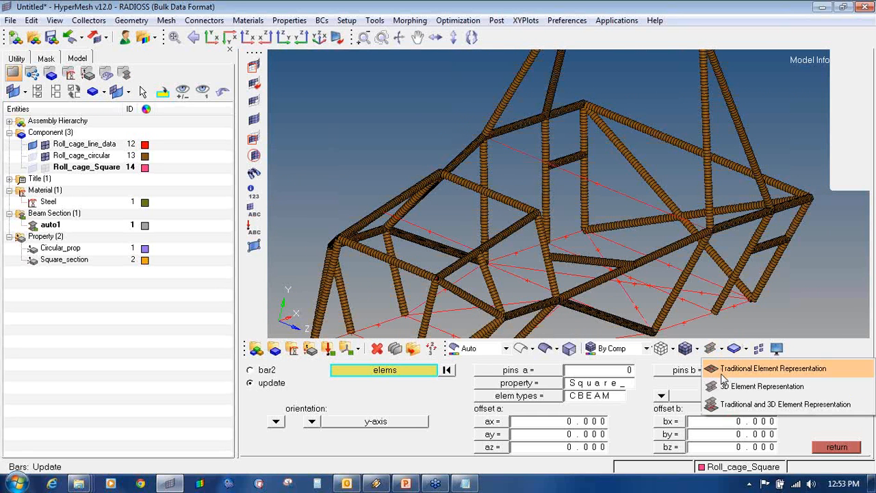
click(723, 373)
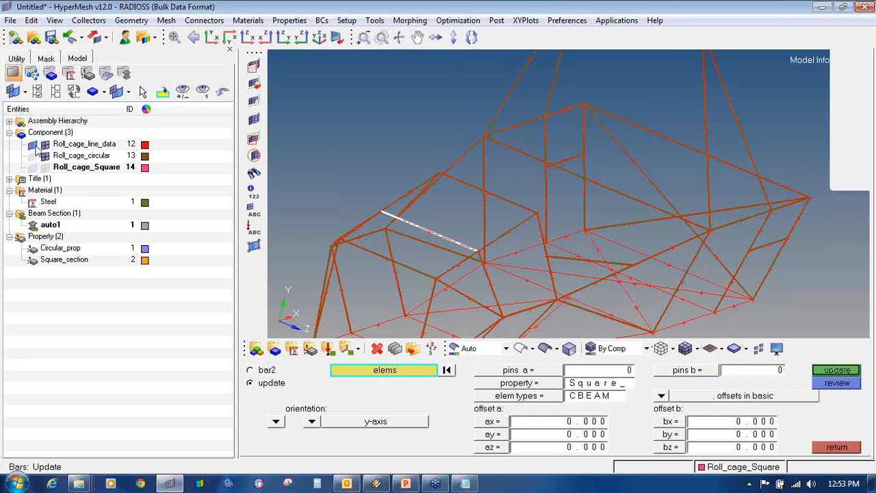
- Window-select the segments of the diagonal beam into the selection
scroll(488, 141, up, 5)
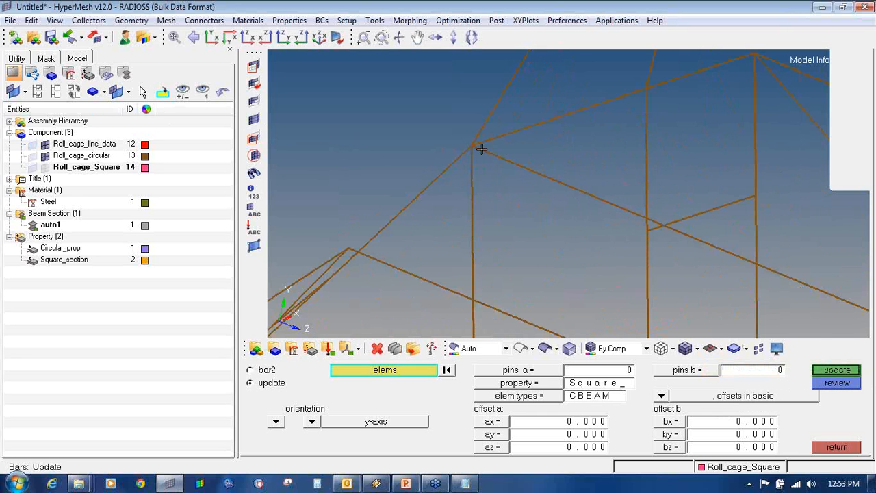
scroll(481, 149, up, 4)
scroll(470, 144, up, 4)
click(368, 114)
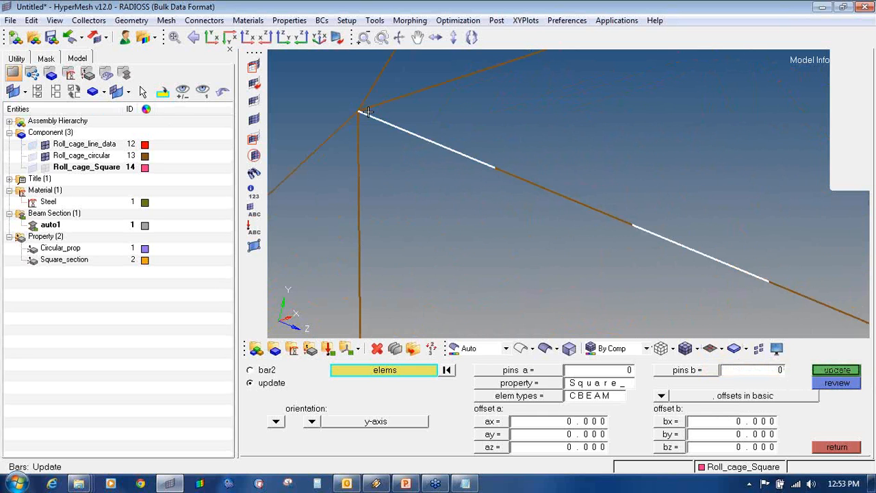
shift+drag(499, 153, 697, 263)
ctrl+scroll(693, 260, down, 4)
ctrl+right_drag(671, 249, 491, 184)
shift+drag(528, 183, 721, 287)
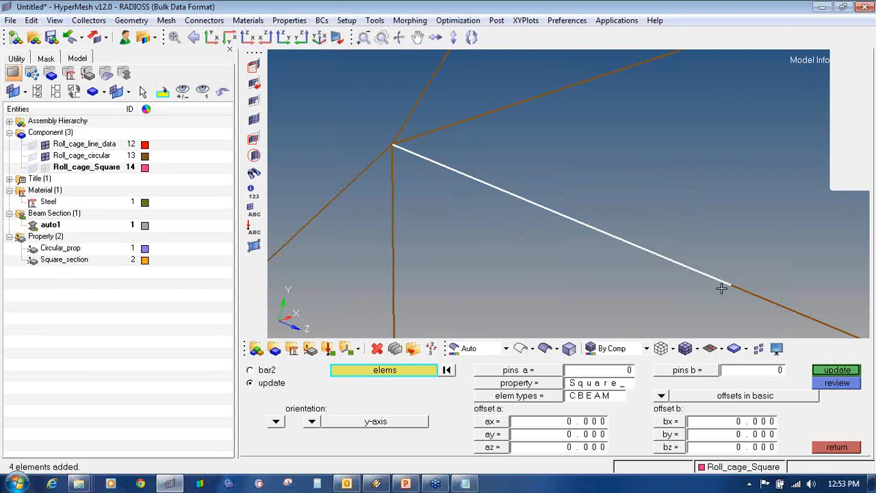
ctrl+scroll(721, 287, down, 6)
ctrl+right_drag(637, 256, 391, 166)
shift+drag(468, 193, 621, 258)
ctrl+right_drag(621, 258, 441, 173)
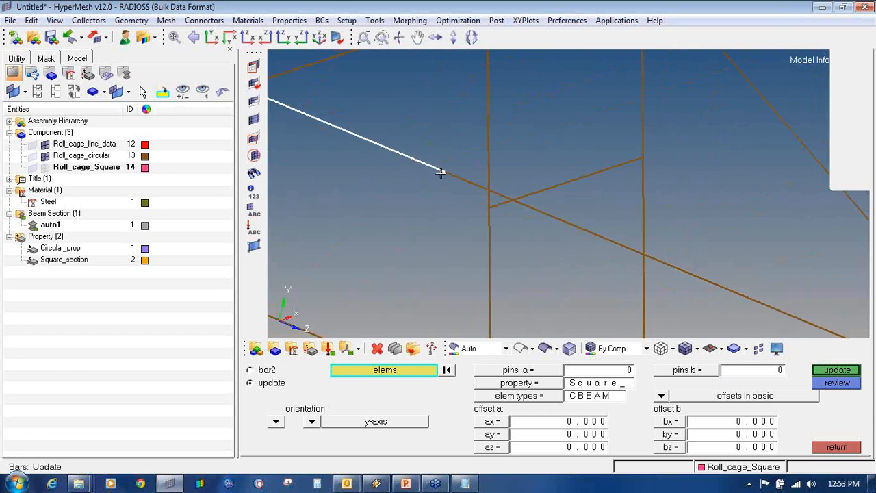
- Add the elements of the horizontal beam to the selection
ctrl+drag(445, 204, 415, 206)
shift+drag(450, 157, 545, 244)
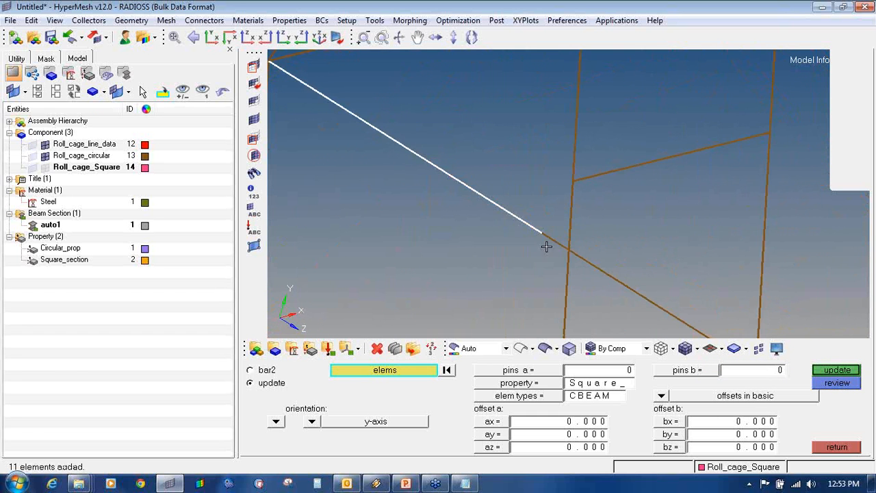
ctrl+scroll(546, 244, down, 6)
ctrl+drag(599, 298, 760, 294)
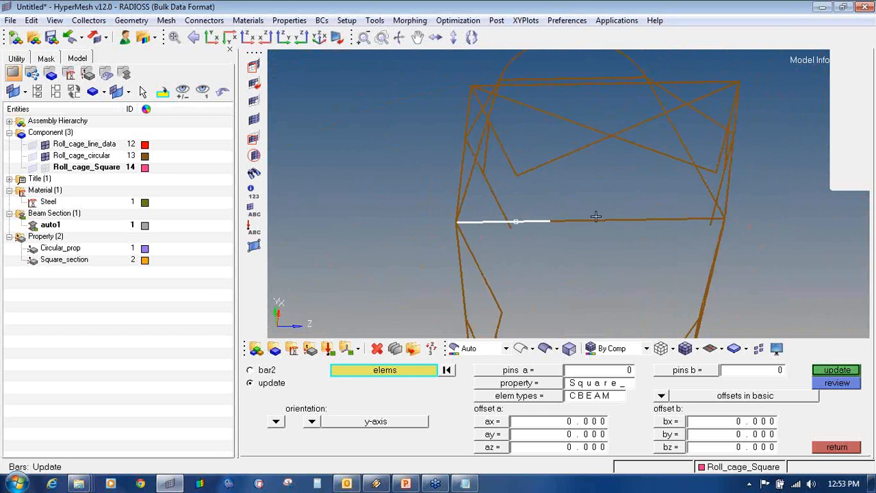
ctrl+scroll(596, 217, up, 5)
shift+drag(455, 202, 816, 244)
ctrl+scroll(815, 244, down, 5)
ctrl+right_drag(782, 249, 591, 254)
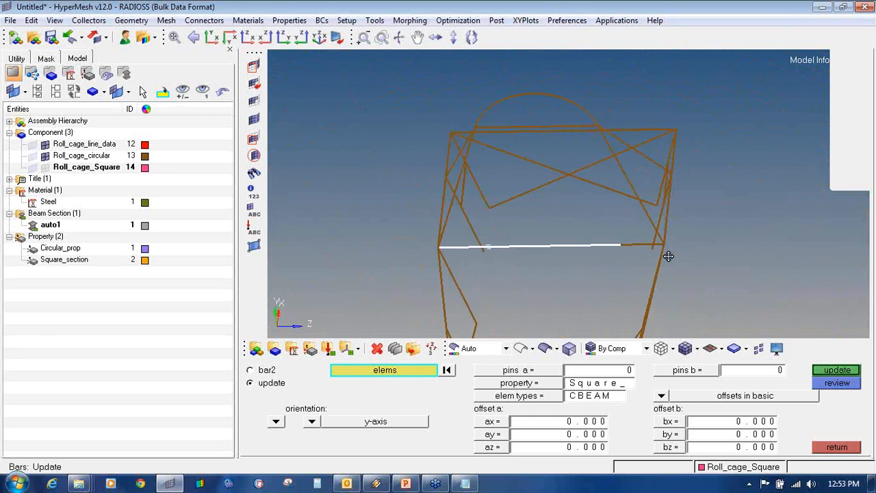
ctrl+drag(667, 254, 637, 255)
ctrl+scroll(636, 254, up, 3)
shift+drag(569, 217, 690, 226)
- Pick the last unselected horizontal beam elements and orbit the cage to verify the selection
click(593, 228)
click(637, 228)
click(674, 228)
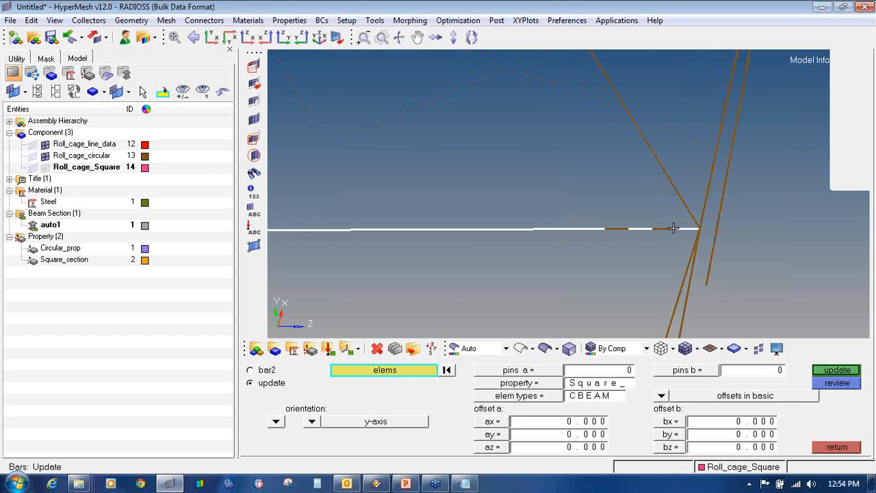
click(661, 230)
ctrl+scroll(611, 228, down, 5)
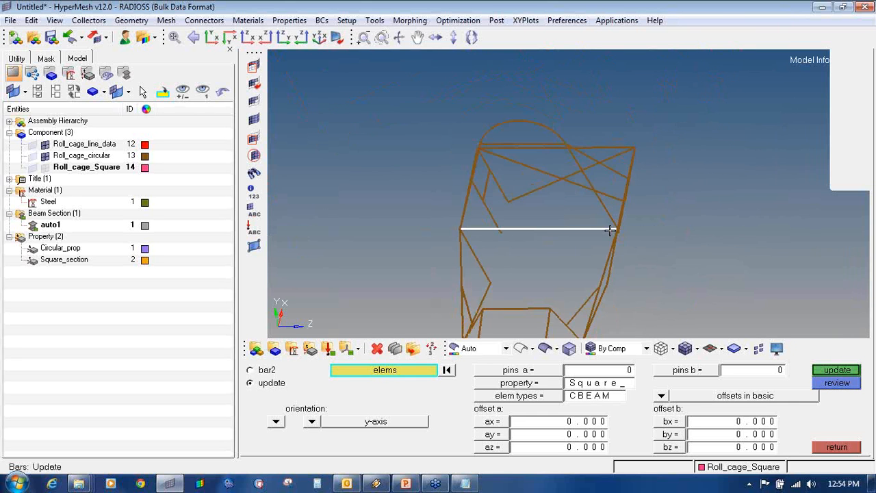
ctrl+drag(494, 264, 504, 238)
ctrl+drag(672, 247, 664, 274)
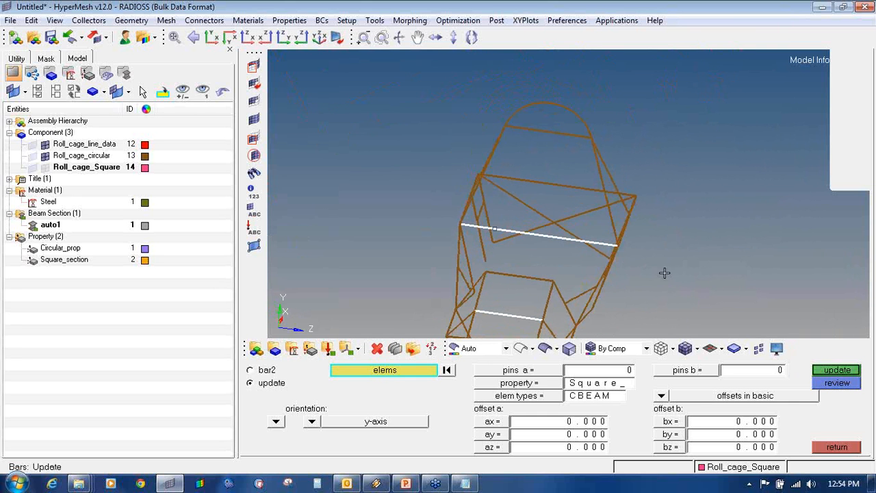
- Set the property to Circular_prop and the element type to CBEAM
click(562, 385)
click(353, 372)
click(588, 396)
click(566, 396)
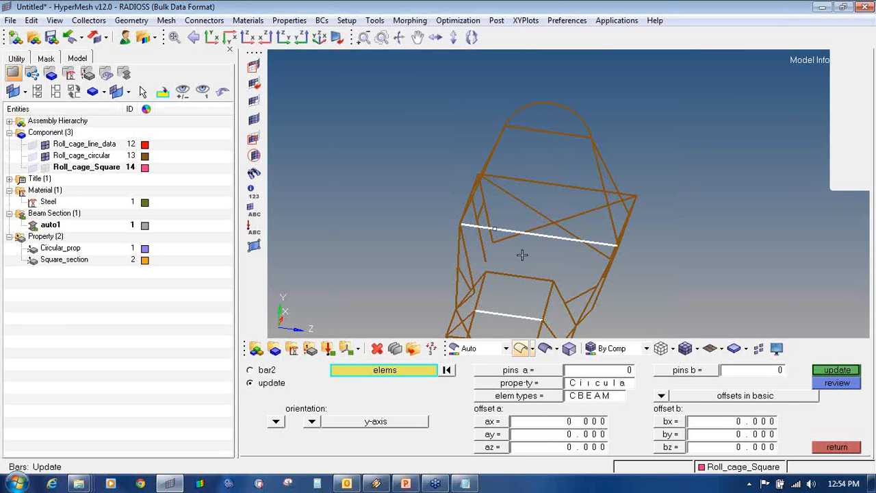
- Update local axis, pin flags, property and offsets on the 127 bars, then view 3D cross-sections
click(835, 371)
click(249, 370)
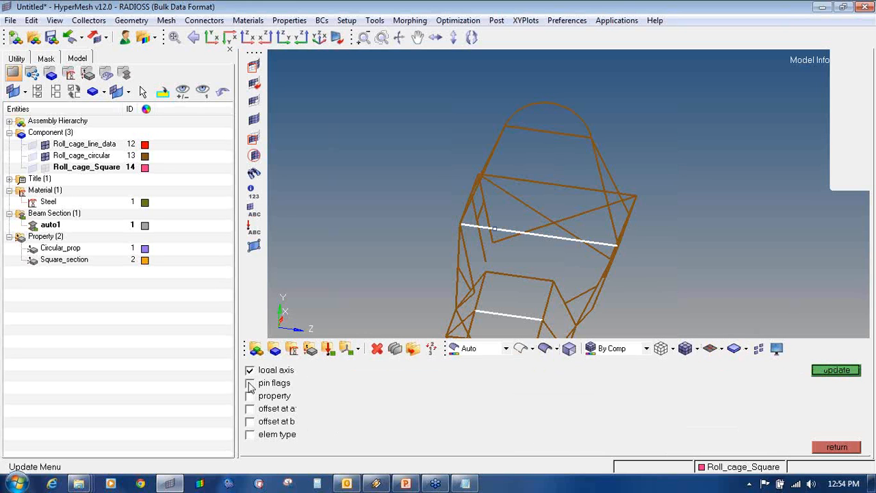
click(250, 383)
click(250, 396)
click(250, 409)
click(250, 422)
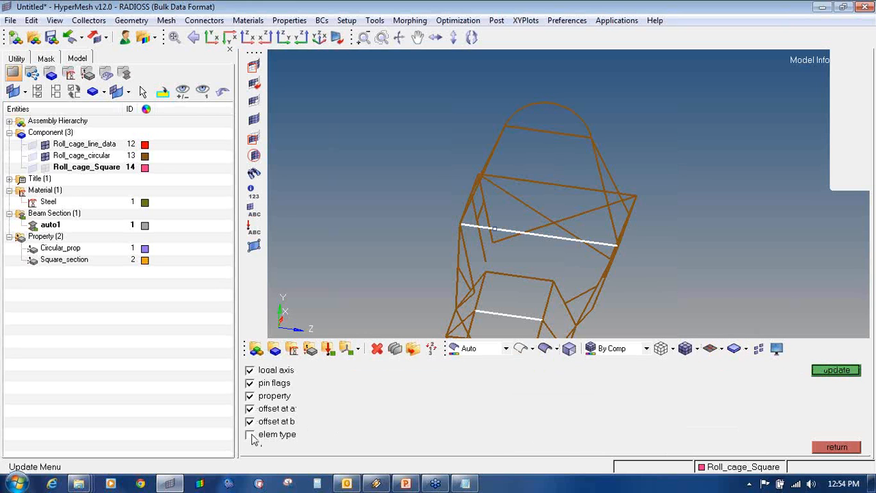
click(853, 372)
click(722, 348)
click(726, 386)
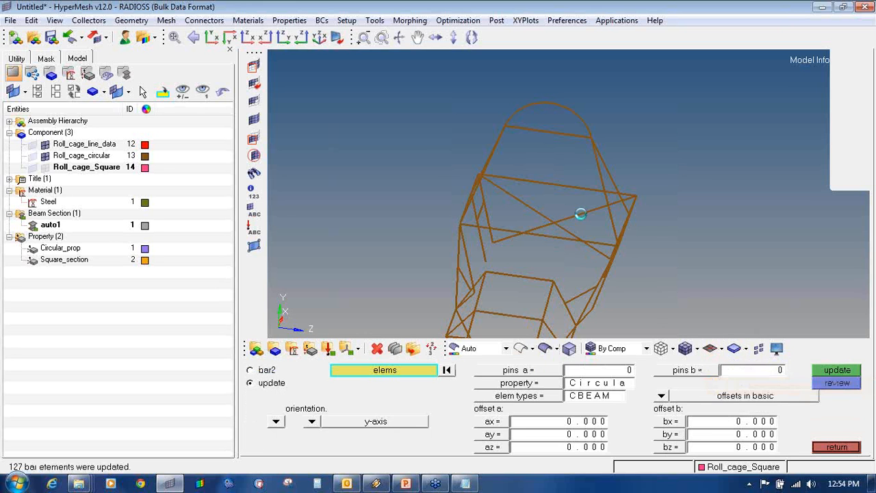
- Bring the top roll hoop into view with the beams drawn as plain 1D lines
mouse_move(636, 227)
ctrl+mouse_down()
mouse_move(661, 280)
mouse_move(447, 276)
mouse_move(537, 143)
ctrl+mouse_up()
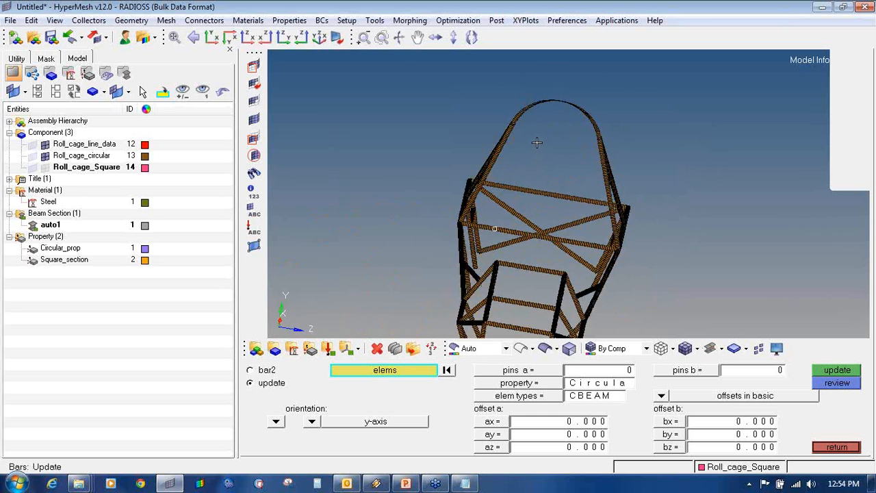
ctrl+scroll(537, 142, up, 2)
ctrl+right_drag(536, 143, 547, 240)
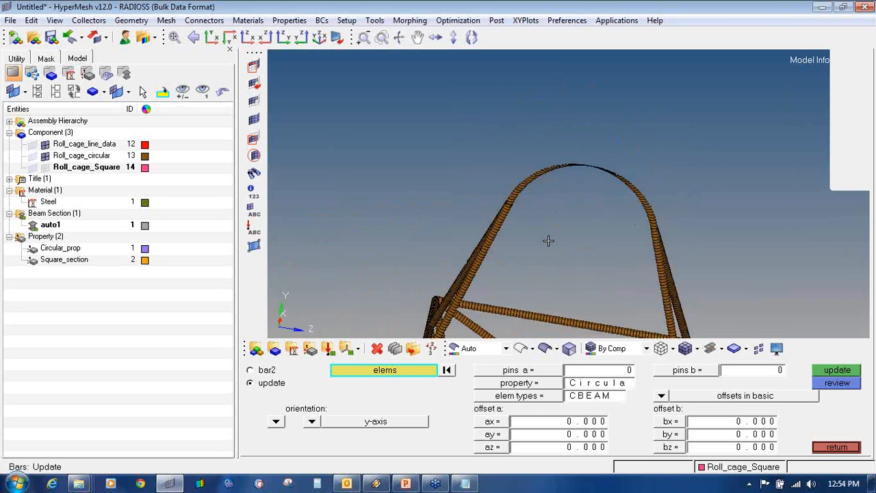
click(721, 348)
click(719, 366)
ctrl+drag(470, 270, 504, 280)
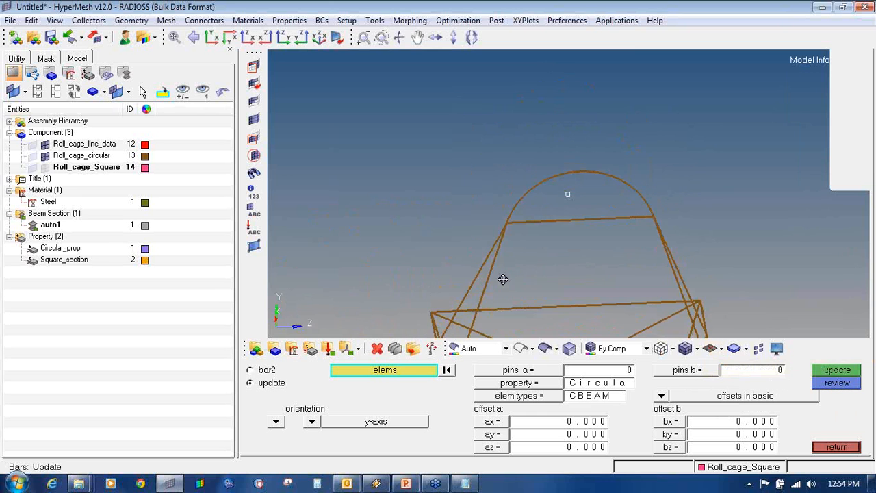
ctrl+scroll(517, 223, up, 4)
- Select the short arc elements at the hoop's upper-left joint
click(482, 221)
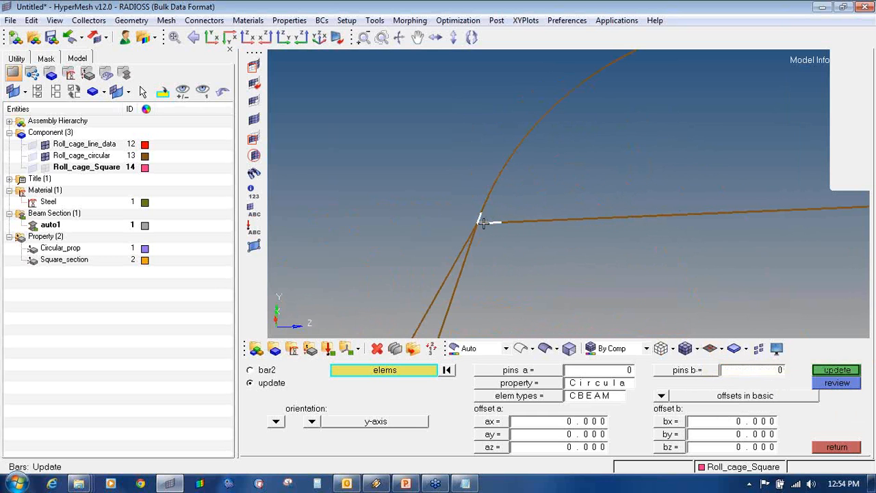
shift+drag(499, 120, 563, 233)
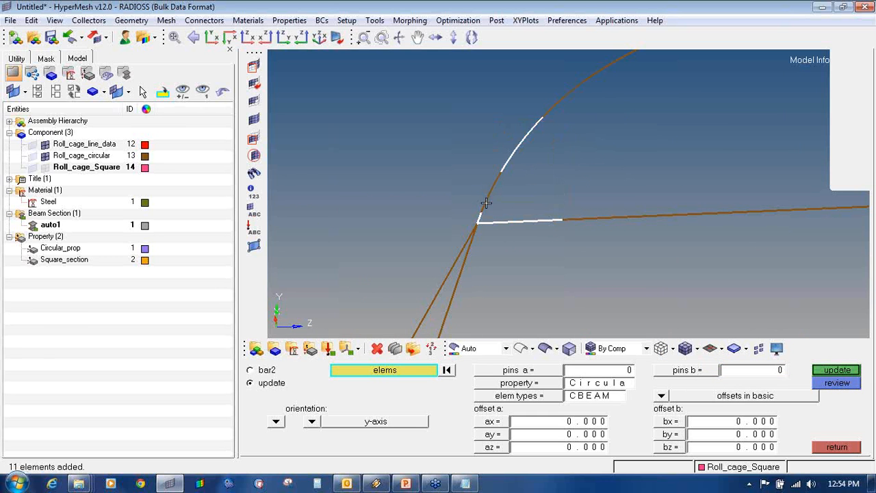
click(486, 207)
shift+drag(477, 163, 526, 200)
click(488, 195)
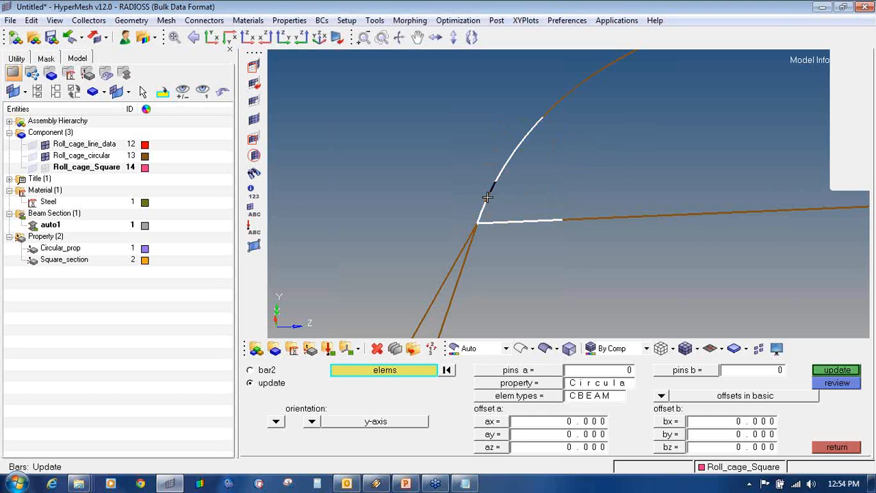
click(486, 197)
scroll(518, 204, down, 4)
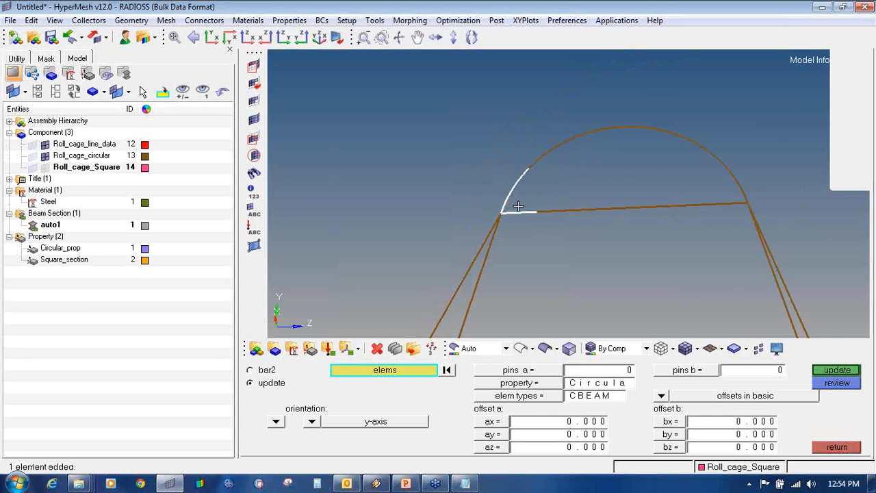
- Window-select the remaining arc and crossbar elements of the hoop
shift+drag(524, 136, 587, 250)
shift+drag(564, 119, 657, 239)
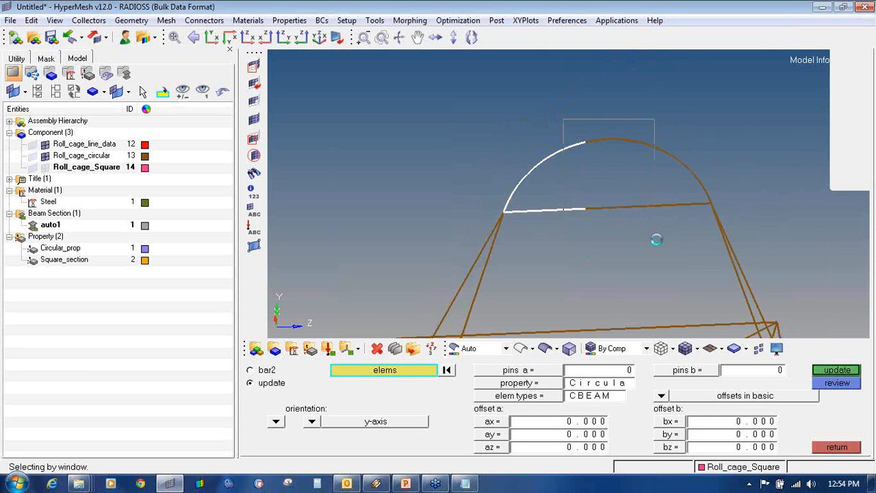
shift+drag(640, 138, 690, 235)
ctrl+scroll(712, 190, up, 4)
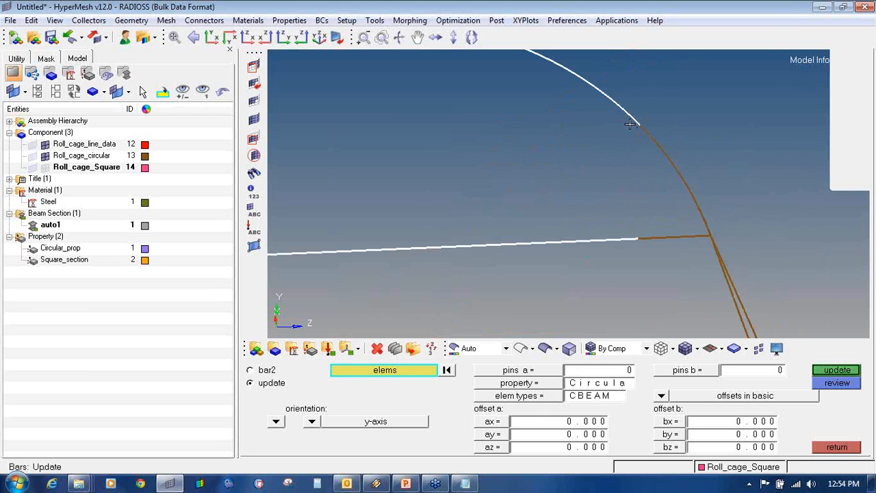
shift+drag(630, 124, 692, 263)
scroll(698, 243, up, 2)
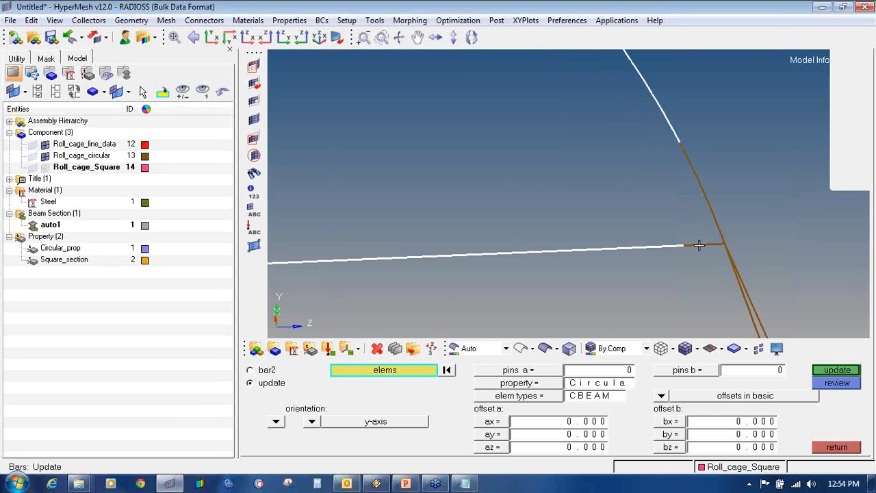
click(708, 203)
click(718, 227)
click(682, 154)
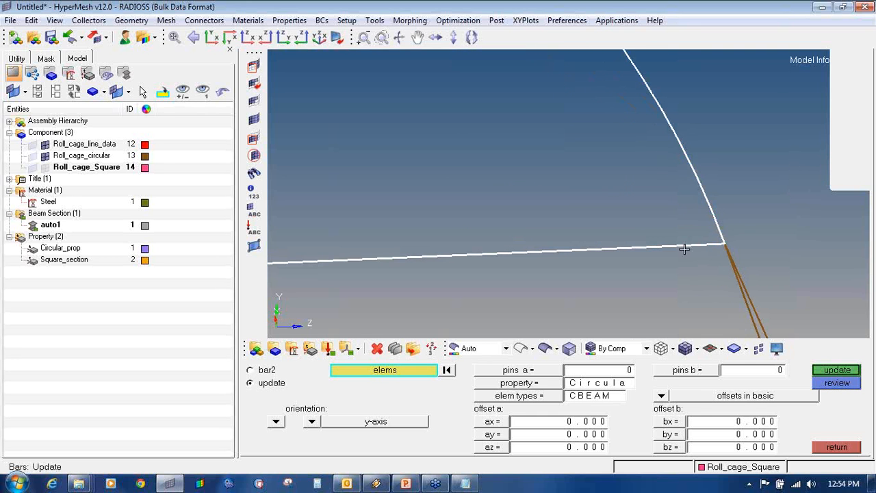
- Show the beams as 3D tubes and inspect the selected arc
click(722, 350)
click(736, 384)
ctrl+drag(598, 181, 606, 242)
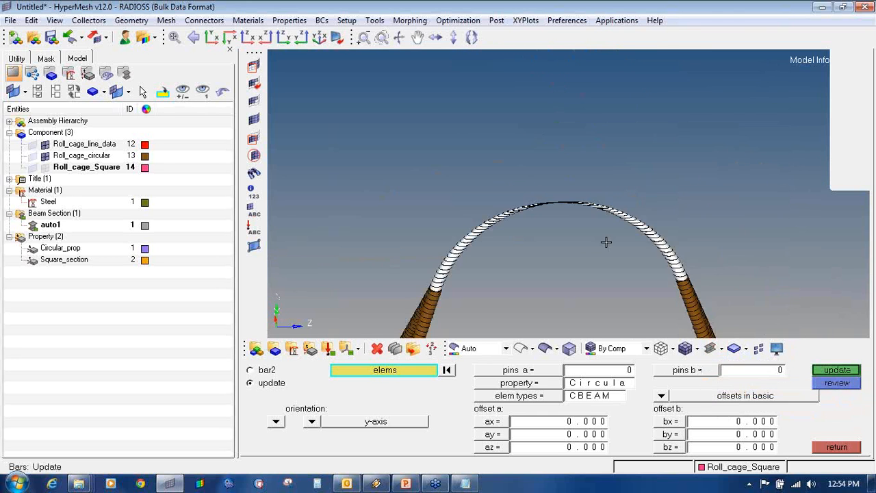
ctrl+scroll(501, 211, up, 4)
ctrl+scroll(501, 210, down, 4)
ctrl+right_drag(516, 236, 506, 148)
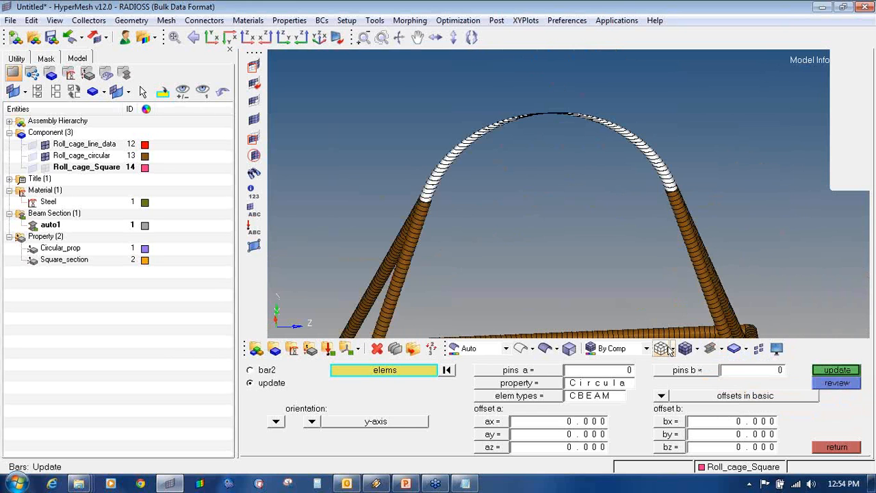
- Update the 112 elements to y-axis orientation with local axis, pin flags, property and offsets
click(829, 371)
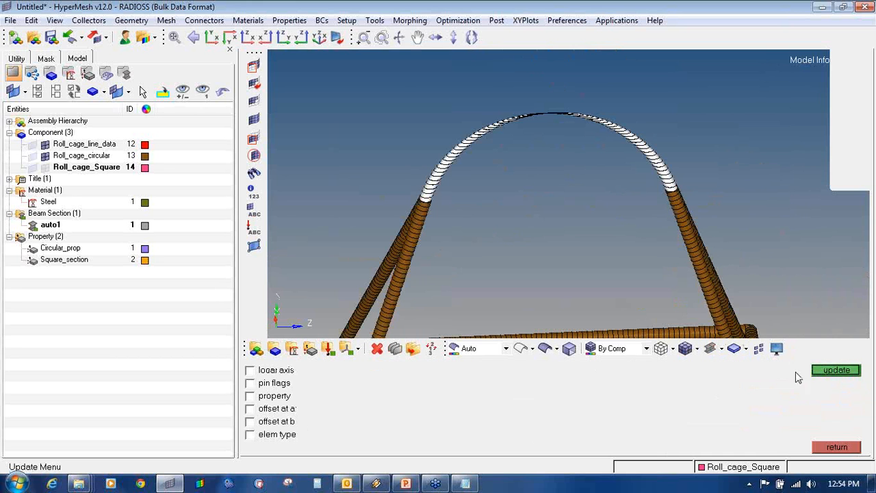
click(250, 370)
click(250, 383)
click(249, 396)
click(250, 408)
click(250, 421)
click(851, 375)
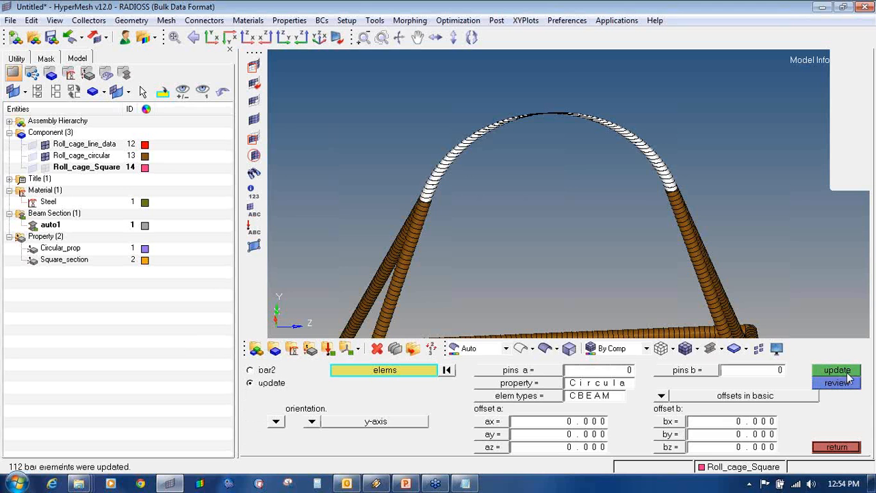
- Show the Roll_cage_line_data lines and orbit the frame to inspect the reoriented beams
ctrl+drag(594, 271, 733, 288)
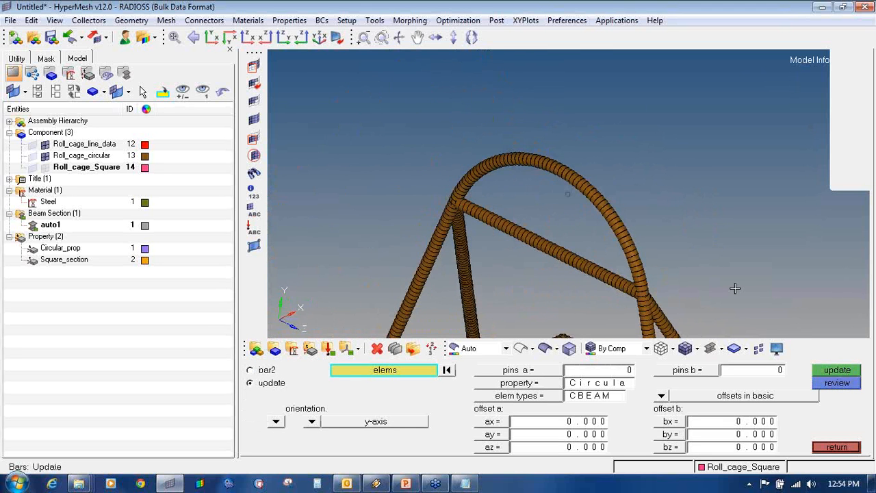
ctrl+drag(613, 220, 649, 205)
click(33, 144)
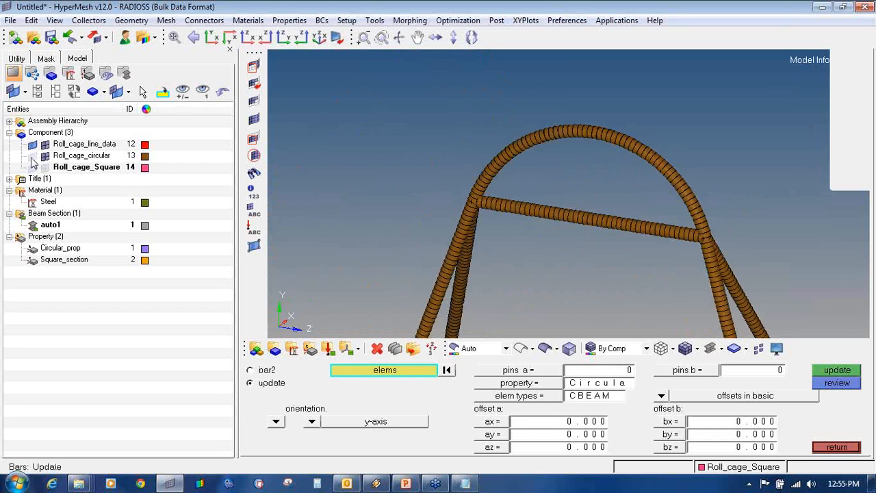
ctrl+drag(702, 281, 614, 213)
ctrl+scroll(614, 213, down, 3)
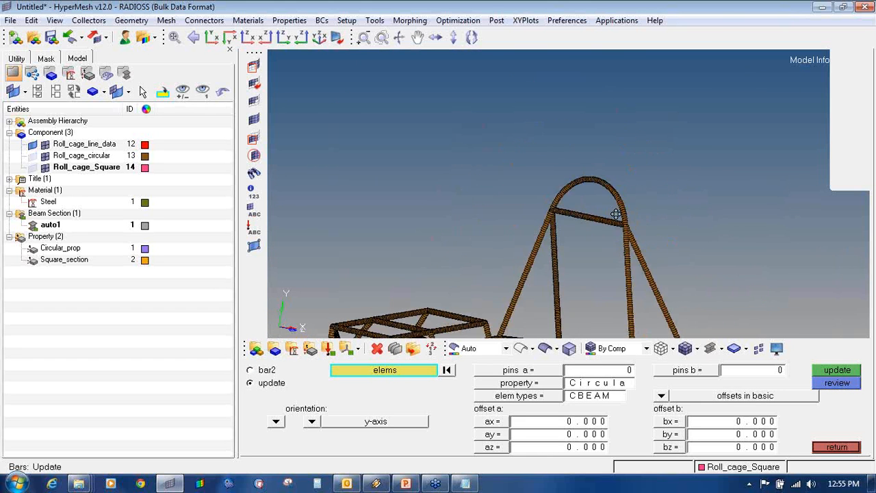
ctrl+right_drag(614, 212, 628, 161)
ctrl+scroll(620, 184, down, 4)
ctrl+drag(619, 186, 664, 202)
ctrl+scroll(663, 202, up, 4)
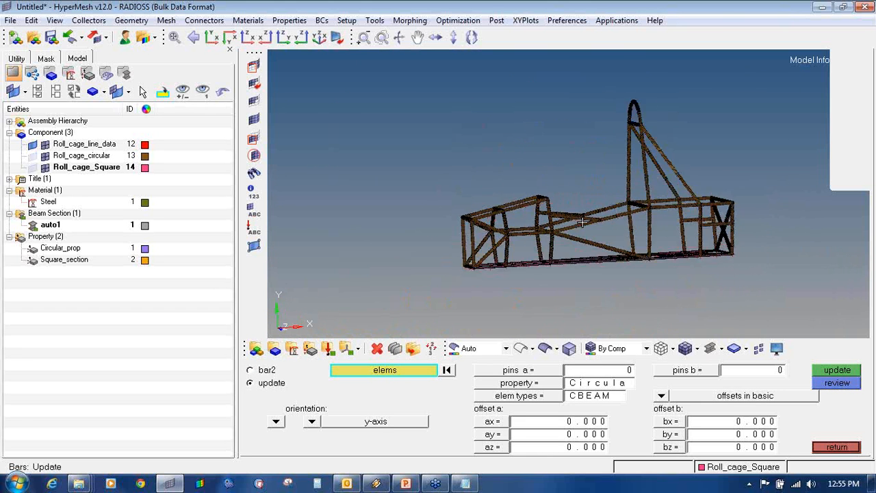
ctrl+drag(582, 220, 687, 244)
ctrl+scroll(663, 214, up, 3)
ctrl+scroll(664, 214, down, 3)
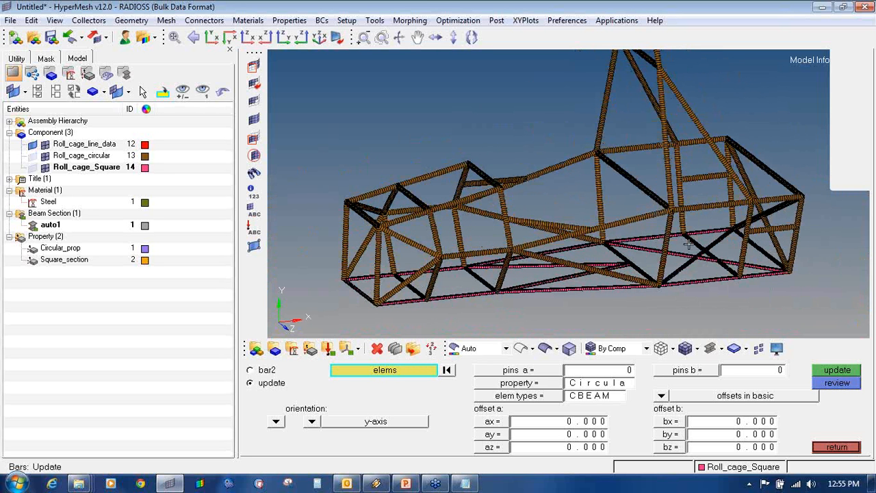
- Return to Traditional Element Representation, hide Roll_cage_line_data, and orbit the wireframe model
click(716, 348)
click(720, 370)
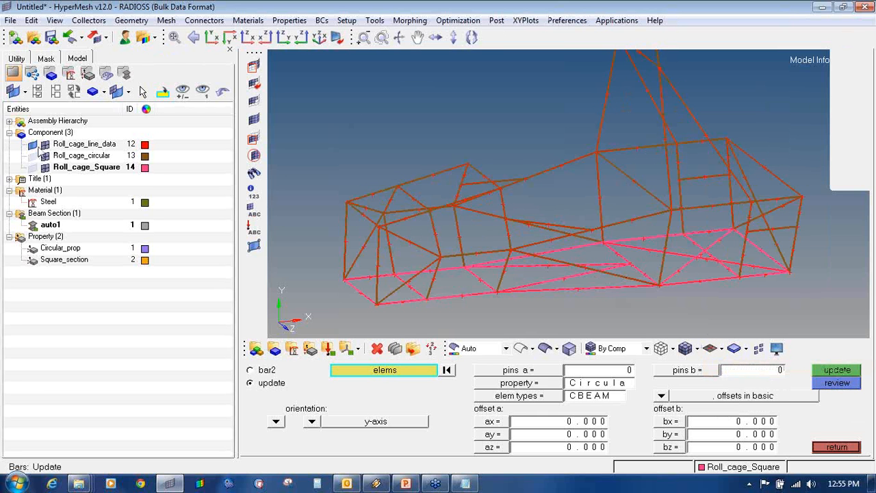
click(33, 145)
mouse_move(640, 215)
ctrl+mouse_down()
mouse_move(636, 253)
mouse_move(687, 264)
ctrl+mouse_up()
ctrl+drag(410, 167, 456, 151)
ctrl+drag(642, 213, 653, 225)
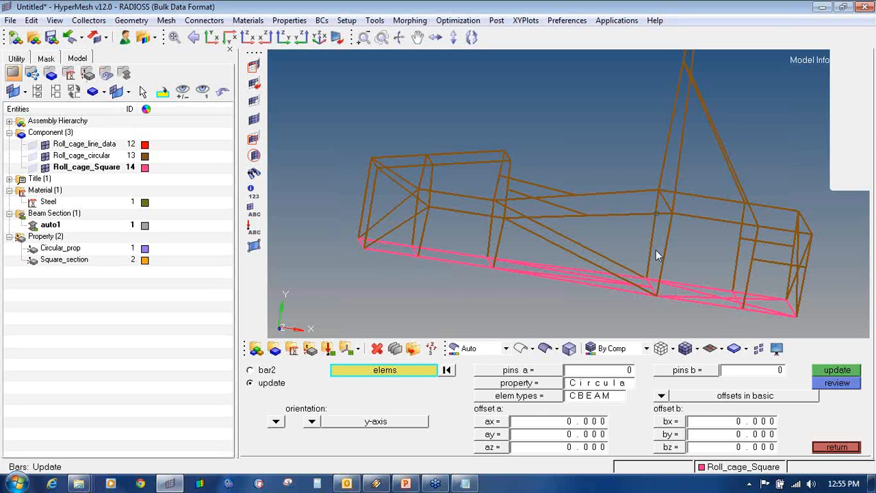
ctrl+drag(656, 250, 663, 233)
ctrl+right_drag(663, 234, 618, 239)
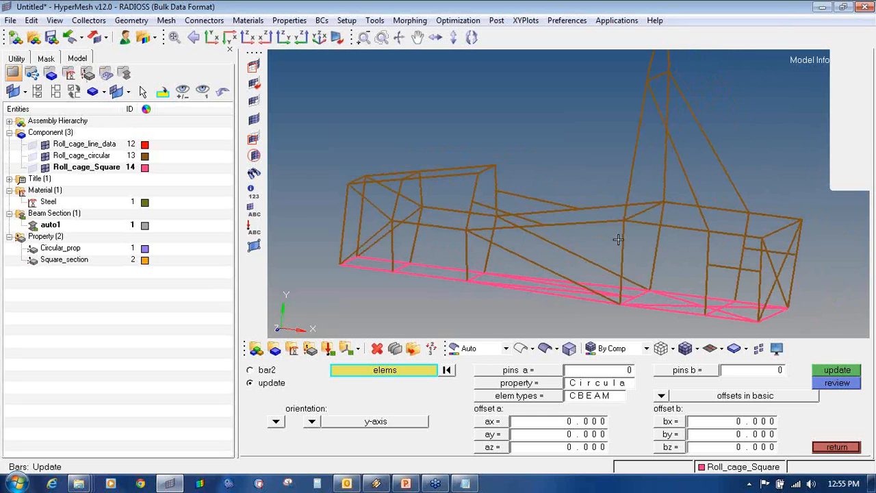
- Leave the bar update panel and open check elems on the Tool page
click(837, 447)
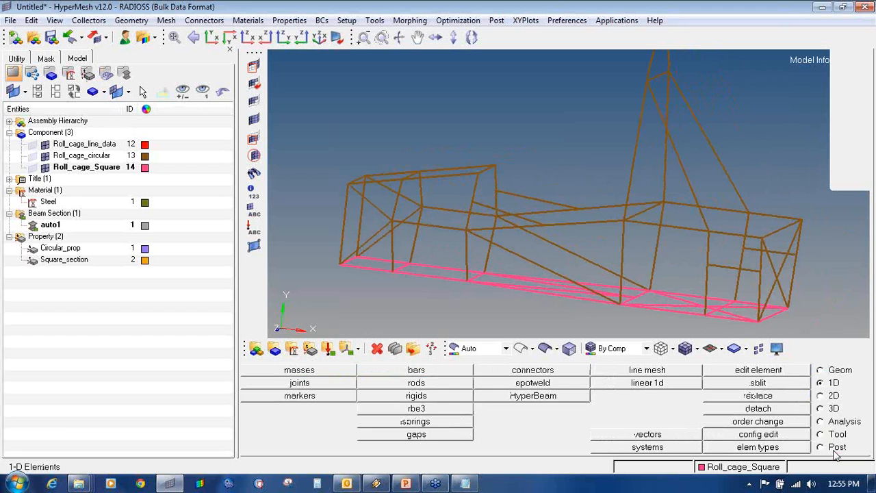
click(829, 435)
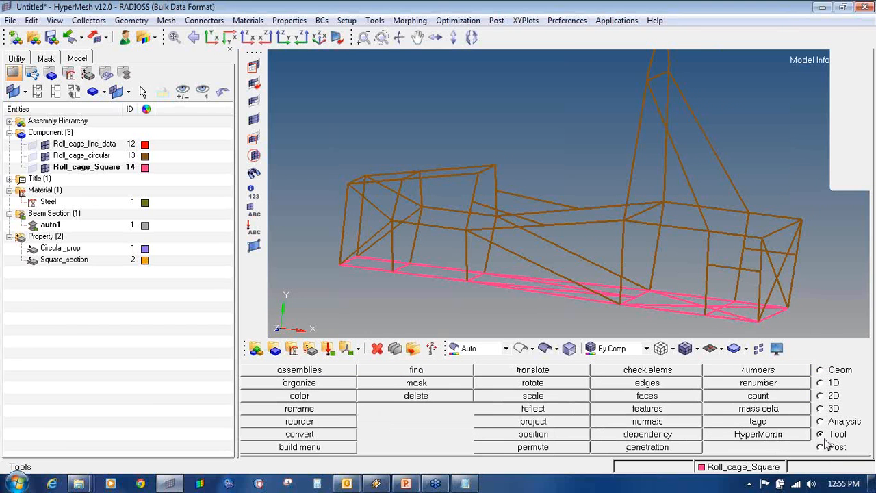
click(866, 142)
click(825, 180)
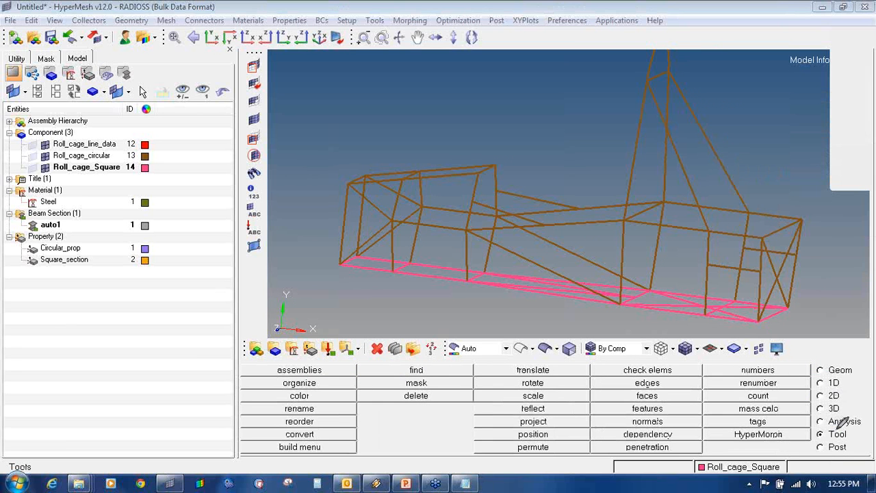
mouse_move(837, 428)
mouse_down()
mouse_move(814, 430)
mouse_move(837, 442)
mouse_move(854, 432)
mouse_move(832, 427)
mouse_up()
mouse_move(624, 363)
mouse_down()
mouse_move(637, 378)
mouse_move(685, 376)
mouse_move(653, 364)
mouse_move(616, 367)
mouse_up()
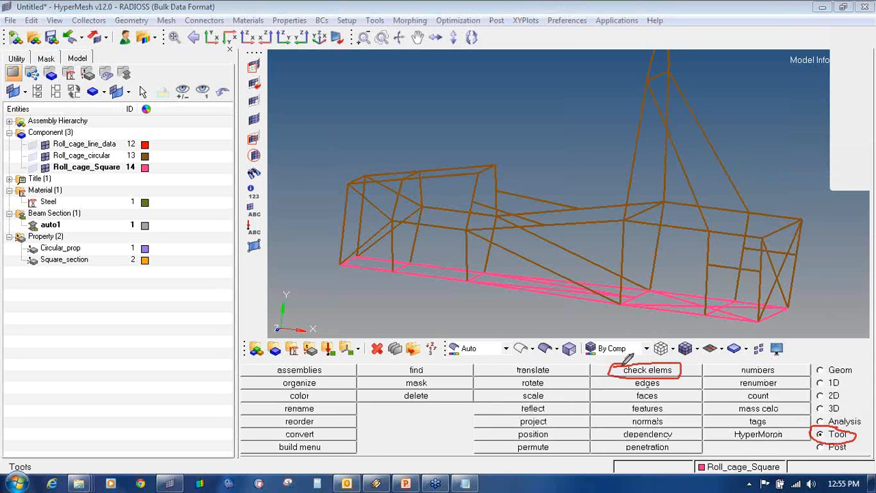
click(853, 173)
- Run the 1-d free 1-d's check, finding 6 elements with 6 free ends
click(648, 369)
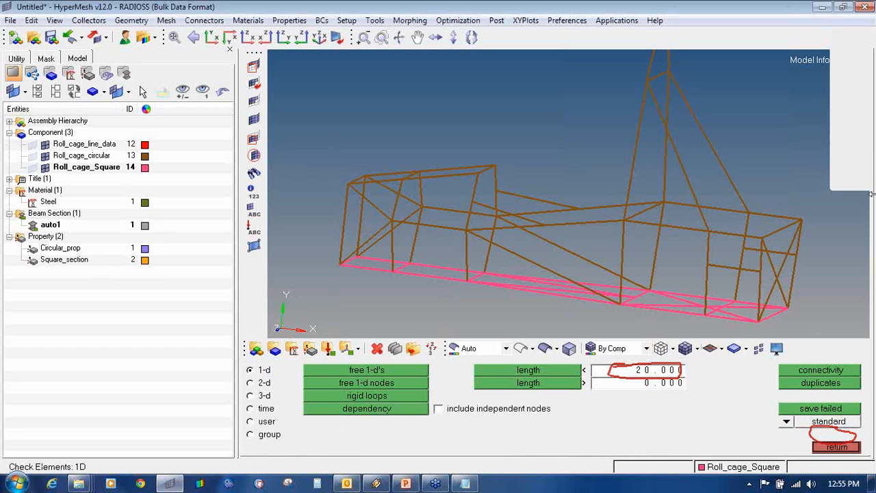
click(868, 146)
click(830, 228)
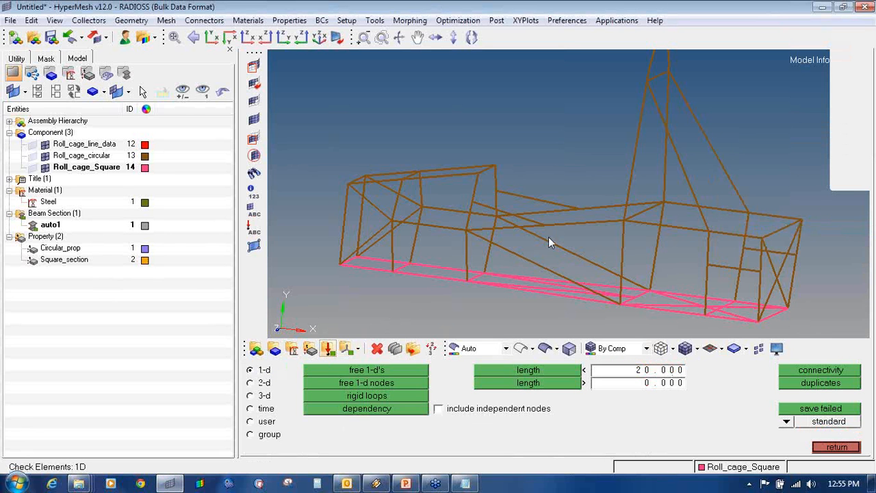
click(366, 371)
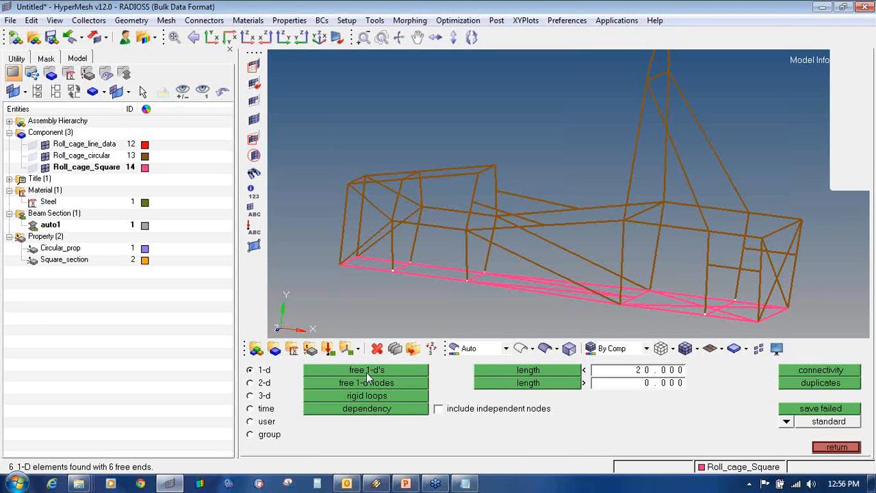
- Save the six failed 1D elements, then add temporary nodes at several frame joints
click(821, 411)
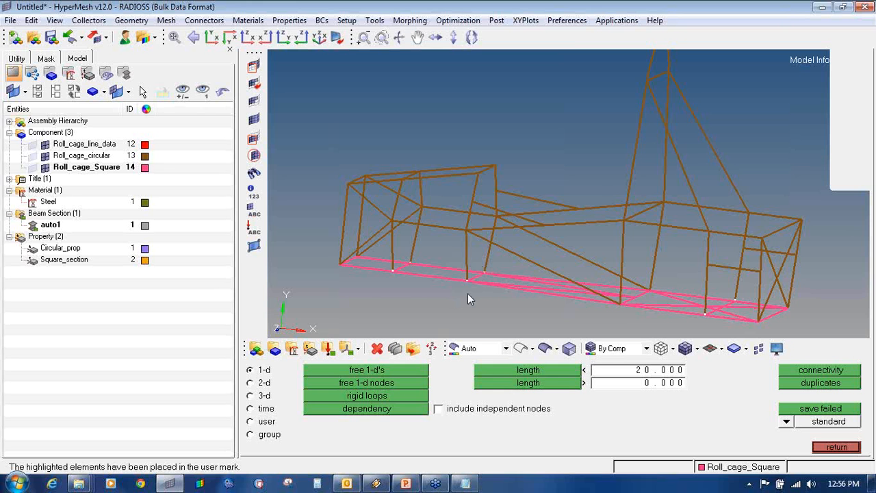
key(shift+F2)
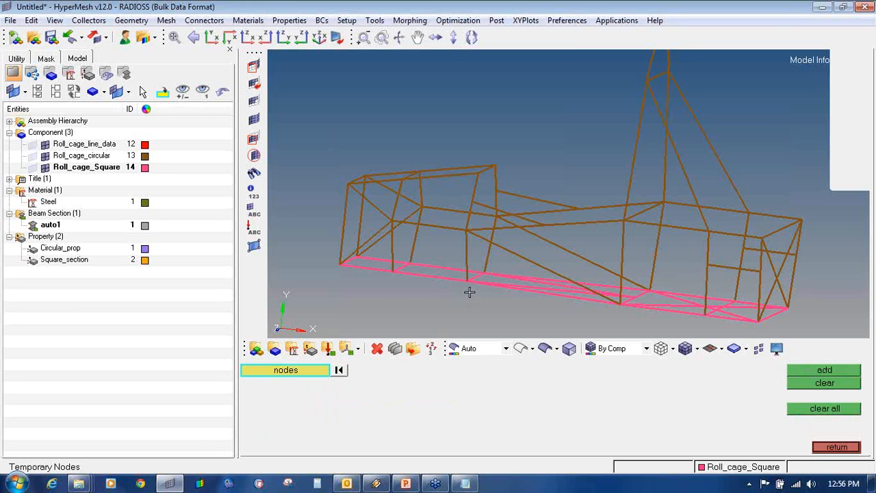
scroll(388, 266, up, 4)
shift+drag(391, 249, 415, 268)
middle_click(415, 269)
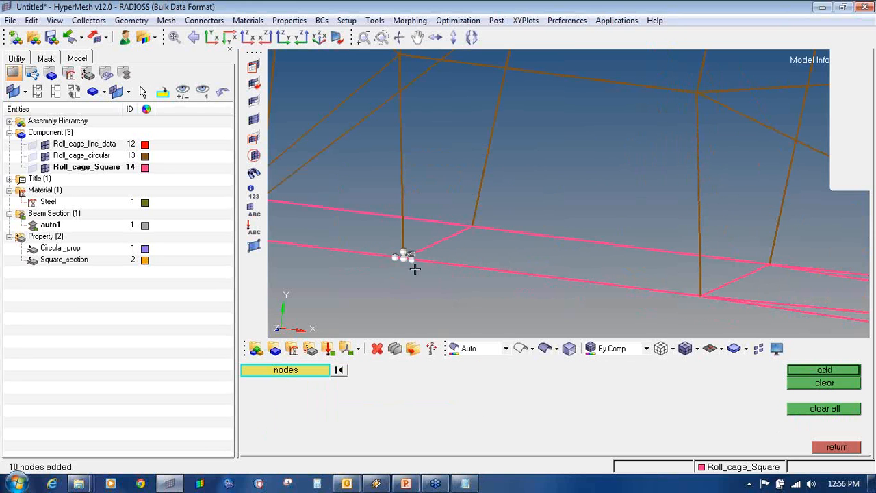
shift+drag(448, 209, 492, 233)
middle_click(493, 233)
ctrl+right_drag(654, 280, 573, 268)
shift+drag(602, 259, 656, 285)
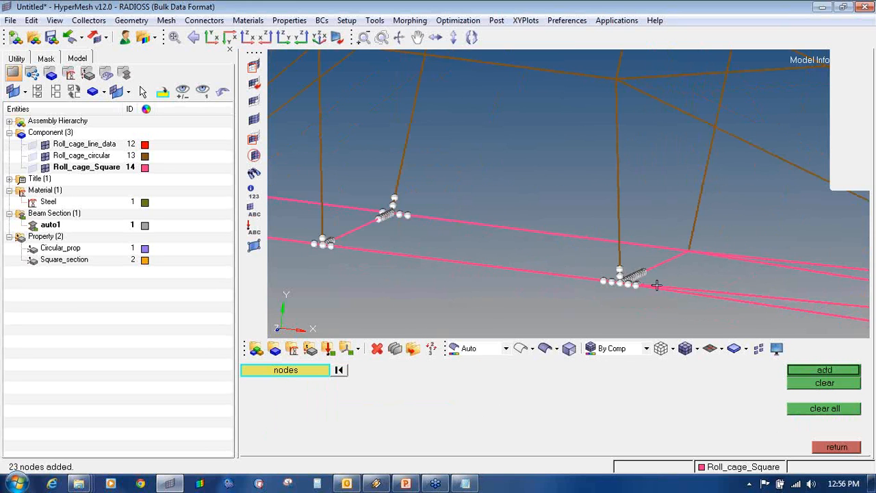
mouse_move(684, 235)
shift+mouse_down()
mouse_move(718, 266)
mouse_move(721, 297)
mouse_move(584, 265)
mouse_move(631, 293)
mouse_move(685, 251)
shift+mouse_up()
scroll(717, 265, down, 3)
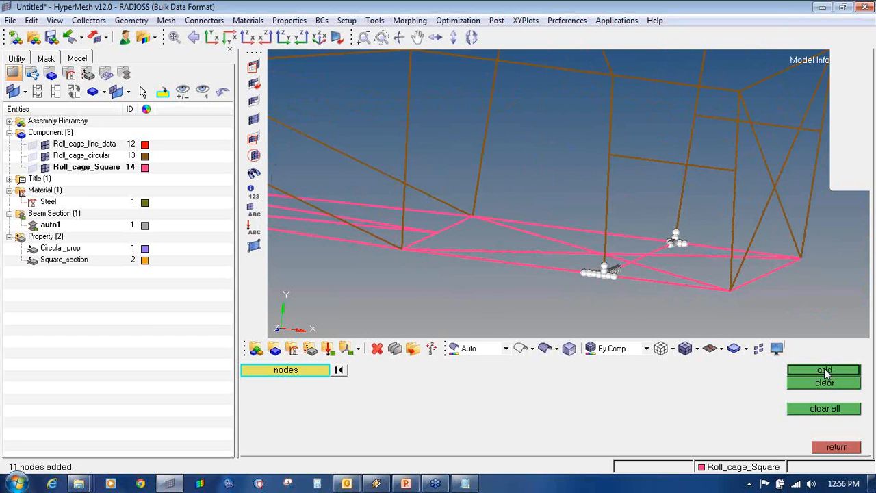
click(824, 370)
- Fit the whole roll cage in view and clear all temporary nodes
ctrl+drag(406, 198, 594, 245)
key(f)
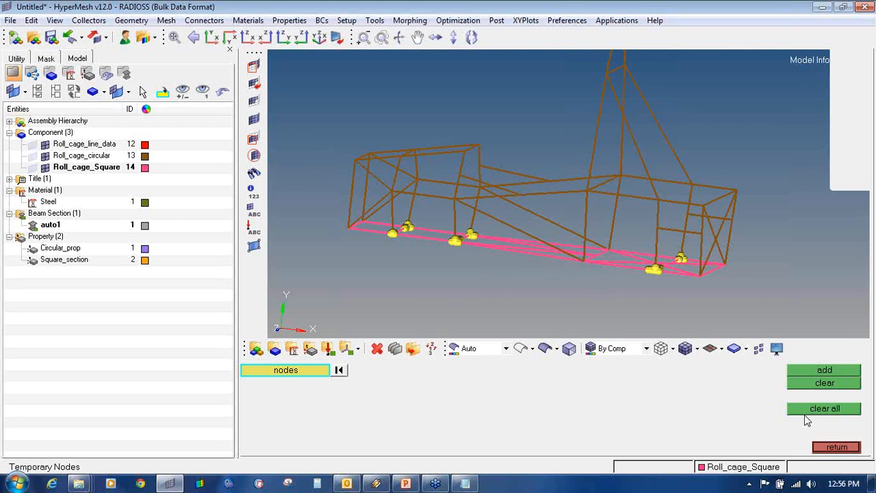
click(825, 409)
click(837, 447)
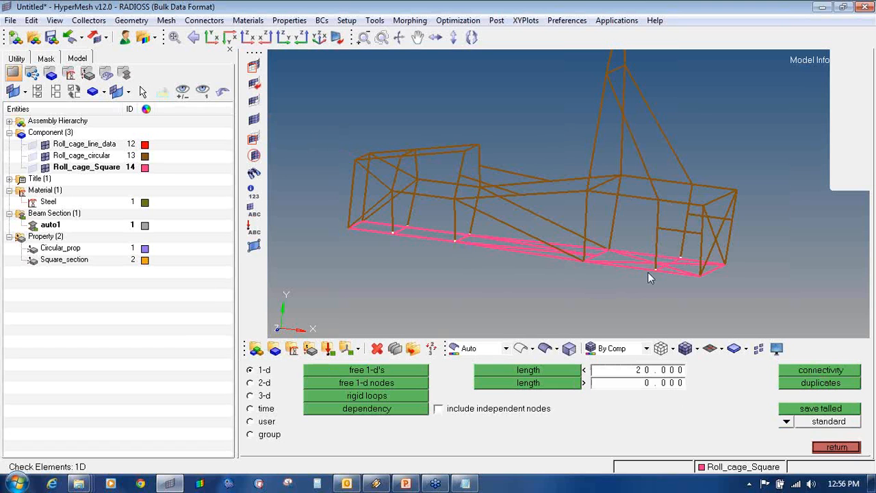
- Retrieve the six saved elements and mask everything else to isolate them
click(255, 65)
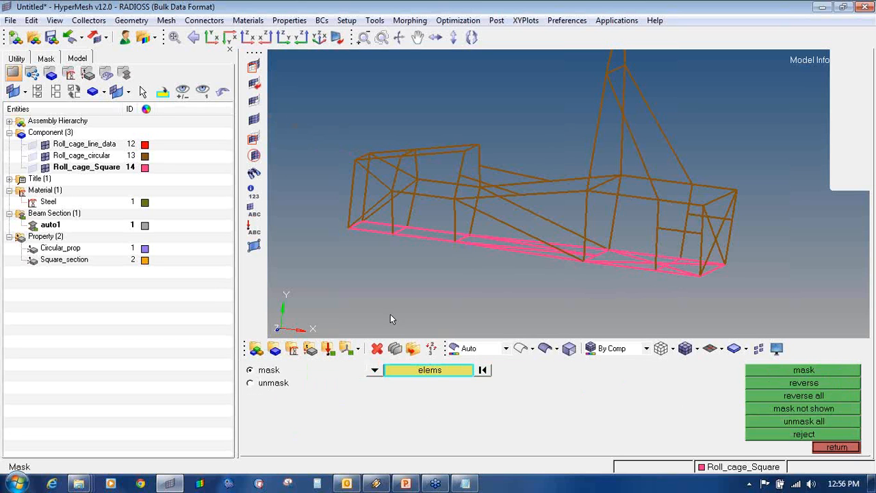
click(430, 370)
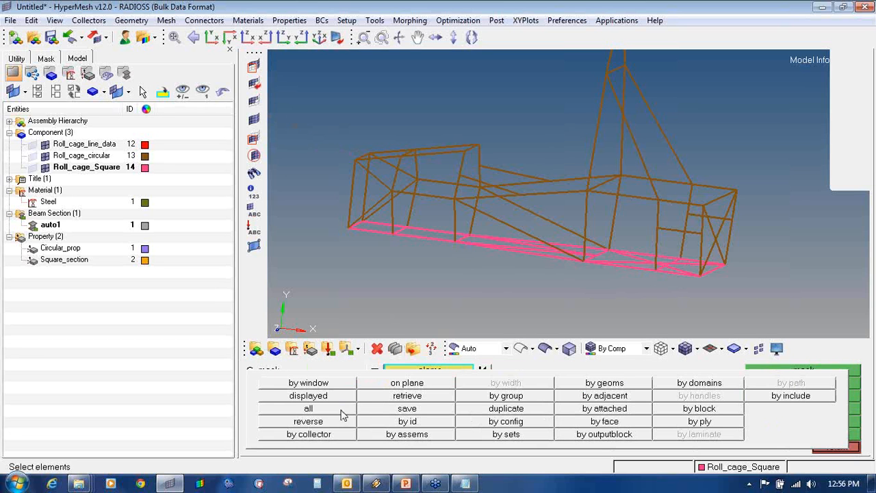
click(381, 397)
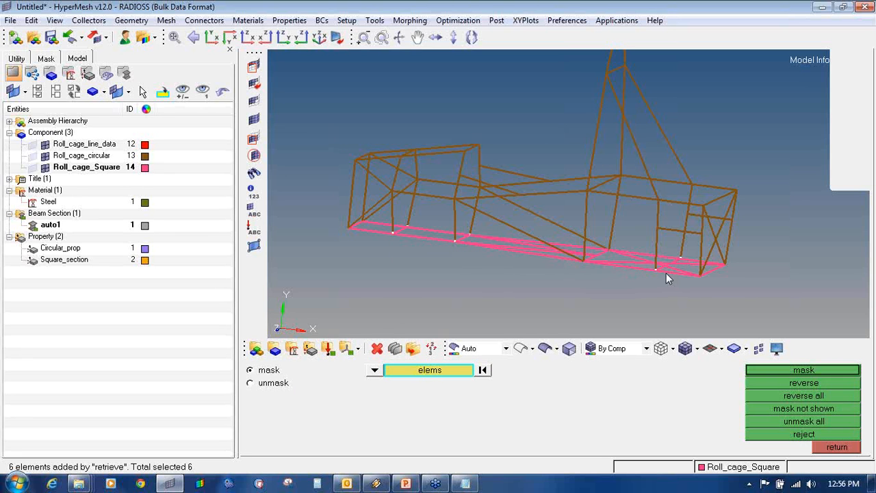
click(760, 369)
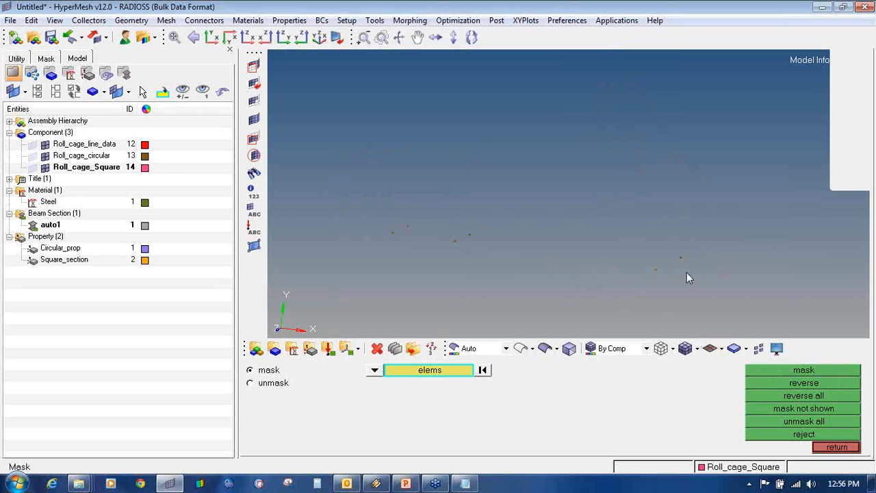
- Add temporary nodes at the end nodes of the six failing beams
key(shift+F2)
shift+drag(288, 188, 726, 286)
middle_click(728, 286)
click(801, 370)
key(F10)
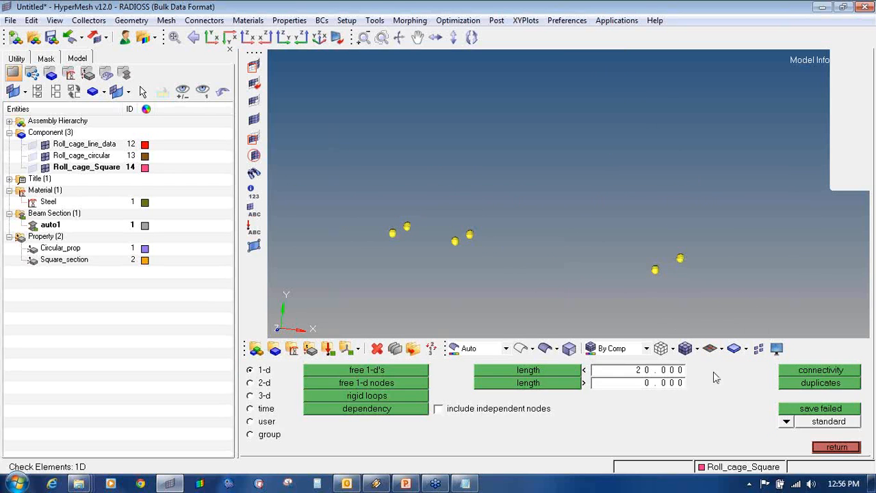
- Unmask all to show the whole roll cage and zoom in on the base rails
click(254, 120)
ctrl+drag(686, 228, 623, 234)
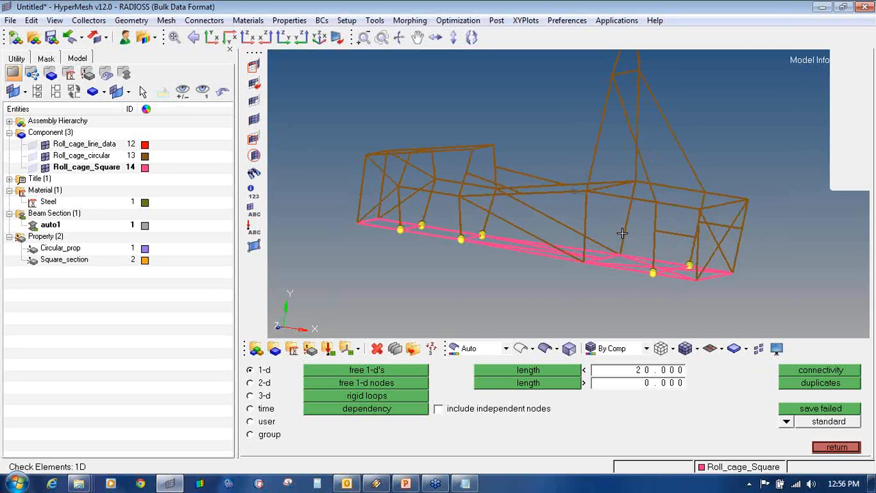
ctrl+scroll(447, 224, up, 3)
ctrl+scroll(364, 237, up, 3)
ctrl+scroll(577, 170, up, 2)
ctrl+scroll(541, 141, up, 2)
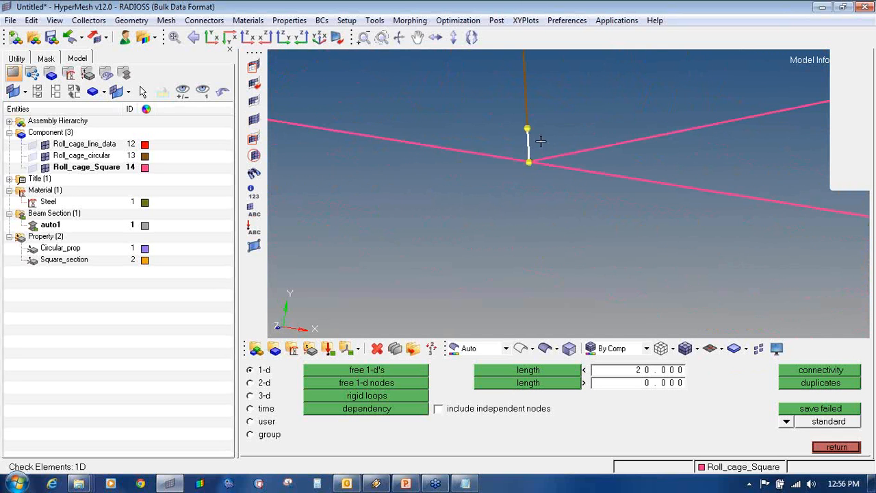
ctrl+scroll(472, 202, down, 8)
ctrl+scroll(714, 240, up, 3)
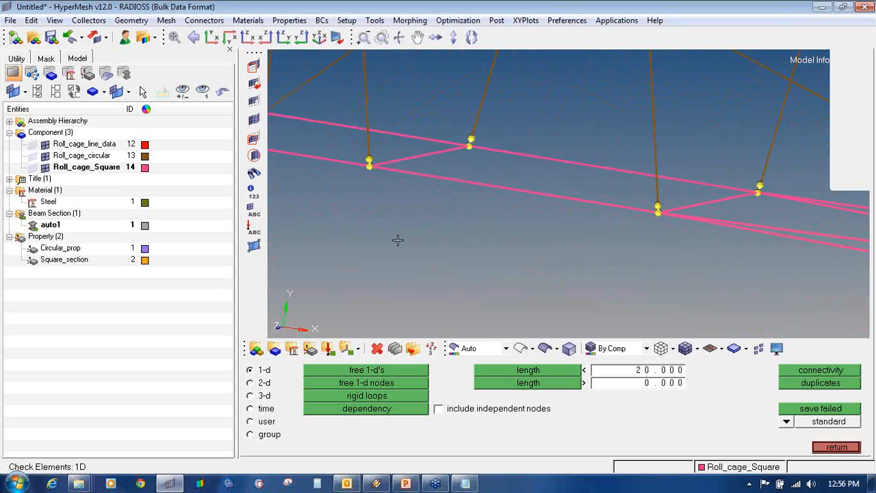
ctrl+scroll(397, 240, up, 2)
ctrl+right_drag(428, 190, 514, 265)
ctrl+scroll(411, 206, up, 3)
- Select nodes around the base joint and the upper-right joint for temporary nodes
key(shift+F2)
shift+drag(486, 211, 610, 312)
shift+drag(461, 206, 525, 263)
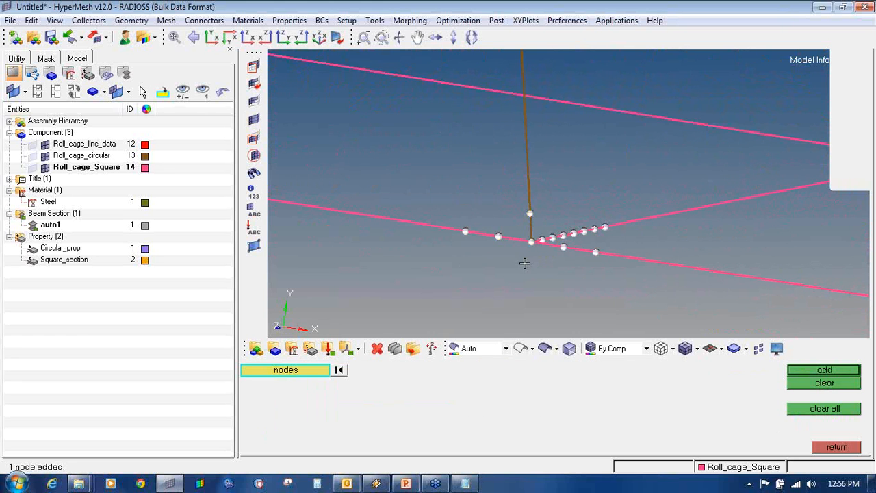
ctrl+scroll(525, 263, down, 2)
shift+drag(774, 149, 852, 222)
ctrl+scroll(833, 214, down, 5)
- Select nodes at the right-hand joints and one more joint, dropping two strays, and add them as temporary nodes
ctrl+right_drag(833, 214, 404, 146)
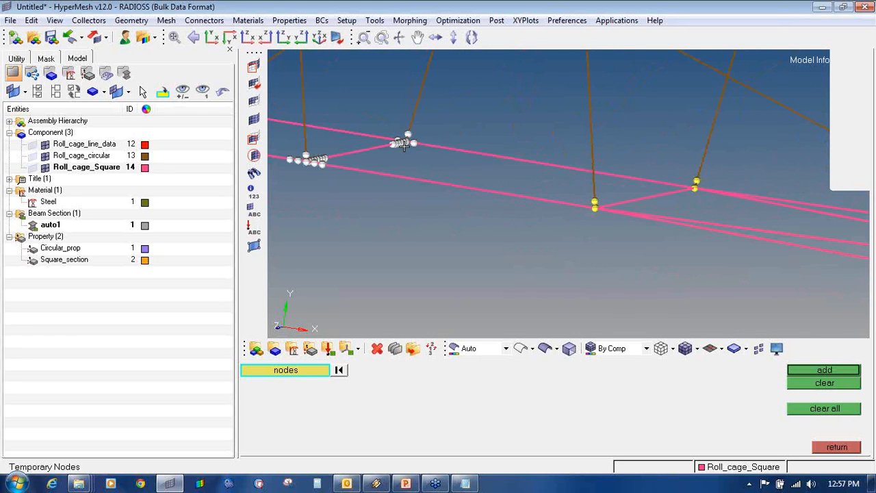
shift+drag(560, 194, 630, 238)
shift+drag(688, 173, 822, 279)
ctrl+scroll(731, 212, down, 4)
ctrl+scroll(669, 247, up, 4)
ctrl+right_drag(795, 278, 375, 237)
shift+drag(504, 146, 544, 185)
ctrl+scroll(394, 180, up, 7)
shift+right_drag(395, 180, 458, 224)
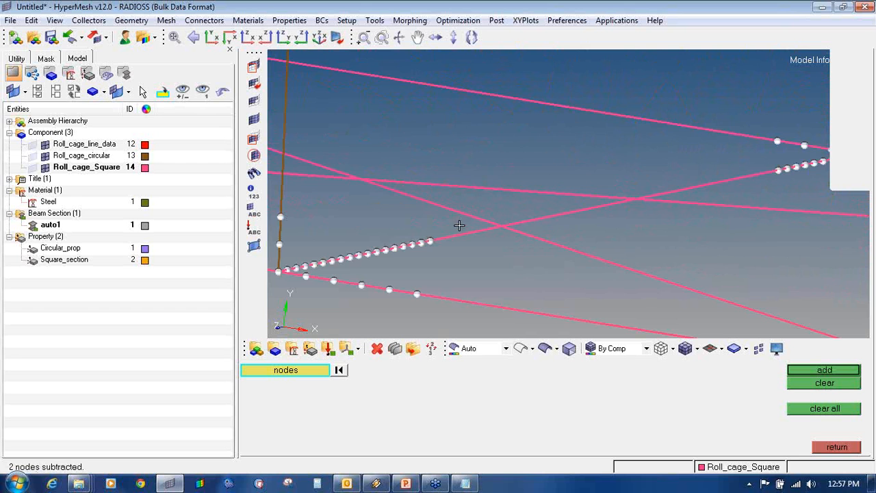
ctrl+scroll(459, 223, down, 6)
click(821, 373)
click(828, 449)
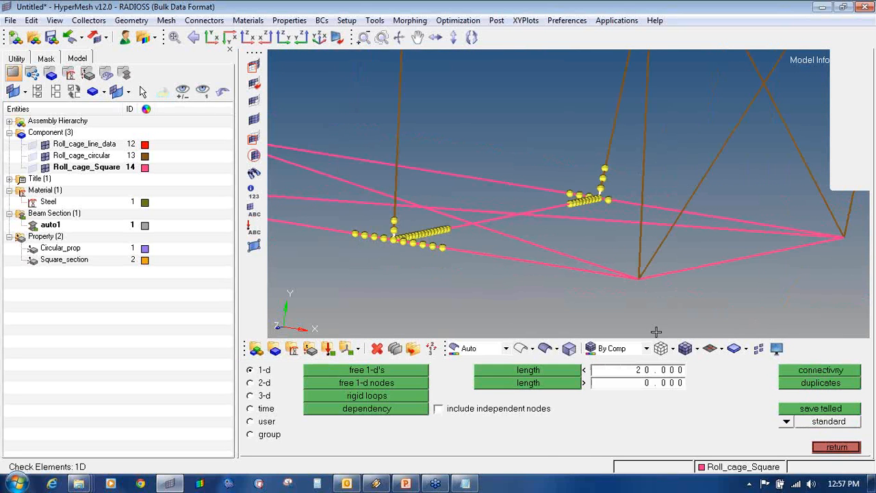
ctrl+right_drag(404, 223, 612, 261)
click(818, 448)
- Delete the disconnected vertical beam element
ctrl+right_drag(389, 176, 597, 231)
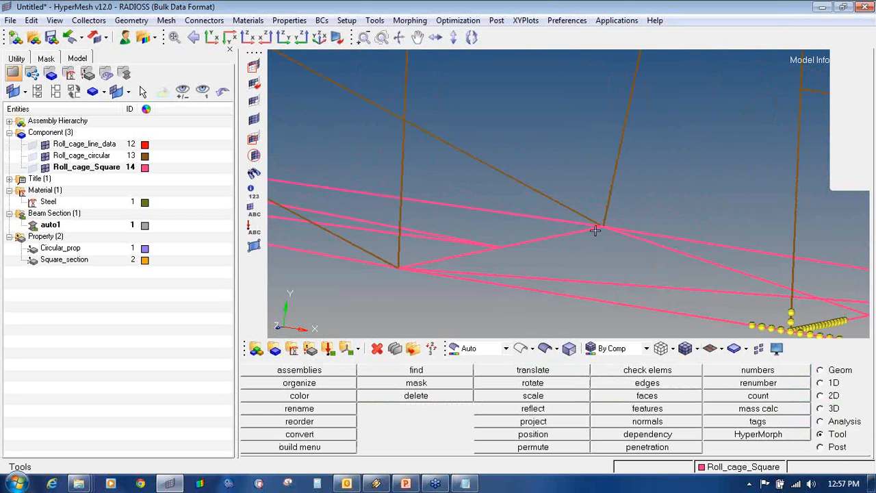
ctrl+scroll(597, 231, down, 6)
ctrl+scroll(656, 260, up, 5)
mouse_move(656, 260)
ctrl+mouse_down()
mouse_move(538, 256)
mouse_move(723, 261)
mouse_move(706, 283)
mouse_move(749, 290)
mouse_move(709, 237)
mouse_move(729, 288)
mouse_move(648, 246)
ctrl+mouse_up()
key(F2)
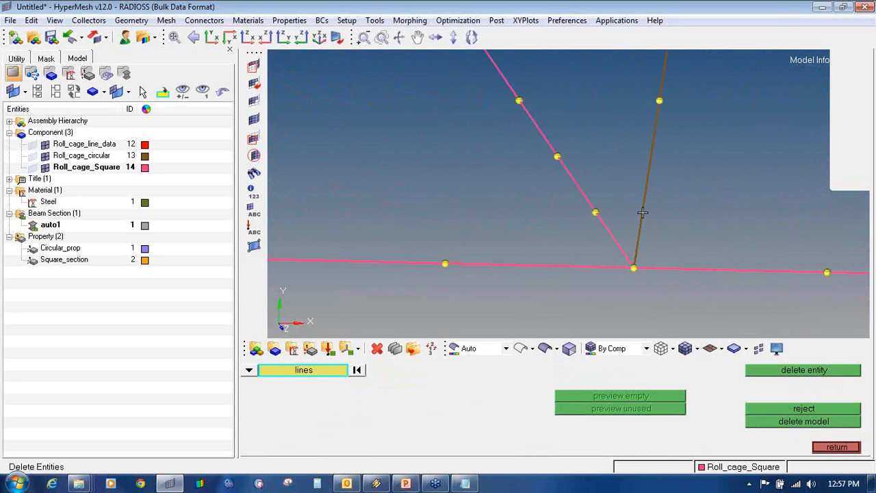
click(642, 213)
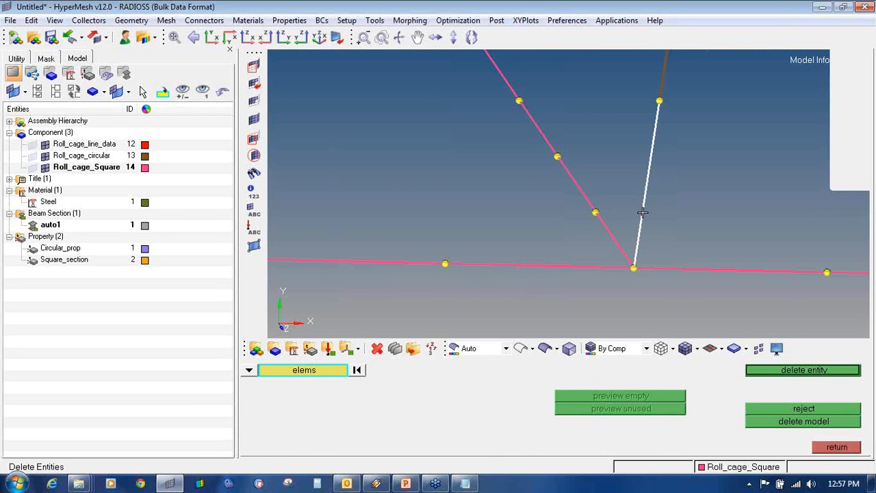
click(250, 371)
click(330, 385)
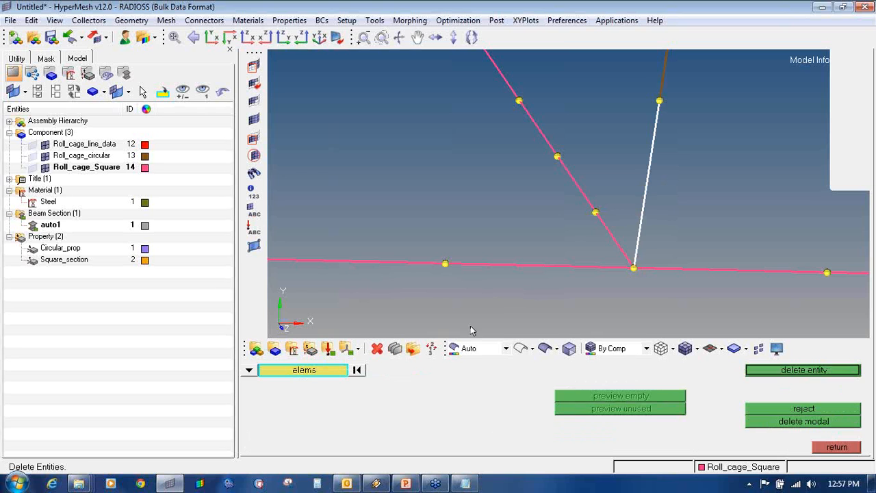
click(806, 373)
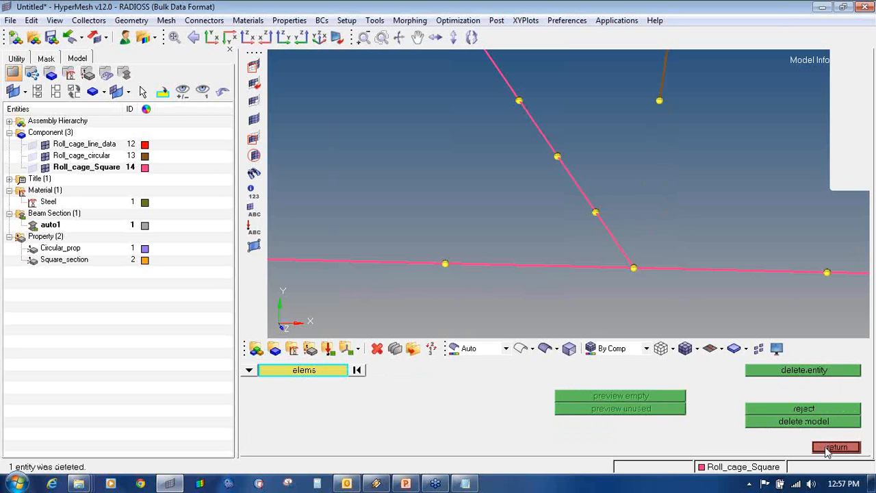
- Delete the left base-rail, diagonal and right base-rail beams meeting at that joint
click(554, 267)
click(640, 269)
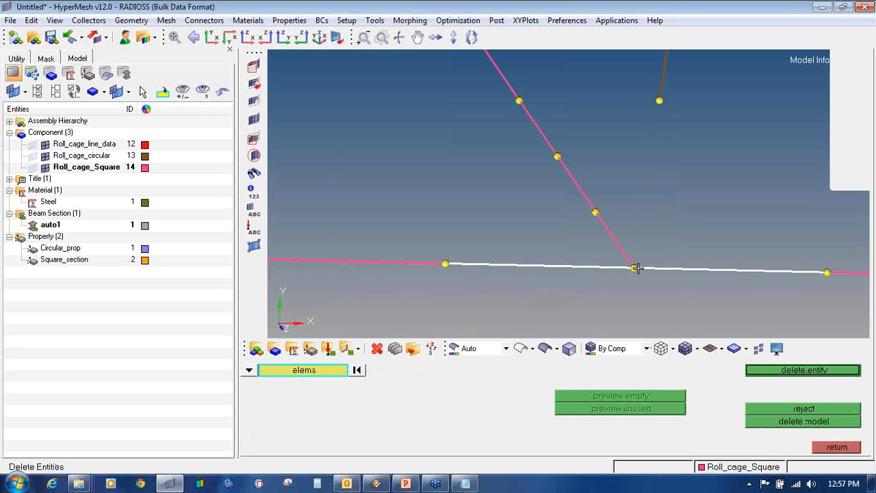
click(624, 253)
right_click(614, 268)
right_click(628, 251)
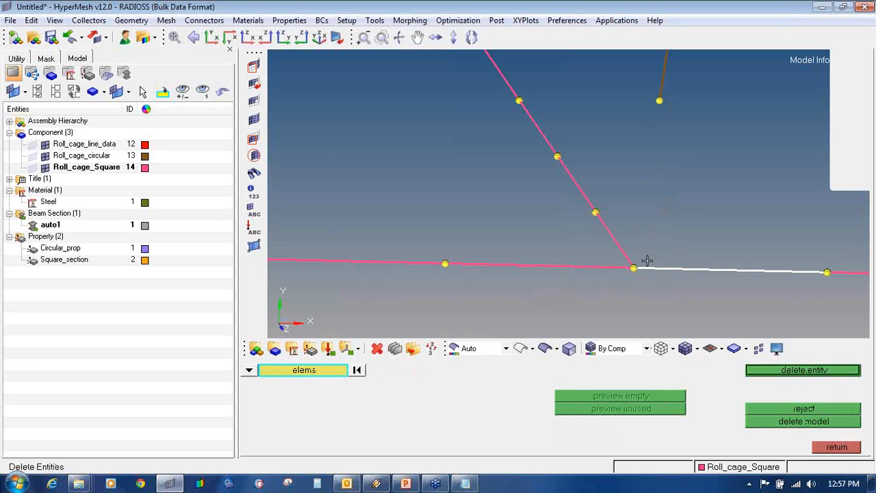
right_click(646, 264)
click(837, 449)
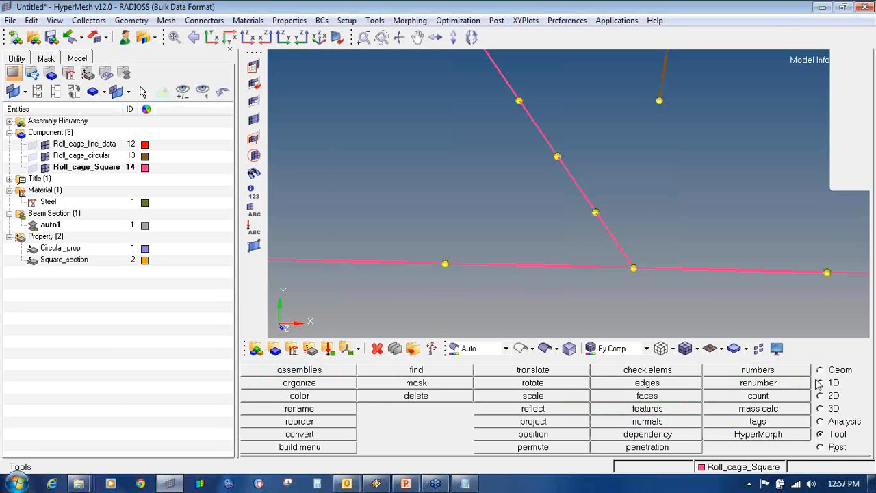
key(F2)
click(565, 265)
click(616, 240)
click(655, 265)
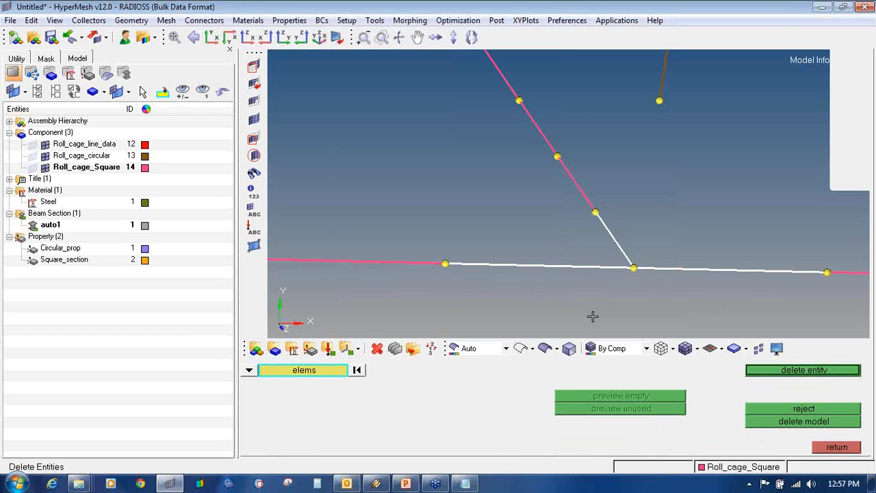
middle_click(587, 260)
click(824, 448)
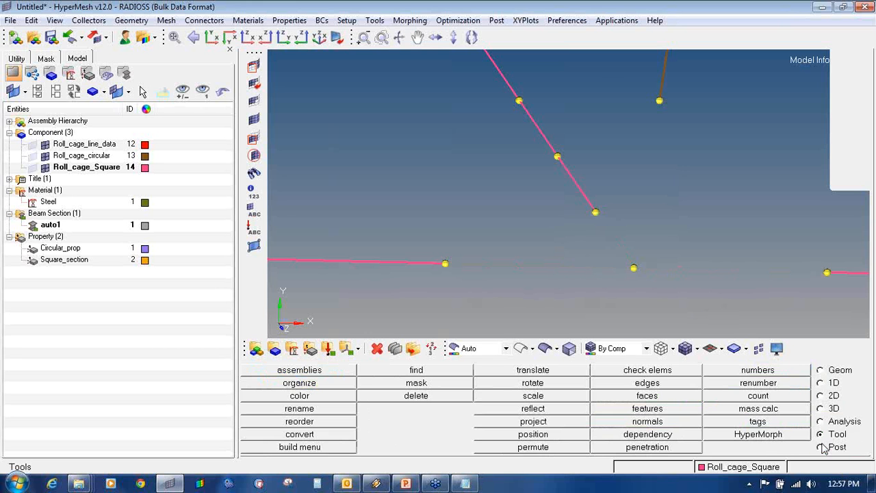
- Create bar2 bars joining the left line end and upper pink member end to the junction node
click(821, 384)
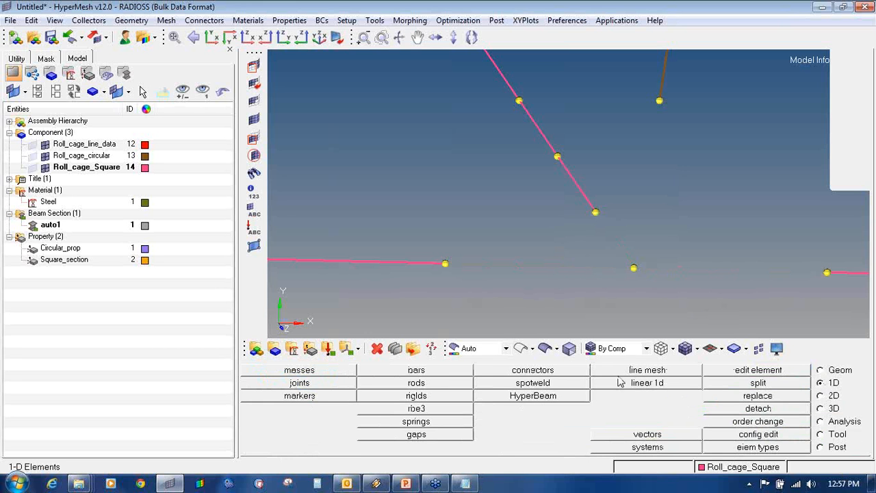
click(419, 370)
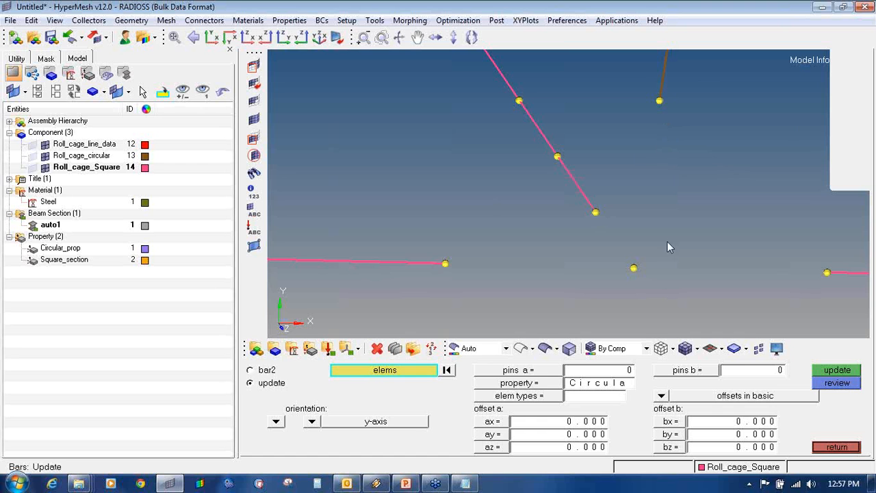
click(837, 447)
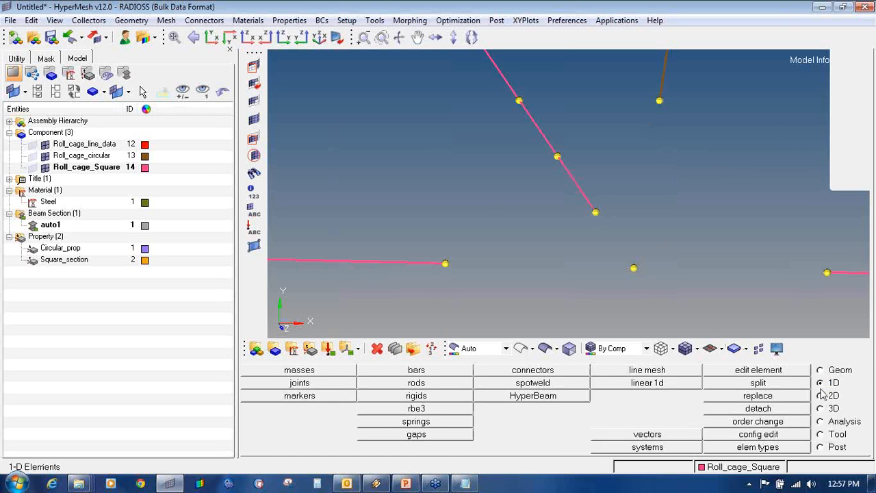
click(439, 370)
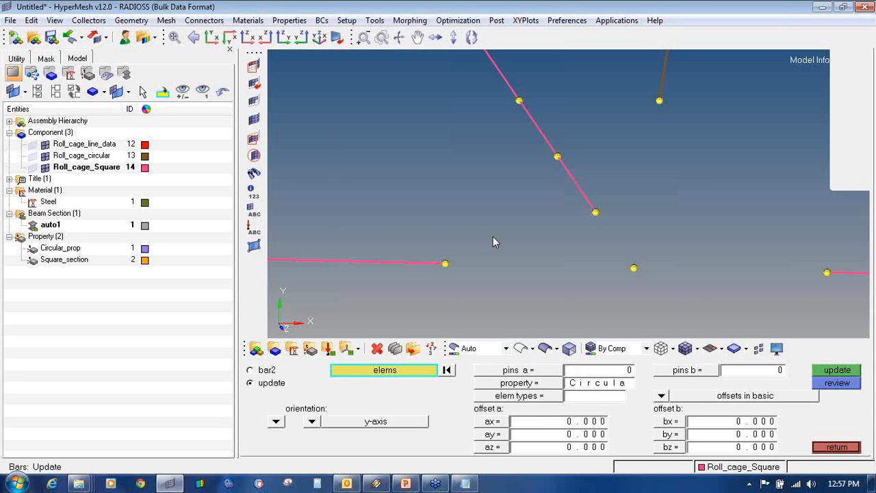
click(266, 370)
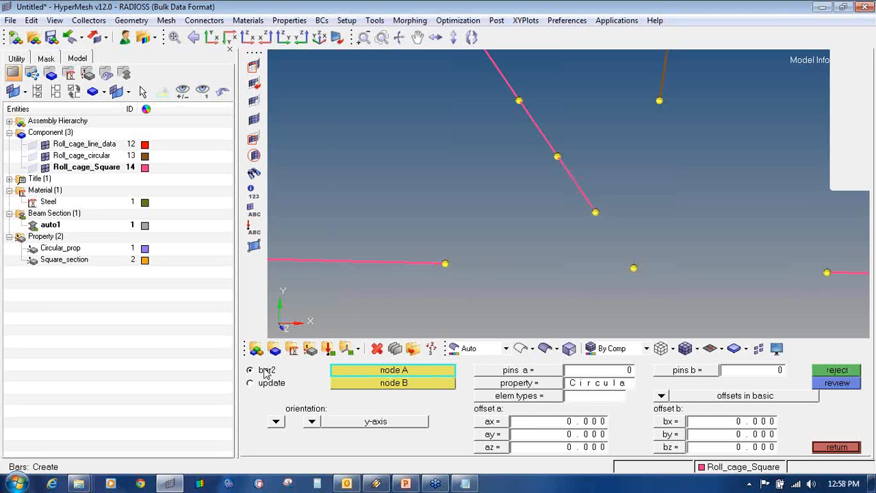
click(446, 264)
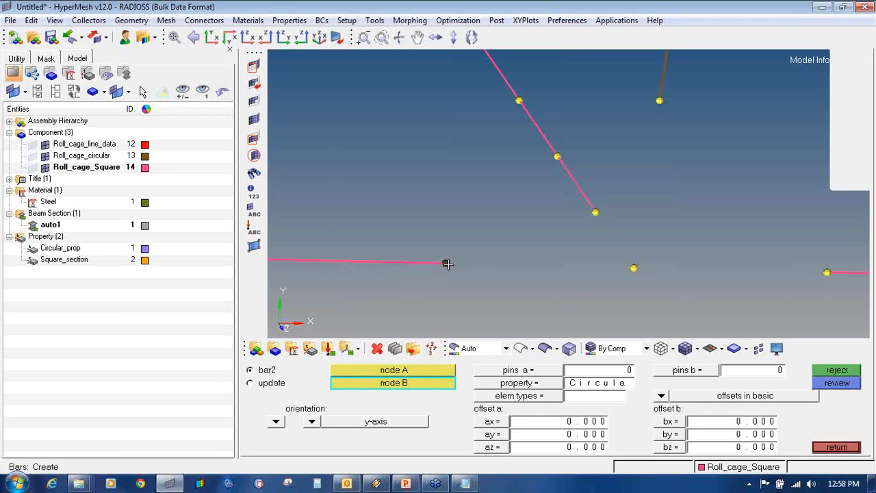
click(631, 268)
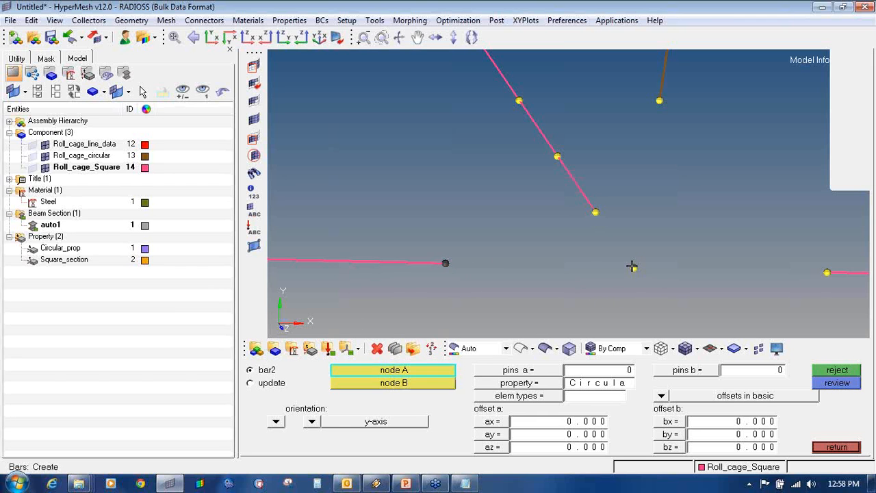
click(597, 213)
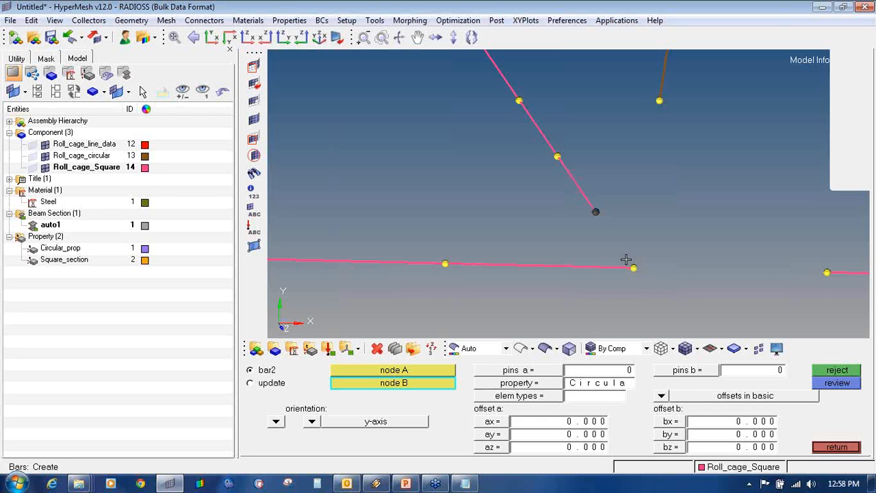
click(632, 267)
- Add bars from the right-hand node and brown member to the junction, then reject the last one
click(828, 274)
click(635, 268)
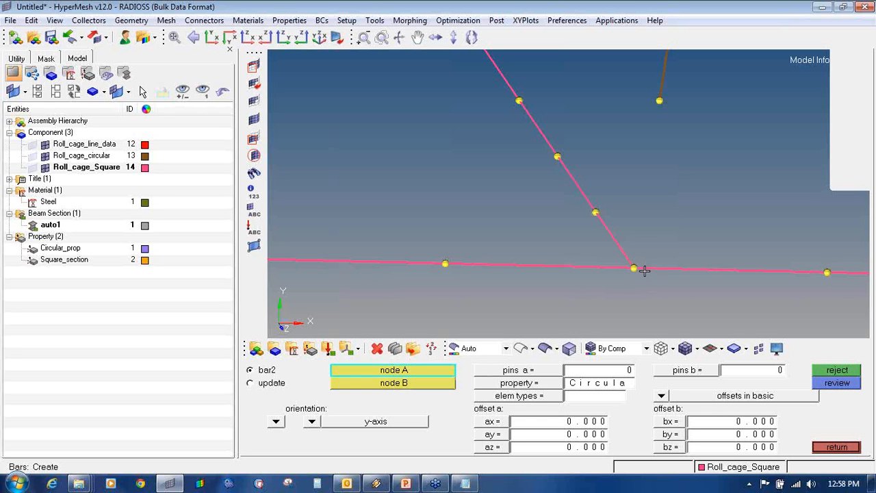
click(657, 101)
click(634, 264)
click(833, 371)
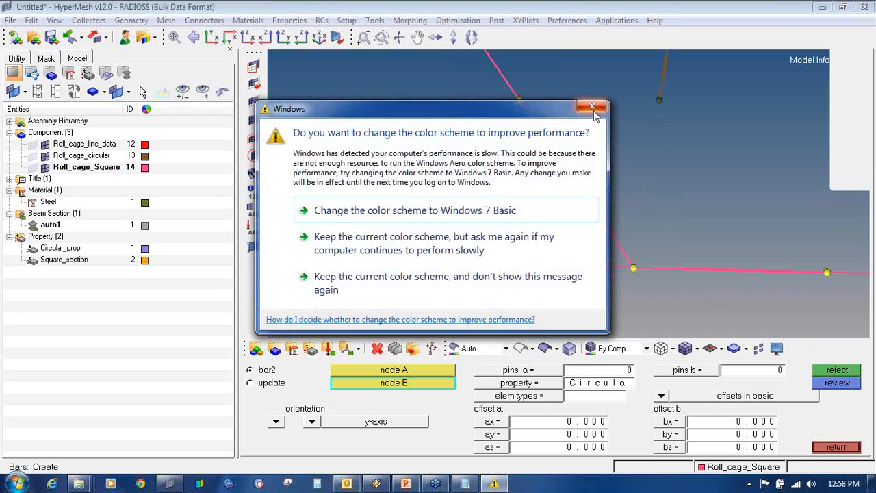
- Dismiss the colour-scheme prompt and make Roll_cage_circular the current component in the model tree
click(470, 208)
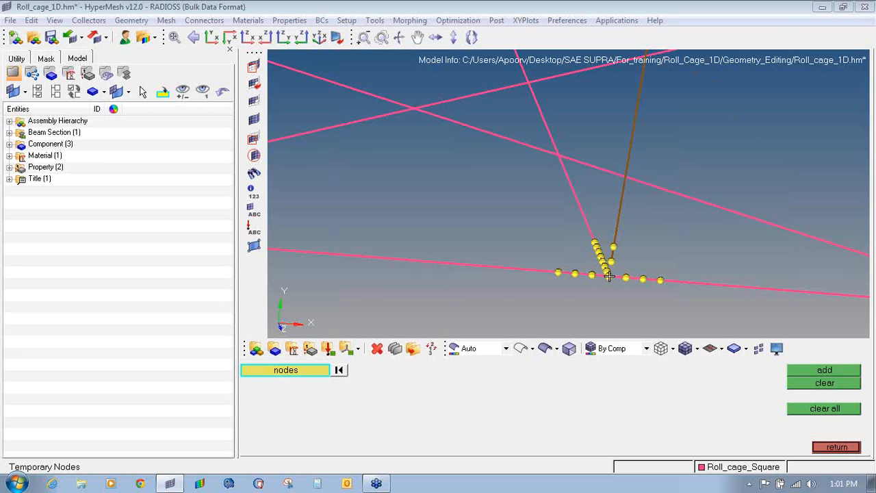
scroll(609, 276, up, 5)
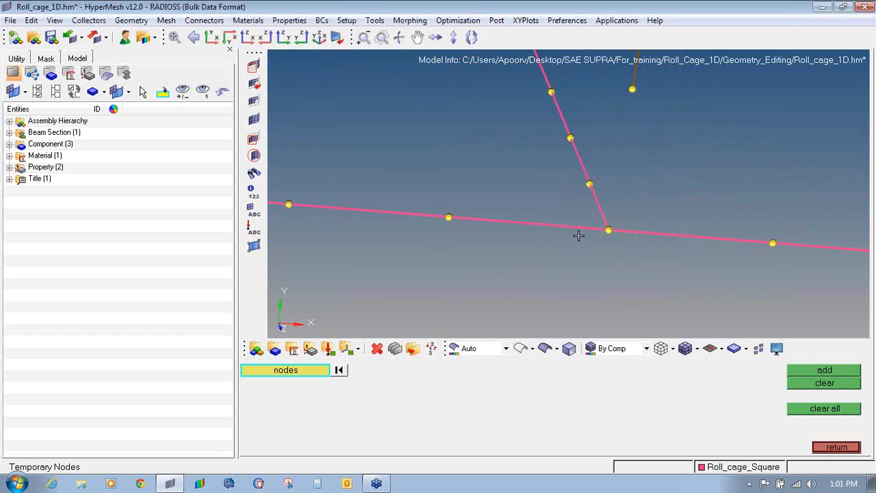
click(9, 144)
click(9, 189)
click(9, 224)
click(9, 213)
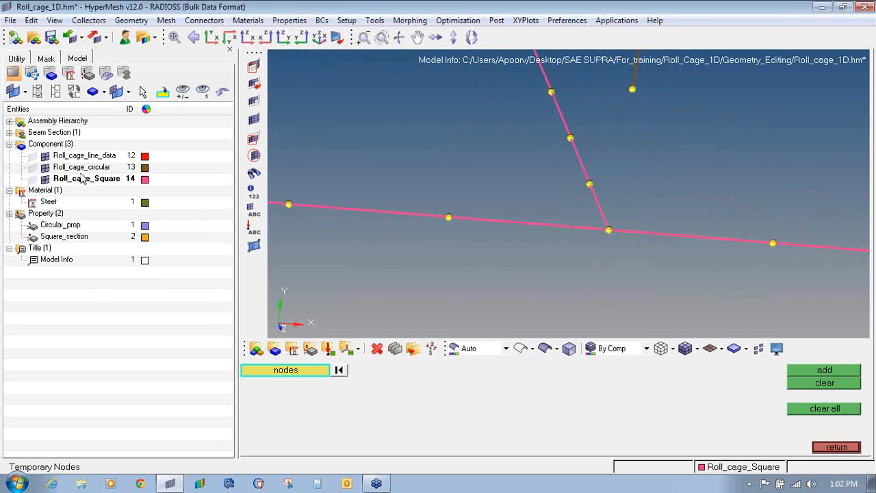
right_click(82, 170)
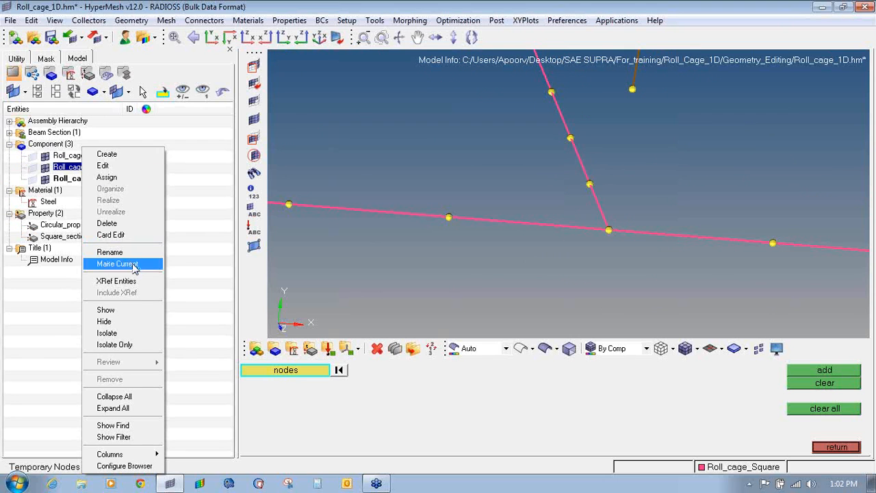
click(117, 264)
- Set the property for new bars to Circular_prop
ctrl+right_drag(653, 262, 637, 272)
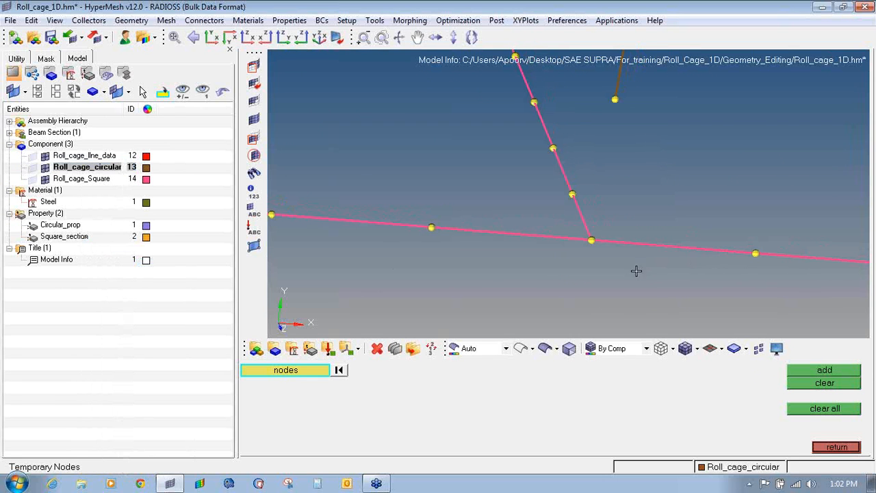
click(820, 444)
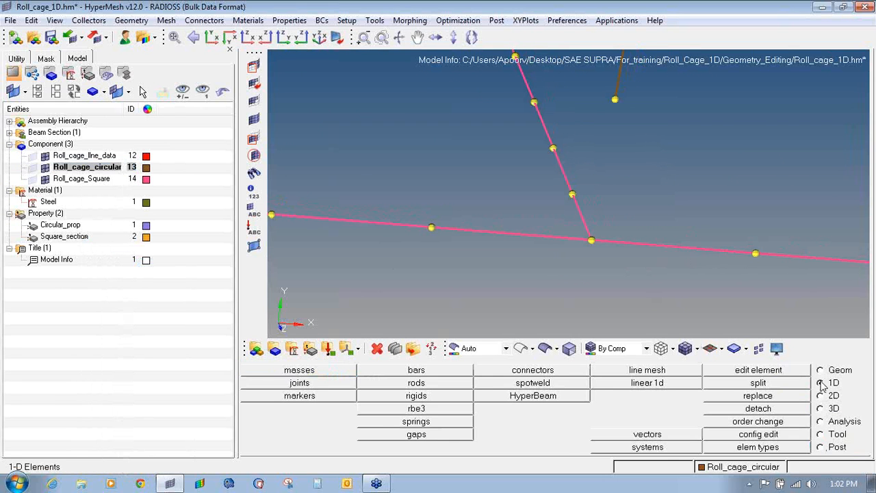
click(463, 374)
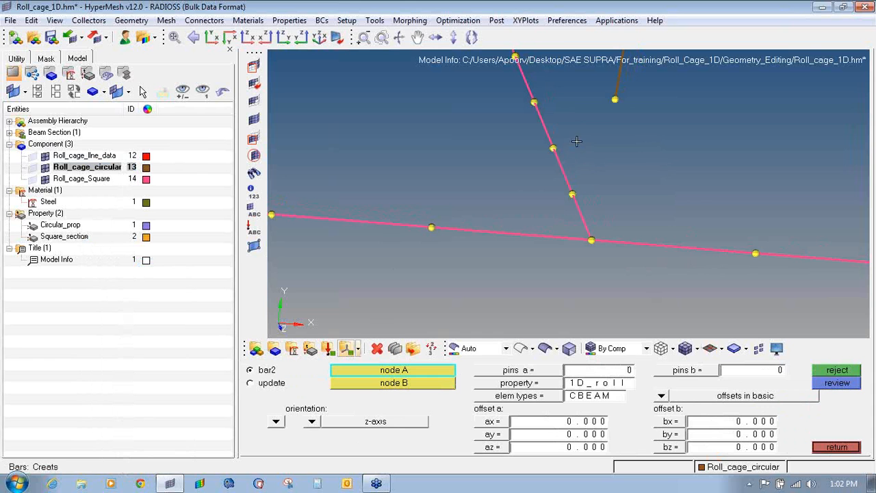
click(538, 386)
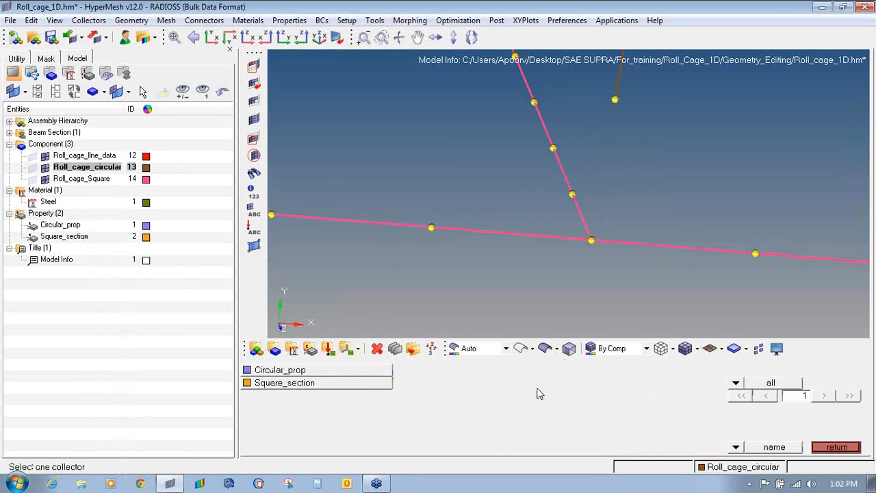
click(349, 370)
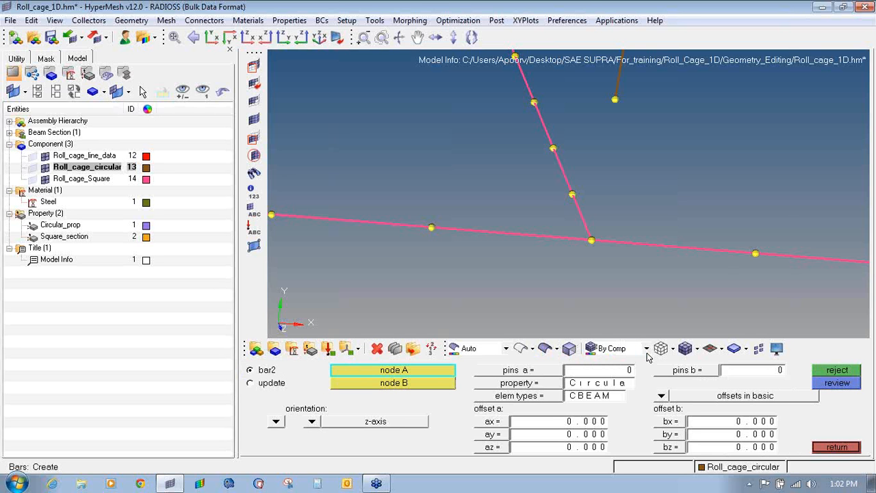
- Preview the beams as 3D tubes, then return them to line display
click(722, 351)
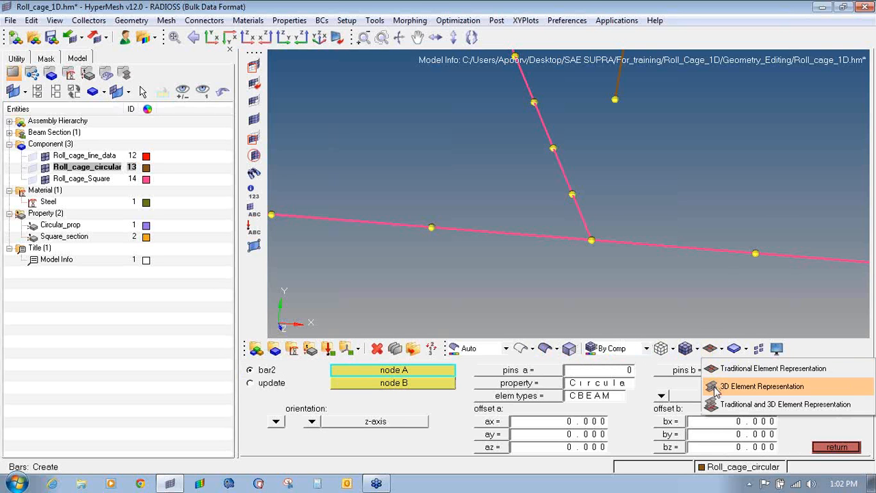
click(714, 387)
scroll(573, 182, down, 3)
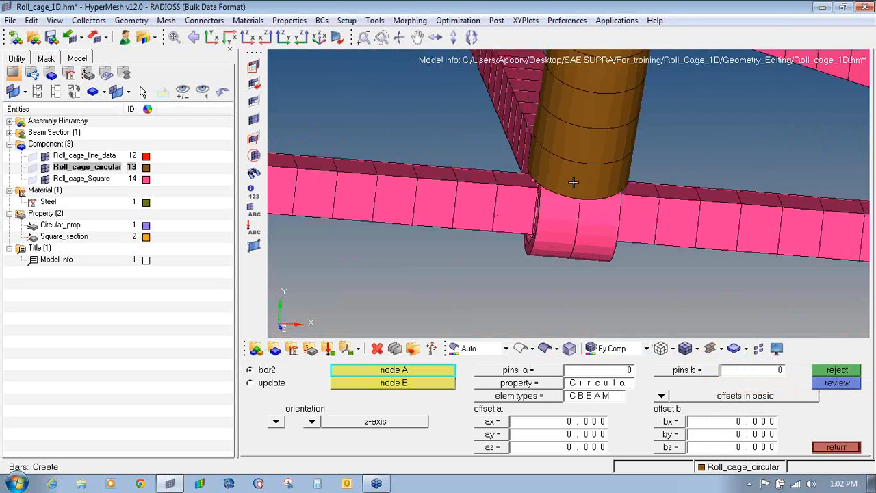
scroll(578, 223, up, 2)
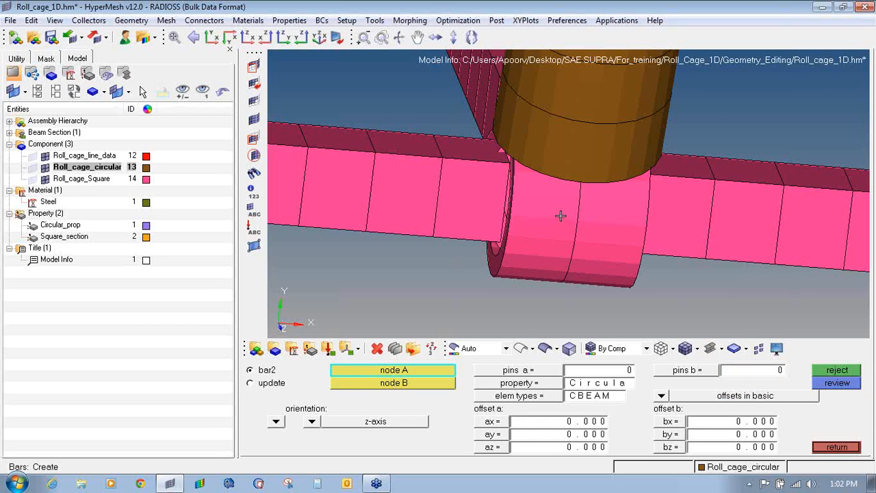
click(715, 349)
click(724, 369)
- Delete the beams beside the junction node along with the short beam
key(F2)
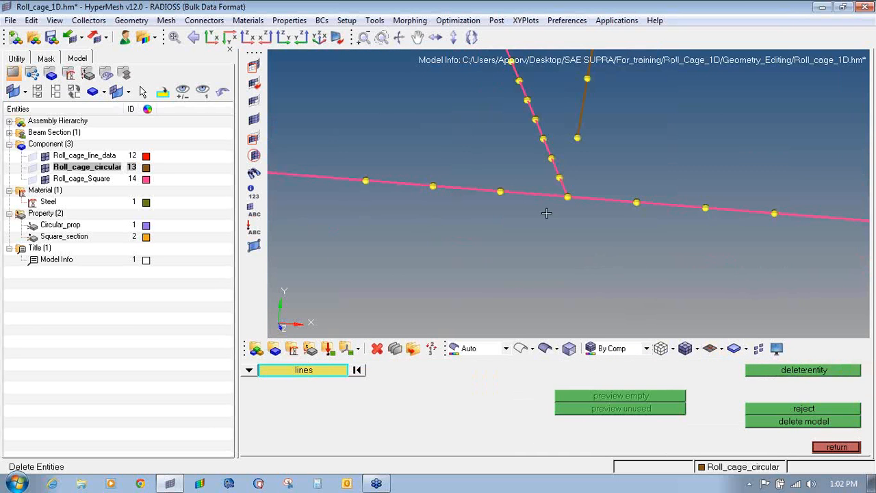
click(541, 194)
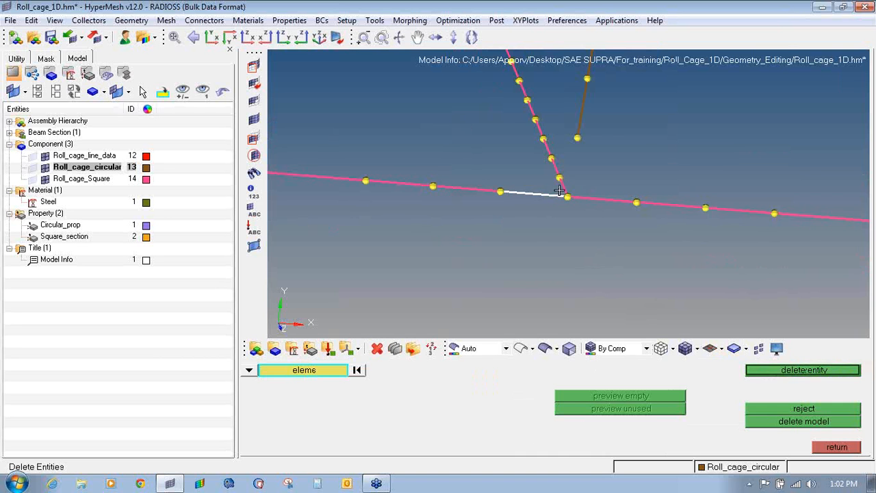
click(582, 198)
scroll(576, 193, up, 3)
click(547, 180)
middle_click(545, 199)
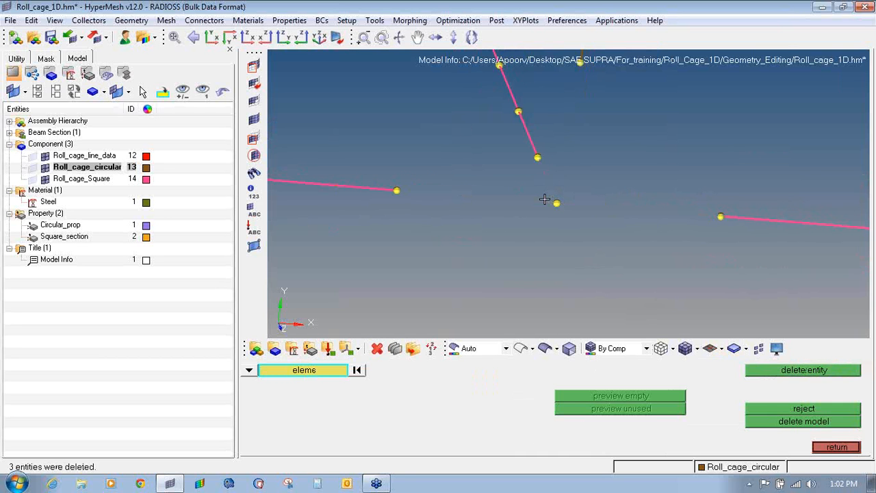
key(Escape)
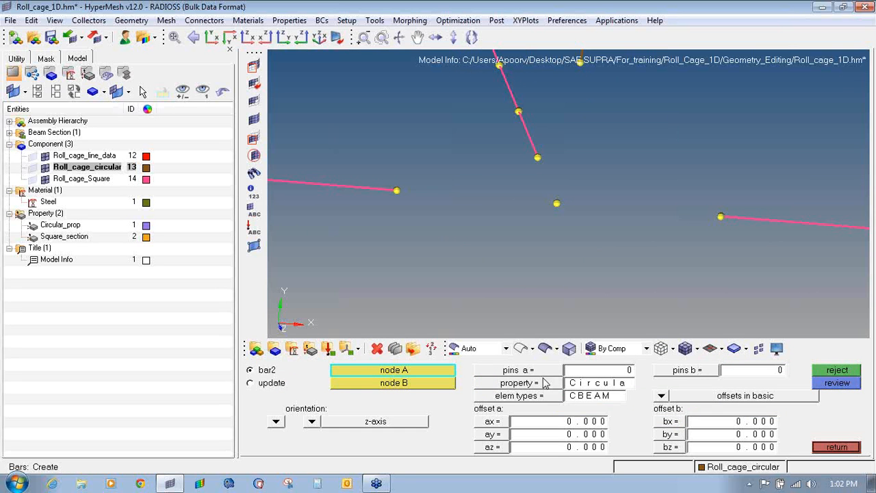
- Create a bar from the upper brown node to the lower junction node and preview it as a tube
ctrl+right_drag(585, 111, 584, 139)
click(582, 95)
click(563, 230)
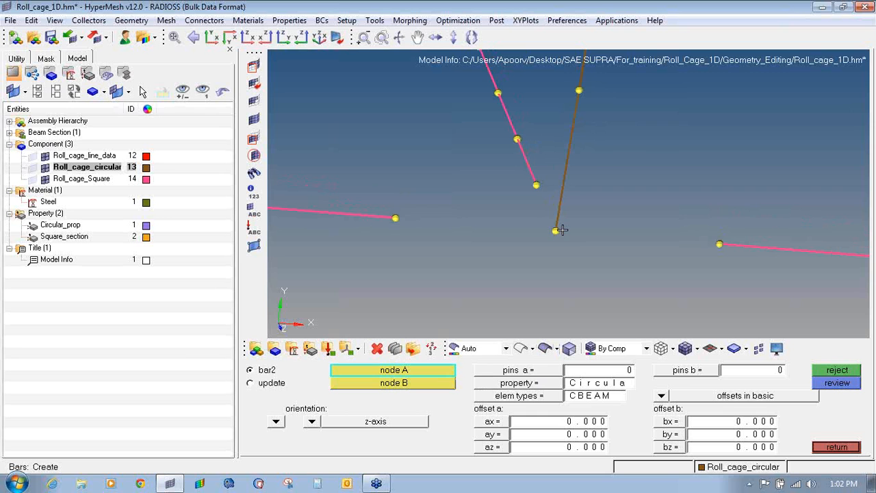
click(721, 349)
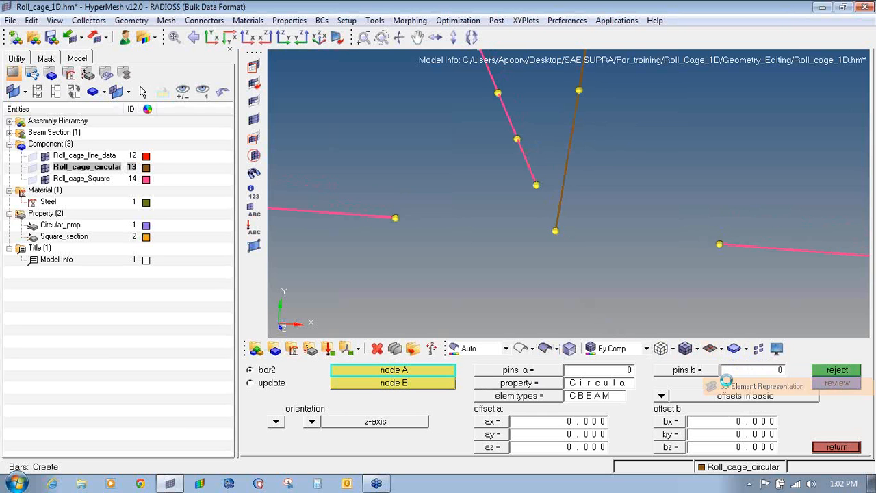
click(728, 385)
click(722, 349)
click(730, 369)
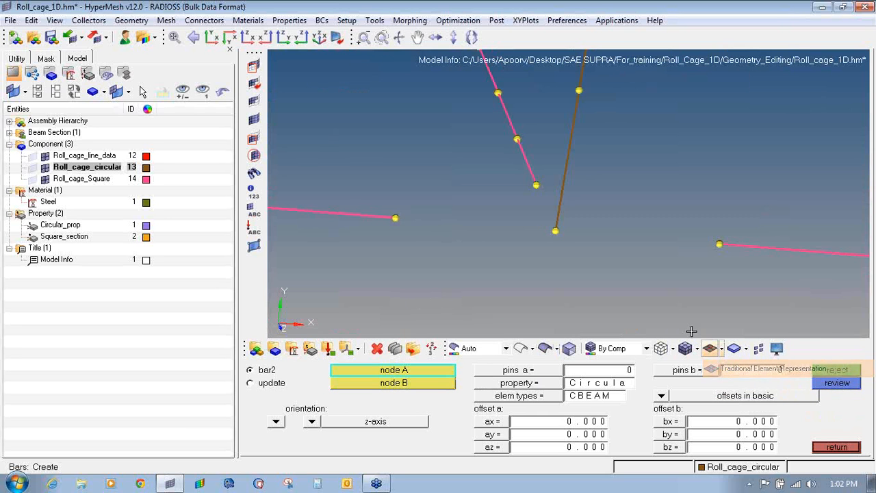
- Make Roll_cage_Square current with Square_section property and y-axis bar orientation
right_click(95, 179)
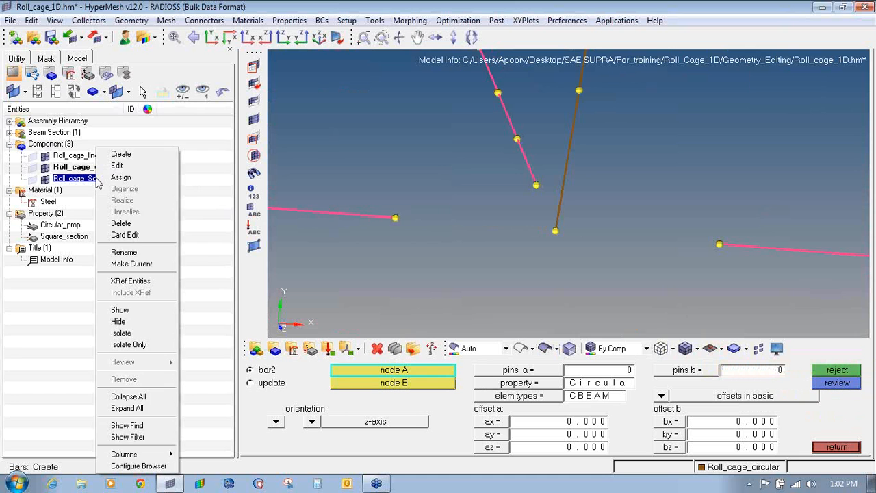
click(131, 264)
click(519, 384)
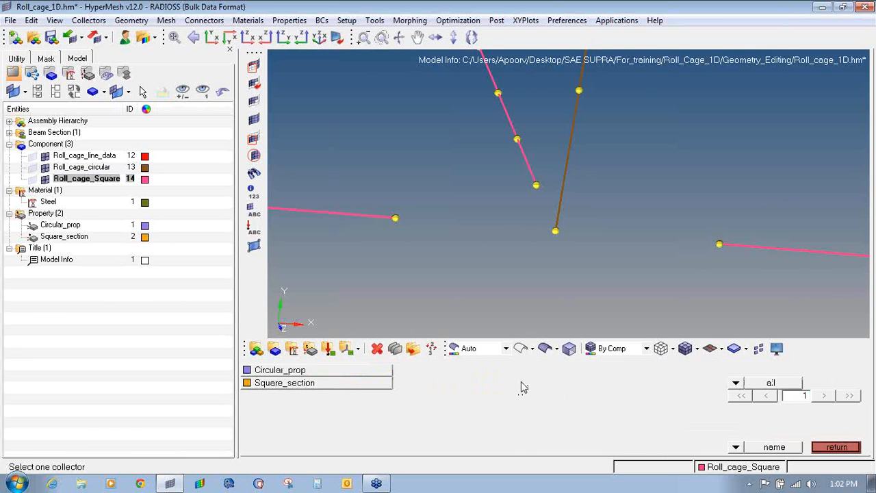
click(346, 387)
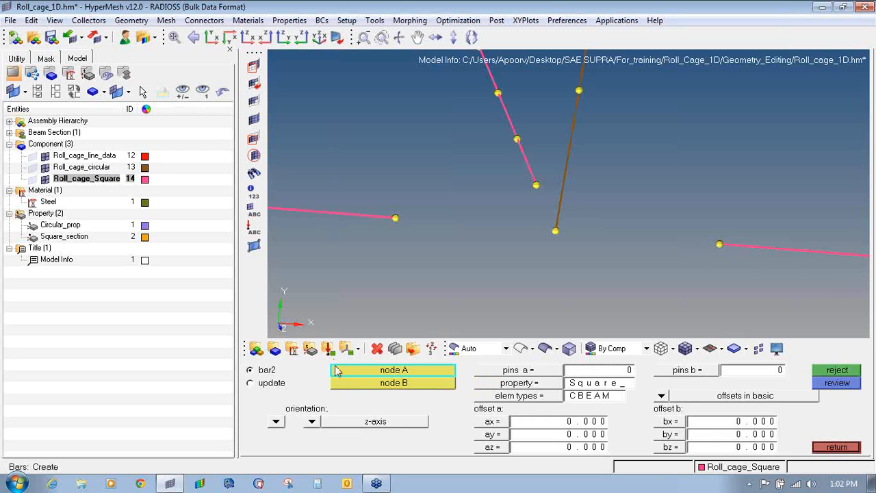
click(312, 422)
click(340, 393)
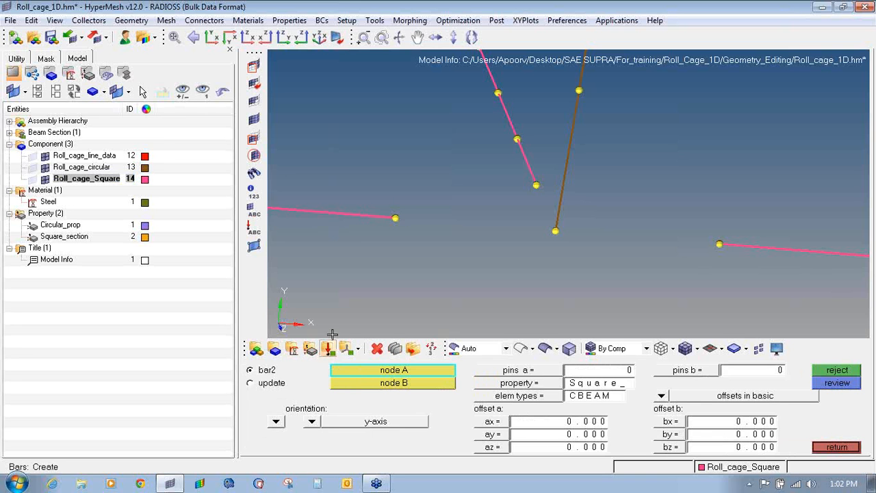
- Create Square_section bars linking the rail nodes and the pink line end to the junction node
click(396, 217)
click(555, 232)
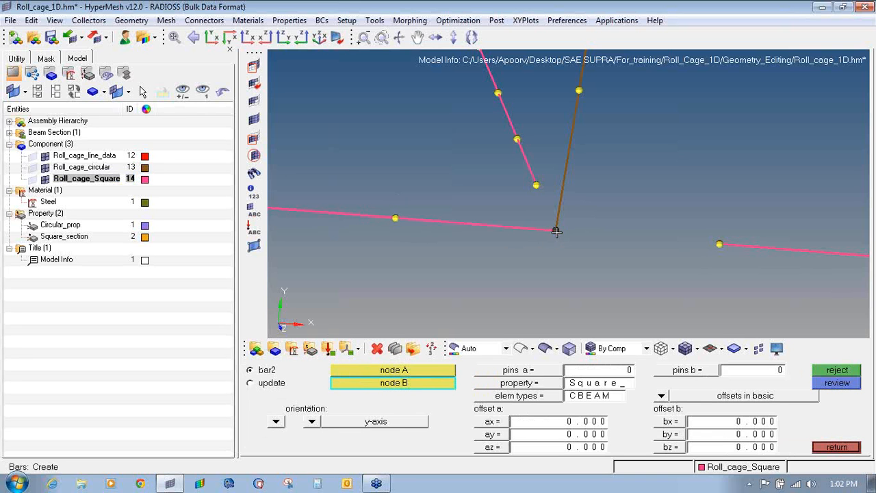
click(720, 239)
click(533, 184)
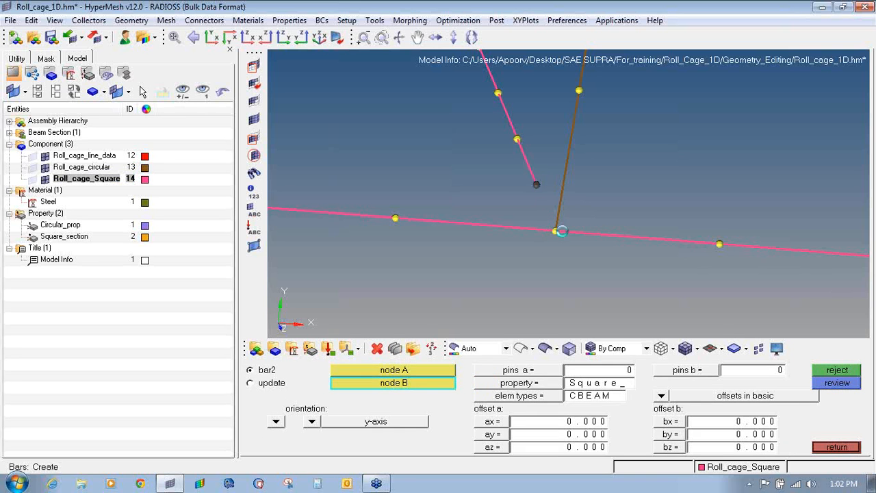
click(556, 231)
scroll(527, 223, down, 2)
- Mark and then clear temporary nodes at the rail junction, bringing it into view
key(shift+F2)
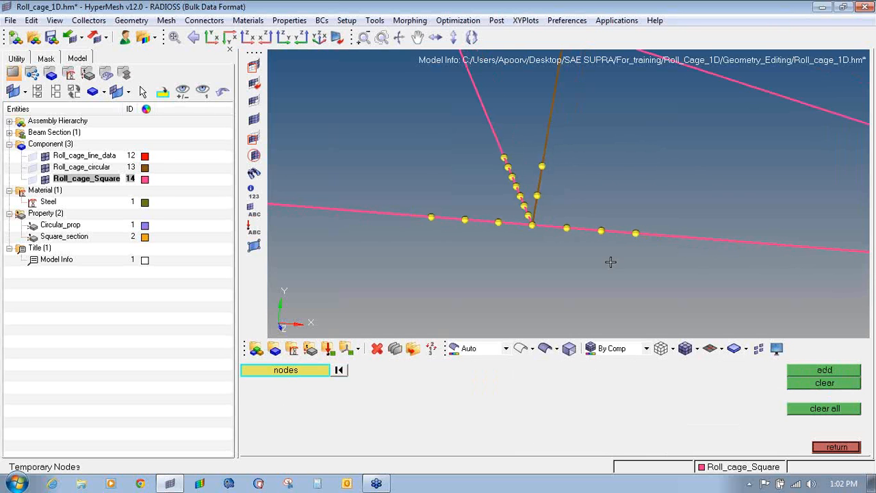
shift+drag(658, 273, 419, 147)
click(824, 386)
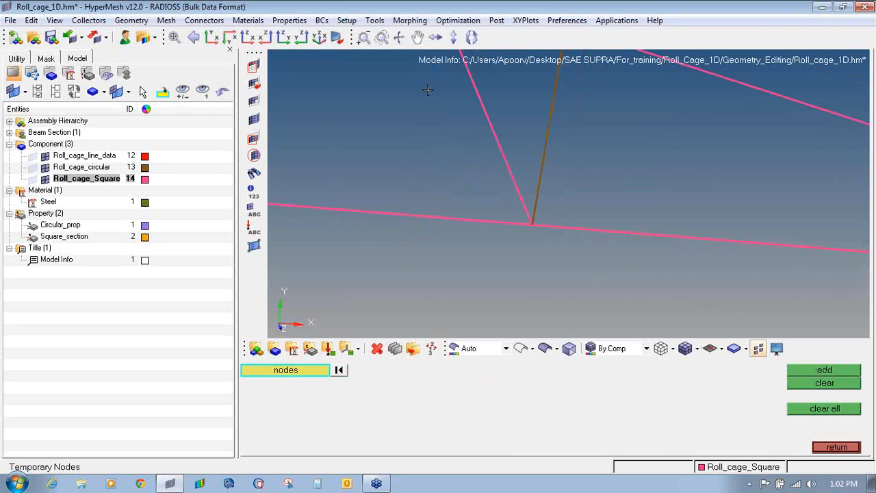
ctrl+right_drag(429, 89, 541, 231)
scroll(541, 228, down, 3)
ctrl+right_drag(496, 135, 518, 253)
scroll(518, 252, up, 5)
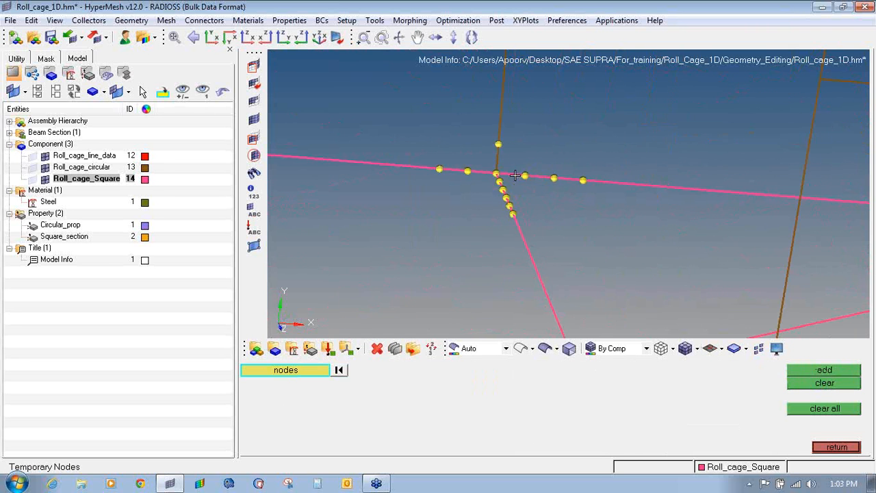
- Delete the four junction elements: left, lower and right rail segments and the upright bar
key(F2)
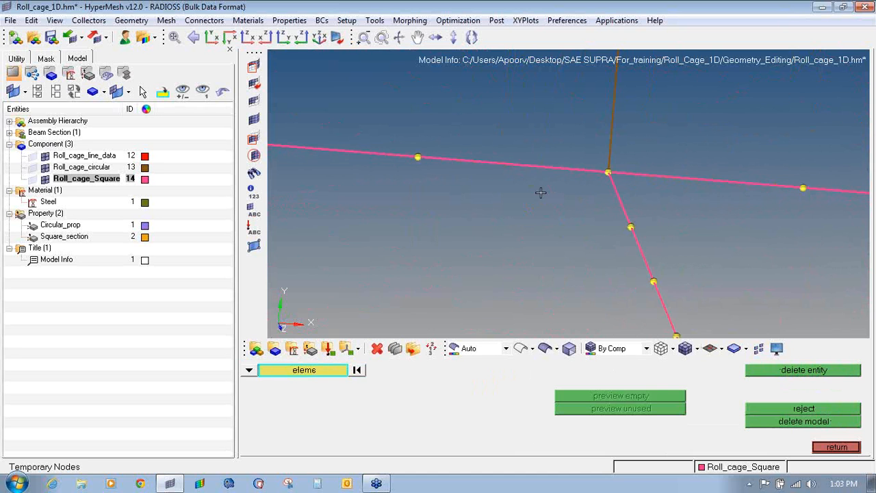
click(551, 170)
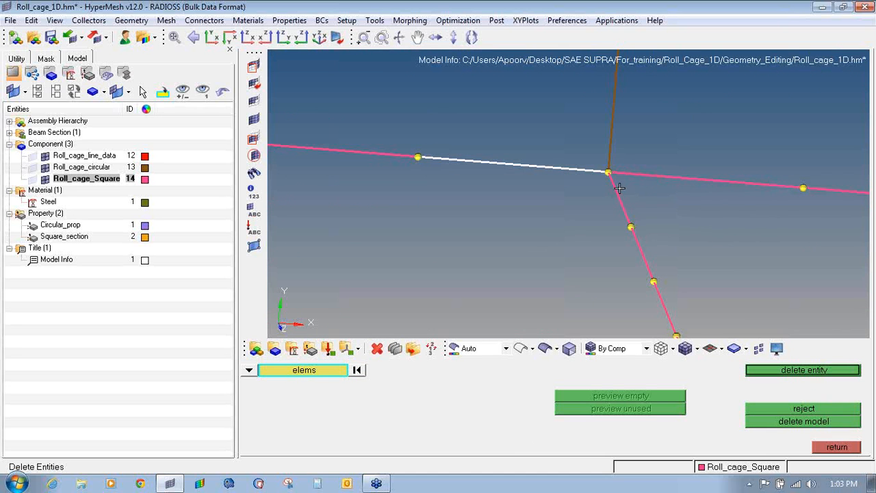
click(619, 188)
click(635, 180)
click(615, 145)
middle_click(615, 144)
ctrl+scroll(615, 144, down, 4)
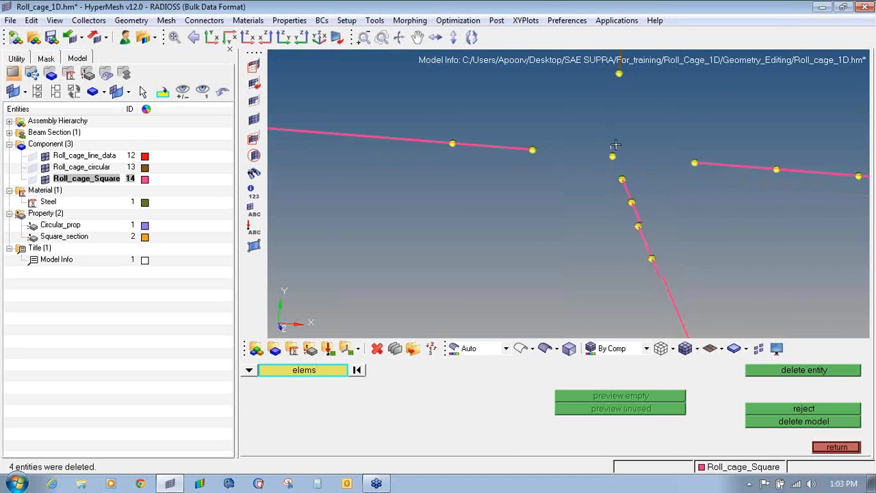
ctrl+right_drag(614, 147, 533, 196)
- Create Square_section bars joining the lower, right and left rail nodes to the junction node
key(Escape)
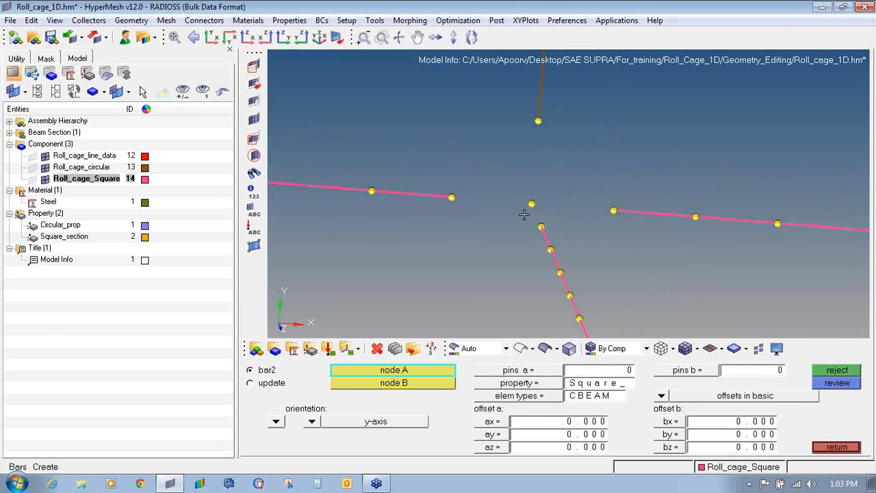
click(517, 385)
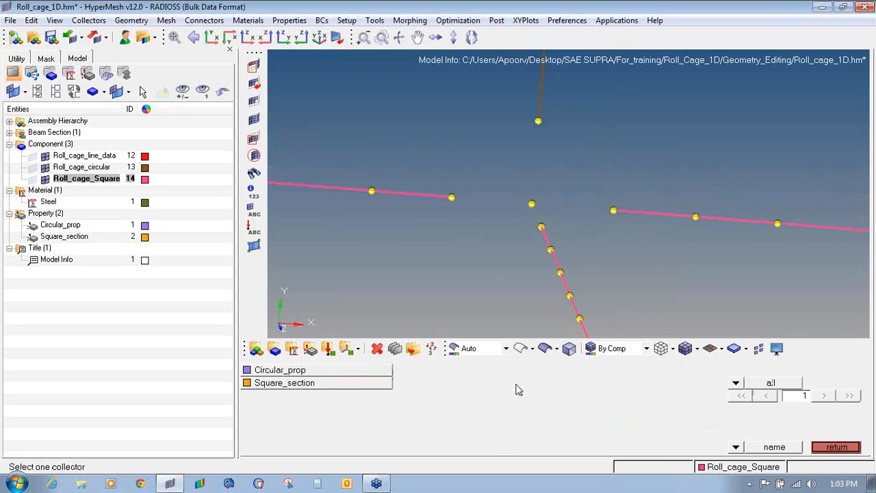
click(316, 388)
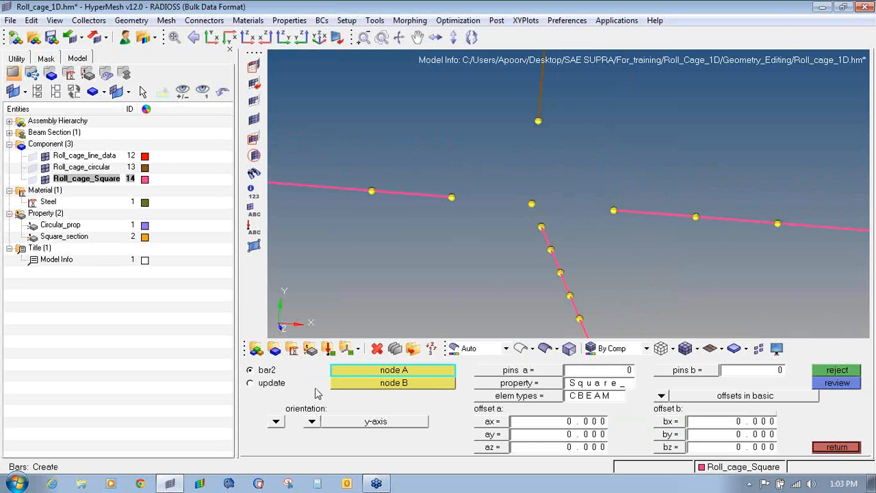
click(541, 228)
click(532, 204)
click(613, 211)
click(531, 203)
click(530, 204)
click(452, 198)
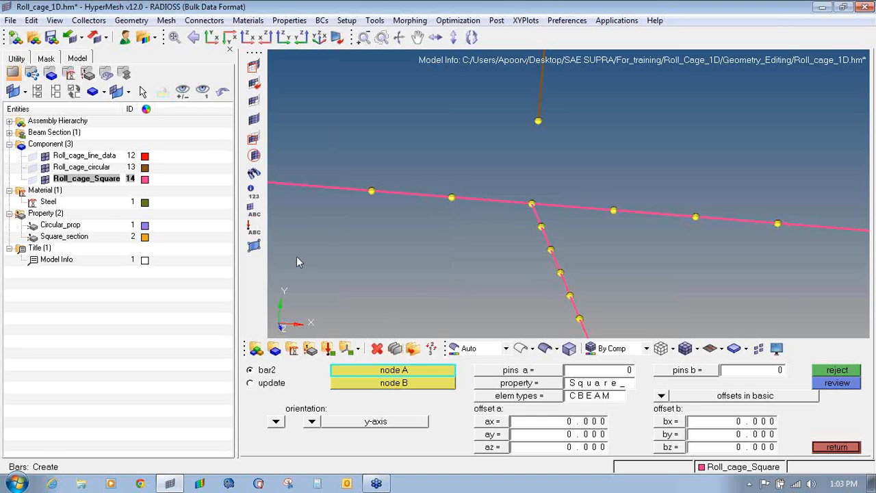
- Make Roll_cage_circular current and add a Circular_prop bar from the brown upright's top to the junction node
click(543, 384)
click(349, 369)
right_click(96, 168)
click(144, 264)
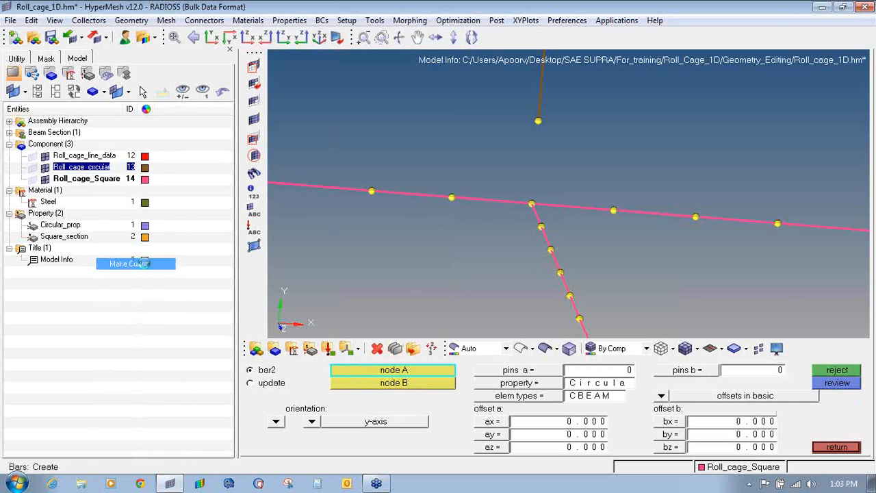
click(539, 120)
click(528, 198)
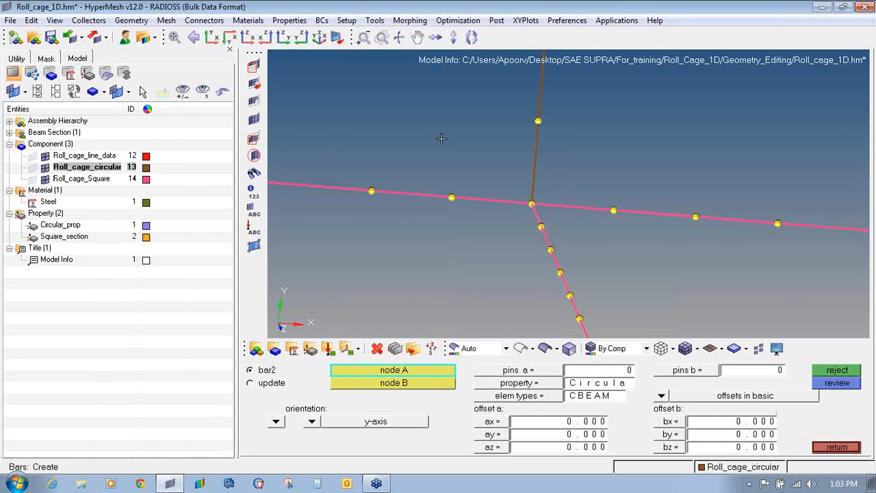
scroll(565, 198, down, 10)
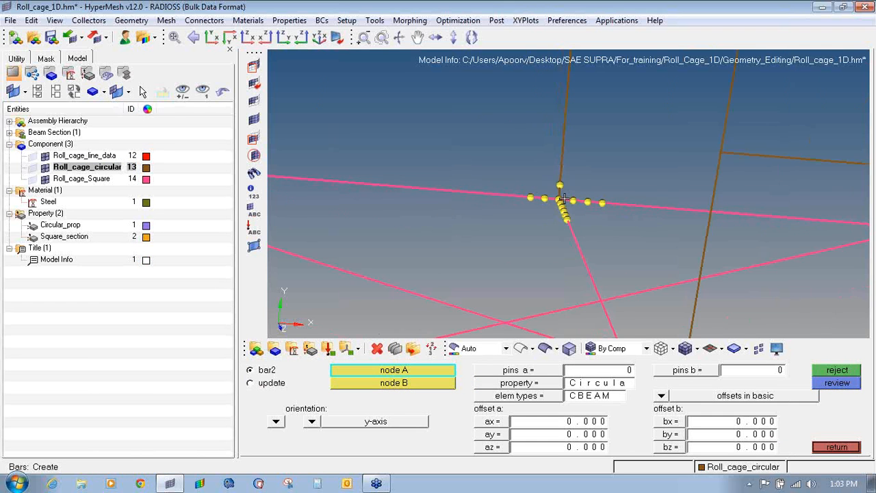
ctrl+right_drag(389, 250, 666, 247)
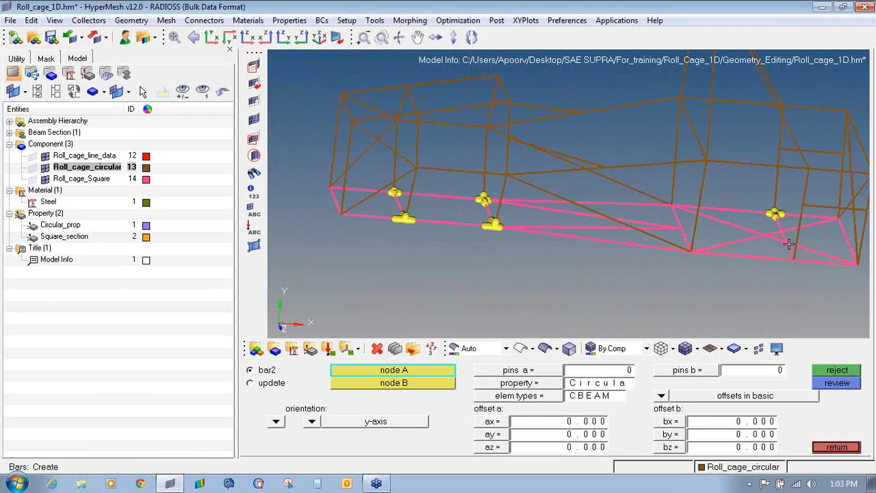
- Mark a front junction node as temporary and delete the five bars meeting there
key(shift+F2)
click(775, 213)
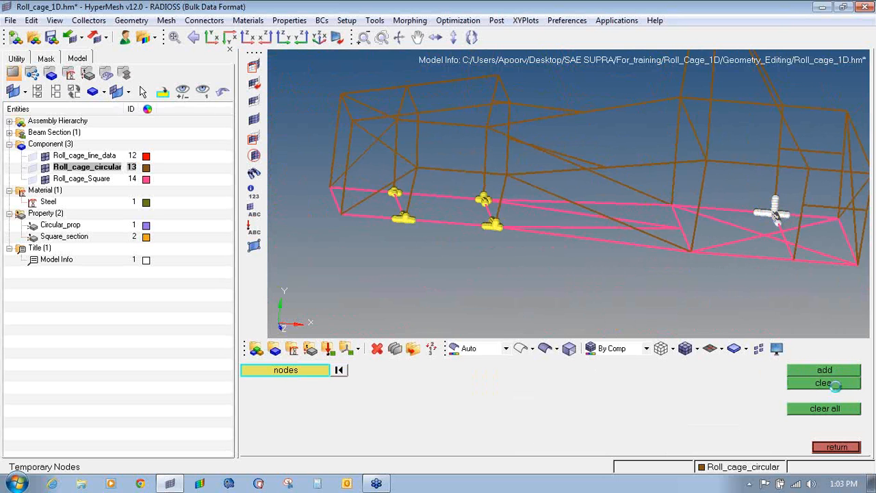
scroll(558, 236, up, 10)
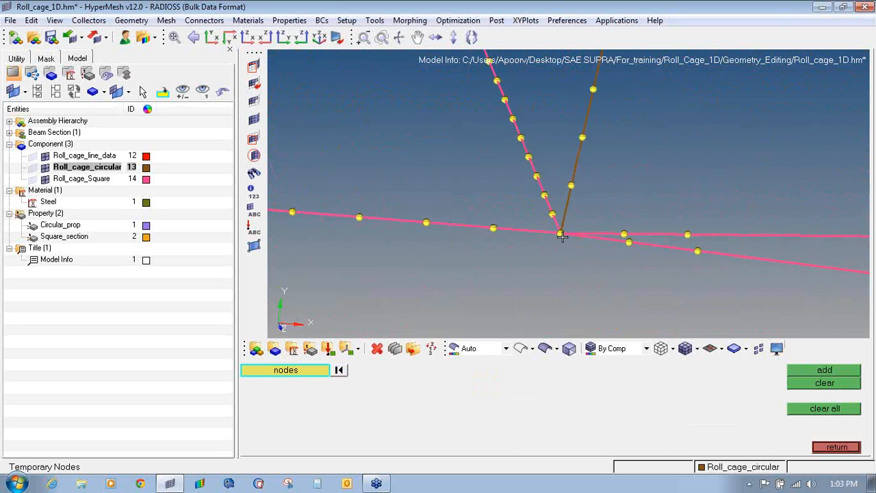
key(F2)
click(544, 226)
click(550, 208)
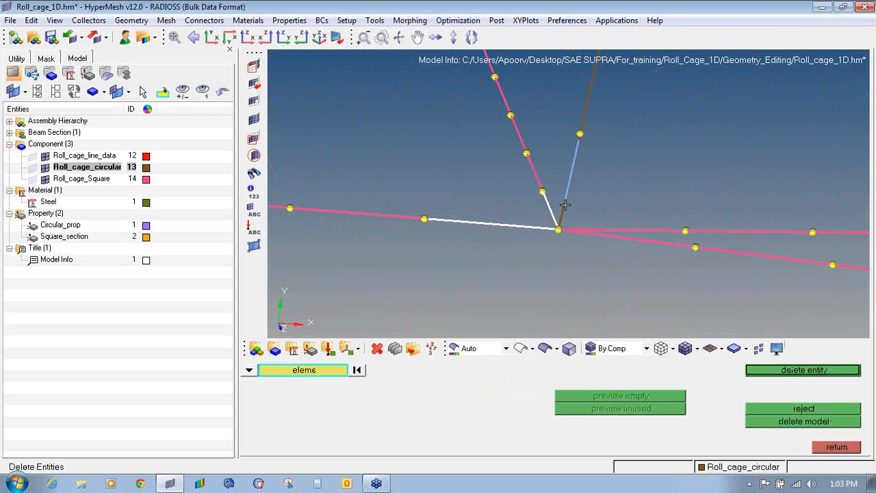
click(564, 205)
click(581, 230)
click(596, 236)
middle_click(546, 250)
ctrl+right_drag(555, 241, 515, 260)
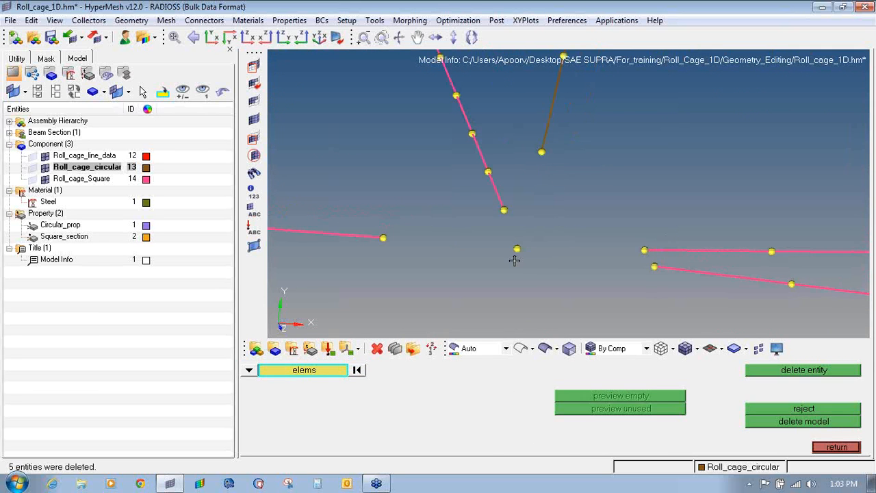
key(Escape)
- At the upper junction, delete the two side bars and the upright bar above it
ctrl+scroll(514, 261, down, 1)
ctrl+scroll(514, 261, up, 3)
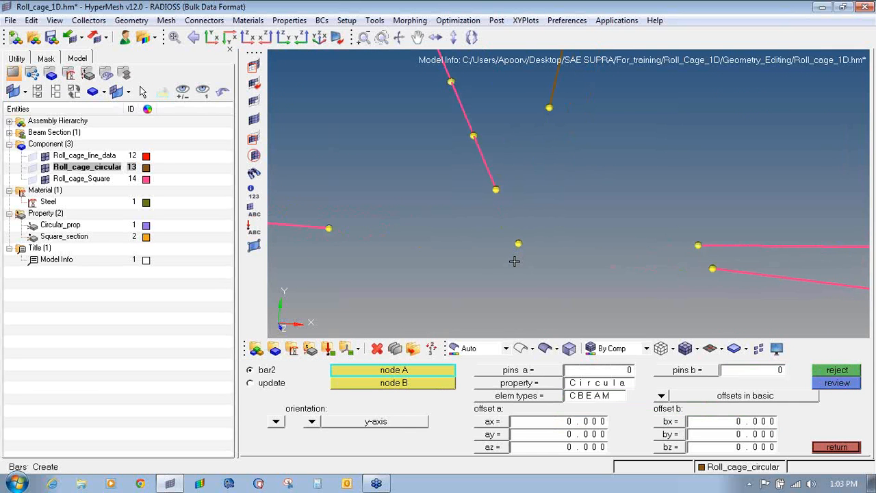
ctrl+scroll(514, 262, down, 2)
ctrl+scroll(406, 141, down, 4)
ctrl+right_drag(407, 141, 468, 248)
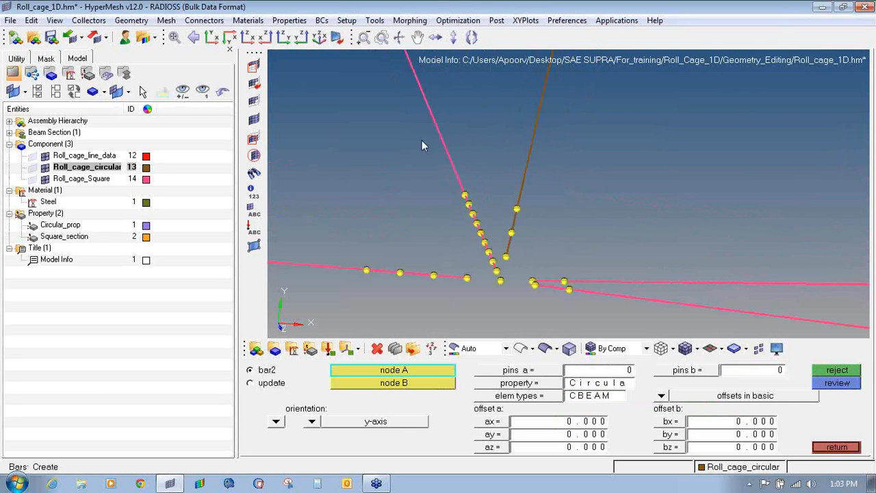
ctrl+scroll(406, 115, down, 3)
ctrl+right_drag(405, 114, 467, 235)
ctrl+scroll(419, 133, up, 6)
key(F2)
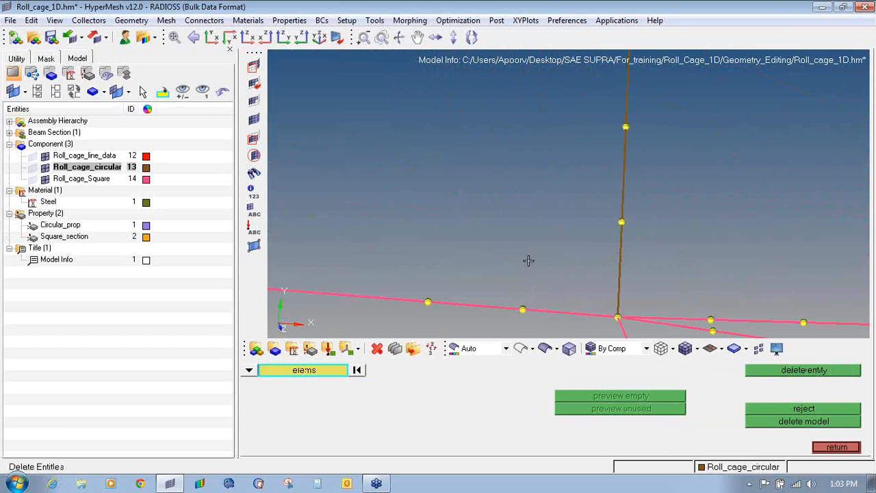
ctrl+right_drag(619, 315, 507, 181)
click(478, 180)
click(535, 186)
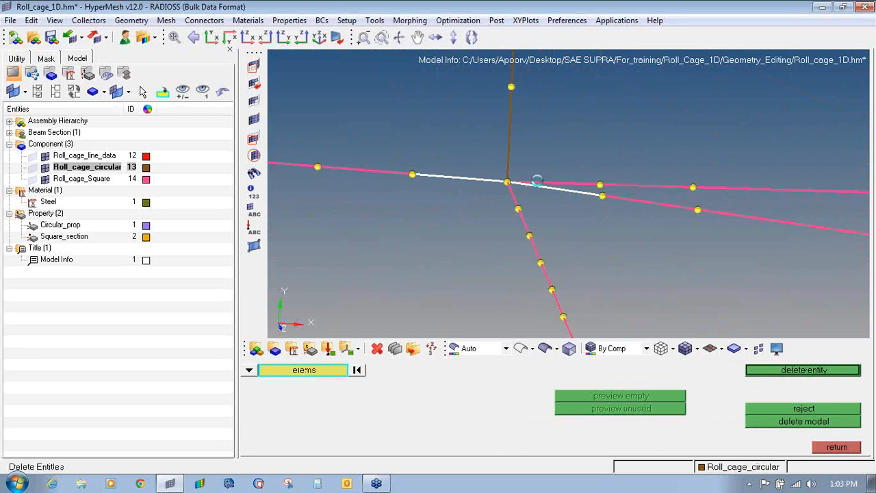
click(509, 171)
middle_click(506, 194)
- Delete the horizontal, upright and angled bars at the next junction
ctrl+scroll(507, 194, down, 3)
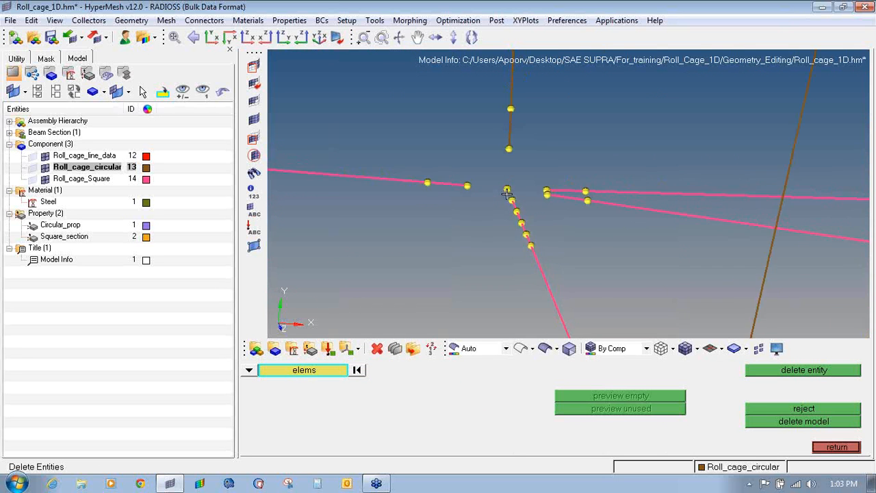
ctrl+drag(507, 194, 569, 210)
click(617, 220)
click(665, 212)
click(657, 214)
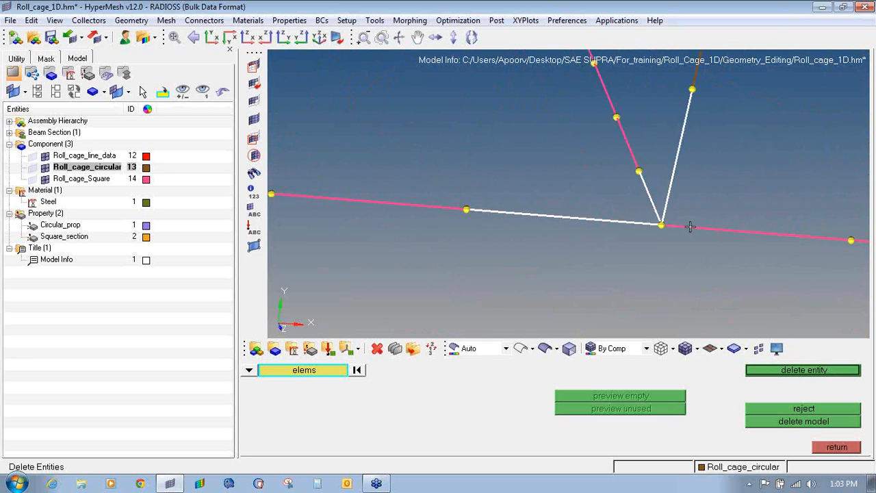
middle_click(688, 227)
- Delete the left, right and downward elements at another junction, leaving its end nodes disconnected
ctrl+drag(689, 226, 572, 123)
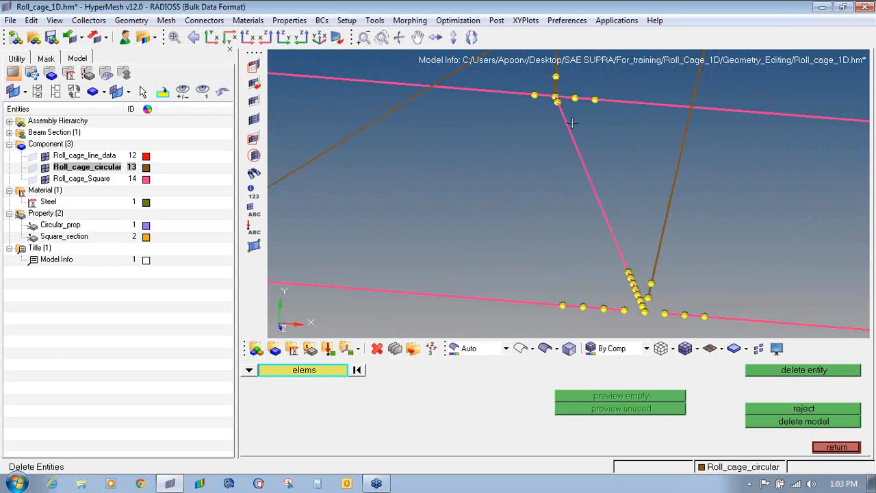
scroll(558, 100, up, 8)
click(554, 112)
click(582, 117)
click(567, 130)
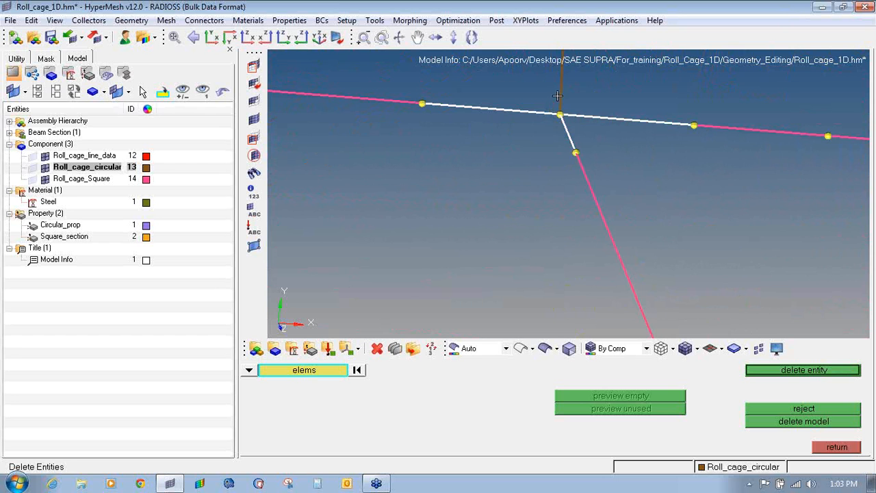
middle_click(562, 119)
ctrl+drag(561, 115, 485, 170)
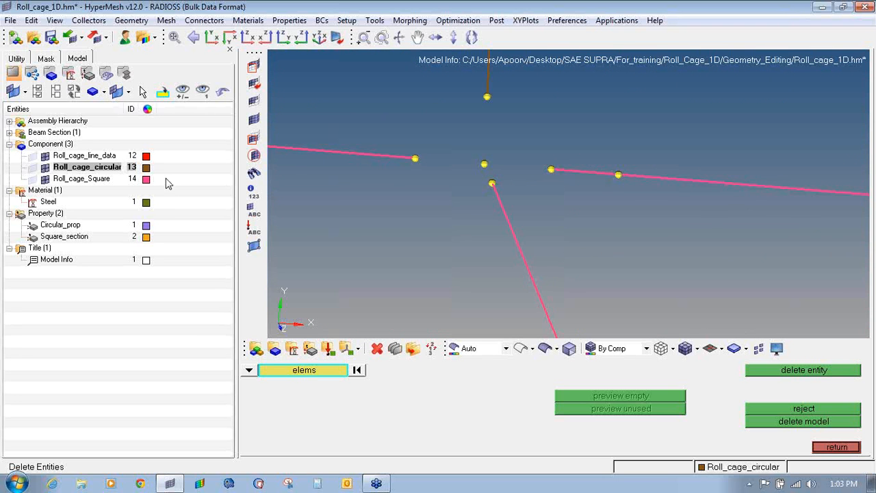
ctrl+right_drag(416, 185, 595, 359)
ctrl+right_drag(667, 239, 562, 129)
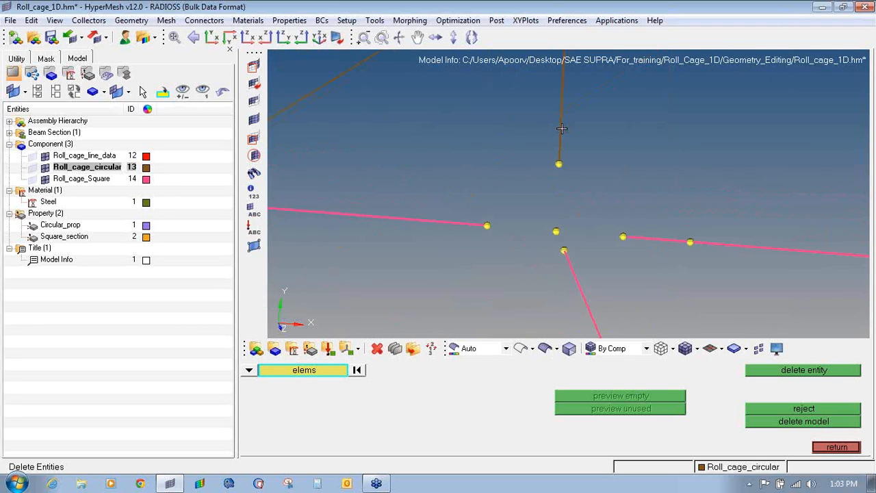
- Switch new bars to Circular_prop and join the upper node to the centre junction node
key(Escape)
click(499, 382)
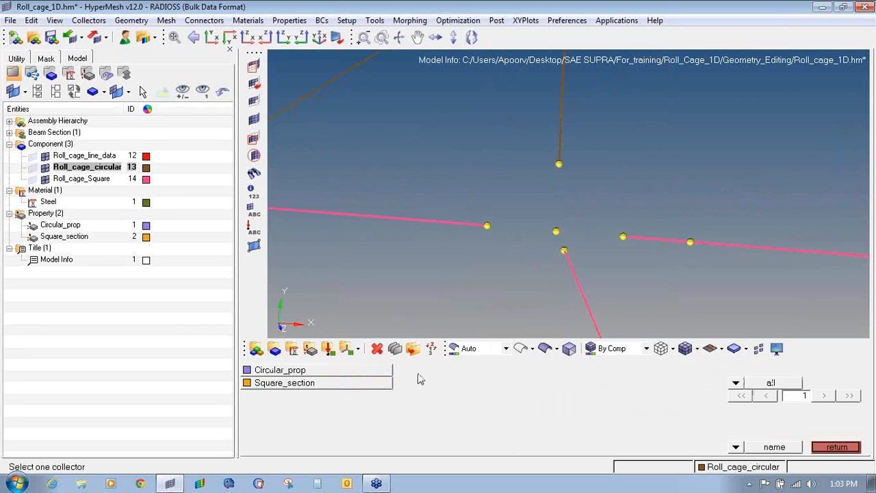
click(308, 372)
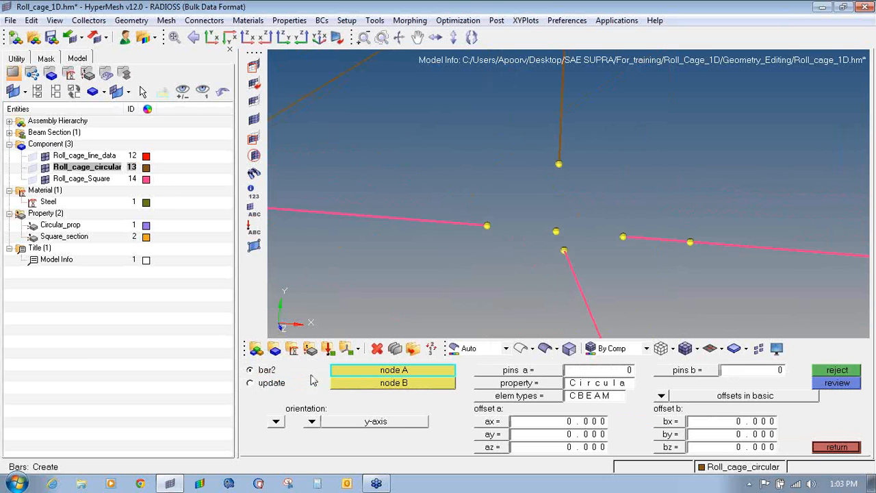
click(560, 165)
click(556, 231)
ctrl+scroll(499, 207, down, 5)
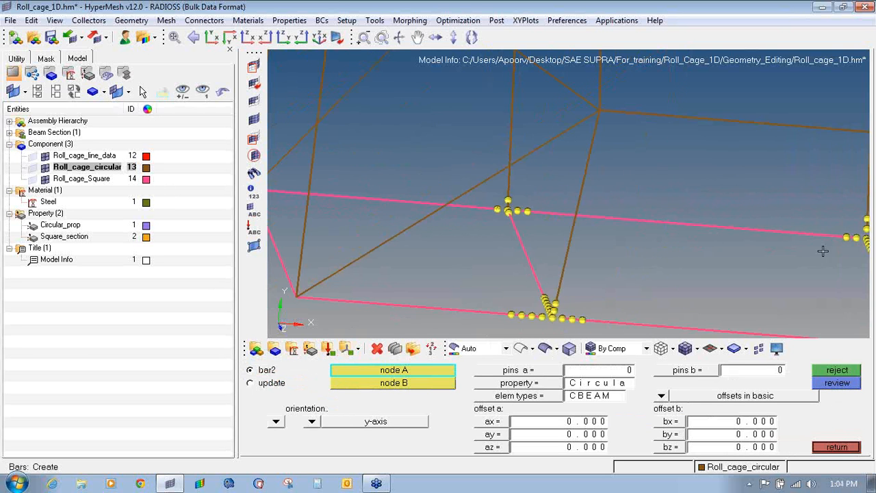
ctrl+right_drag(824, 251, 640, 223)
ctrl+scroll(695, 196, up, 10)
- Create Circular_prop beams from two lower brown-beam nodes to their junction nodes
click(646, 232)
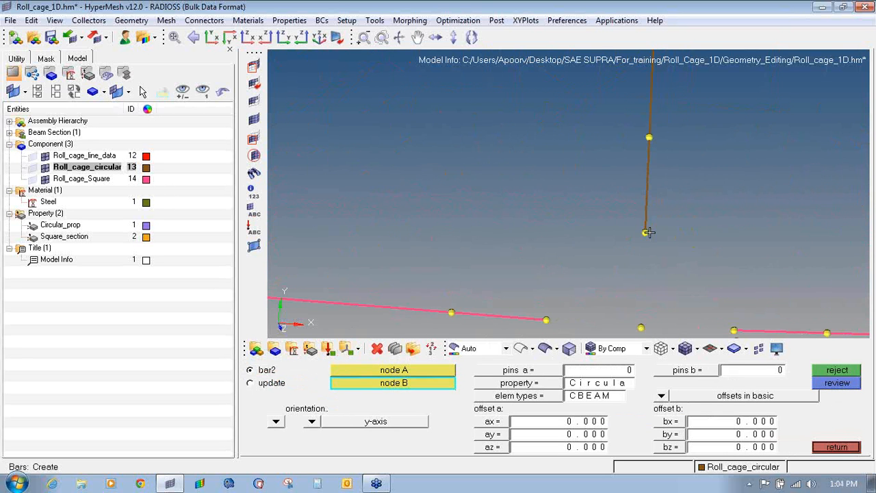
click(641, 327)
ctrl+right_drag(647, 268, 560, 58)
ctrl+right_drag(591, 198, 525, 61)
ctrl+scroll(524, 61, down, 6)
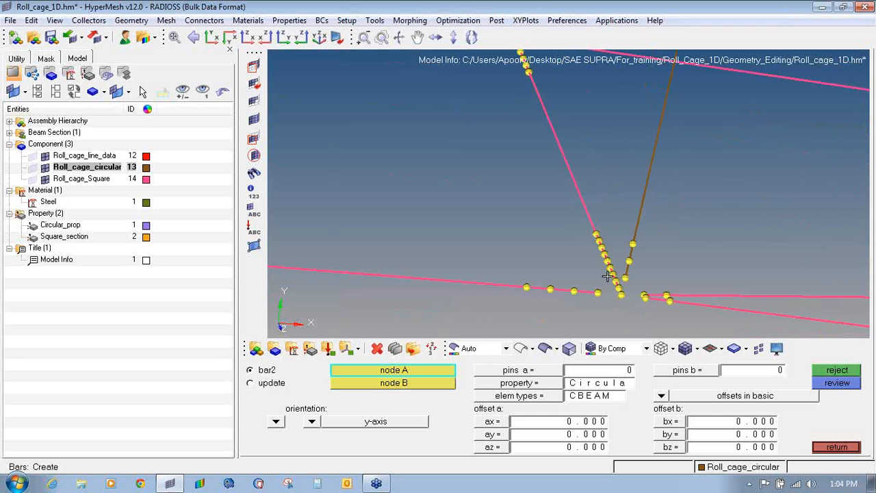
ctrl+scroll(625, 282, up, 3)
click(626, 269)
click(617, 314)
ctrl+scroll(513, 244, down, 4)
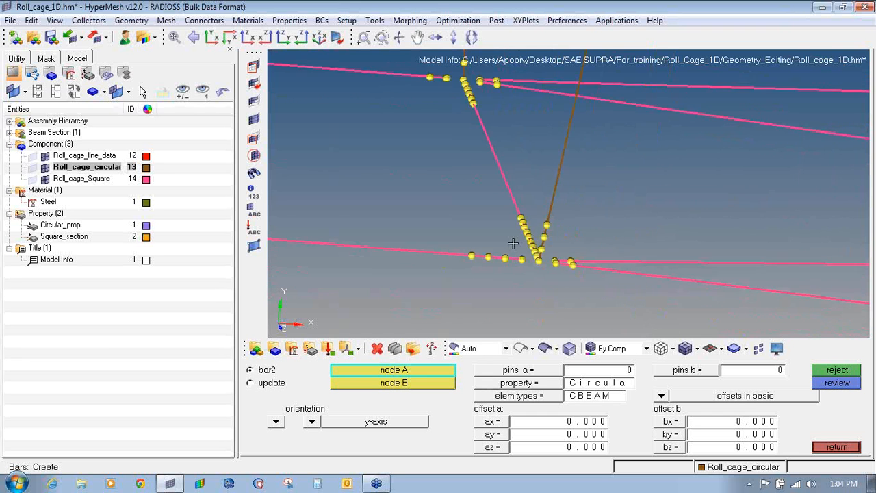
ctrl+scroll(514, 243, down, 5)
ctrl+right_drag(296, 236, 454, 240)
ctrl+scroll(454, 240, up, 1)
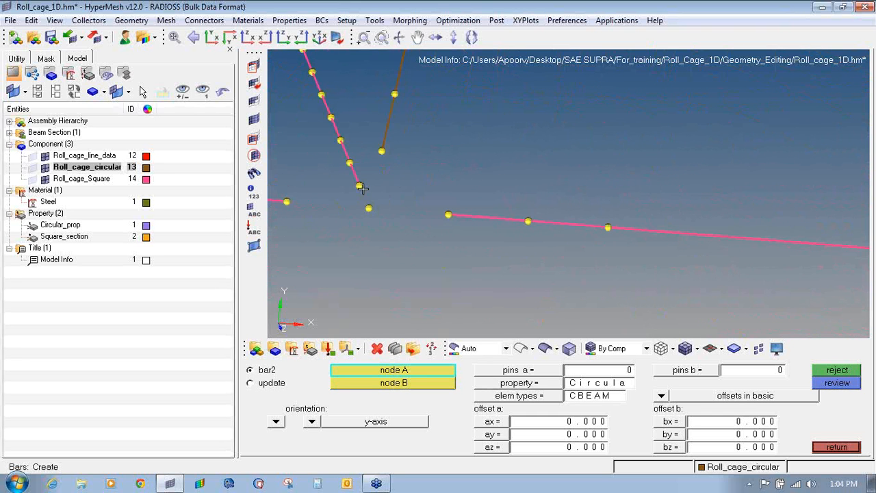
- Connect the left brown member to its junction, then make Roll_cage_Square the current component
click(382, 150)
click(367, 208)
ctrl+scroll(366, 207, down, 6)
ctrl+right_drag(354, 209, 489, 238)
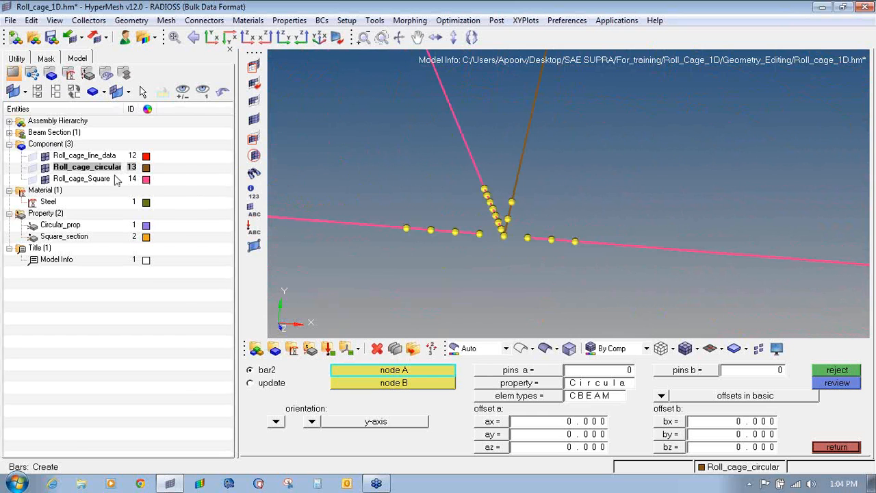
right_click(101, 180)
click(116, 264)
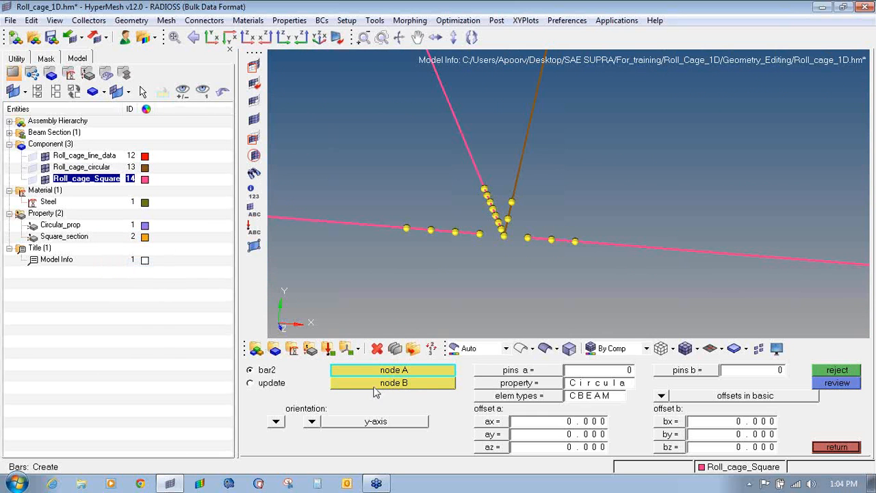
- Set the bar property to Square_section and chain two pink beams across the first junction's nodes
click(489, 387)
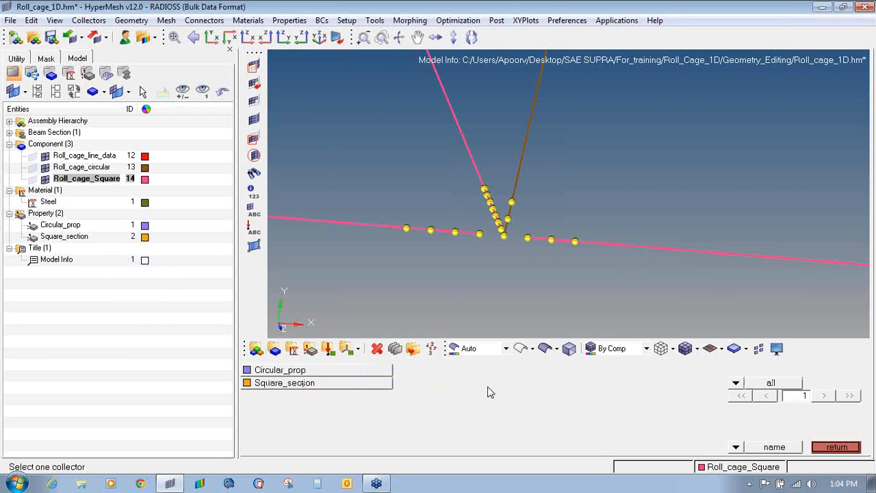
click(372, 385)
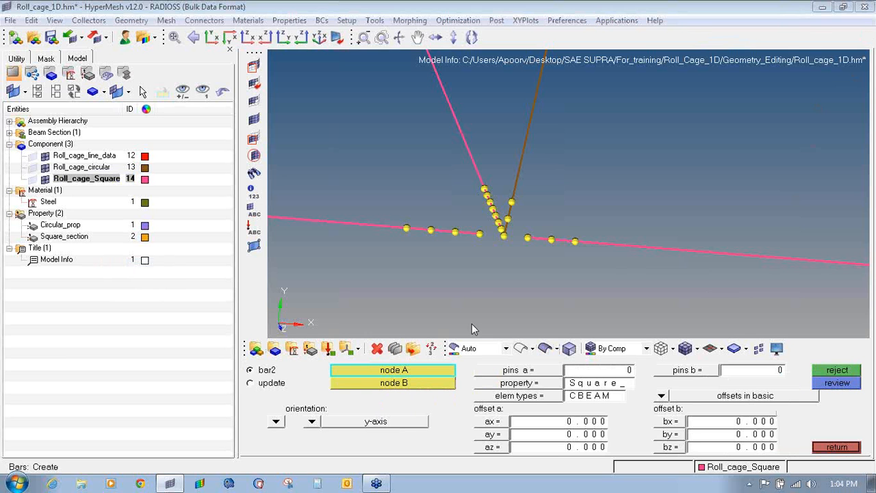
ctrl+scroll(490, 242, up, 2)
ctrl+right_drag(497, 250, 507, 274)
scroll(507, 274, up, 2)
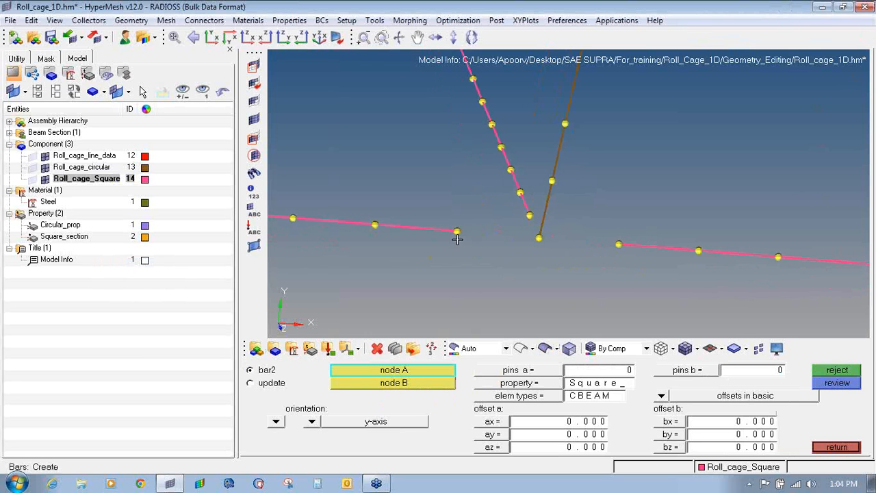
click(457, 231)
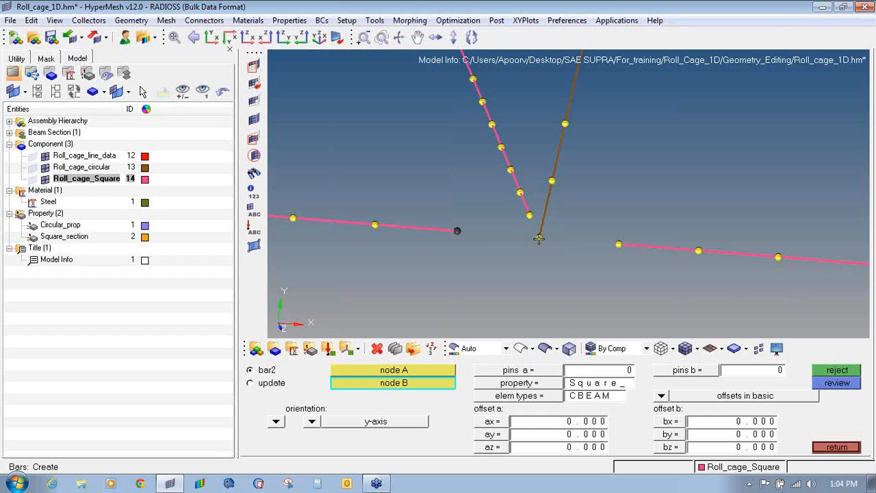
click(539, 238)
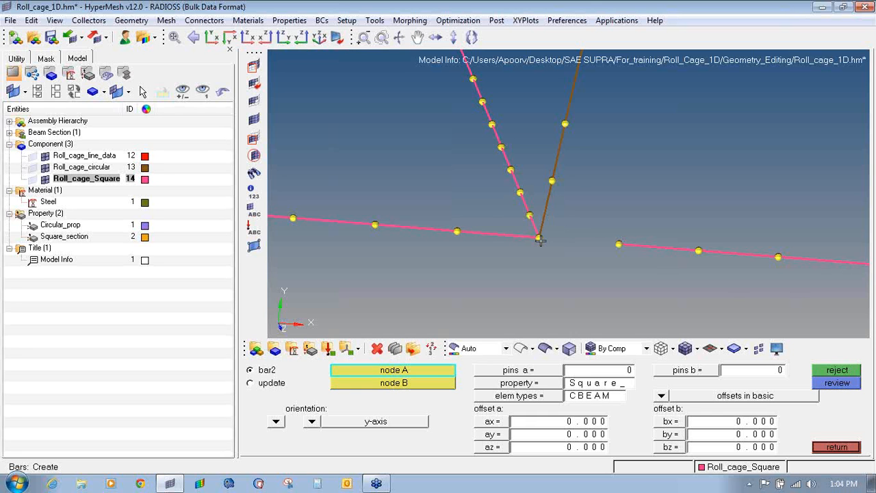
click(539, 238)
click(619, 244)
- At the next joint, connect three member end nodes to the junction node with Square_section bars
ctrl+scroll(614, 266, down, 6)
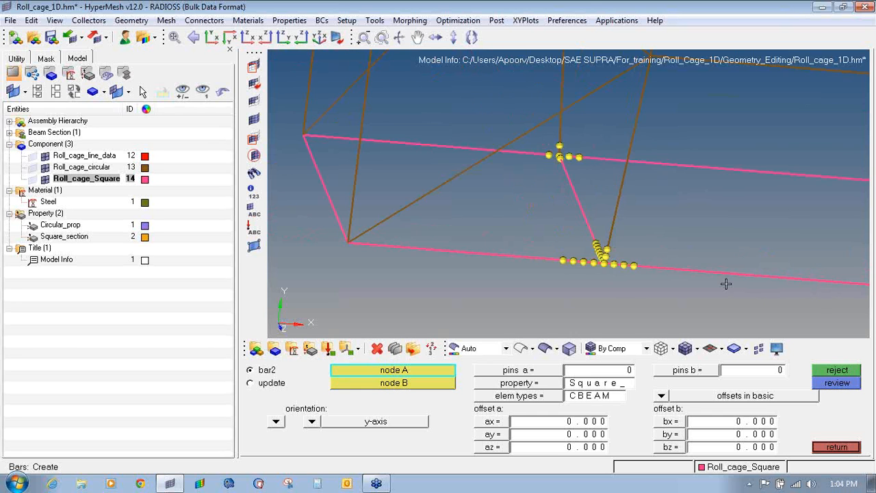
ctrl+right_drag(726, 283, 397, 223)
ctrl+scroll(605, 229, up, 3)
ctrl+scroll(679, 231, up, 3)
ctrl+right_drag(679, 231, 584, 217)
click(516, 207)
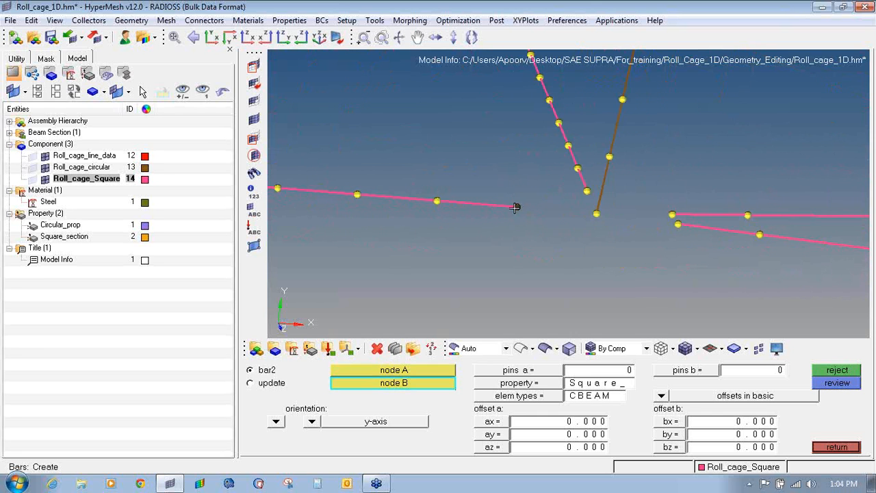
click(595, 214)
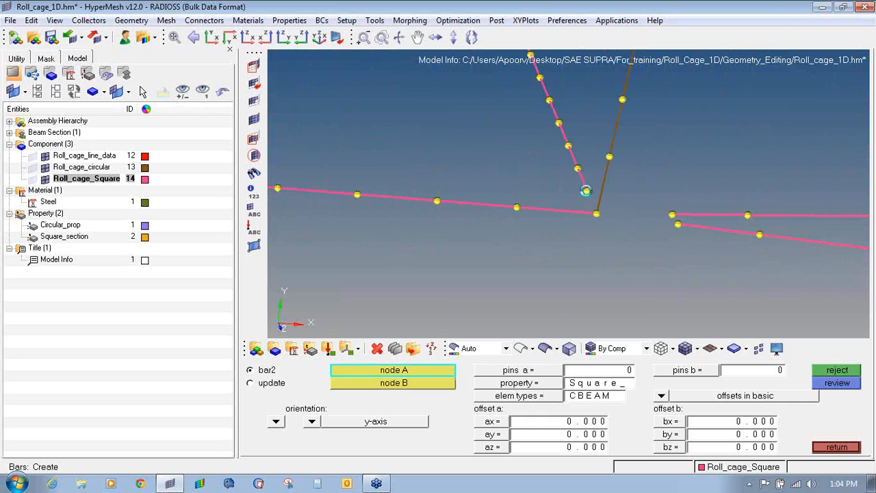
click(672, 214)
click(599, 213)
click(677, 225)
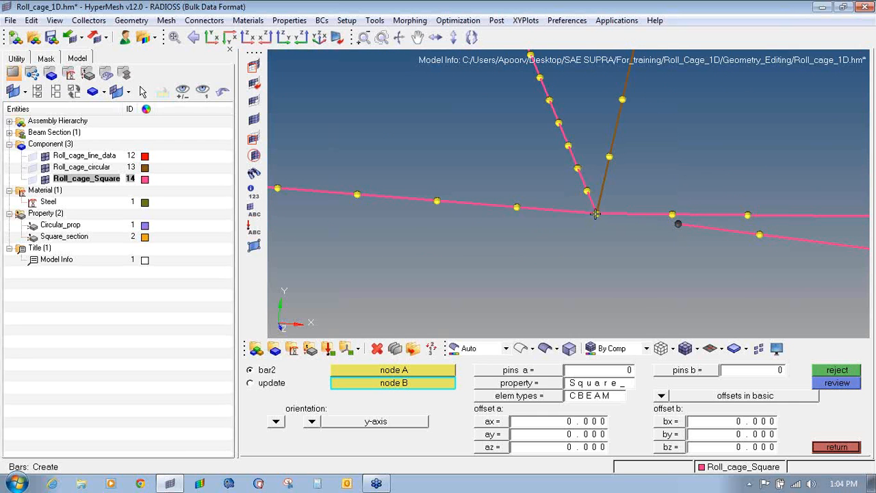
click(597, 214)
- Join four member end nodes to a shared junction node with Square_section bars
ctrl+scroll(582, 235, down, 6)
ctrl+scroll(526, 153, up, 2)
ctrl+scroll(557, 190, up, 2)
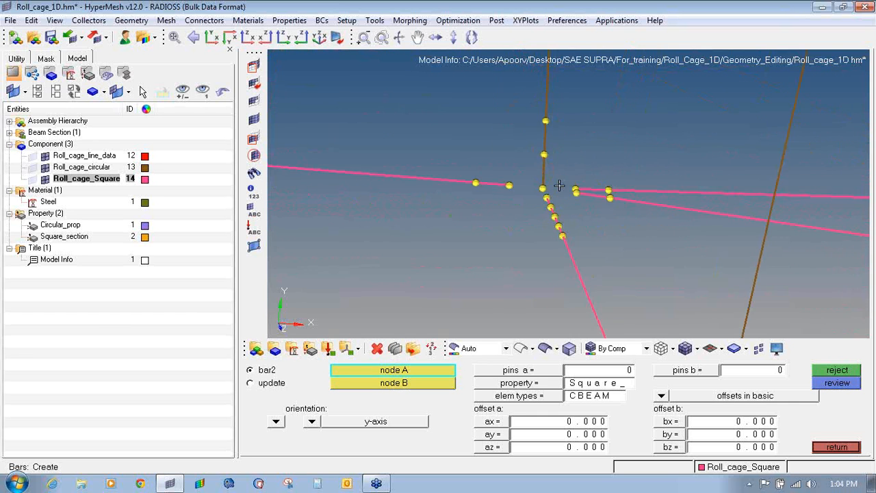
ctrl+scroll(475, 165, up, 1)
click(624, 174)
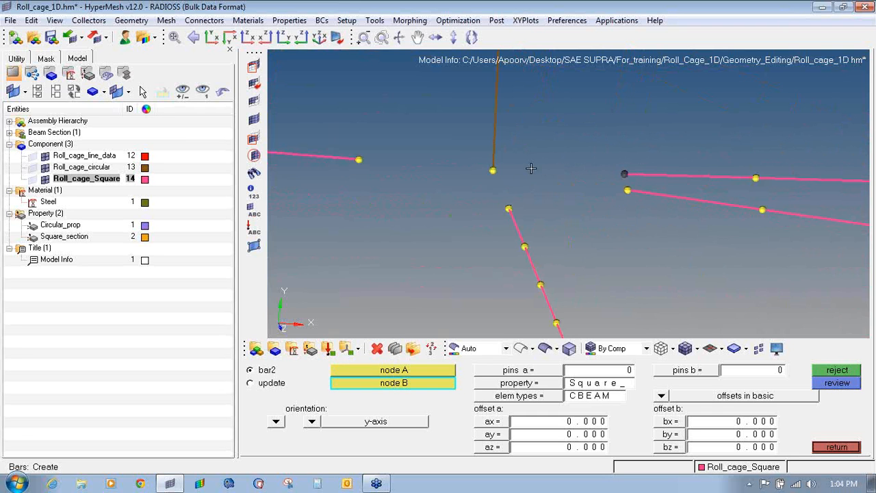
click(494, 171)
click(627, 190)
click(493, 170)
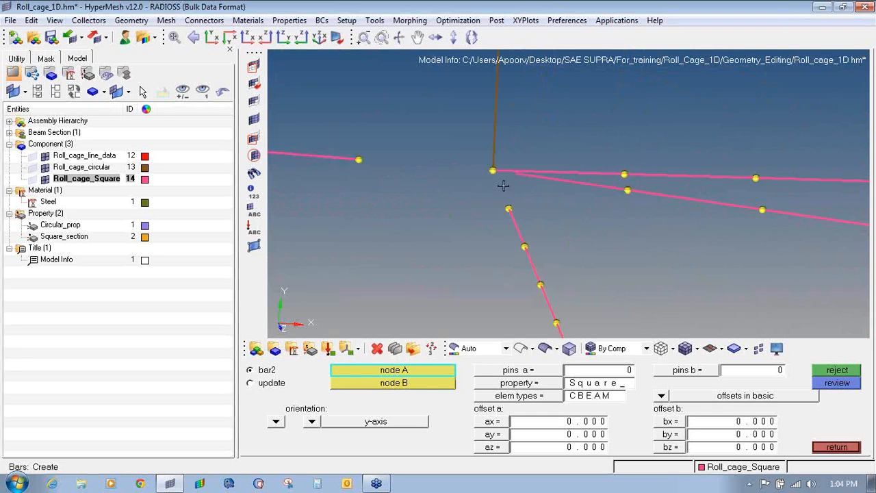
click(508, 209)
click(493, 170)
click(358, 160)
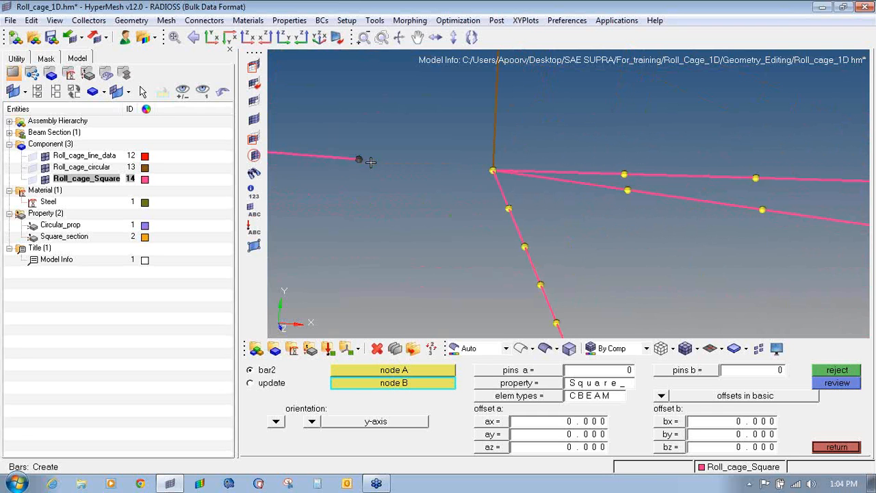
click(493, 170)
- Bridge the remaining left and right member ends to their junction nodes with three more bars
ctrl+scroll(453, 178, down, 2)
ctrl+drag(453, 178, 460, 216)
ctrl+scroll(460, 218, up, 4)
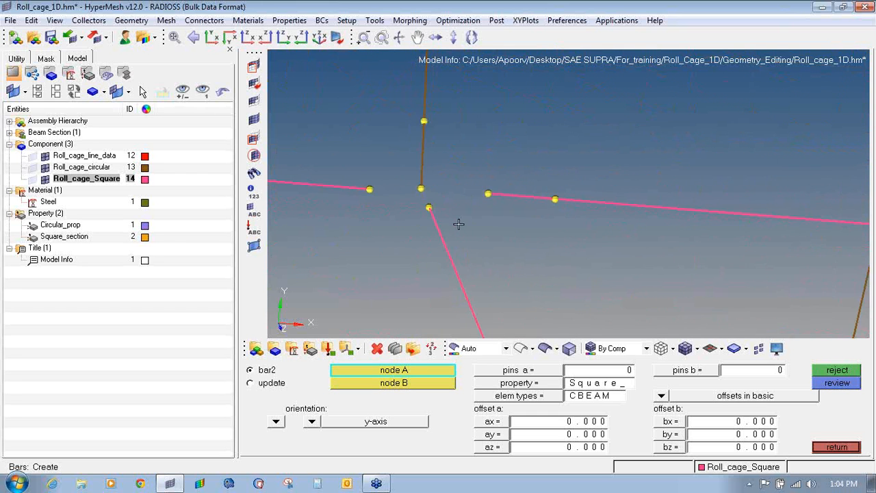
click(349, 168)
click(323, 101)
ctrl+scroll(327, 103, down, 4)
ctrl+right_drag(328, 103, 493, 213)
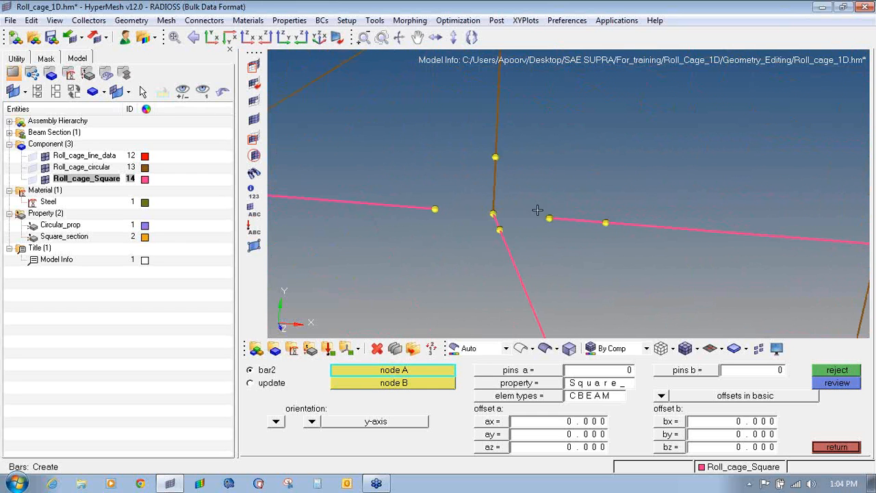
click(550, 218)
click(493, 212)
click(493, 213)
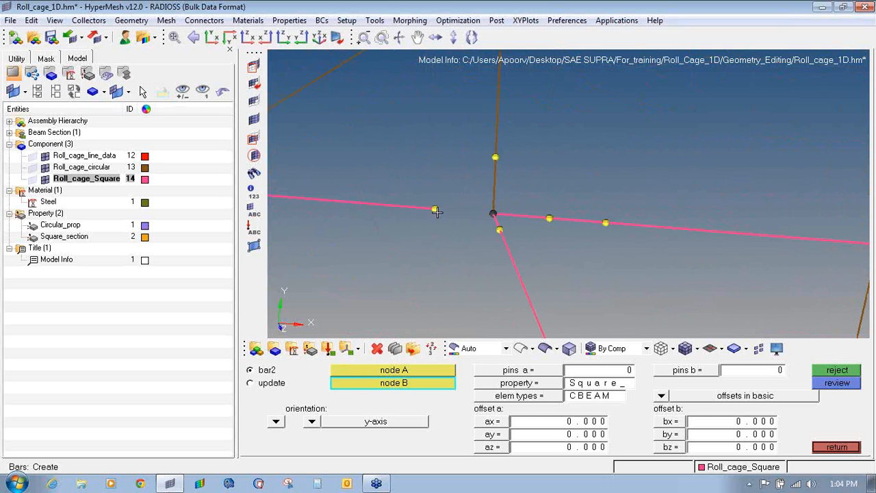
click(434, 210)
click(733, 350)
- Preview the beams as 3D solids, clear leftover temporary nodes, then return to line display
click(773, 407)
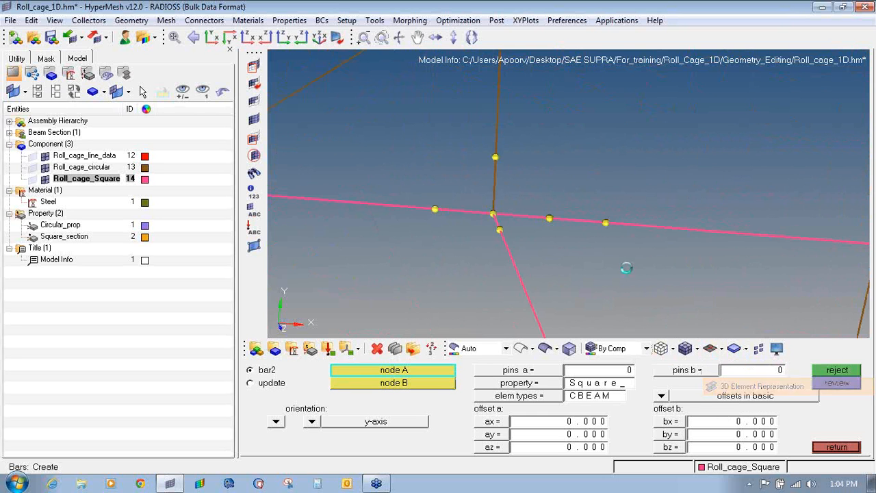
ctrl+scroll(474, 223, down, 8)
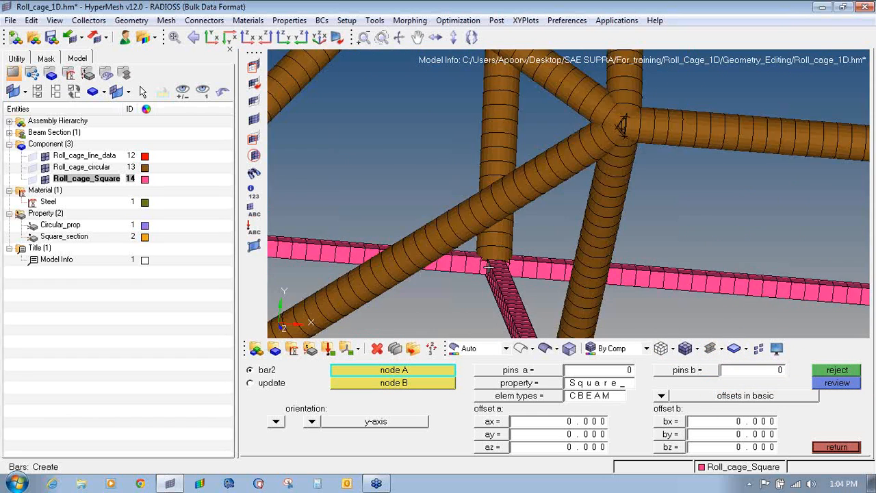
ctrl+scroll(490, 267, down, 2)
key(shift+F2)
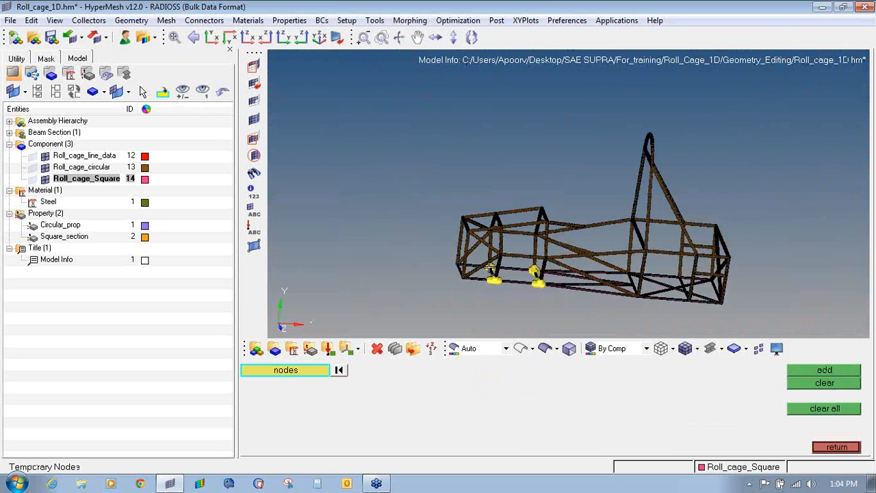
click(814, 408)
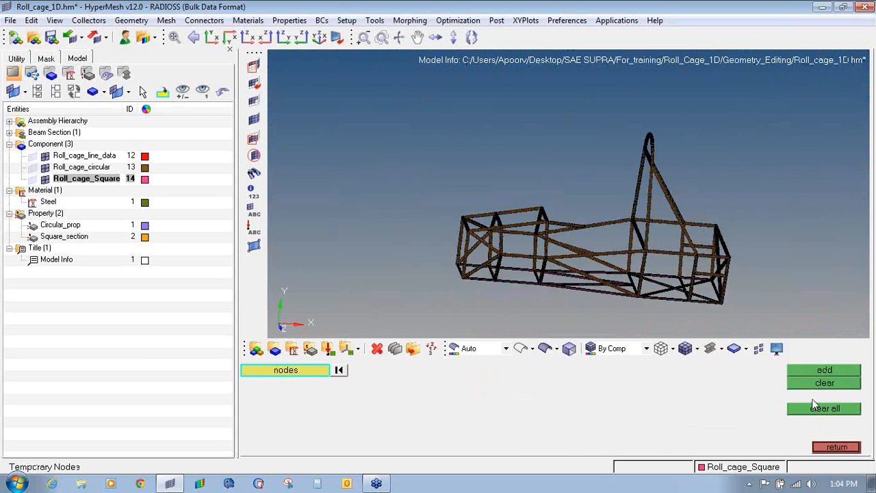
click(837, 447)
click(721, 348)
click(761, 368)
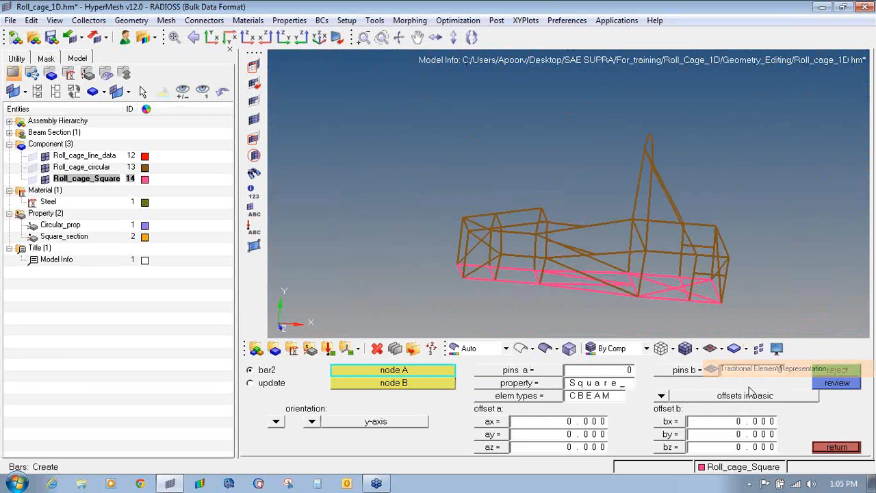
click(836, 447)
- Run the free 1-d's check on the 1D elements and confirm zero free ends
click(838, 435)
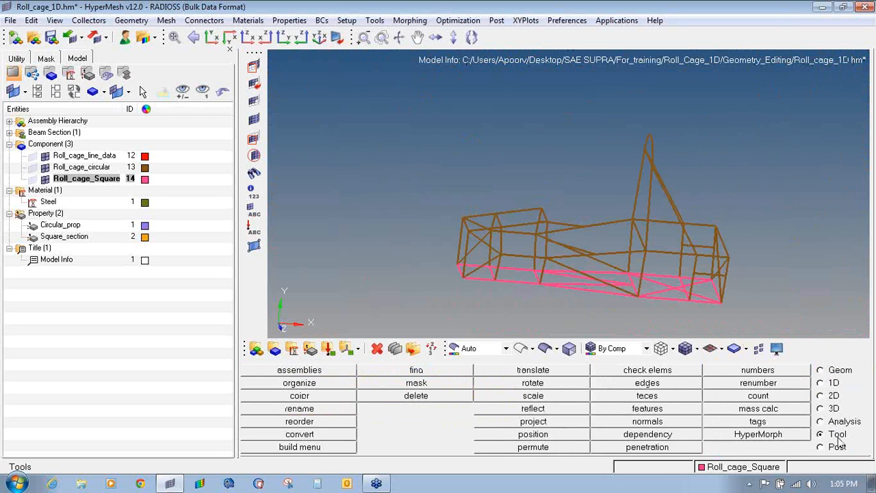
key(F10)
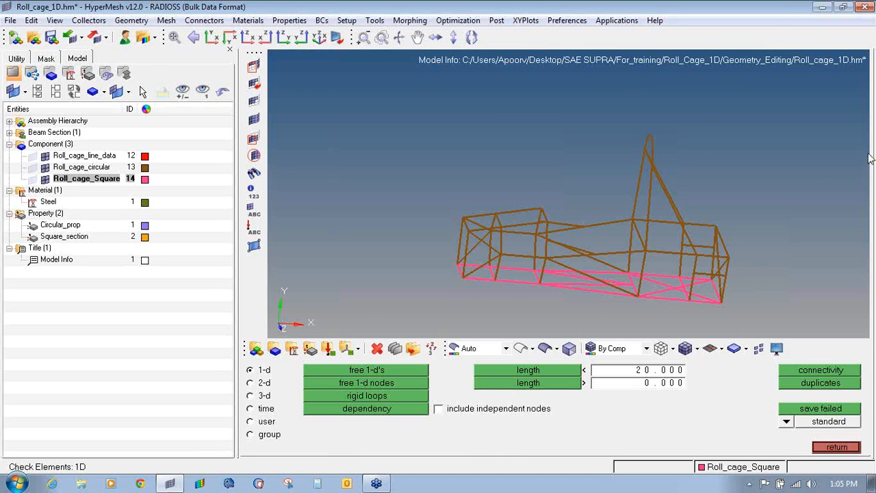
mouse_move(443, 117)
mouse_down()
mouse_move(455, 143)
mouse_move(460, 109)
mouse_move(465, 124)
mouse_move(508, 126)
mouse_move(524, 109)
mouse_up()
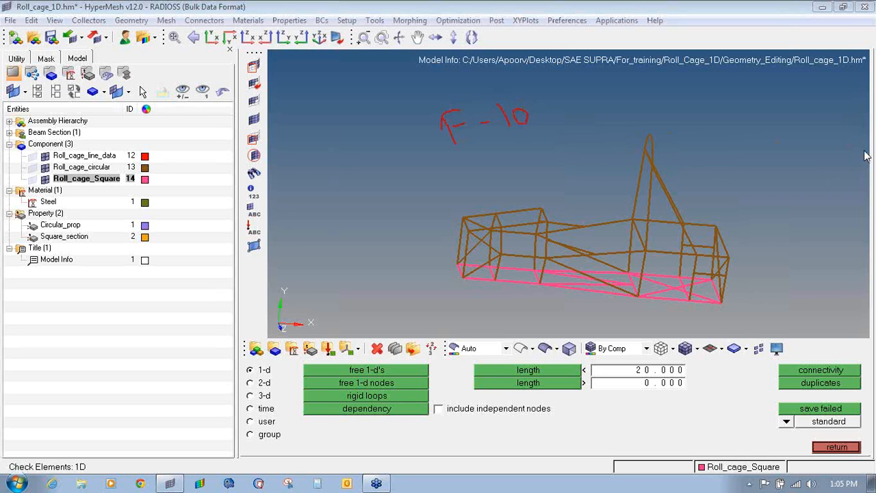
click(803, 230)
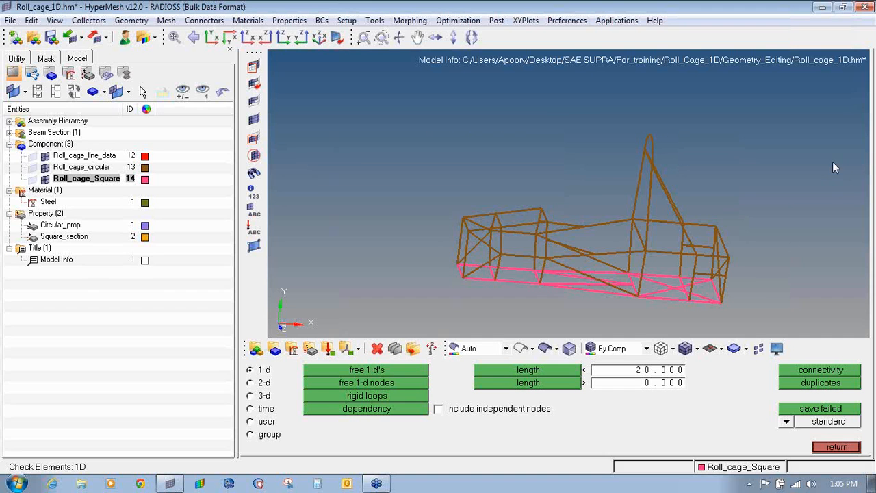
click(376, 373)
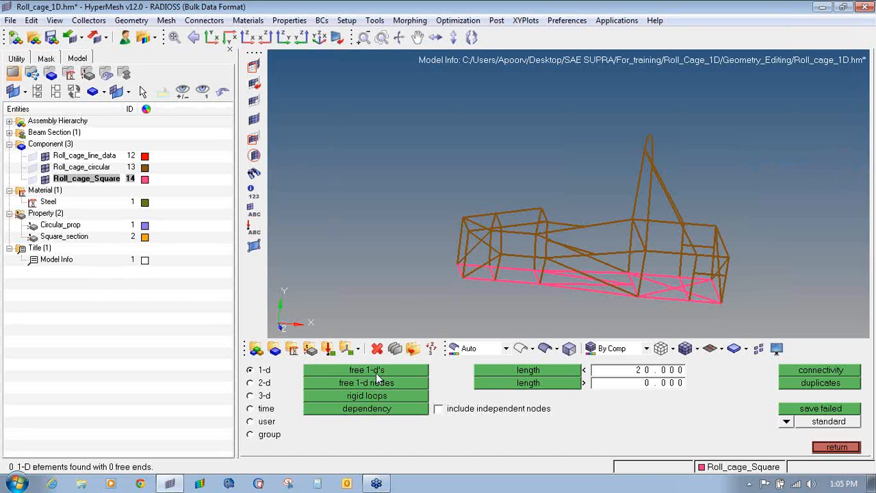
ctrl+drag(606, 294, 654, 209)
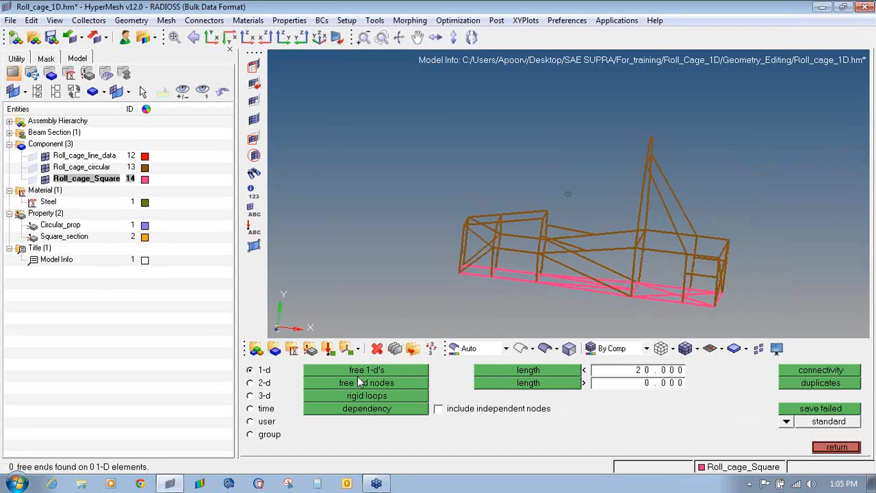
click(837, 446)
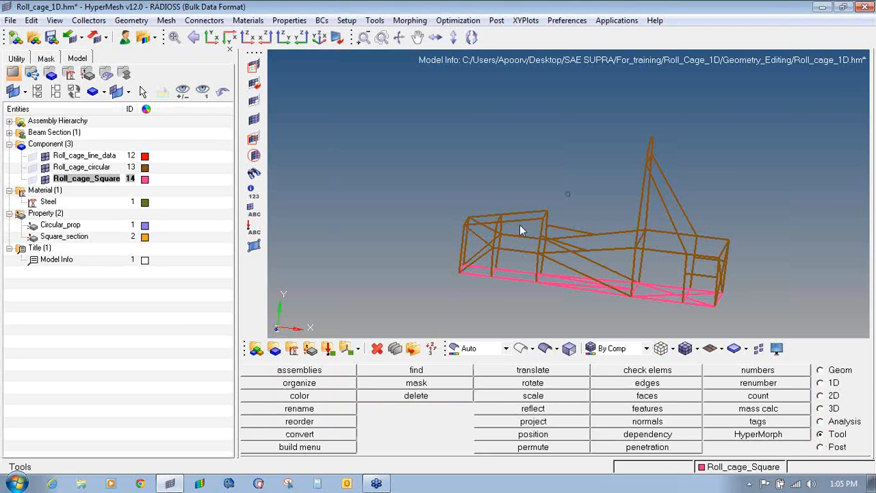
- Rotate the roll cage view and mark the Load Collectors toolbar icon
ctrl+drag(519, 225, 591, 253)
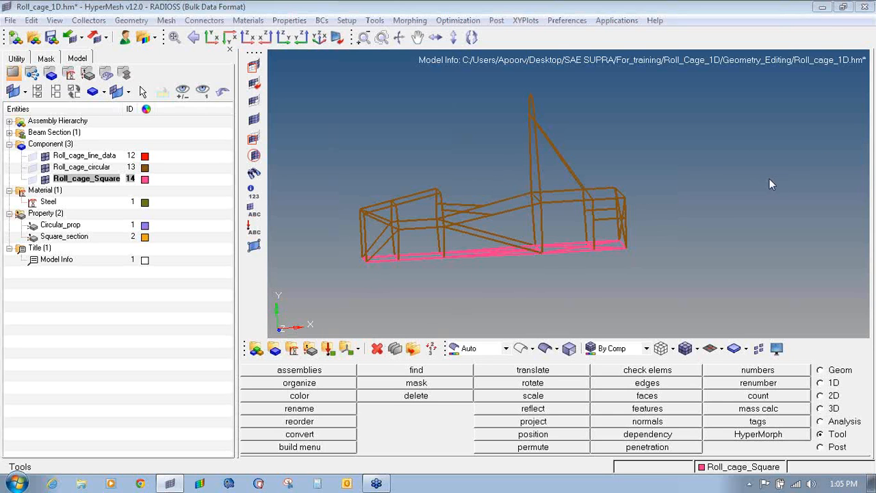
mouse_move(325, 335)
mouse_down()
mouse_move(324, 359)
mouse_move(338, 340)
mouse_move(326, 335)
mouse_up()
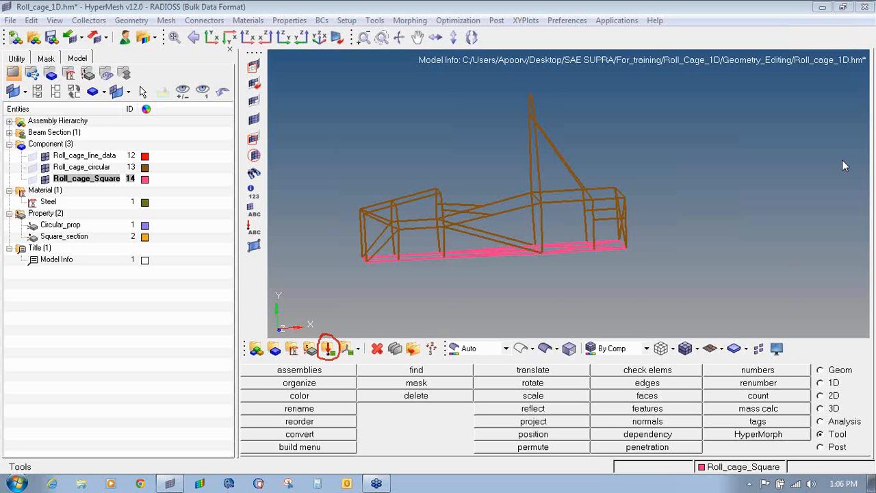
- Create a load collector named Eigrl with the EIGRL card image
click(328, 348)
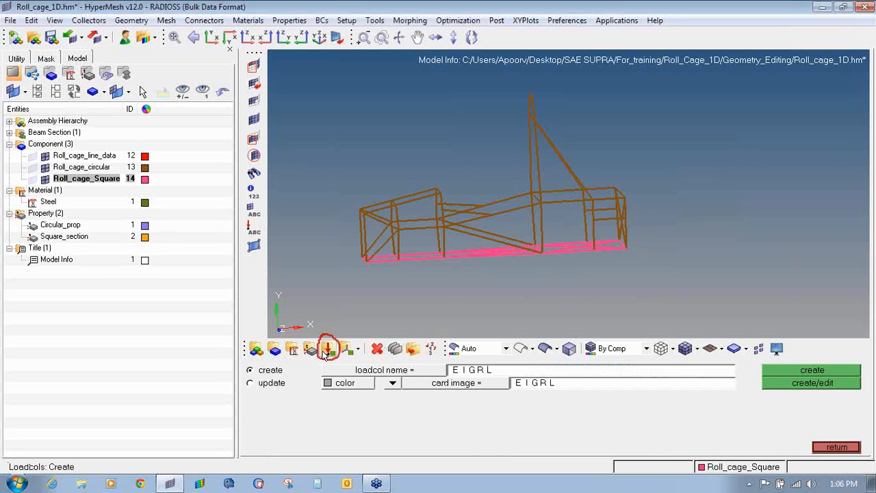
click(510, 374)
text(EI)
click(493, 383)
click(373, 397)
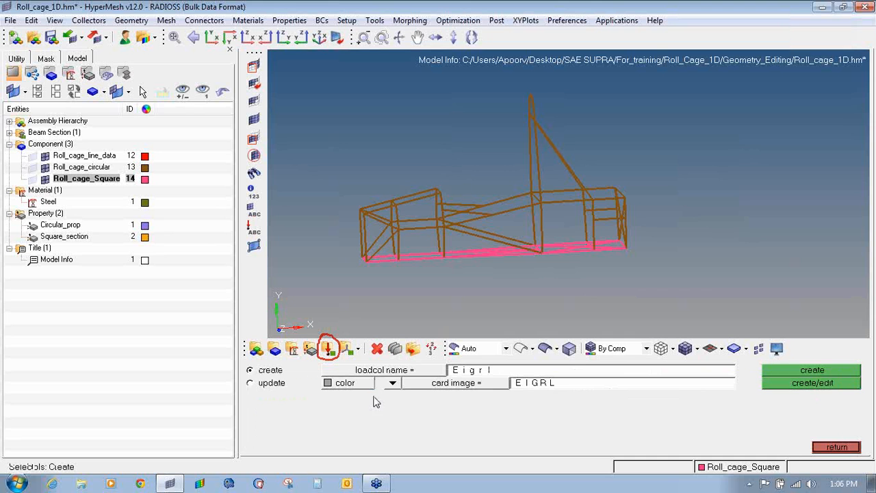
click(814, 383)
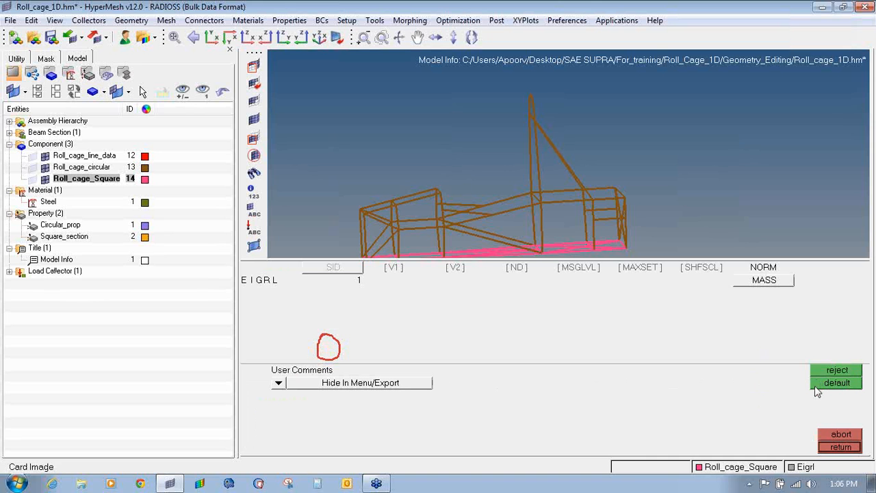
- Fill the EIGRL card with V1 = 1, V2 = 1000 and ND = 10 modes
click(394, 279)
key(Tab)
key(Tab)
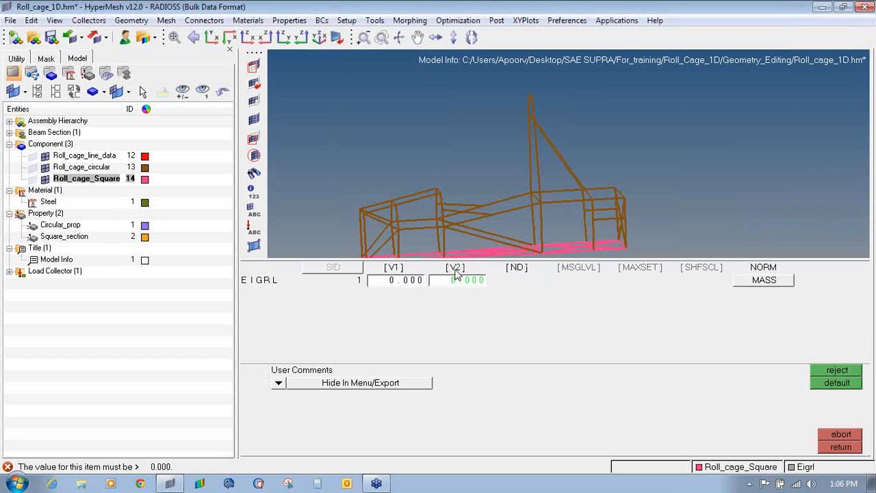
click(415, 281)
text(1)
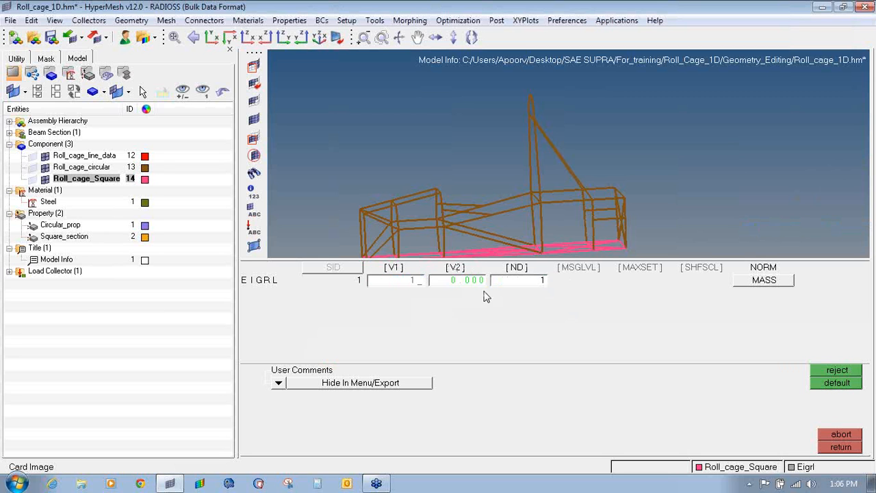
text(100)
key(Return)
click(472, 280)
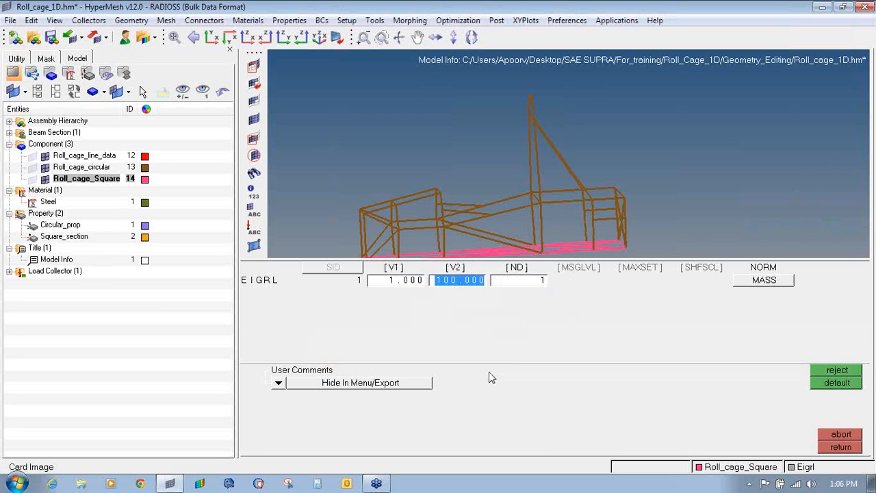
text(1000)
key(Return)
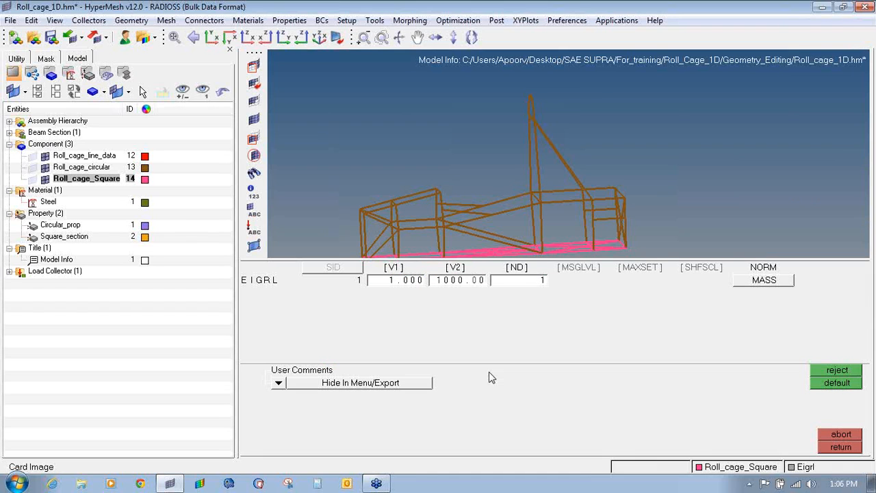
click(519, 281)
text(10)
click(832, 447)
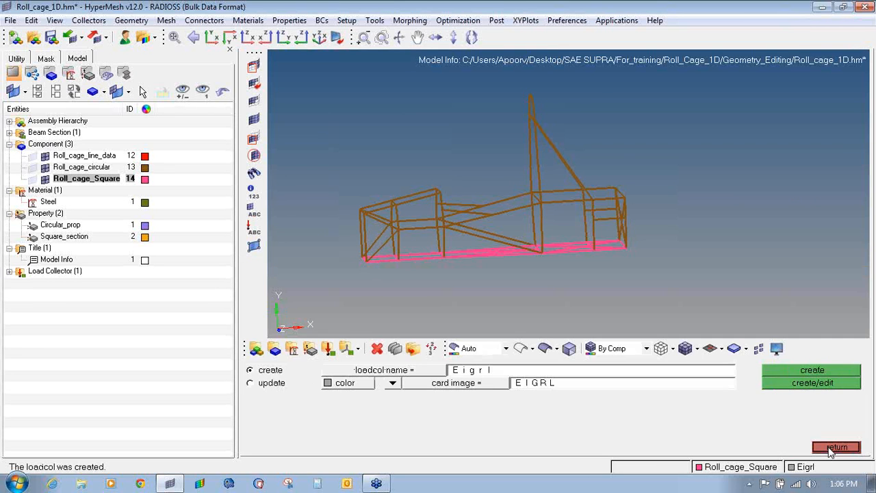
click(832, 448)
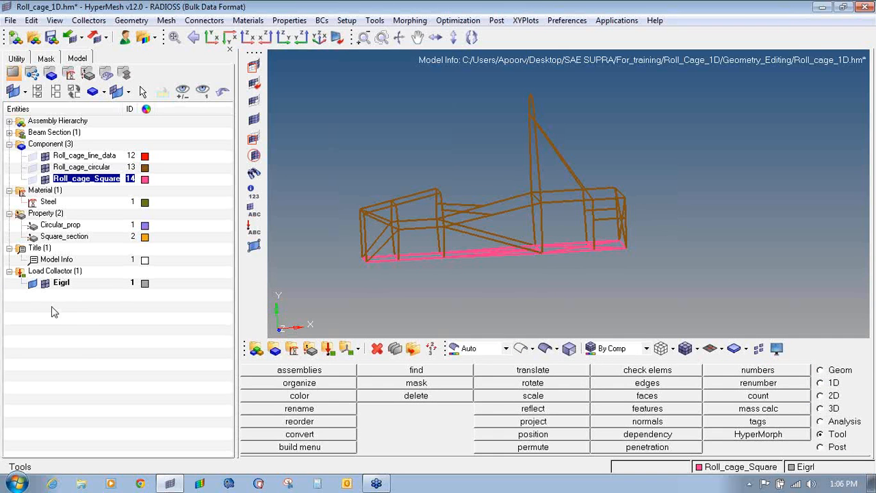
click(831, 422)
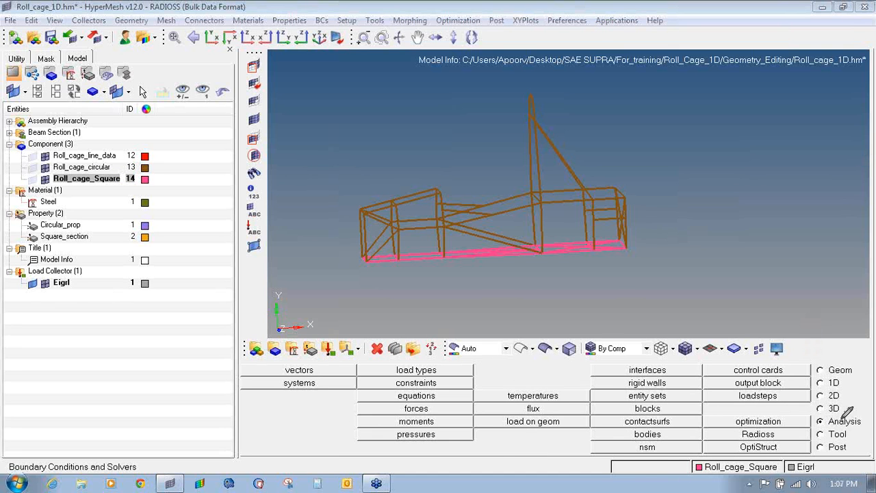
- Start a new load step named Free_free_run
mouse_move(846, 412)
mouse_down()
mouse_move(818, 416)
mouse_move(868, 425)
mouse_move(847, 406)
mouse_up()
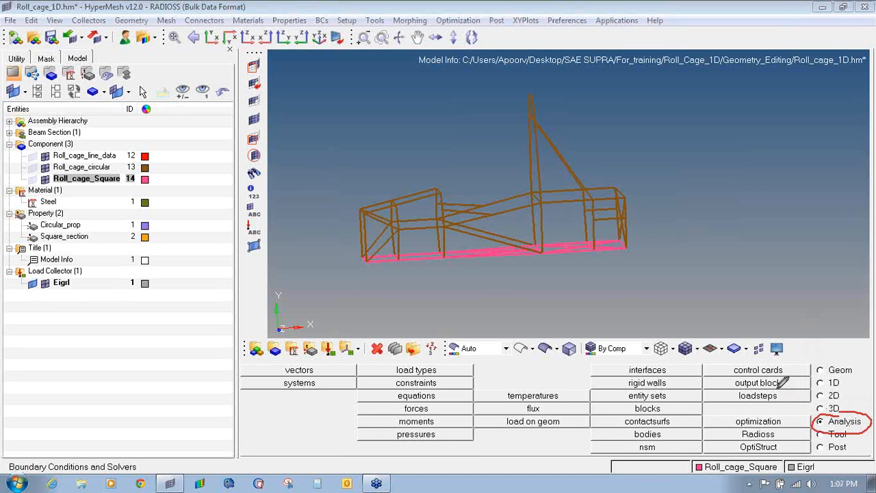
mouse_move(773, 389)
mouse_down()
mouse_move(734, 395)
mouse_move(759, 404)
mouse_move(780, 387)
mouse_up()
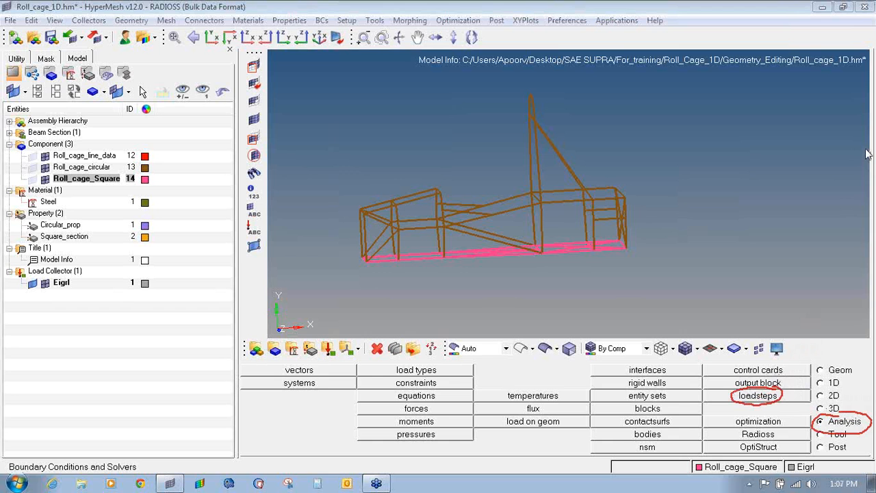
click(767, 395)
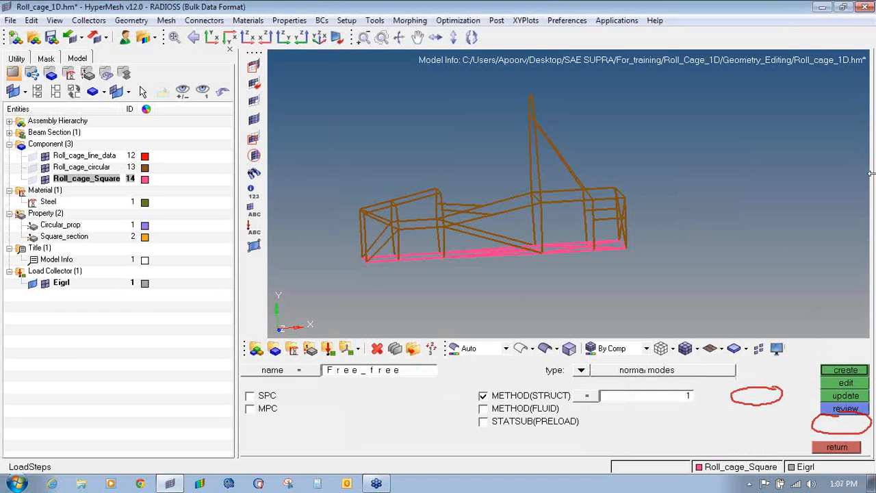
click(871, 150)
click(809, 232)
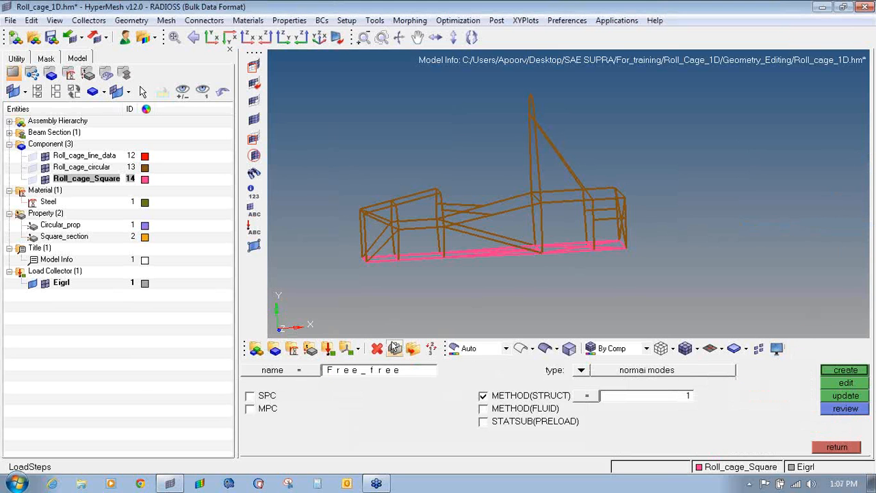
text(Free_free_)
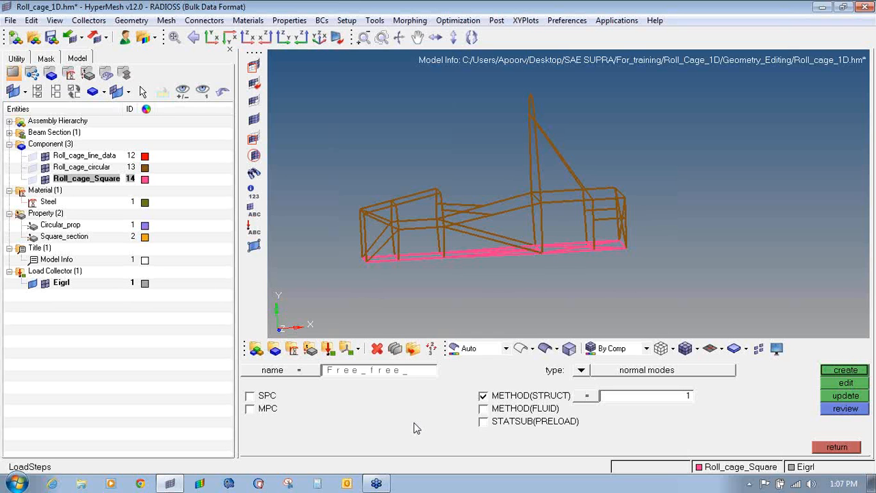
text(run)
key(Return)
- Make it a normal modes step with METHOD(STRUCT) set to Eigrl and create it
click(580, 370)
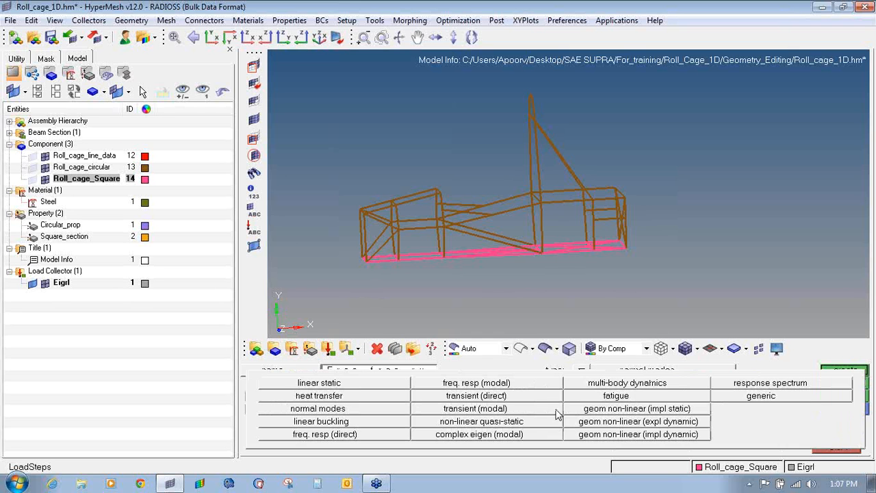
click(341, 413)
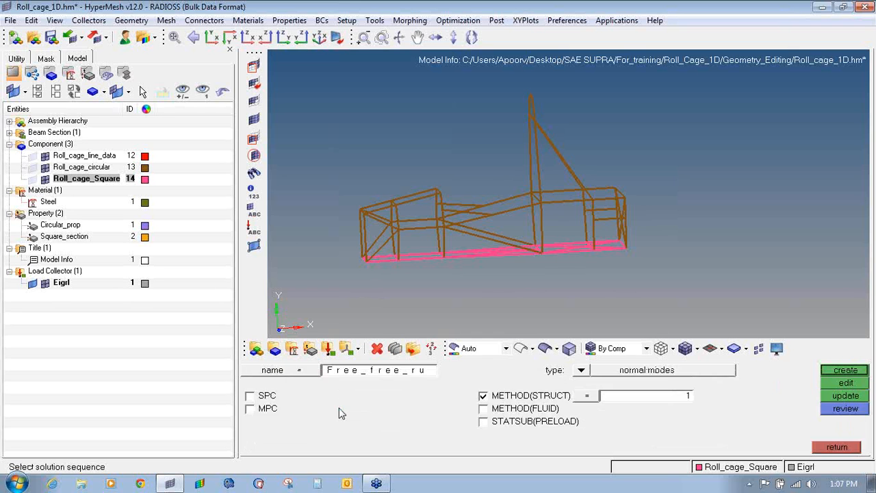
click(484, 397)
click(483, 397)
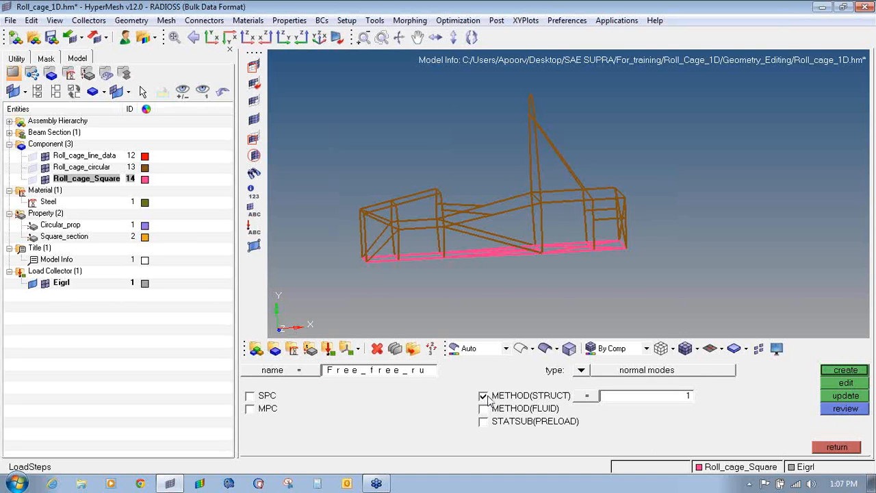
click(609, 401)
click(306, 377)
click(837, 377)
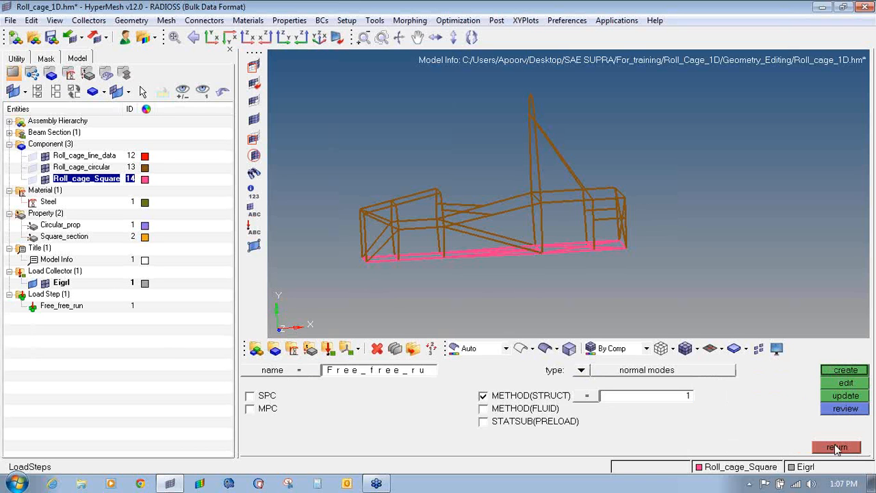
click(836, 447)
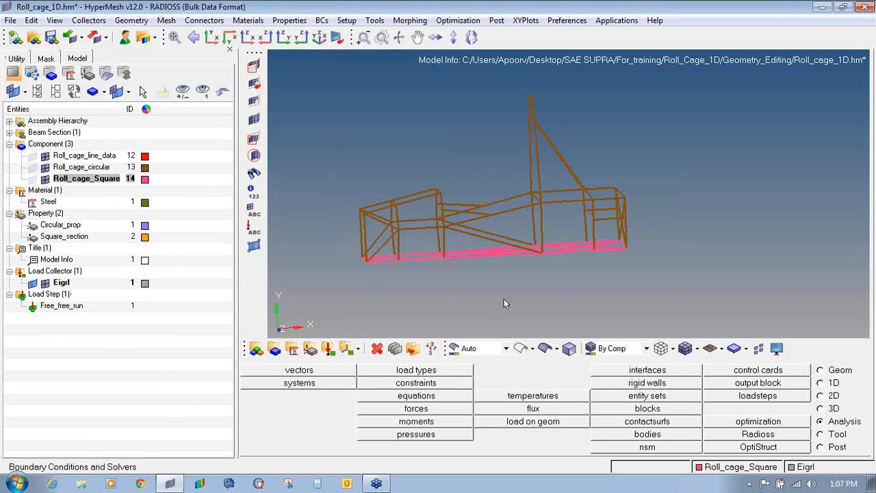
- Save as Roll_cage_1D.hm in a newly created Free_free_run folder under Geometry_Editing
click(13, 21)
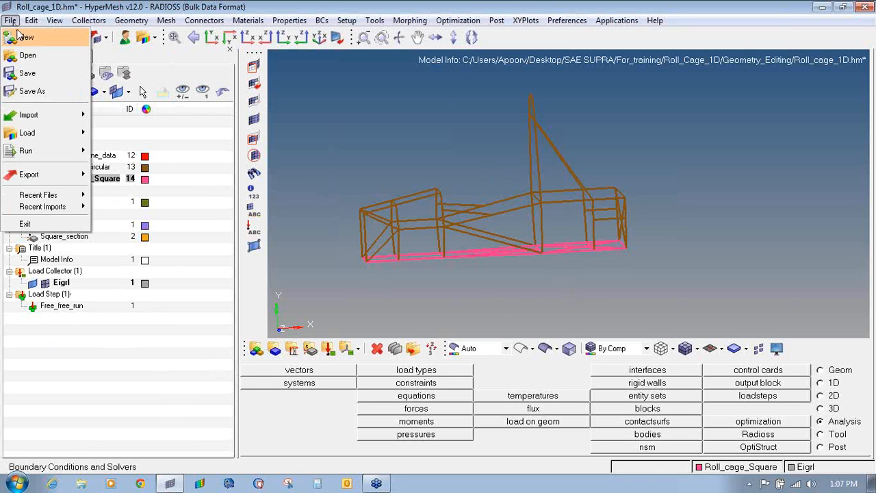
click(41, 87)
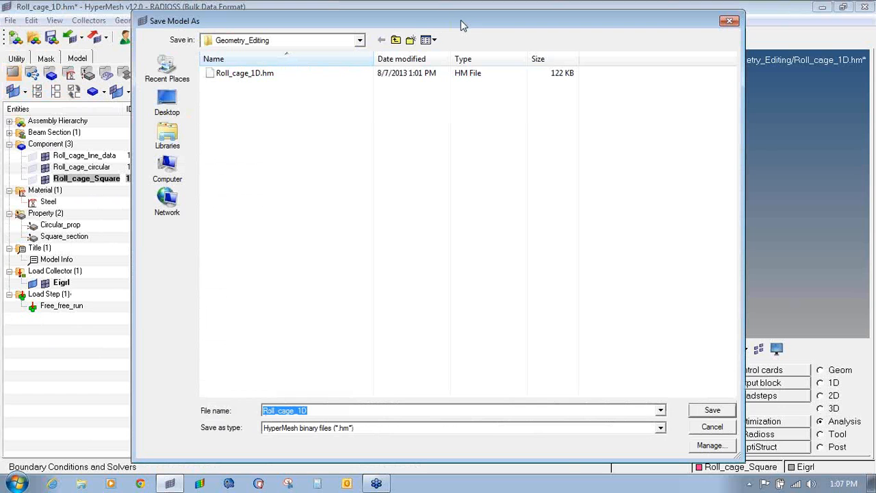
click(410, 40)
text(Free)
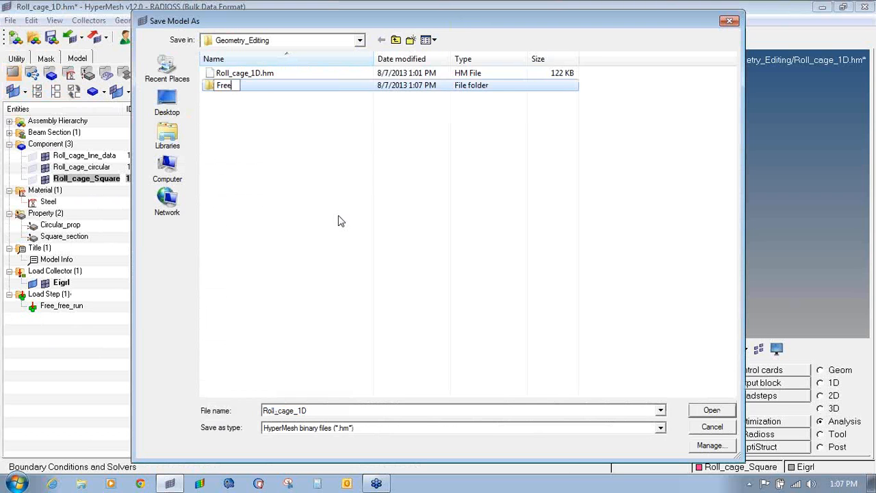
text(_free_run)
key(Return)
key(Return)
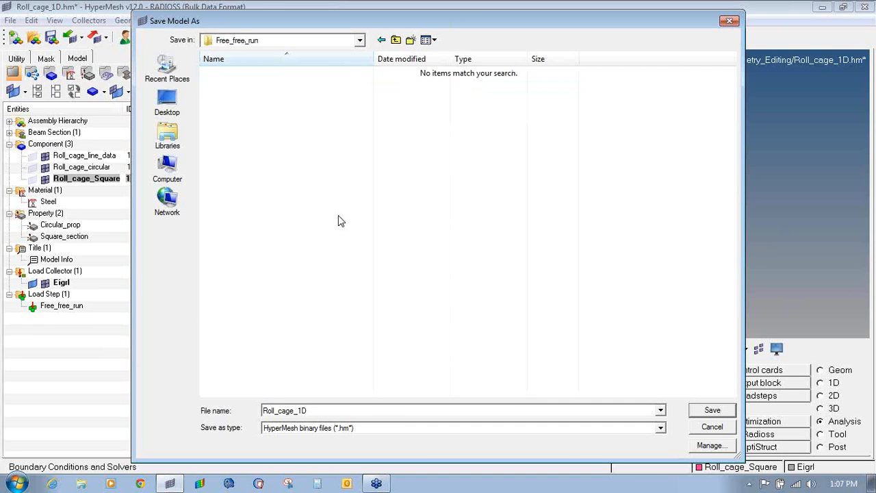
click(712, 411)
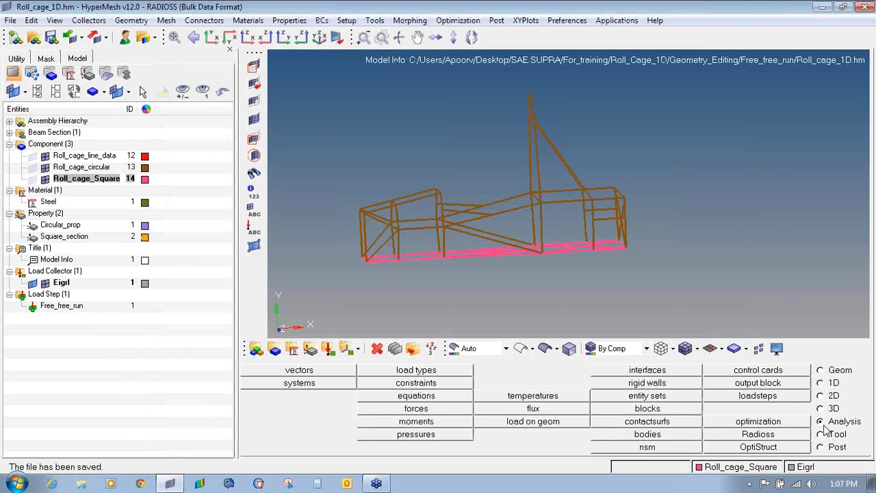
- Run the Radioss/OptiStruct solver on Roll_cage_1D.fem with -optskip and open the results
click(765, 438)
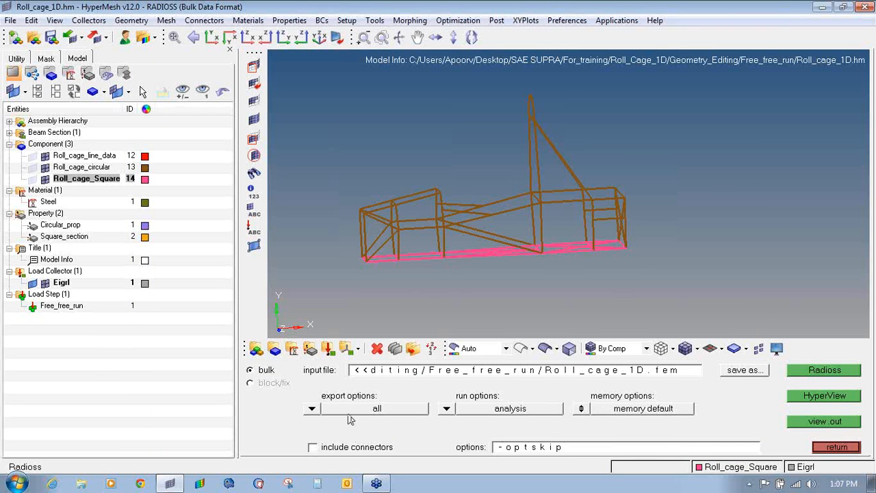
click(836, 446)
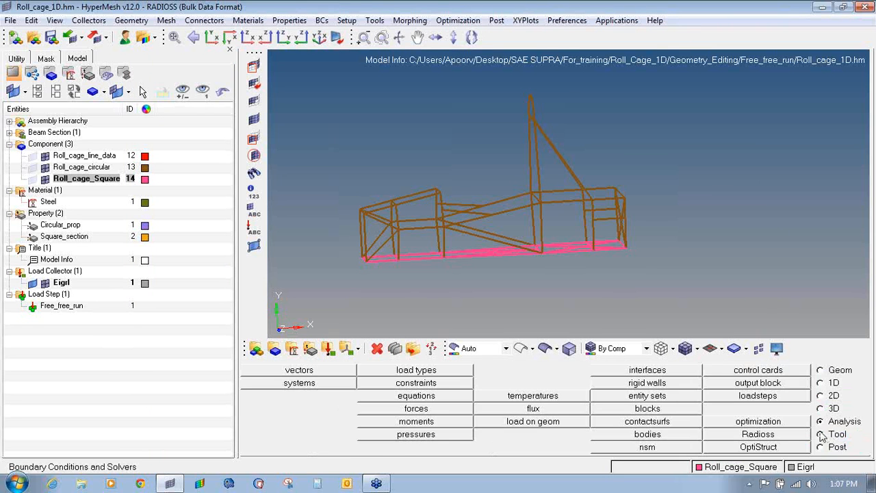
click(772, 435)
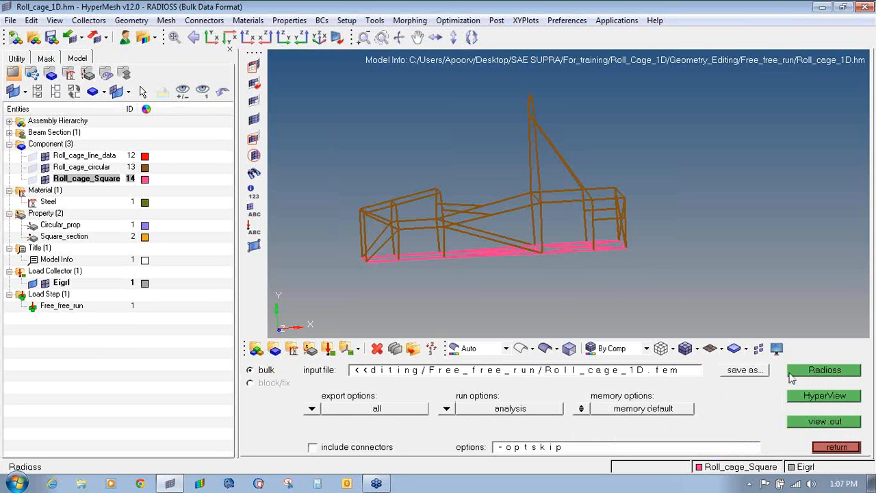
click(813, 373)
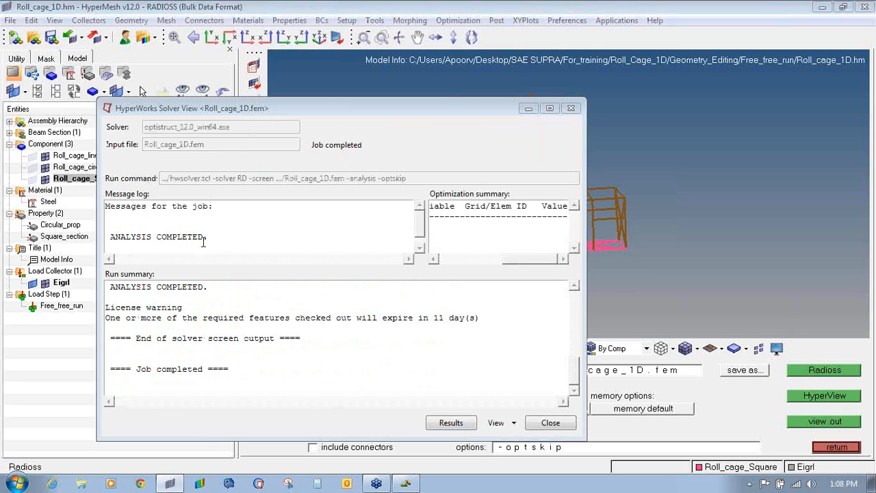
click(458, 424)
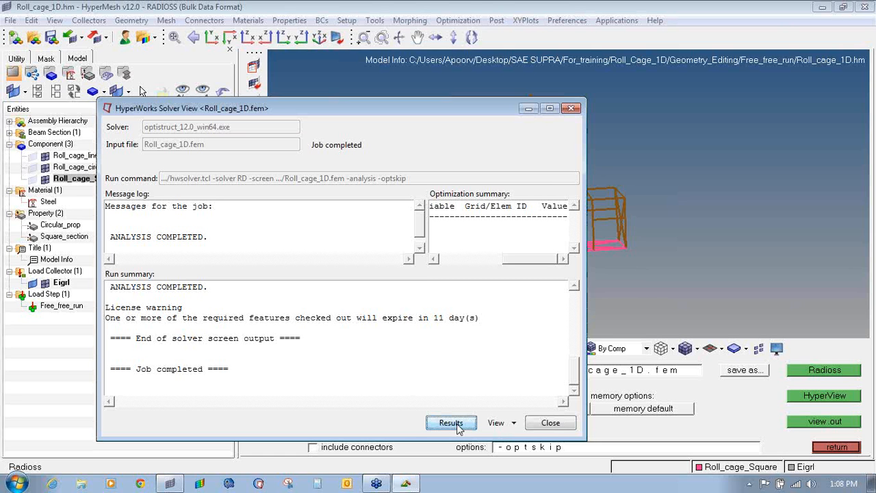
- Load the Free_free_run Mode 1 results in HyperView and launch Notepad from Accessories
click(451, 423)
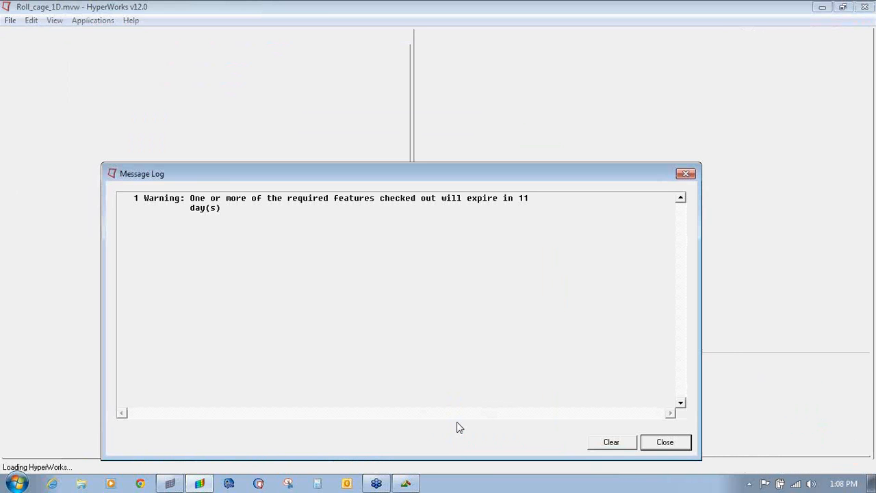
click(18, 483)
click(55, 429)
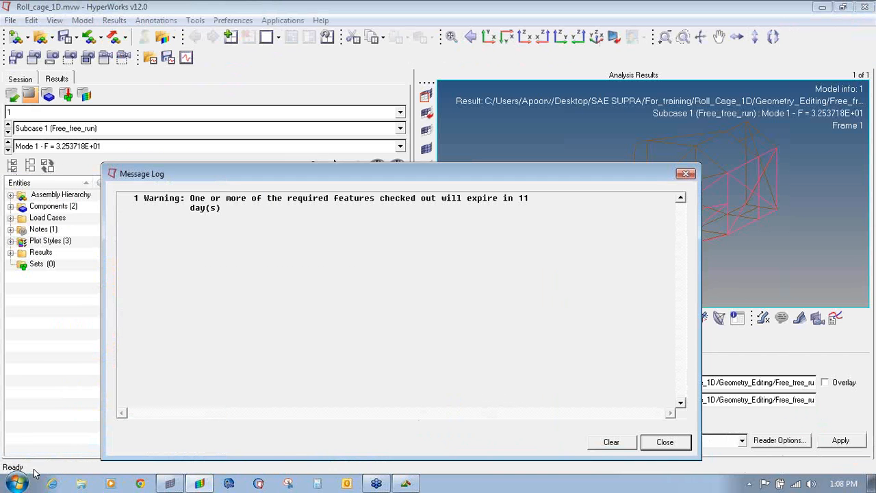
click(17, 483)
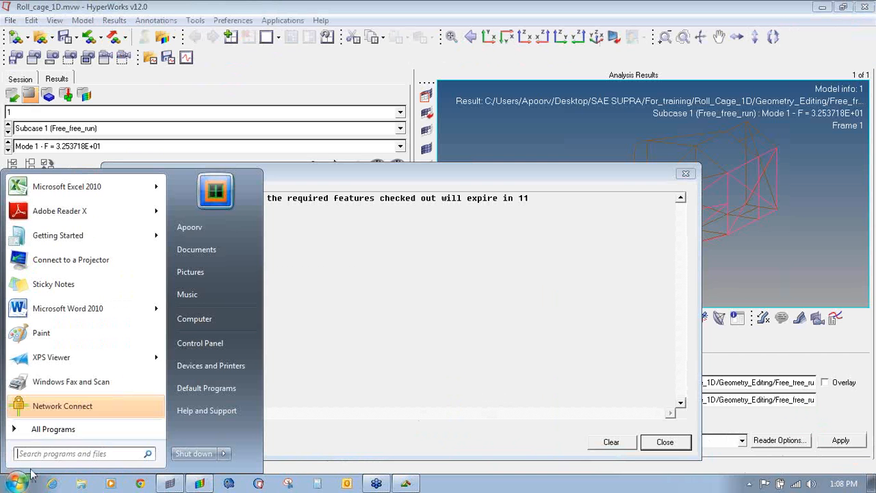
click(41, 427)
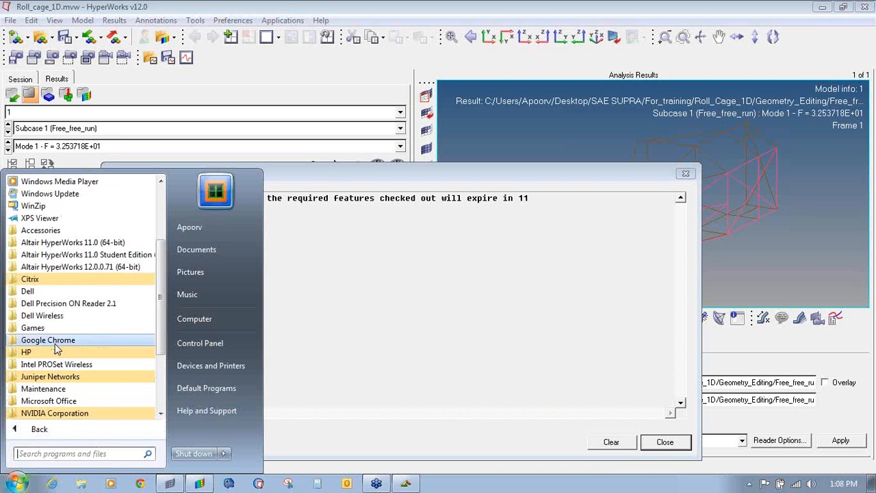
click(61, 231)
click(50, 279)
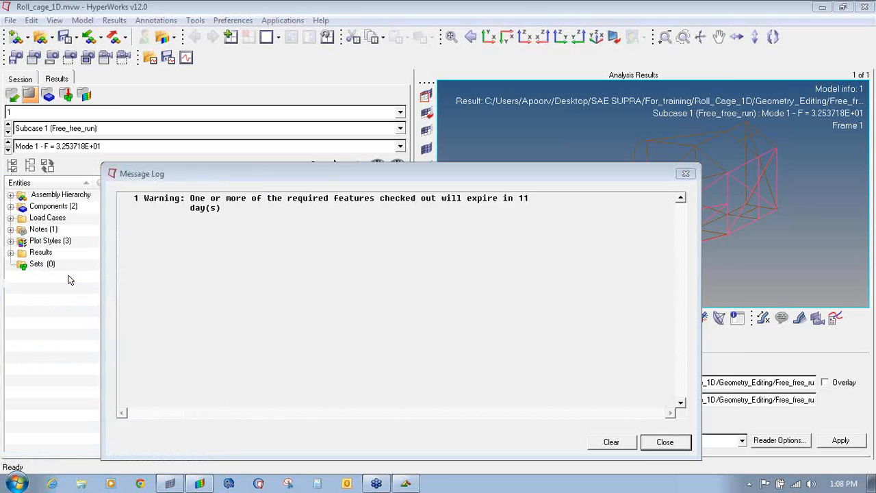
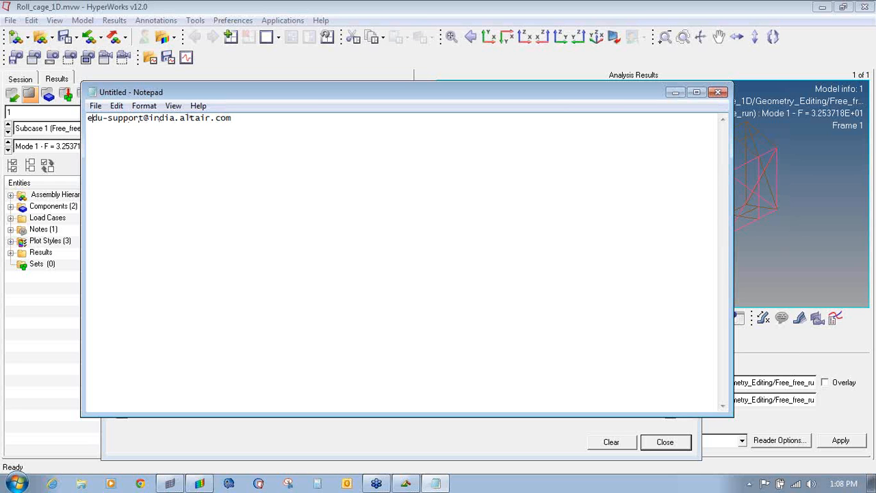
- Move the support e-mail address onto an indented new line and minimize Notepad
key(Return)
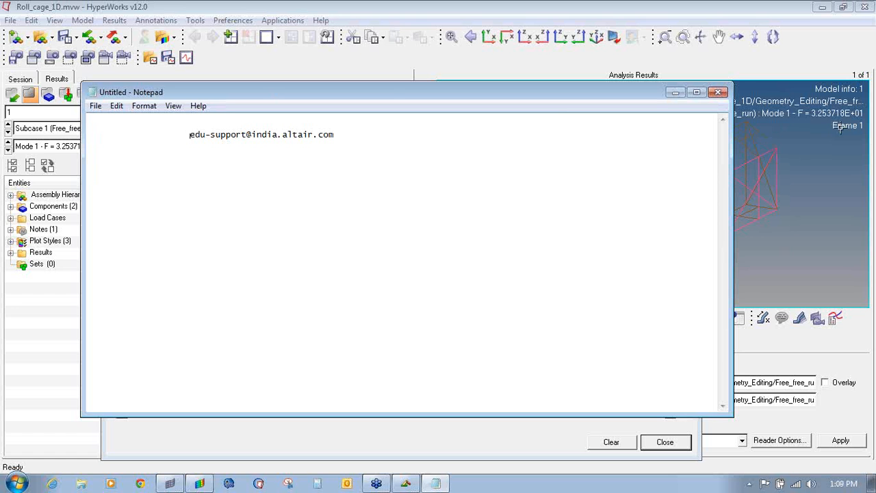
click(675, 91)
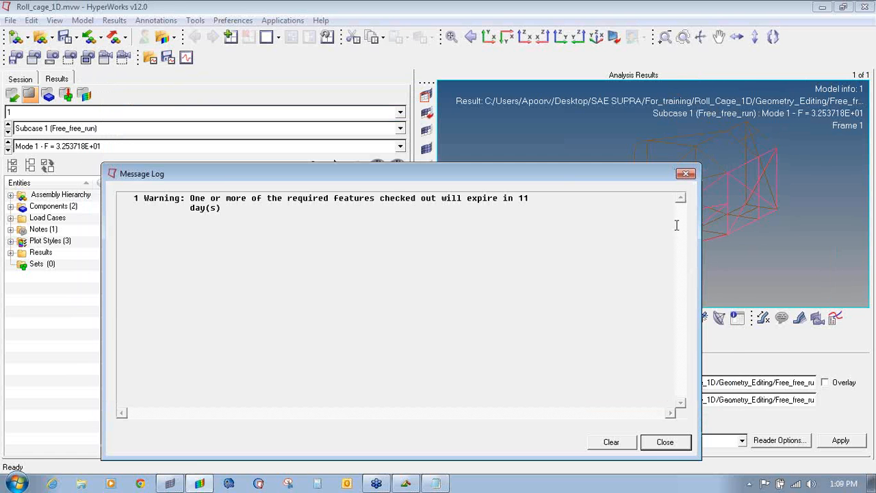
- Close the Message Log, enlarge the viewport and apply an Eigen Mode Mag contour
click(685, 173)
drag(412, 228, 164, 213)
mouse_move(696, 180)
ctrl+mouse_down()
mouse_move(630, 225)
mouse_move(562, 248)
mouse_move(569, 209)
mouse_move(503, 198)
mouse_move(591, 210)
mouse_move(585, 225)
ctrl+mouse_up()
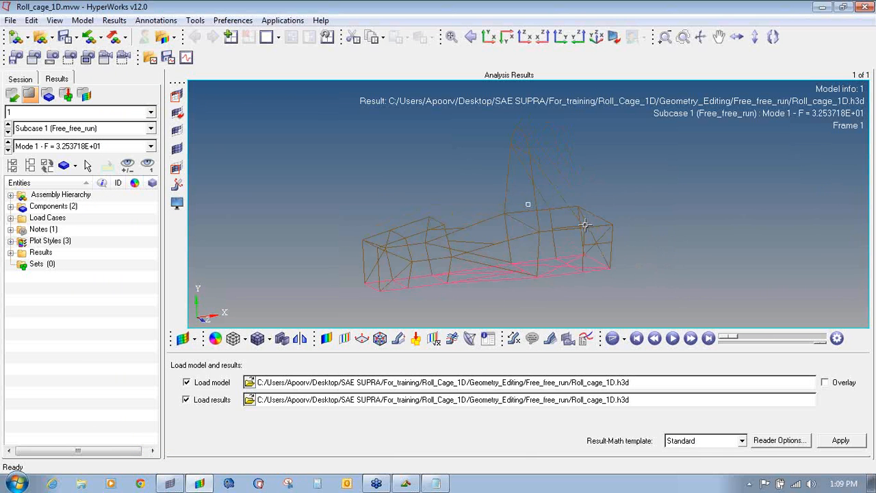
click(326, 338)
click(499, 446)
ctrl+drag(378, 126, 559, 219)
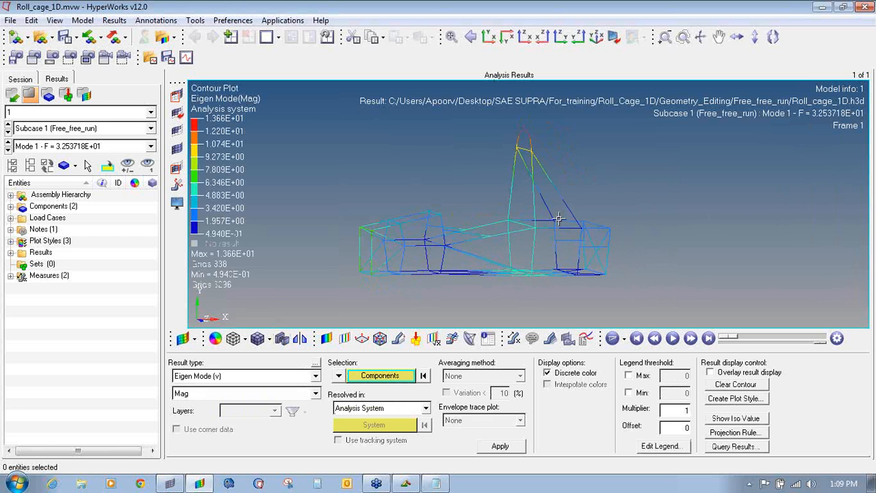
- Step through Modes 2 and 3 back to Mode 1, then play it in Modal Animation Mode
click(7, 150)
click(8, 150)
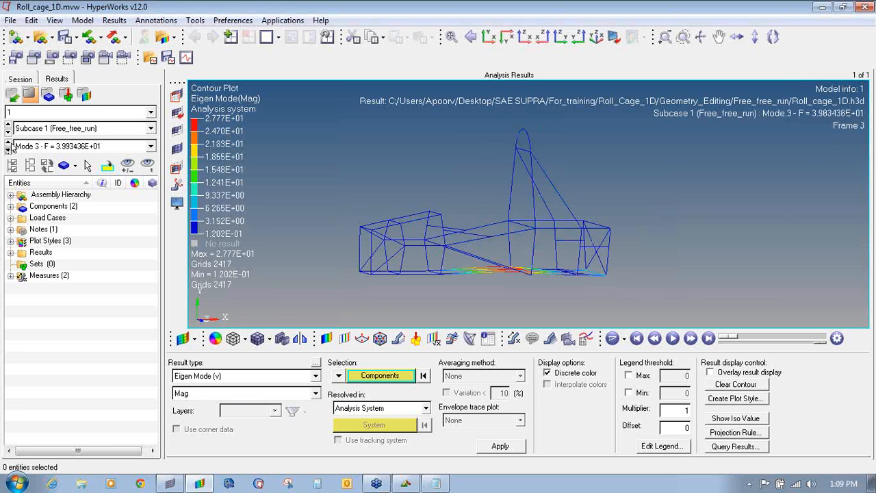
click(8, 142)
click(7, 142)
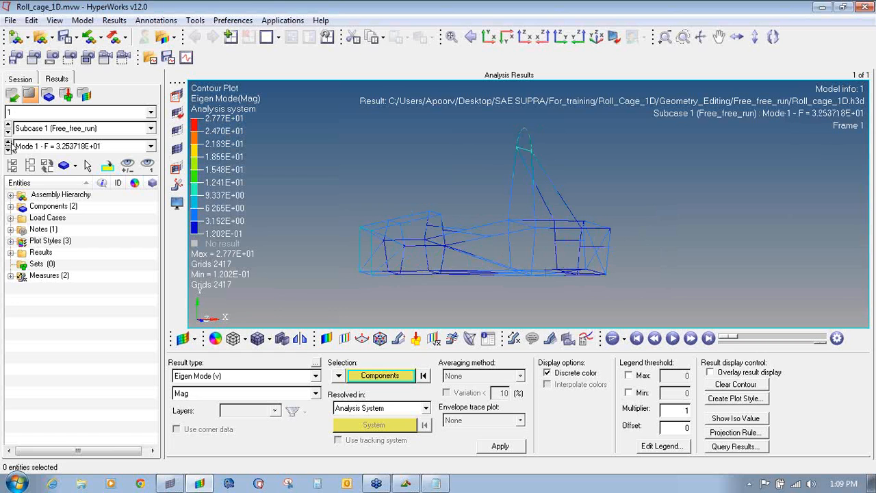
click(623, 338)
click(628, 377)
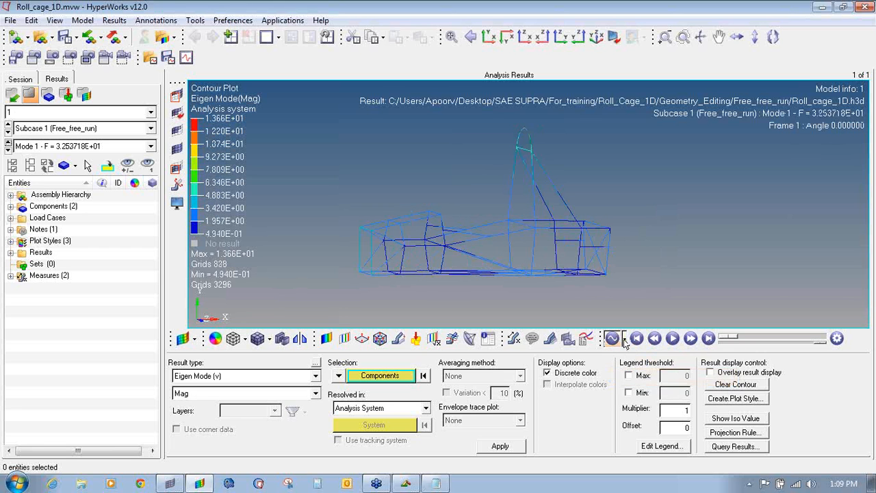
click(624, 339)
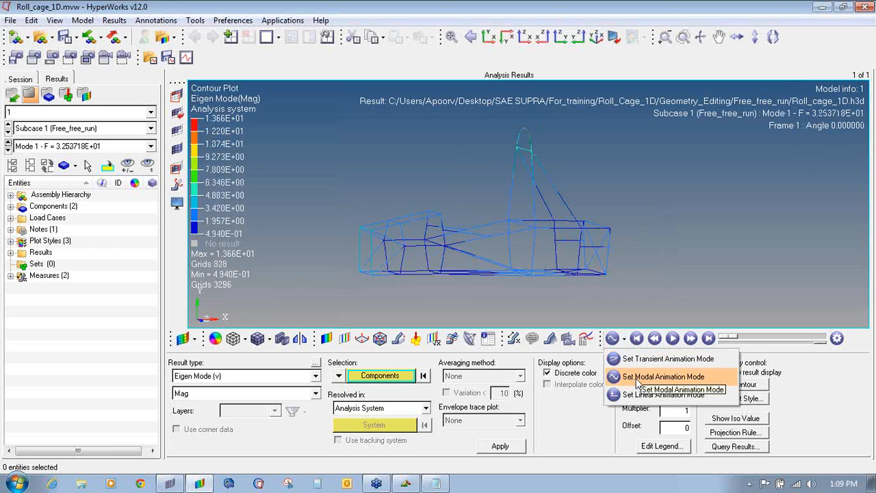
click(673, 338)
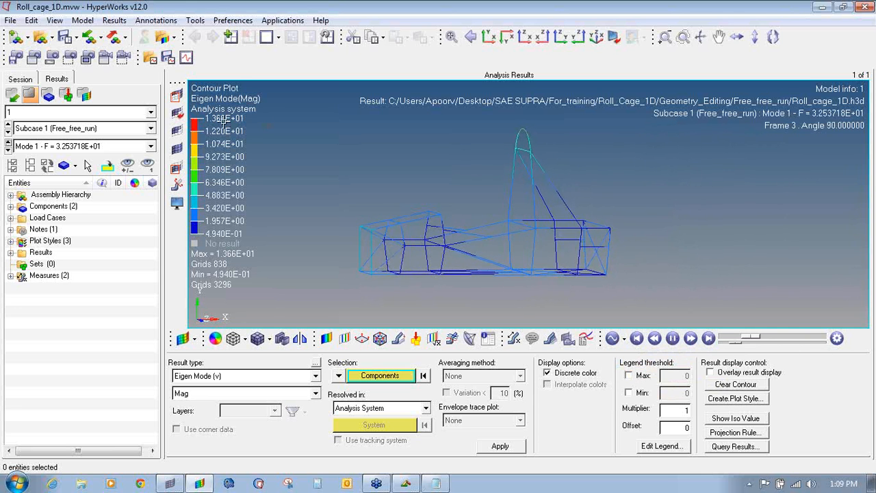
- Deform the Mode 1 shape at uniform scale factor 20 and pause on the last frame
click(398, 338)
text(20)
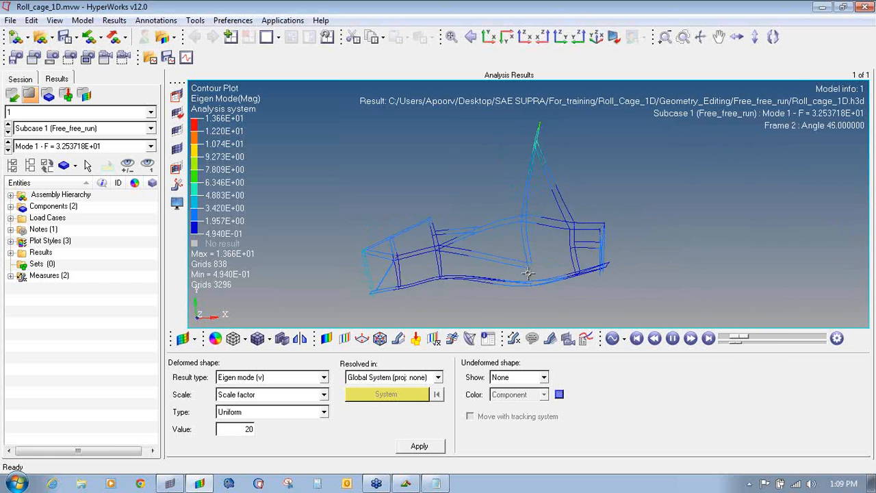
scroll(531, 273, up, 2)
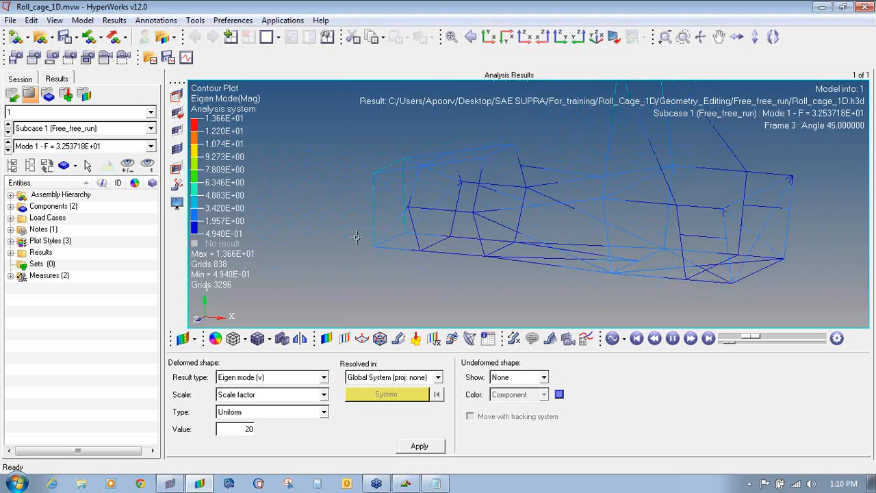
scroll(372, 247, up, 3)
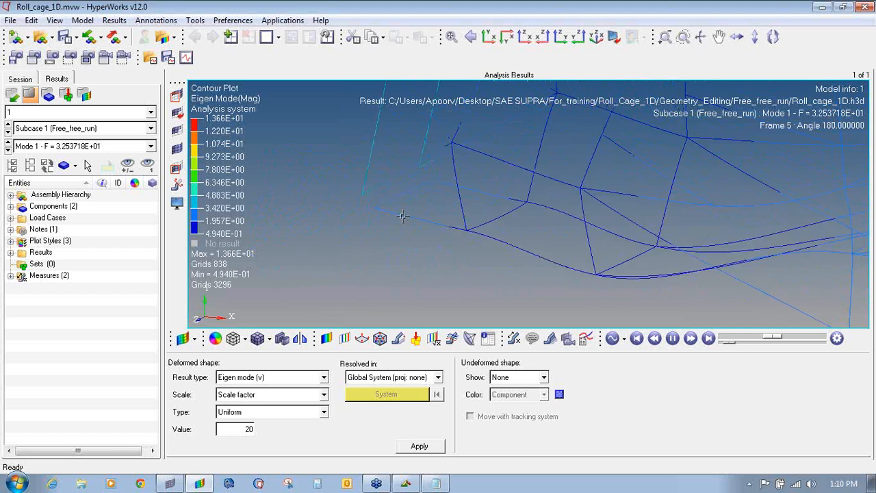
scroll(402, 213, down, 3)
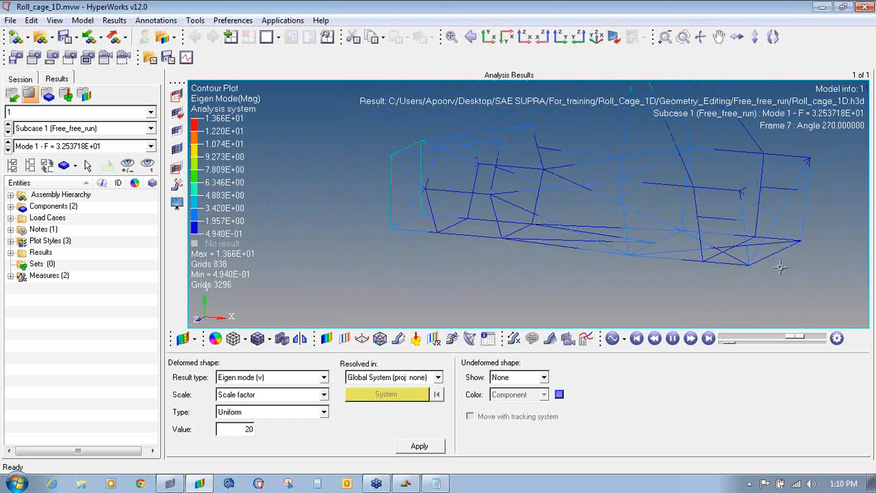
ctrl+drag(674, 214, 767, 205)
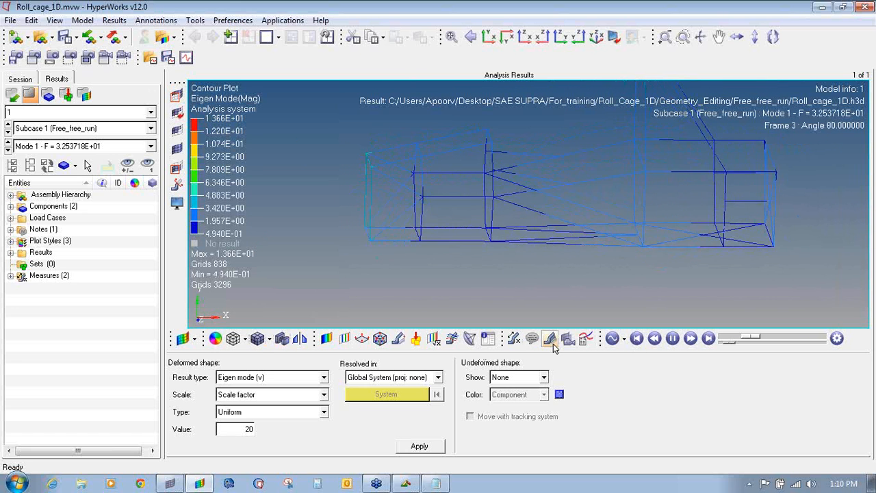
click(672, 339)
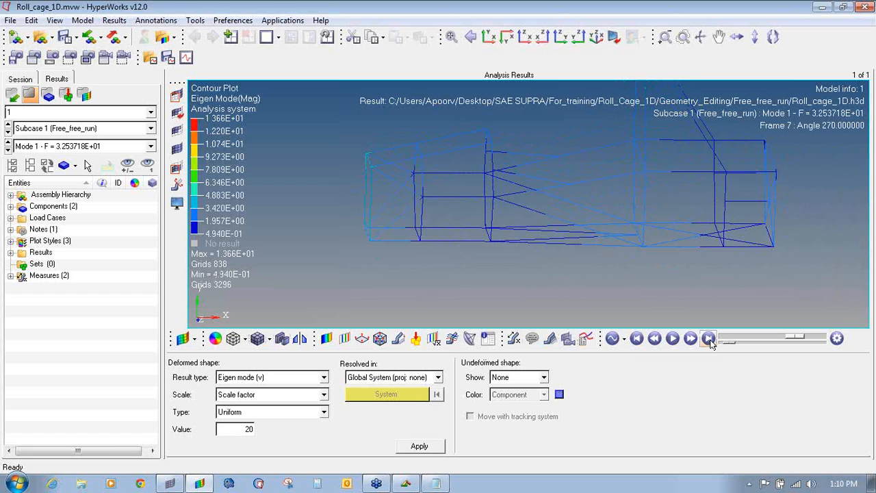
click(709, 339)
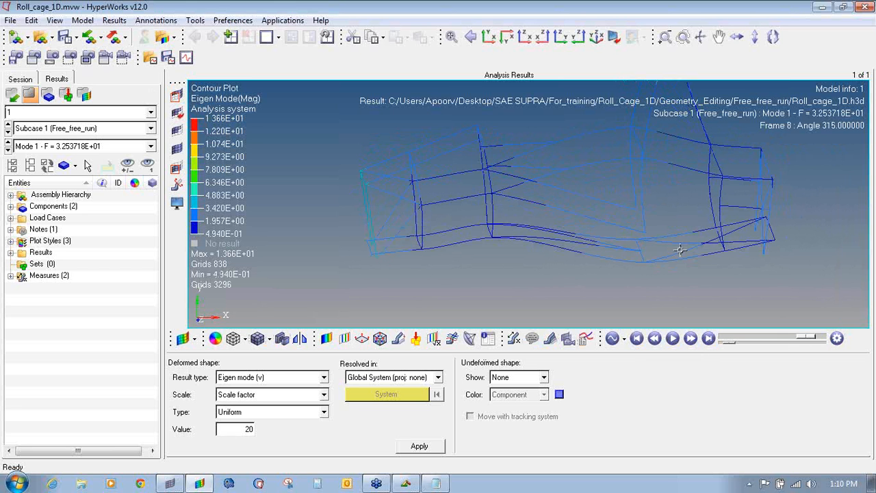
- Back in the roll cage model, mark temporary nodes at the front and second corner joints
click(170, 483)
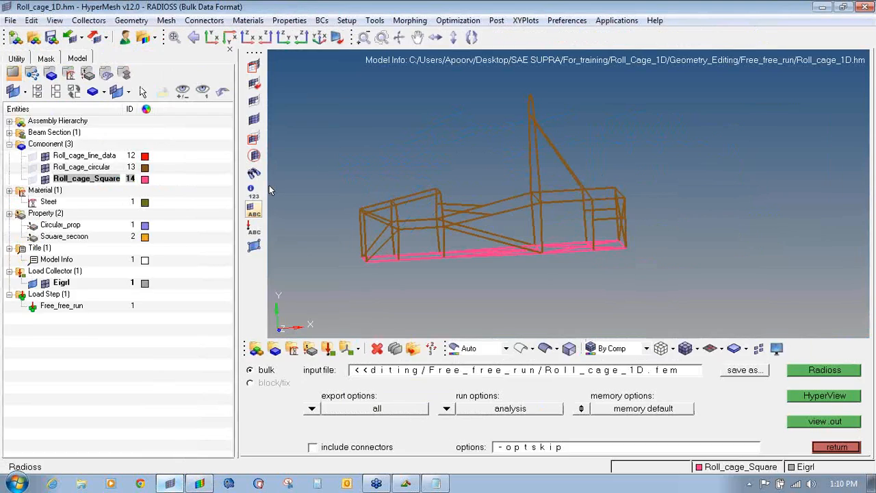
scroll(411, 260, up, 10)
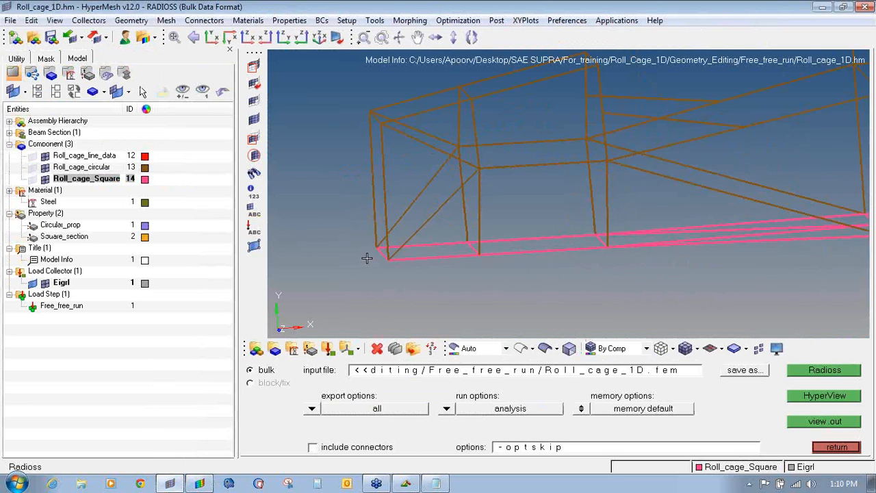
scroll(476, 259, up, 5)
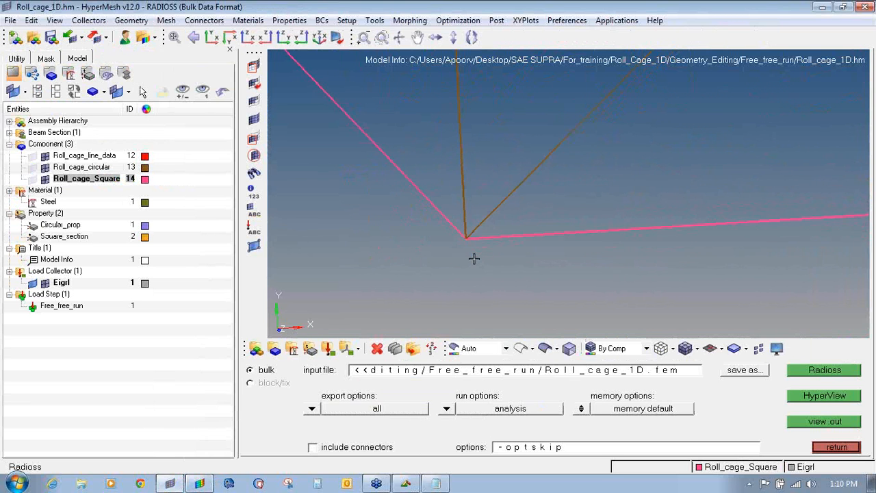
scroll(458, 243, up, 3)
scroll(471, 255, down, 3)
scroll(471, 255, down, 3)
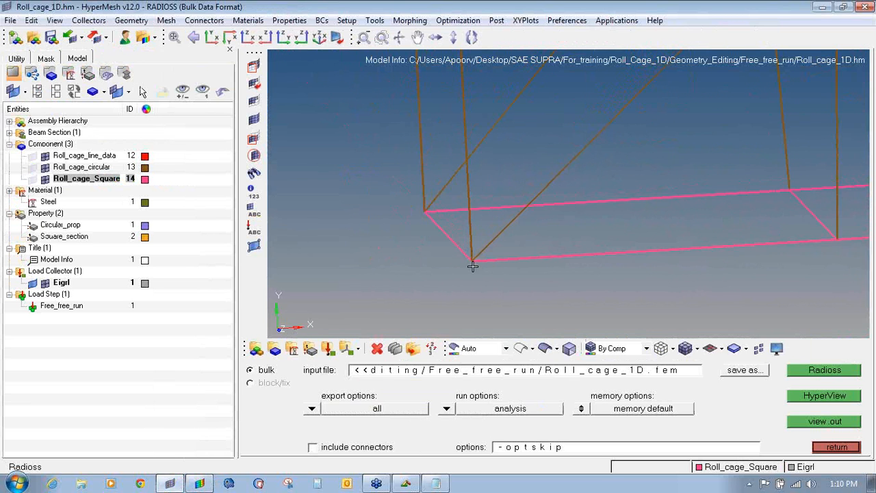
key(shift+F2)
shift+drag(457, 244, 502, 269)
middle_click(502, 269)
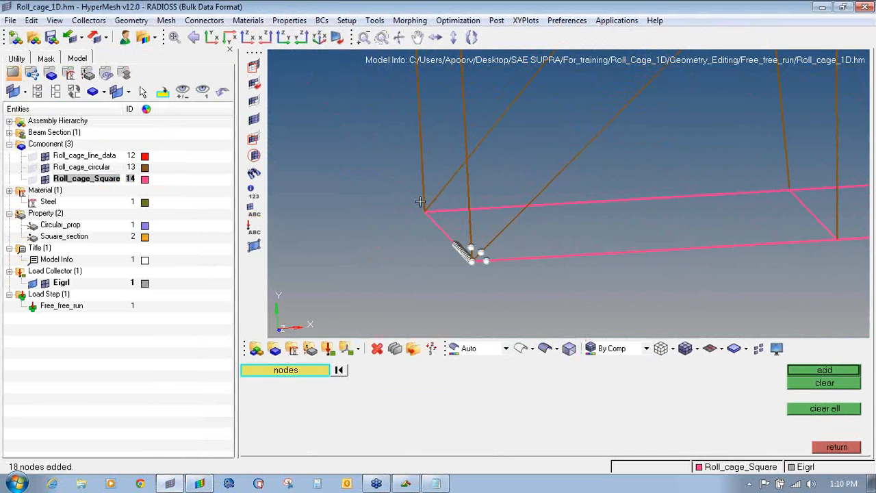
shift+drag(409, 188, 445, 218)
middle_click(444, 218)
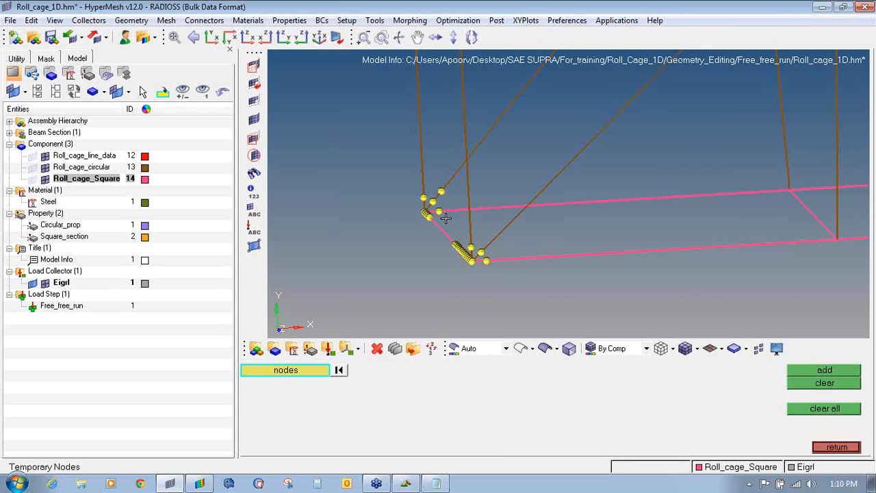
- Add temporary nodes at the remaining lower corner joints and the upper joint, 26 in total
scroll(744, 268, down, 5)
scroll(655, 264, up, 8)
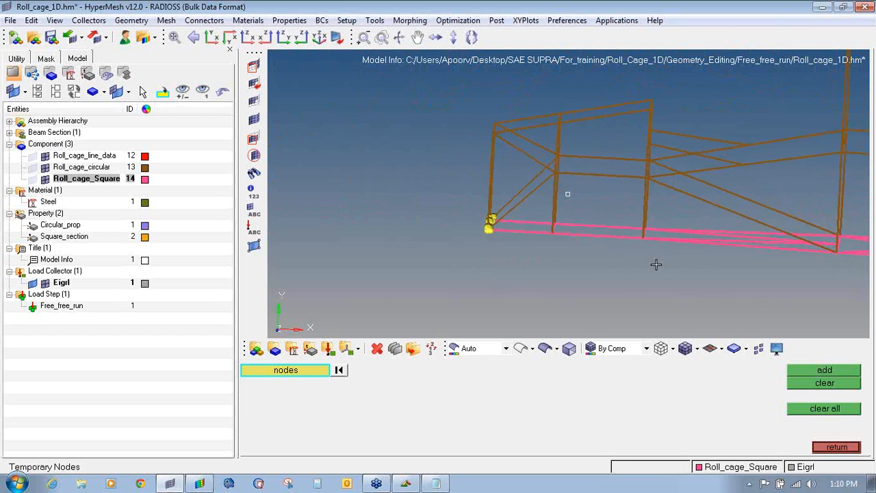
ctrl+drag(575, 247, 596, 262)
shift+drag(546, 222, 601, 268)
scroll(602, 267, down, 5)
scroll(676, 199, up, 3)
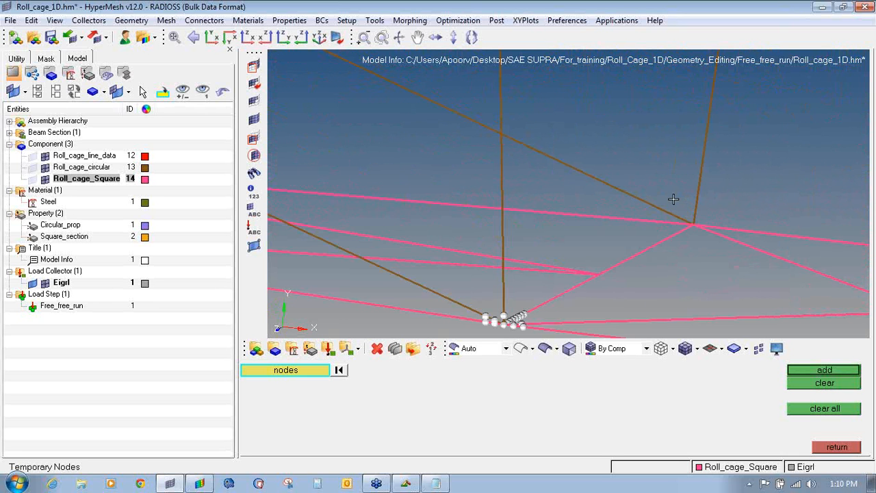
shift+drag(673, 199, 713, 237)
scroll(714, 238, down, 4)
ctrl+right_drag(777, 276, 506, 198)
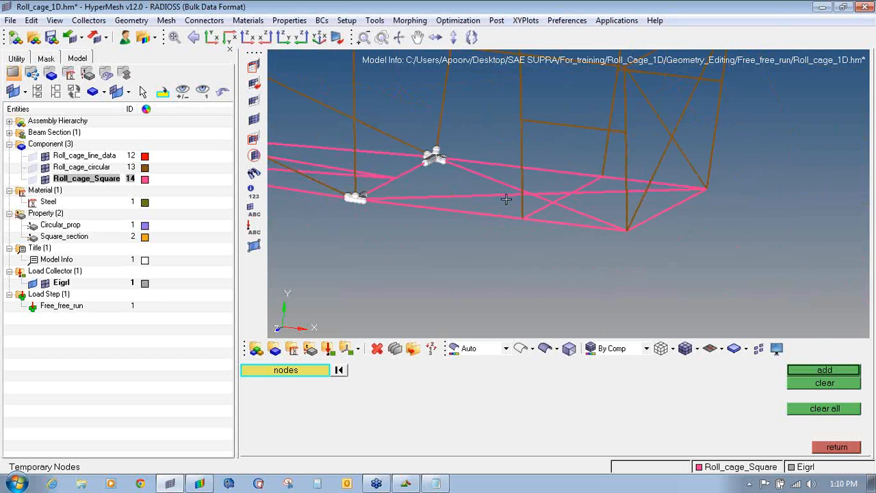
ctrl+scroll(628, 225, down, 1)
ctrl+scroll(628, 225, up, 5)
shift+drag(594, 209, 644, 258)
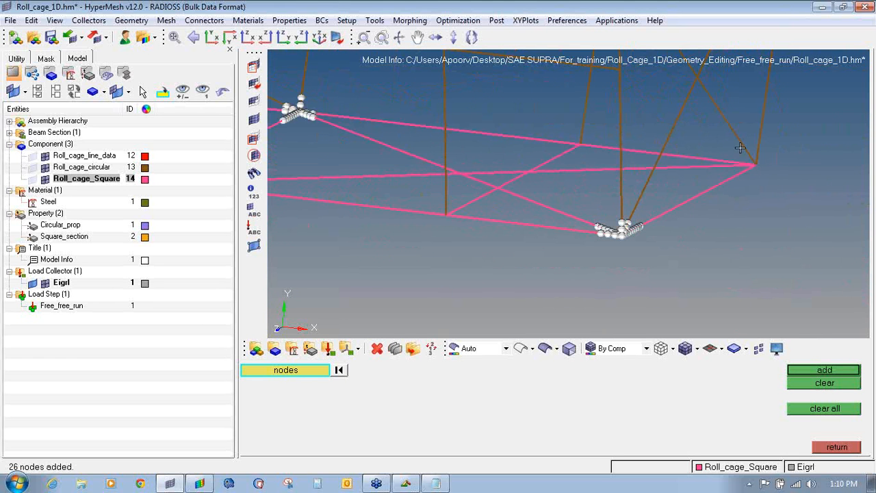
middle_click(782, 182)
ctrl+scroll(782, 182, down, 5)
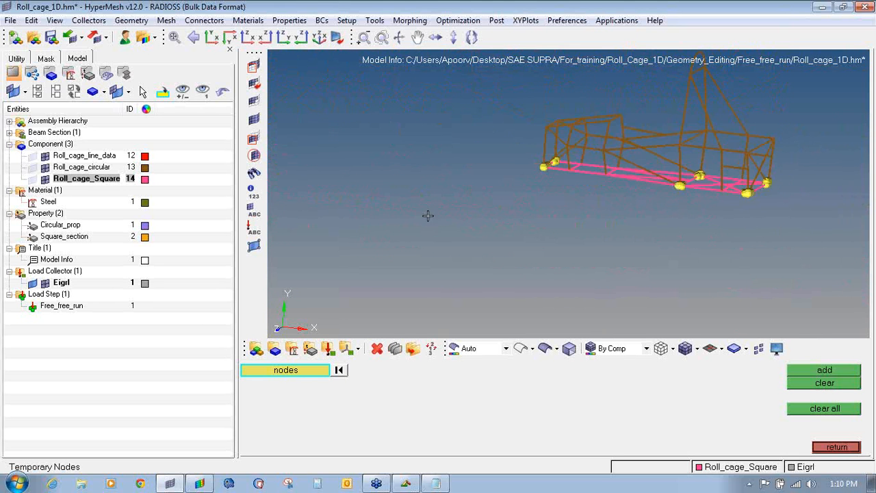
ctrl+right_drag(428, 216, 479, 228)
ctrl+scroll(519, 196, up, 8)
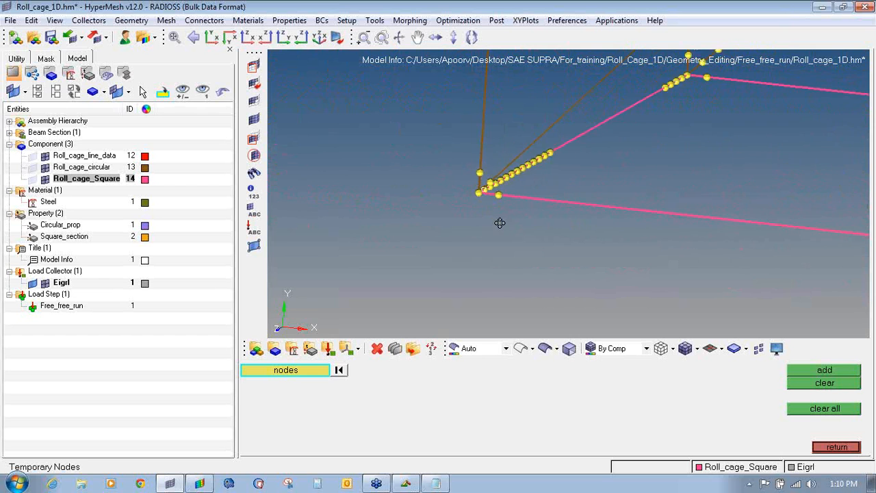
ctrl+drag(500, 223, 525, 200)
ctrl+drag(494, 186, 496, 207)
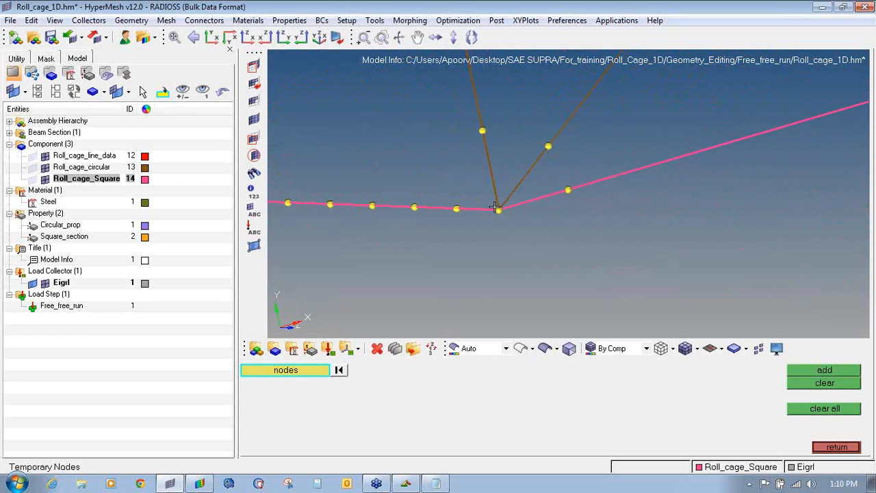
- Delete the four selected elements and the brown element at the first corner joint
key(F2)
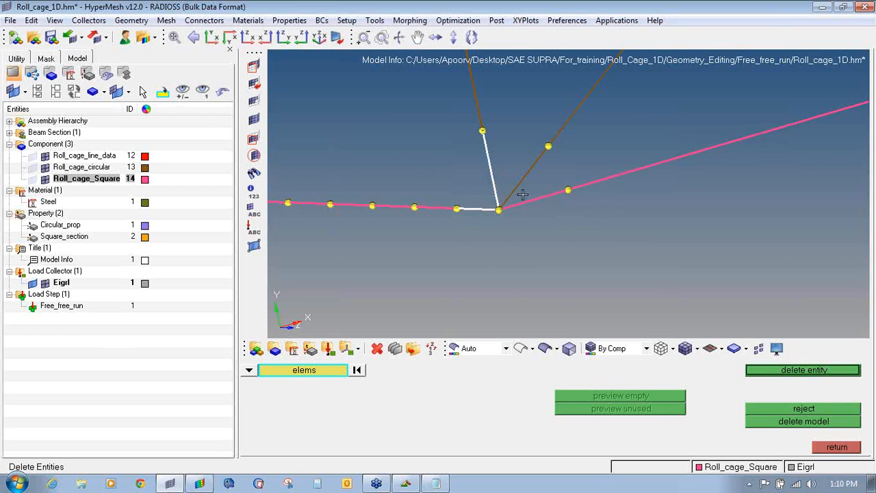
middle_click(518, 213)
ctrl+drag(518, 212, 351, 255)
ctrl+scroll(353, 248, up, 9)
click(339, 207)
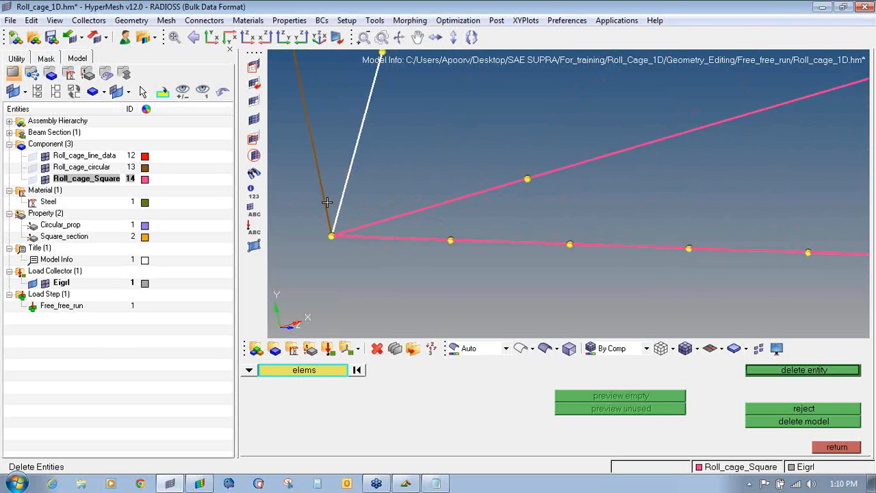
middle_click(376, 226)
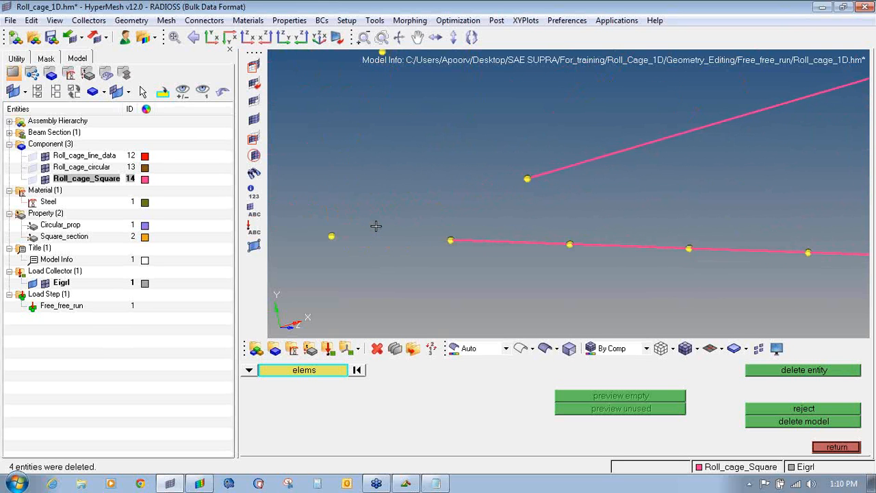
- Delete the lower pink element and the vertical element at the right corner joint
ctrl+scroll(376, 225, down, 12)
ctrl+right_drag(645, 196, 413, 259)
ctrl+scroll(705, 146, up, 8)
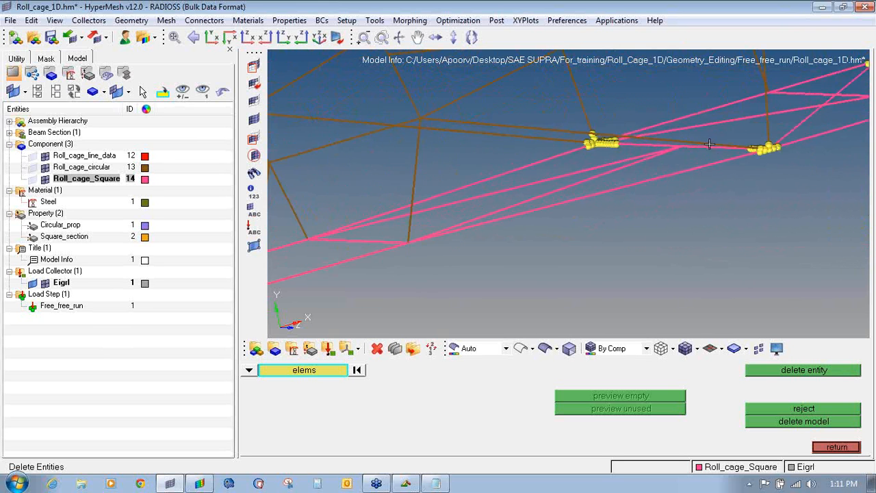
ctrl+right_drag(705, 146, 425, 195)
ctrl+scroll(604, 215, up, 7)
ctrl+right_drag(654, 211, 321, 214)
ctrl+scroll(320, 213, up, 5)
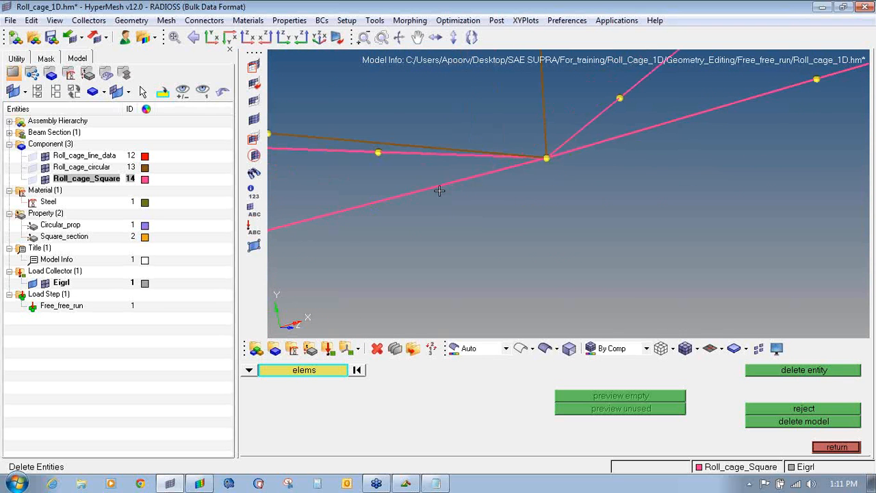
click(484, 175)
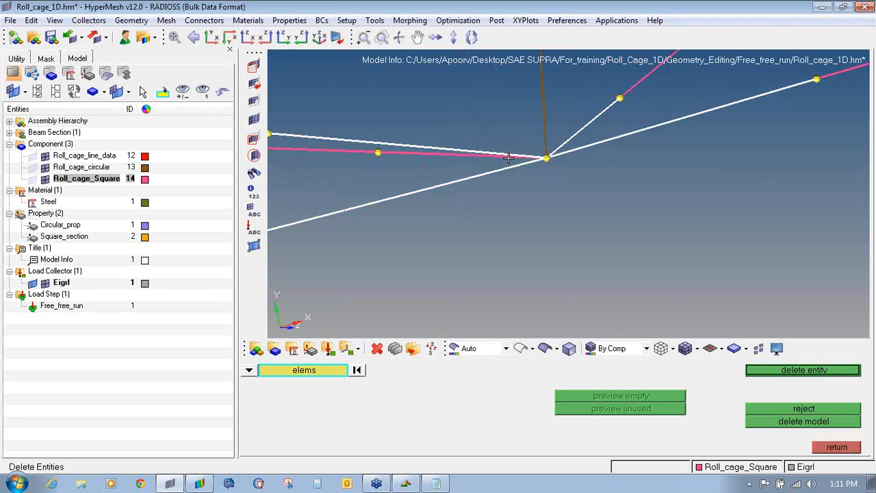
middle_click(500, 159)
click(518, 142)
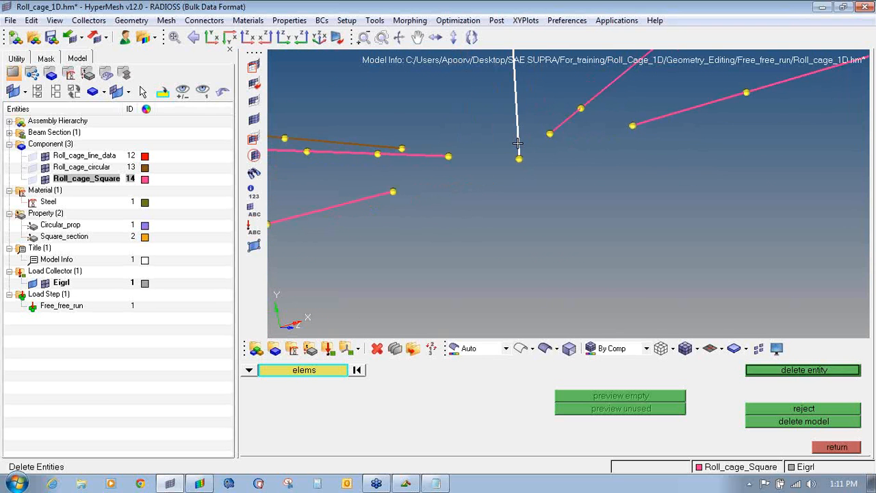
middle_click(518, 167)
- Delete the selected elements in the cluster at the next joint
ctrl+scroll(518, 165, down, 10)
ctrl+drag(479, 183, 402, 215)
ctrl+scroll(344, 215, down, 1)
ctrl+scroll(324, 211, up, 5)
ctrl+drag(481, 247, 386, 205)
ctrl+scroll(386, 206, up, 3)
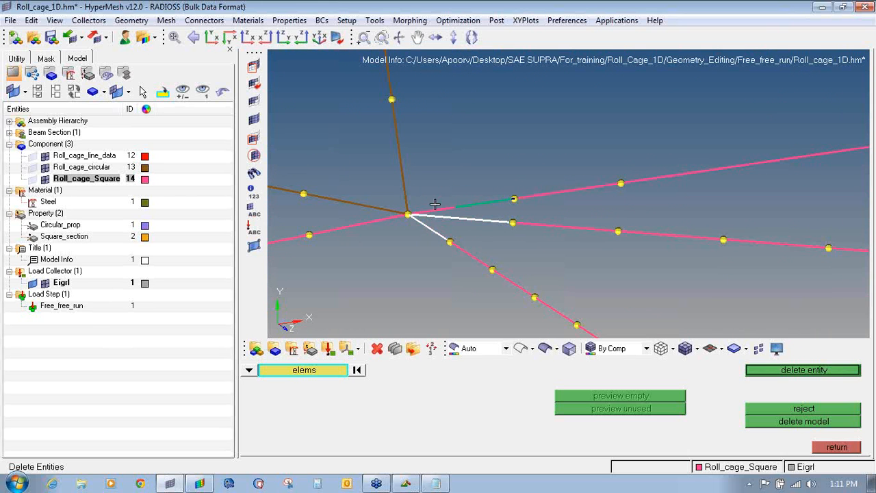
ctrl+scroll(415, 213, down, 6)
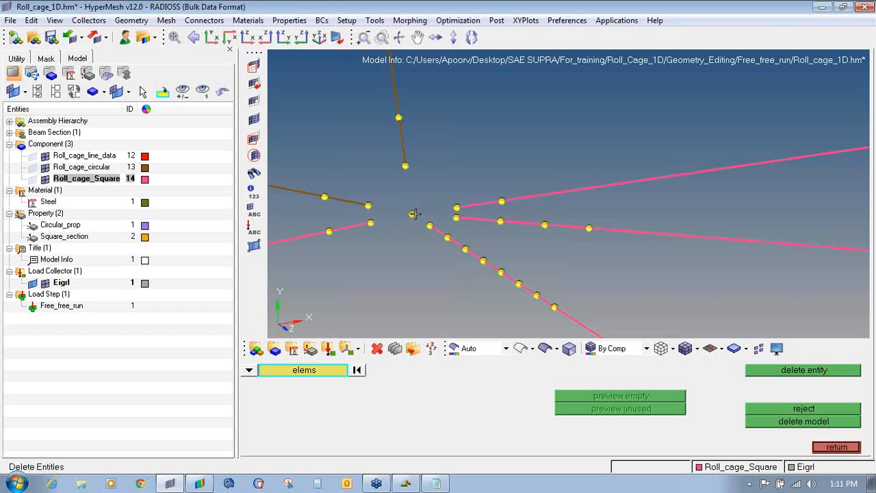
ctrl+scroll(575, 228, up, 6)
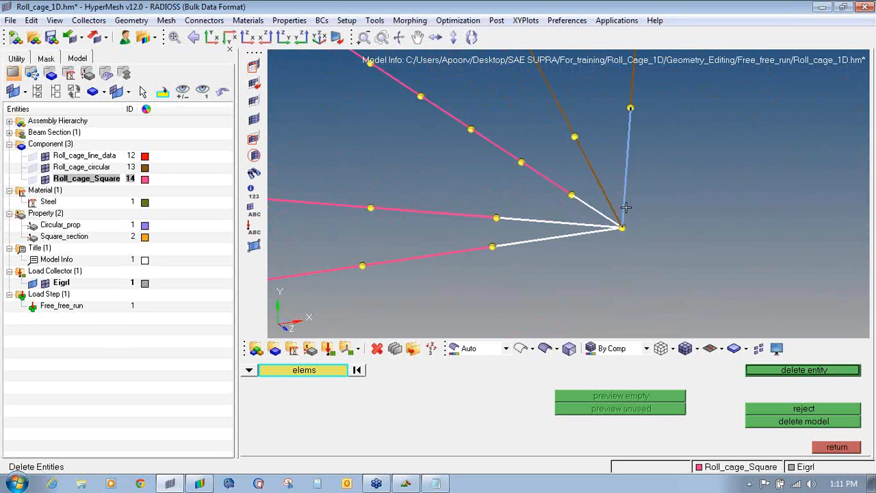
middle_click(606, 222)
- Delete the pink element at the upper joint and leave the delete tool
ctrl+scroll(606, 222, down, 6)
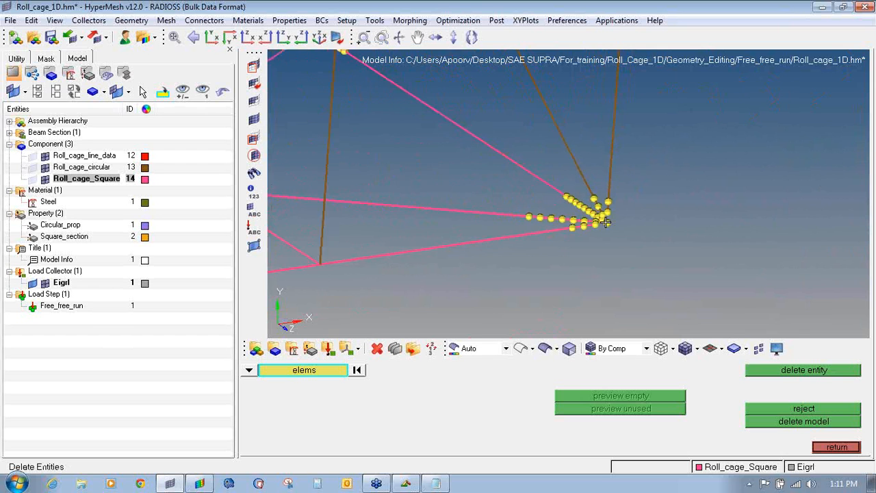
ctrl+scroll(502, 155, up, 4)
ctrl+scroll(502, 156, up, 5)
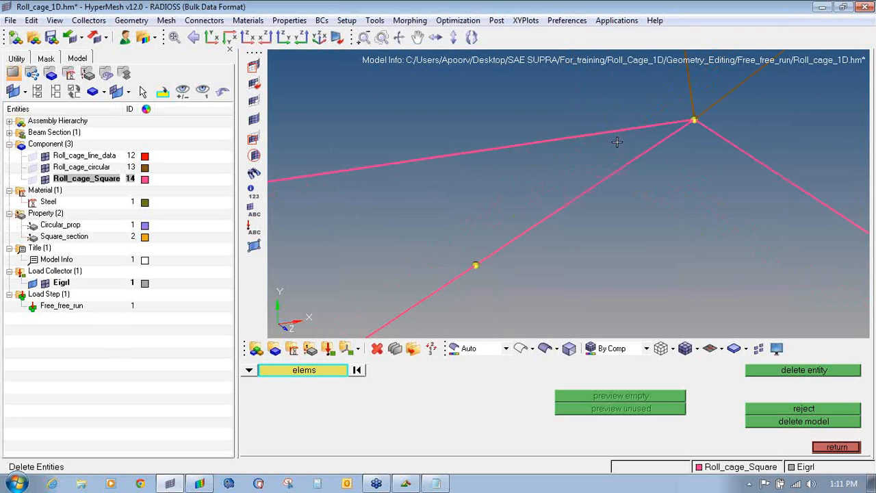
click(636, 130)
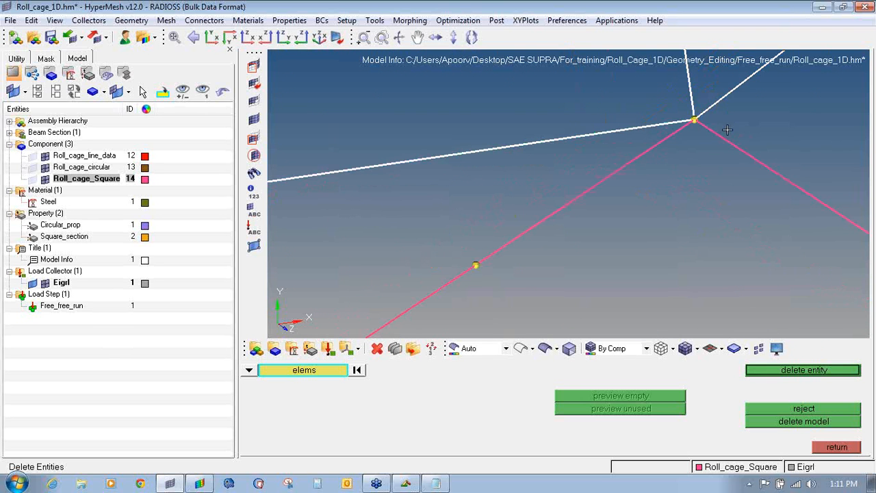
middle_click(736, 162)
ctrl+scroll(735, 163, down, 5)
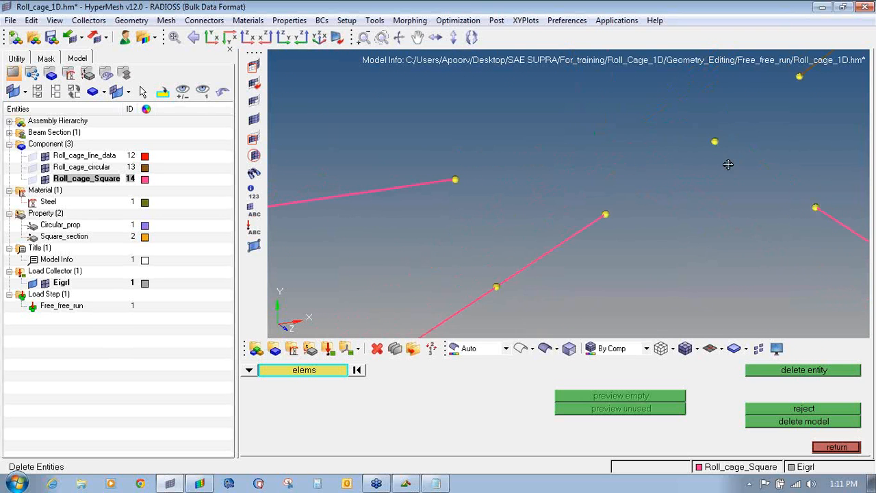
ctrl+right_drag(708, 171, 541, 229)
ctrl+drag(542, 233, 578, 255)
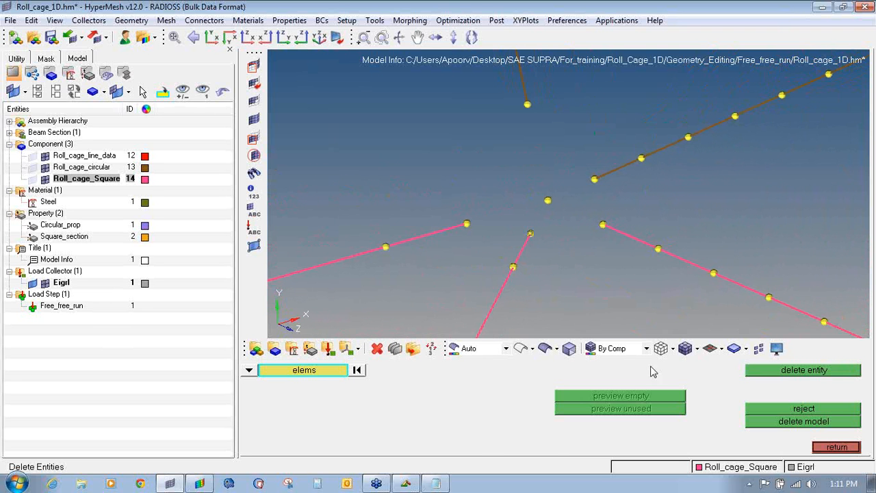
key(Escape)
key(Escape)
- Set up bar creation using the Square_section beam property
click(821, 383)
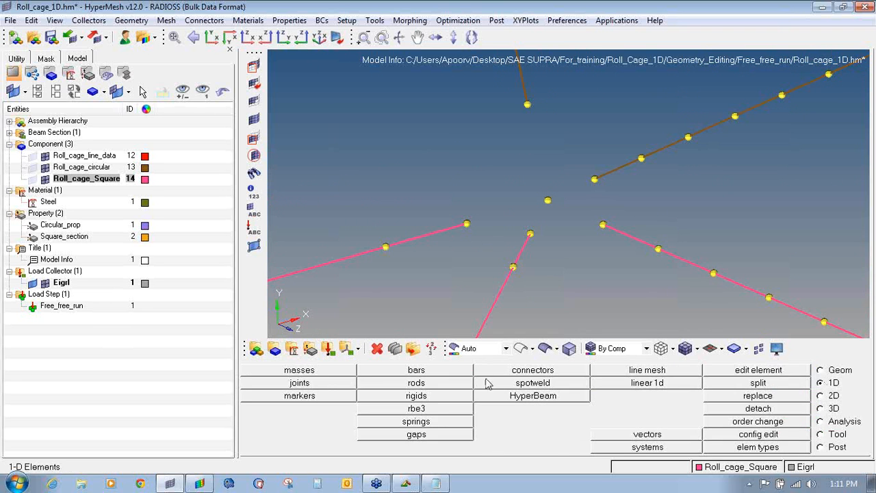
click(463, 383)
click(824, 448)
click(403, 370)
click(510, 384)
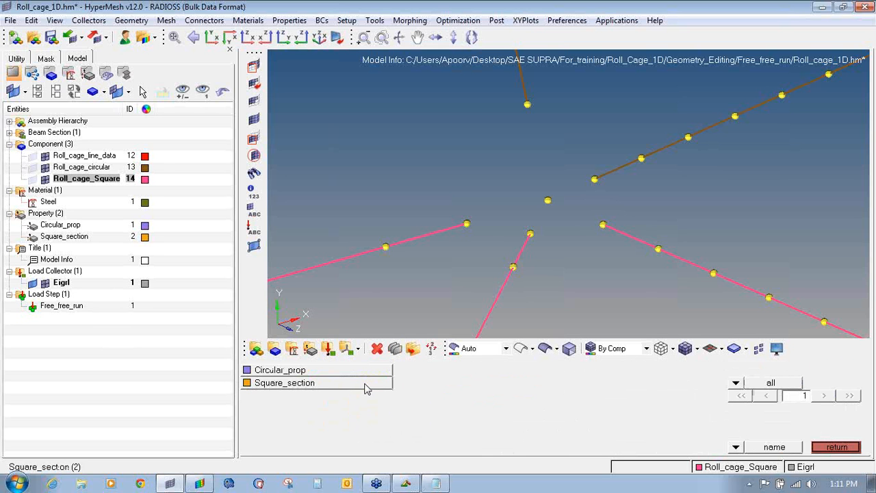
click(365, 386)
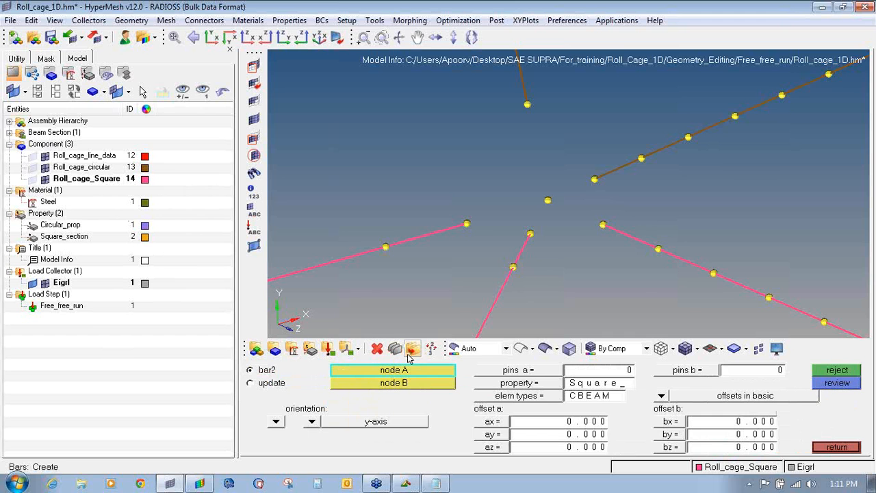
click(521, 390)
click(354, 384)
- Bridge the first joint gap with square-section bars between neighbouring nodes
click(467, 225)
click(533, 236)
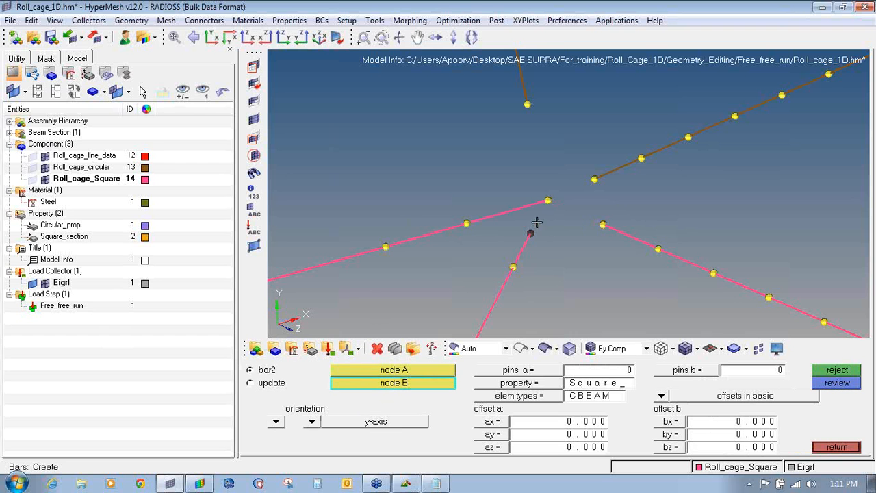
click(548, 202)
click(601, 225)
ctrl+scroll(576, 232, down, 12)
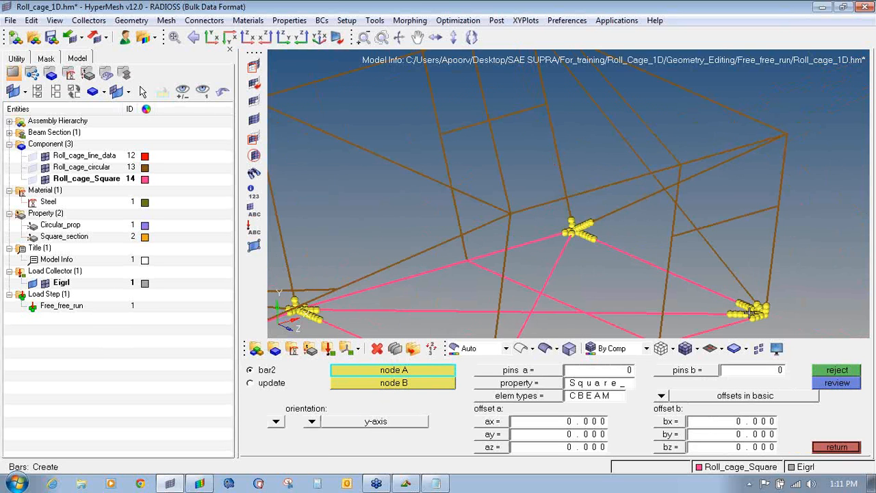
ctrl+scroll(760, 317, up, 4)
ctrl+scroll(763, 318, up, 5)
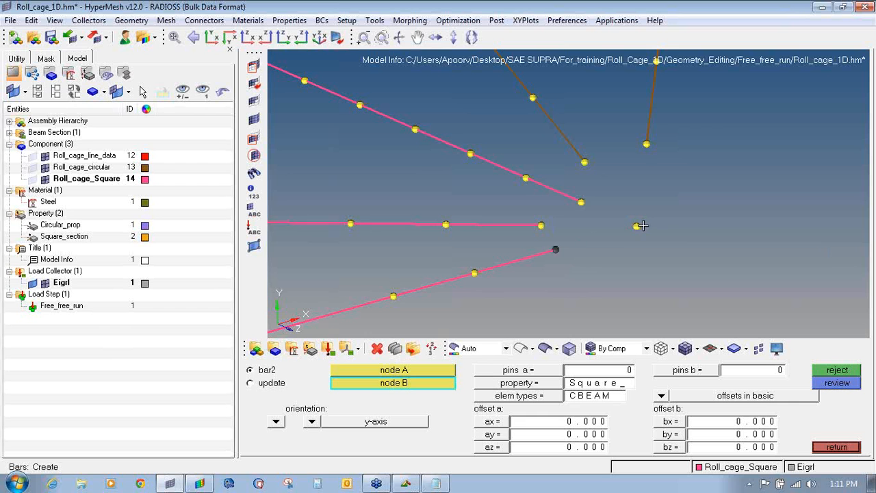
click(541, 225)
click(636, 225)
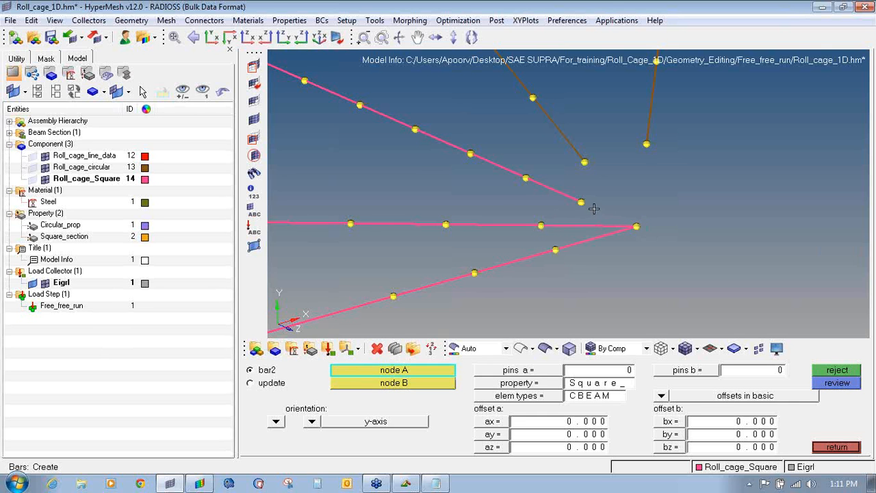
click(582, 202)
click(634, 227)
ctrl+scroll(502, 211, down, 5)
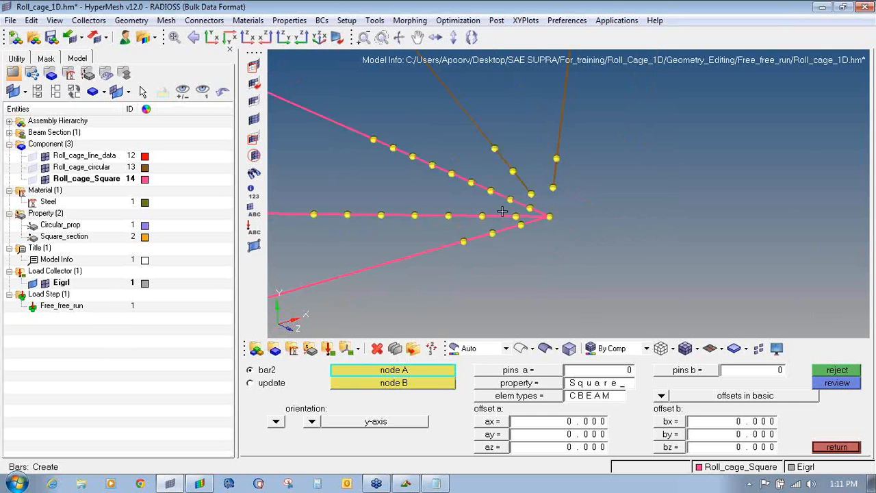
ctrl+scroll(426, 260, up, 6)
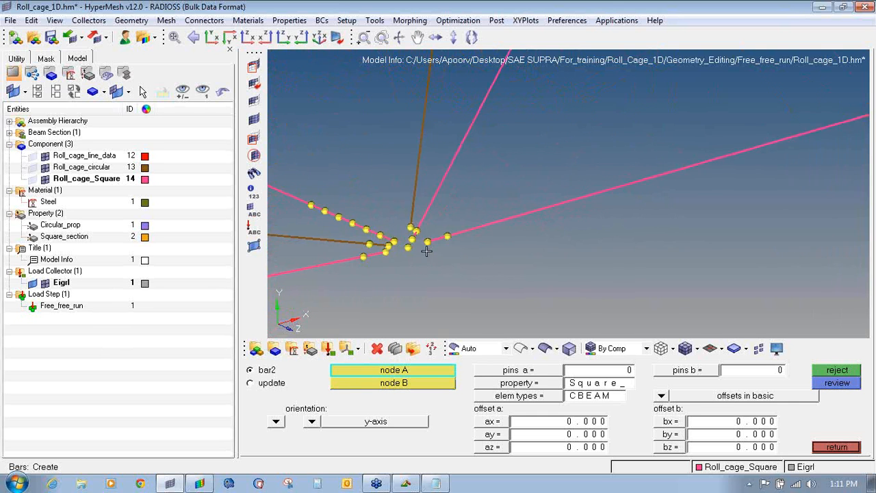
- Chain square-section bars across the left joint gap to a shared joint node
click(429, 233)
click(391, 244)
click(345, 254)
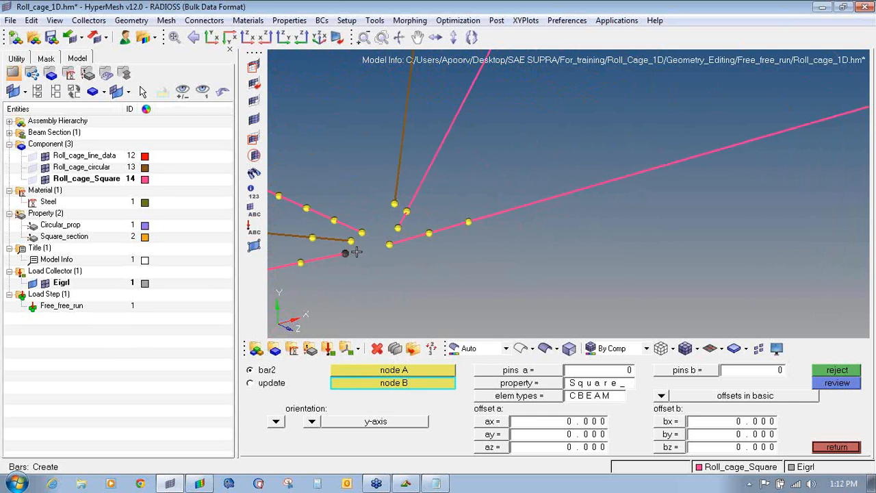
click(390, 244)
click(362, 232)
click(390, 244)
click(398, 228)
click(391, 245)
ctrl+scroll(385, 251, down, 6)
ctrl+scroll(385, 251, up, 8)
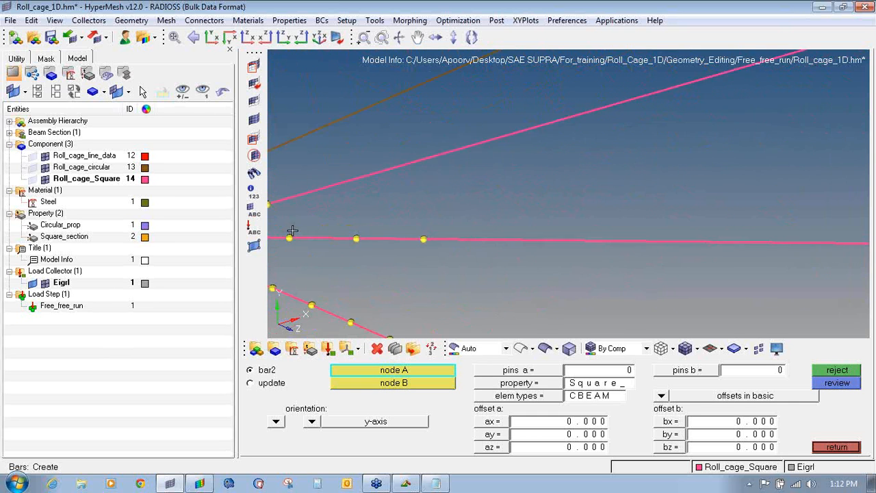
ctrl+right_drag(314, 264, 435, 234)
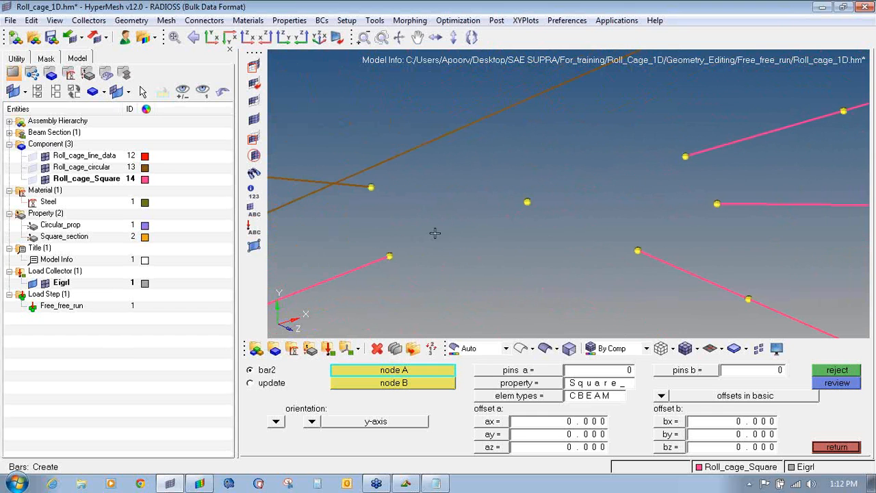
- Join the separated nodes and the right-hand tube ends to the joint node with bars
click(389, 257)
click(527, 204)
click(638, 251)
click(529, 205)
click(717, 203)
click(527, 203)
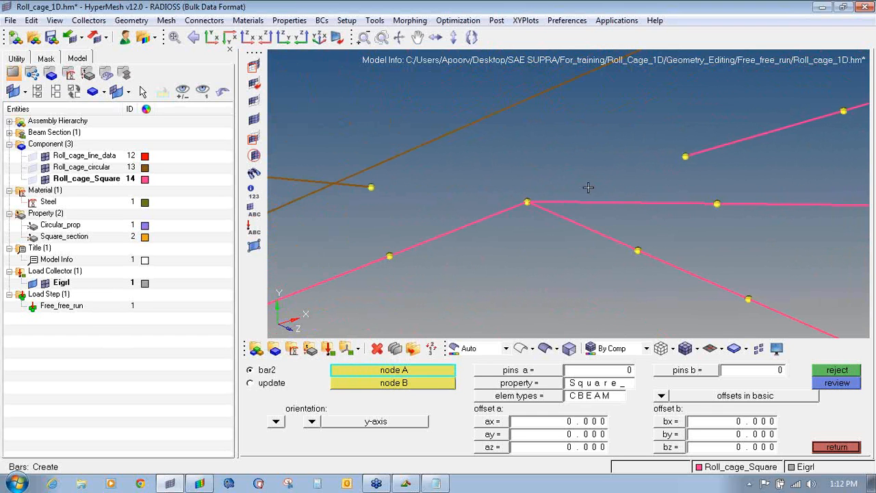
click(685, 154)
scroll(518, 198, down, 10)
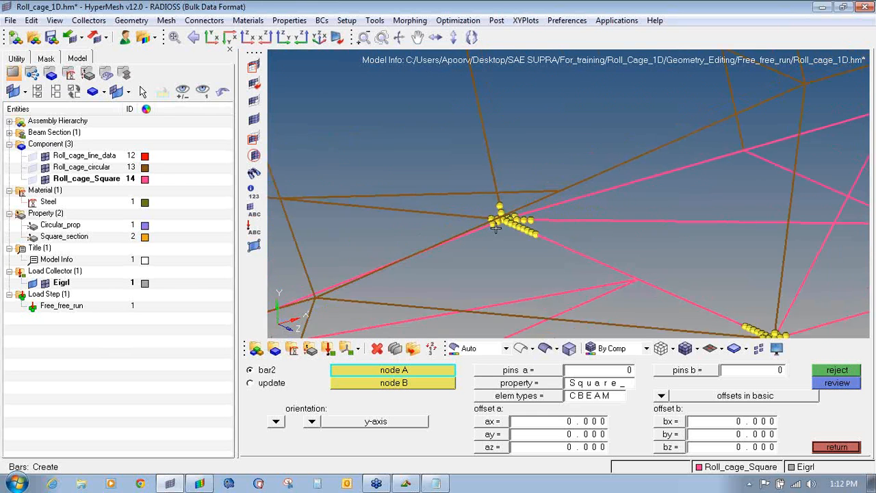
scroll(421, 285, up, 10)
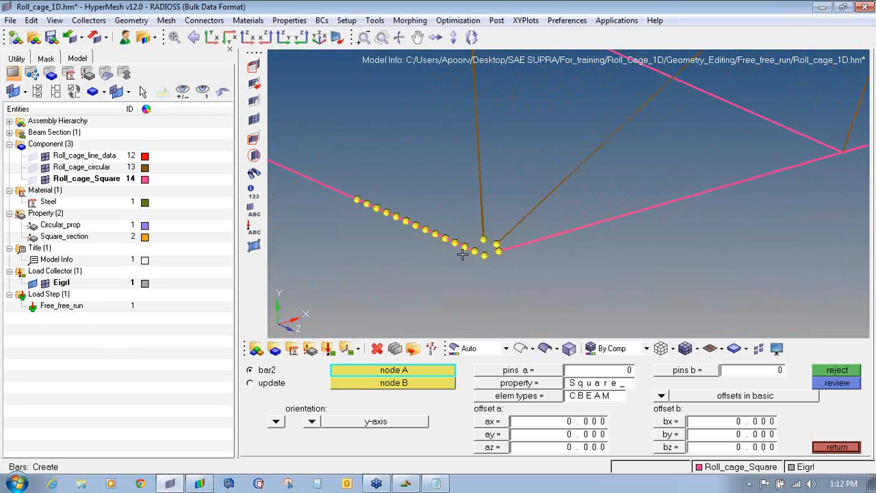
- Close the remaining corner gaps with bars, then switch new bars to Circular_prop
click(479, 228)
click(574, 269)
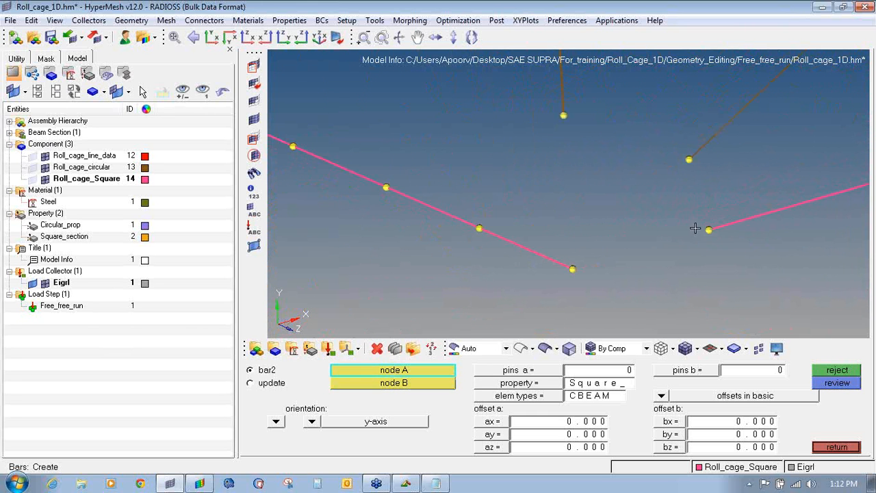
click(708, 230)
click(573, 269)
scroll(569, 190, down, 10)
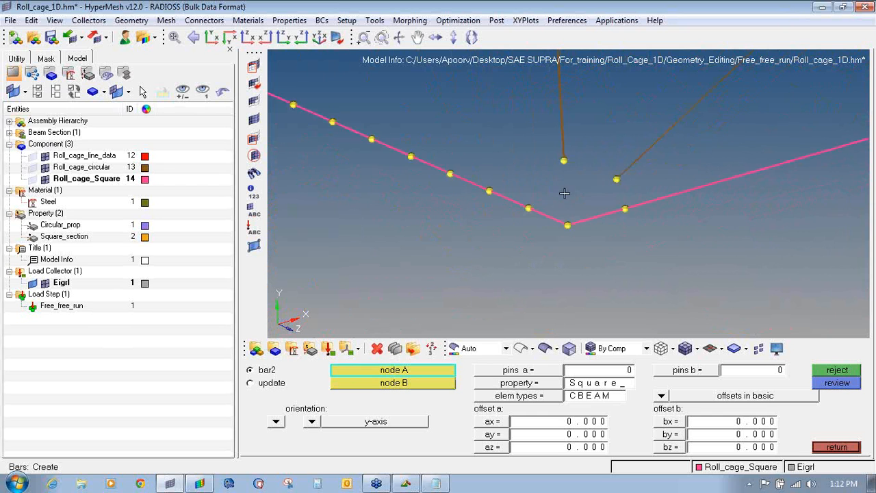
scroll(357, 161, up, 4)
scroll(466, 206, up, 5)
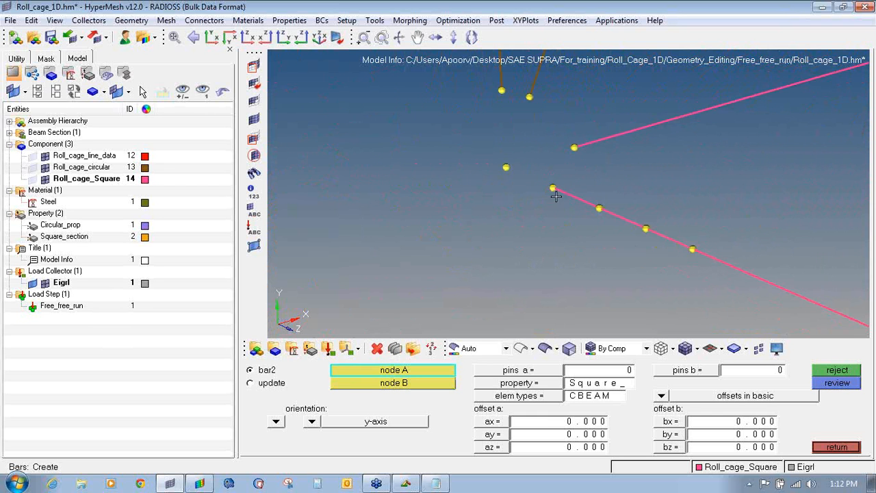
click(552, 187)
click(506, 167)
click(575, 147)
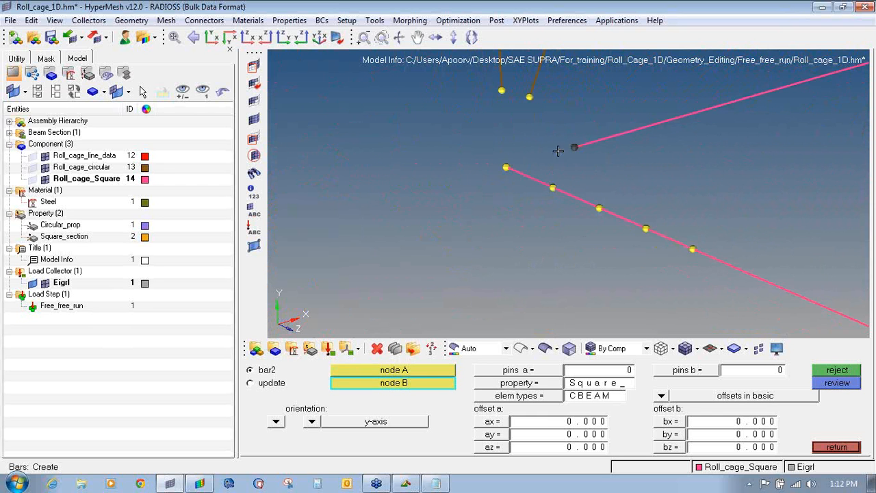
click(514, 164)
click(534, 385)
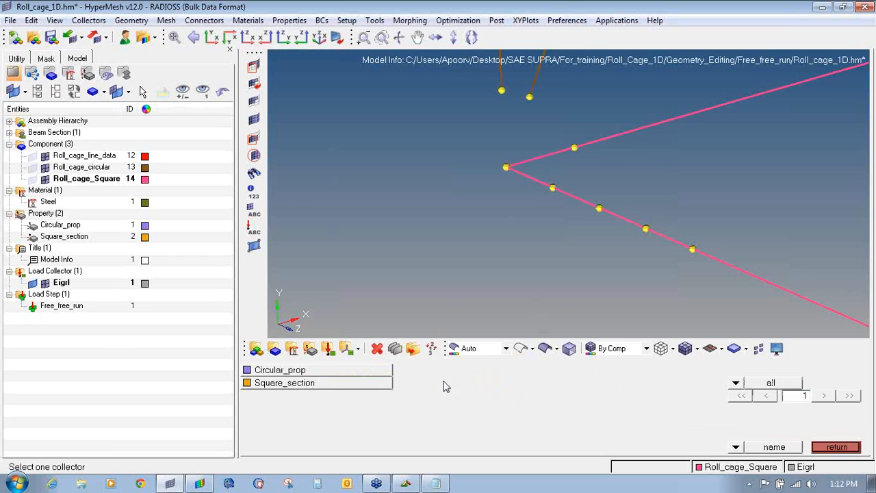
click(383, 372)
- Make Roll_cage_circular the current component and set the bar orientation to z-axis
right_click(68, 169)
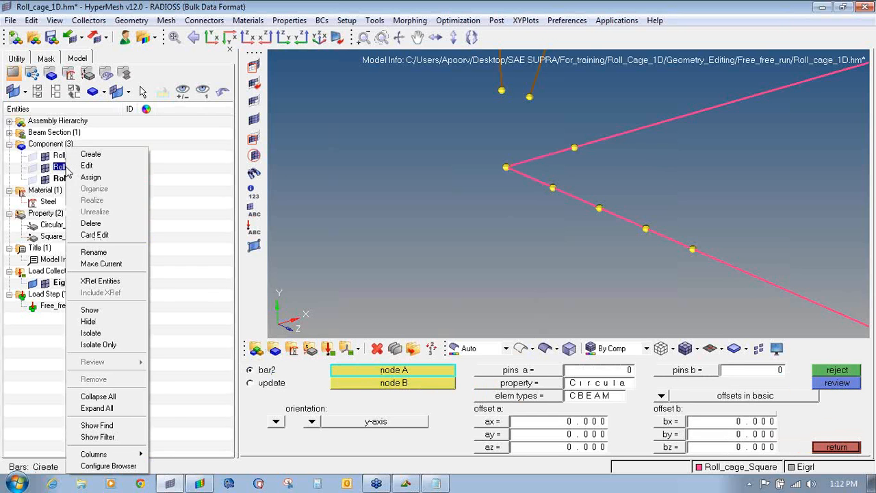
click(101, 264)
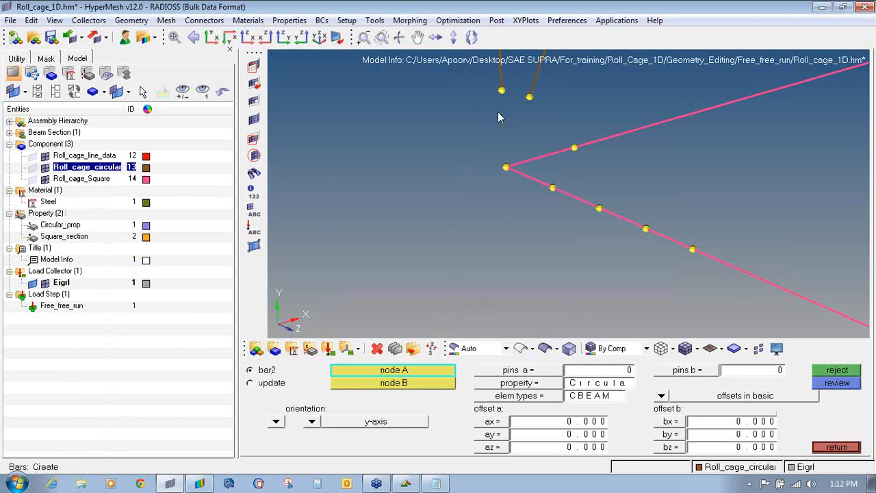
ctrl+drag(503, 130, 558, 119)
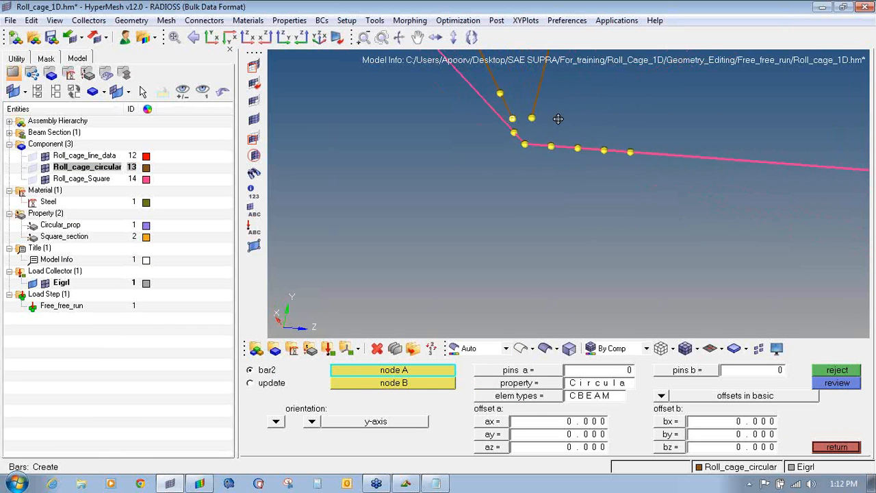
click(310, 422)
click(306, 410)
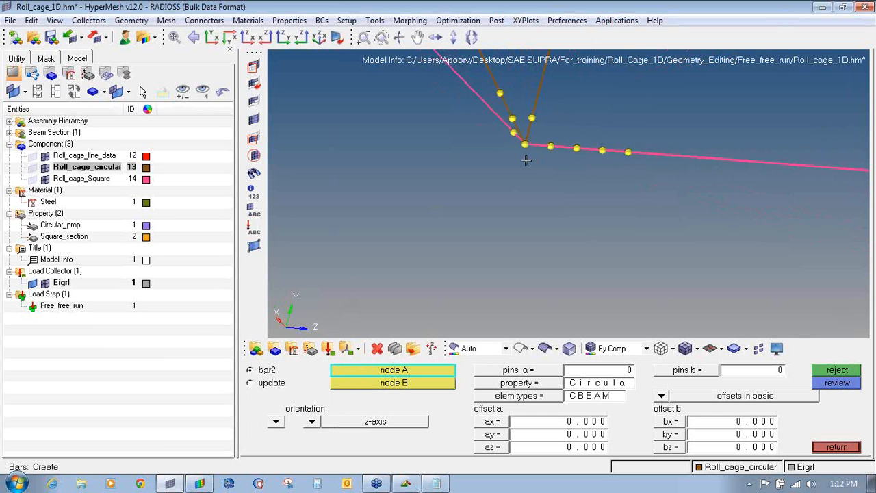
- Join both brown tube ends to the first joint node with two bars
ctrl+scroll(526, 160, down, 5)
ctrl+scroll(787, 142, up, 5)
ctrl+scroll(561, 217, up, 4)
ctrl+right_drag(496, 248, 599, 118)
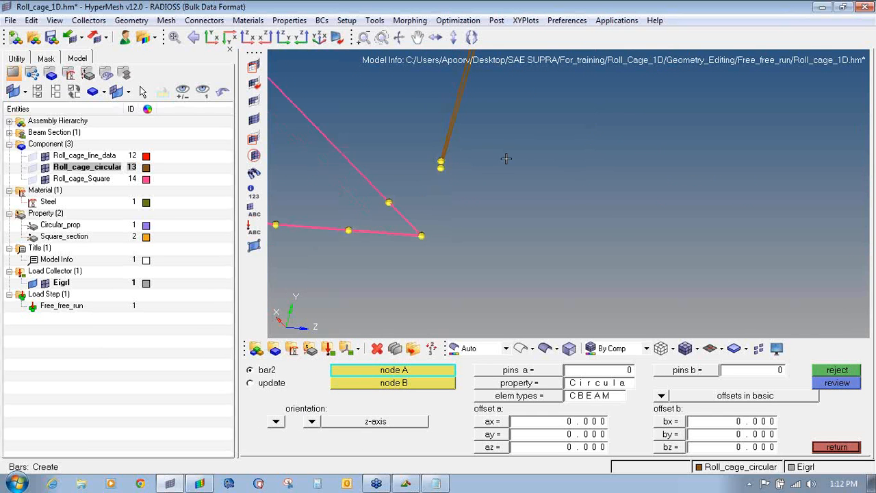
ctrl+drag(506, 159, 363, 135)
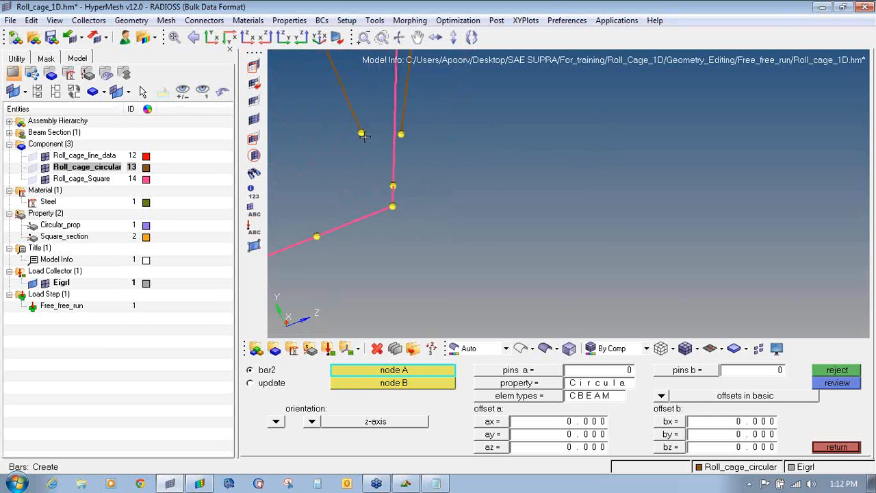
click(362, 133)
click(392, 206)
click(401, 133)
click(392, 186)
- Connect the lower and upper brown tube ends to the next corner joint with bars
ctrl+scroll(392, 207, down, 8)
ctrl+drag(395, 211, 582, 117)
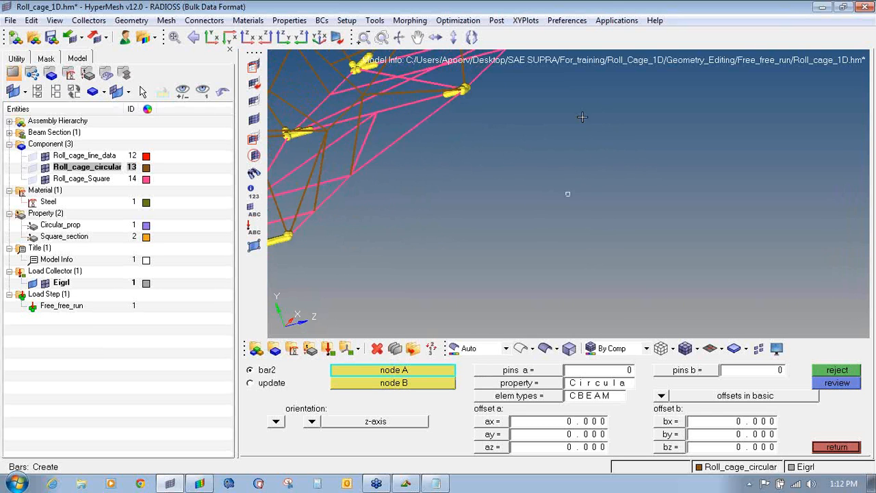
ctrl+scroll(454, 85, up, 4)
ctrl+scroll(499, 77, up, 4)
ctrl+scroll(428, 91, up, 5)
ctrl+scroll(454, 129, down, 4)
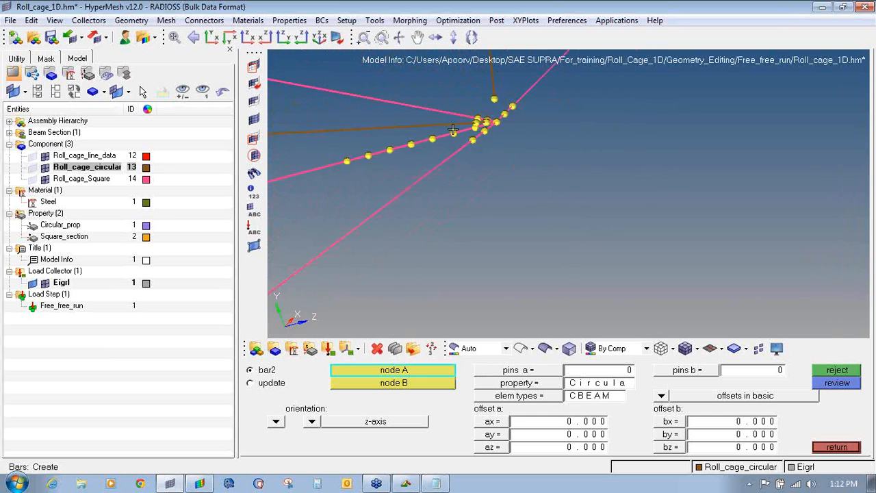
mouse_move(453, 130)
ctrl+mouse_down()
mouse_move(463, 141)
mouse_move(461, 196)
mouse_move(346, 188)
mouse_move(594, 136)
mouse_move(458, 135)
ctrl+mouse_up()
click(475, 131)
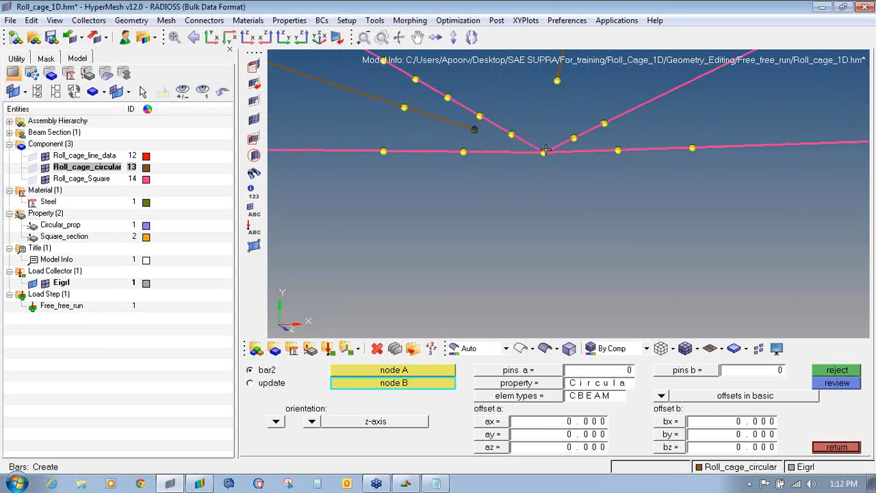
click(544, 152)
click(557, 82)
click(542, 151)
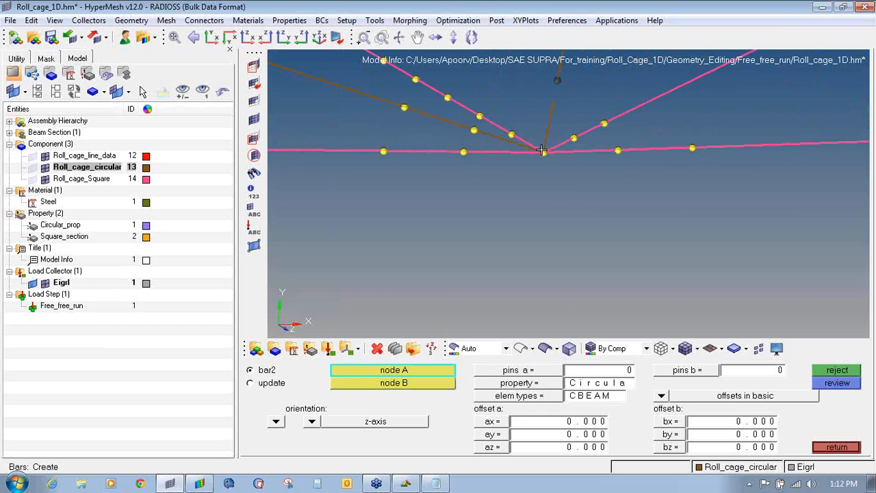
- Close the gap between a brown tube end and the next joint with a bar
ctrl+scroll(541, 151, down, 8)
ctrl+right_drag(685, 157, 567, 156)
ctrl+scroll(567, 156, up, 8)
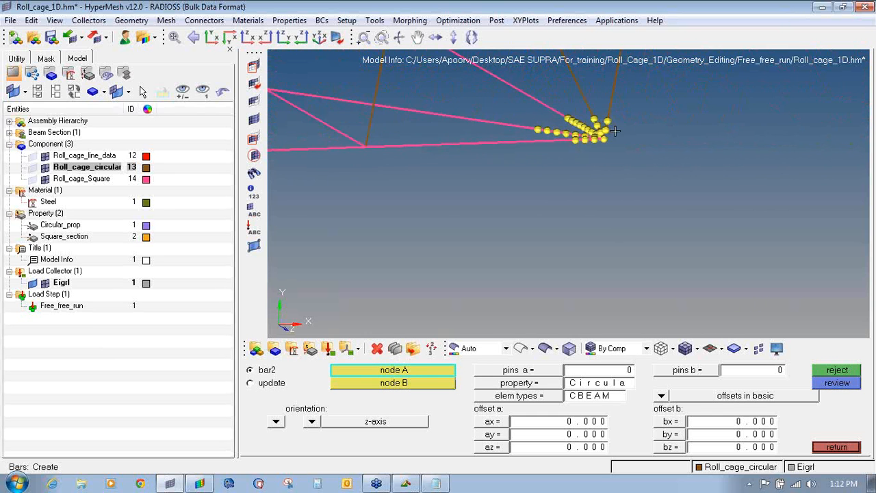
ctrl+right_drag(526, 112, 546, 174)
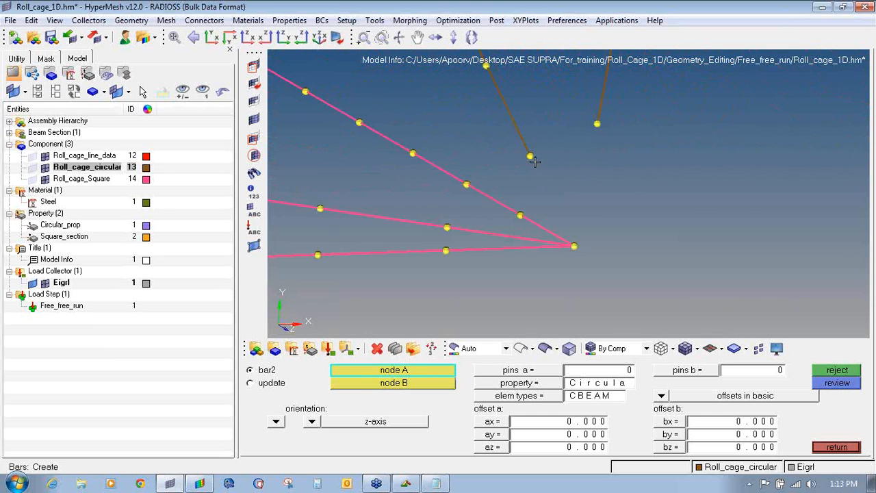
ctrl+drag(533, 159, 495, 181)
click(478, 133)
click(503, 172)
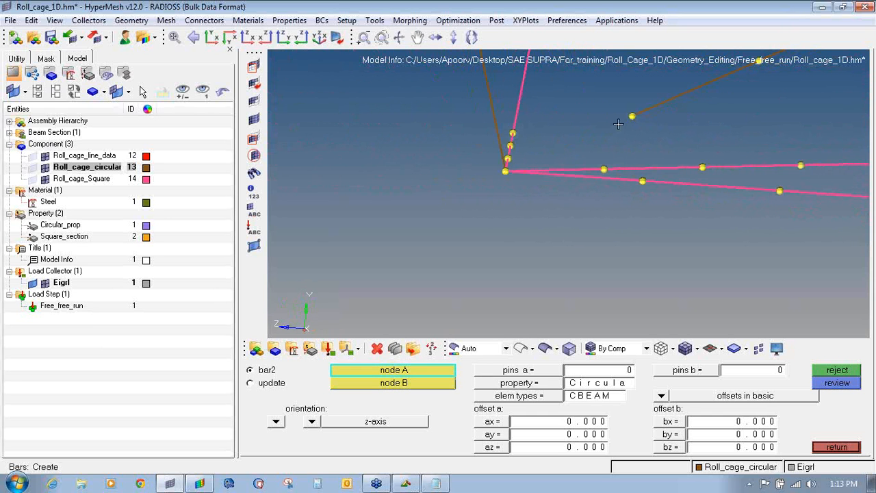
- Switch the bar orientation to y-axis and add two bars joining nodes to the corner joint
click(313, 422)
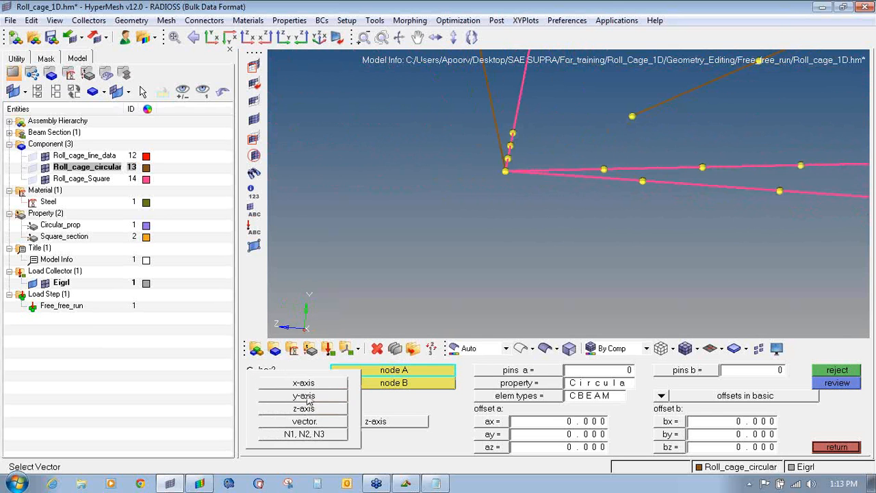
click(304, 395)
click(632, 118)
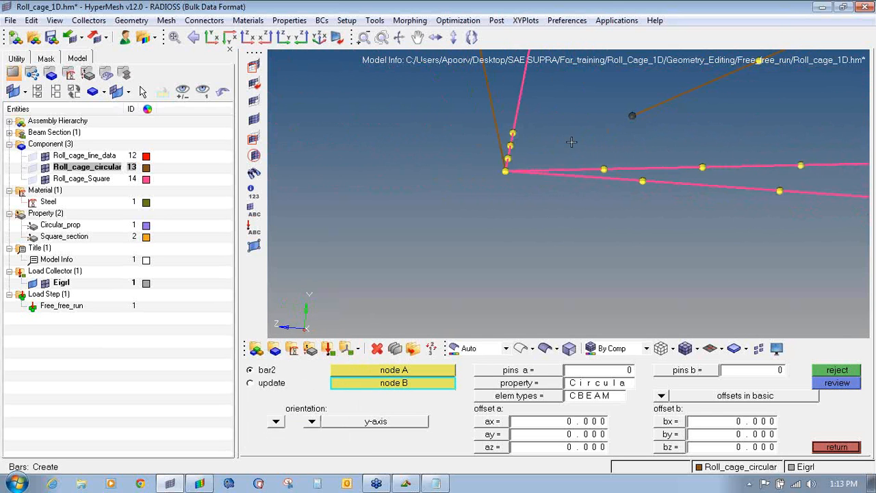
click(506, 171)
scroll(505, 204, down, 5)
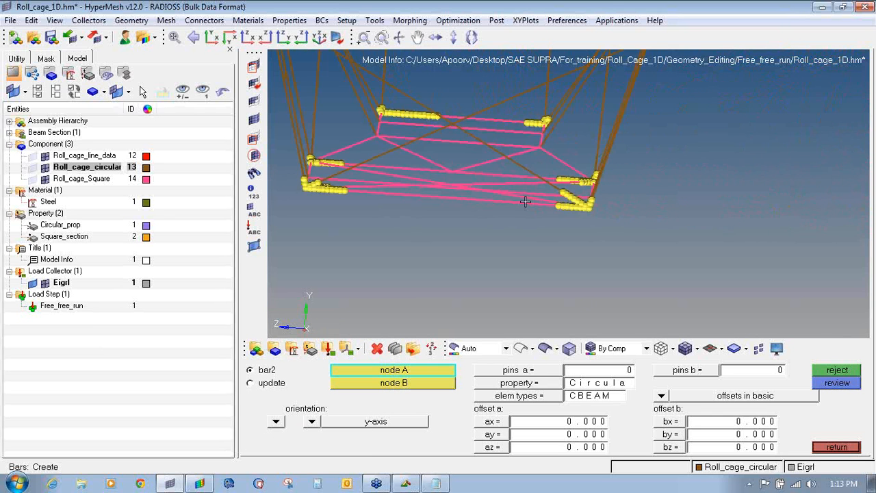
scroll(590, 209, up, 5)
scroll(618, 185, up, 5)
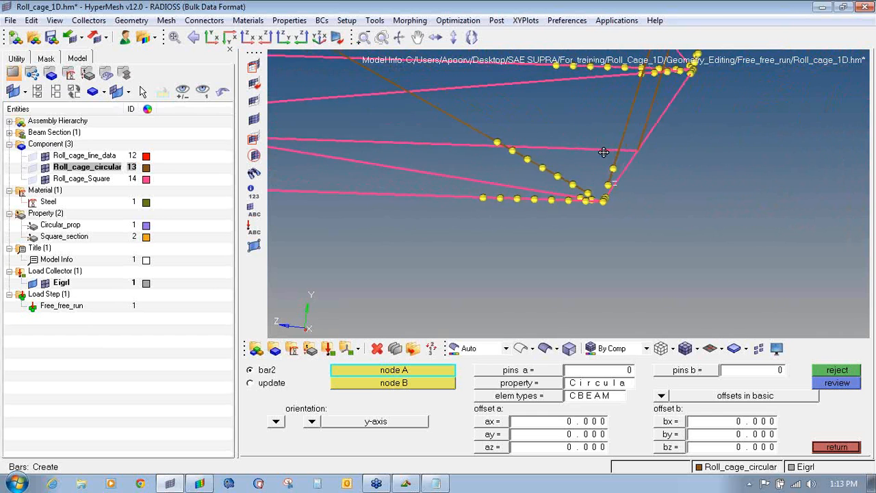
click(577, 181)
scroll(603, 198, up, 3)
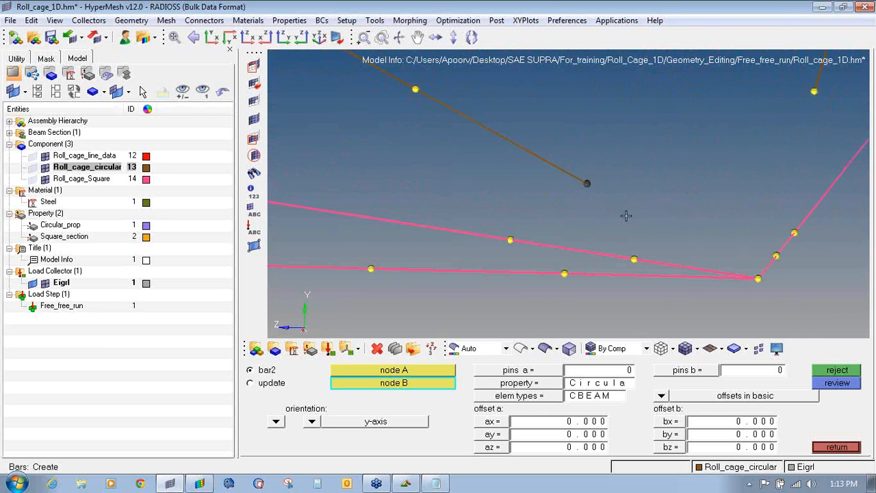
click(758, 279)
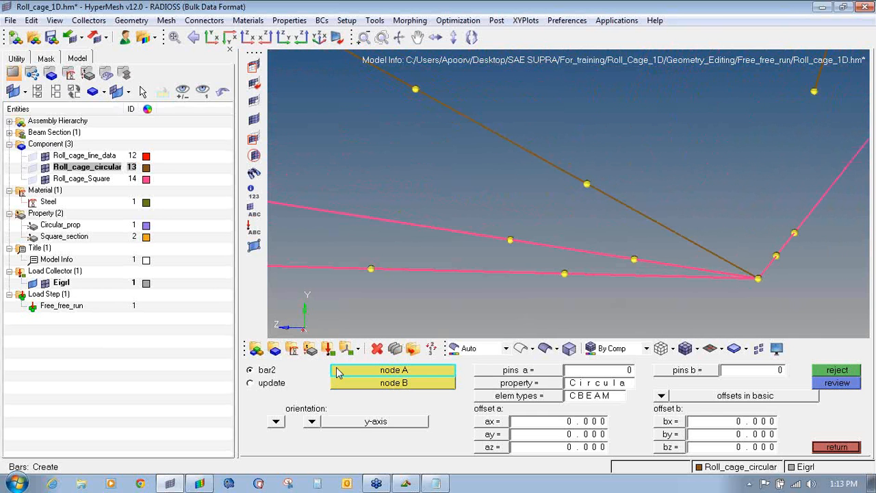
- Return the orientation to z-axis and add a bar to the corner node
click(313, 421)
click(305, 409)
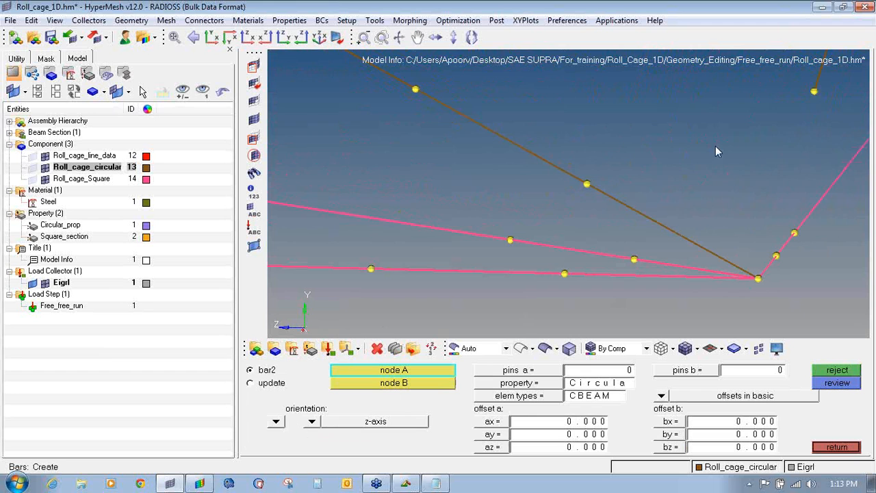
click(813, 92)
click(757, 278)
- Add two more bars connecting nodes to the neighbouring lower joint
ctrl+scroll(759, 263, down, 10)
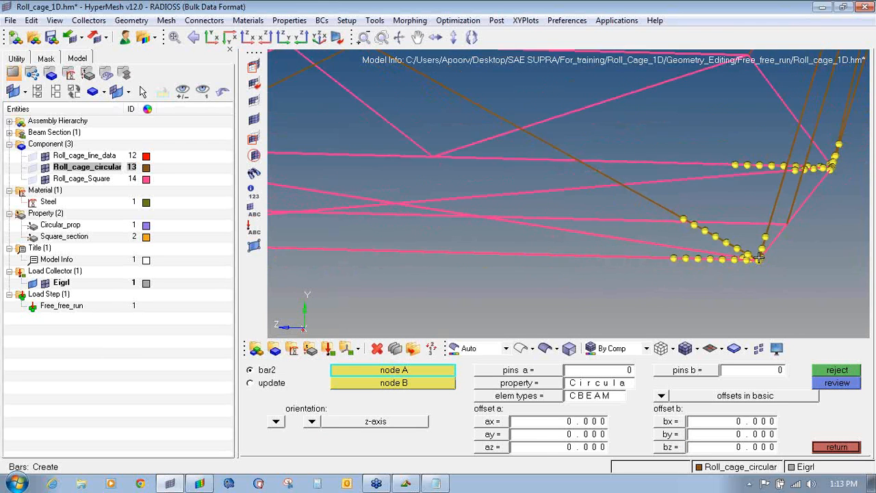
ctrl+drag(759, 257, 738, 254)
ctrl+right_drag(737, 254, 436, 235)
ctrl+scroll(583, 204, up, 10)
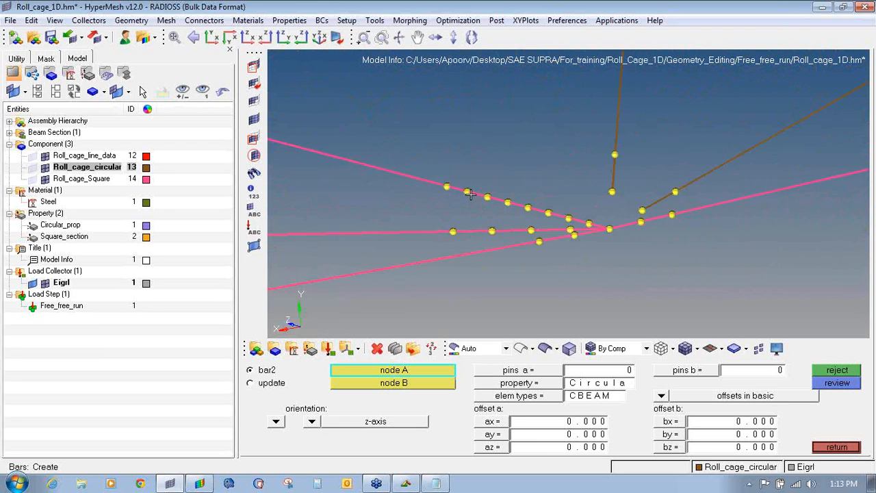
ctrl+right_drag(595, 218, 429, 211)
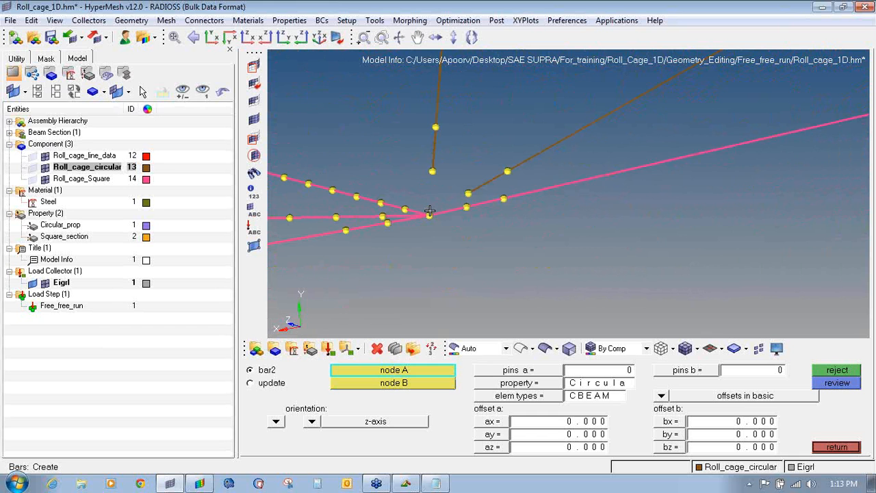
click(430, 213)
click(429, 219)
ctrl+scroll(467, 197, up, 4)
click(469, 194)
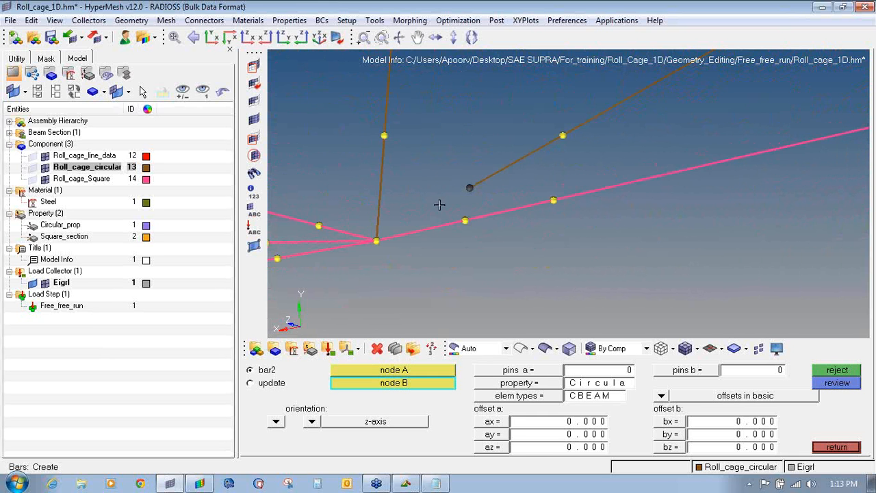
click(376, 241)
- Clear all the yellow temporary nodes using the Shift+F8 temp nodes tool
ctrl+scroll(376, 240, down, 9)
ctrl+right_drag(358, 231, 414, 240)
ctrl+scroll(373, 229, up, 4)
ctrl+scroll(374, 230, up, 4)
ctrl+scroll(381, 230, down, 9)
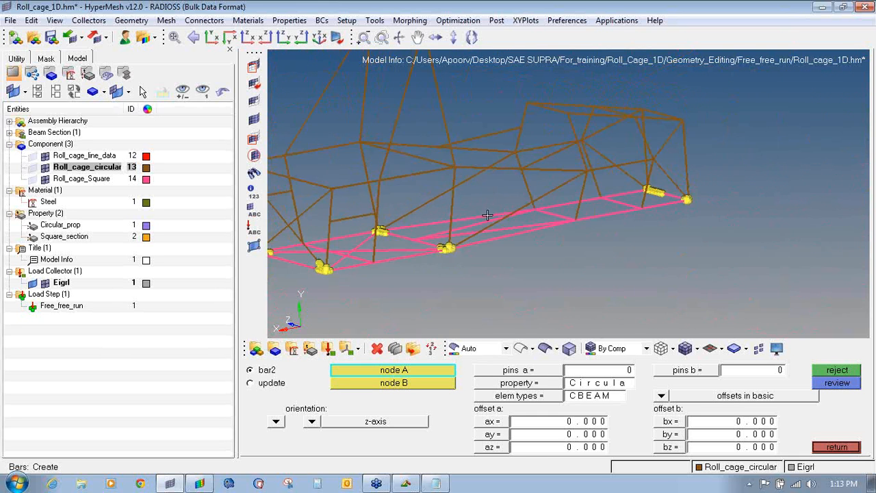
ctrl+scroll(684, 195, up, 8)
ctrl+right_drag(645, 209, 584, 213)
ctrl+scroll(585, 213, down, 4)
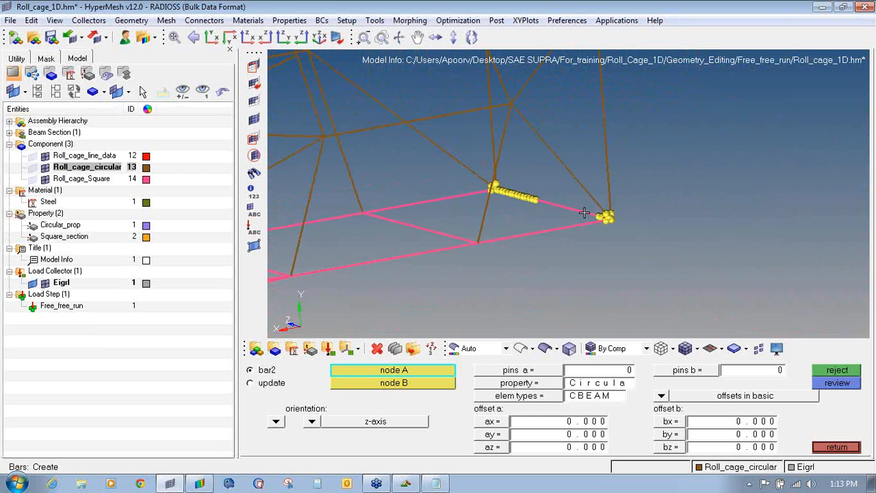
key(shift+F8)
click(815, 410)
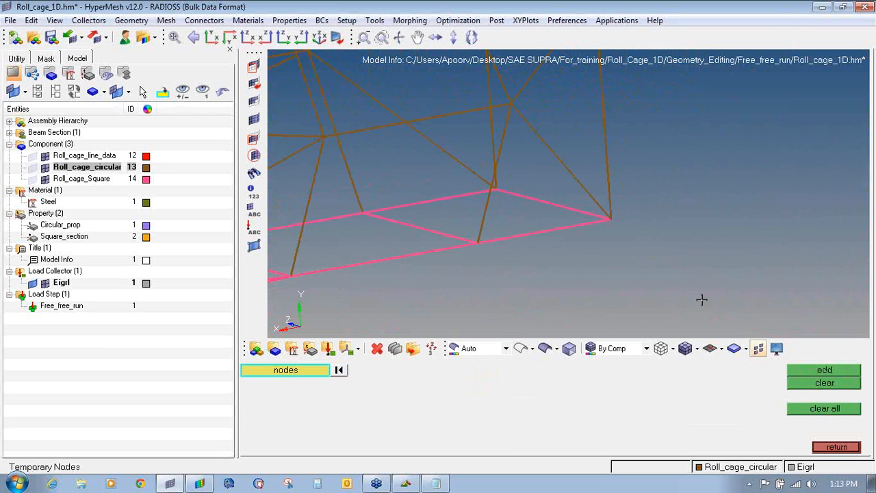
- Recentre and check the roll cage, then bring up HyperView's Free_free_run Mode 1 result
ctrl+scroll(338, 221, down, 6)
ctrl+right_drag(312, 255, 605, 242)
ctrl+click(491, 204)
mouse_move(517, 217)
ctrl+mouse_down()
mouse_move(576, 246)
mouse_move(524, 233)
mouse_move(521, 222)
ctrl+mouse_up()
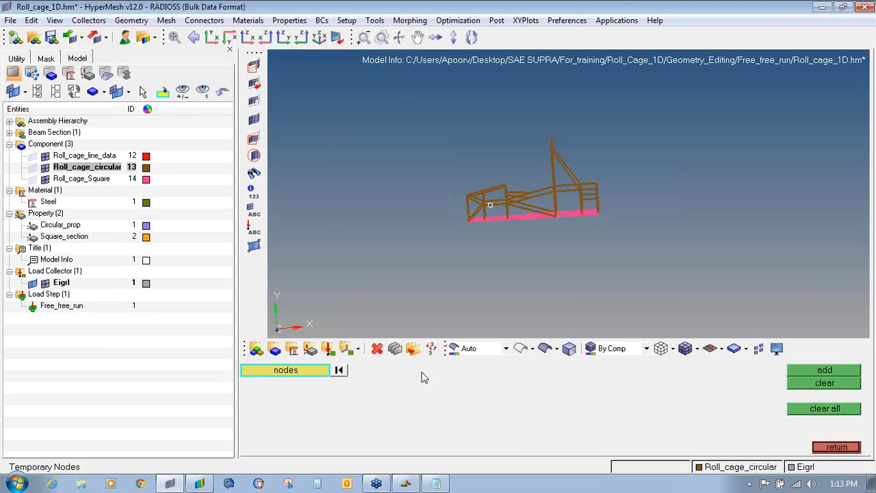
click(212, 486)
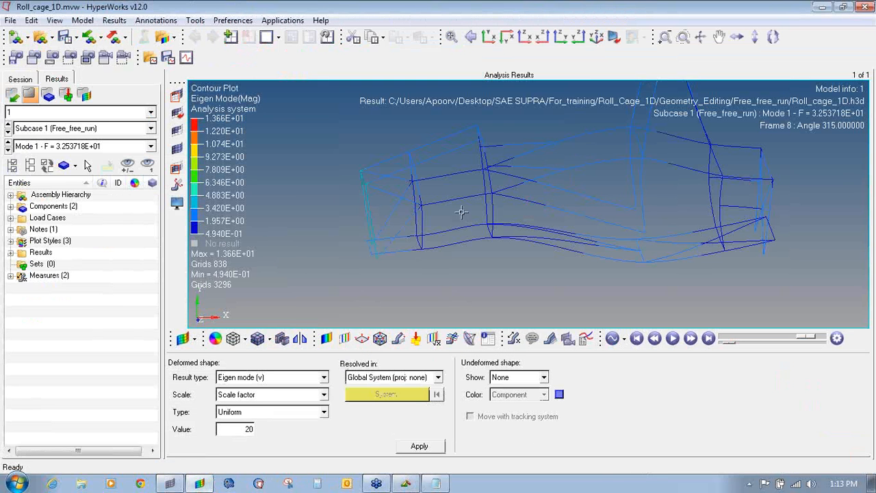
- Show the Mode 2 shape, start the animation and rotate the cage around
click(7, 149)
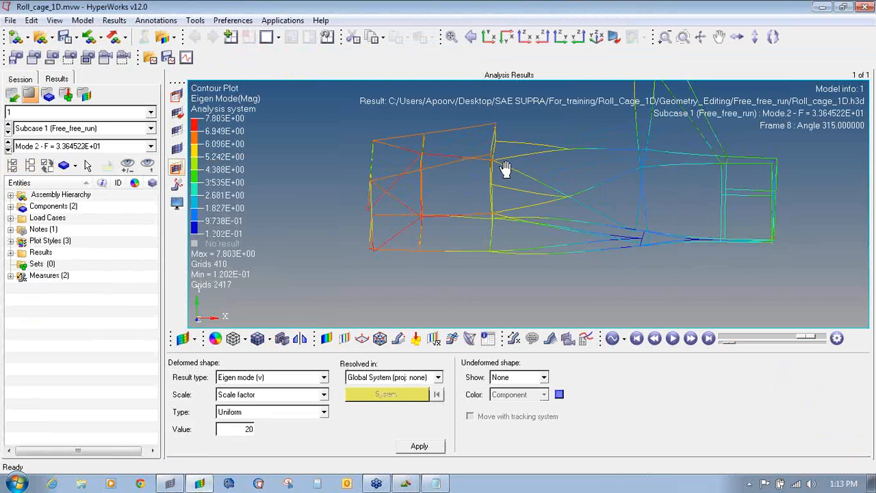
click(673, 338)
ctrl+drag(594, 237, 428, 220)
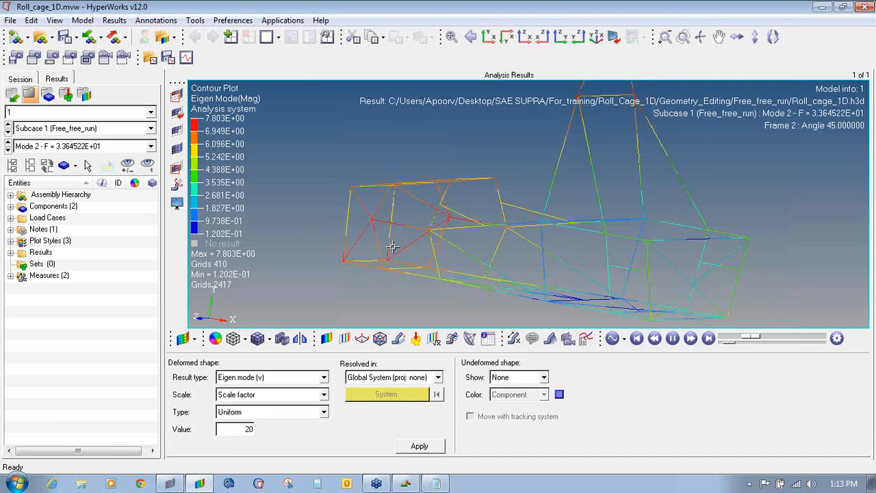
mouse_move(419, 266)
ctrl+mouse_down()
mouse_move(486, 273)
mouse_move(610, 221)
mouse_move(710, 206)
mouse_move(577, 192)
mouse_move(675, 190)
mouse_move(547, 231)
ctrl+mouse_up()
ctrl+scroll(577, 193, down, 3)
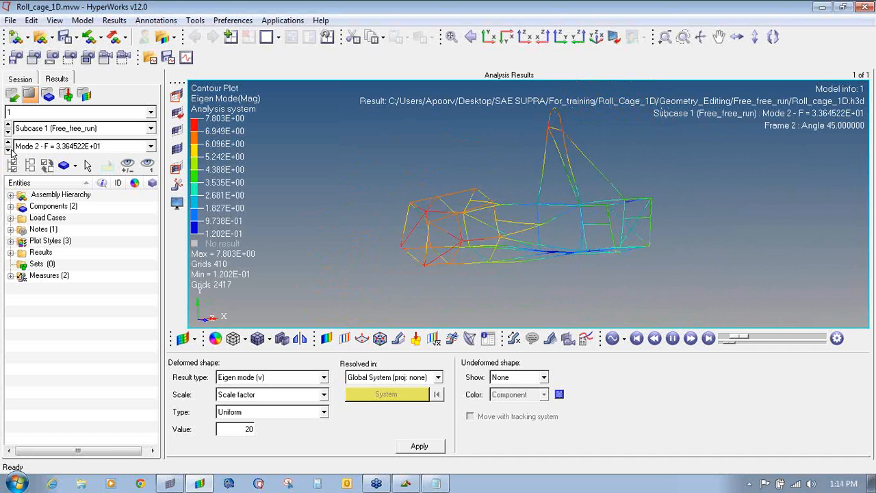
- Step through Modes 3 and 4, rotating the cage to inspect Mode 4
click(8, 150)
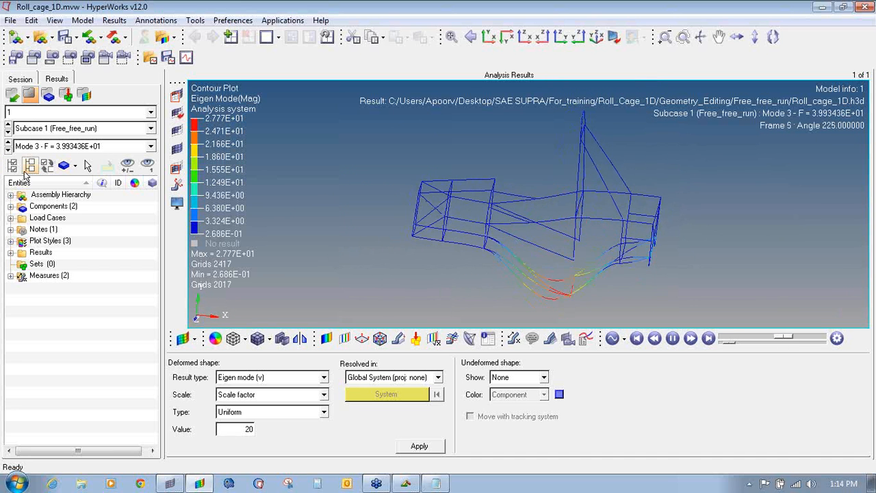
click(8, 150)
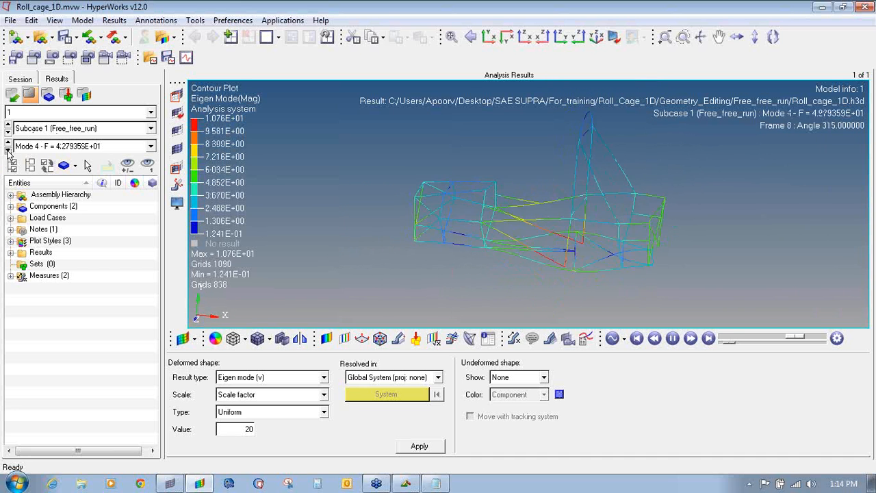
ctrl+drag(405, 220, 365, 229)
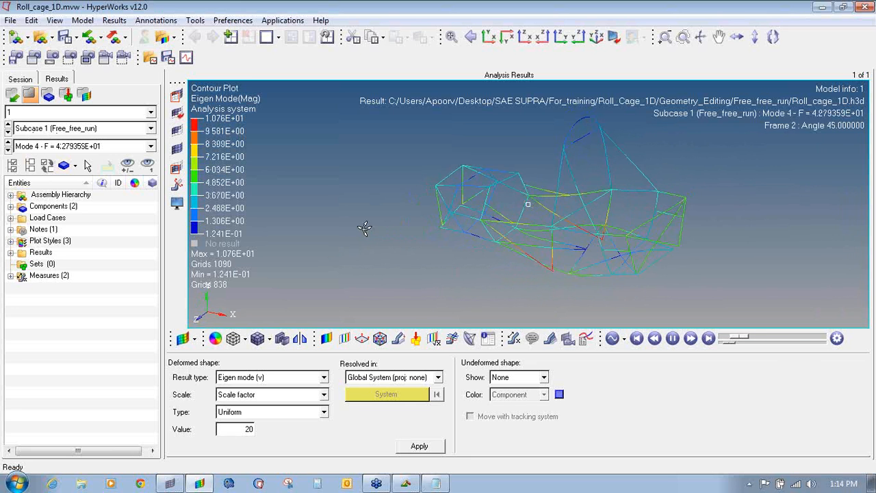
ctrl+drag(593, 222, 664, 115)
ctrl+drag(502, 207, 459, 219)
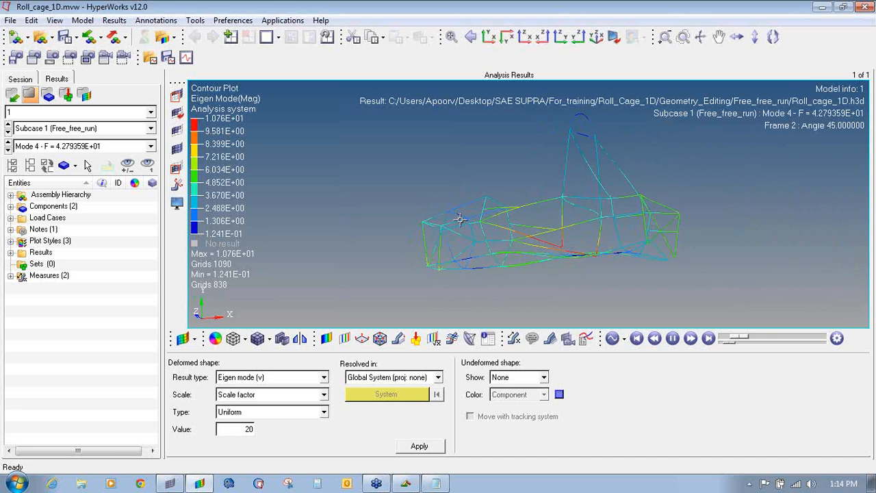
ctrl+drag(519, 254, 458, 283)
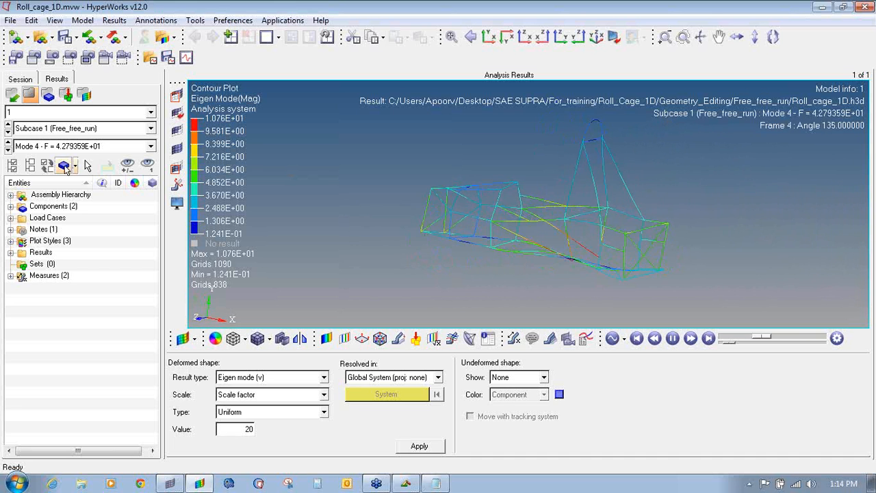
- Advance through Modes 5 and 6 to Mode 7 (F = 5.772639E+01)
click(8, 149)
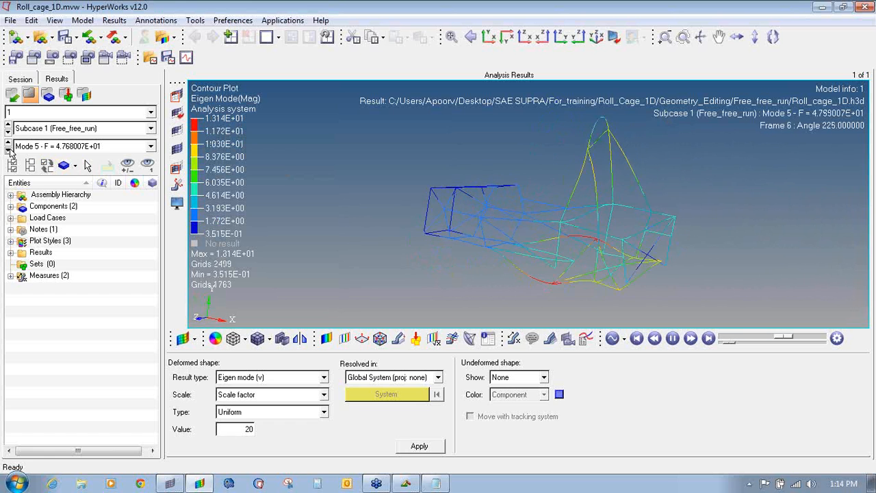
ctrl+drag(449, 252, 600, 206)
click(8, 149)
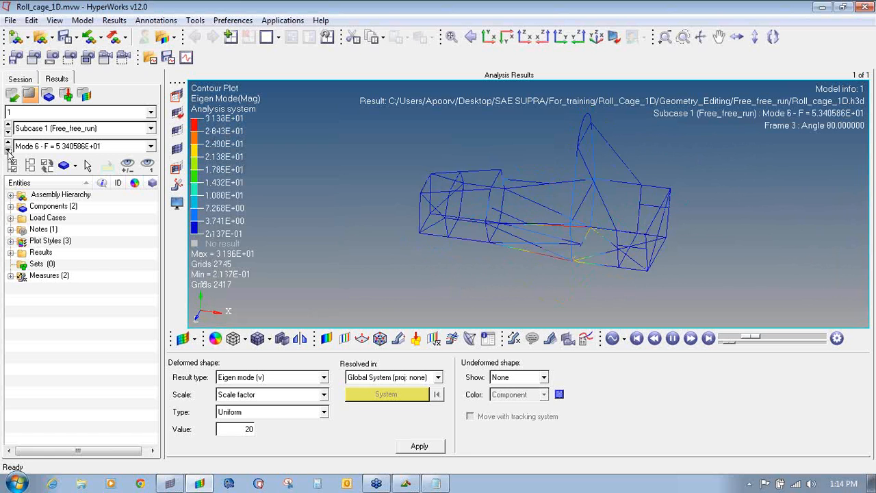
click(9, 150)
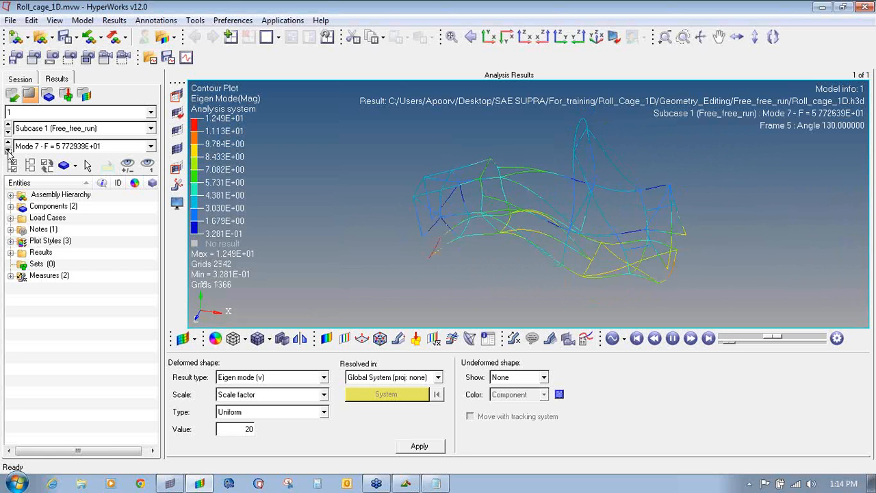
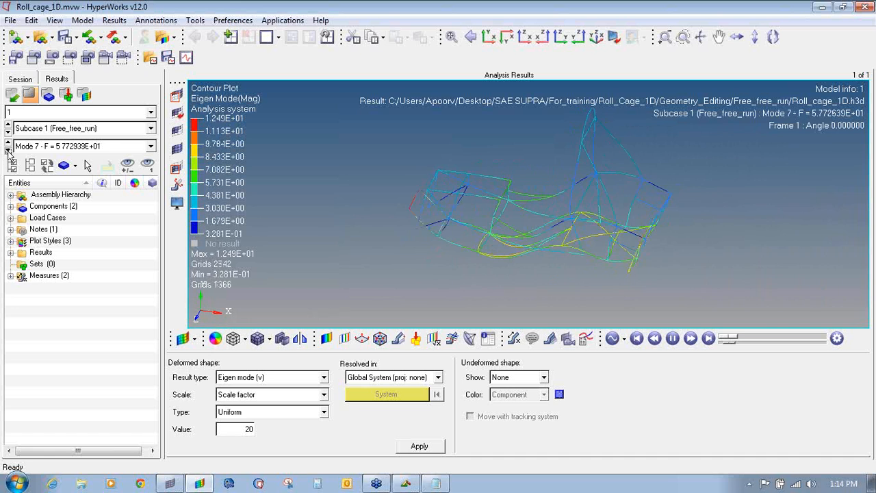
- Step the animation through Modes 8, 9 and 10, then wrap back to Mode 1 (F = 3.253718E+01)
click(9, 149)
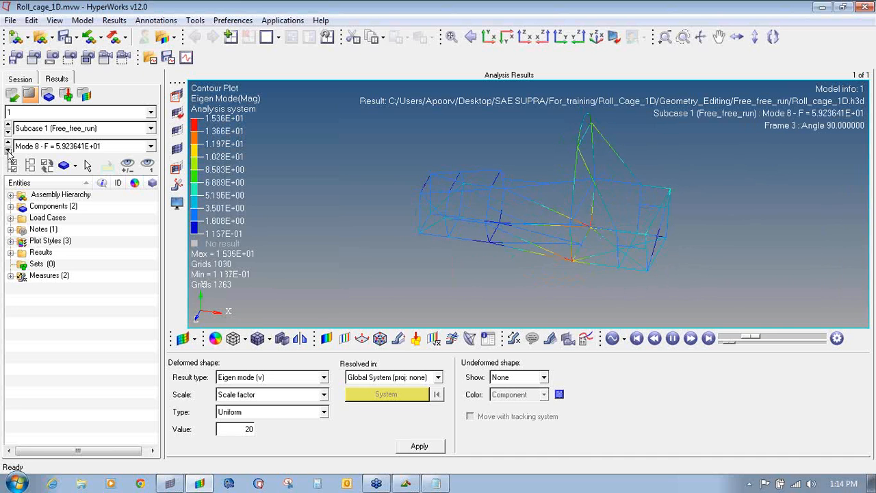
click(8, 149)
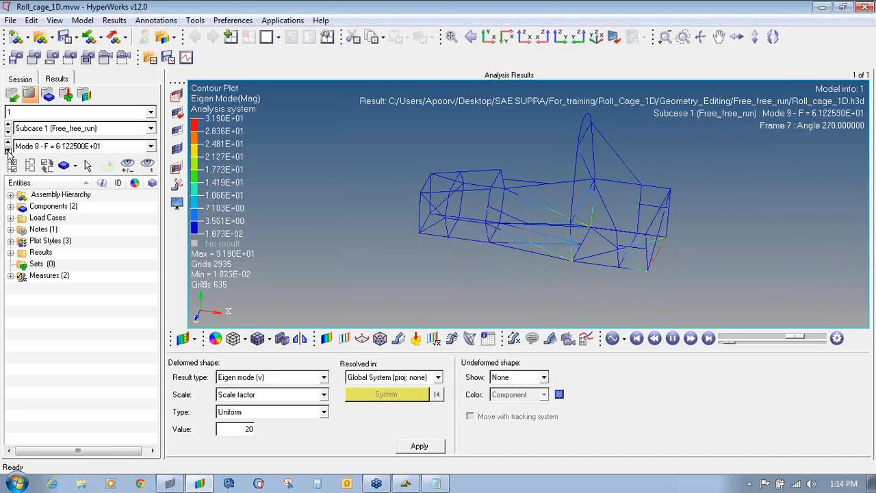
click(8, 149)
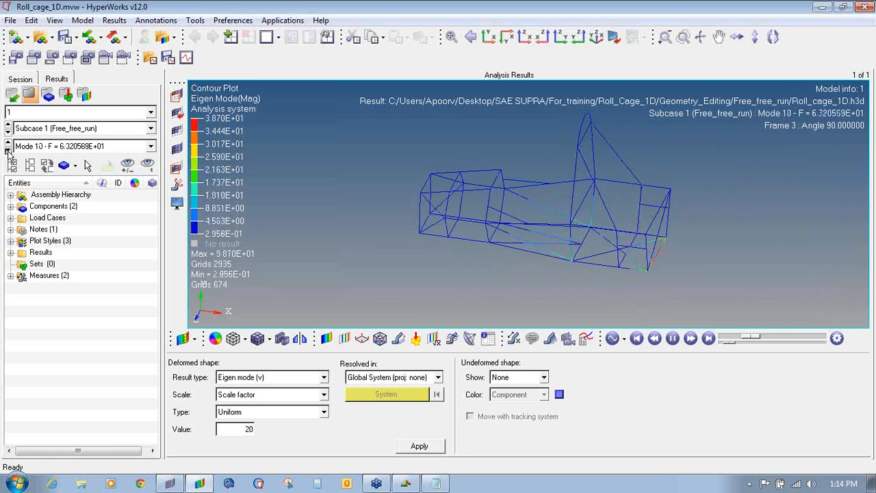
click(8, 149)
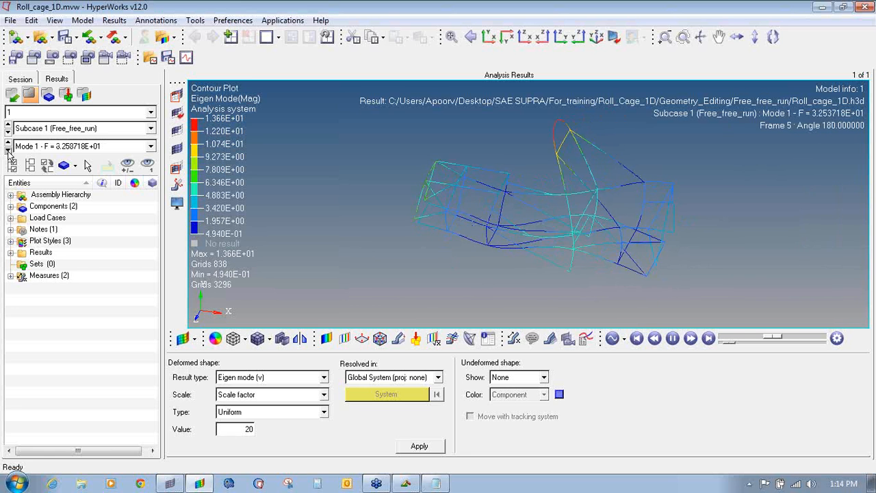
- Close HyperView without saving the session and return to HyperMesh's 1D tools
click(866, 7)
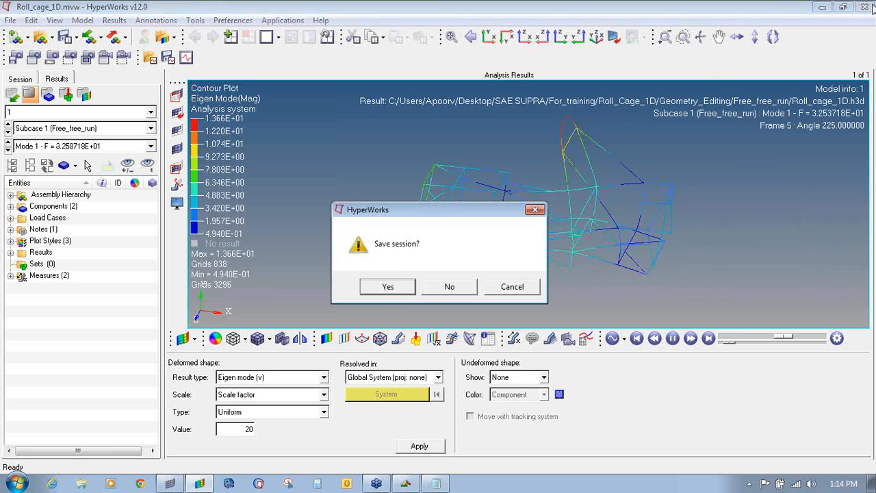
click(448, 288)
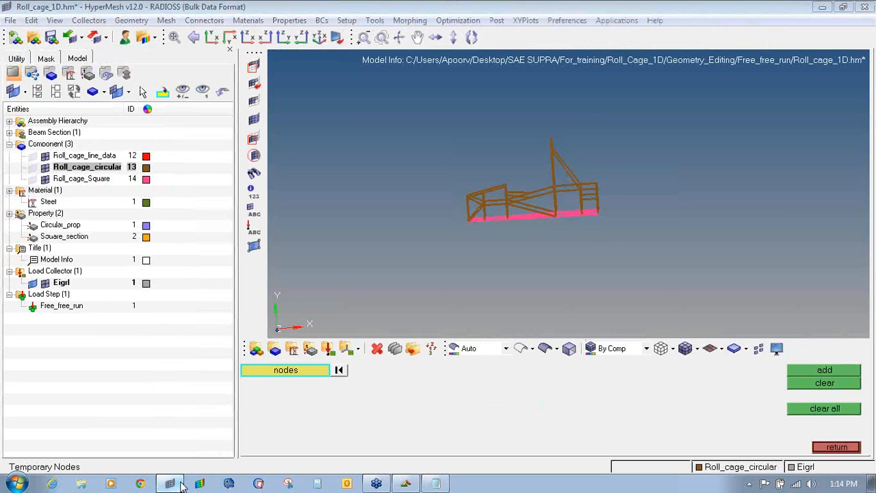
click(178, 484)
click(164, 489)
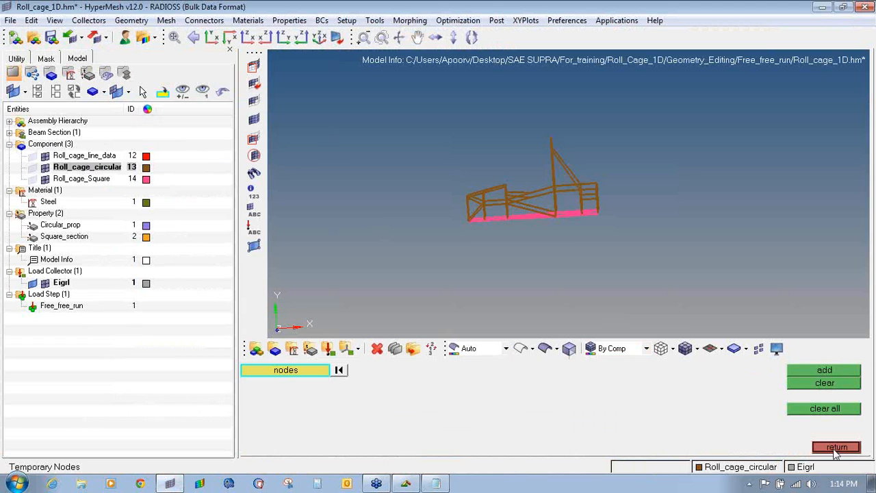
click(837, 448)
click(841, 448)
- Start Save As, create a Free_free_run_2 folder in Geometry_Editing and open it
click(10, 20)
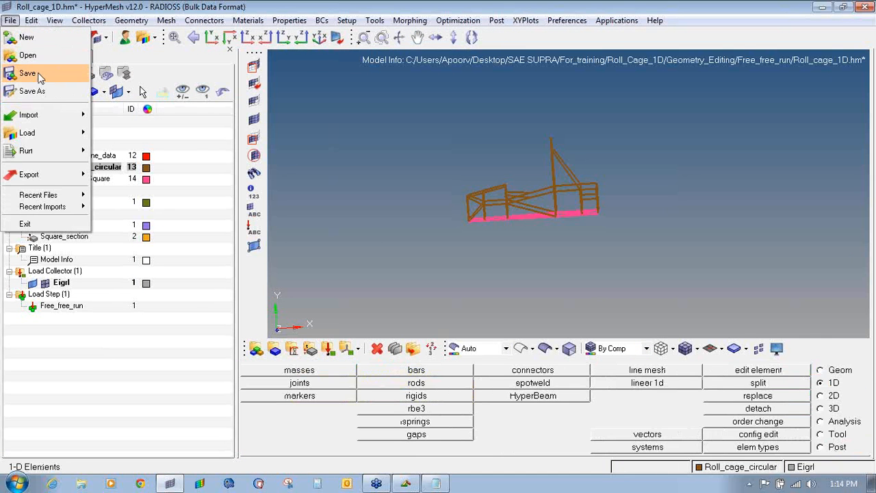
click(39, 91)
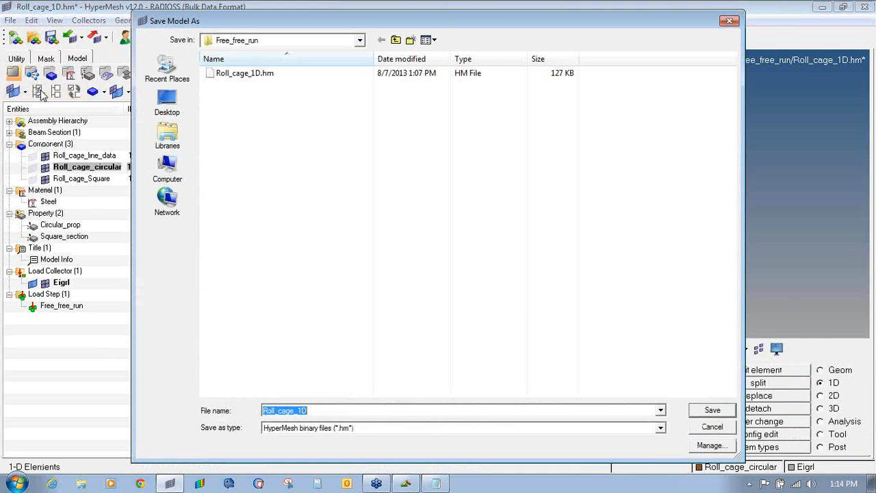
click(396, 40)
click(410, 40)
text(Free_free)
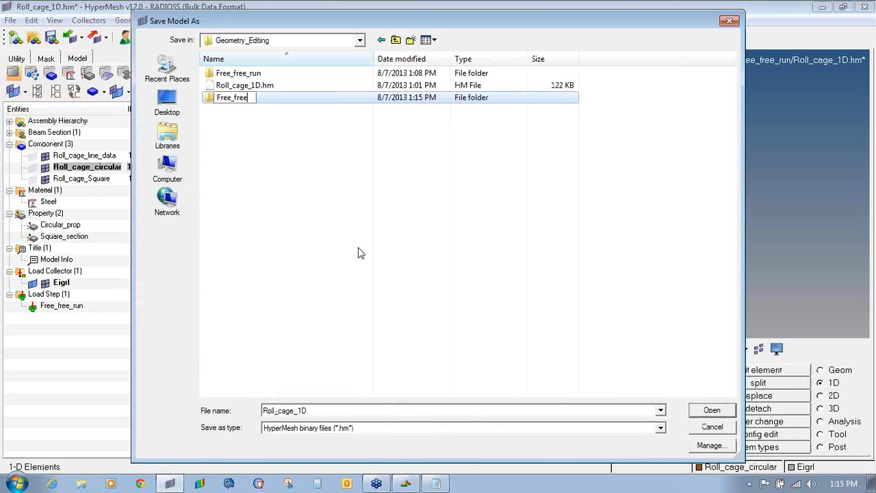
text(_run_2)
key(Return)
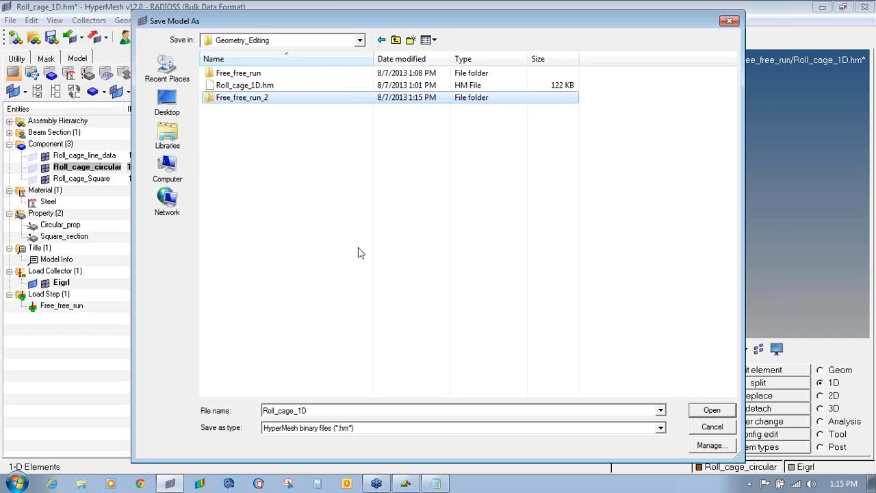
key(Return)
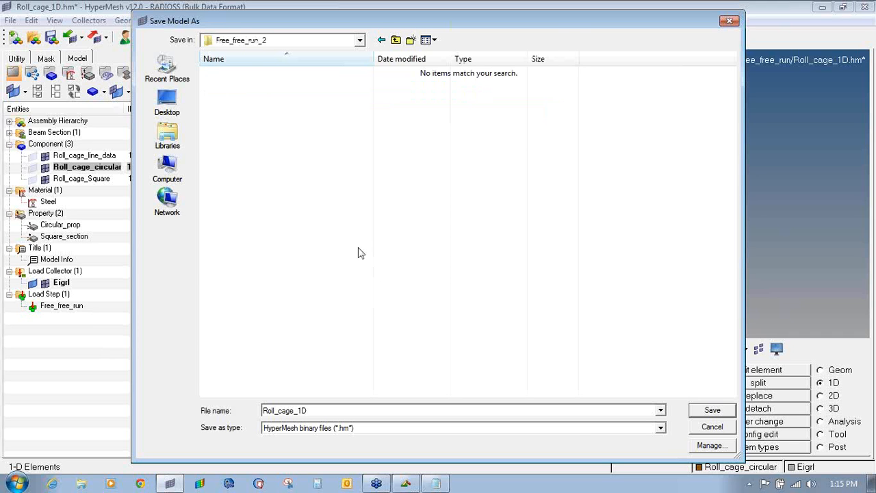
- Save Roll_cage_1D into Free_free_run_2, run the Radioss analysis, and load the results in HyperView
click(713, 410)
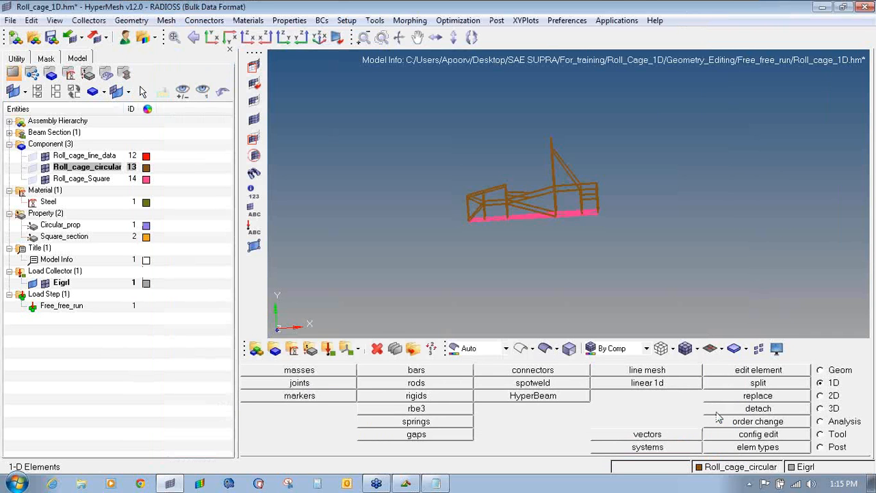
click(843, 422)
click(793, 438)
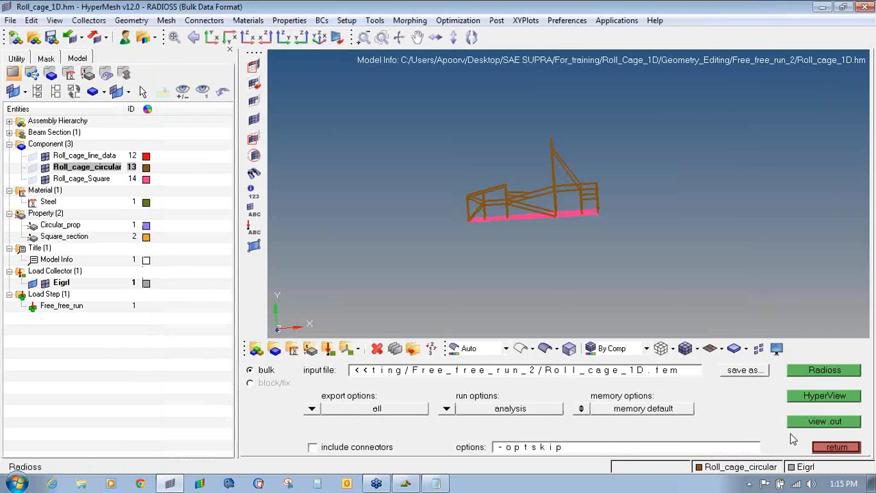
click(801, 371)
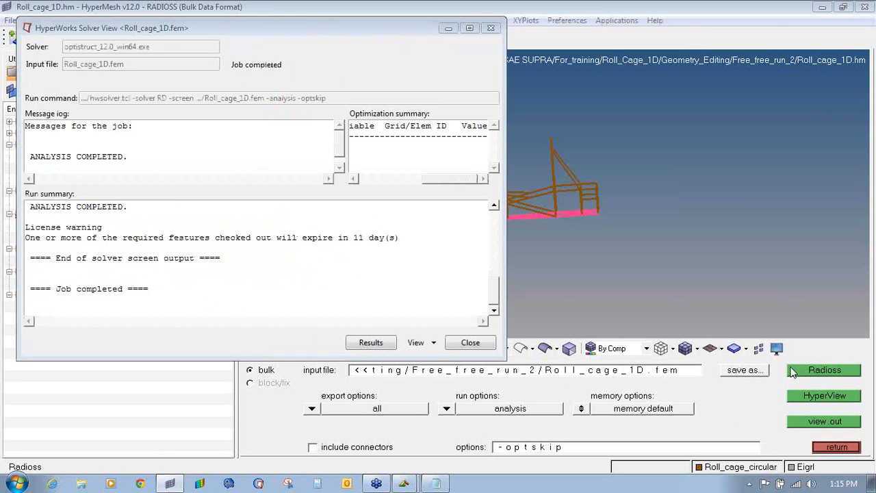
click(372, 343)
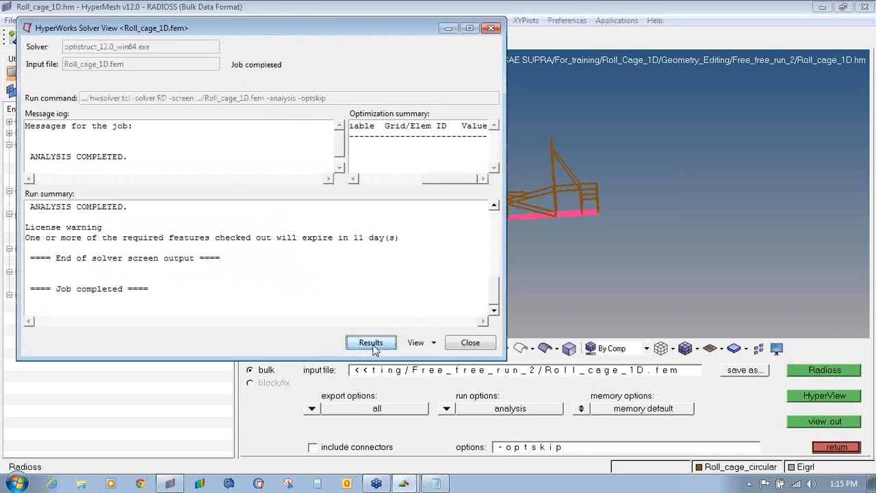
click(471, 343)
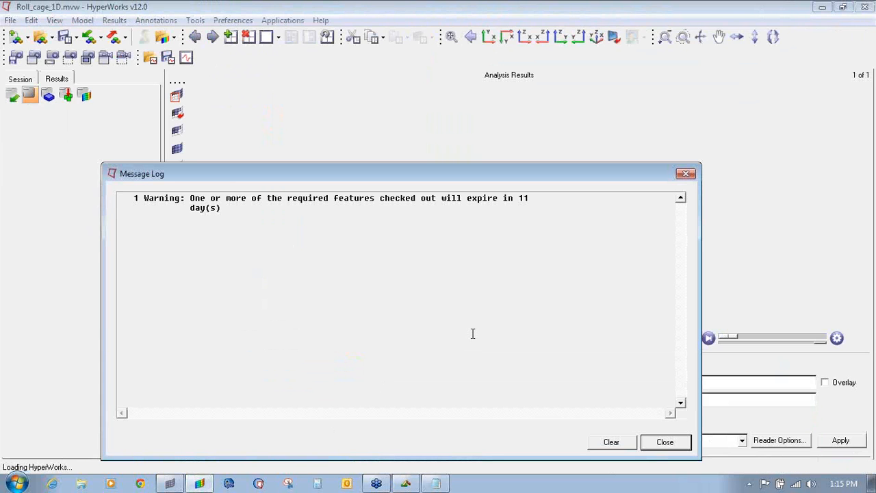
- Dismiss the licence warning, rotate to a side view, and contour the cage by Eigen mode magnitude
click(683, 176)
mouse_move(677, 171)
ctrl+mouse_down()
mouse_move(739, 172)
mouse_move(699, 262)
mouse_move(572, 189)
ctrl+mouse_up()
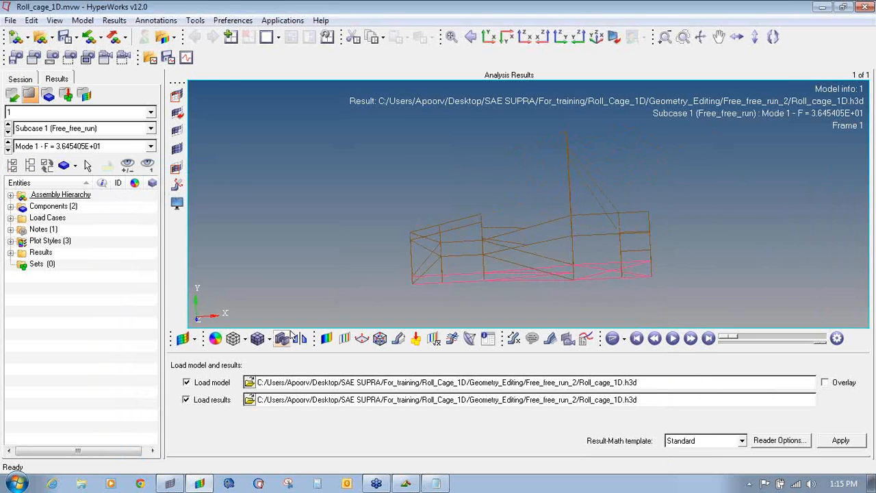
click(326, 339)
click(487, 449)
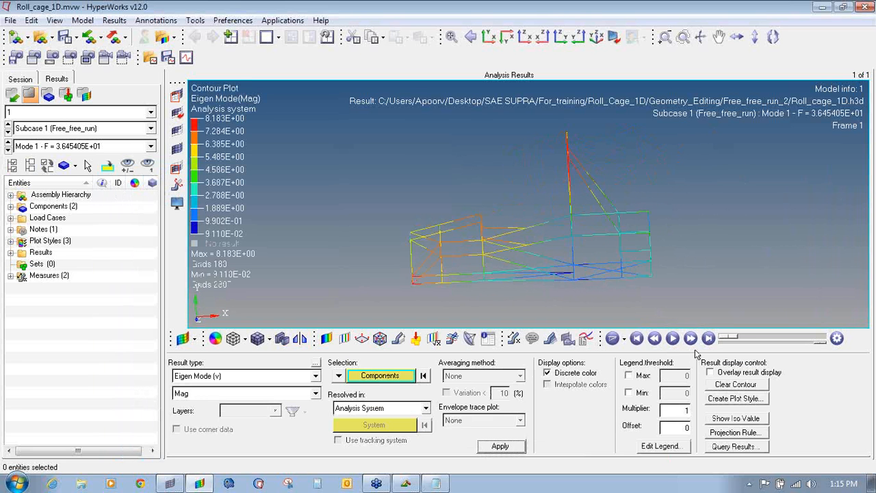
- Enter a trial deformed-shape scale factor, switch to modal animation and start animating
click(398, 339)
text(10)
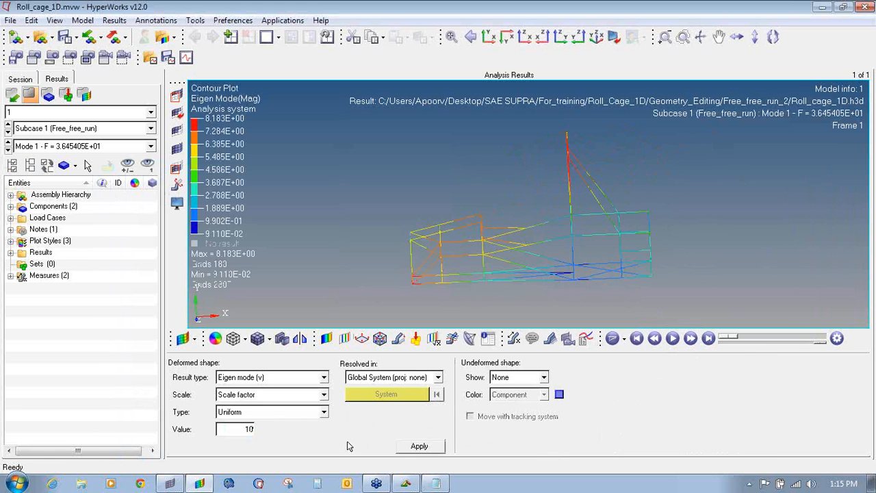
key(BackSpace)
key(BackSpace)
text(30)
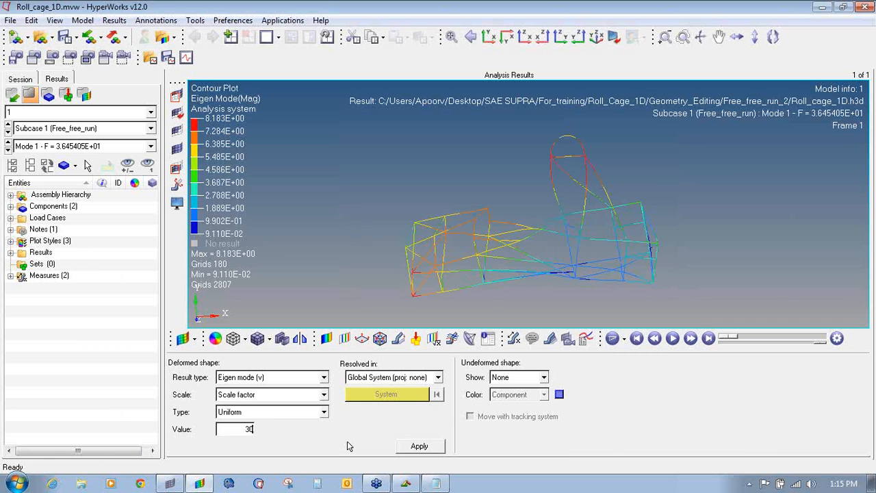
click(624, 345)
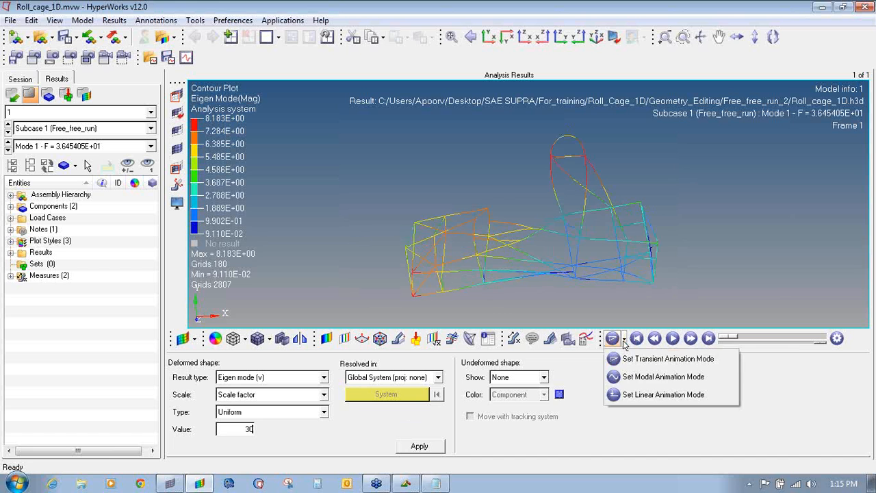
click(650, 376)
click(672, 338)
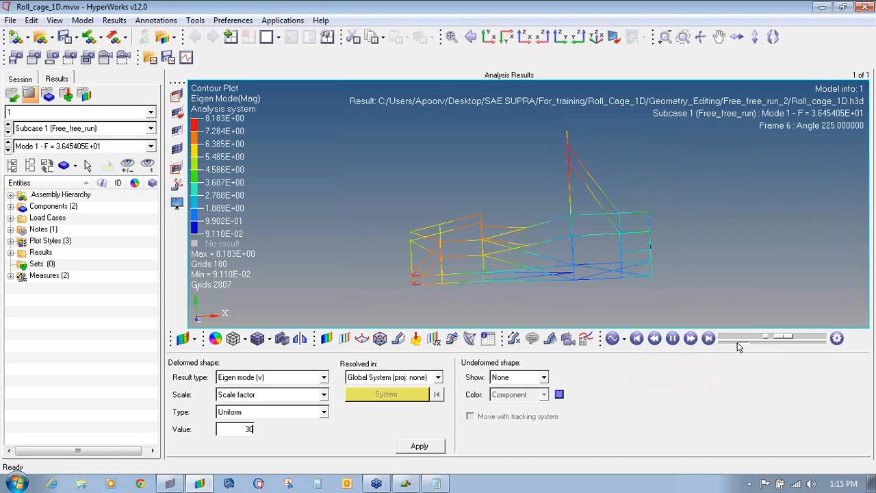
- Apply a deformation scale factor of 40, then rotate the cage and slow the animation speed
drag(254, 430, 234, 430)
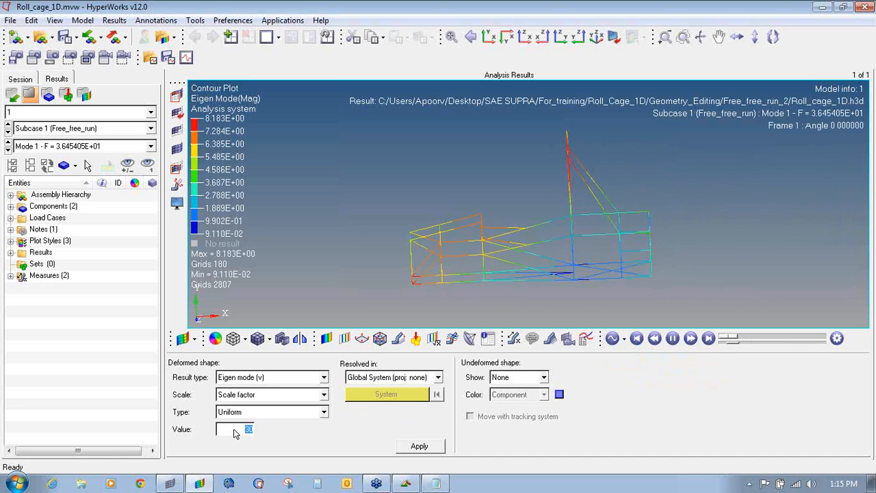
text(50)
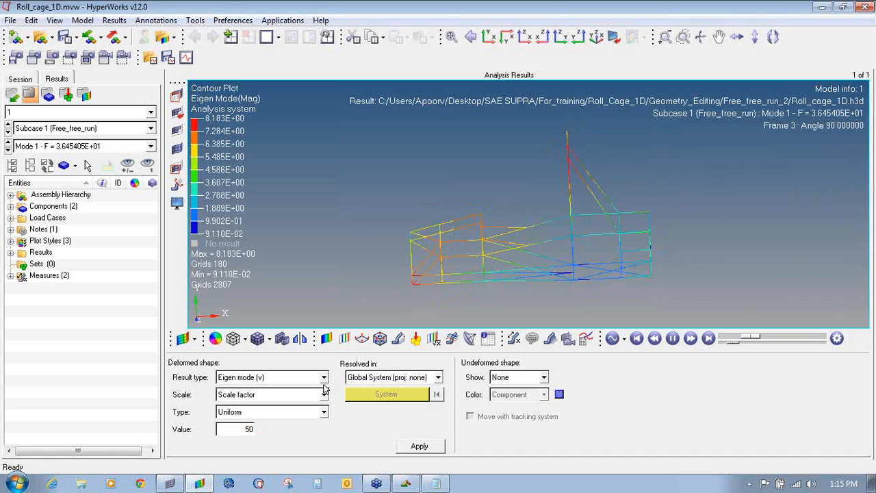
key(BackSpace)
key(BackSpace)
text(40)
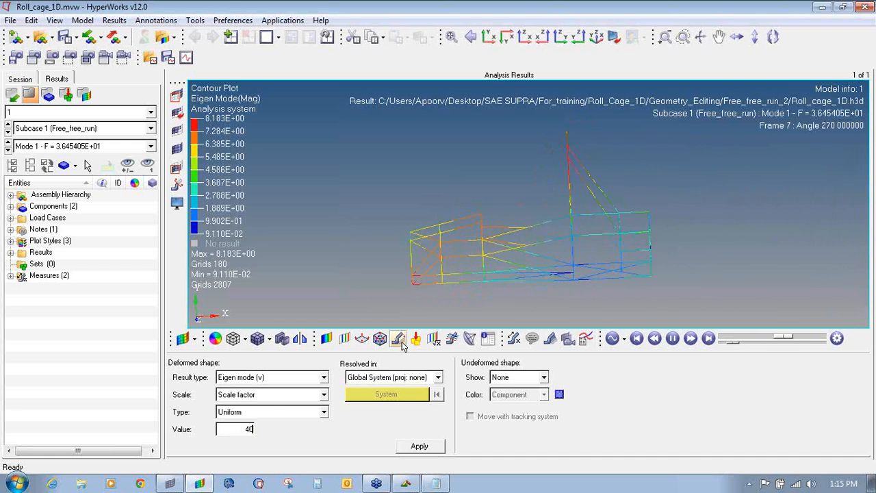
click(419, 446)
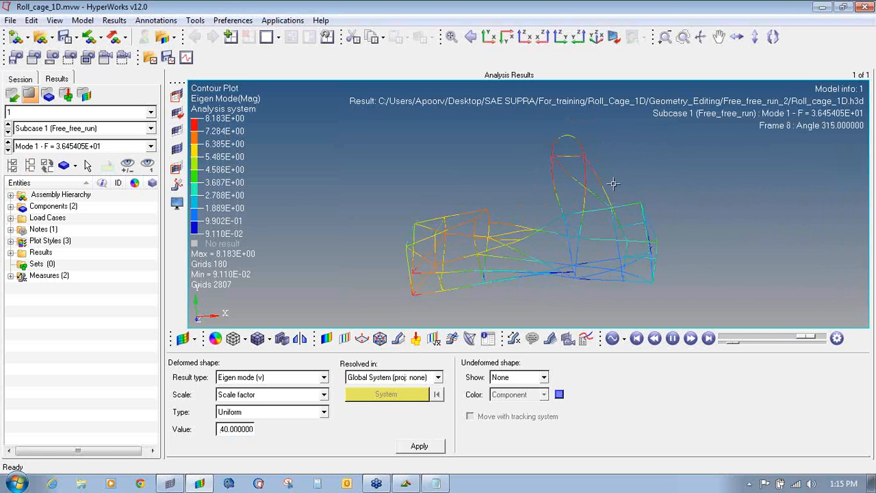
ctrl+drag(612, 182, 524, 297)
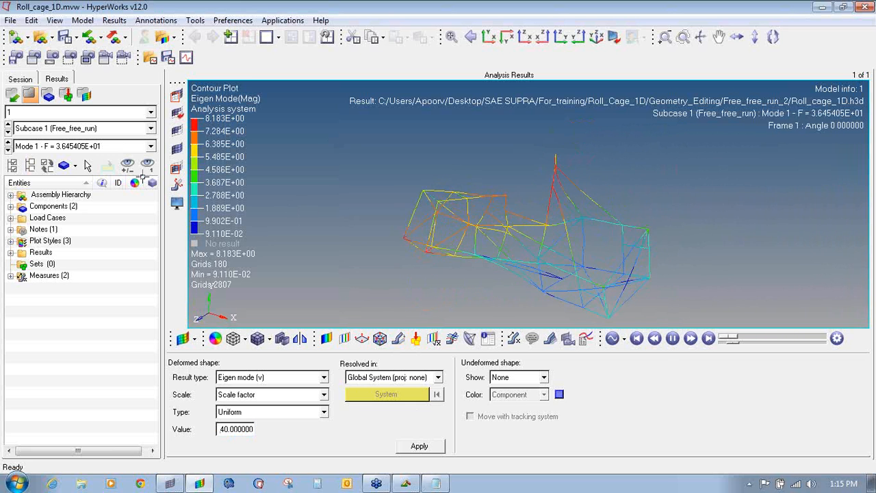
drag(736, 342, 730, 342)
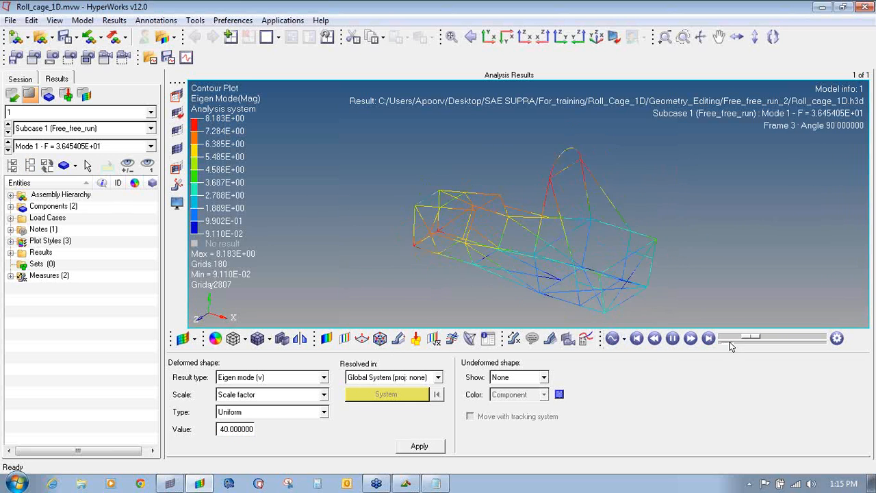
ctrl+drag(541, 207, 616, 147)
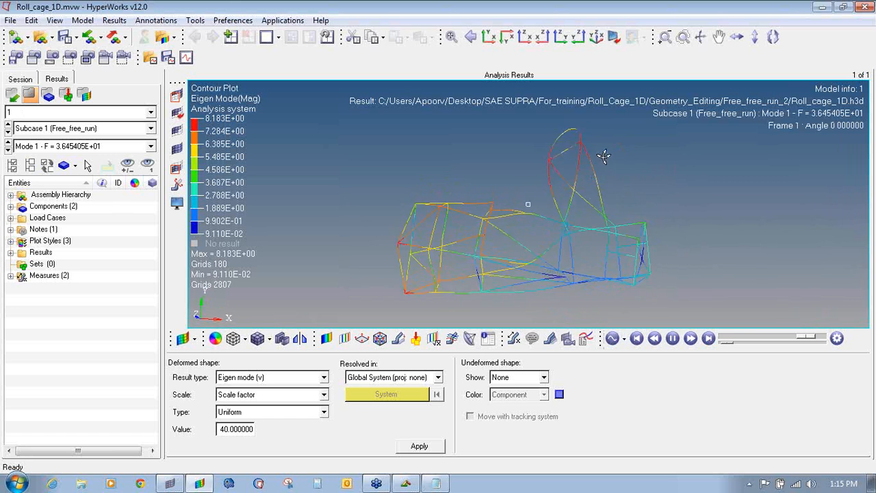
- Step through Modes 2 to 6 (Mode 6 F = 7.925013E+01), rotating the cage to inspect each
click(8, 149)
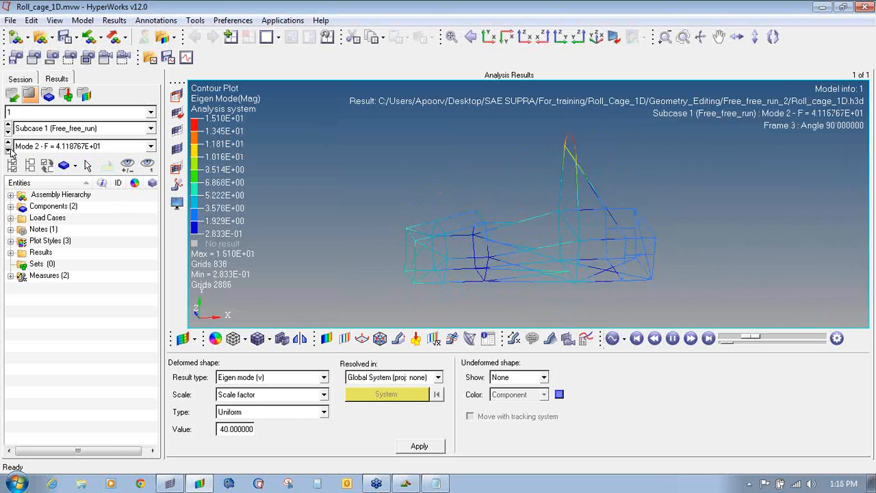
click(8, 150)
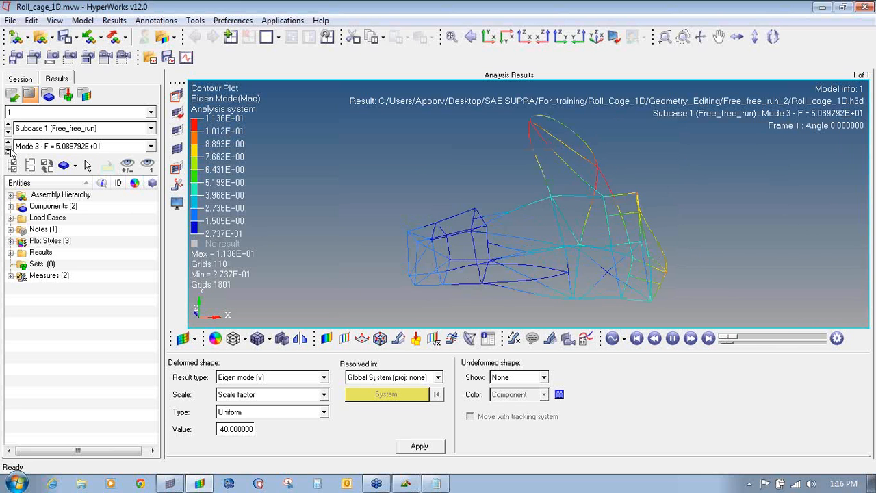
ctrl+drag(565, 211, 361, 216)
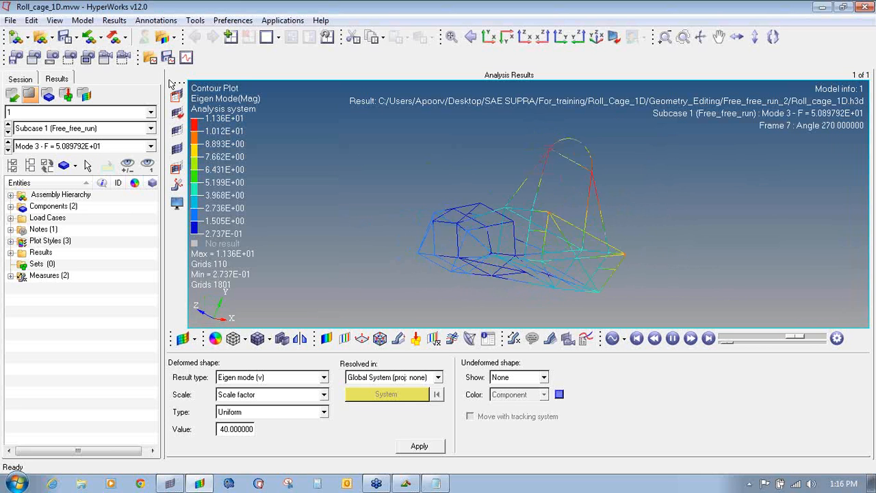
click(8, 150)
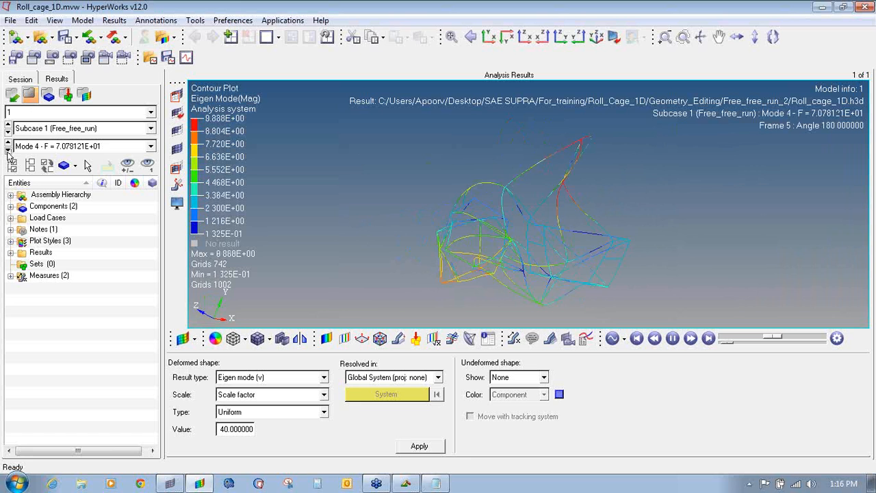
ctrl+drag(676, 276, 542, 219)
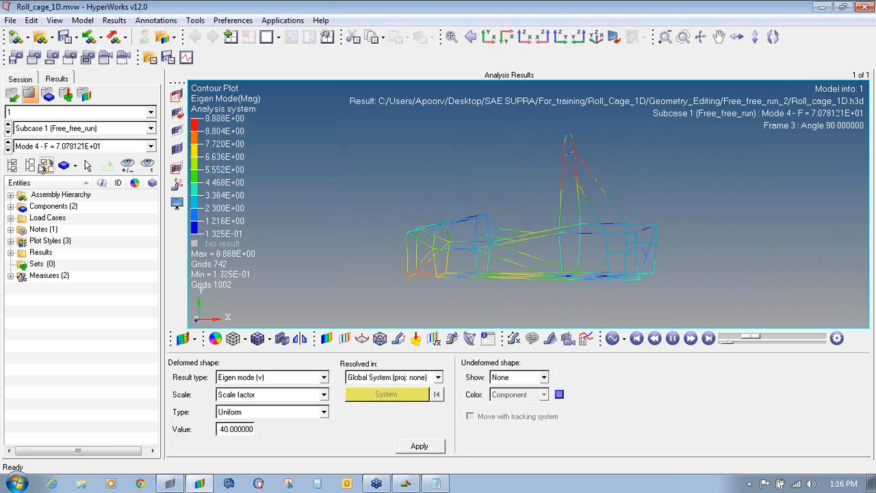
click(8, 150)
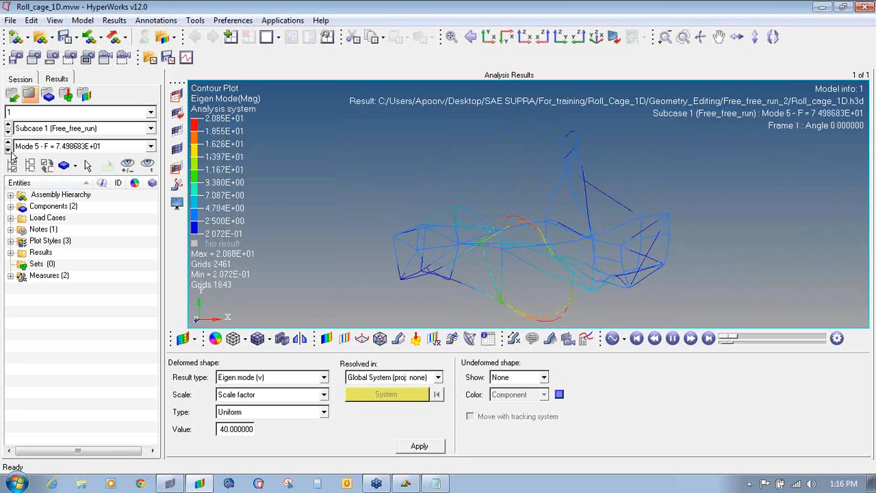
ctrl+drag(219, 176, 411, 217)
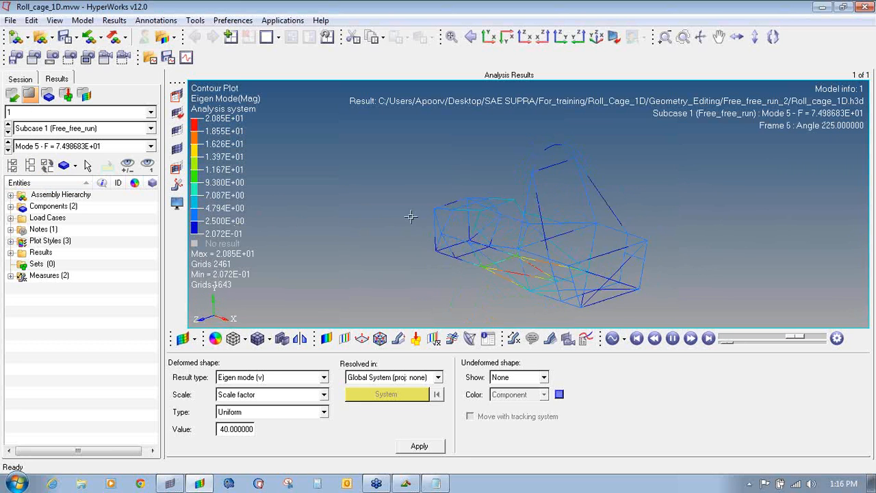
click(8, 150)
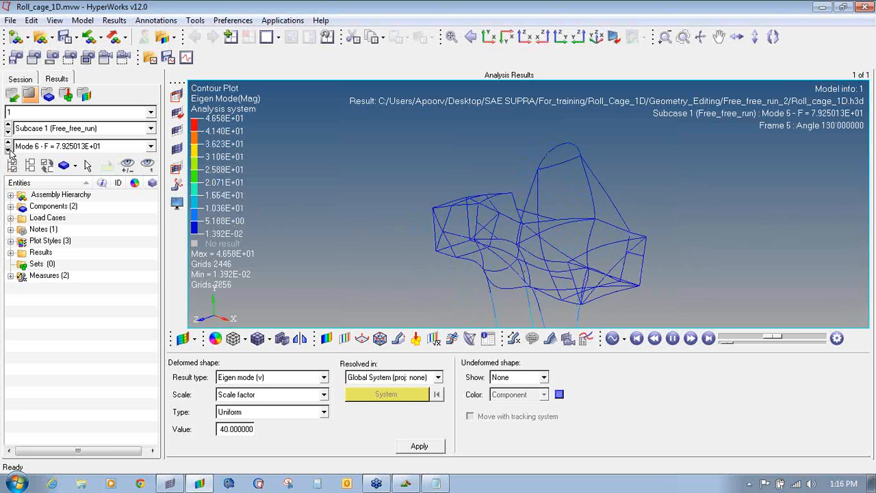
mouse_move(313, 199)
ctrl+mouse_down()
mouse_move(794, 179)
mouse_move(524, 164)
mouse_move(494, 236)
ctrl+mouse_up()
- Set the deformed-shape scale factor to 10 and rotate to a lower side view
double_click(248, 430)
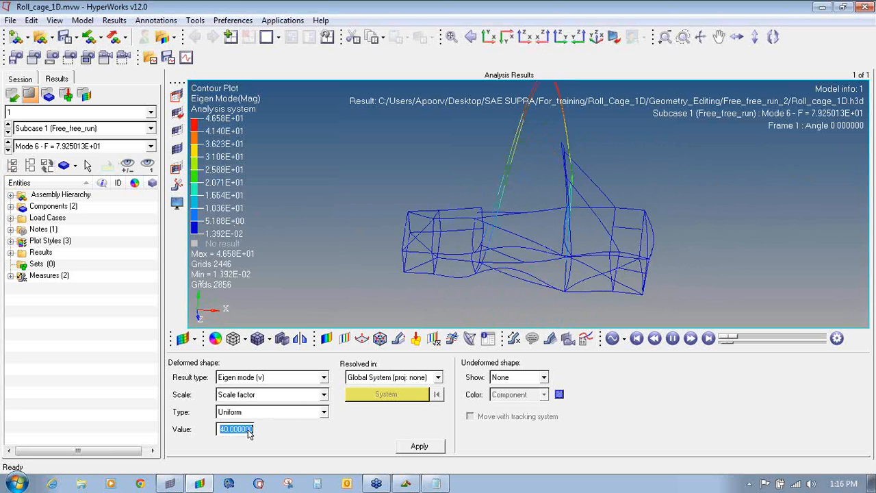
text(10)
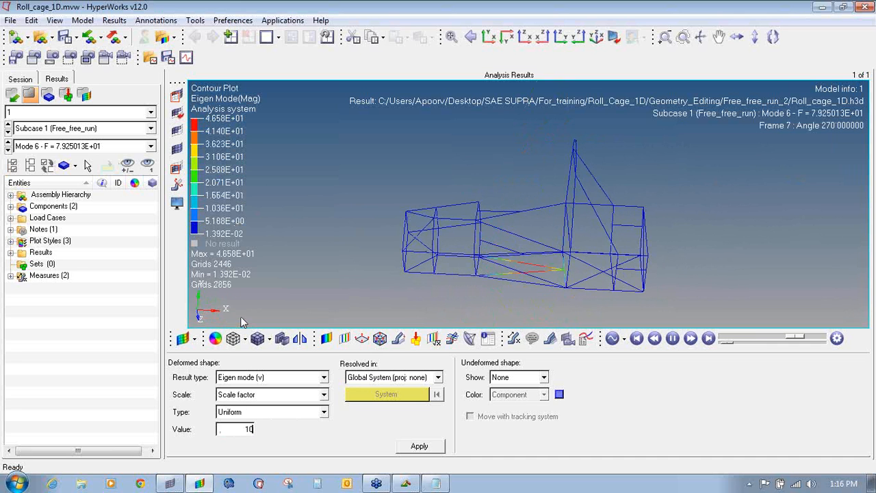
mouse_move(490, 262)
ctrl+mouse_down()
mouse_move(507, 241)
mouse_move(500, 231)
ctrl+mouse_up()
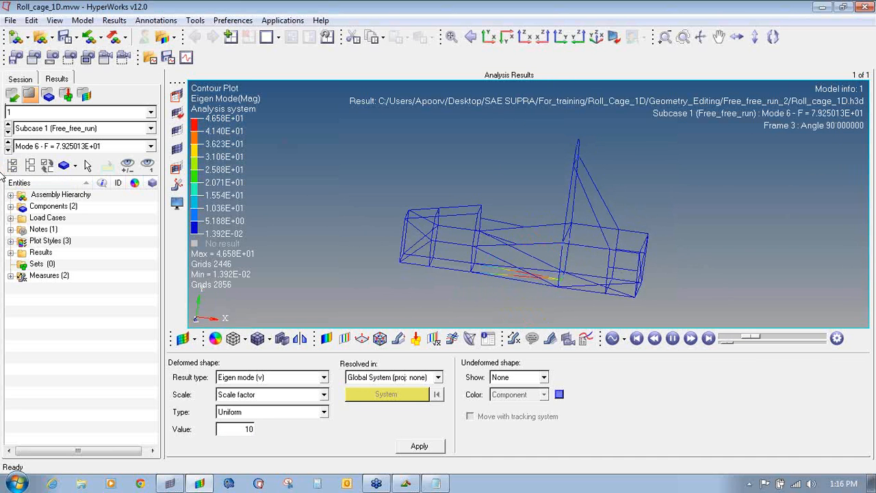
- Review Modes 7 and 8, rotating and tilting the cage to inspect each shape
click(9, 150)
mouse_move(634, 225)
ctrl+mouse_down()
mouse_move(410, 209)
mouse_move(699, 215)
mouse_move(605, 204)
mouse_move(623, 199)
ctrl+mouse_up()
click(9, 151)
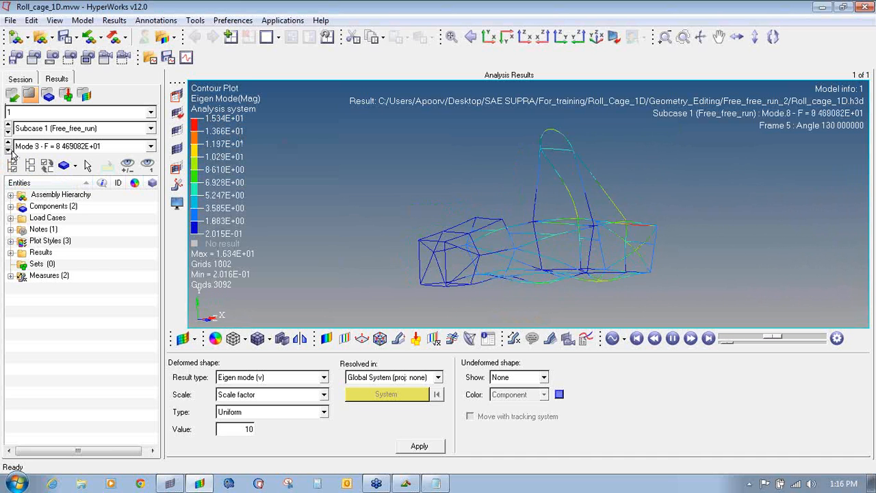
ctrl+drag(548, 198, 456, 251)
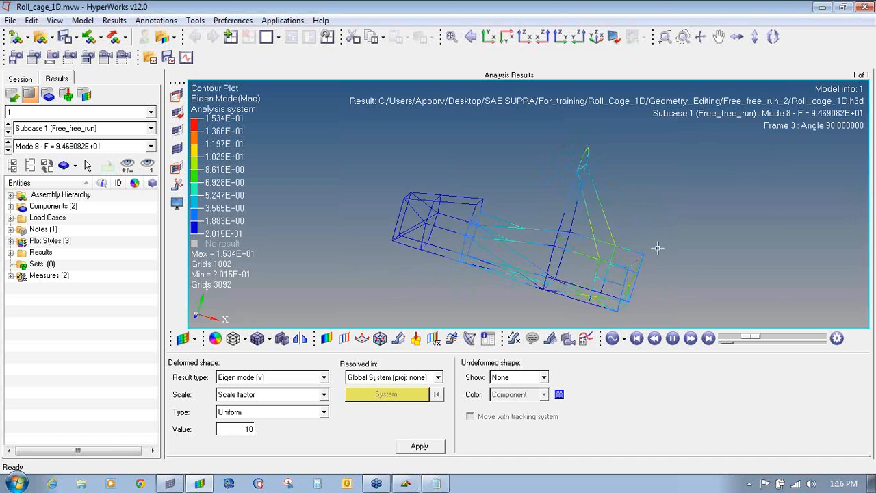
ctrl+drag(702, 235, 803, 182)
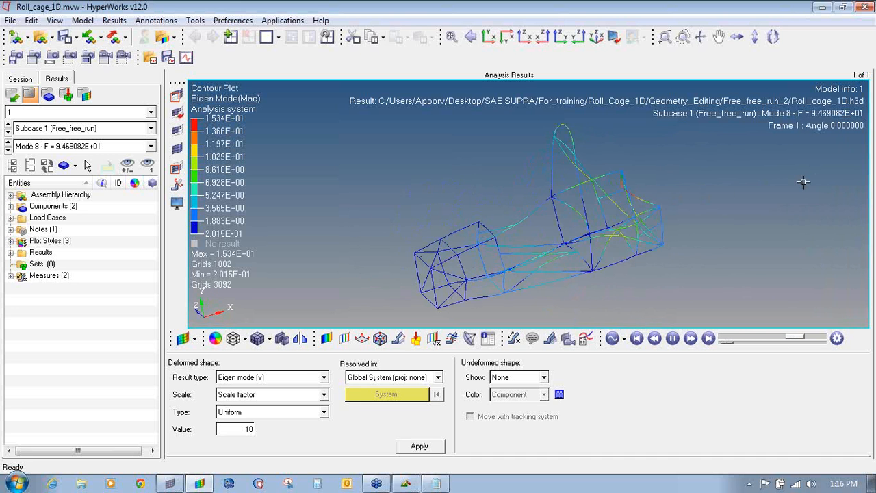
- Review Modes 9 and 10, then return to HyperMesh and bring up the support-contact Notepad note
click(9, 151)
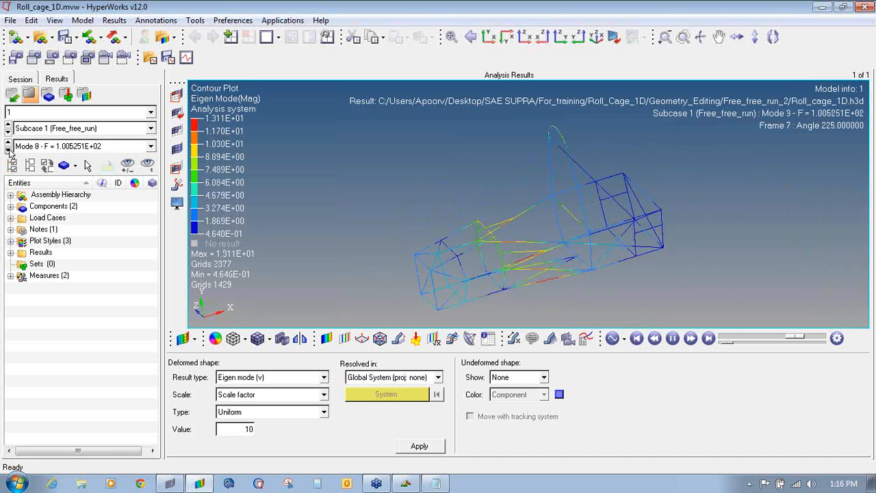
mouse_move(485, 239)
ctrl+mouse_down()
mouse_move(417, 182)
mouse_move(522, 252)
mouse_move(565, 310)
mouse_move(503, 216)
ctrl+mouse_up()
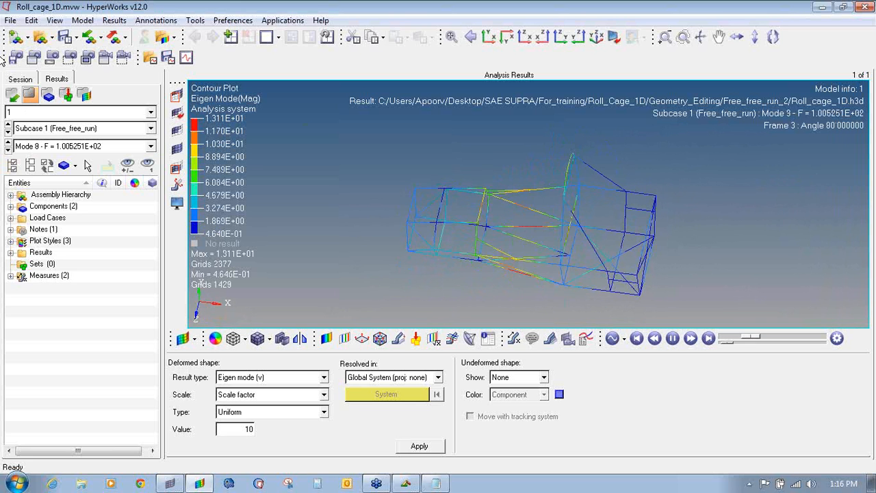
click(9, 150)
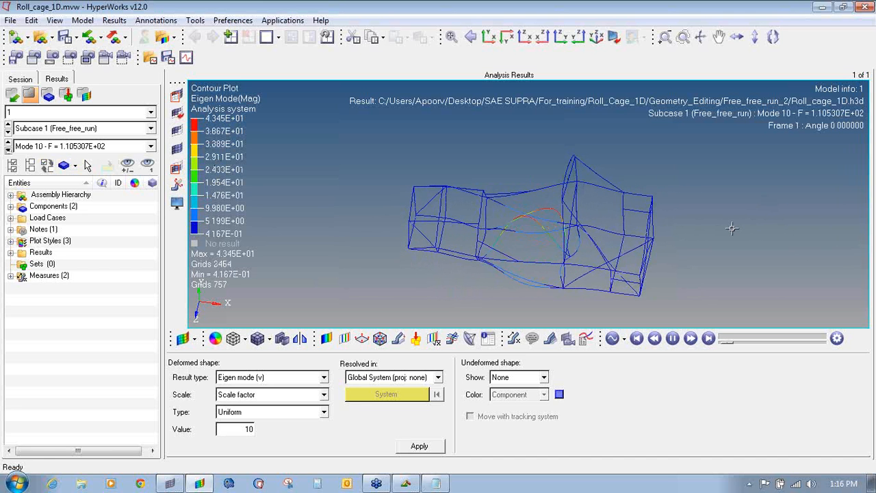
click(317, 483)
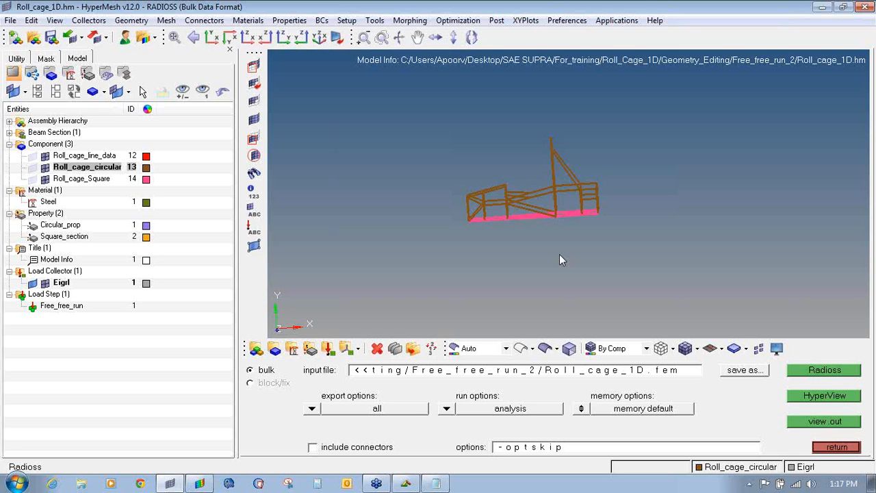
click(439, 484)
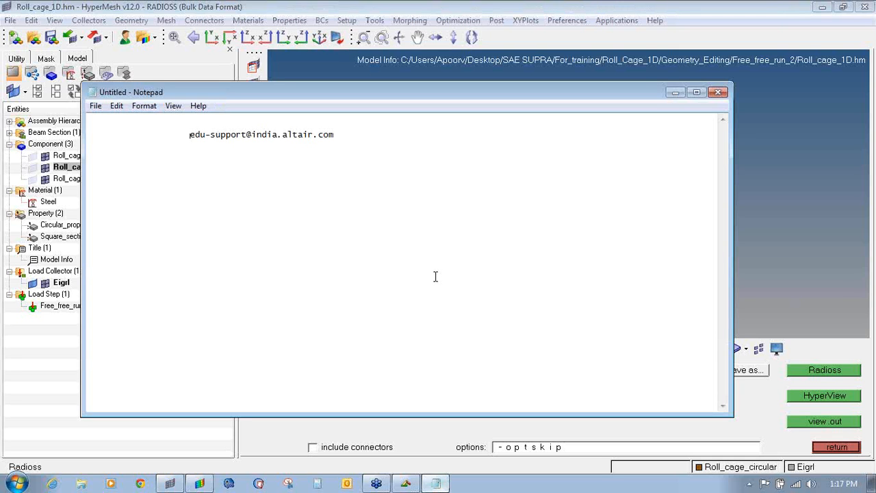